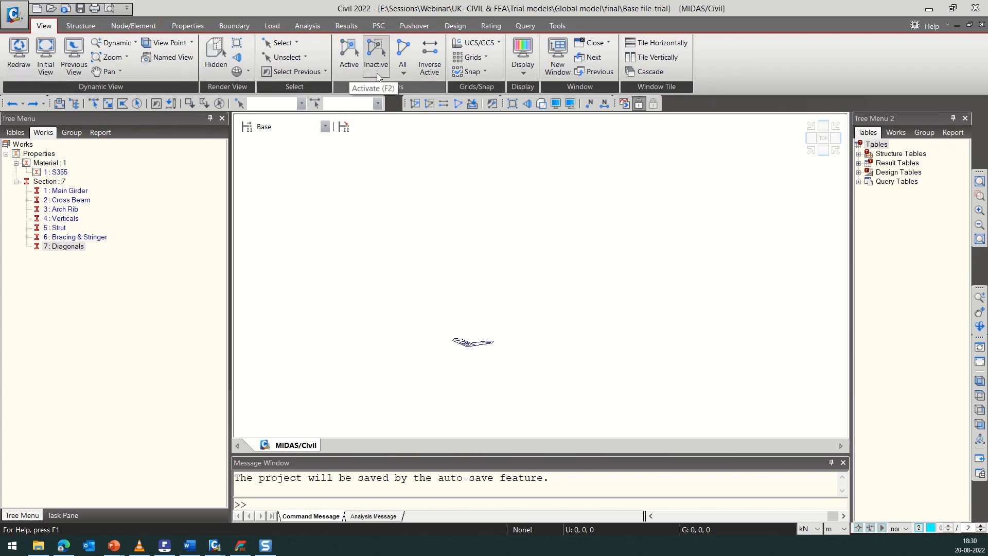
Review the commands available for structure, nodes and elements, properties, boundaries, loads, analysis, results, PSC and pushover.
click(80, 27)
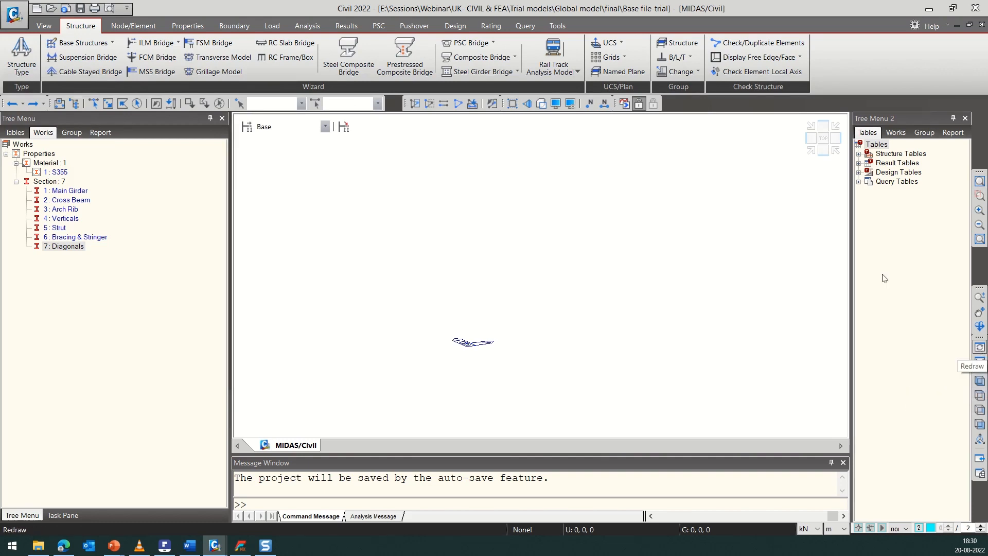
click(45, 26)
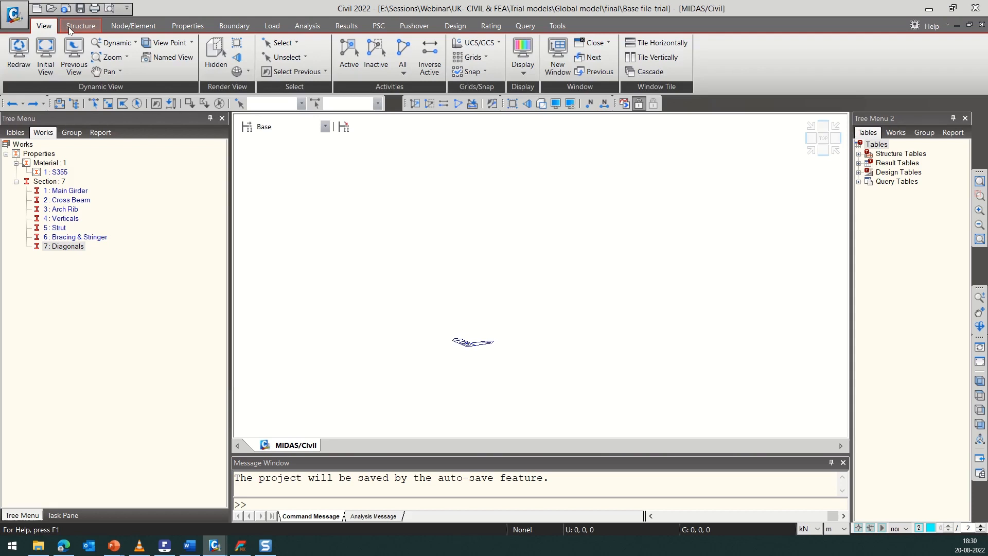
click(71, 28)
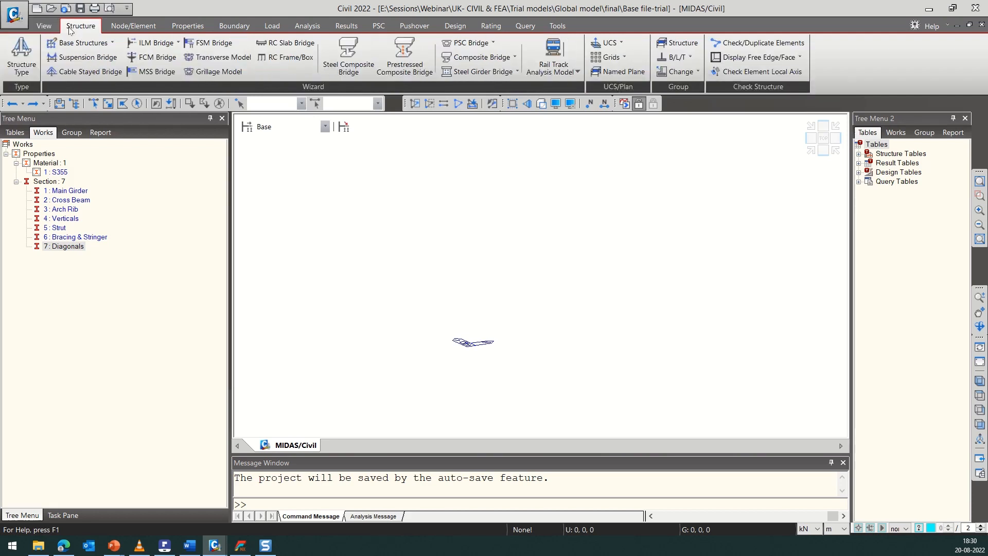
click(151, 25)
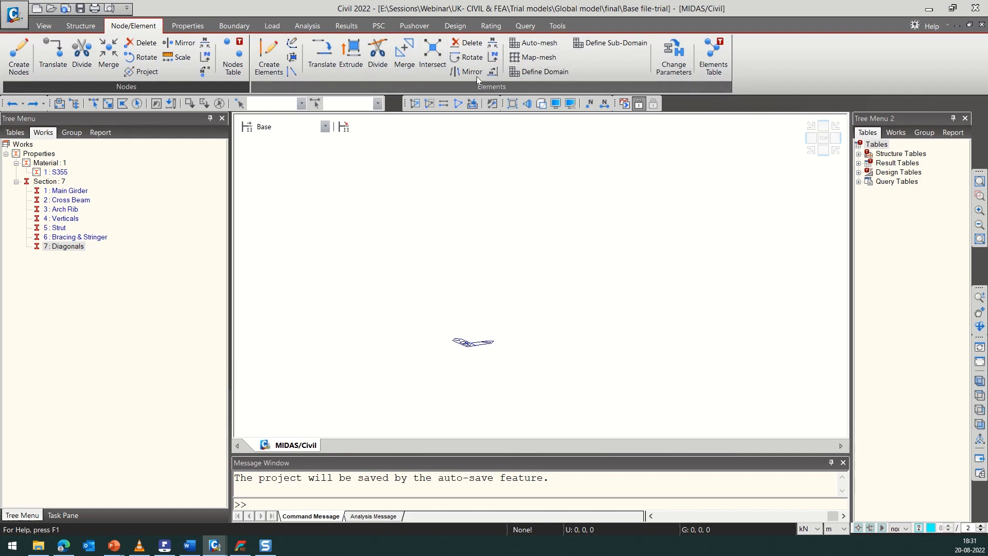
click(188, 25)
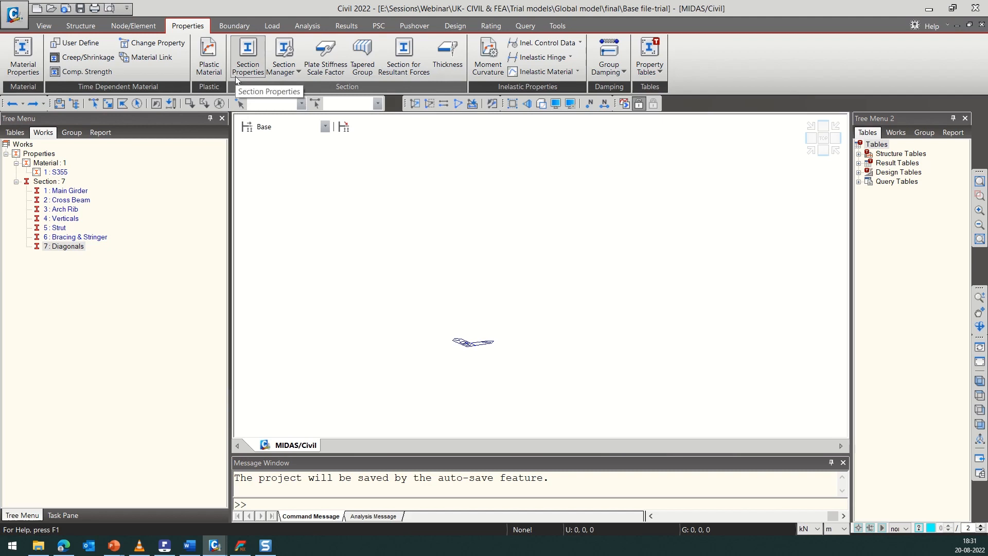
click(231, 26)
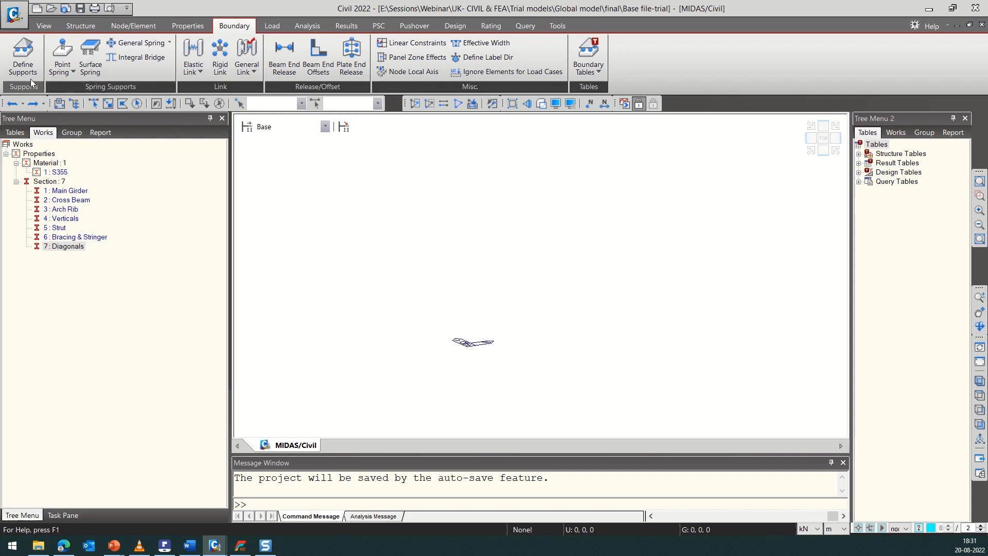
click(279, 23)
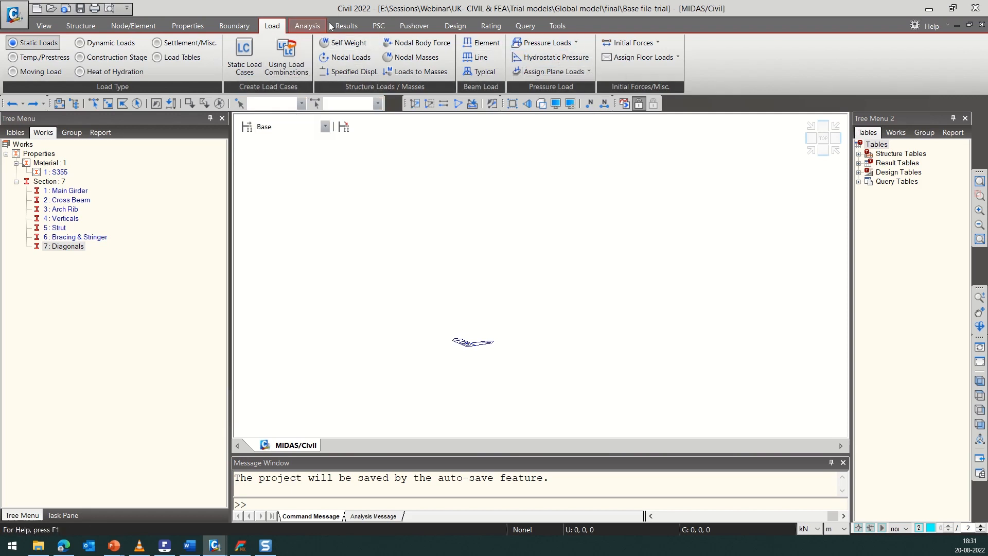
click(313, 30)
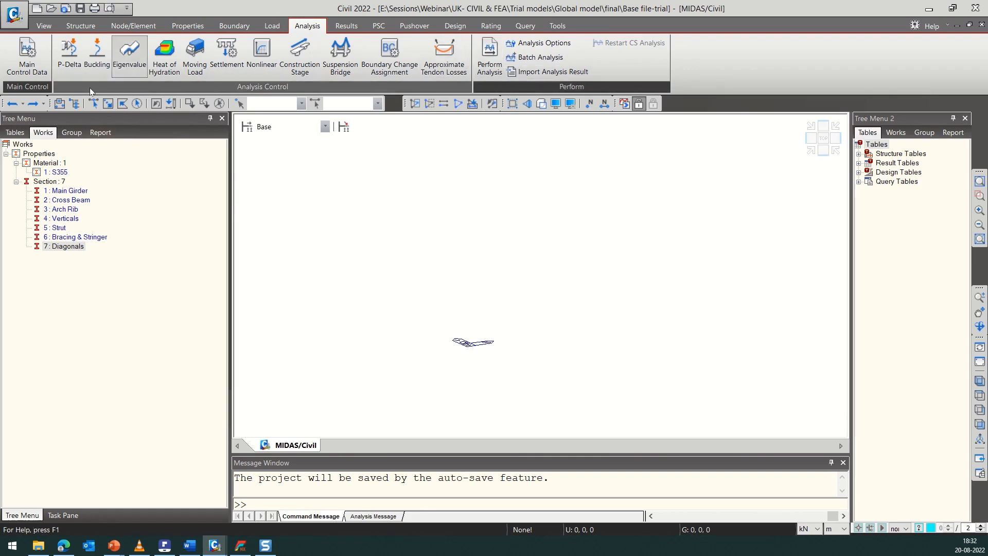
click(356, 28)
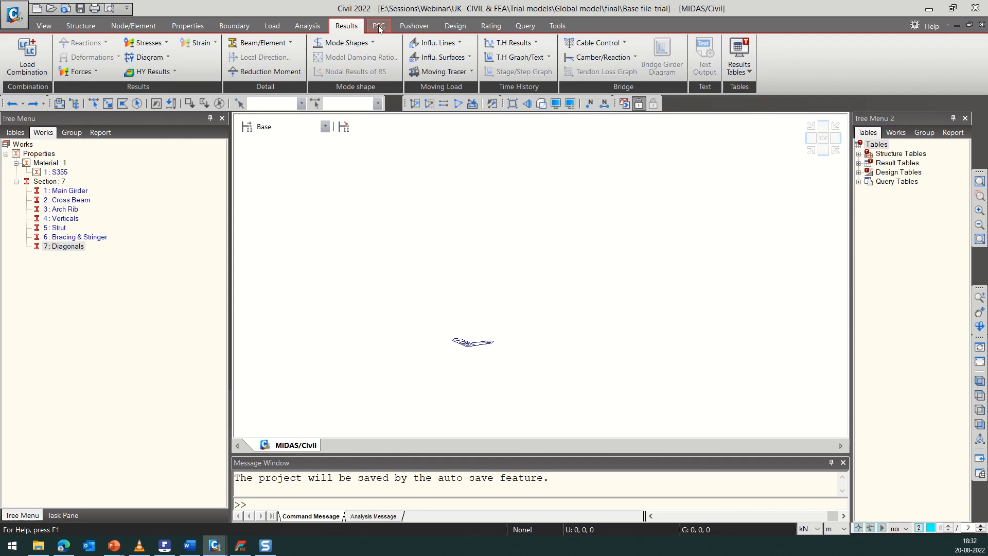
click(379, 27)
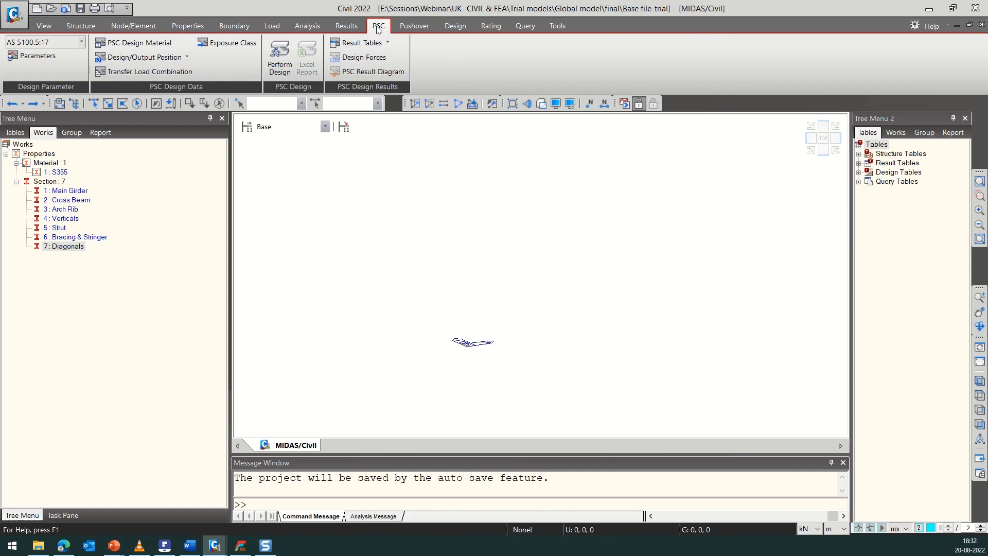
click(410, 28)
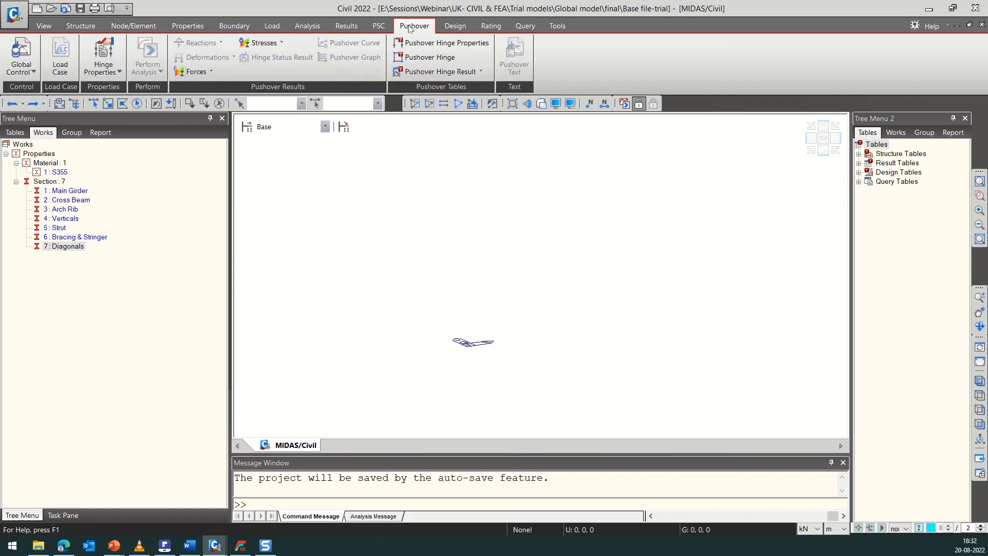
Examine the steel, RC and composite design options and the codes offered for steel bridge rating.
click(446, 28)
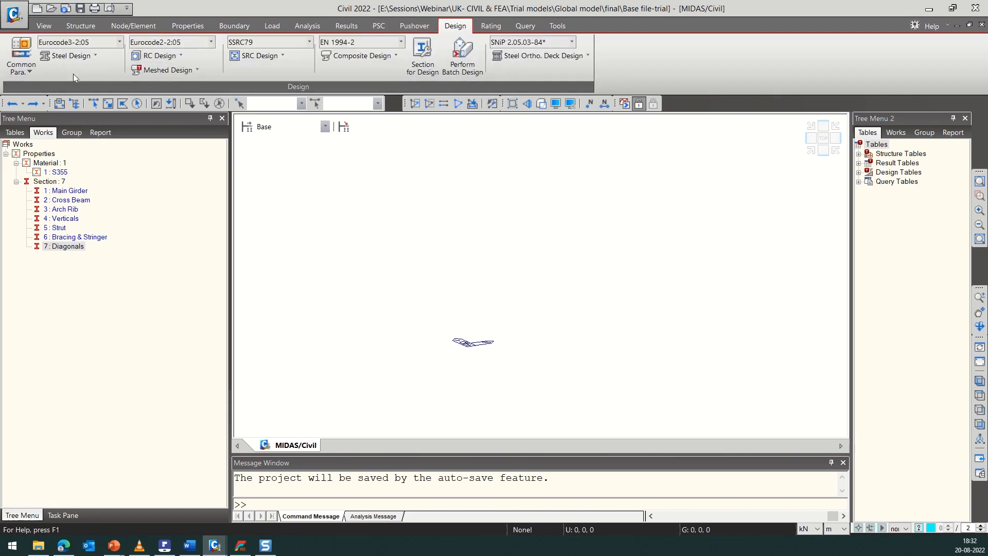
click(94, 58)
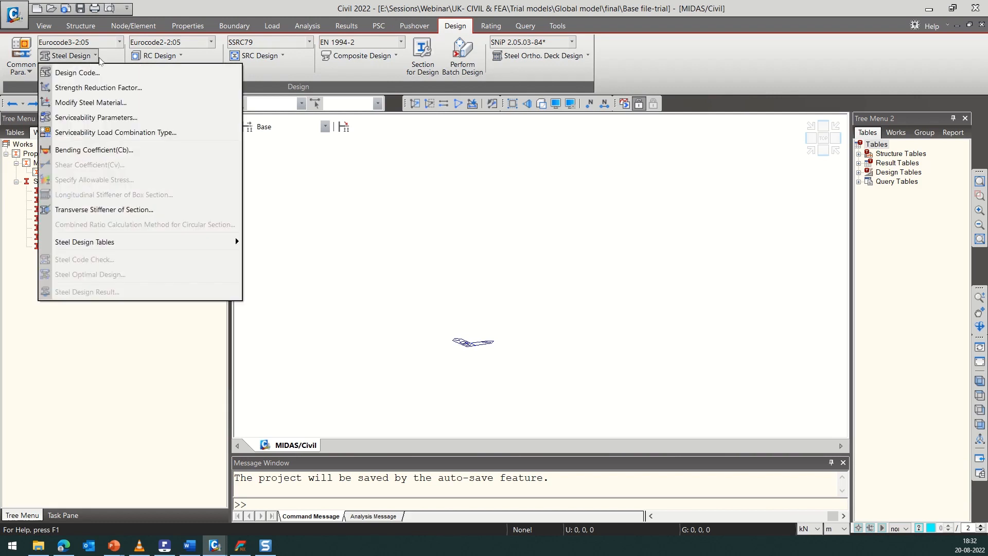
click(180, 57)
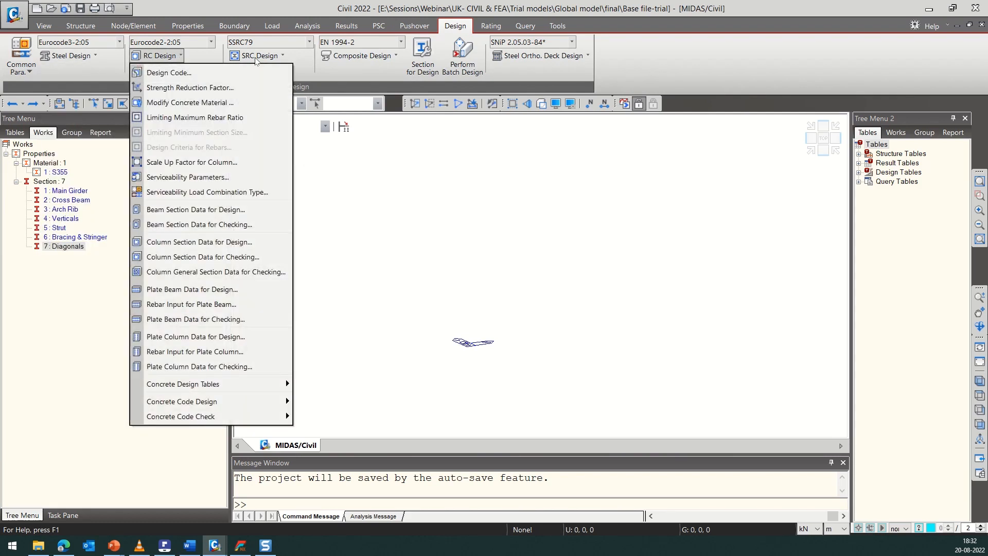
click(295, 53)
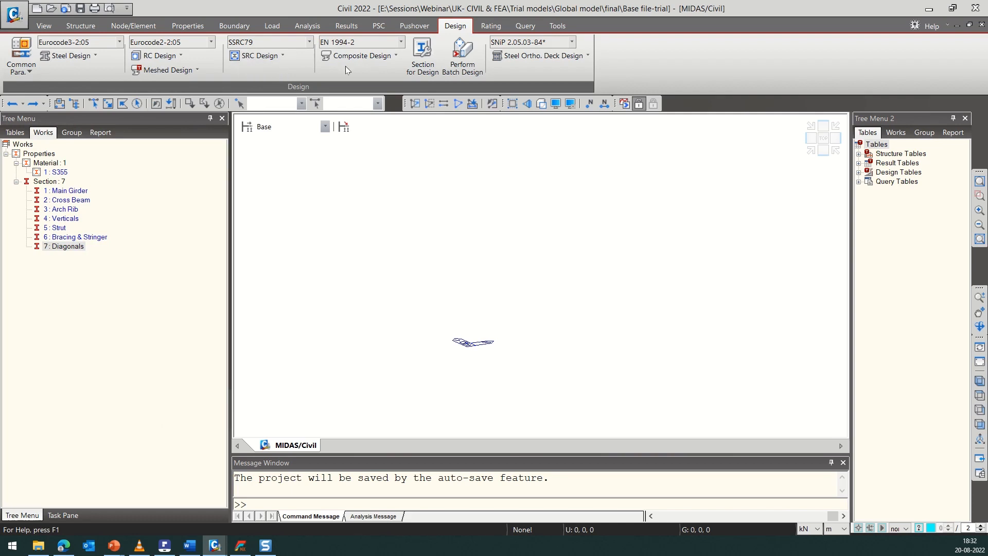
click(396, 55)
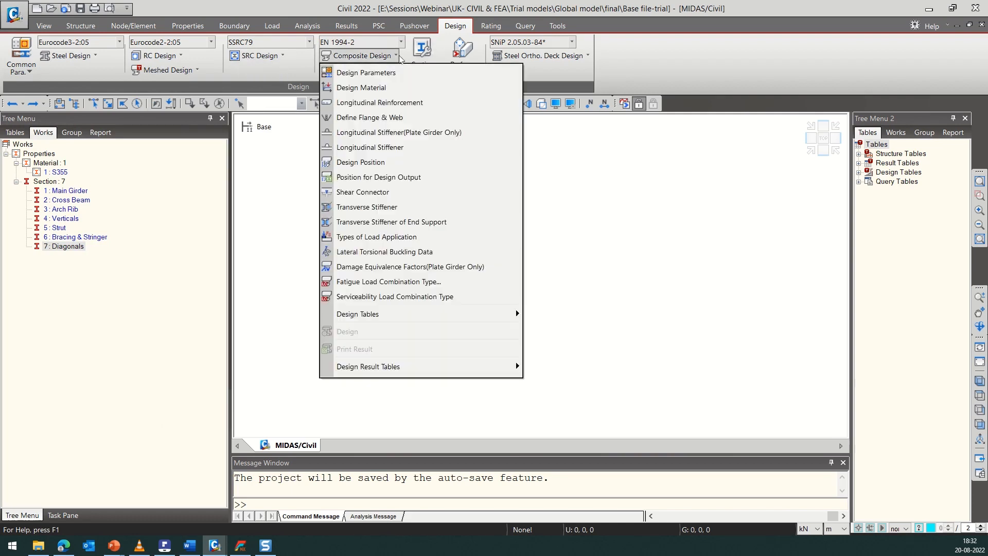
click(435, 8)
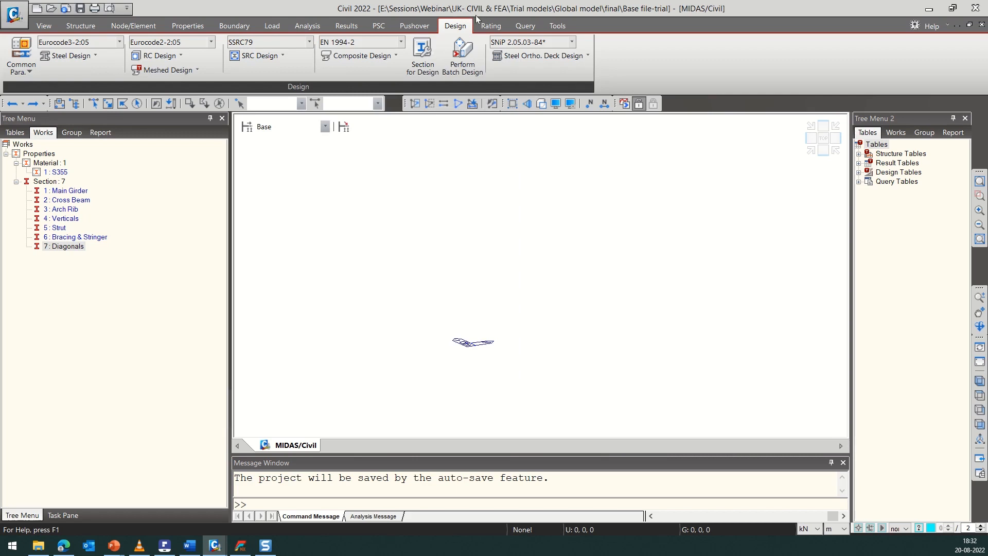
click(491, 25)
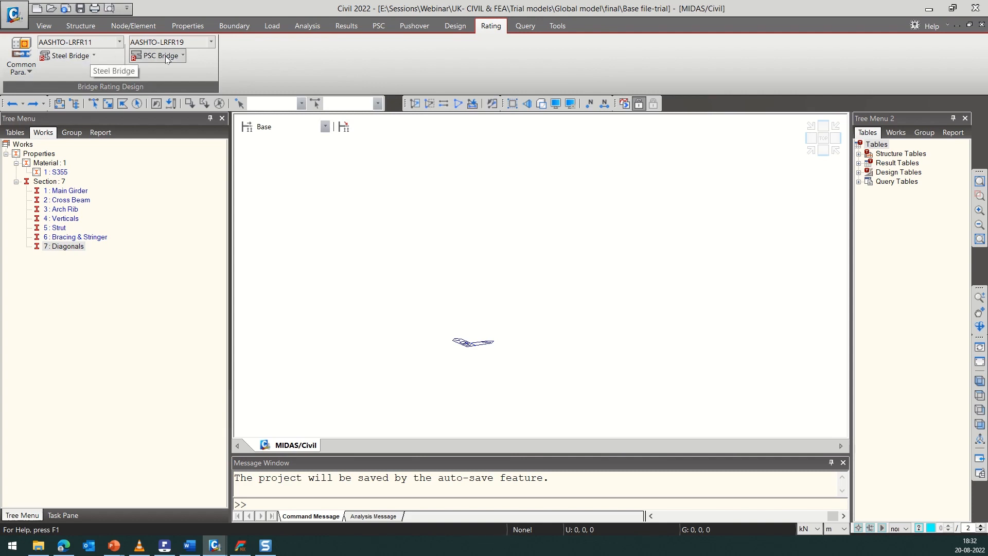
click(118, 41)
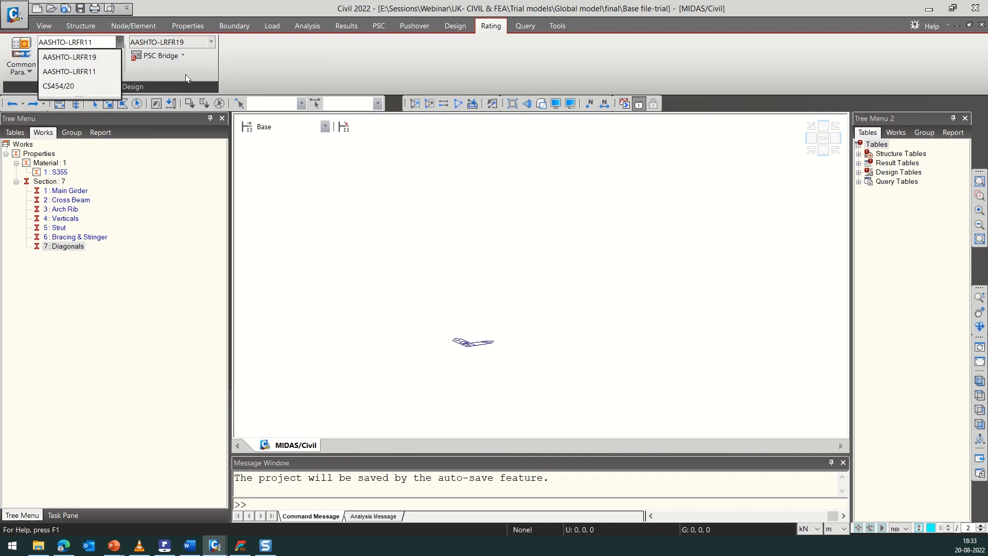
click(276, 64)
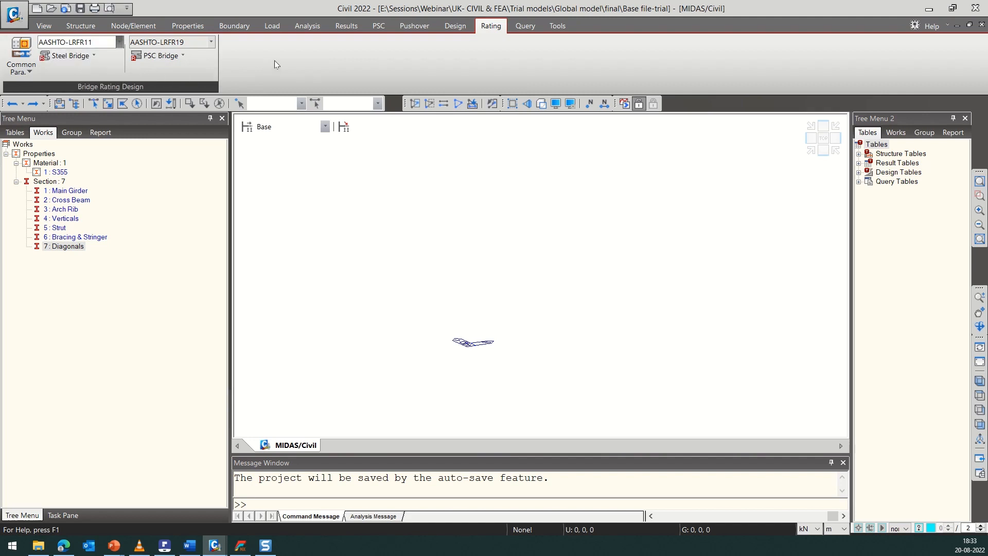
click(72, 29)
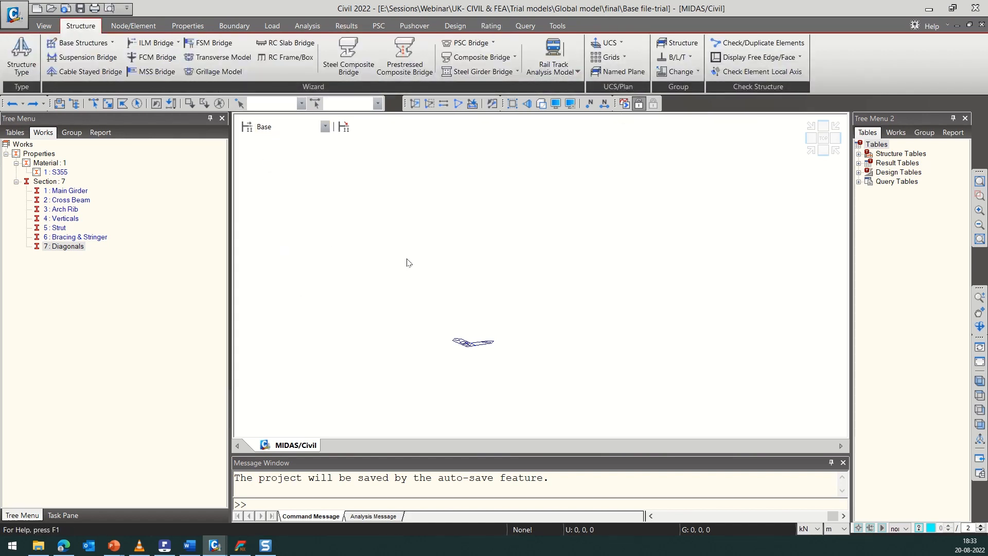
Inspect the S355 material's data, including the available steel standards and the EN05(S) grade list.
right_click(56, 173)
click(95, 317)
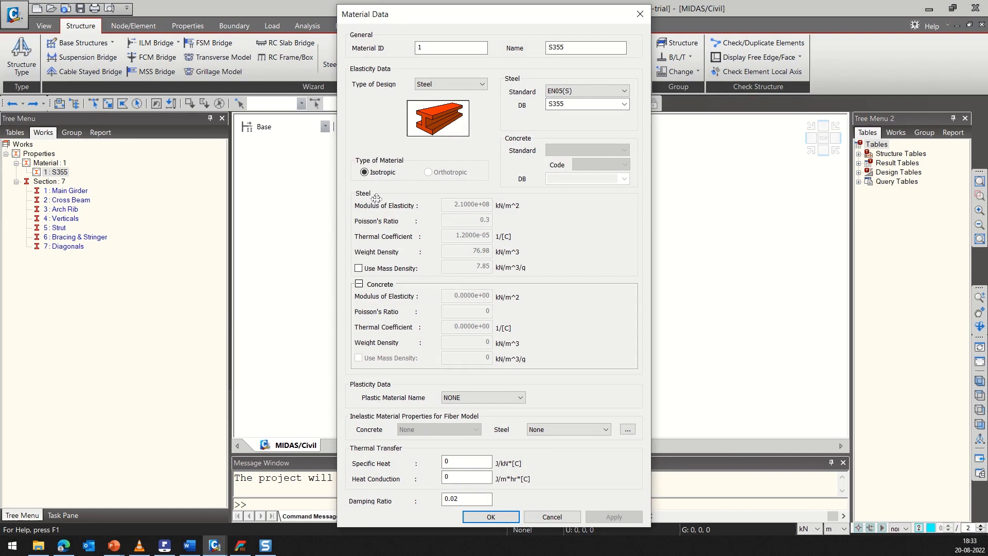
click(572, 91)
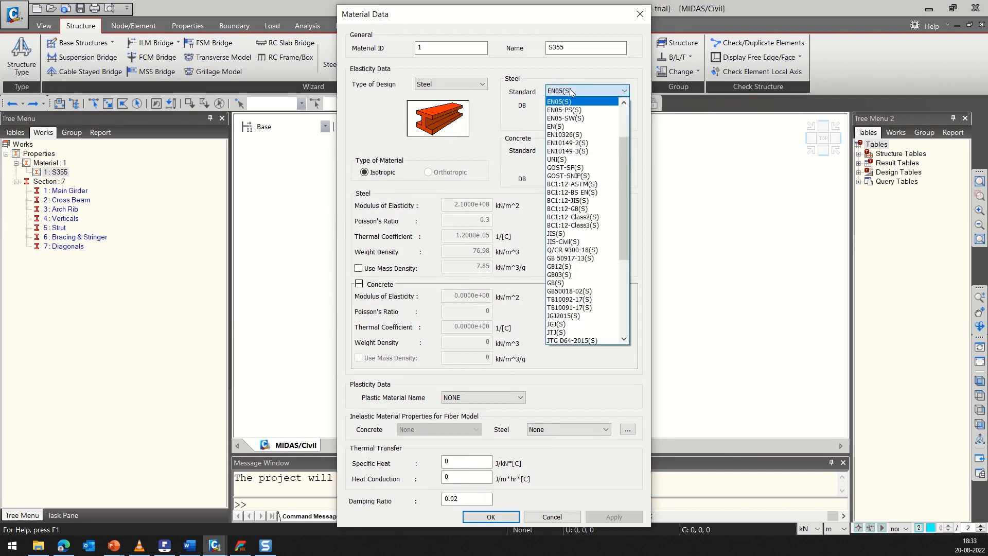
click(560, 102)
click(624, 105)
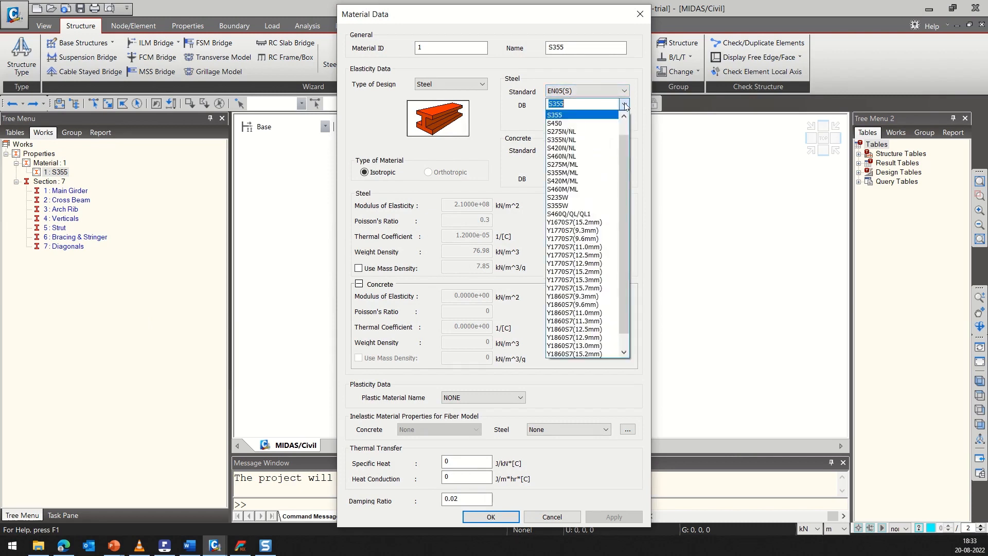
click(640, 15)
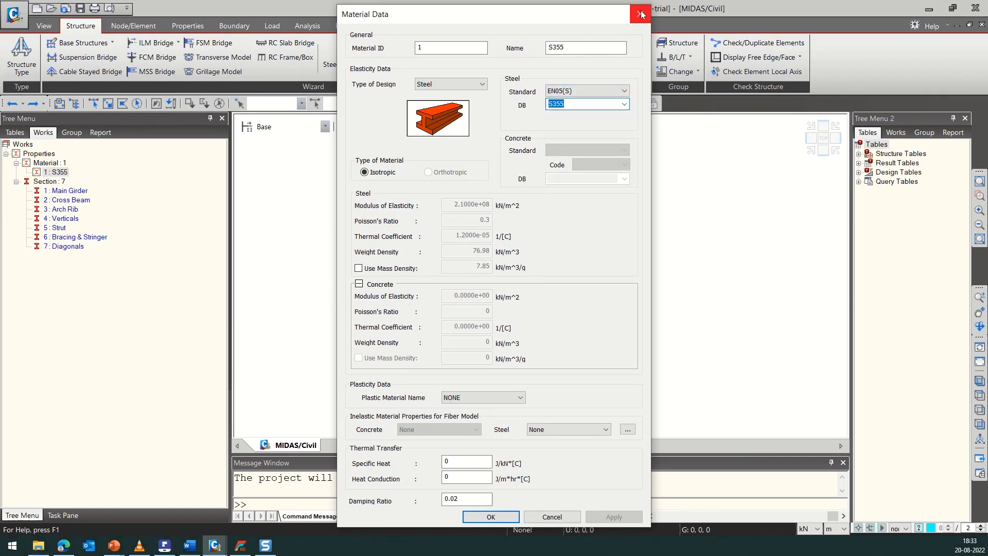
click(641, 15)
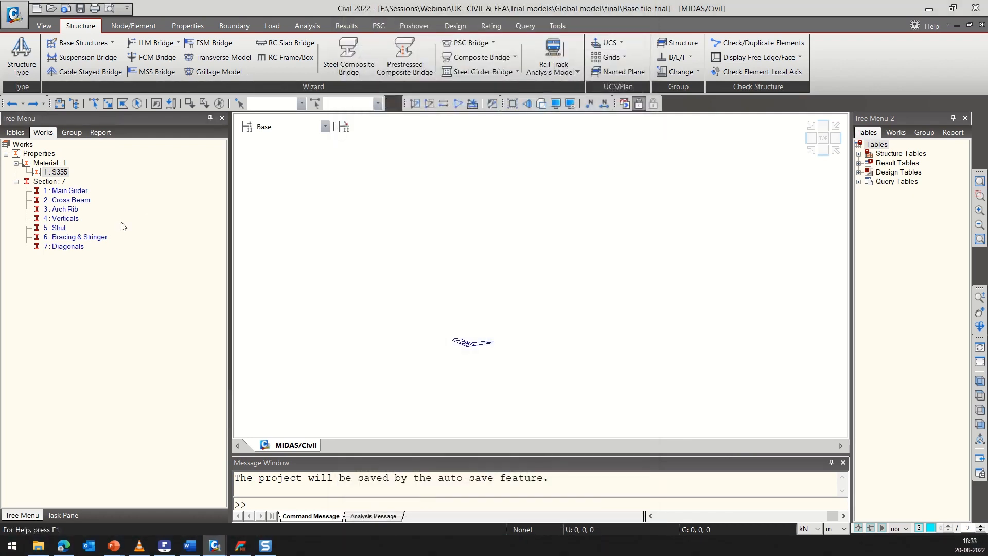
Inspect the Main Girder section's box shape and dimensions, then close its properties.
right_click(80, 191)
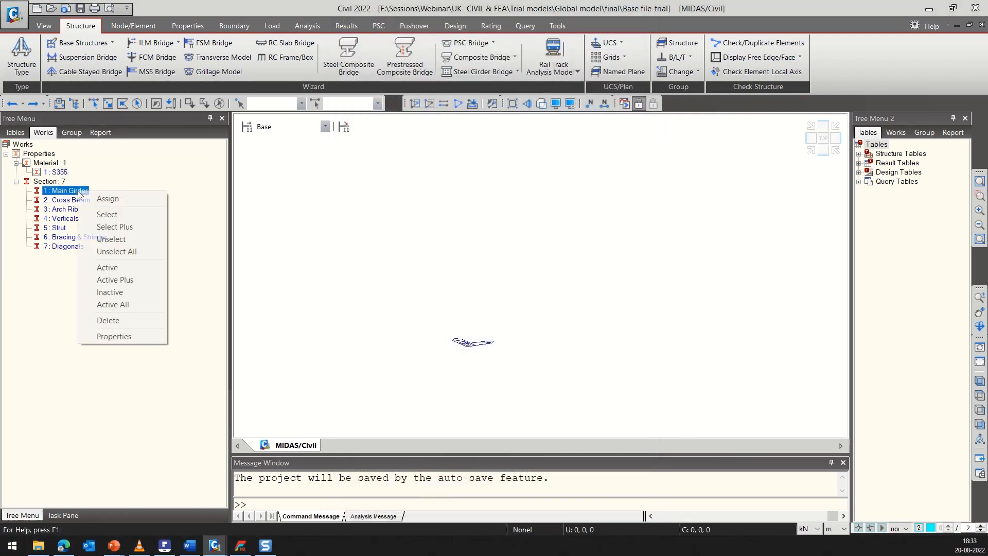
click(115, 335)
drag(404, 56, 293, 22)
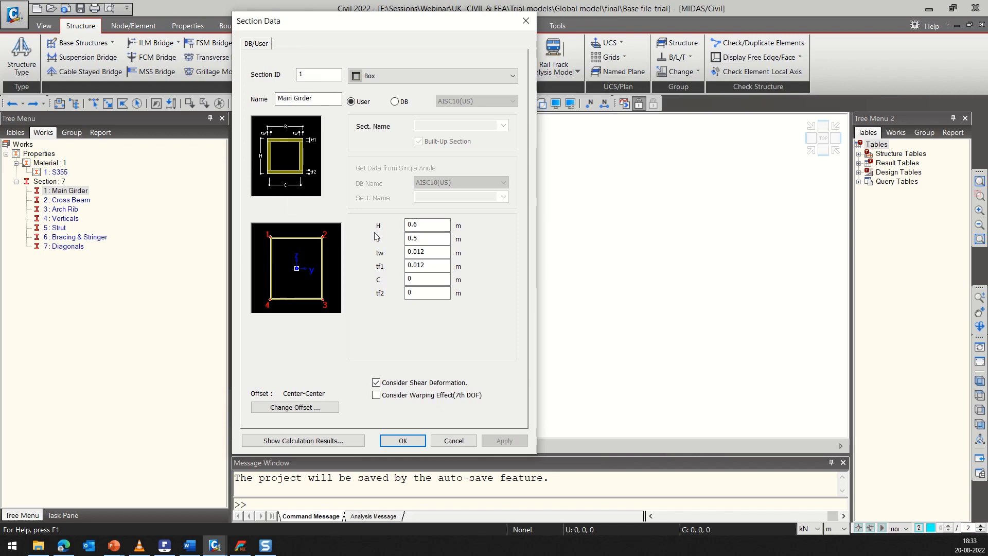
double_click(430, 224)
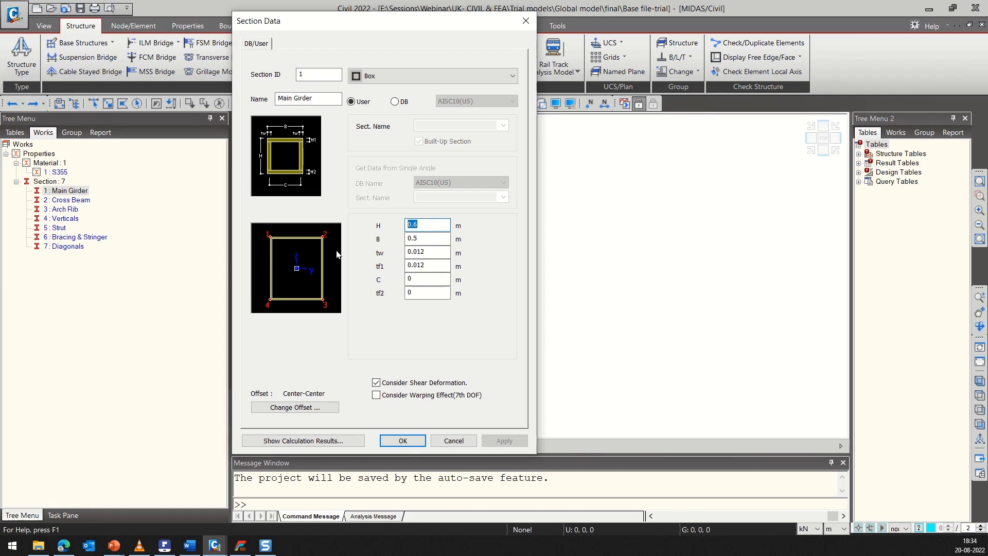
click(525, 20)
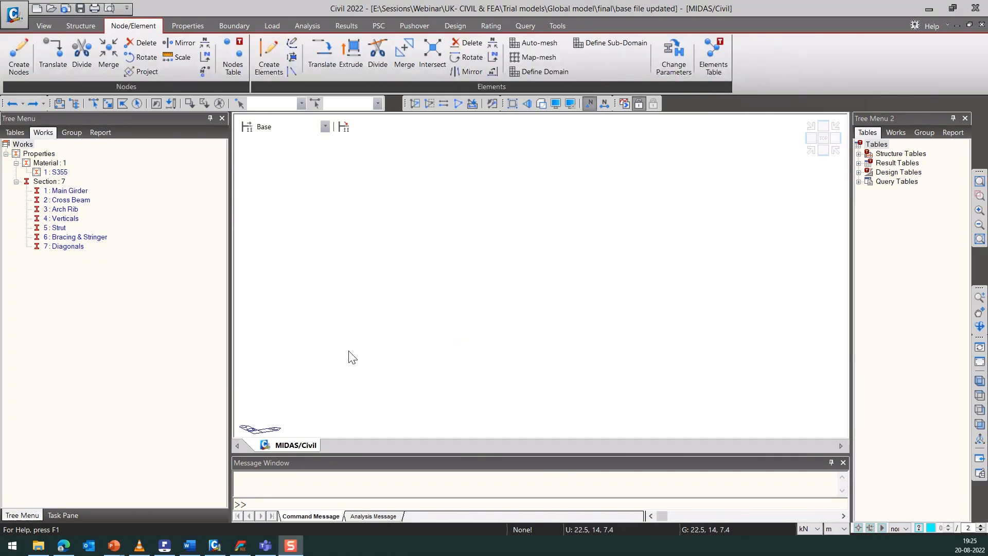
Start an arch in the Arch Wizard with type Parabola1, 10 segments, a 50 m span and a 10 m height.
click(86, 24)
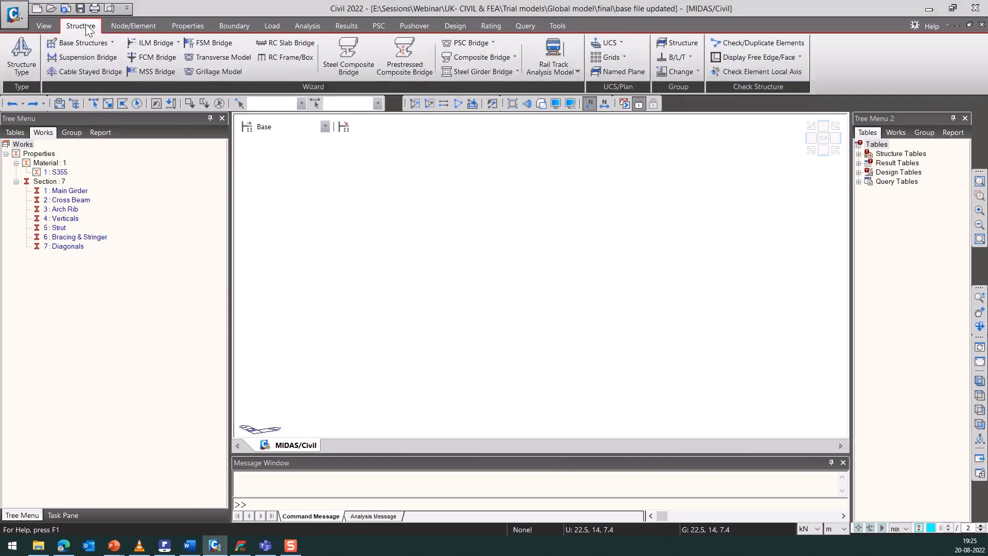
click(113, 44)
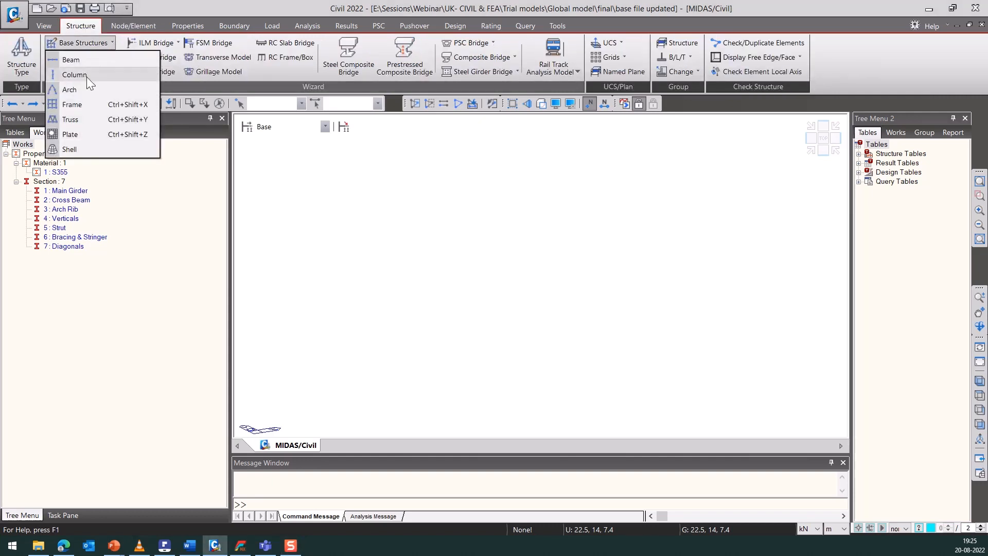
click(71, 88)
drag(133, 22, 235, 26)
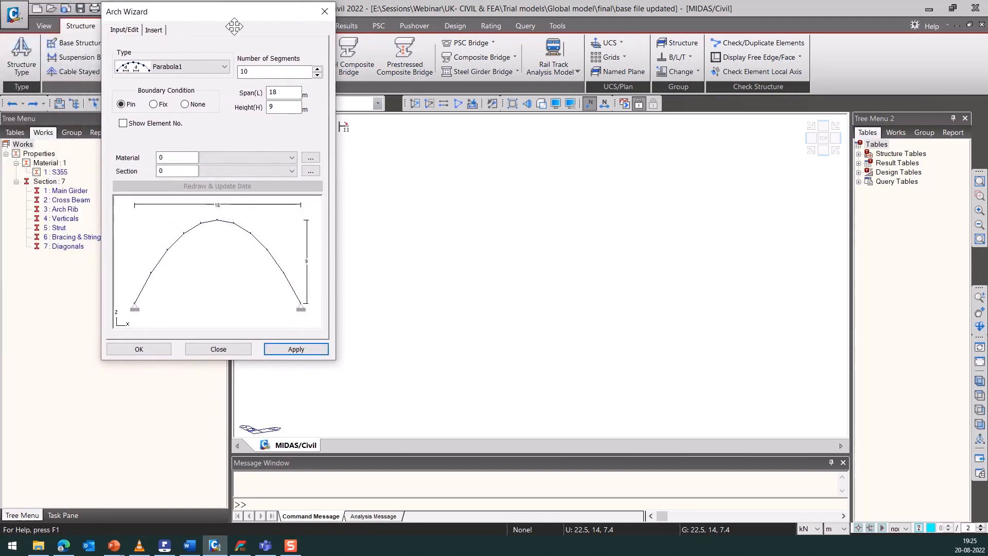
click(211, 68)
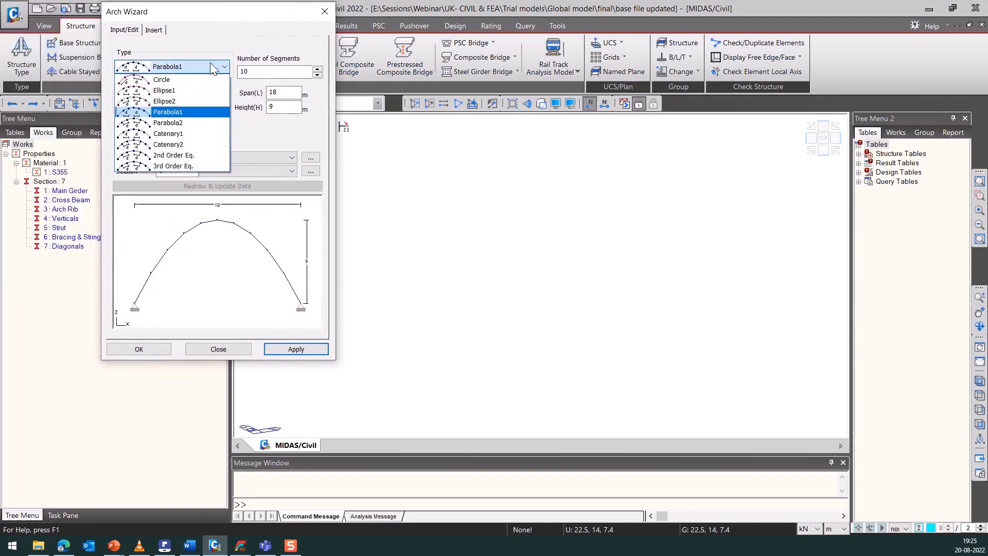
click(186, 112)
click(253, 72)
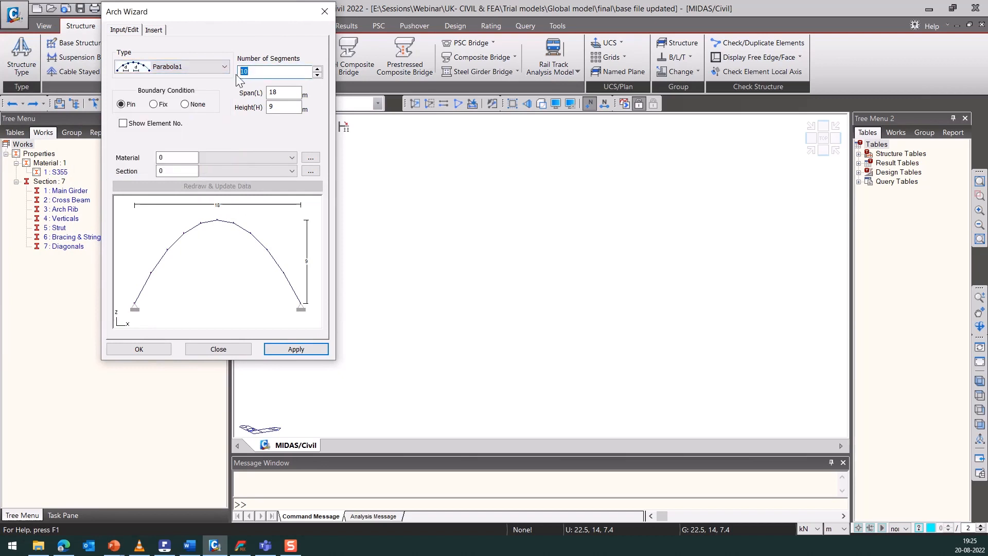
key(Tab)
text(5)
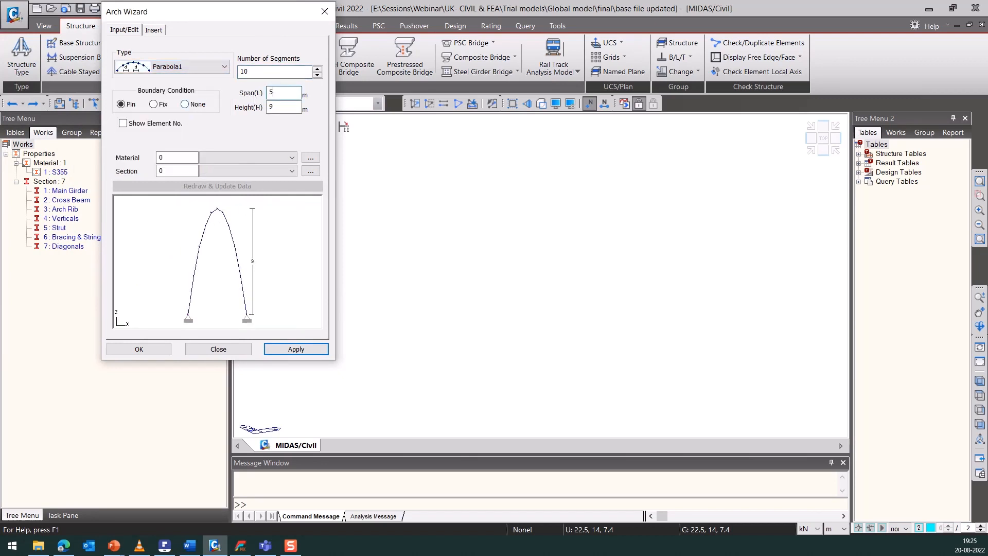
text(010)
Assign material S355 and section Arch Rib, set the boundary condition to None, and generate the arch at insert point 0, 0, 0.
click(242, 157)
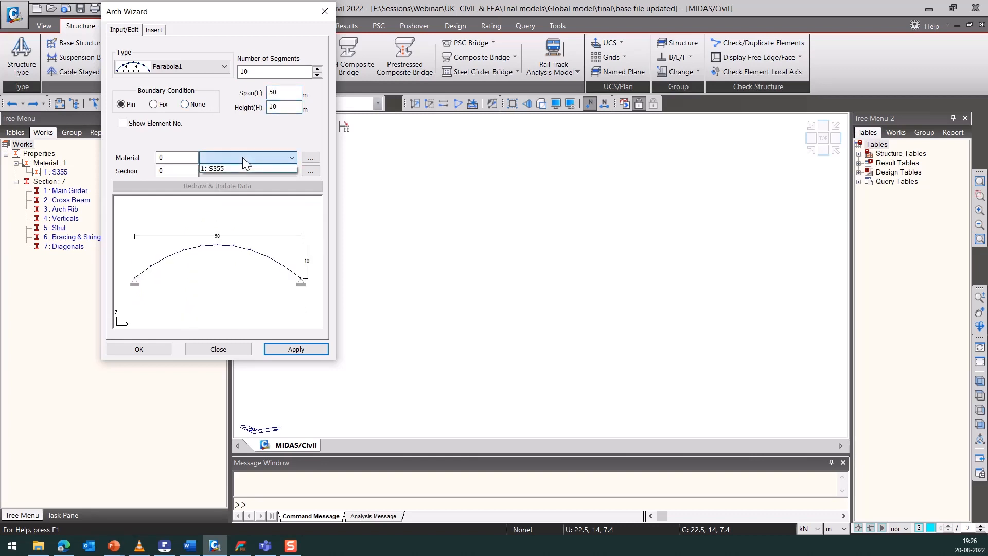
click(234, 168)
click(235, 168)
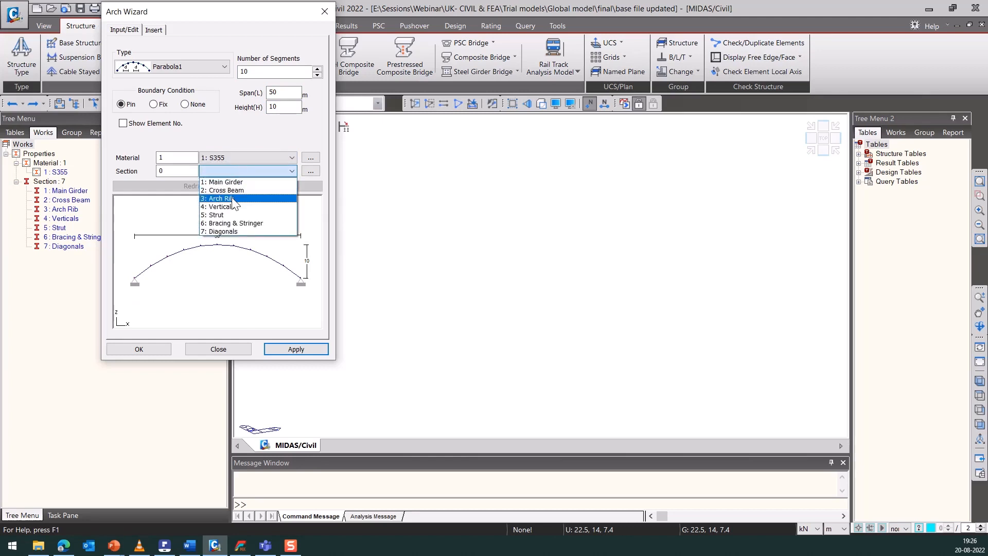
click(233, 199)
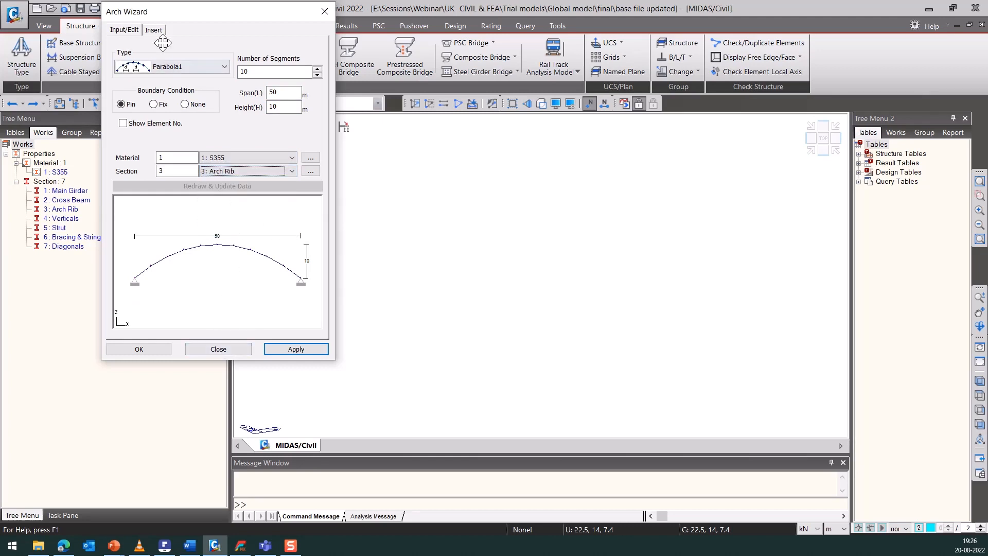
click(154, 30)
click(181, 66)
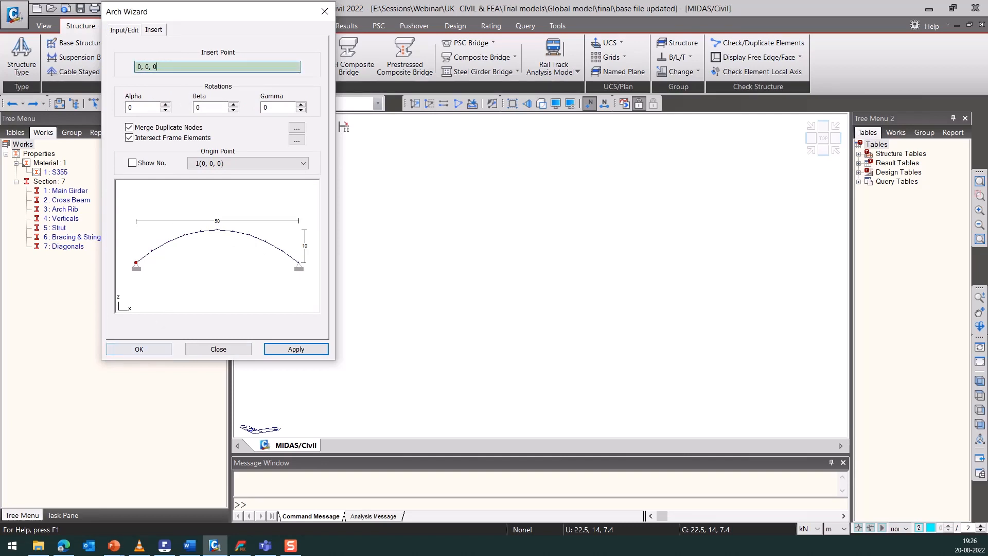
click(125, 29)
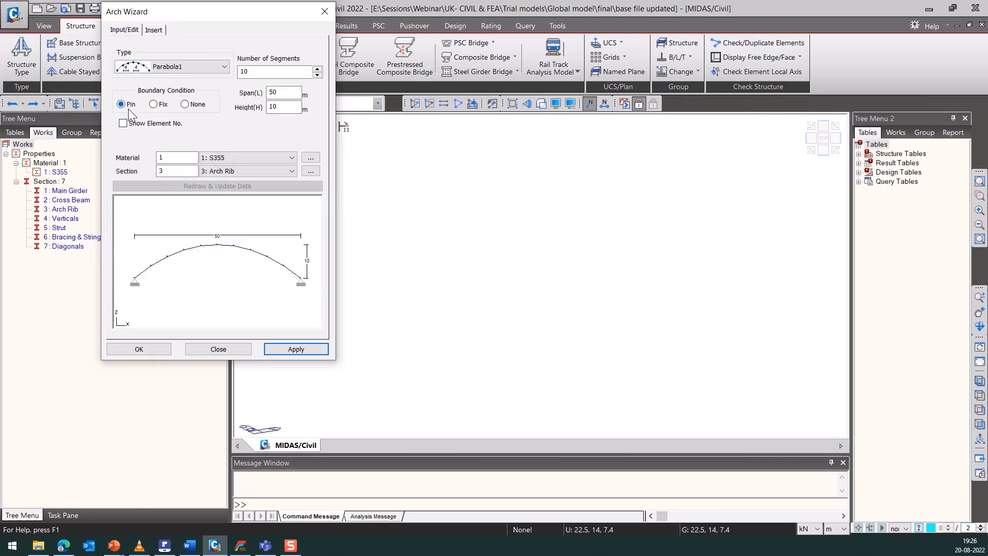
click(185, 104)
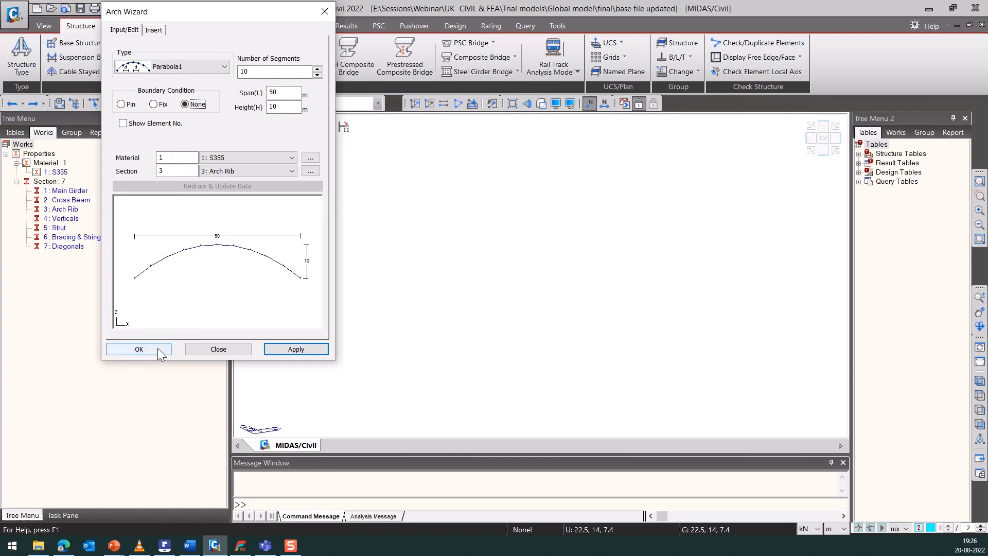
click(139, 349)
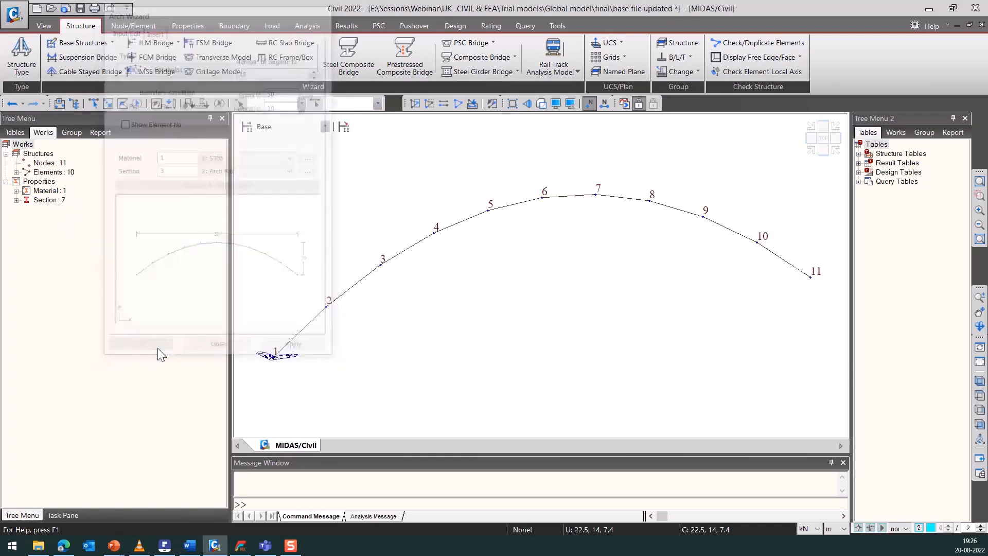
Show the arch in front view and select only its intermediate nodes 2 to 10, without any elements.
click(543, 103)
click(543, 104)
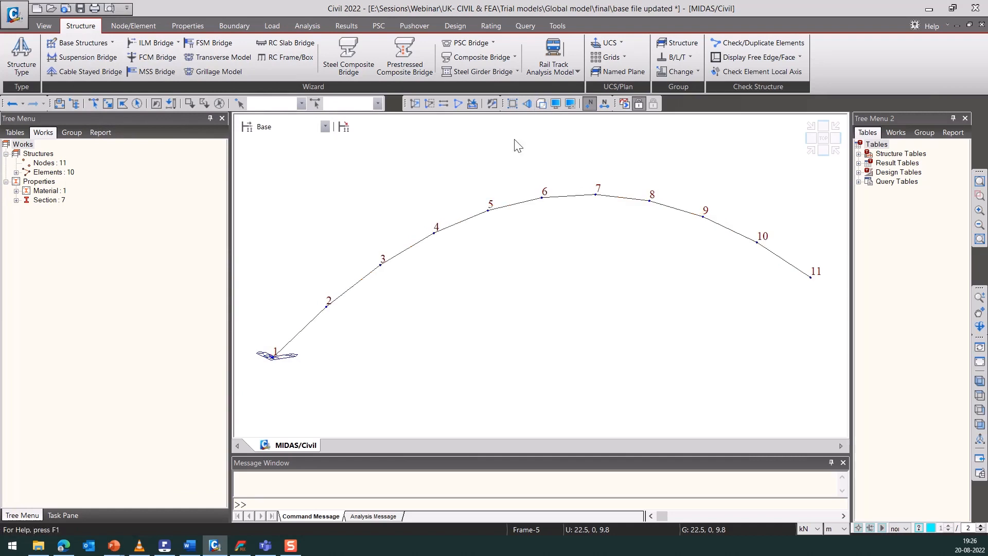
click(980, 424)
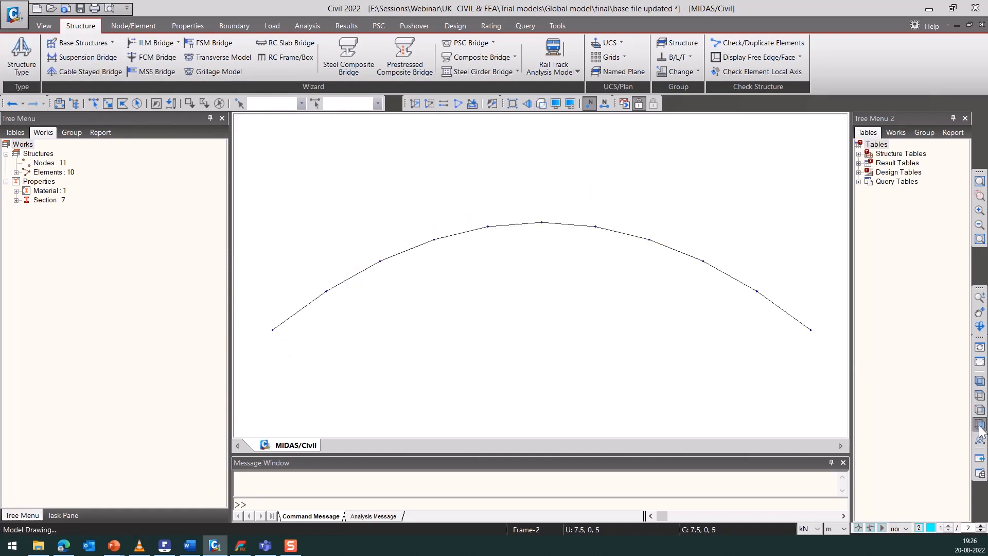
click(108, 104)
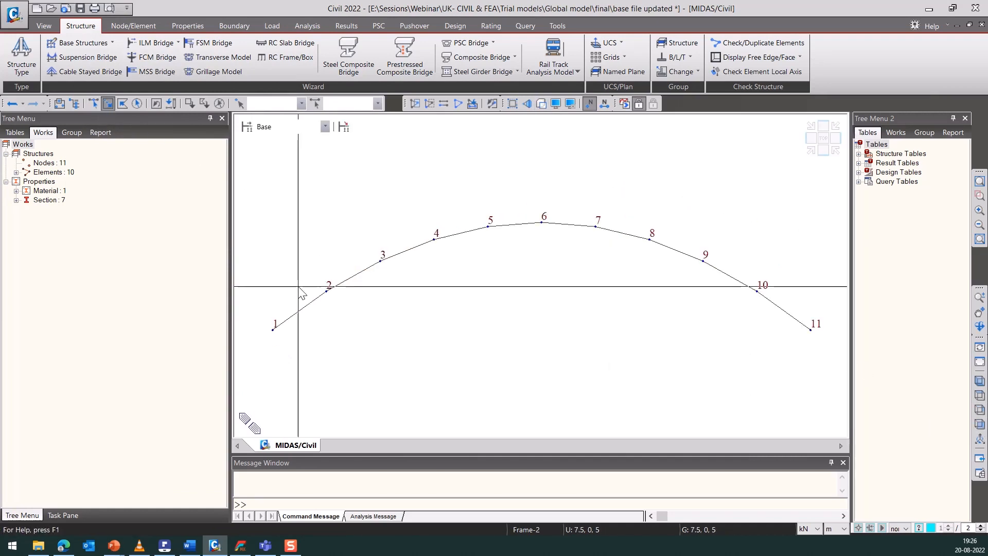
drag(338, 309, 777, 312)
click(357, 103)
key(Delete)
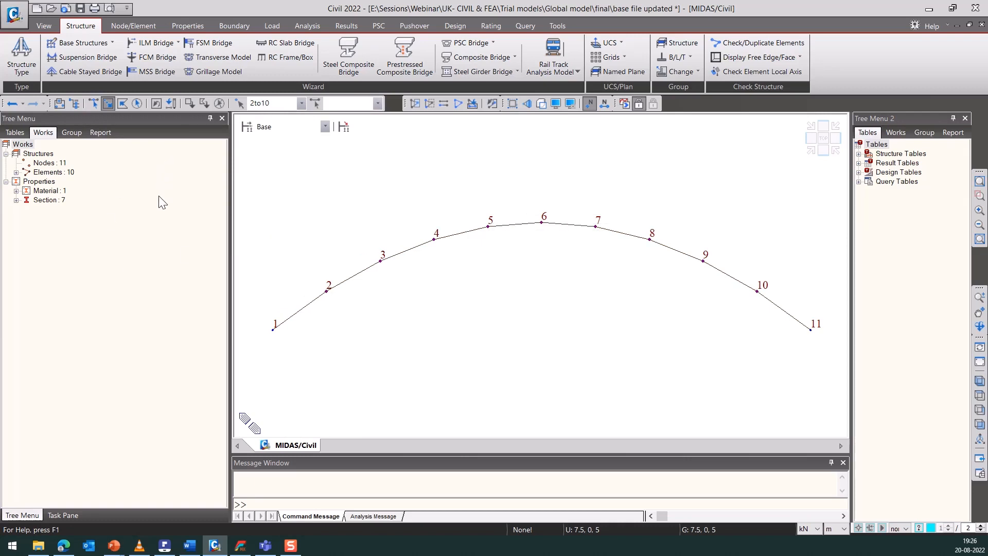
Set up an Extrude of the selected nodes into beam line elements with the Verticals section.
click(144, 30)
click(360, 49)
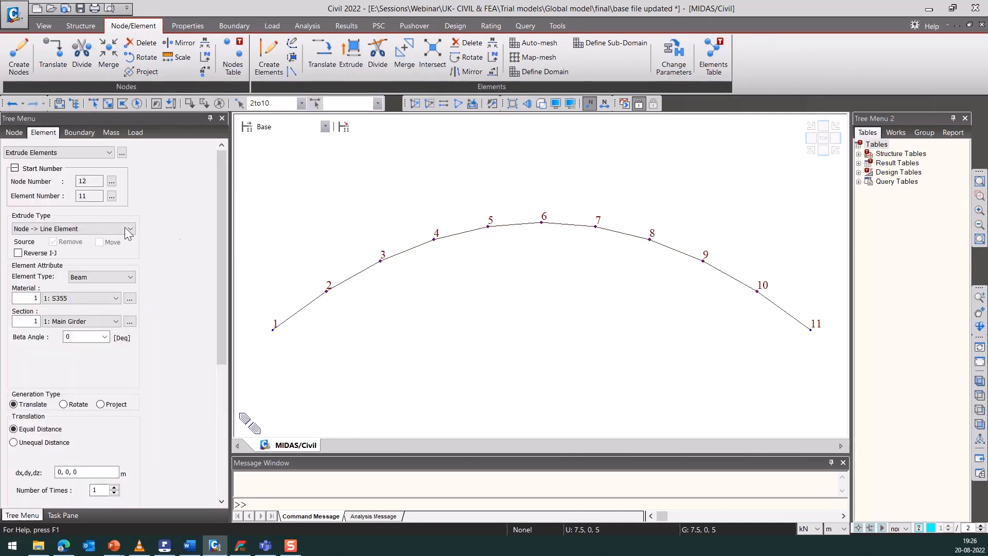
click(103, 323)
click(101, 321)
click(100, 322)
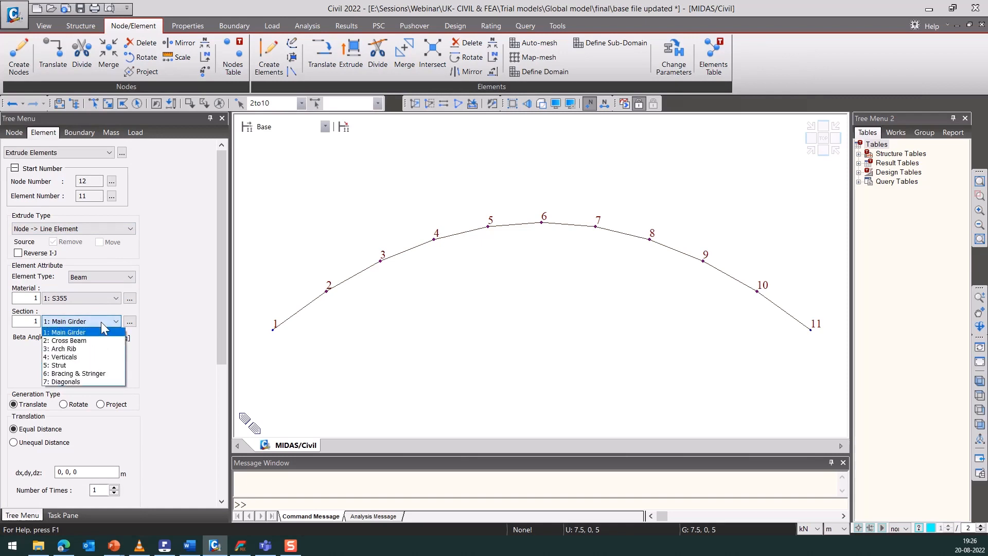
click(82, 356)
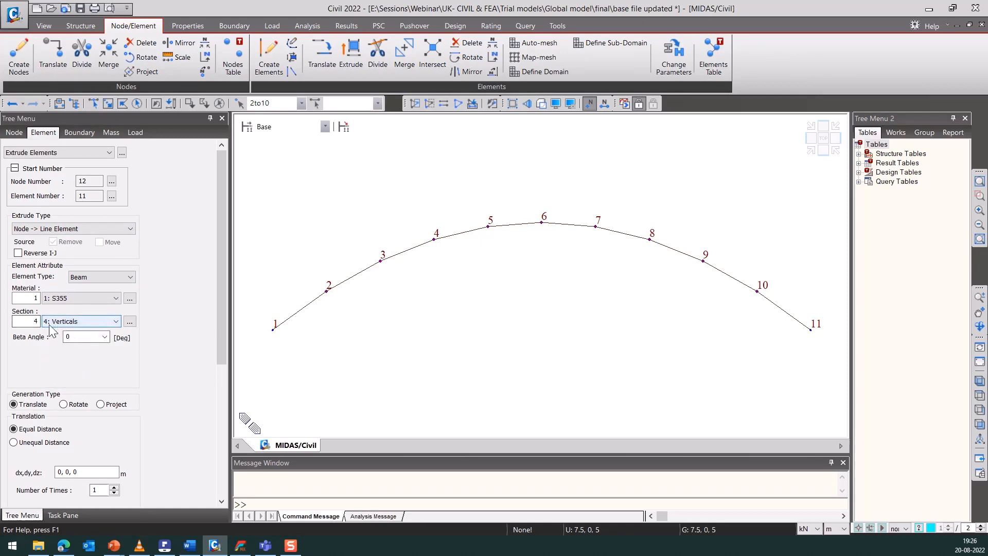
drag(223, 311, 220, 384)
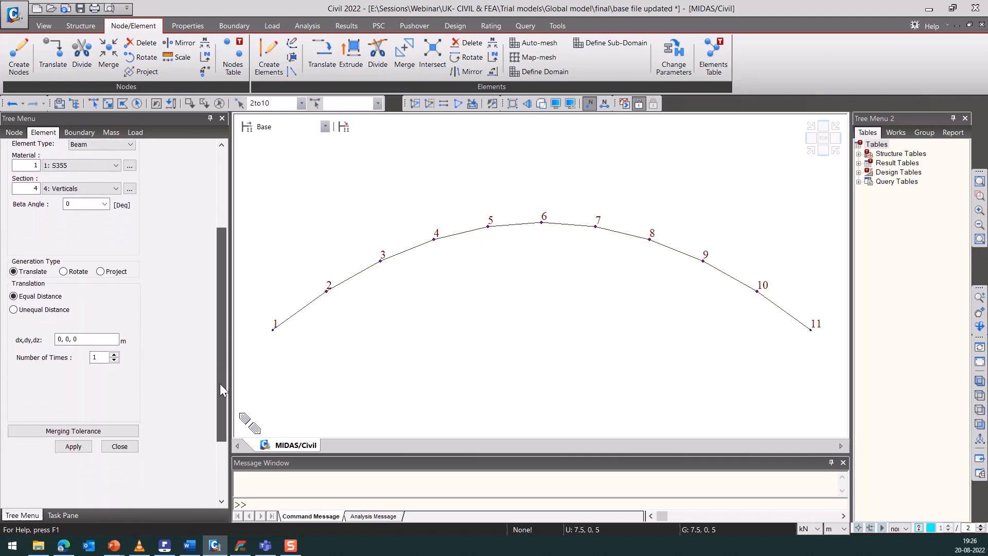
Project the extrusion onto the line from 0, 0, 0 to 50, 0, 0 in the normal direction to create the verticals.
click(117, 273)
drag(218, 279, 216, 328)
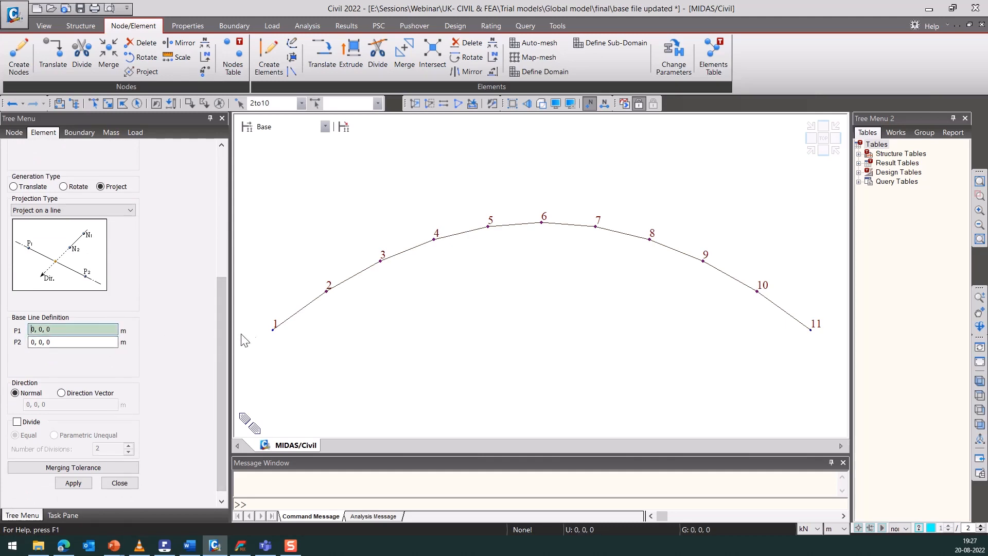
click(274, 328)
click(799, 335)
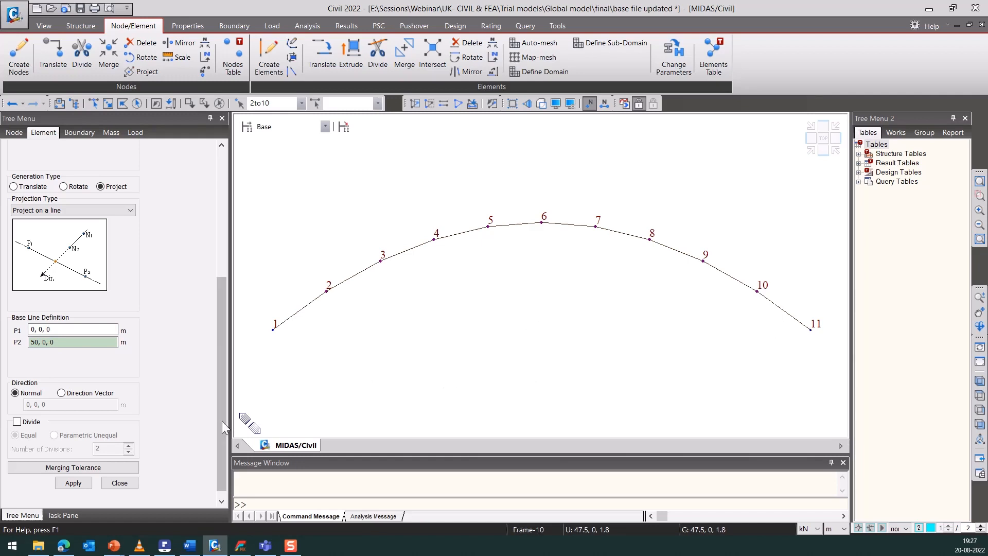
drag(220, 389, 220, 414)
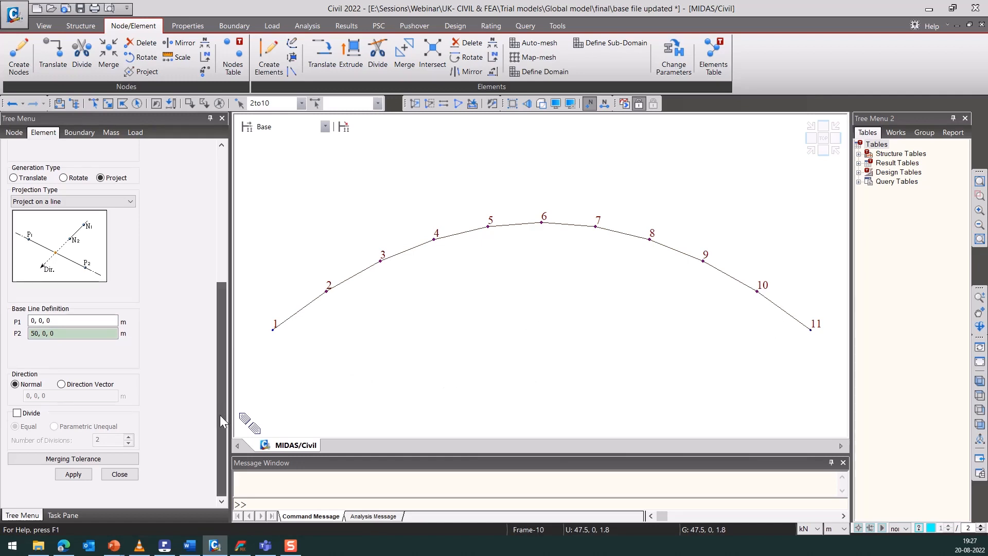
click(71, 476)
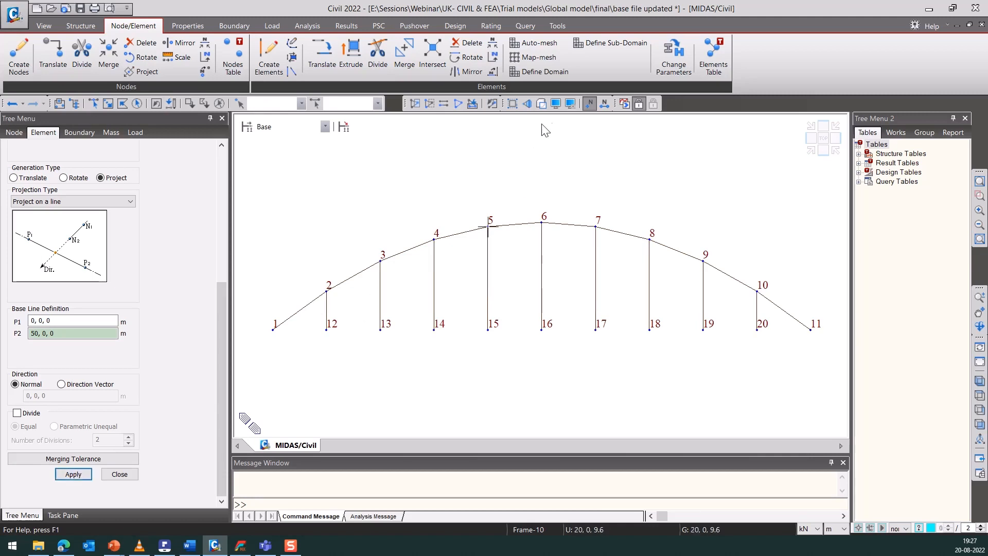
Create the bottom girder from node 1 to node 11 with material S355 and section Main Girder, intersecting the existing nodes.
click(541, 104)
click(541, 104)
click(261, 59)
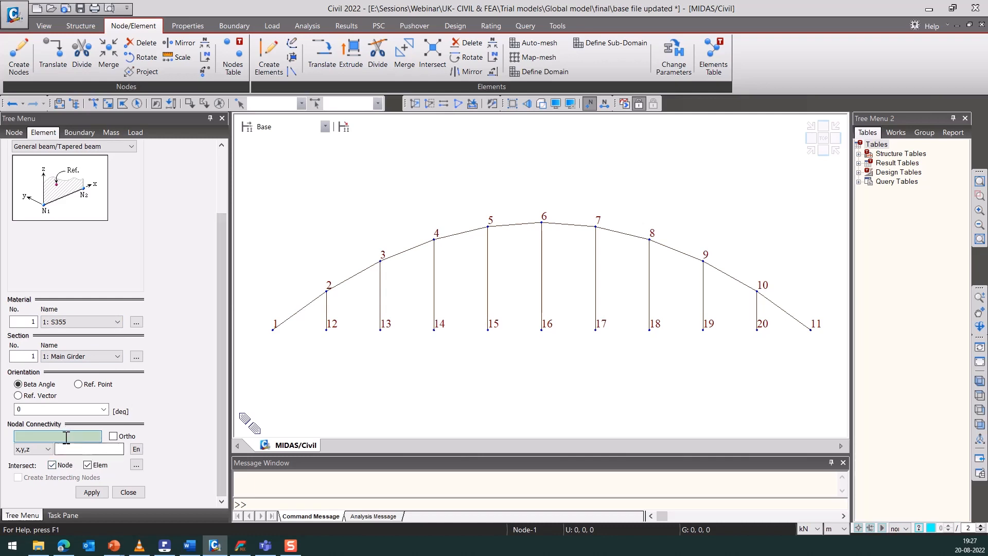
click(273, 330)
click(810, 329)
Render the members in hidden view and check with shrunken elements how the girder is divided at the nodes.
click(543, 103)
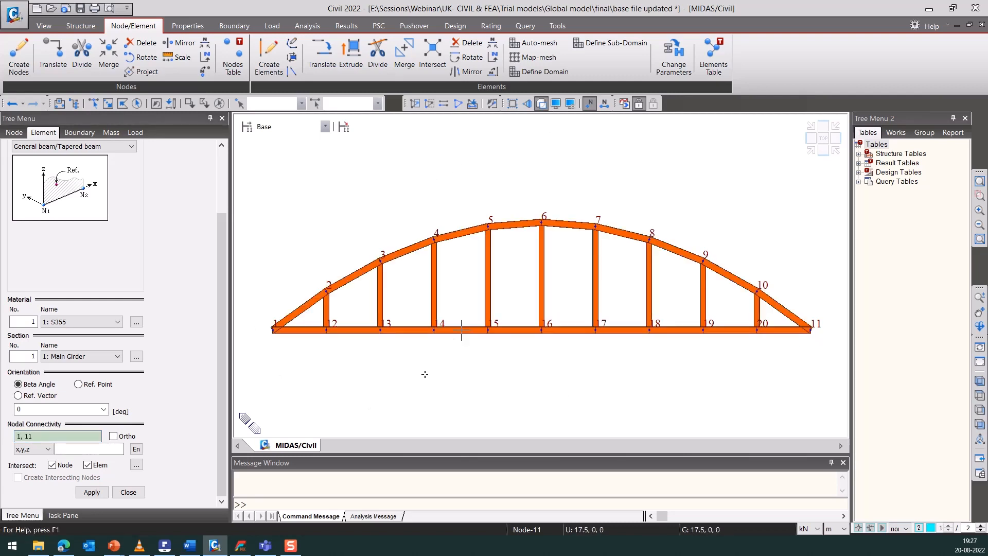
click(512, 104)
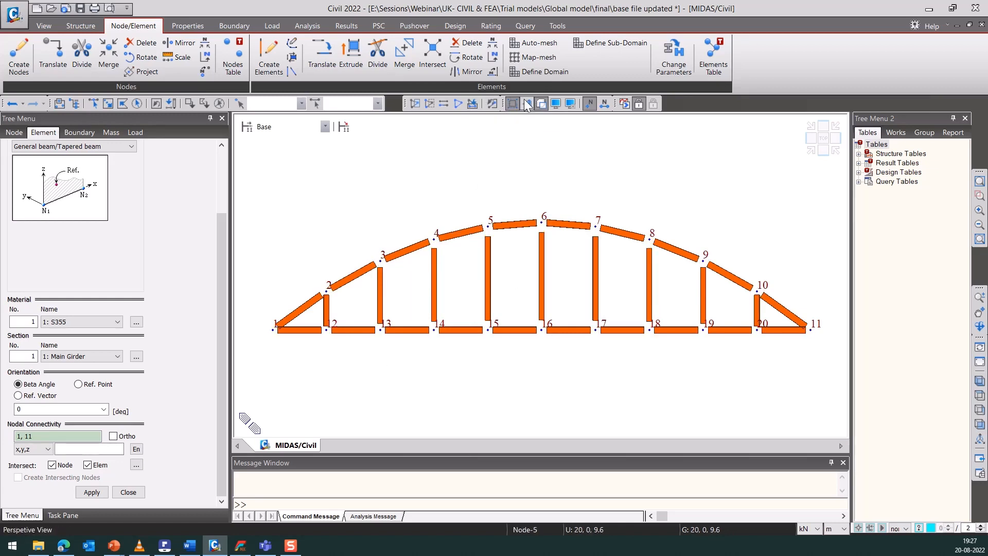
click(516, 104)
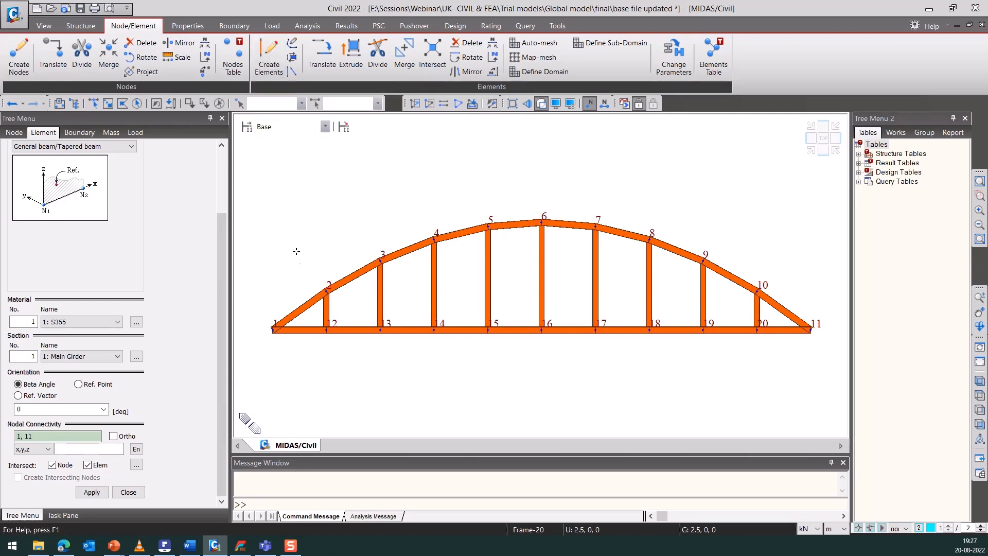
Create diagonals with the Diagonals section between nodes 2 and 13, 3 and 14, 4 and 15, and 5 and 16.
mouse_move(321, 297)
click(117, 357)
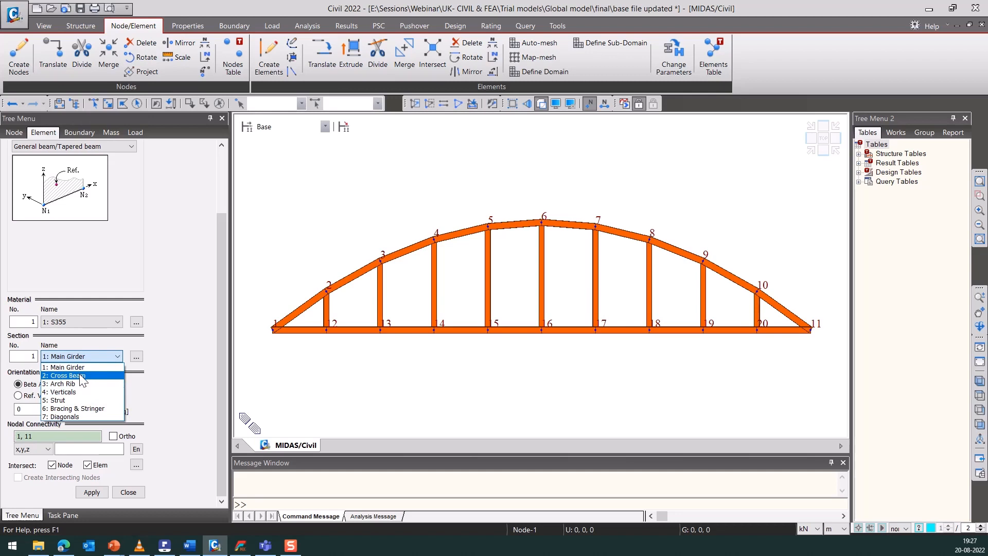
click(77, 417)
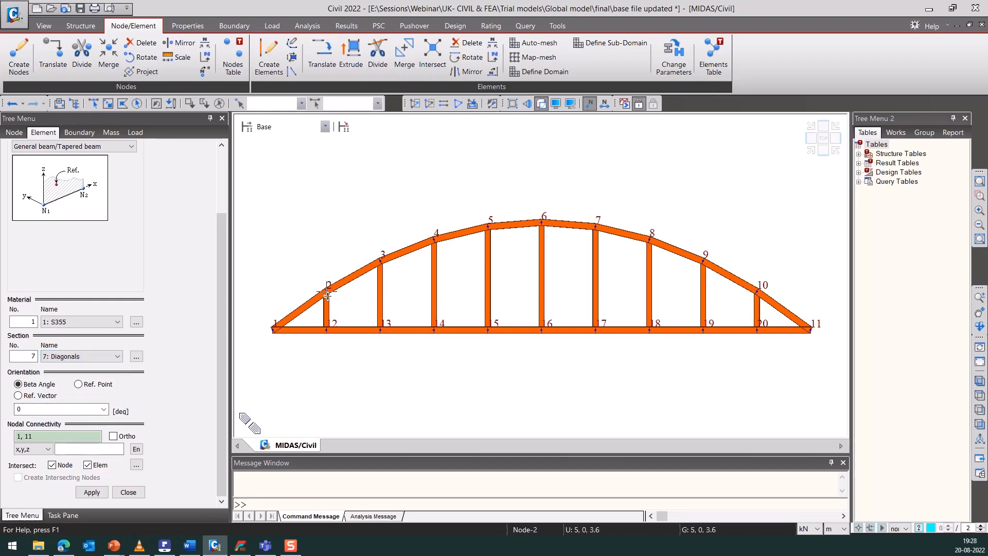
click(327, 294)
click(380, 329)
click(381, 262)
click(434, 329)
click(435, 238)
click(485, 327)
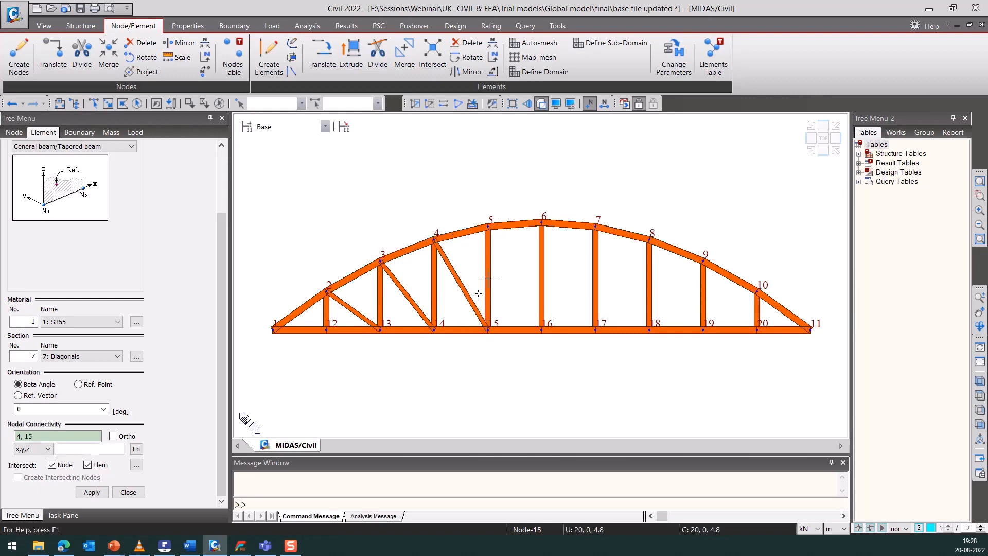
click(491, 236)
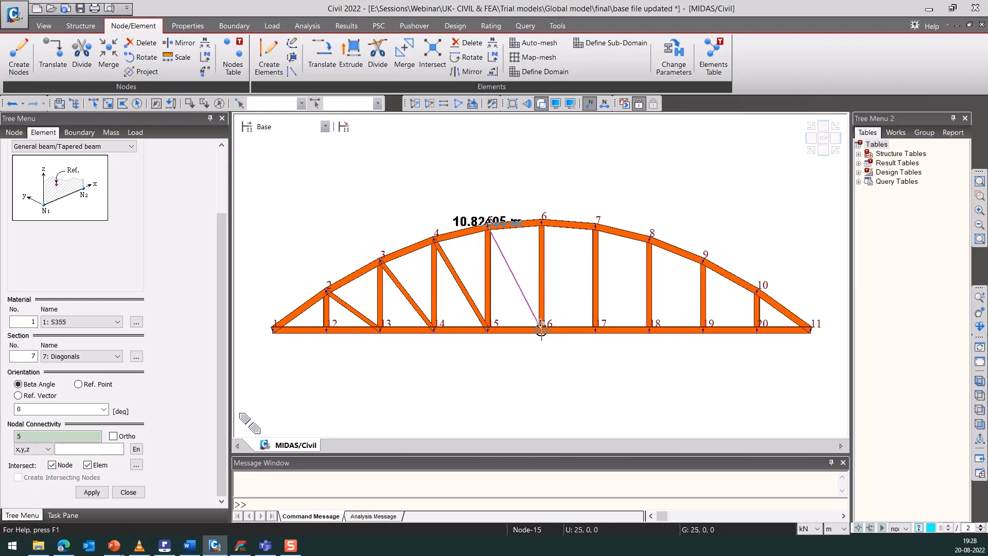
click(542, 328)
Set up a mirror copy about the y-z plane at x 25 m, with node and element intersection, copied attributes and reversed element local axes.
click(477, 72)
click(564, 225)
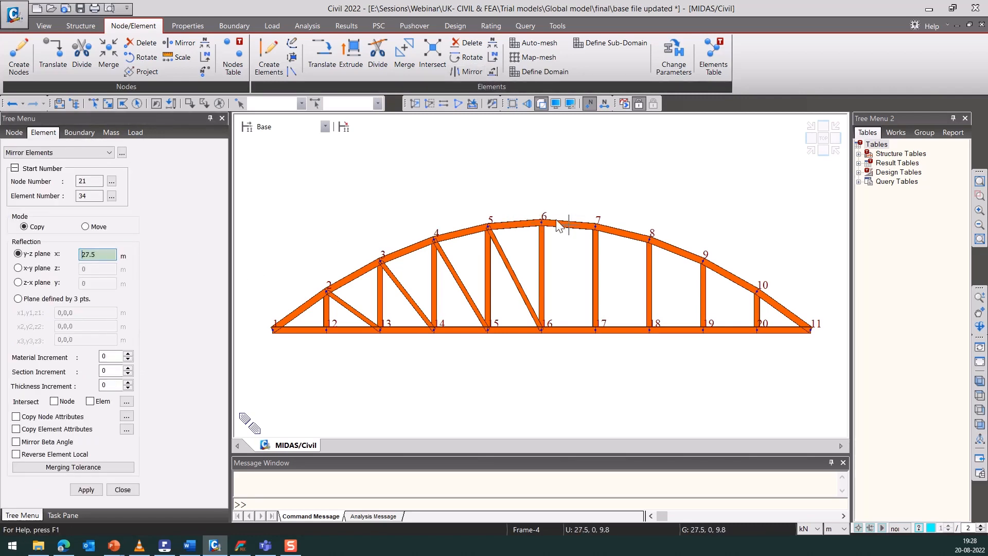
click(382, 260)
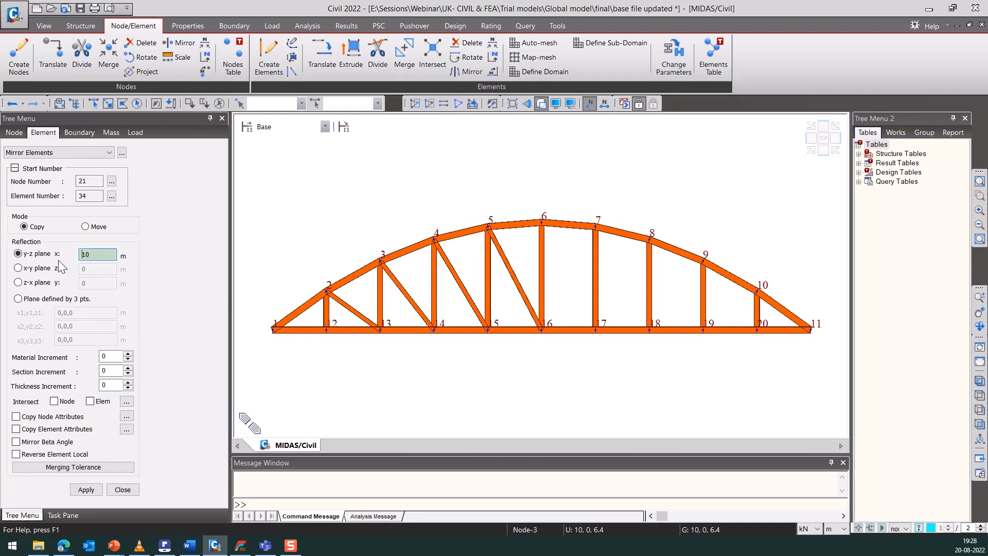
click(542, 225)
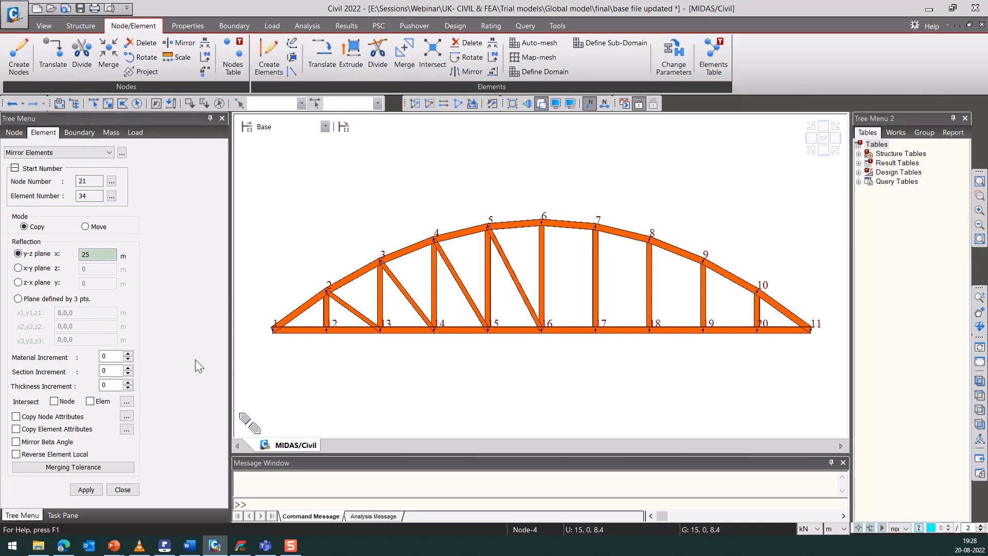
click(90, 401)
click(54, 401)
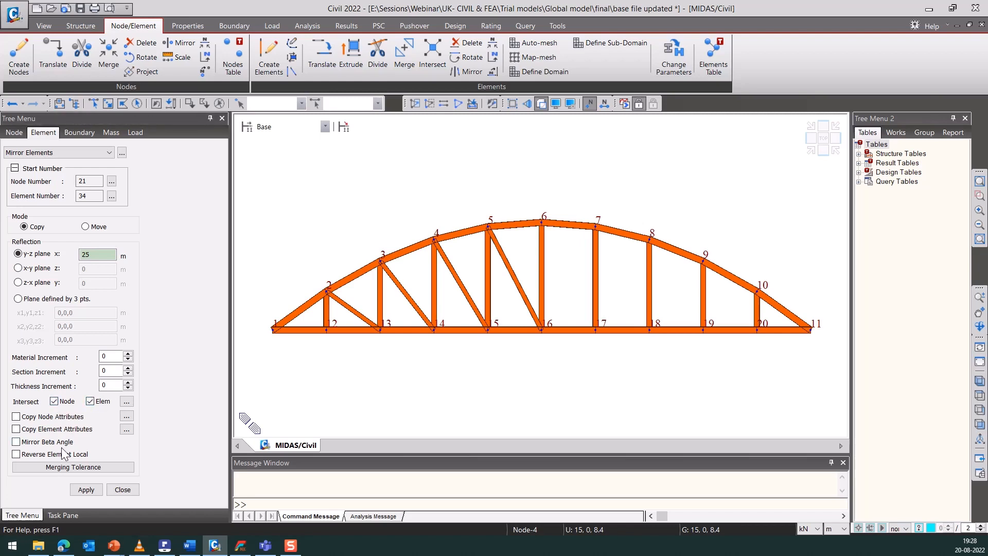
click(64, 419)
Select the four diagonals between nodes 2 and 16, mirror them onto the other half of the arch, and finish mirroring.
click(94, 104)
drag(350, 302, 341, 306)
drag(407, 288, 400, 296)
drag(470, 281, 504, 280)
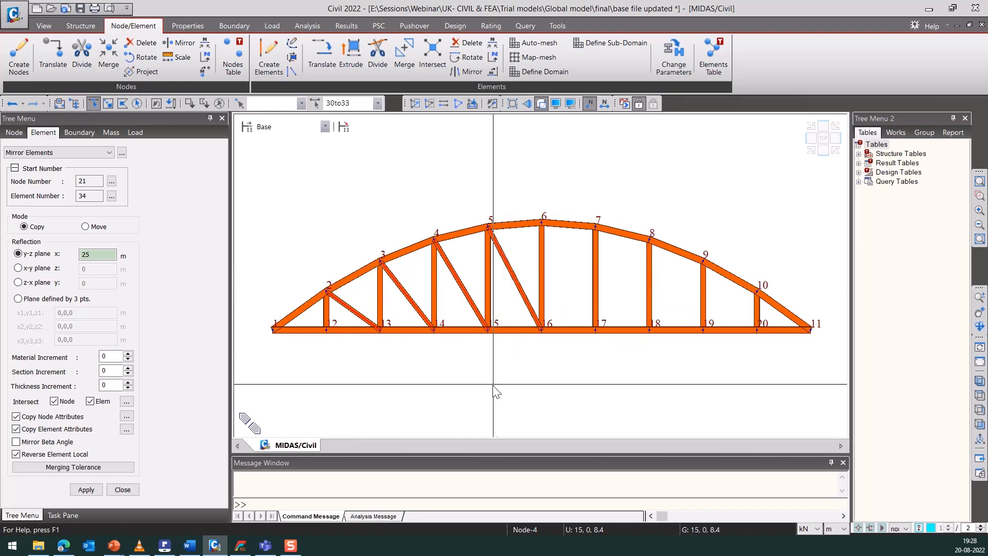
click(87, 490)
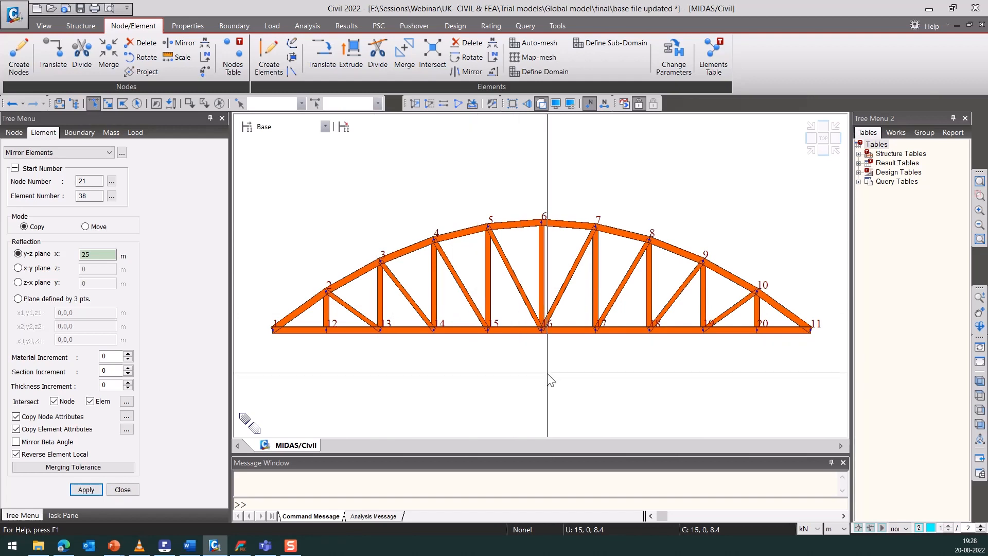
middle_drag(473, 405, 473, 406)
scroll(473, 406, down, 1)
scroll(474, 408, up, 2)
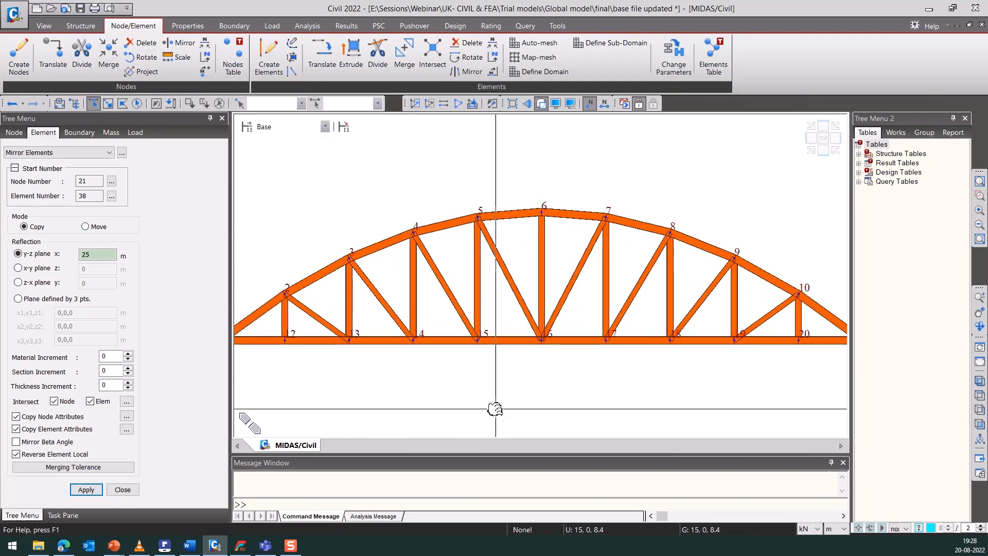
middle_drag(495, 409, 506, 406)
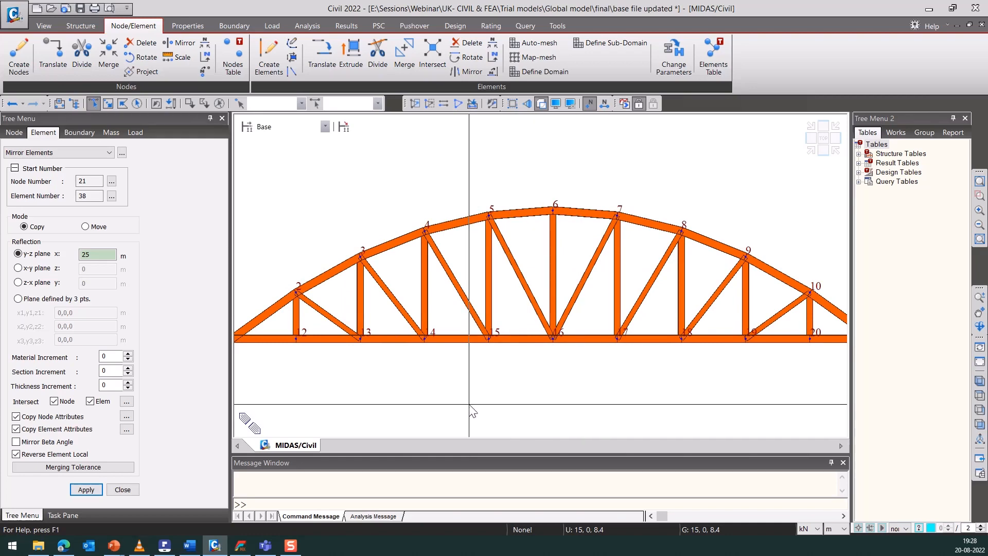
click(123, 489)
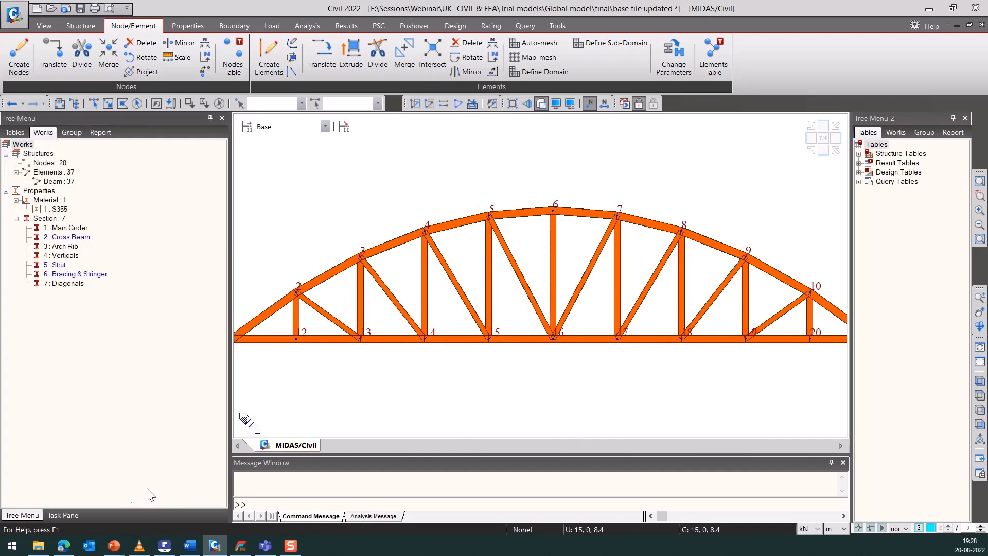
Examine in 3D how the vertical members are oriented relative to the diagonals where they meet the bottom girder.
ctrl+middle_drag(445, 409, 493, 420)
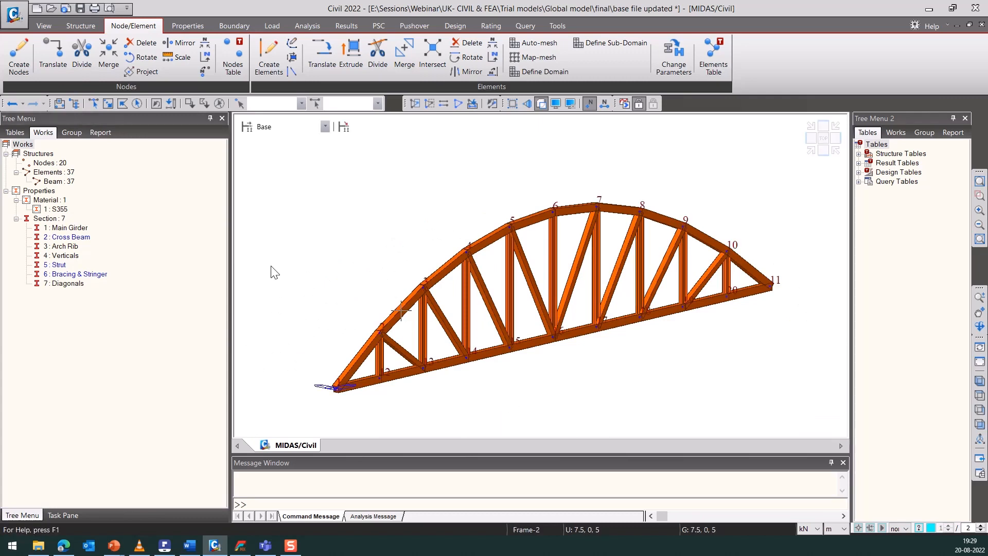
scroll(647, 338, up, 4)
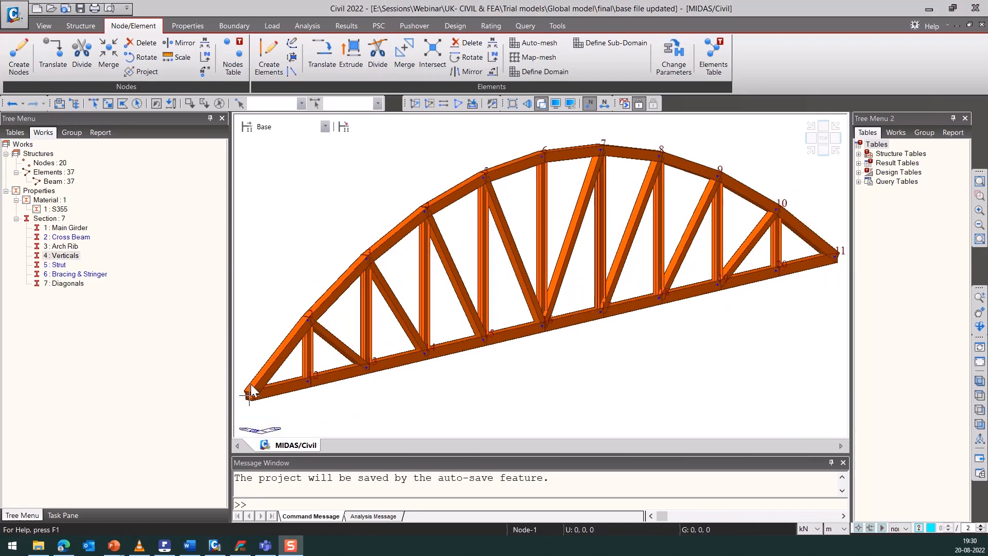
scroll(633, 308, up, 5)
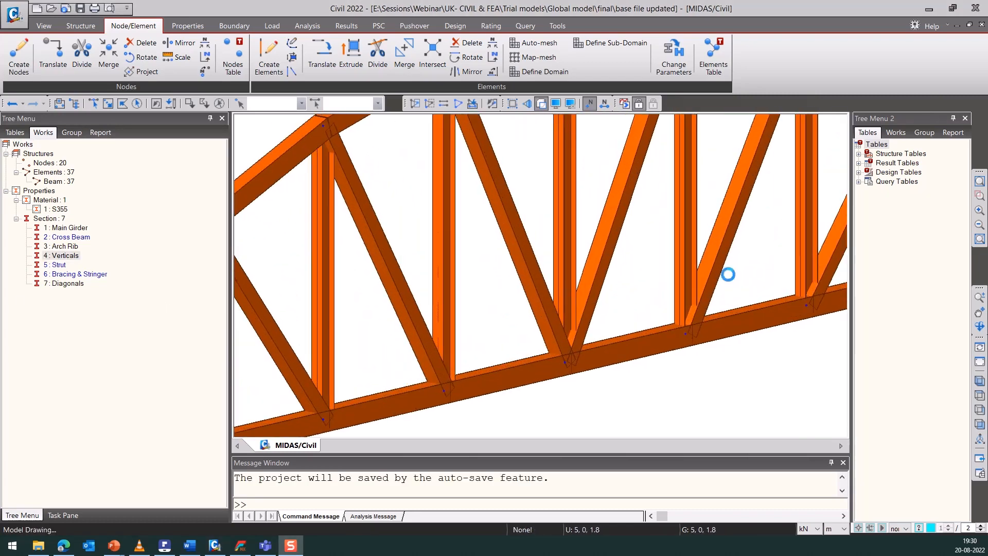
middle_drag(633, 309, 642, 331)
middle_drag(491, 242, 455, 231)
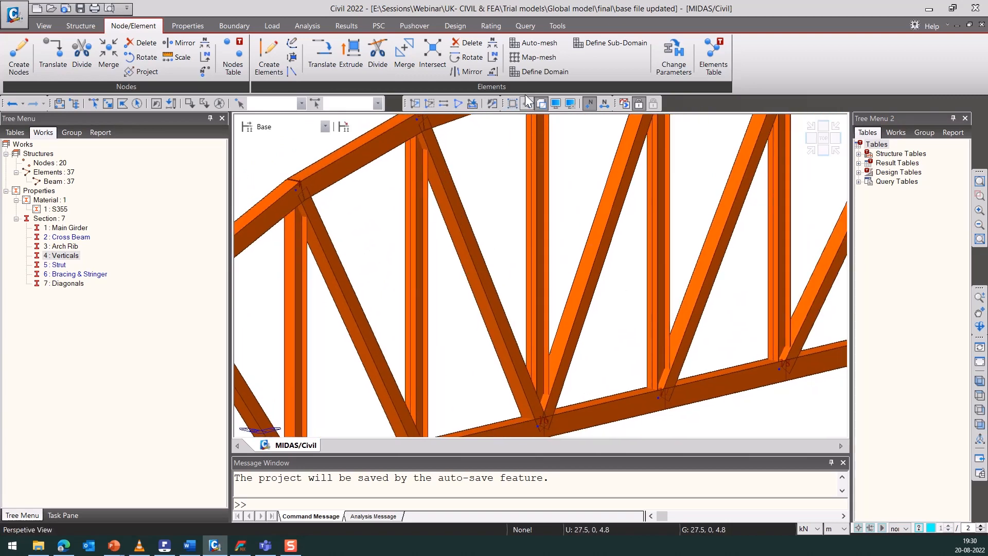
scroll(535, 301, up, 2)
middle_drag(564, 326, 567, 234)
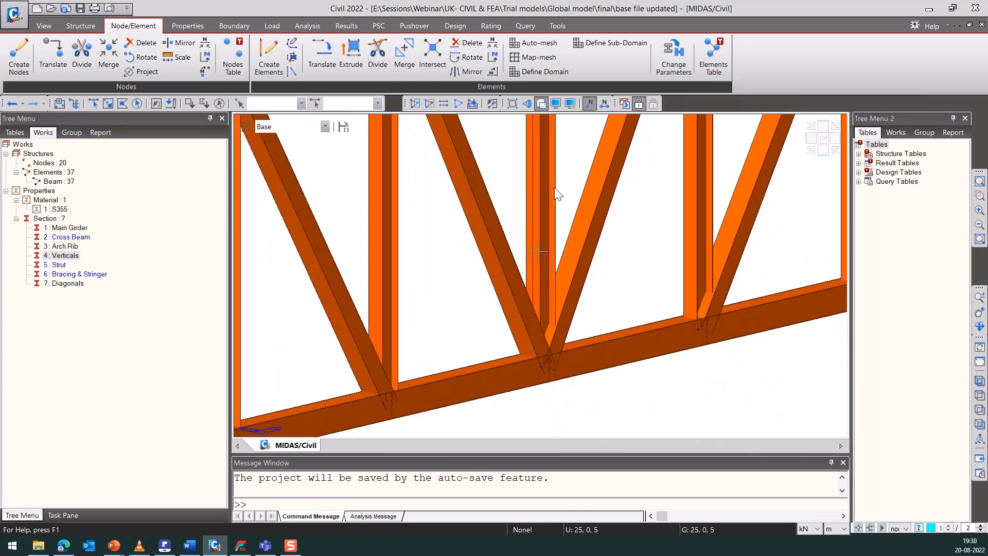
scroll(554, 187, down, 2)
scroll(561, 242, up, 2)
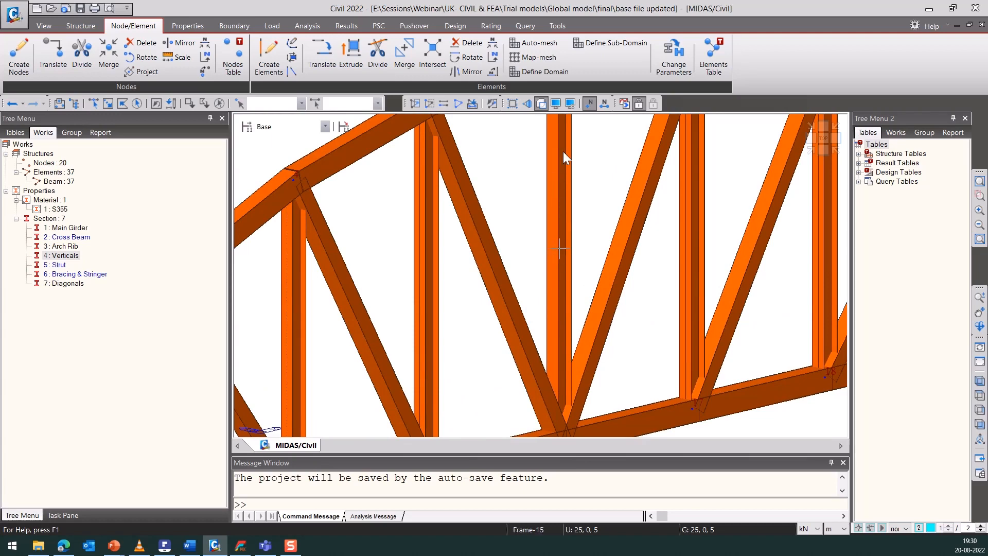
Turn on the display of the element local axes for the truss members.
click(556, 104)
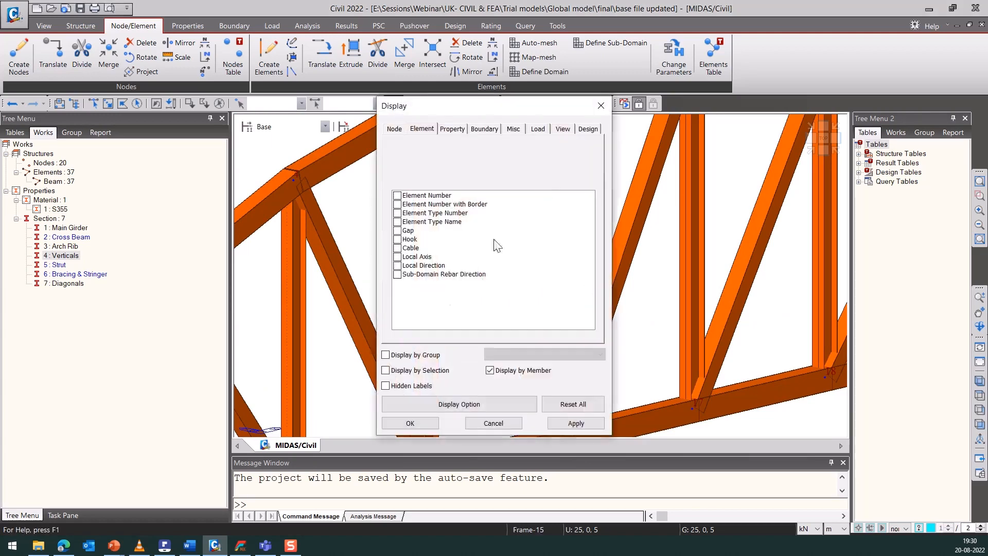
click(398, 257)
click(427, 424)
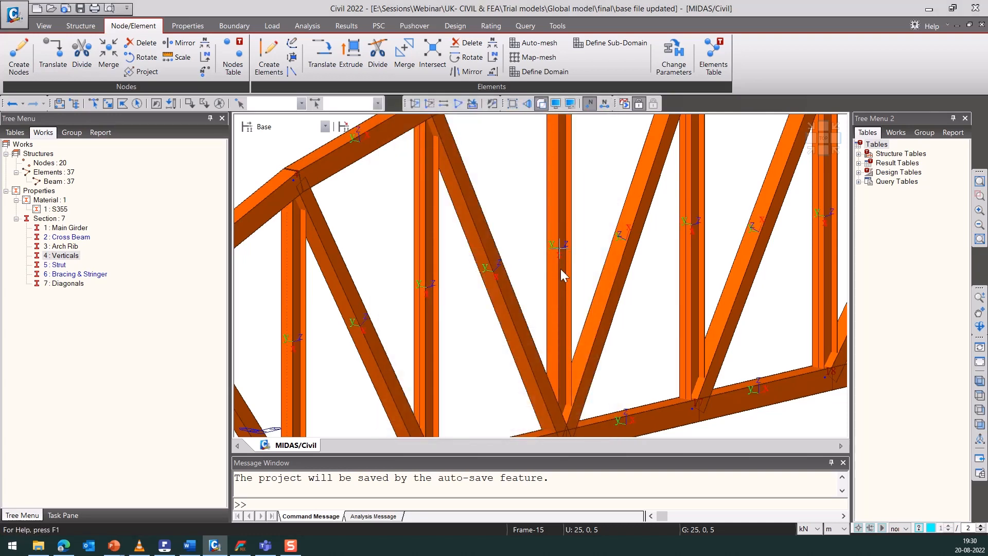
scroll(560, 274, down, 3)
scroll(544, 273, up, 2)
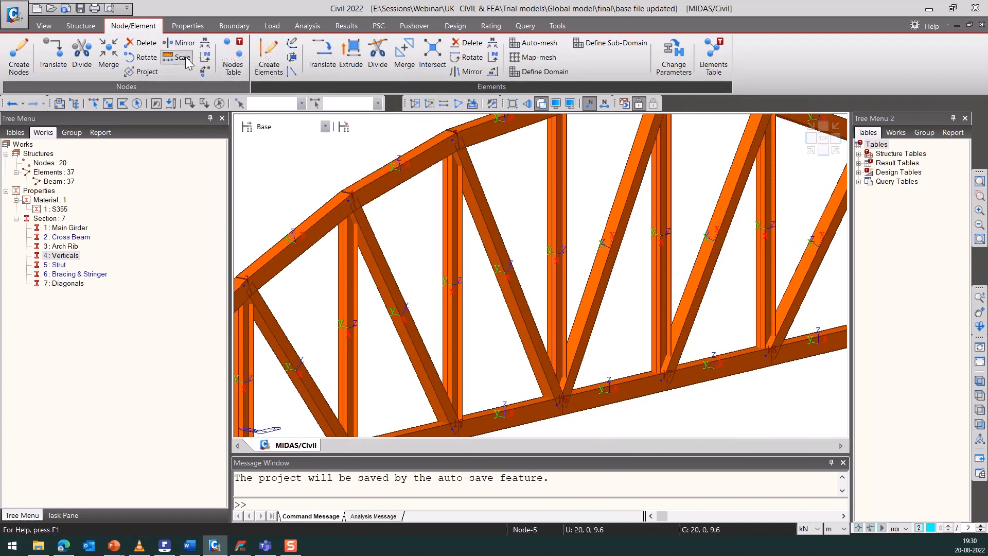
Select all elements with the Verticals section by identity and reverse their element local direction as frame elements.
click(672, 56)
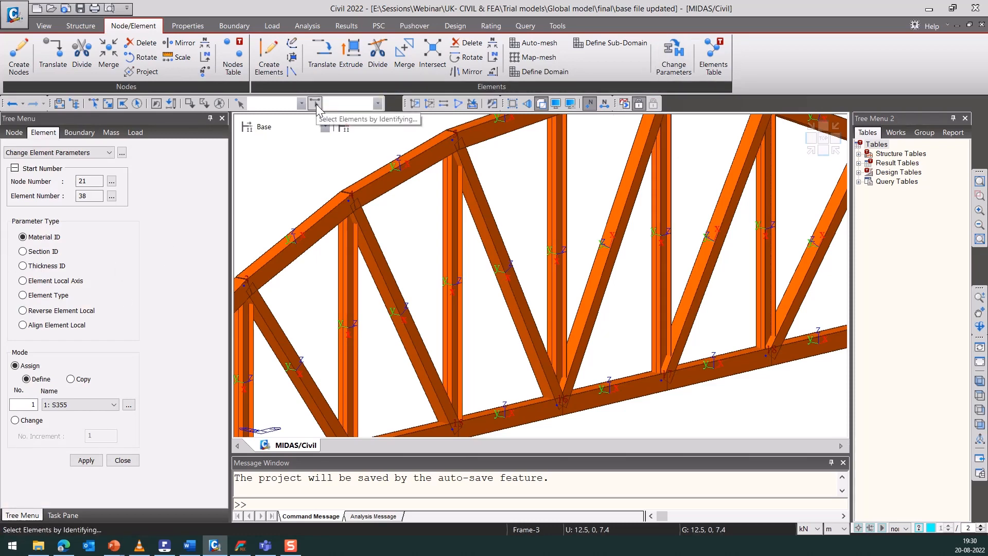
click(316, 104)
drag(11, 8, 352, 119)
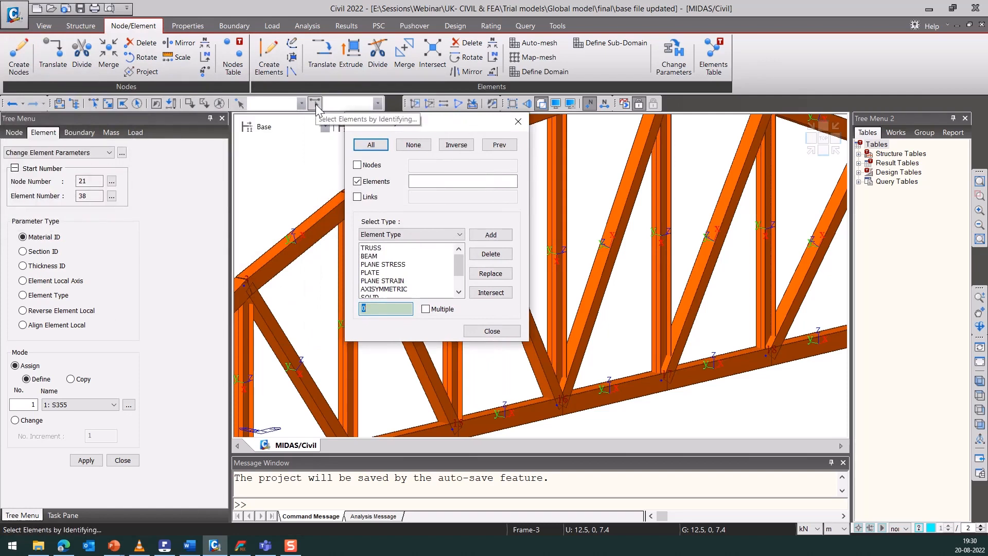
drag(460, 123, 459, 71)
click(430, 183)
click(394, 210)
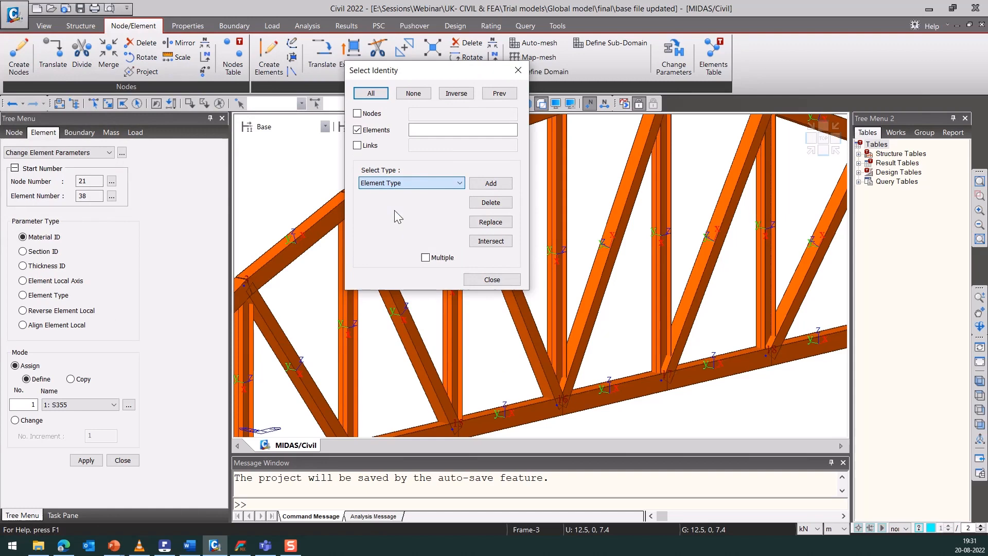
click(397, 215)
click(491, 184)
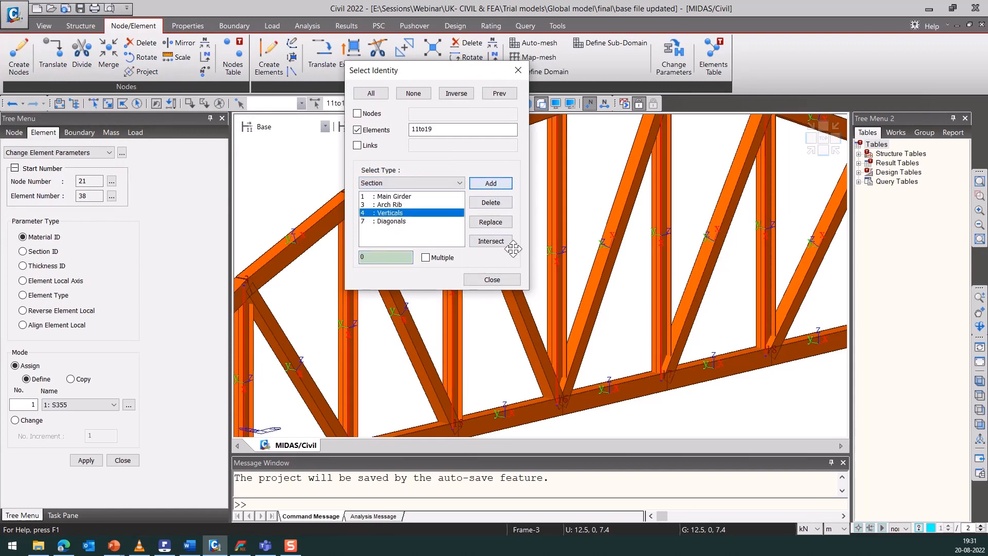
click(492, 279)
click(541, 103)
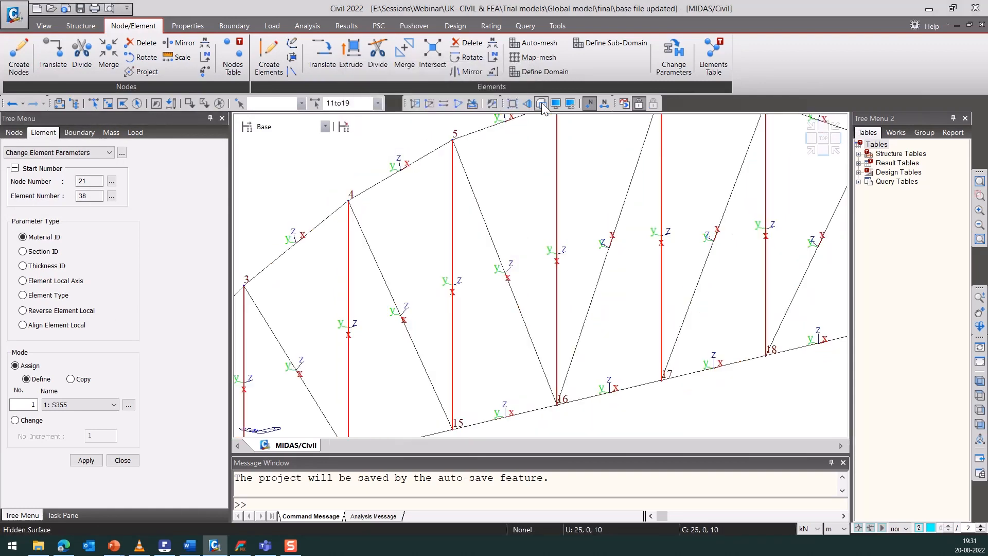
click(541, 104)
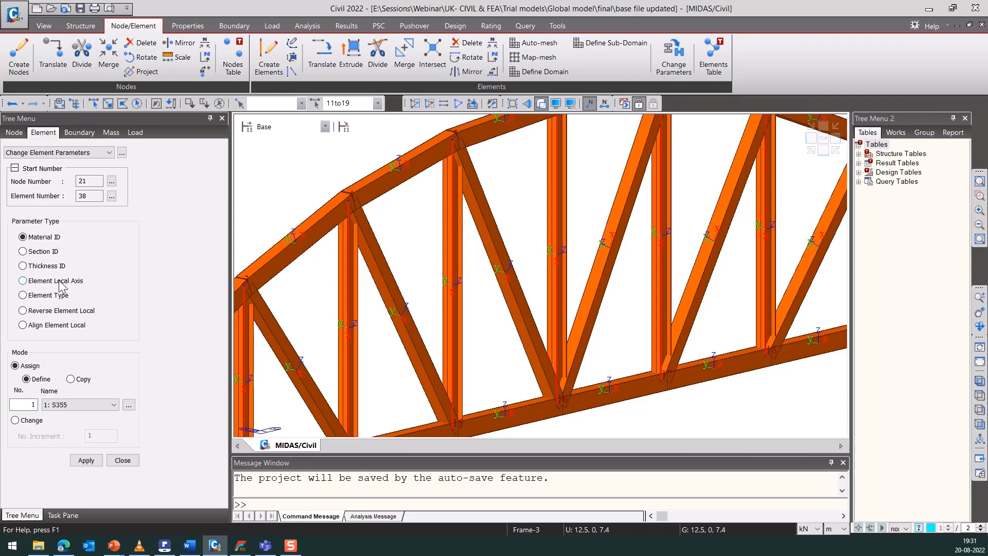
click(61, 311)
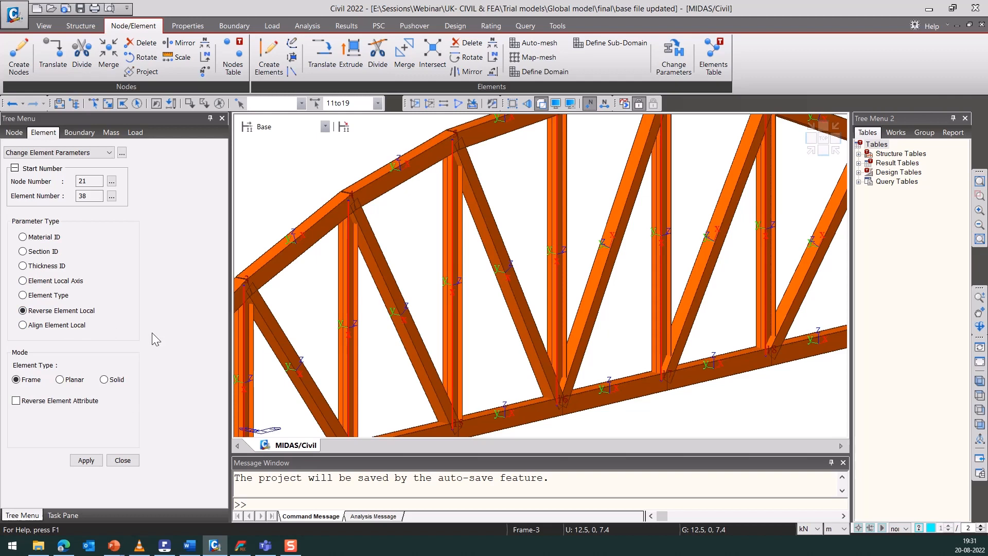
click(86, 461)
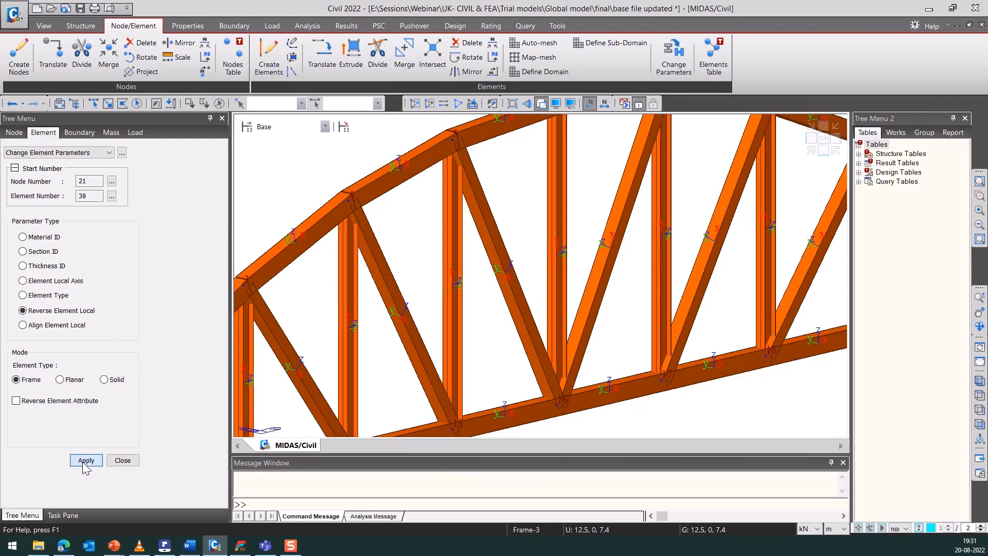
Reselect the verticals and assign their element local axis a beta angle of 90 degrees.
click(22, 280)
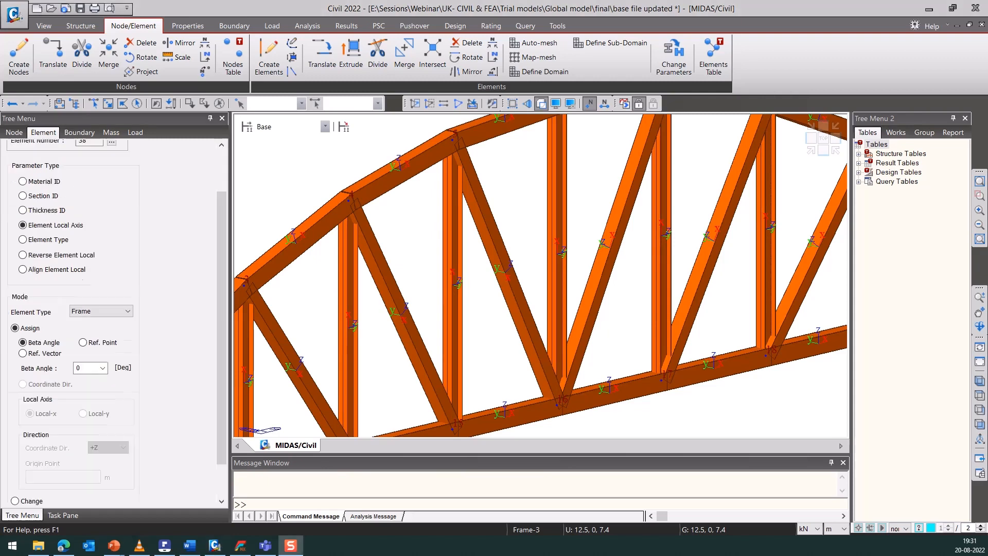
scroll(656, 356, down, 1)
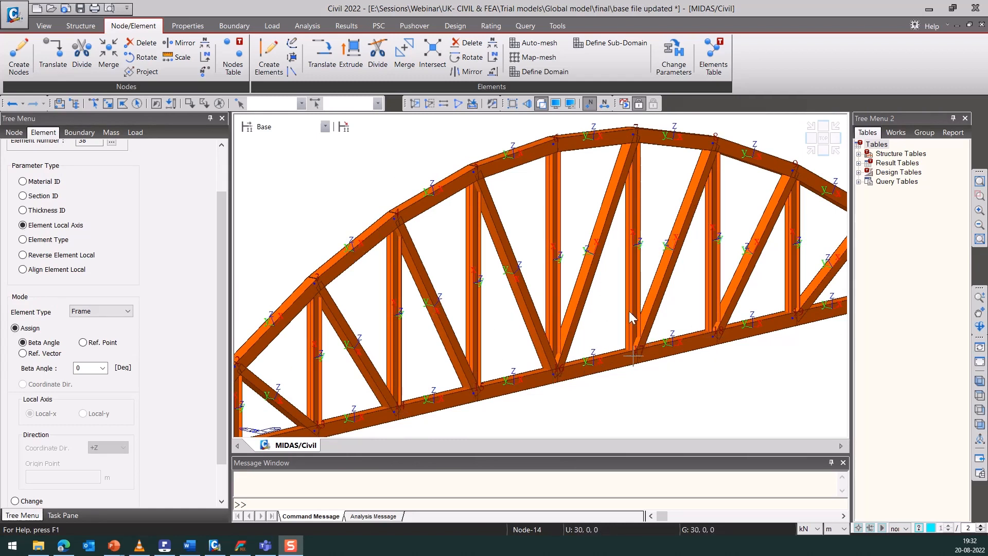
scroll(548, 315, down, 2)
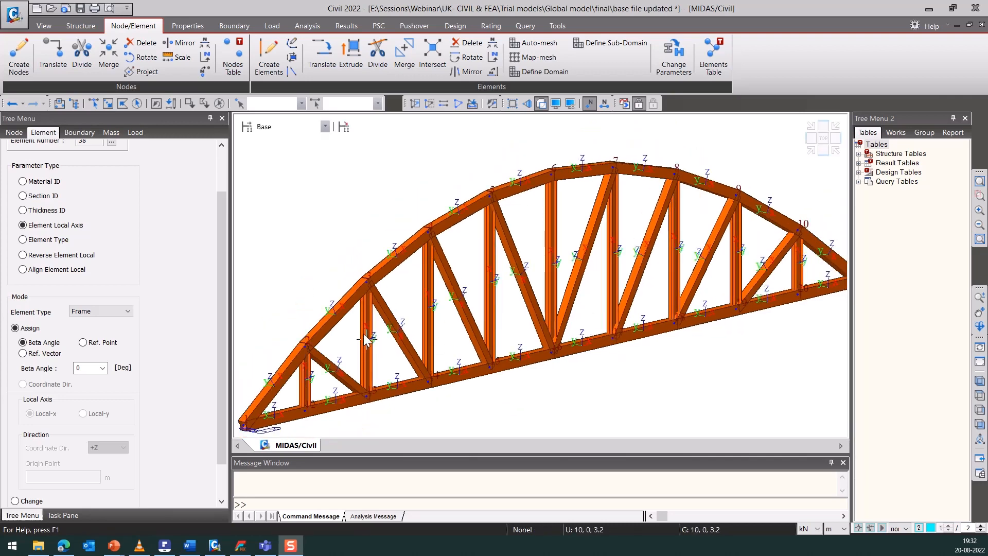
click(63, 255)
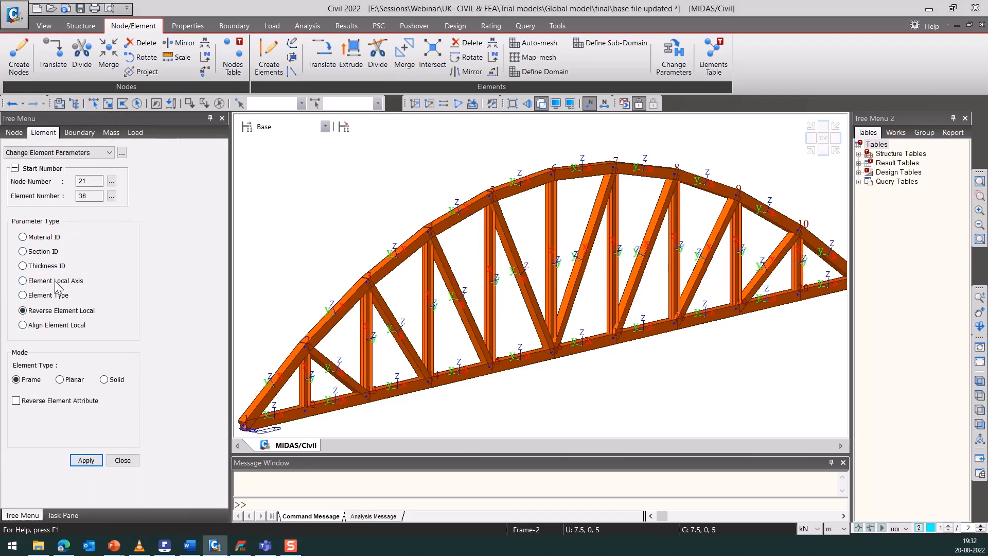
click(23, 281)
drag(224, 315, 220, 387)
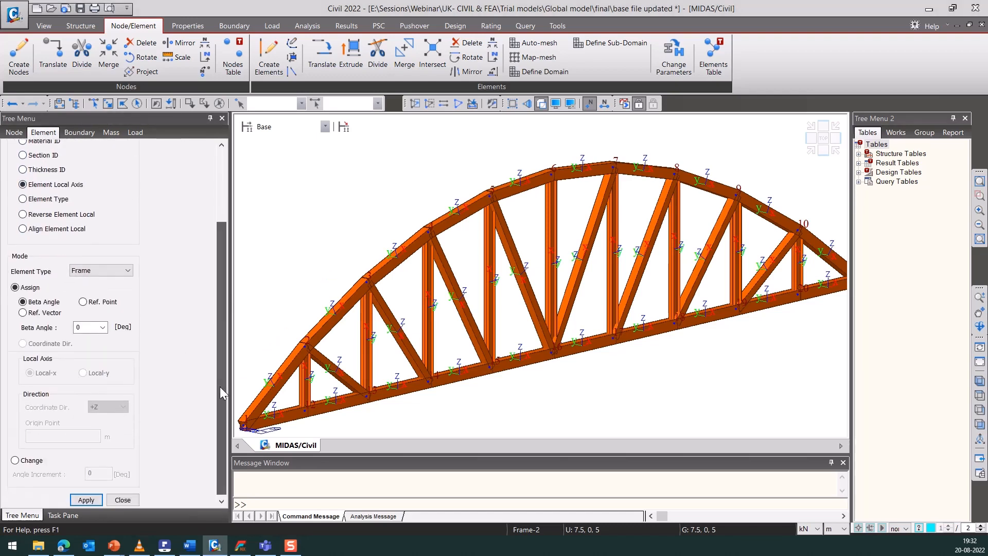
click(103, 328)
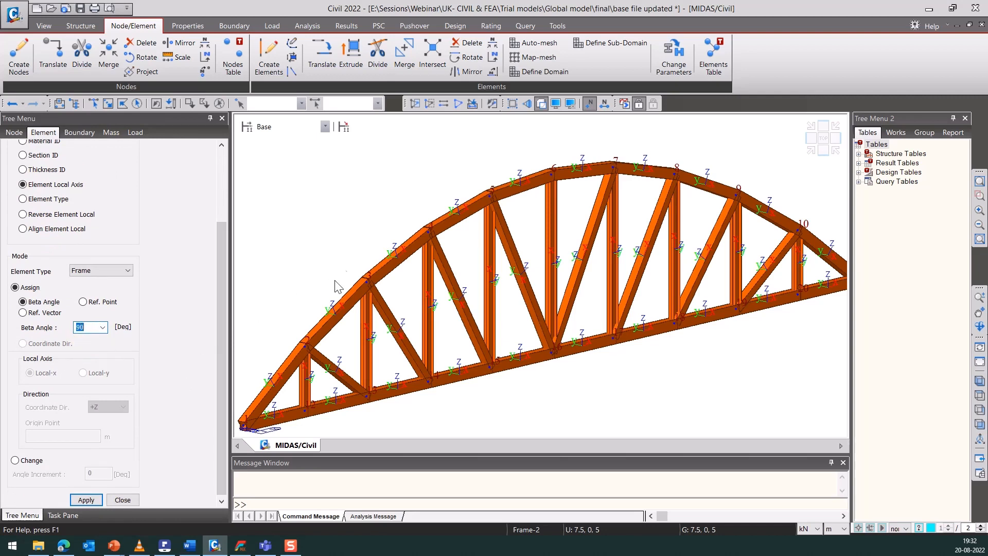
click(156, 104)
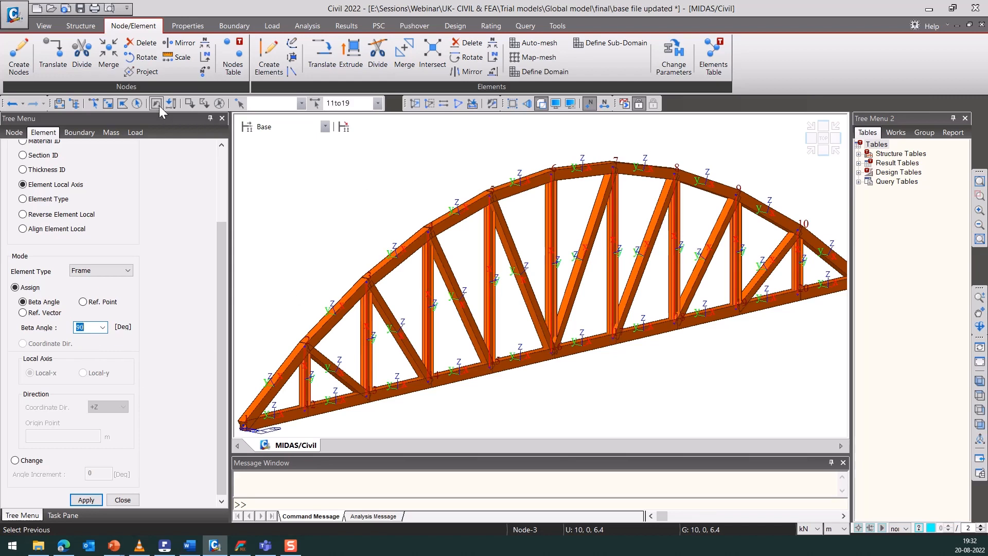
drag(219, 314, 220, 344)
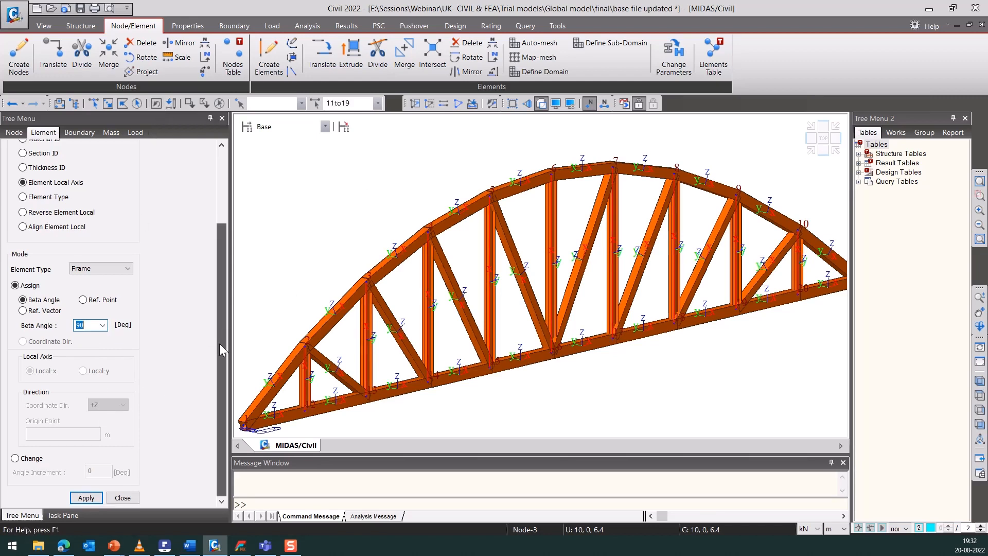
click(85, 497)
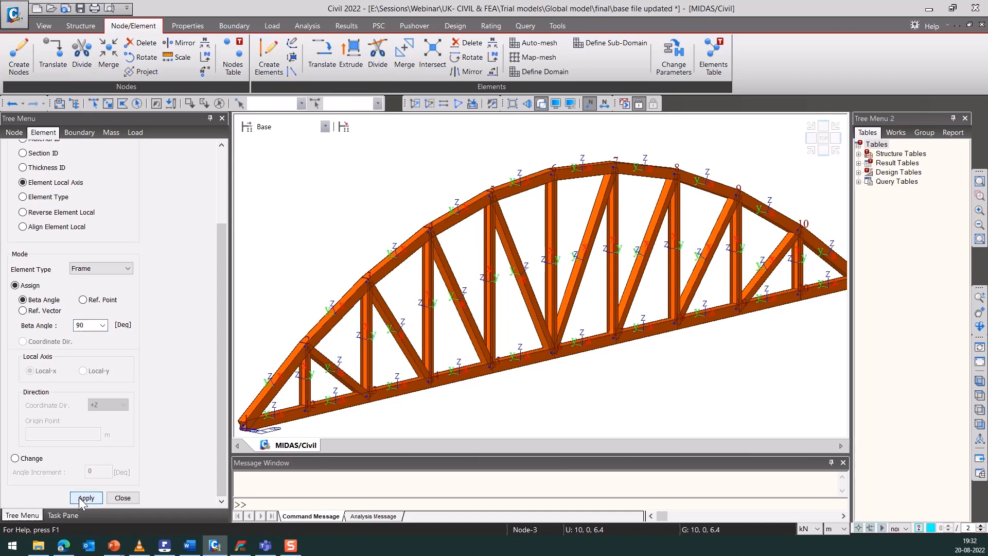
Finish changing the verticals' parameters and turn off the display of the element local axes.
scroll(580, 199, up, 5)
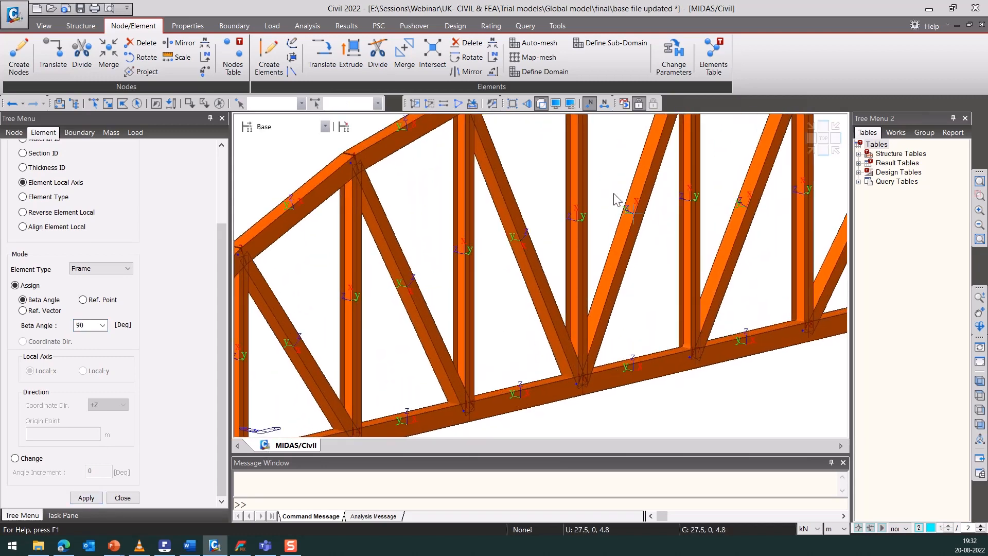
middle_drag(580, 172, 578, 258)
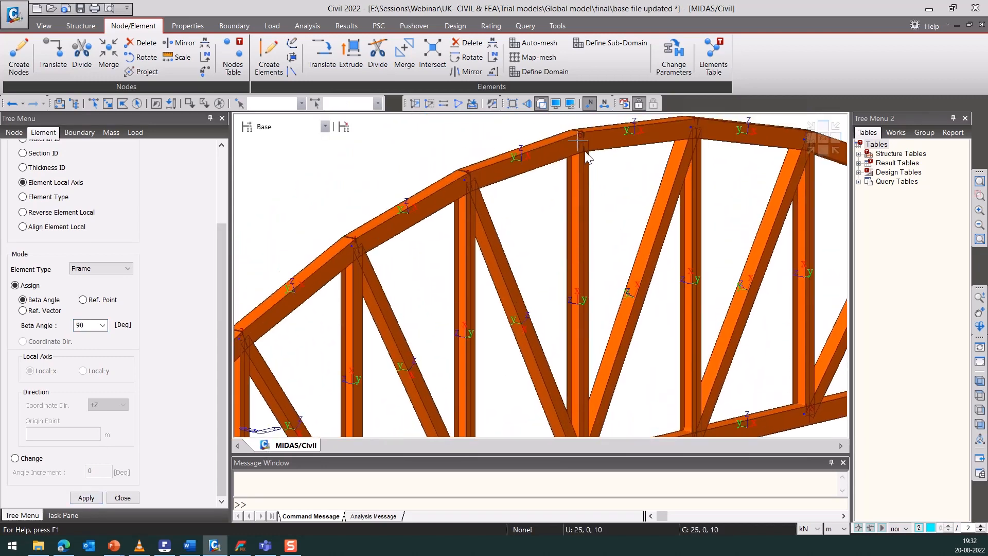
scroll(592, 319, down, 5)
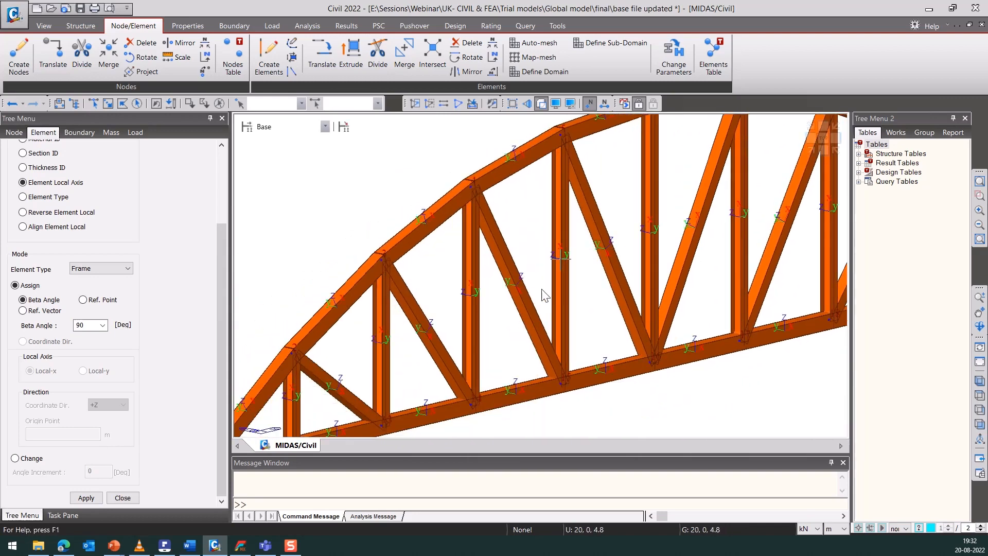
scroll(516, 303, up, 1)
middle_drag(550, 293, 503, 302)
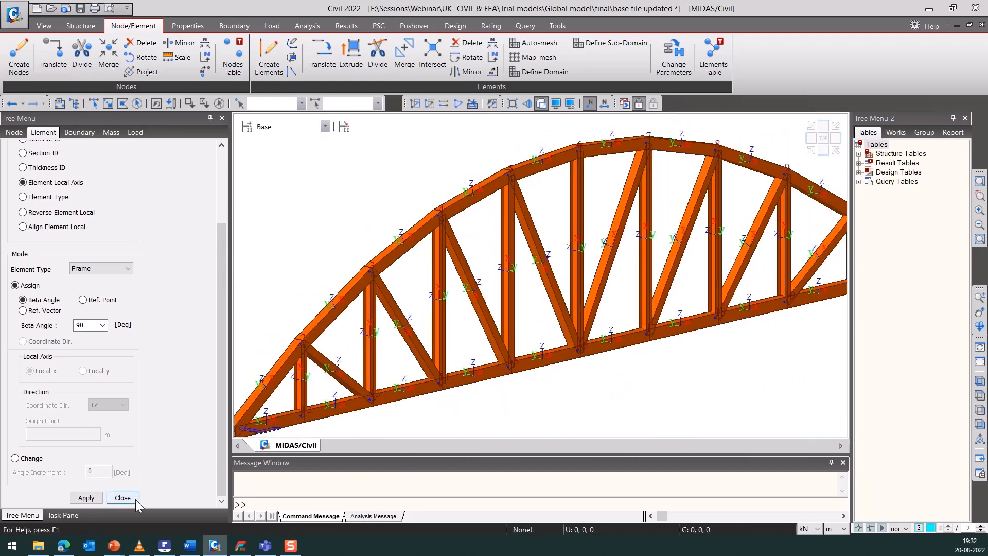
click(122, 497)
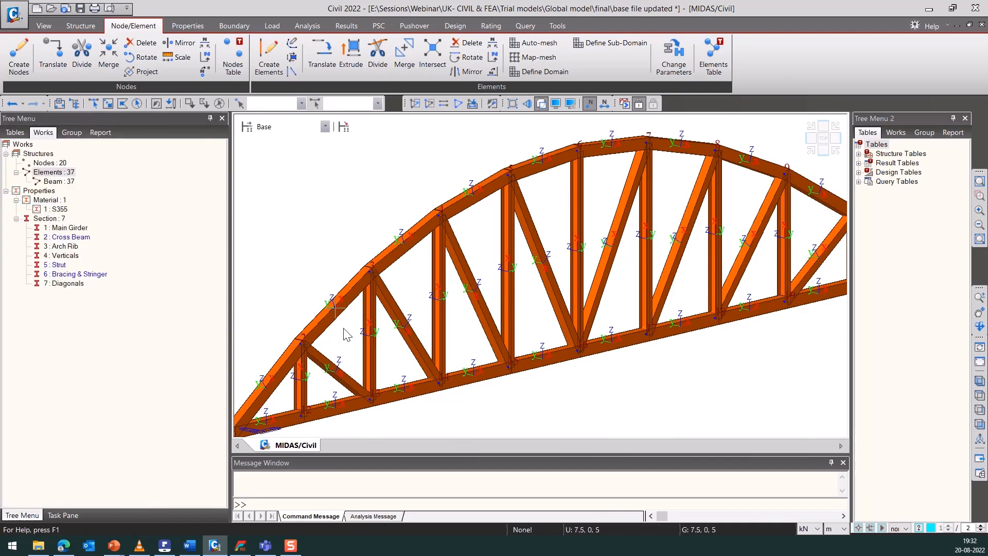
scroll(592, 324, down, 3)
click(556, 105)
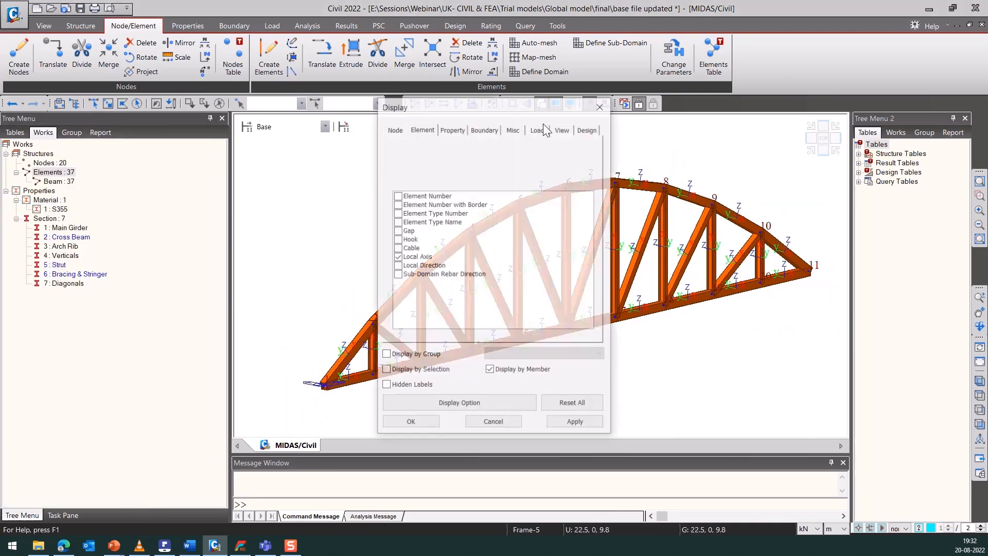
click(397, 257)
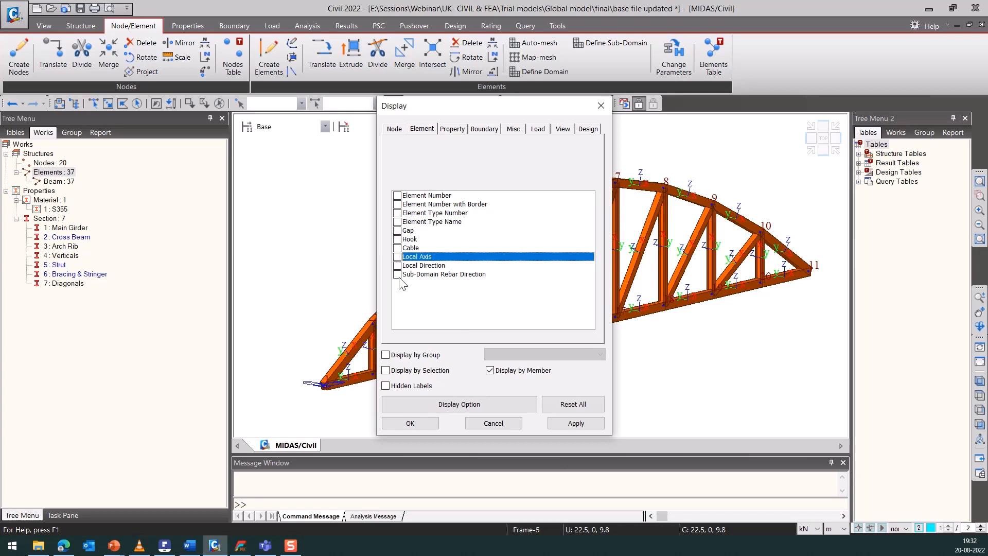
click(407, 422)
Copy the entire truss once by 0, 14, 0 m, with node and element intersection and copying of node and element attributes.
click(108, 103)
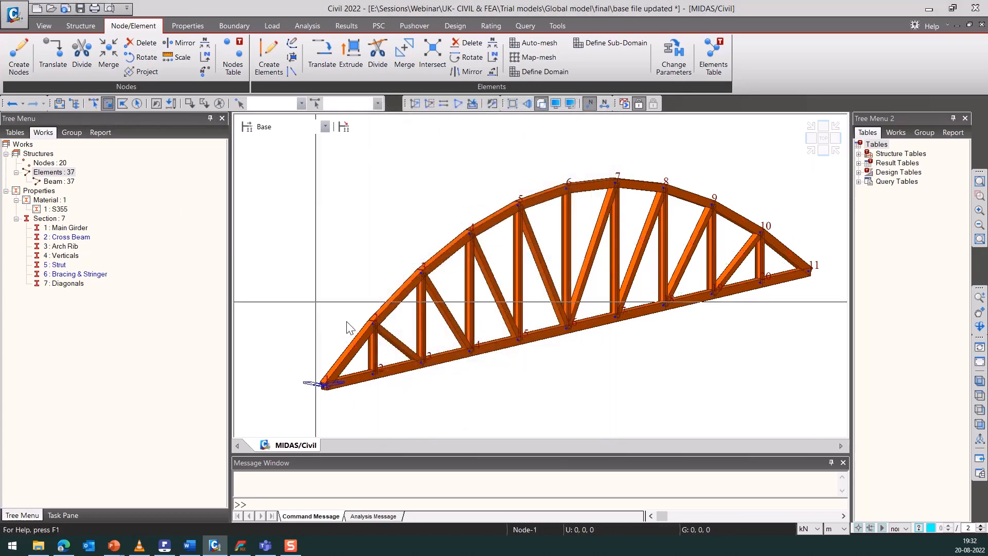
scroll(289, 232, down, 1)
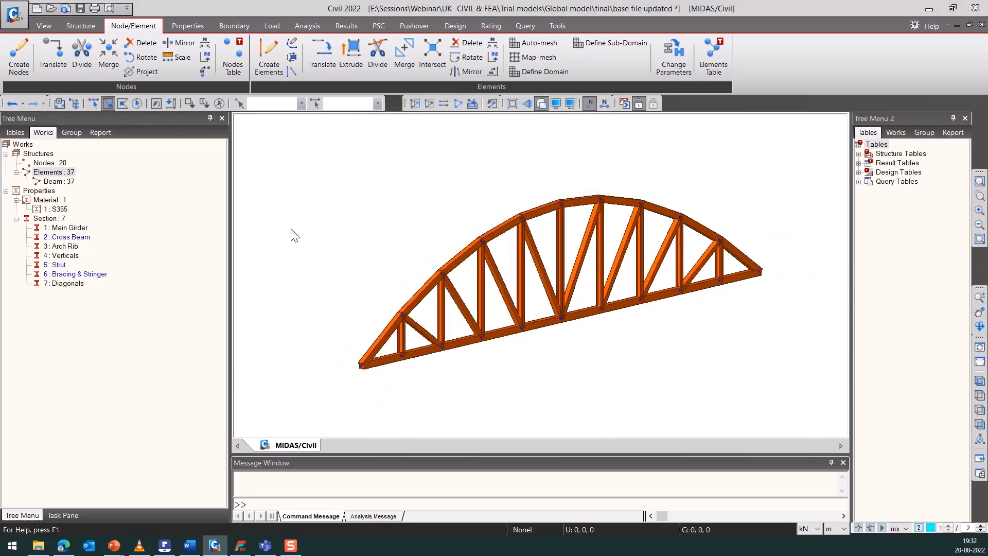
drag(317, 149, 719, 385)
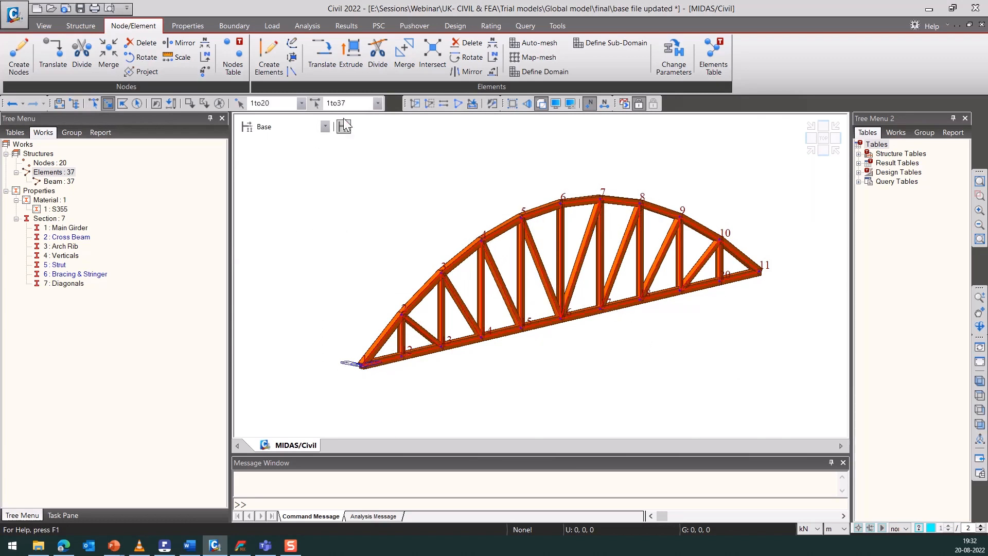
click(322, 56)
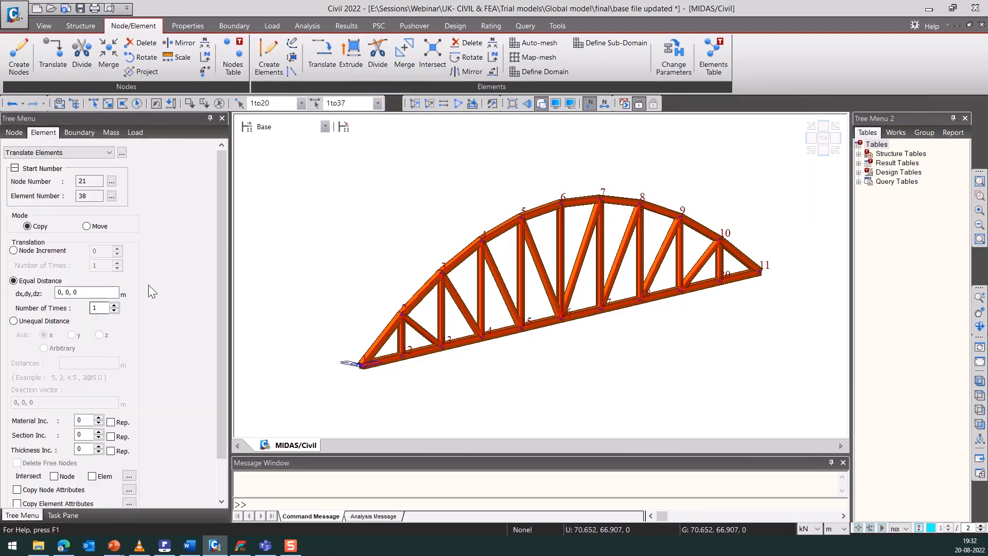
click(70, 291)
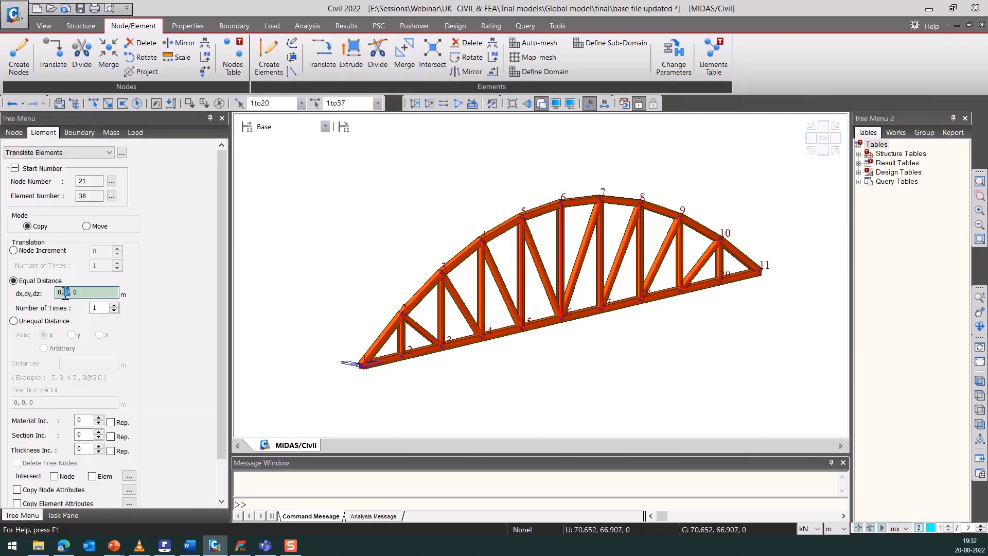
text(14)
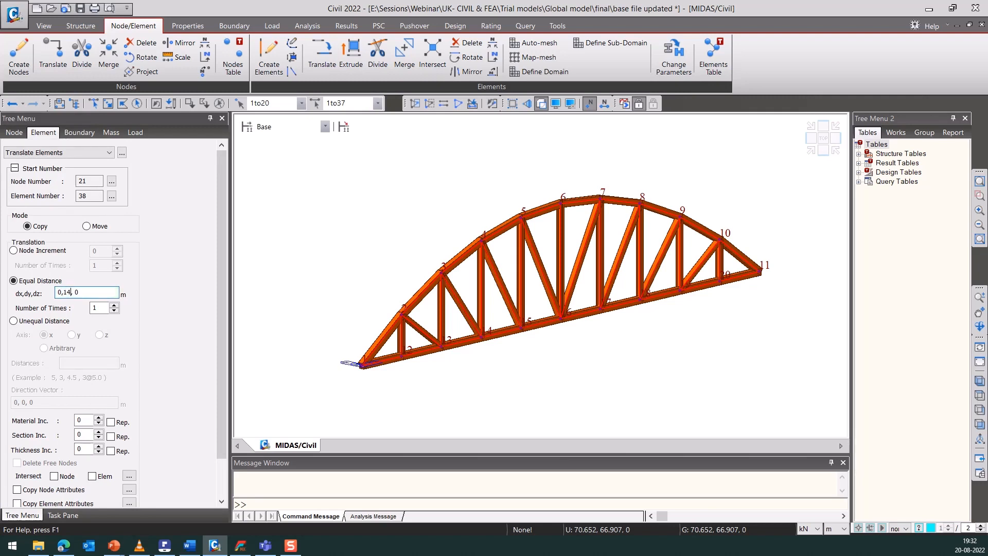
scroll(222, 258, down, 3)
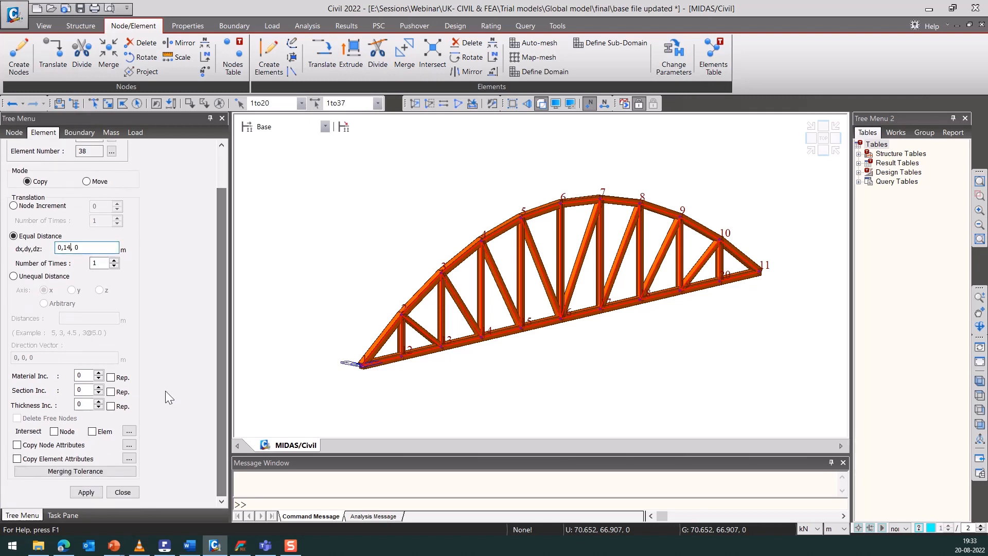
click(100, 431)
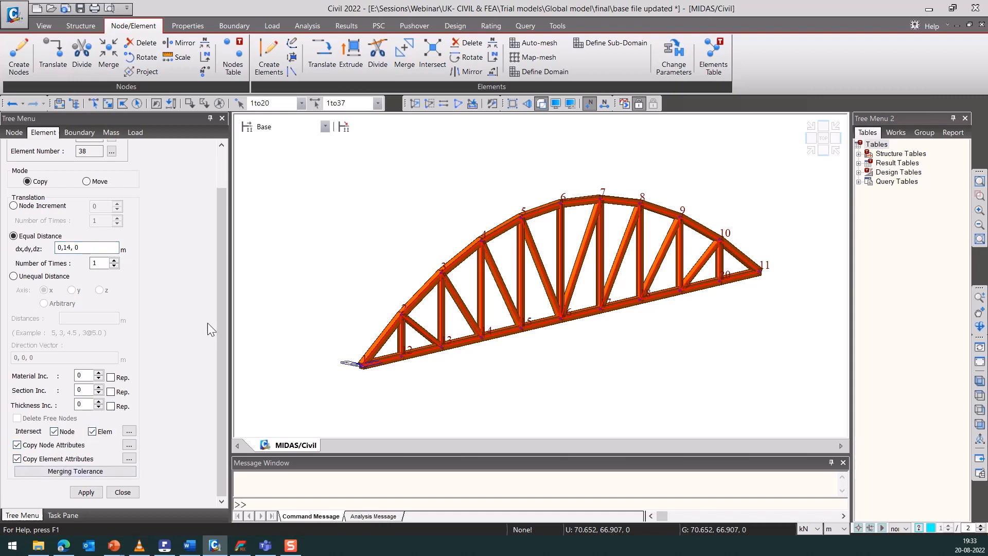
click(86, 492)
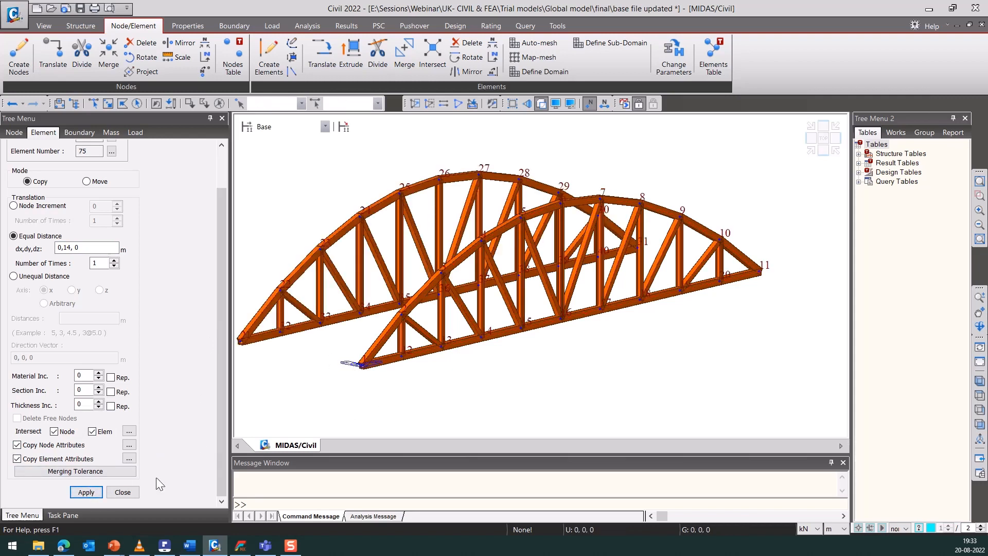
click(123, 492)
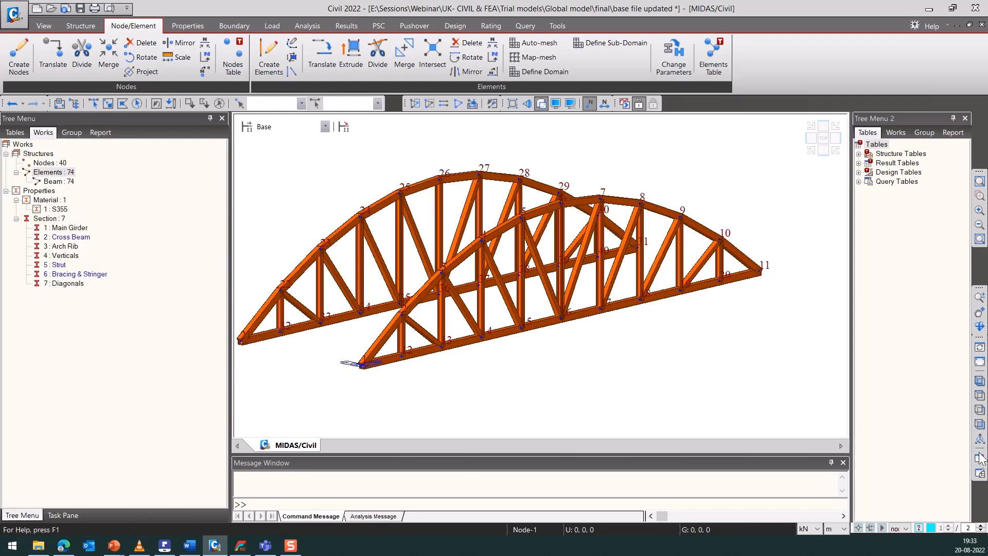
Select only the bottom girder nodes of the copied truss, nodes 21 and 31 to 40, with no elements in the selection.
click(980, 425)
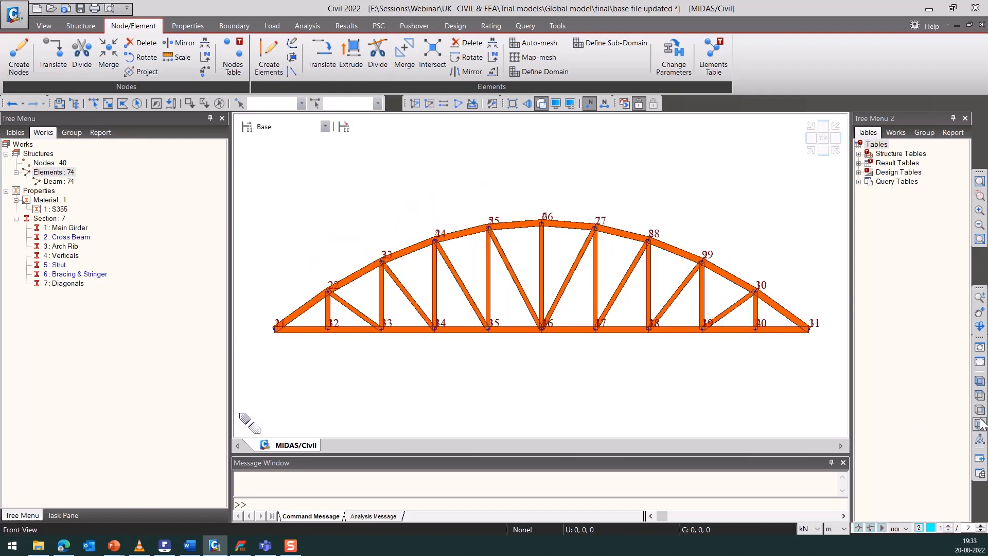
click(979, 410)
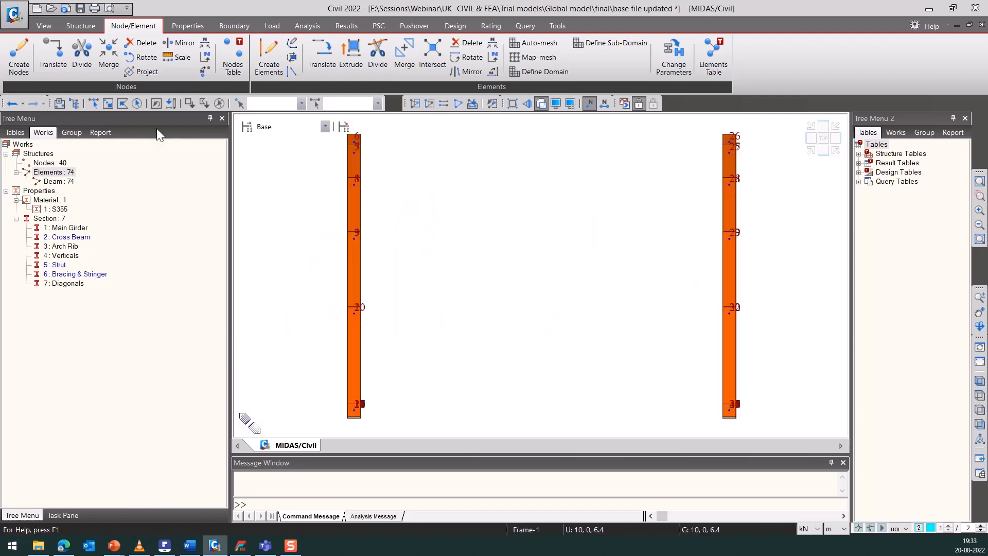
click(107, 104)
drag(701, 422, 770, 435)
click(980, 424)
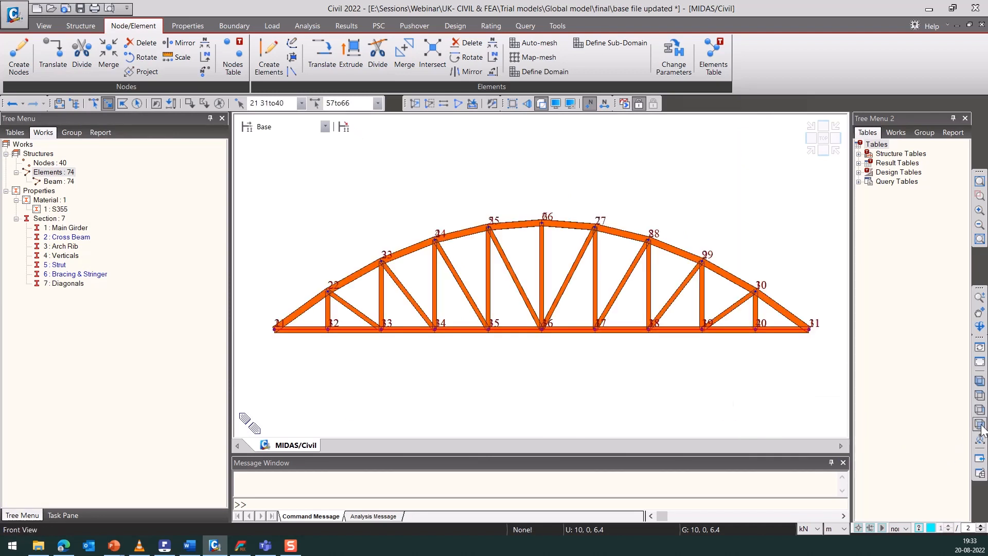
click(980, 381)
click(357, 104)
key(BackSpace)
key(Return)
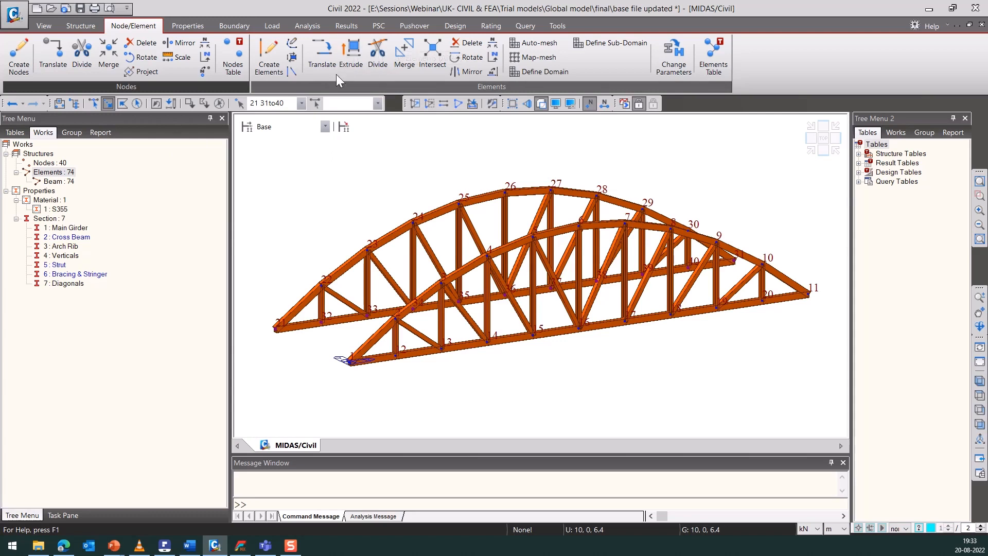
Extrude the selected bottom nodes into beam elements with the Cross Beam section, using a distance of 0, -14, 0 m.
click(351, 56)
click(104, 320)
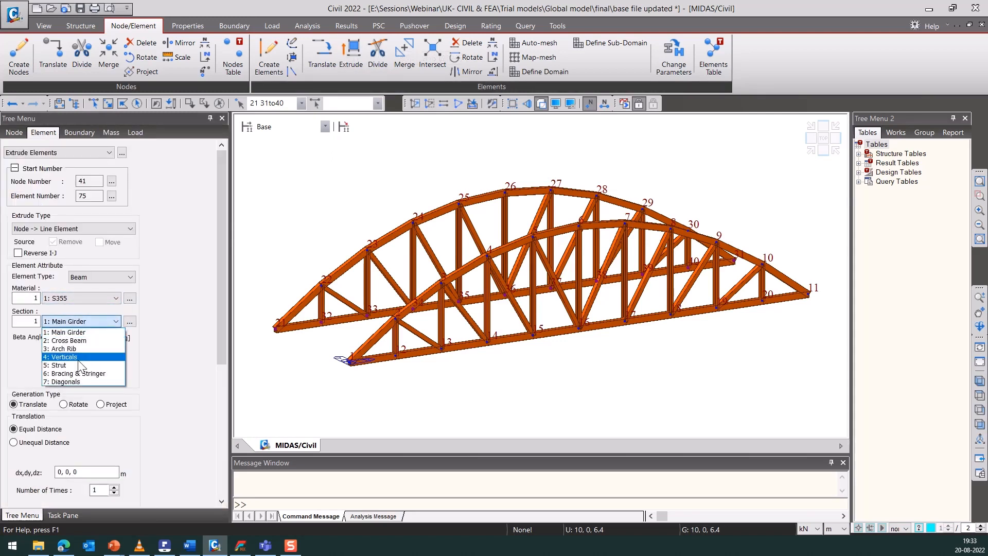
click(75, 341)
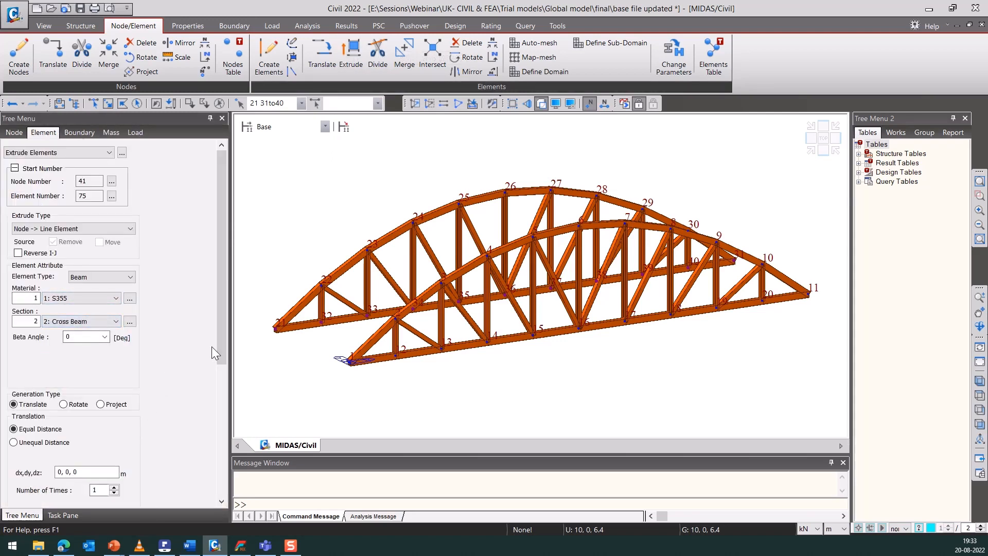
drag(218, 330, 218, 368)
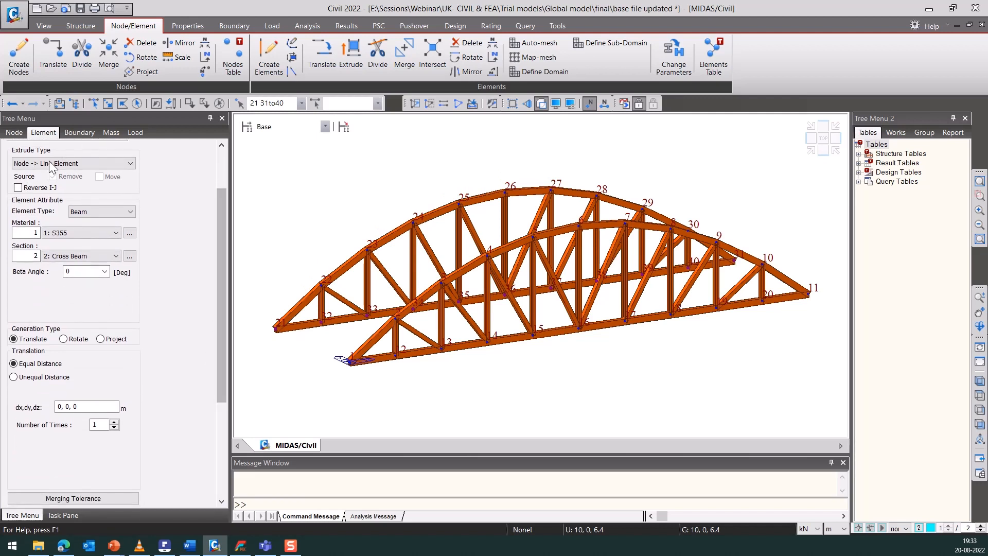
click(70, 406)
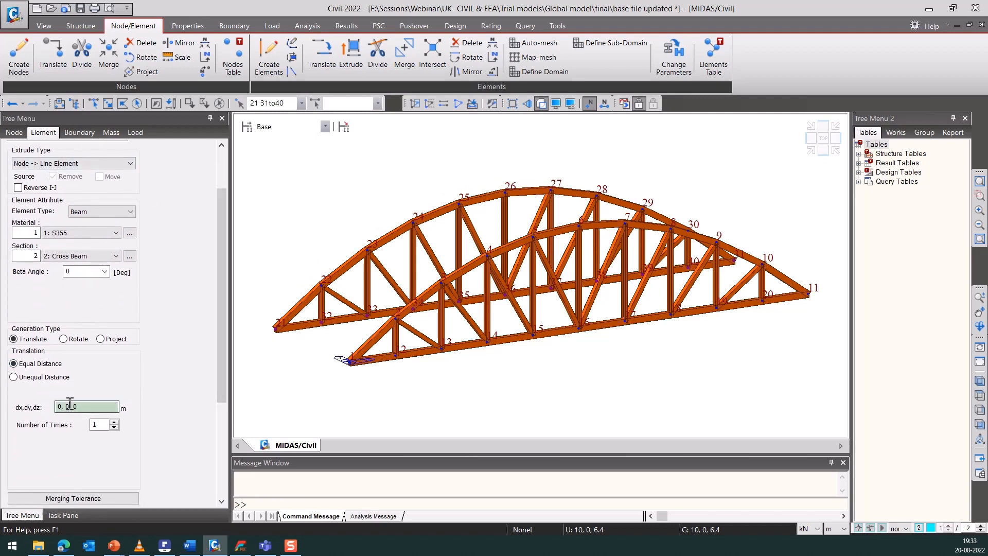
key(BackSpace)
text(-14)
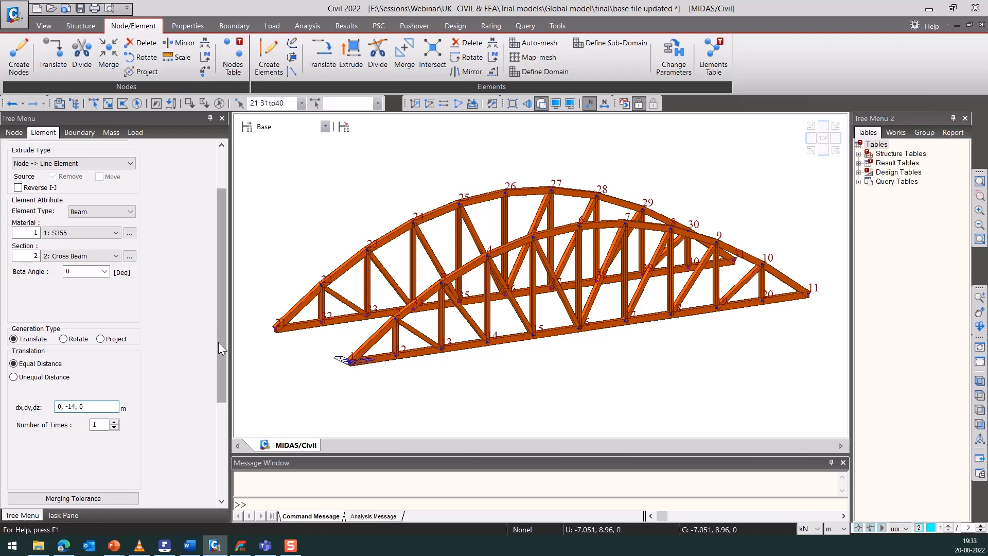
scroll(218, 341, down, 3)
click(73, 398)
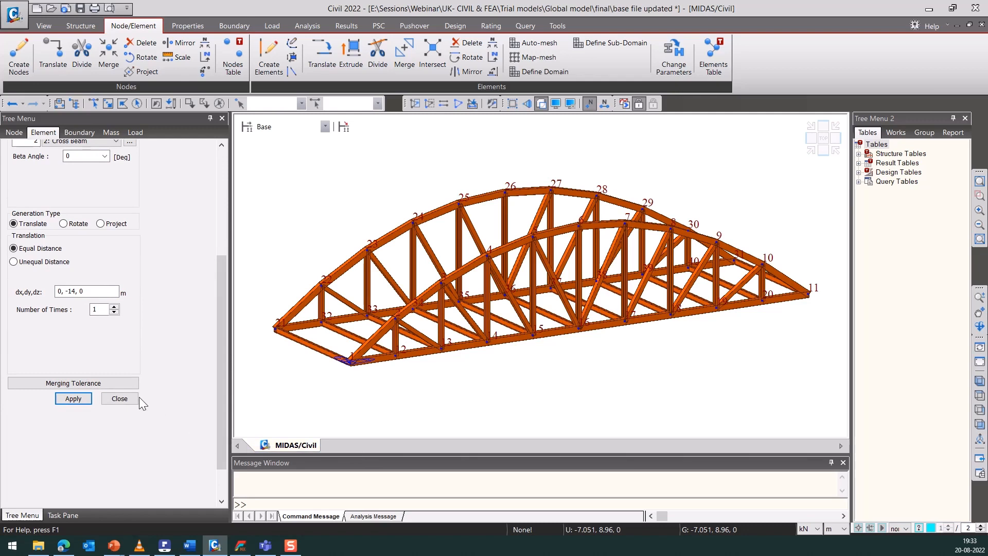
click(123, 399)
Select the upper arch nodes 24 to 28 of the copied truss.
middle_drag(347, 408, 366, 424)
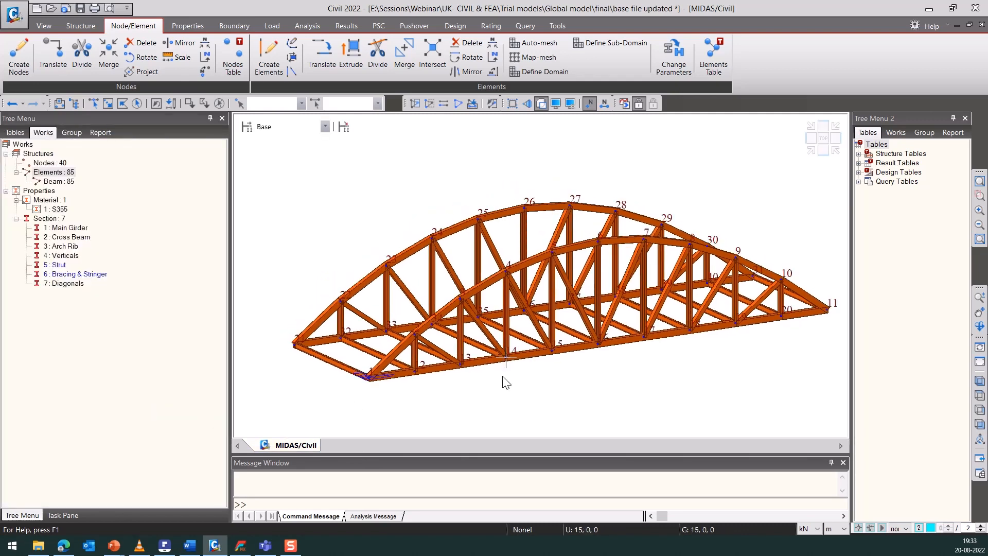
click(109, 104)
click(432, 235)
drag(464, 208, 497, 240)
drag(515, 198, 621, 217)
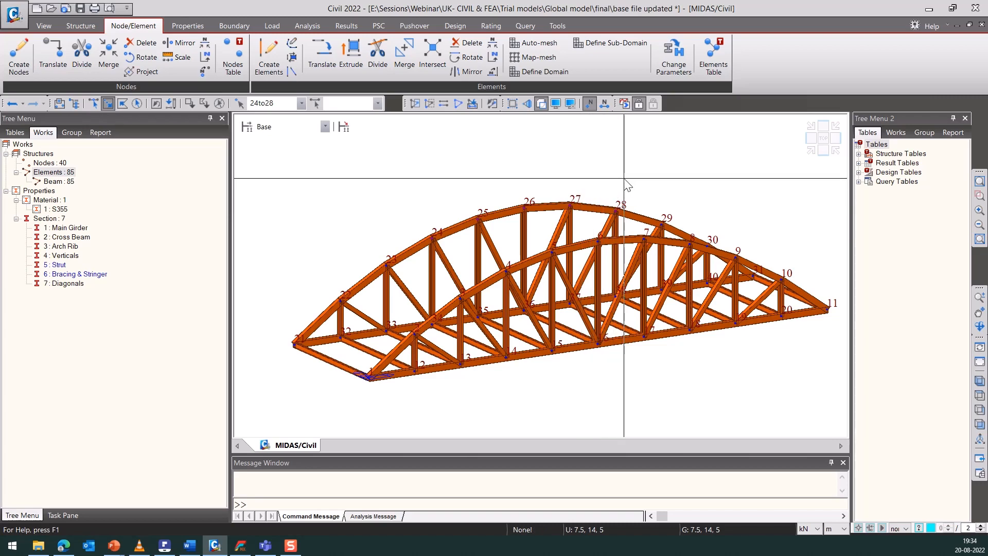
Extrude the selected arch nodes into beam elements with the Strut section, using a distance of 0, -14, 0 m.
ctrl+middle_drag(621, 203, 619, 180)
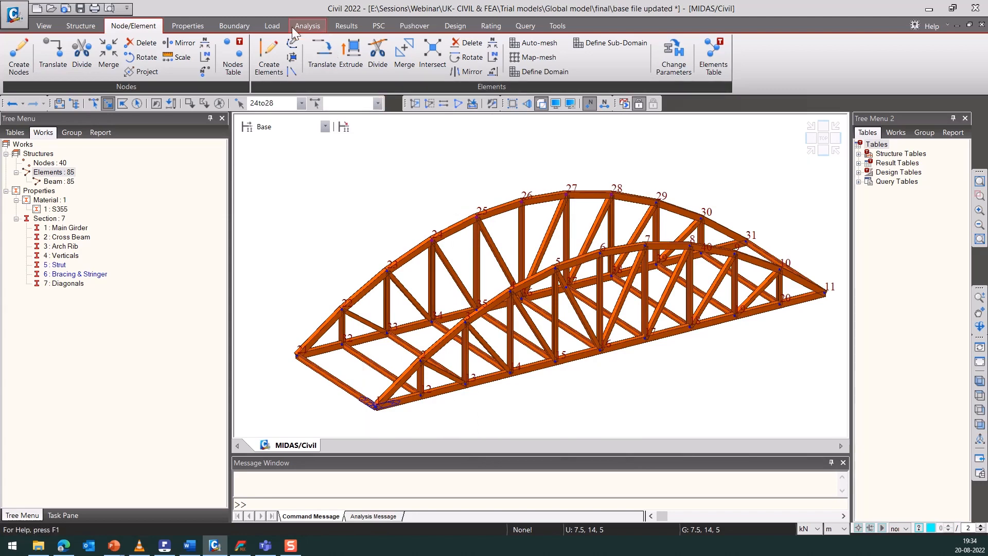
click(344, 48)
click(99, 323)
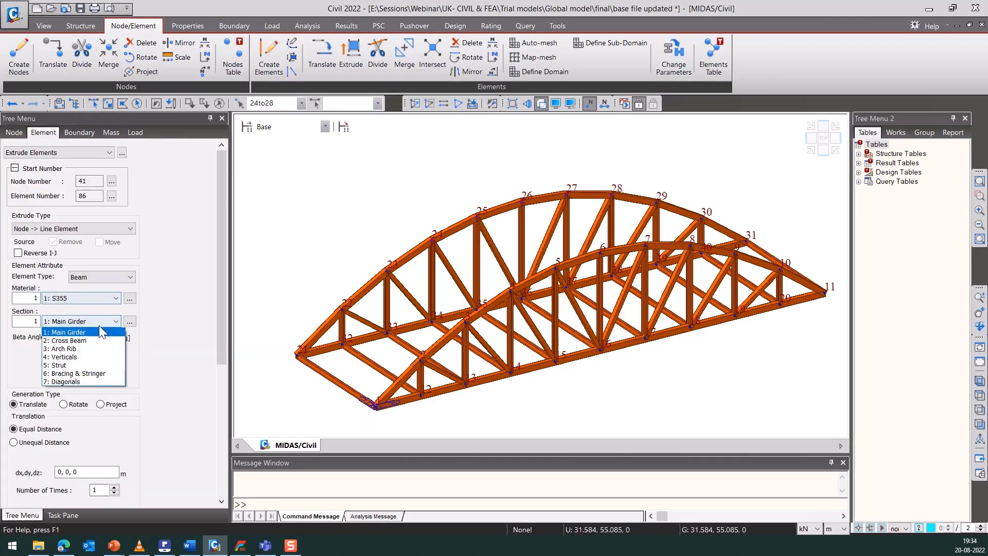
click(88, 360)
scroll(218, 313, down, 5)
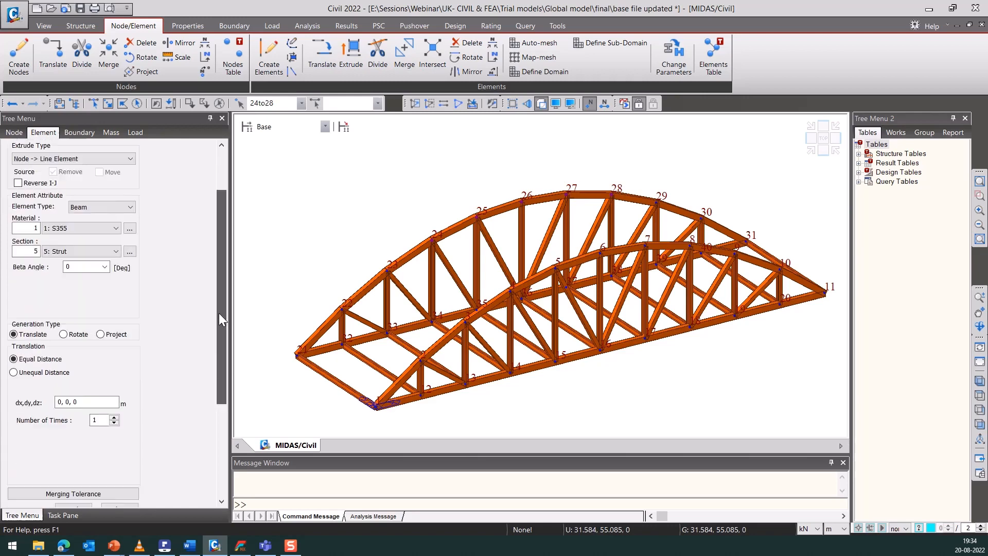
click(69, 326)
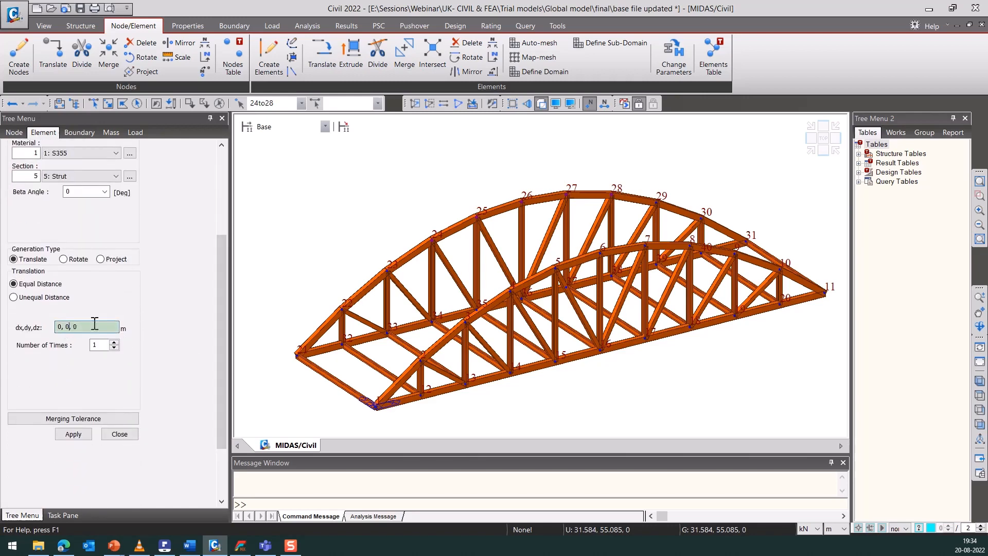
key(BackSpace)
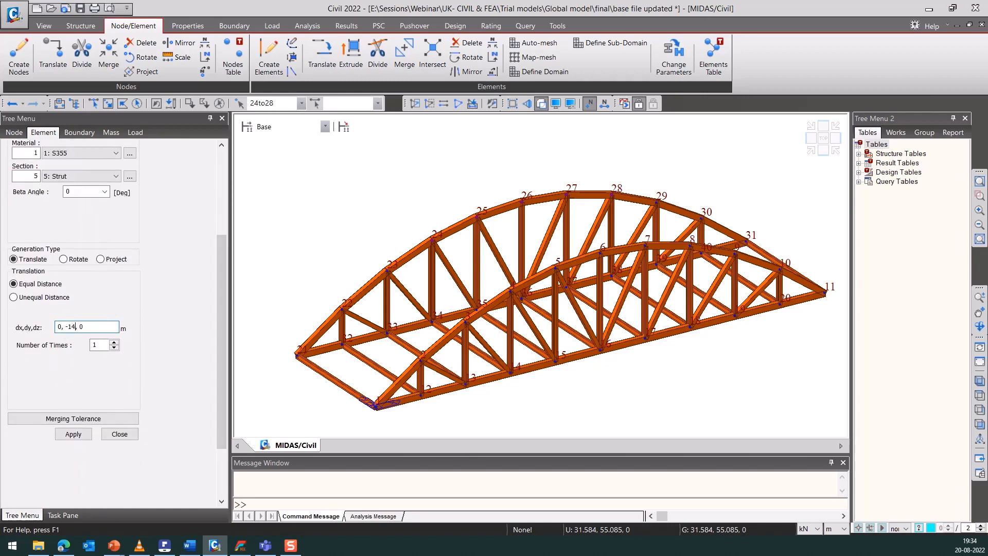
scroll(149, 262, up, 3)
scroll(130, 264, down, 4)
click(76, 420)
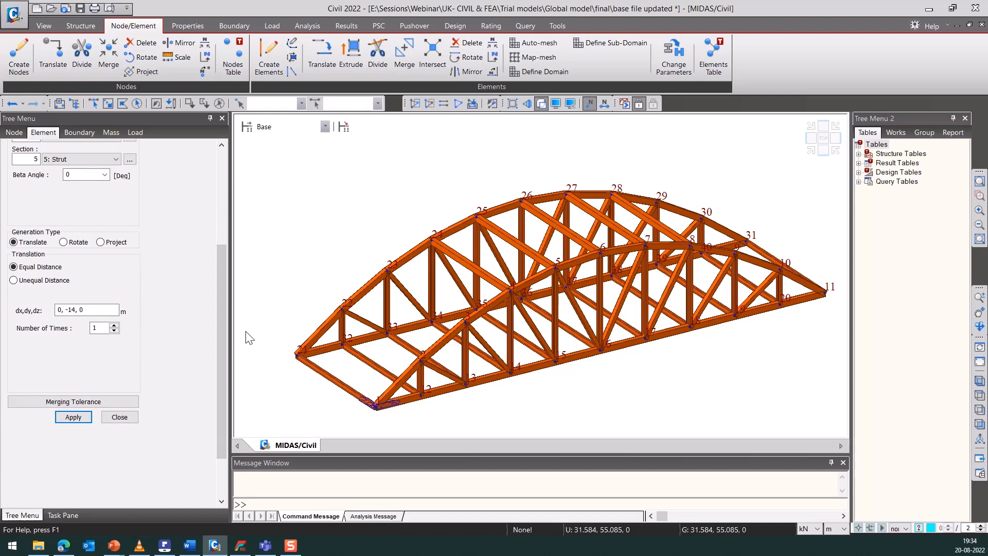
Divide the two end cross beams, elements 75 and 76, into 2 equal-distance divisions, with duplicate nodes merged.
click(132, 419)
click(107, 105)
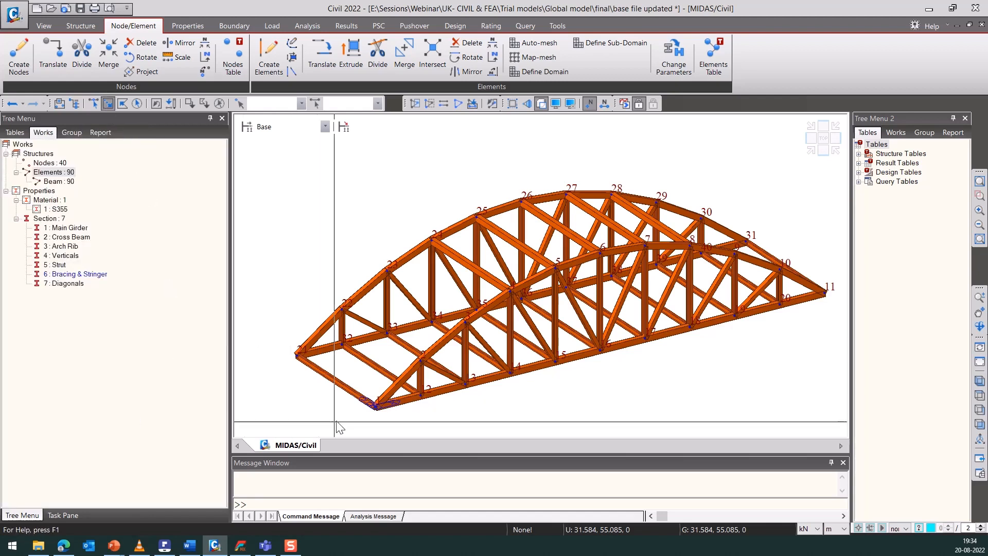
ctrl+middle_drag(655, 408, 494, 430)
click(829, 308)
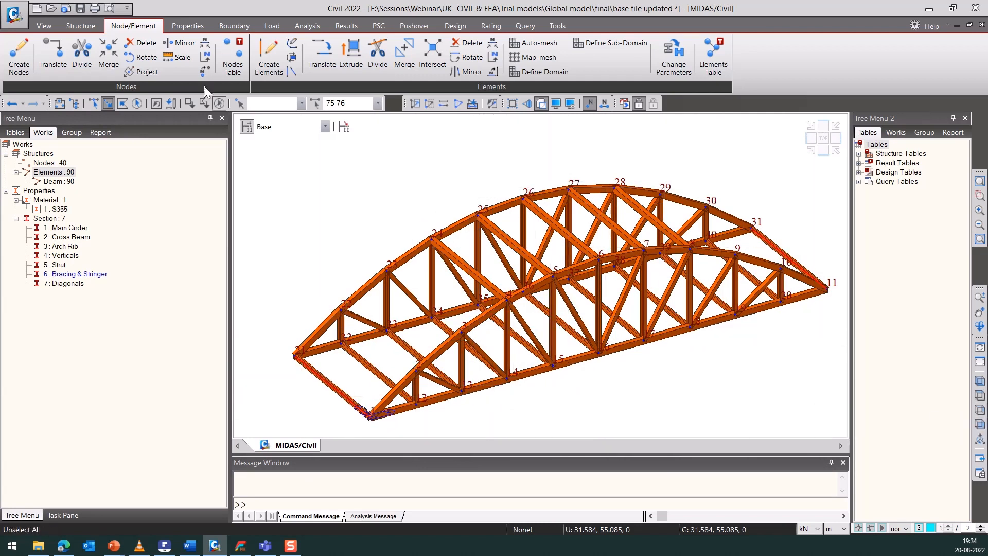
click(377, 57)
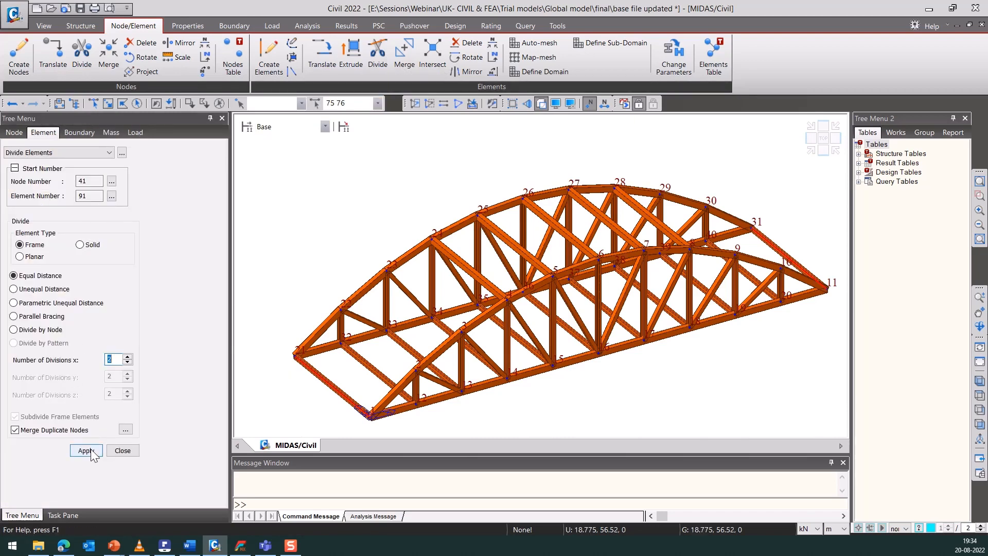
click(44, 290)
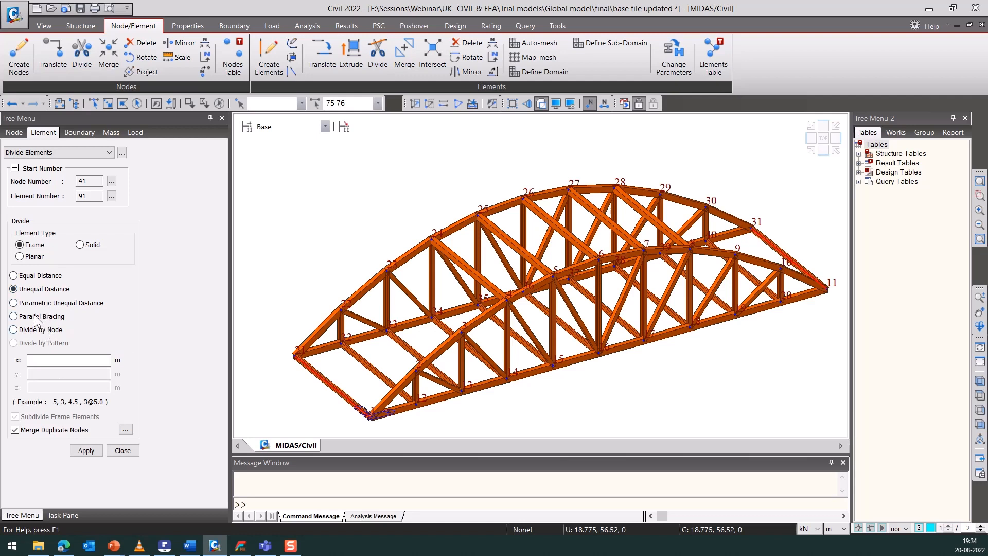
click(43, 277)
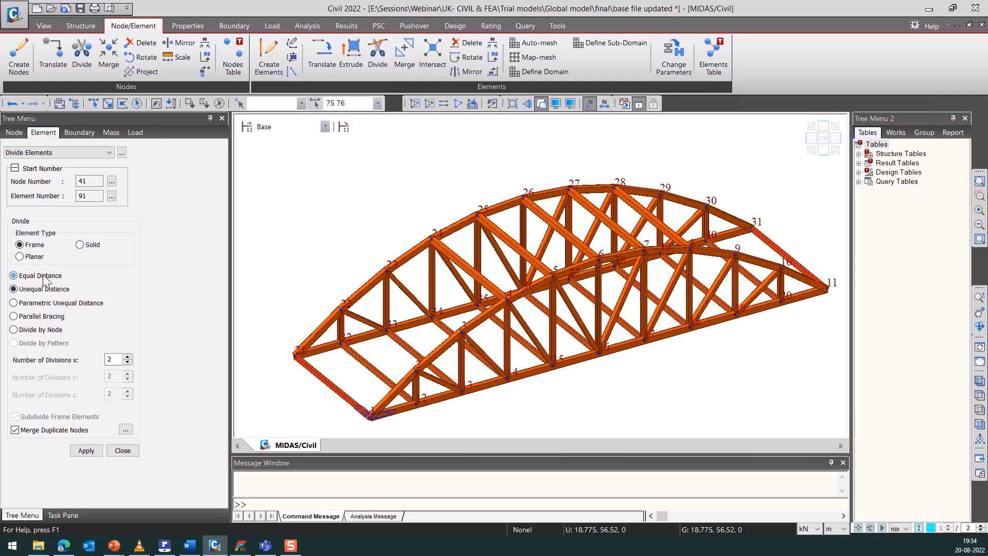
click(85, 451)
click(123, 451)
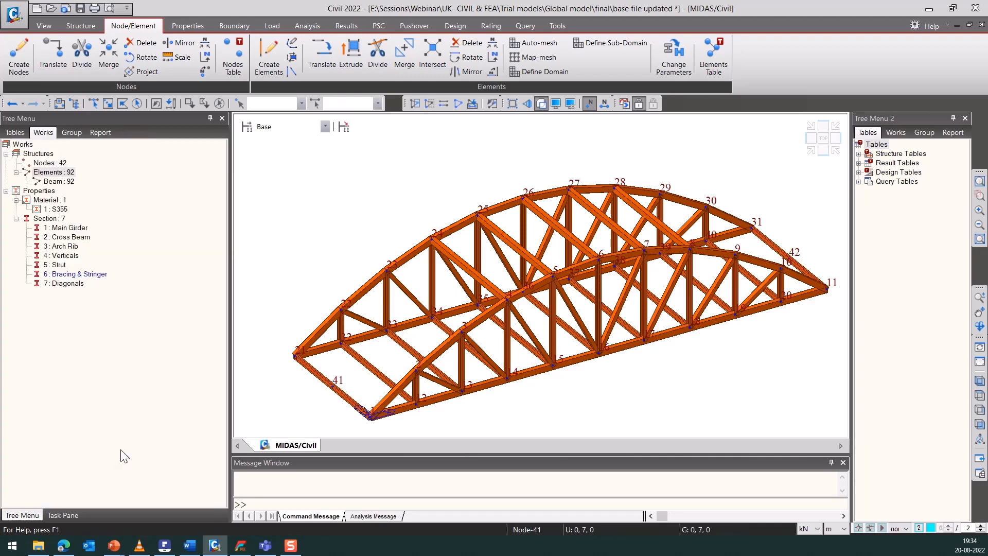
Create a longitudinal beam element with the Bracing & Stringer section from node 41 to node 42, intersecting existing nodes and elements.
click(269, 54)
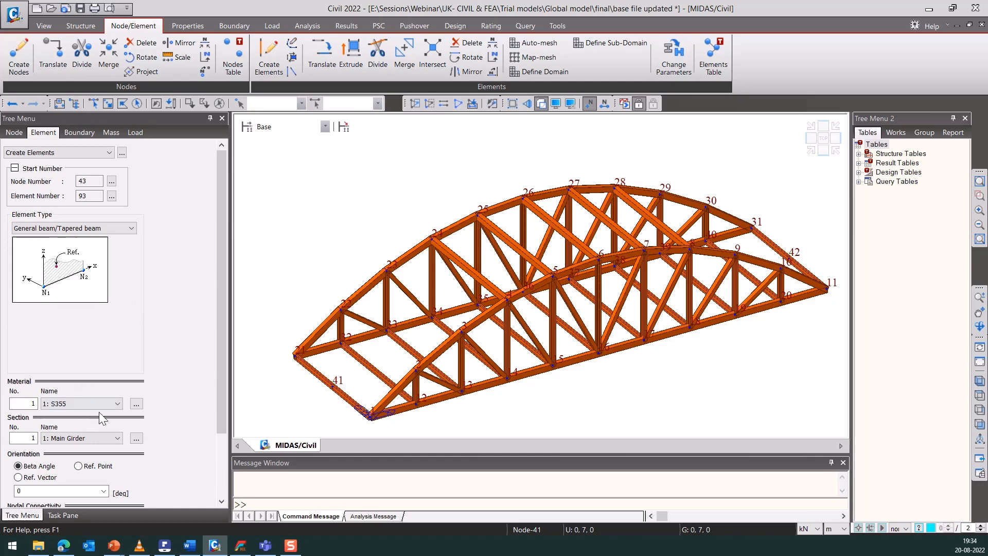
click(97, 438)
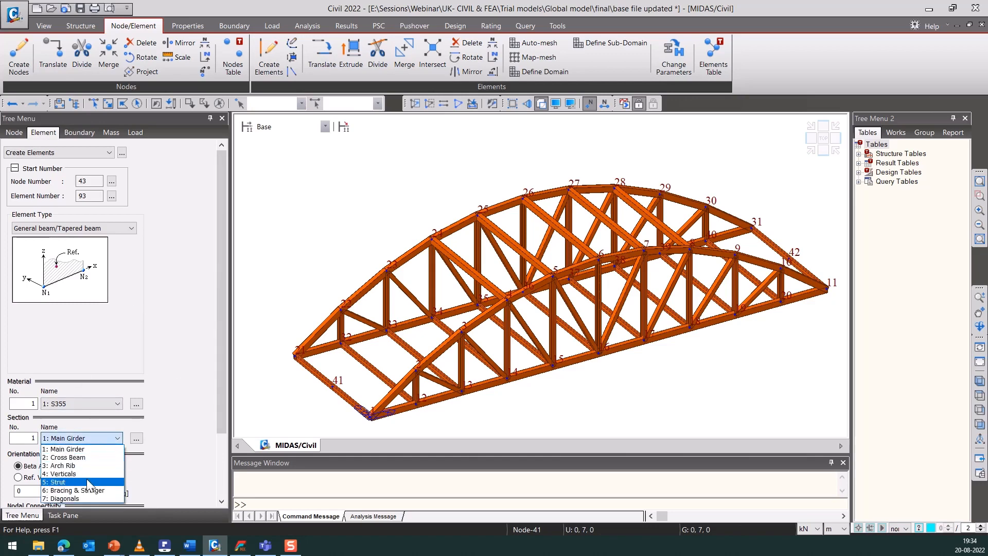
click(77, 490)
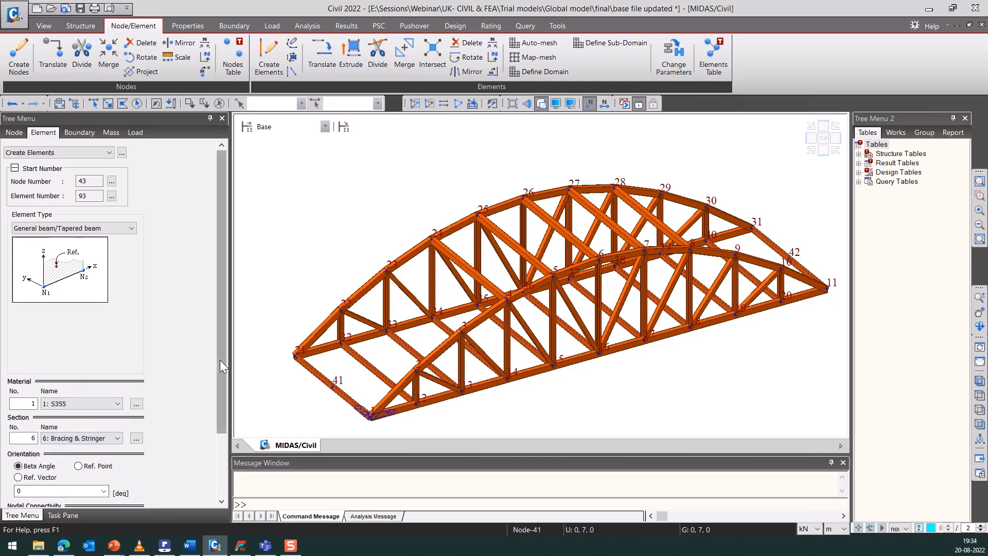
scroll(220, 359, down, 3)
click(333, 385)
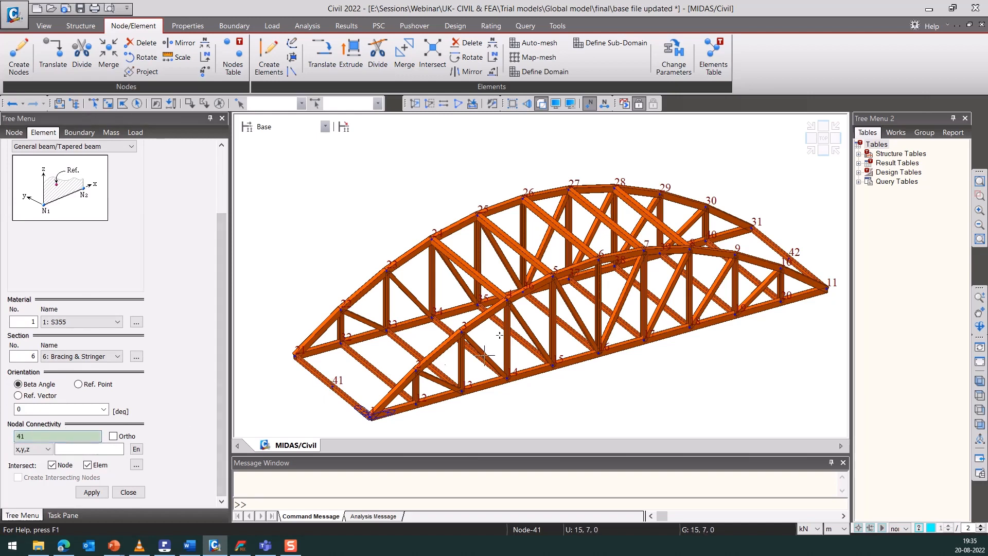
click(788, 260)
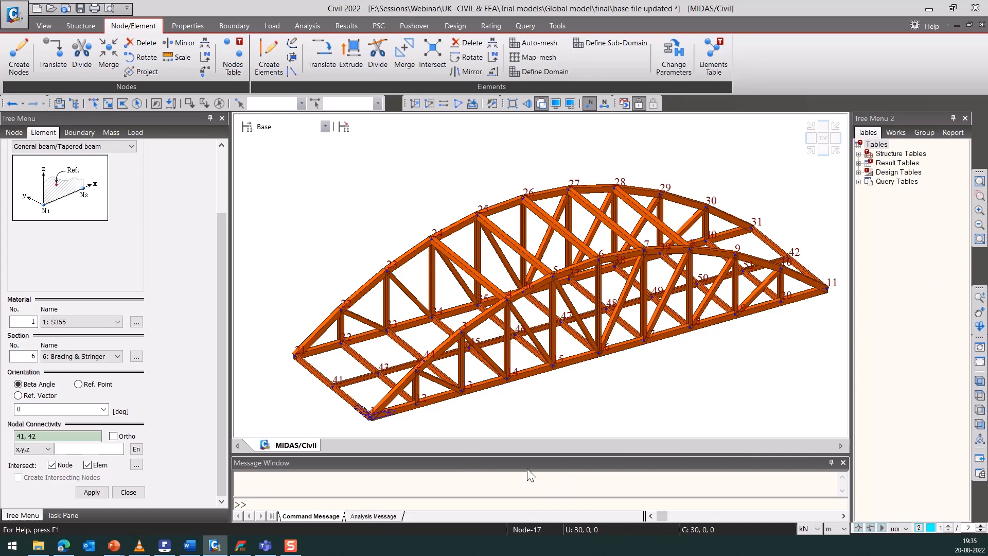
Divide the five arch struts, elements 86 to 90, into 2 equal-distance divisions.
ctrl+middle_drag(585, 418, 591, 381)
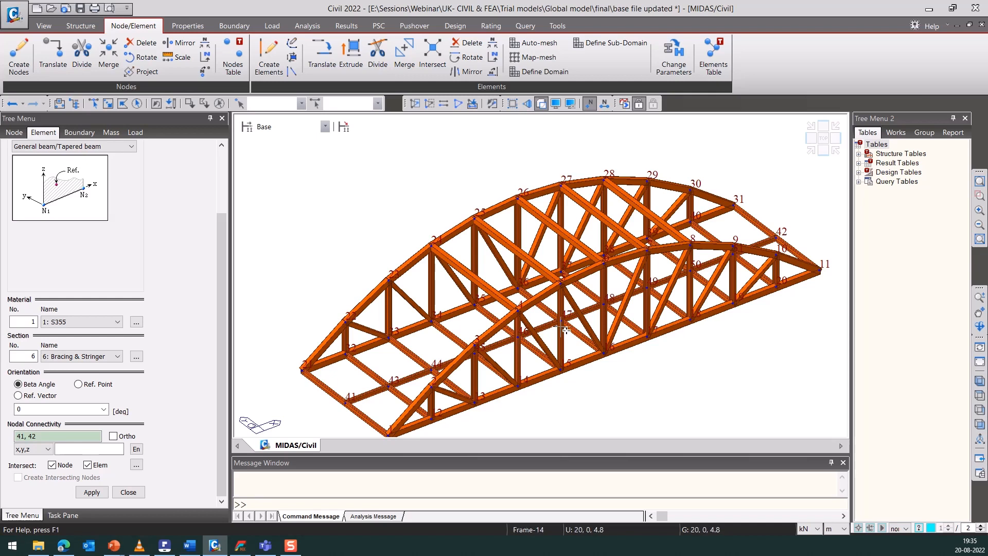
click(108, 103)
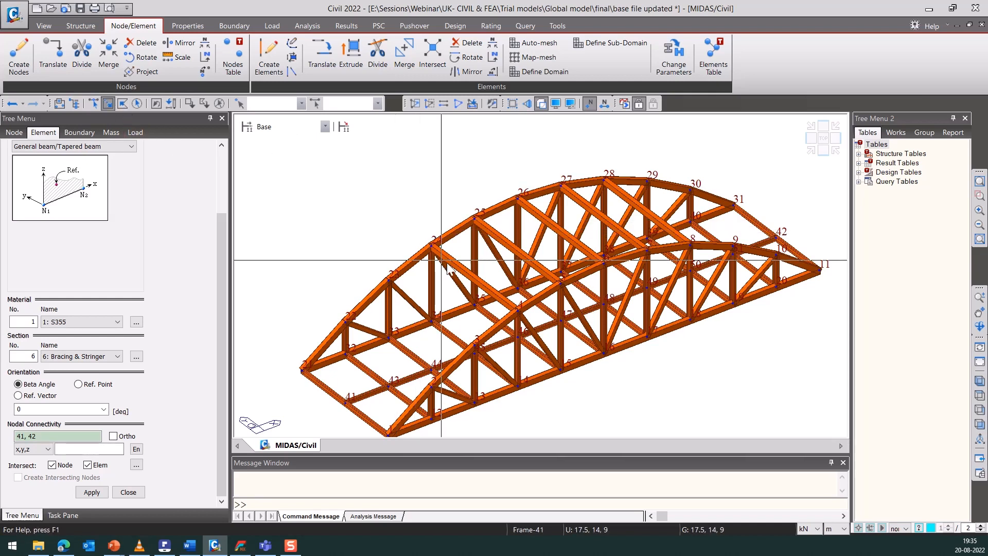
click(462, 268)
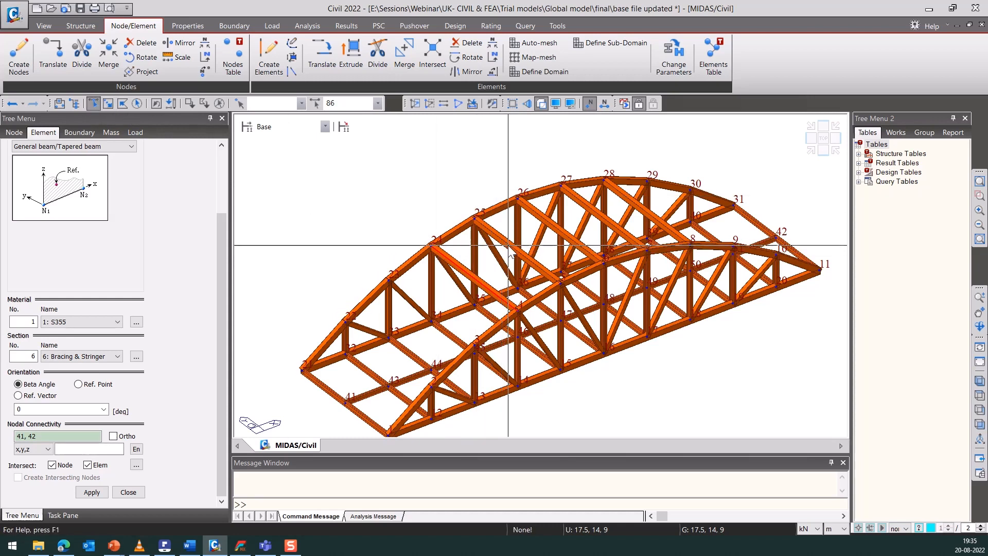
click(532, 214)
click(531, 211)
click(576, 199)
click(623, 194)
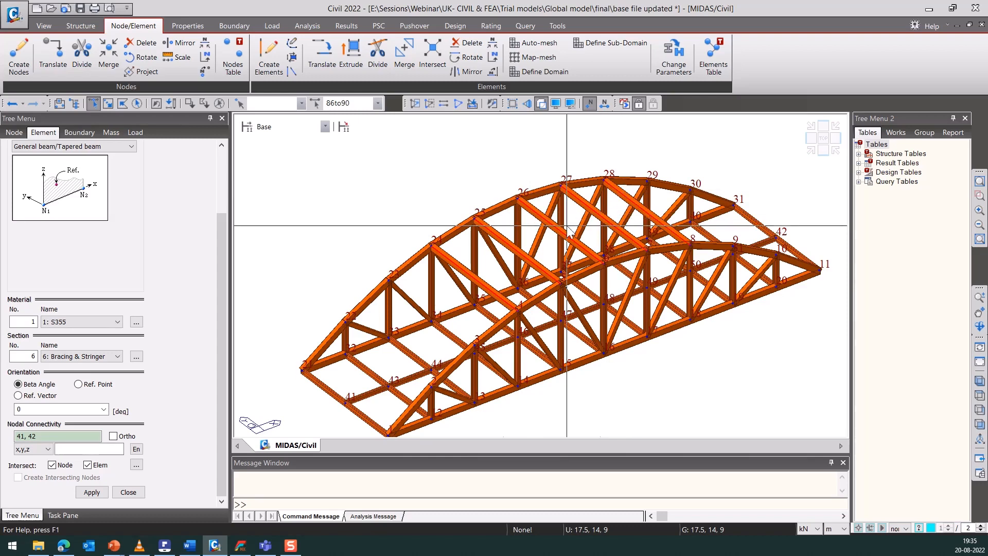
click(377, 56)
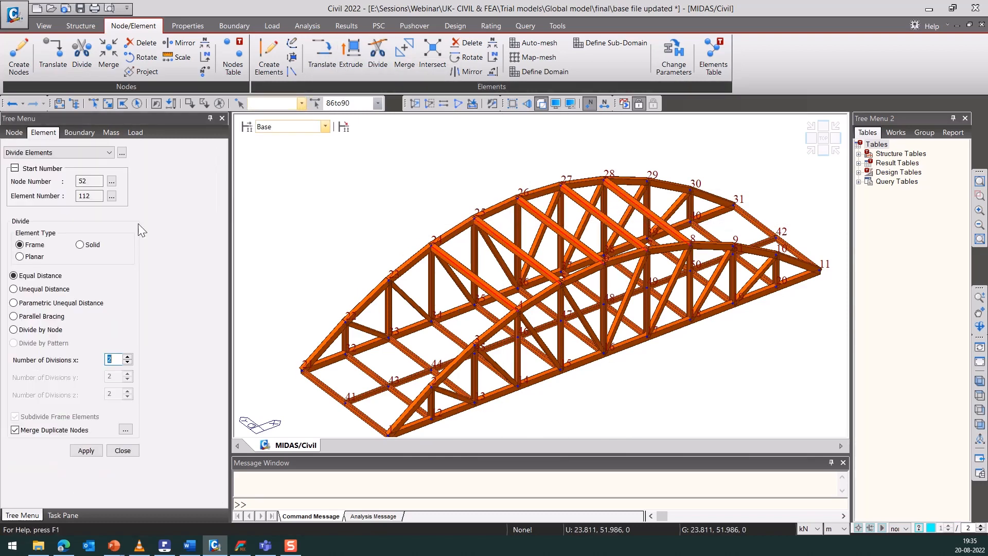
click(91, 452)
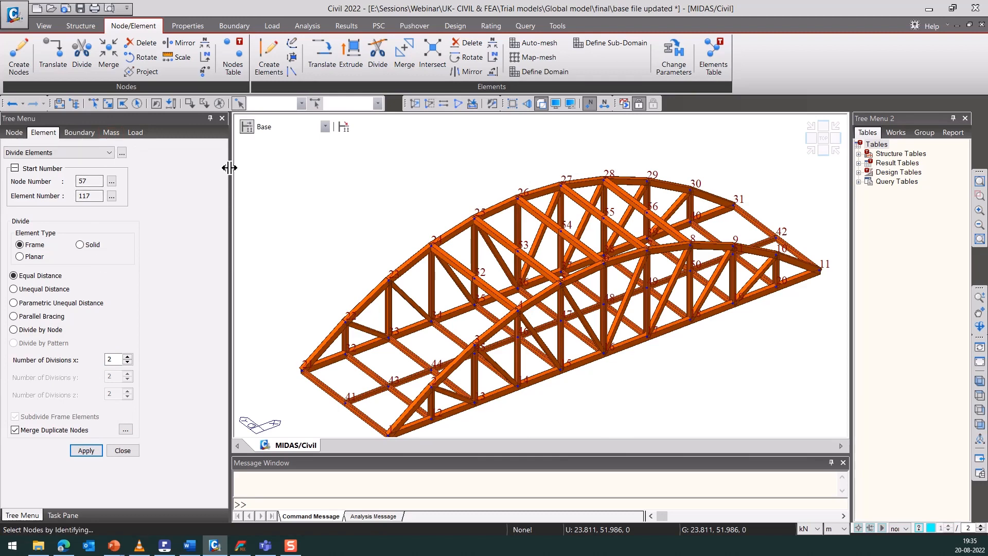
click(122, 450)
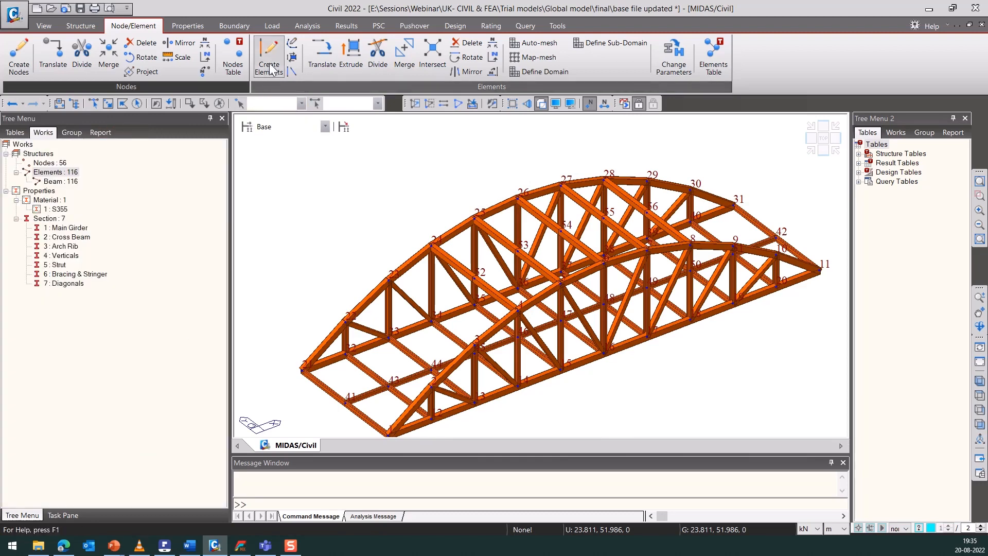
Create beam elements with the Bracing & Stringer section between strut midpoint nodes 52 and 53, and 53 and 54.
click(266, 58)
click(108, 438)
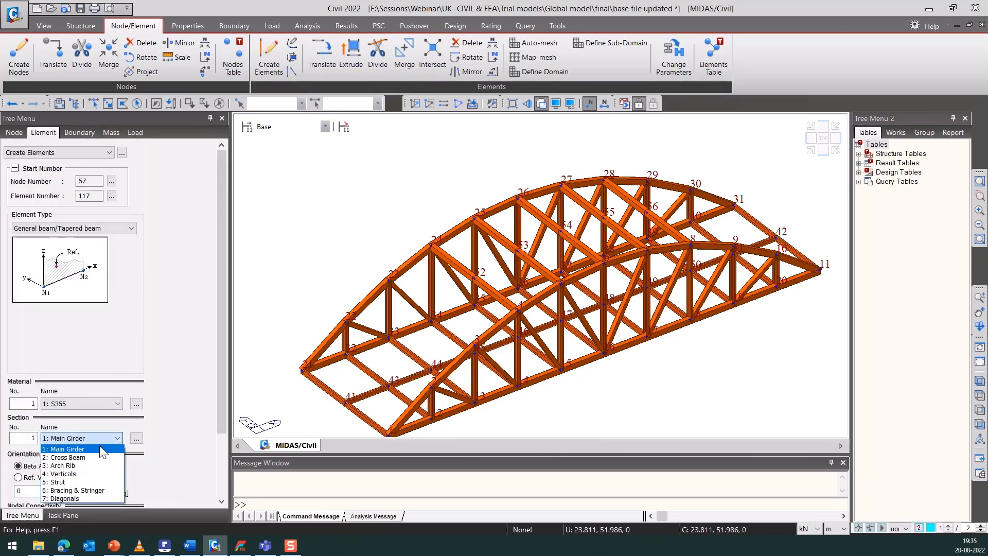
click(85, 490)
drag(216, 345, 191, 406)
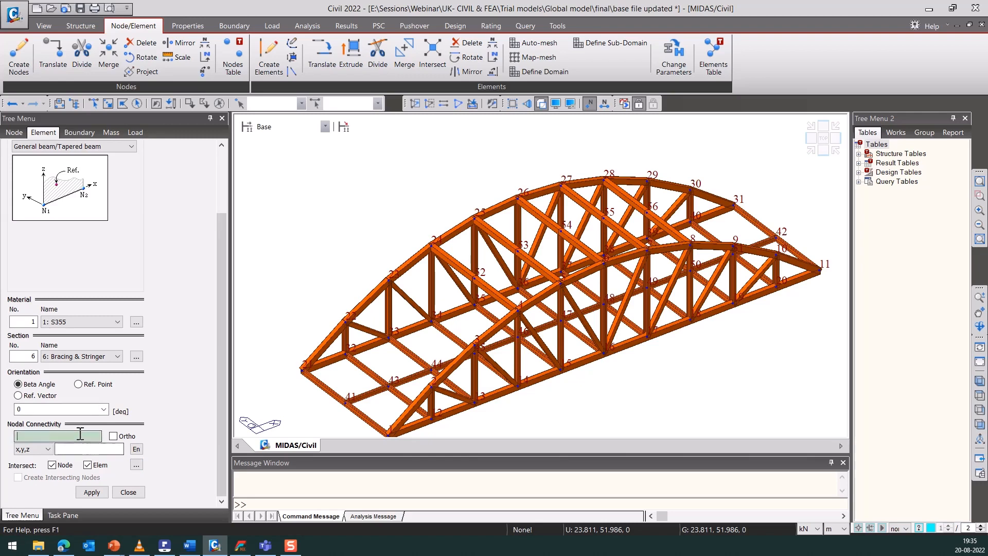
click(472, 280)
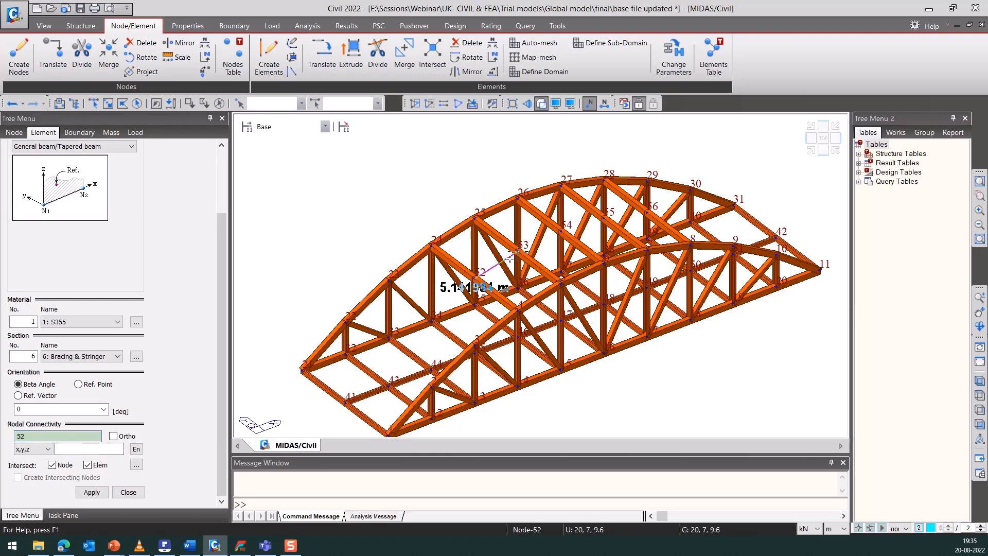
click(517, 251)
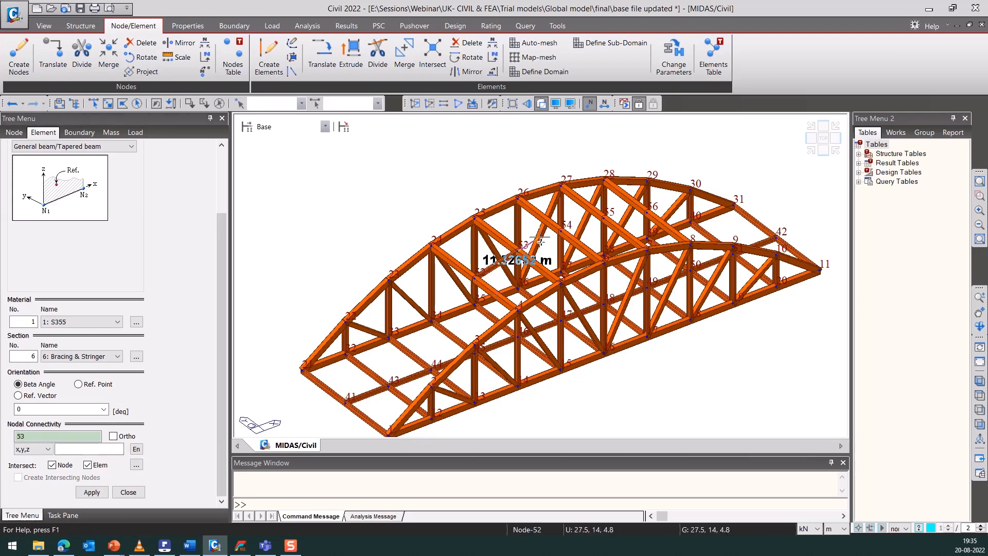
click(555, 237)
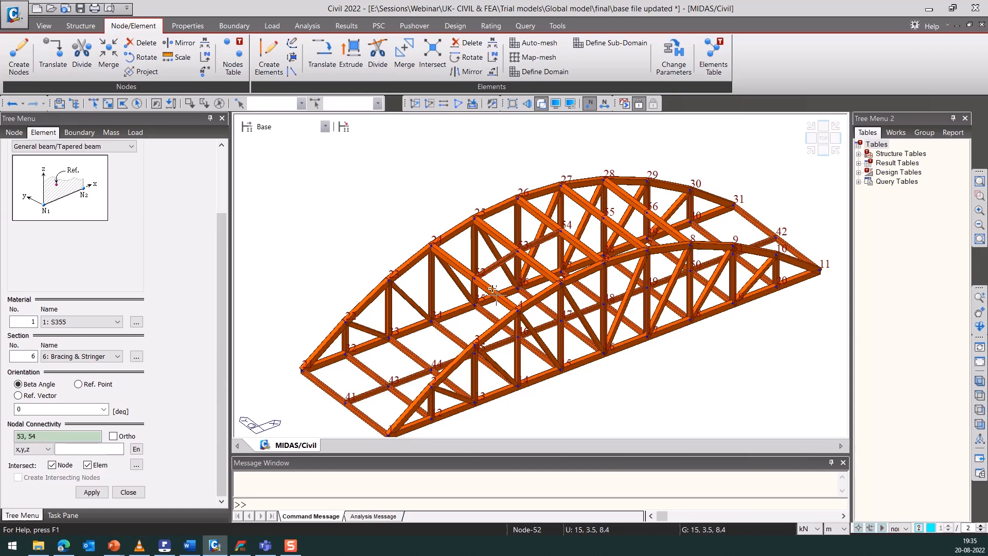
Create diagonal bracing elements from arch nodes 24 and 4 to strut midpoint node 53.
click(440, 246)
click(519, 251)
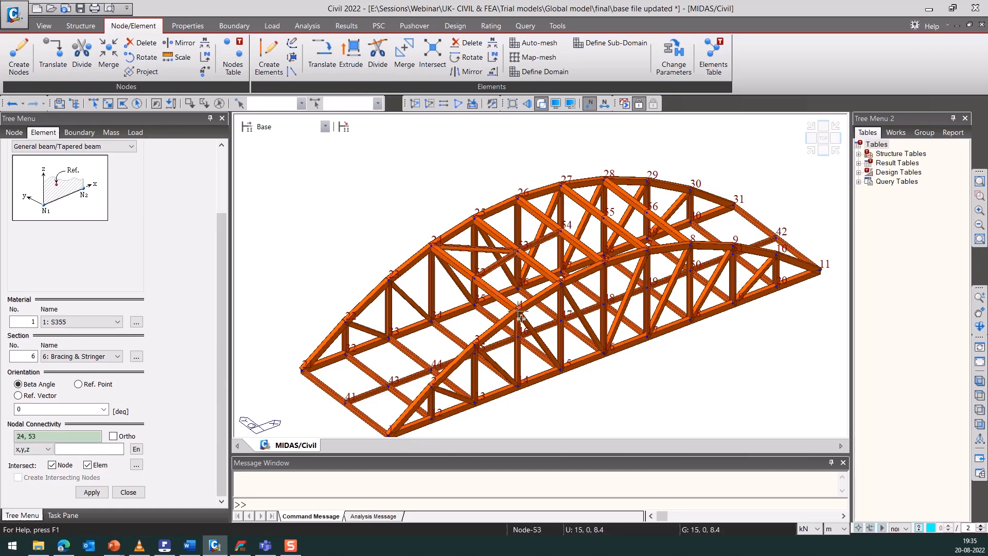
click(519, 311)
click(517, 251)
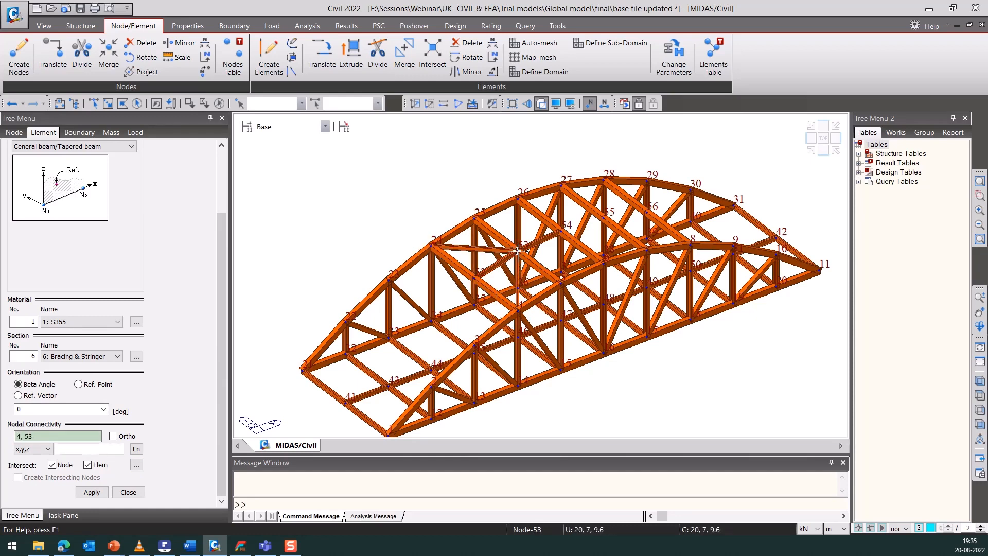
Try to create diagonal bracing from arch nodes 25 and 5 to the next strut midpoint, and undo both bracing elements.
click(476, 219)
click(562, 229)
click(561, 282)
click(560, 239)
ctrl+middle_drag(562, 319, 131, 294)
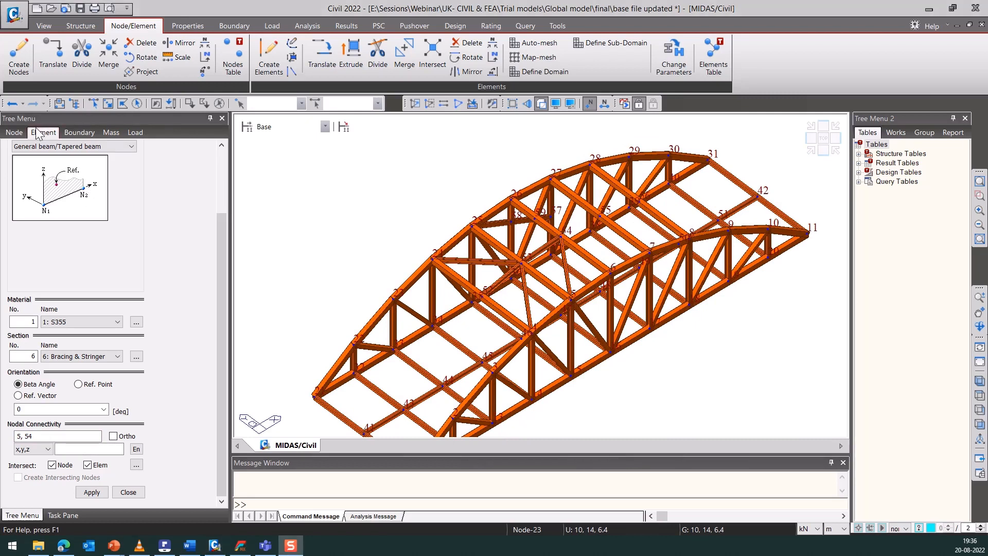
click(13, 103)
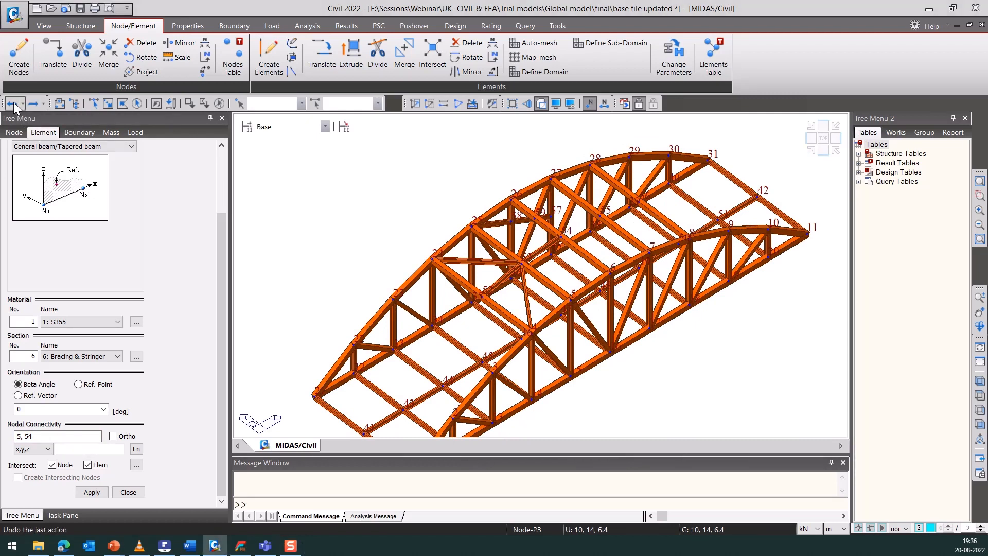
click(14, 104)
Create diagonal bracing elements from arch nodes 25 and 5 to strut midpoint node 54.
click(467, 227)
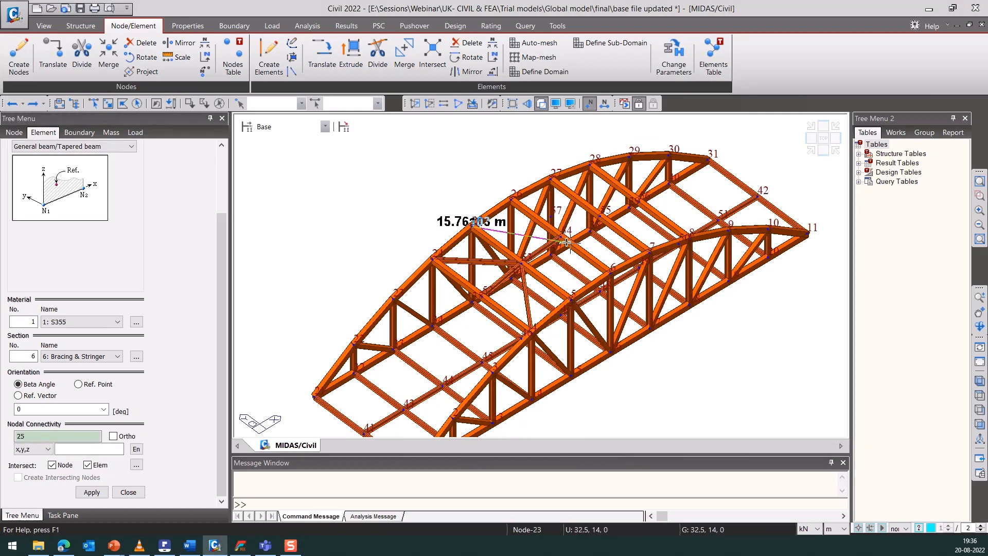
click(561, 235)
click(573, 298)
click(560, 235)
Create bottom bracing elements from girder end nodes 21 and 1 to node 43 with the Bracing & Stringer section.
ctrl+middle_drag(592, 324, 565, 299)
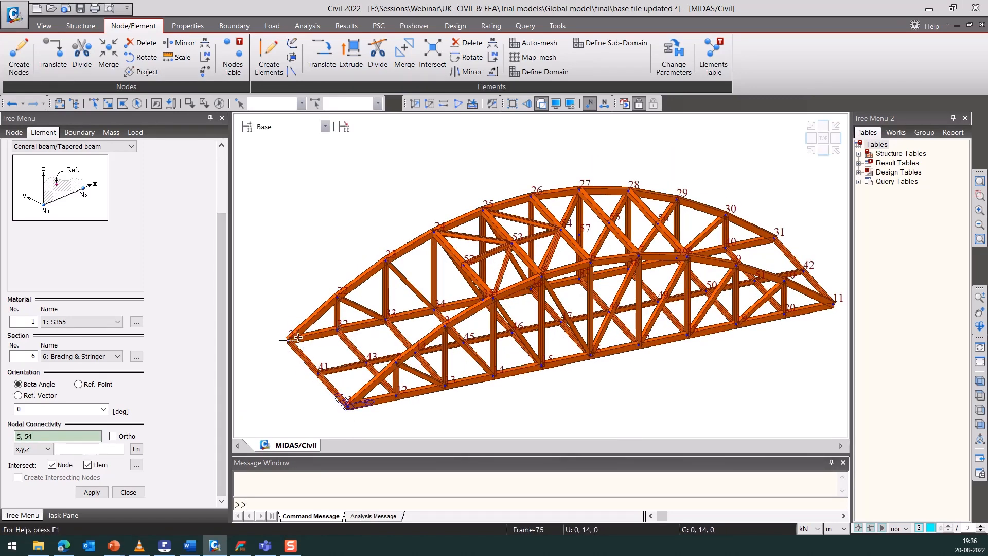
click(360, 363)
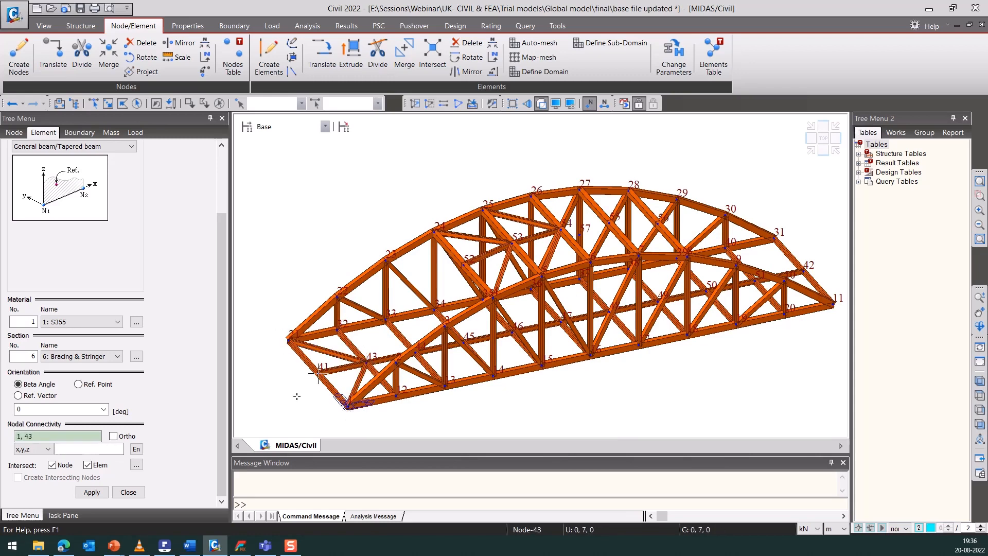
click(129, 492)
Copy the two bottom bracing elements at node 43 by 5, 0, 0 m four times, with node and element intersection and attribute copying enabled.
click(322, 52)
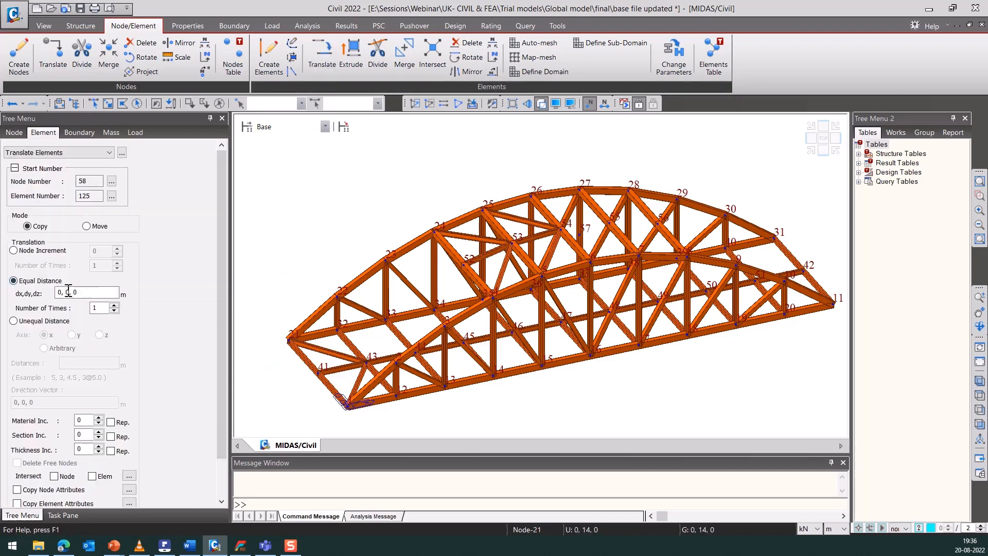
click(62, 292)
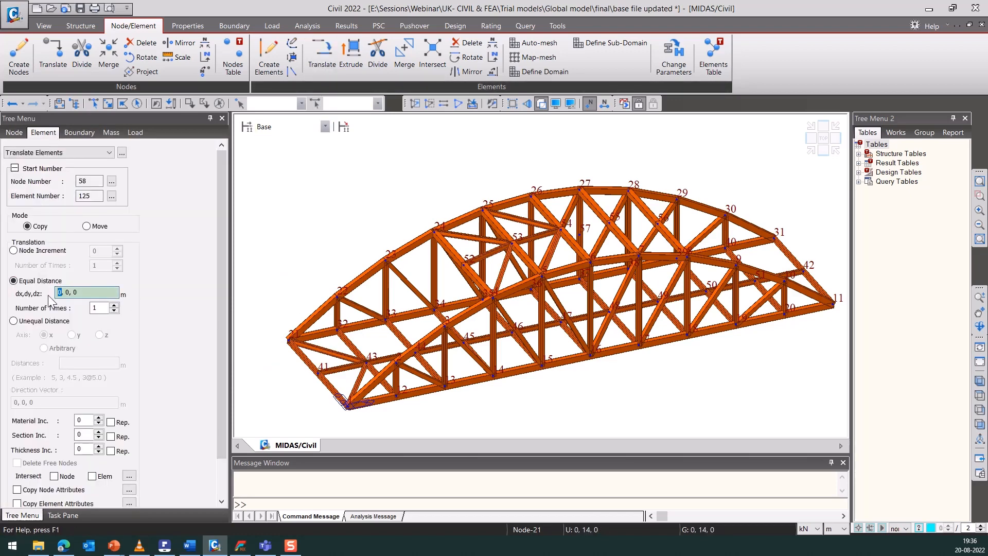
text(5)
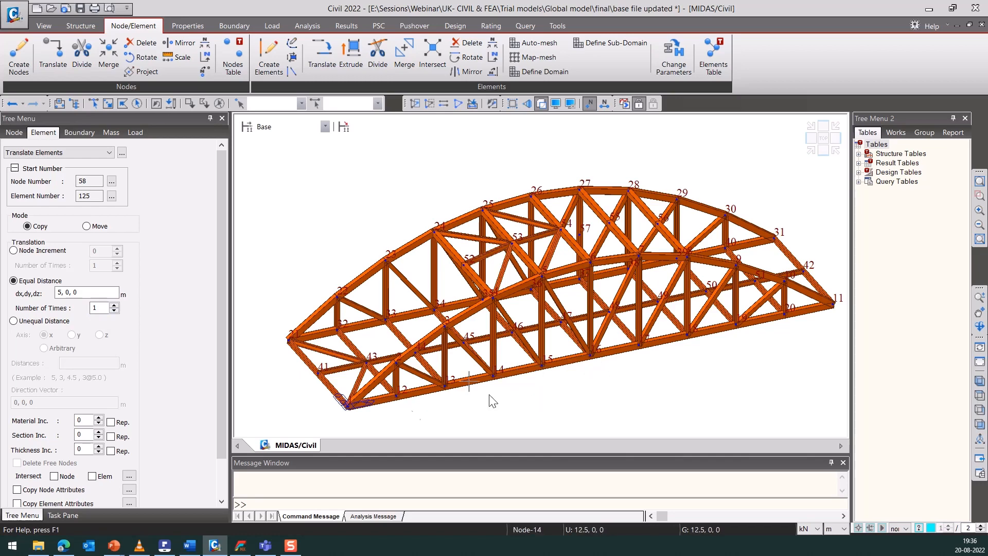
double_click(105, 311)
scroll(224, 374, down, 3)
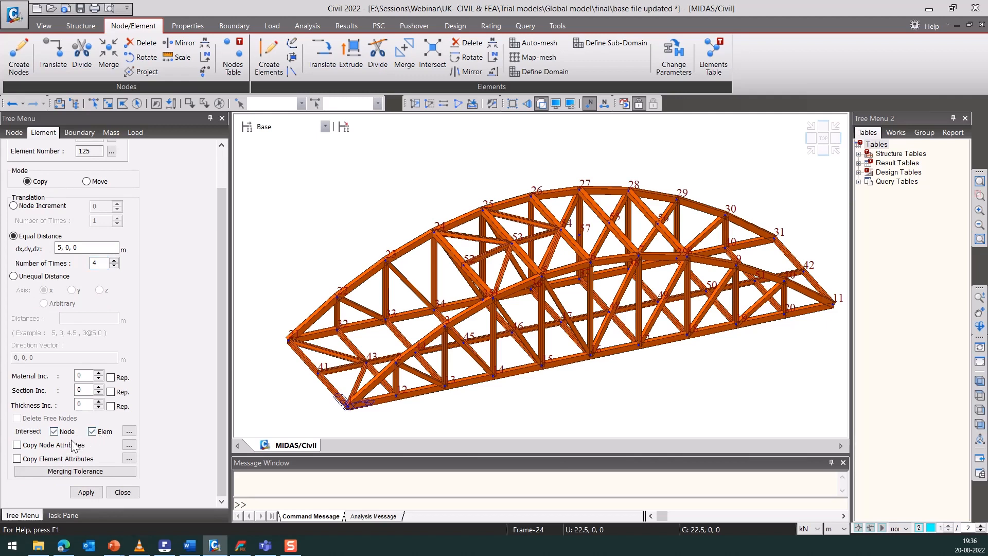
click(93, 104)
click(323, 352)
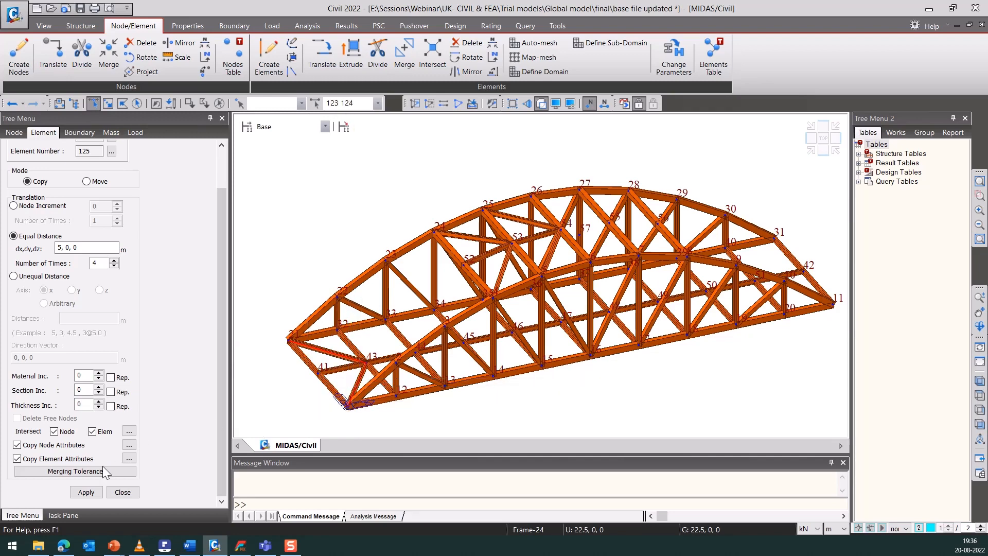
click(95, 491)
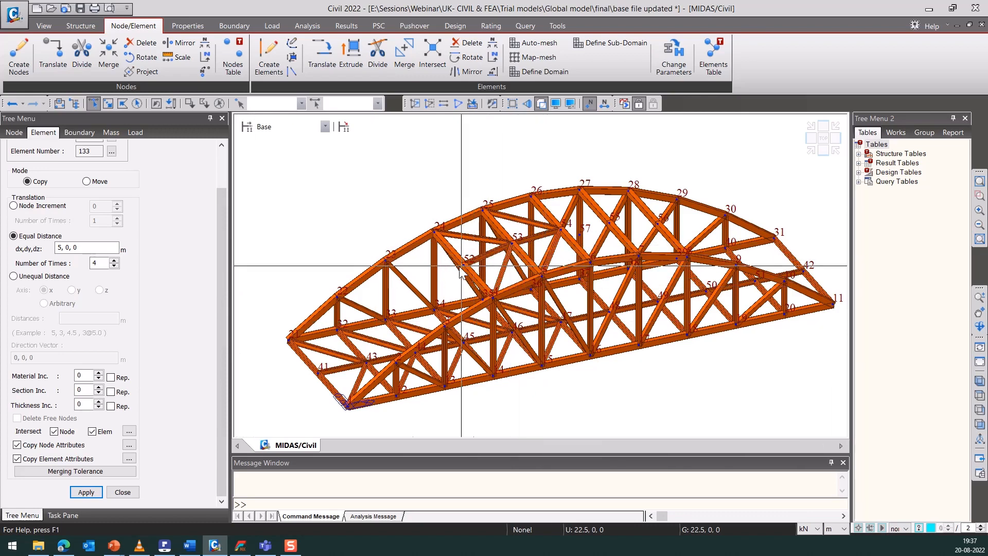
click(123, 493)
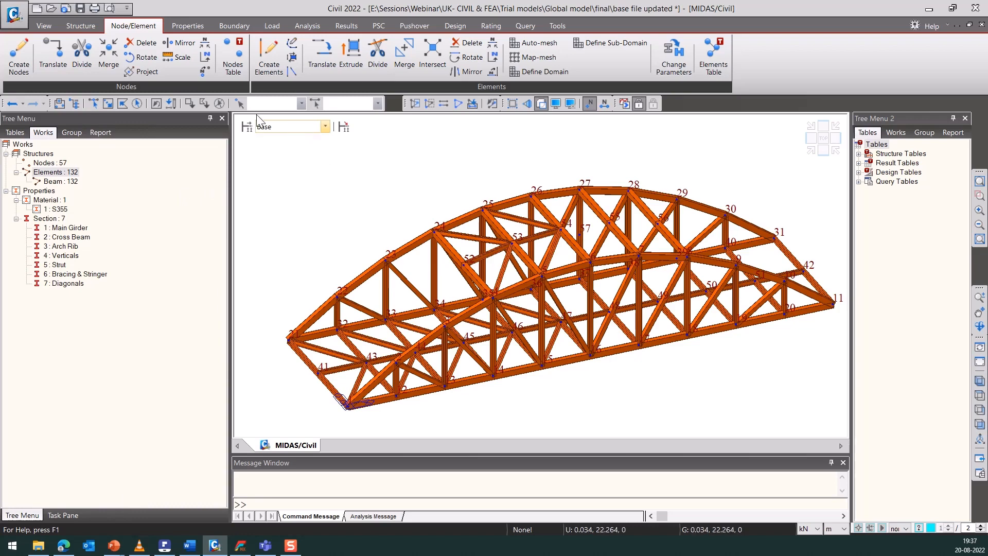
Select all elements that use the Bracing & Stringer section.
click(315, 103)
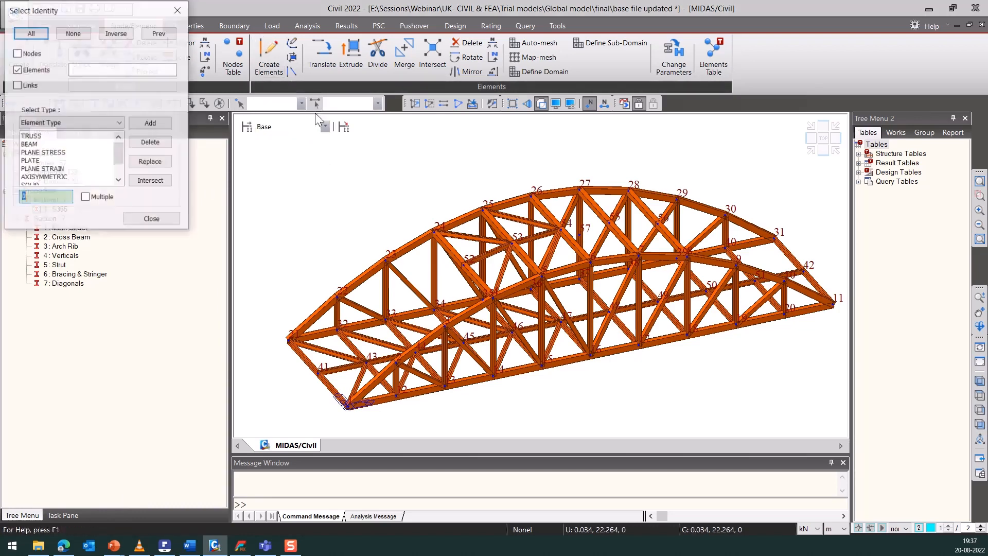
click(77, 123)
click(48, 148)
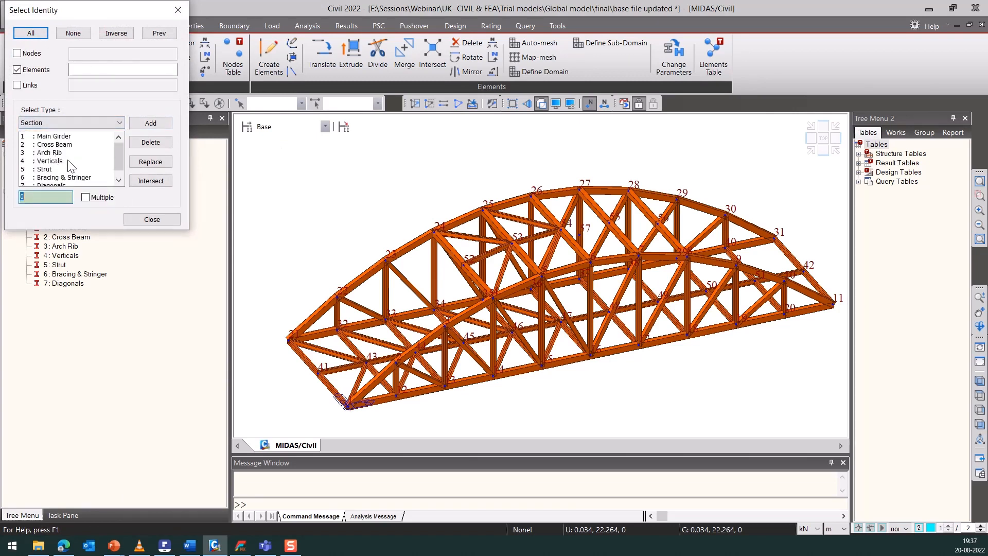
scroll(70, 181, down, 1)
click(67, 169)
click(150, 123)
click(152, 220)
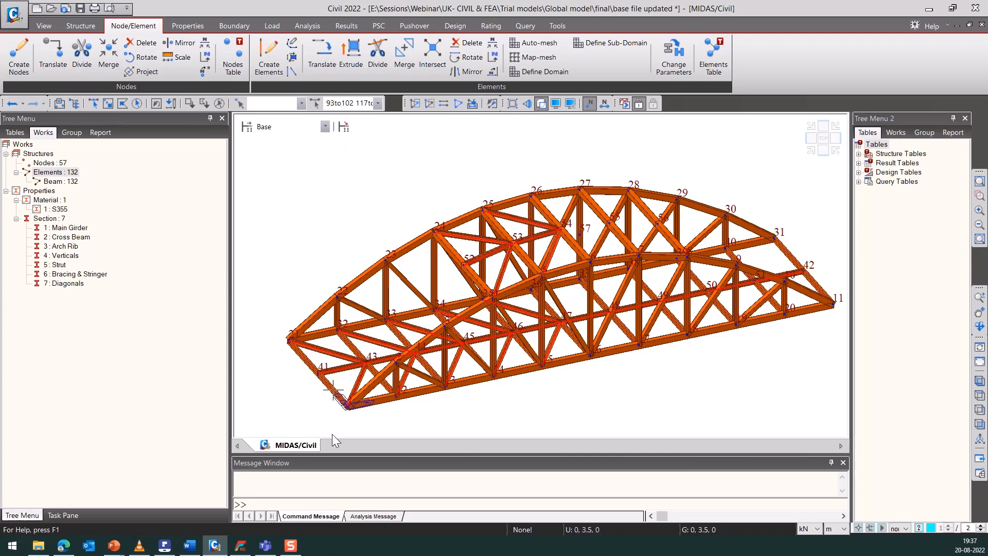
Mirror a copy of the selected elements about the y-z plane at x = 25 m, intersecting nodes and elements, copying attributes and reversing element local.
ctrl+middle_drag(550, 394, 540, 397)
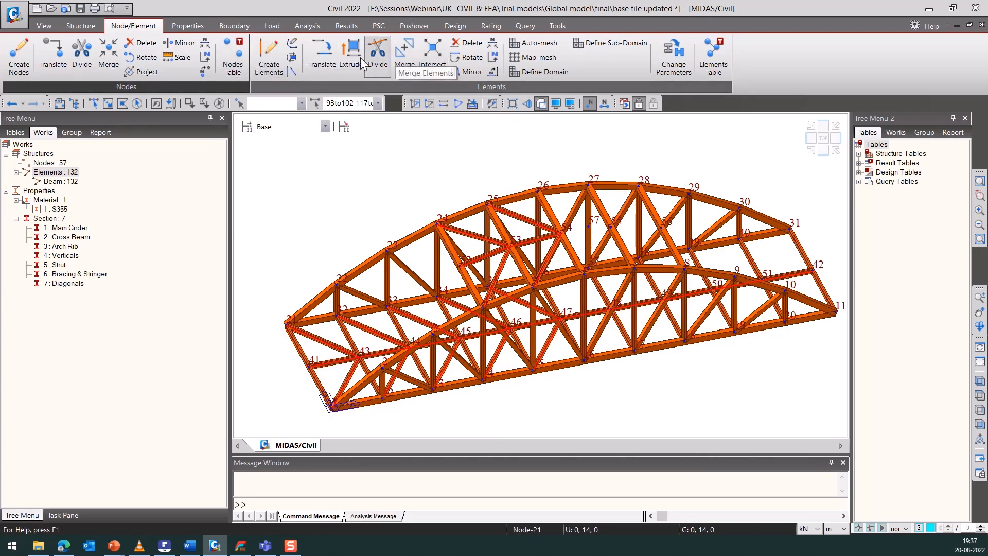
click(468, 71)
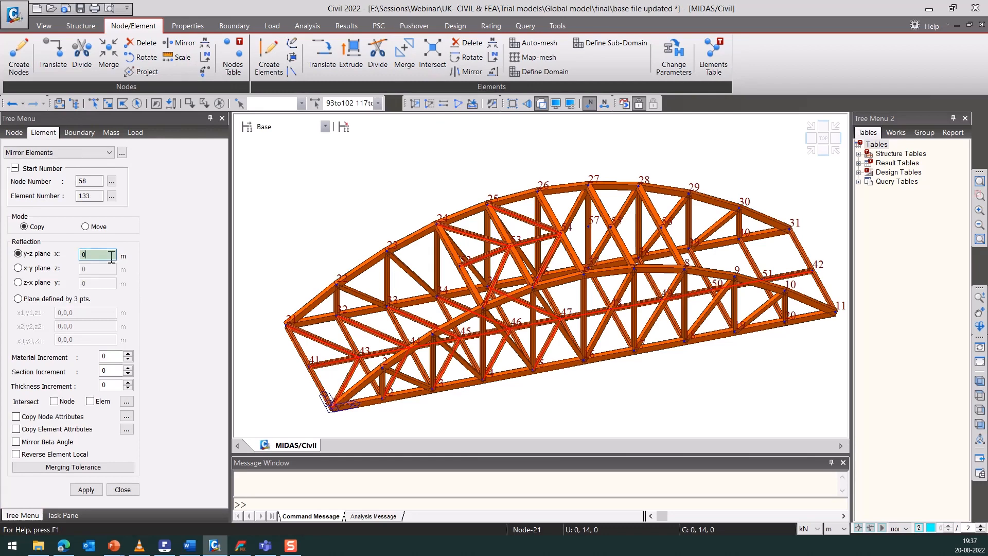
text(25)
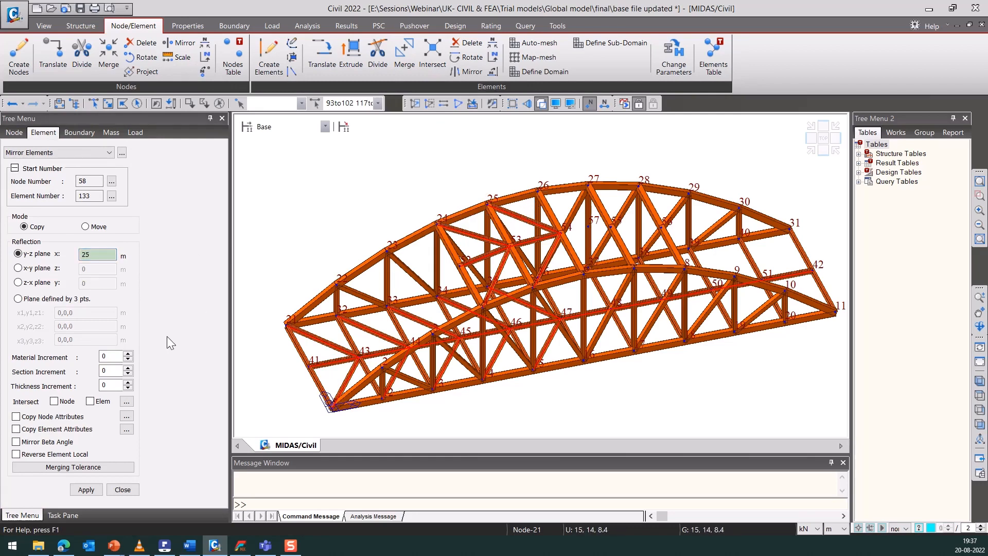
click(63, 402)
click(97, 401)
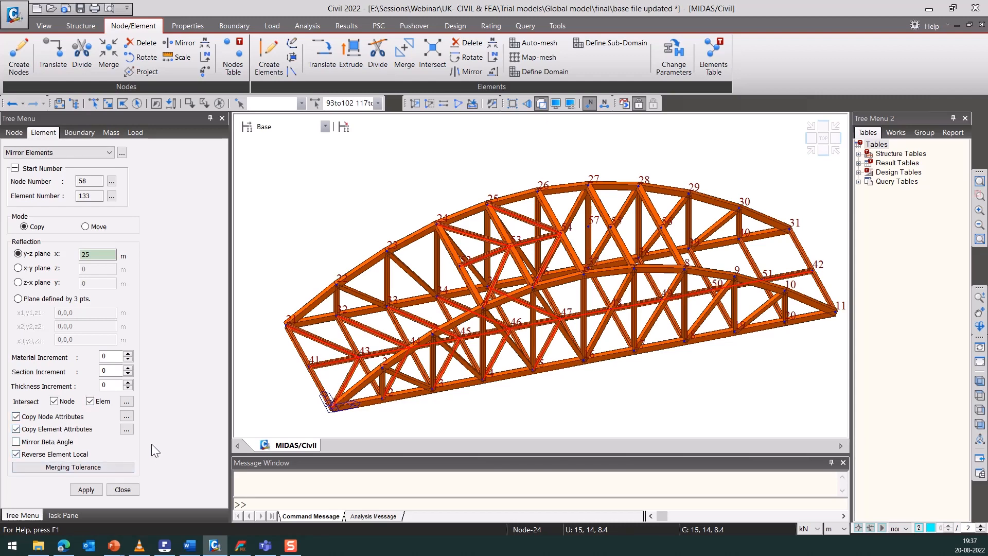
click(86, 490)
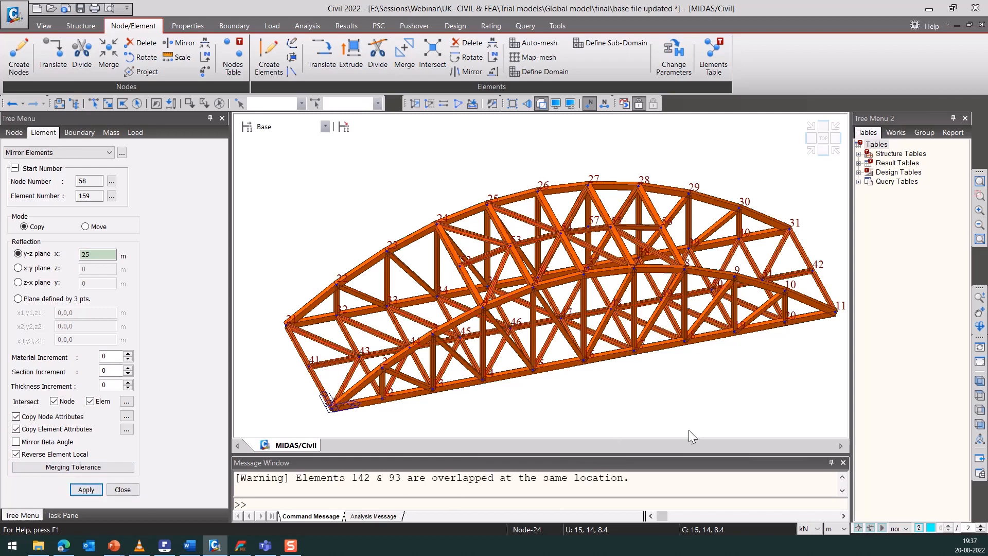
mouse_move(659, 391)
ctrl+middle_down()
mouse_move(678, 382)
mouse_move(634, 379)
mouse_move(654, 384)
ctrl+middle_up()
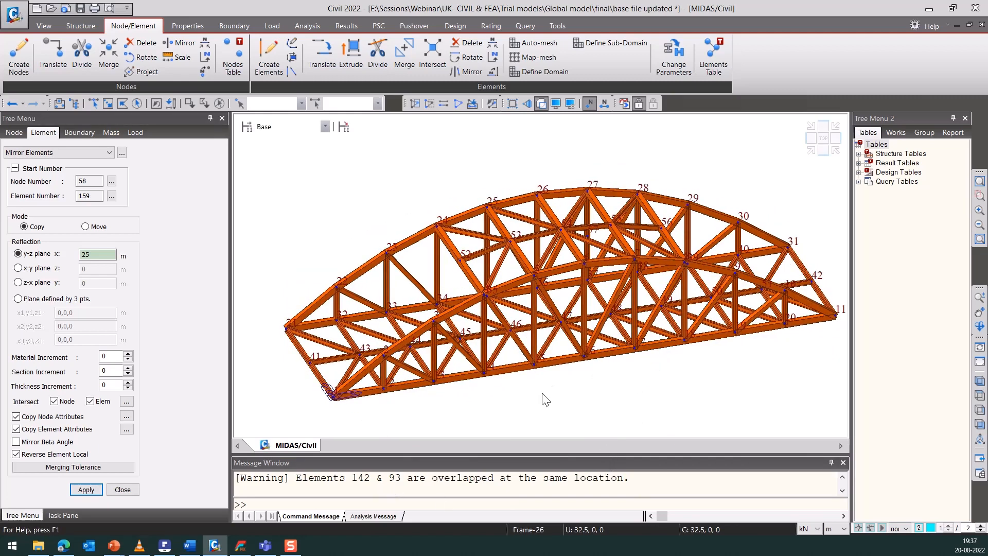
click(122, 490)
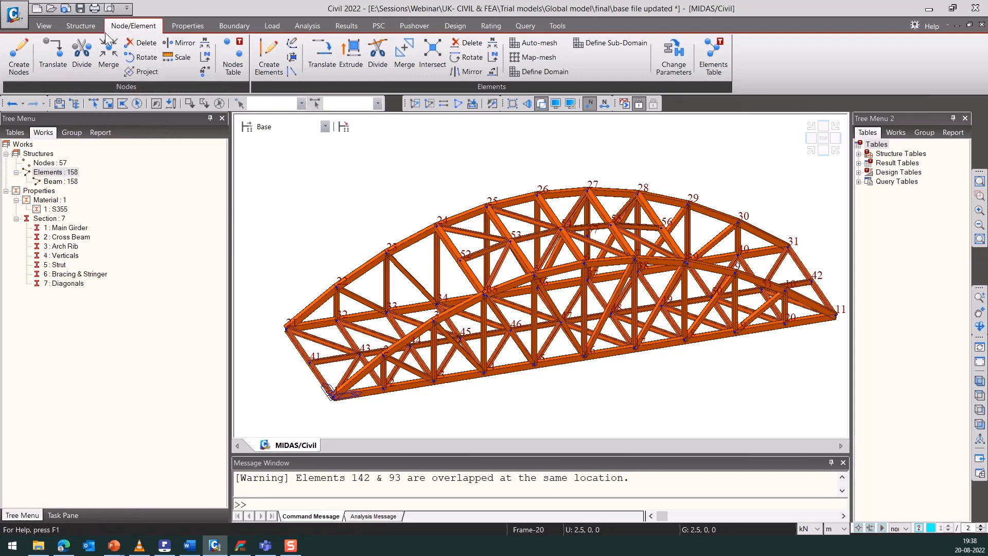
Run the duplicate element check to remove the overlapping stringer elements.
click(82, 26)
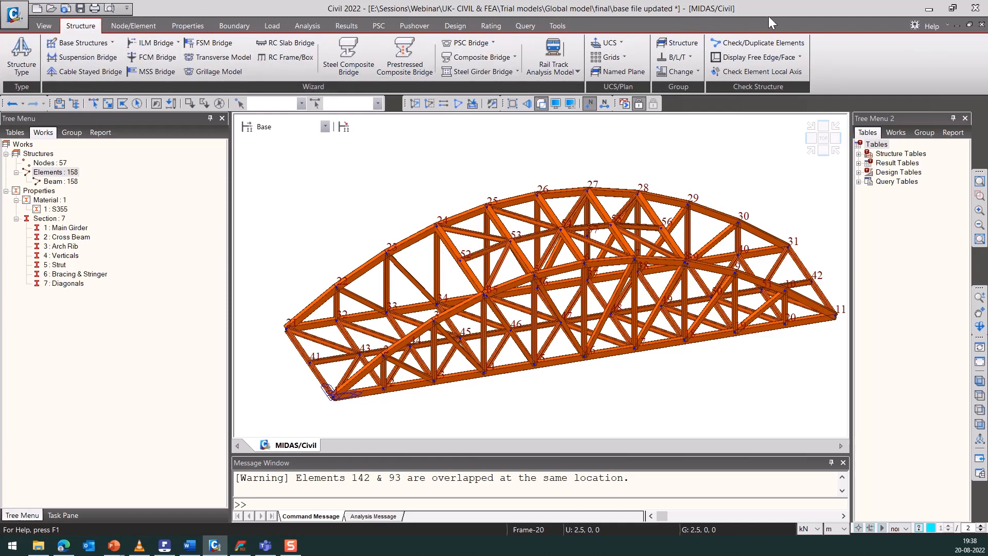
click(772, 46)
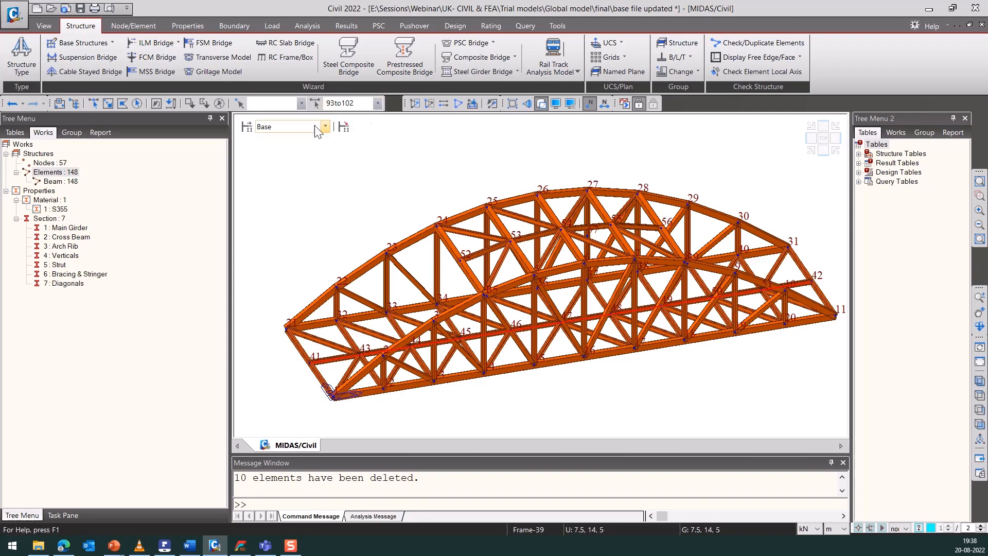
ctrl+middle_drag(288, 226, 294, 227)
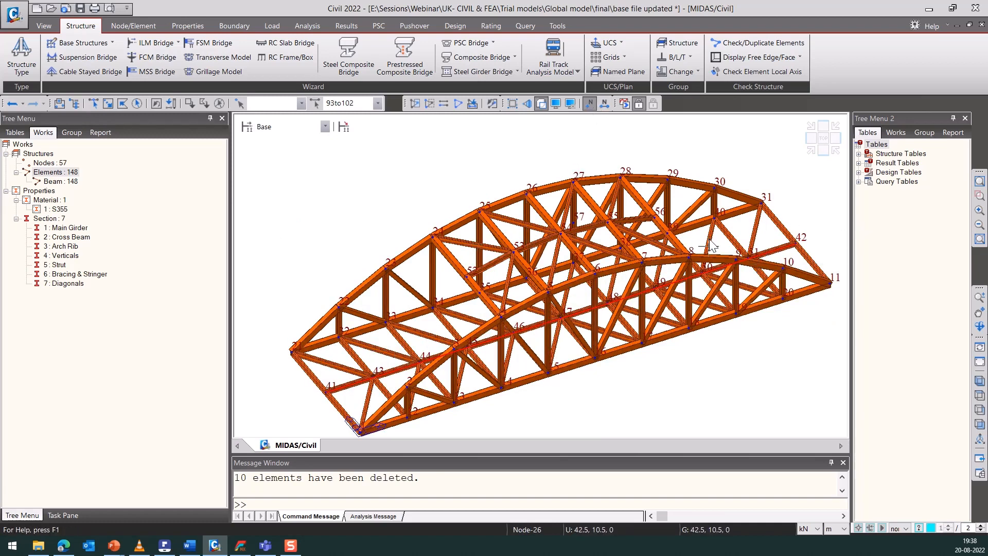
Hide the node numbers and examine the bracing layout from several angles with element numbers displayed temporarily.
click(602, 104)
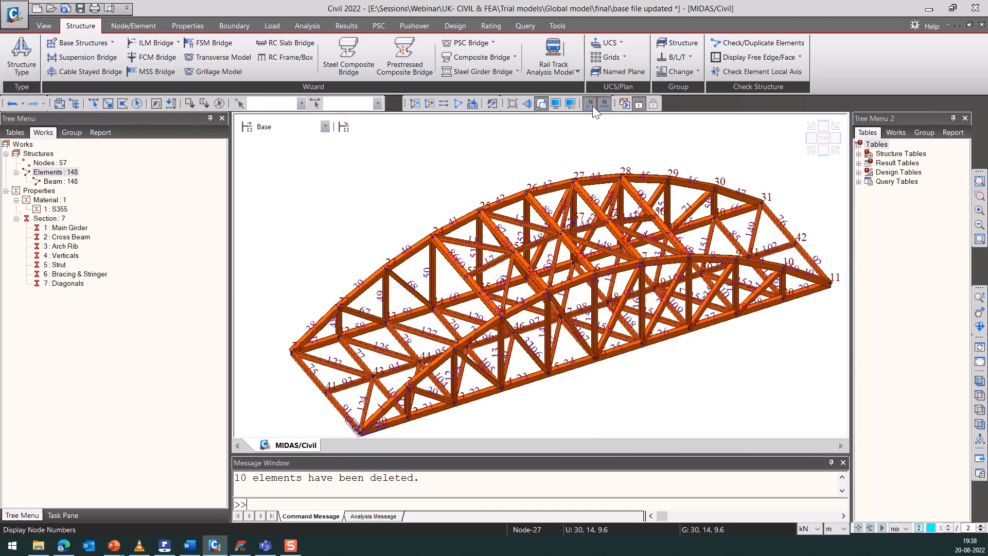
click(592, 105)
ctrl+middle_drag(727, 341, 711, 370)
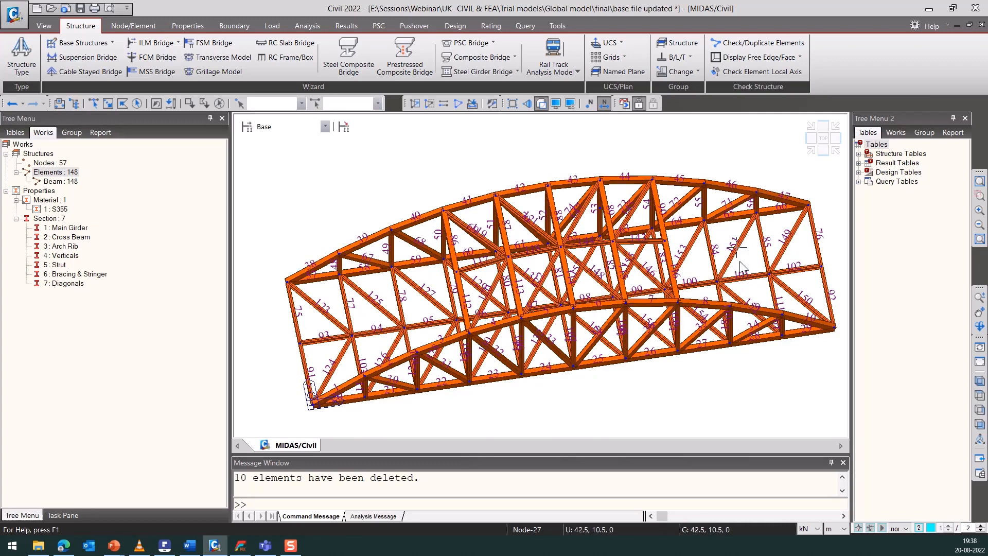
ctrl+middle_drag(750, 401, 762, 358)
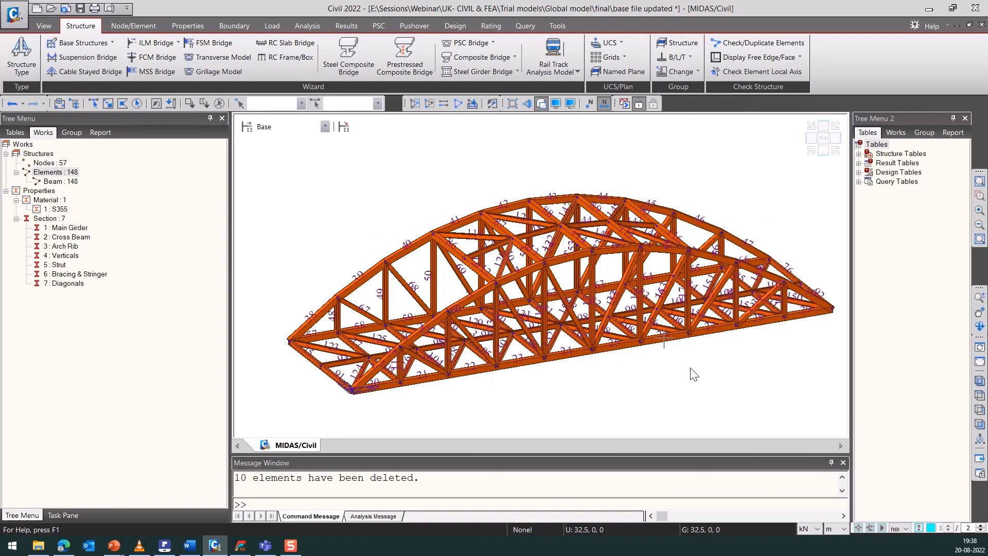
scroll(737, 370, down, 2)
ctrl+middle_drag(668, 360, 591, 378)
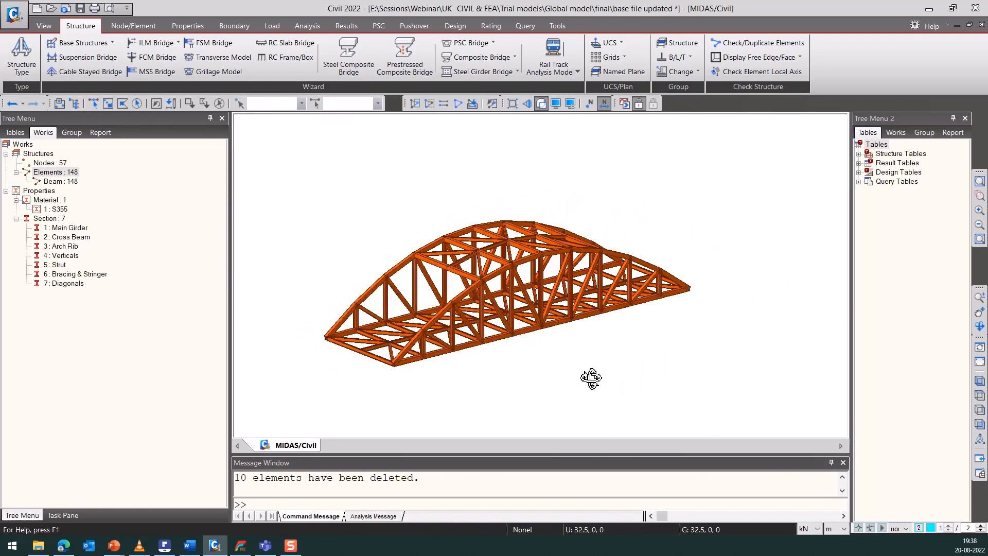
click(604, 104)
Turn off the rendered section view and add a support at node 1 with all translations (D-ALL) restrained.
click(315, 28)
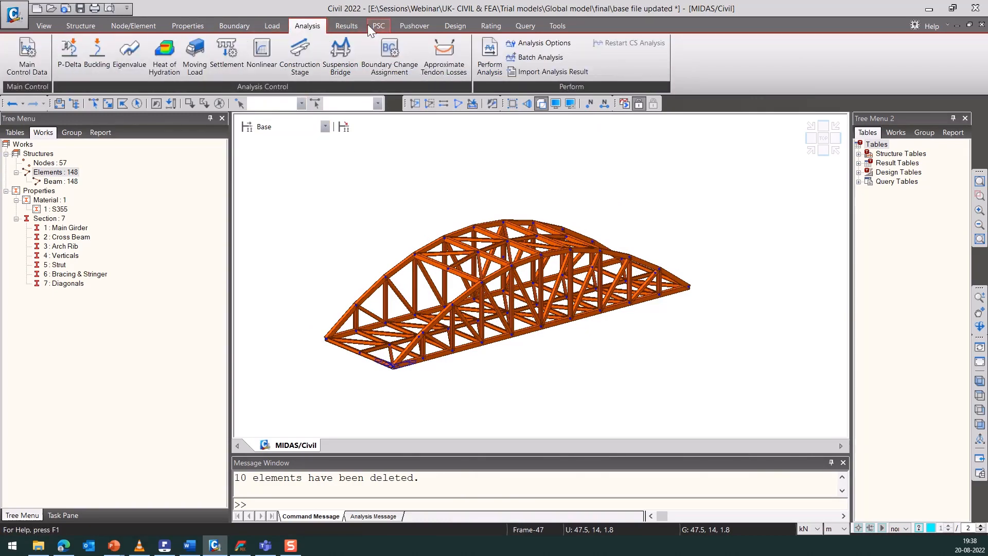
click(235, 26)
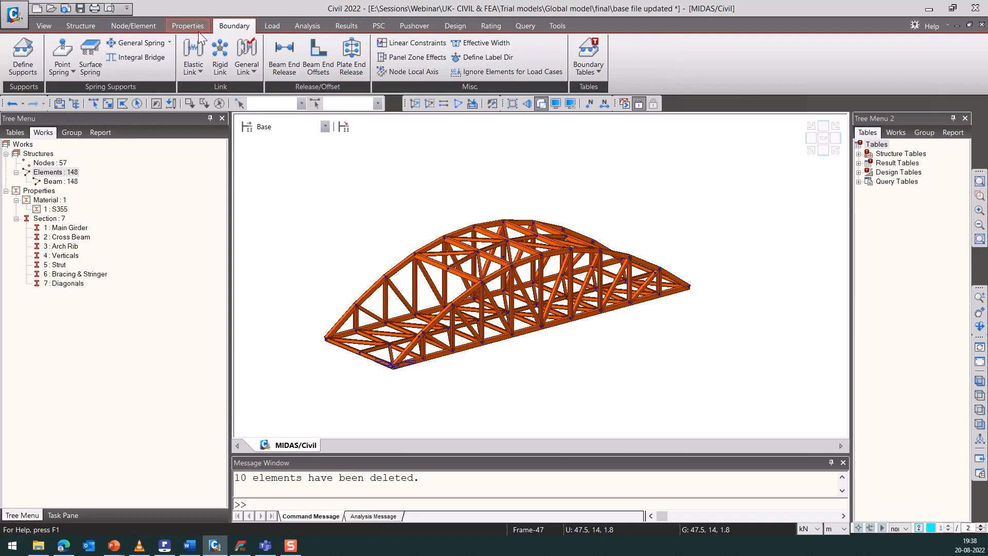
click(23, 54)
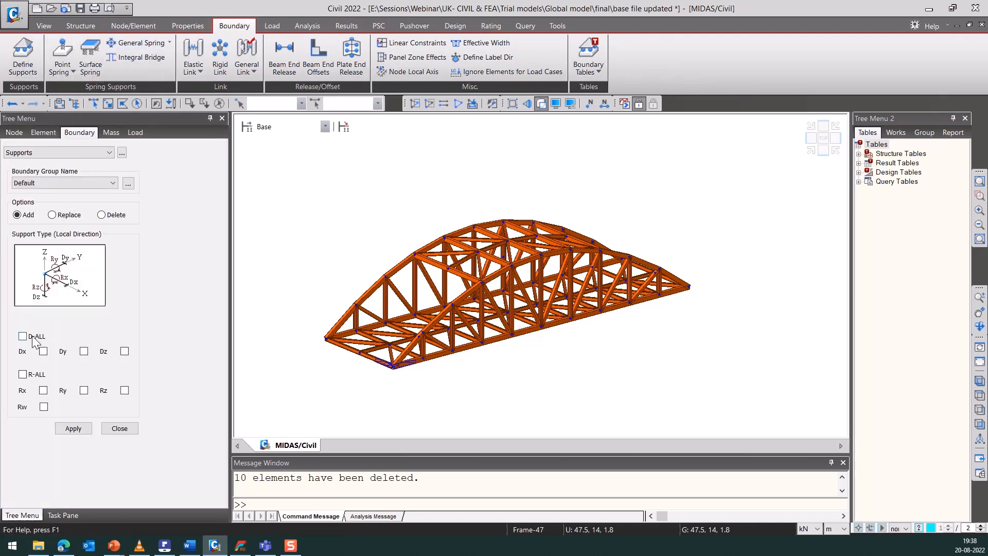
click(108, 104)
drag(387, 370, 397, 386)
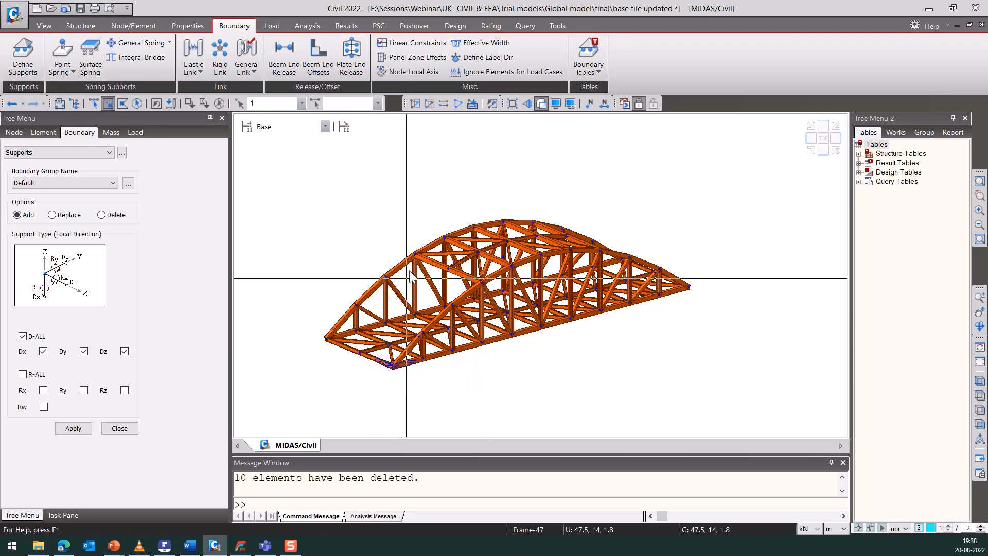
click(542, 105)
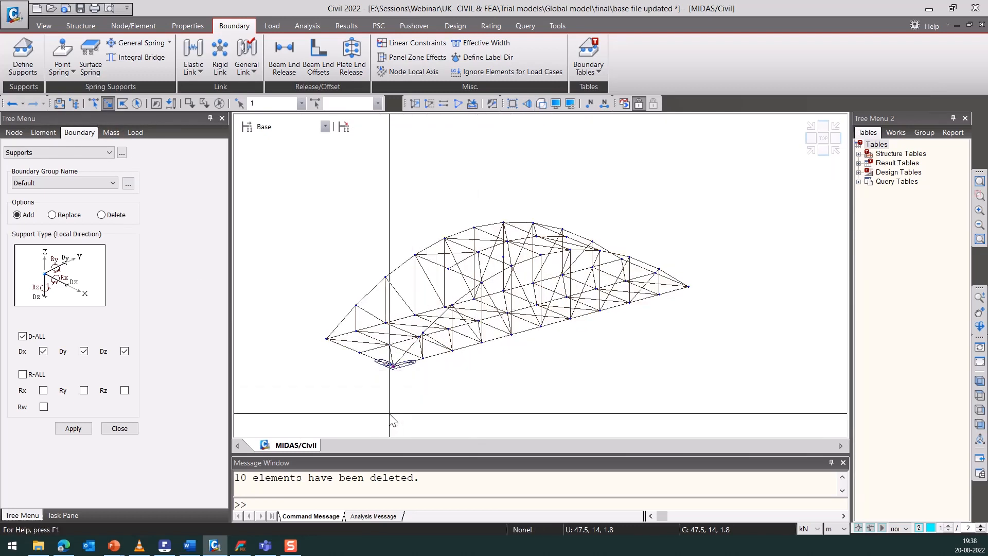
mouse_move(479, 418)
ctrl+middle_down()
mouse_move(432, 432)
mouse_move(446, 415)
mouse_move(461, 417)
ctrl+middle_up()
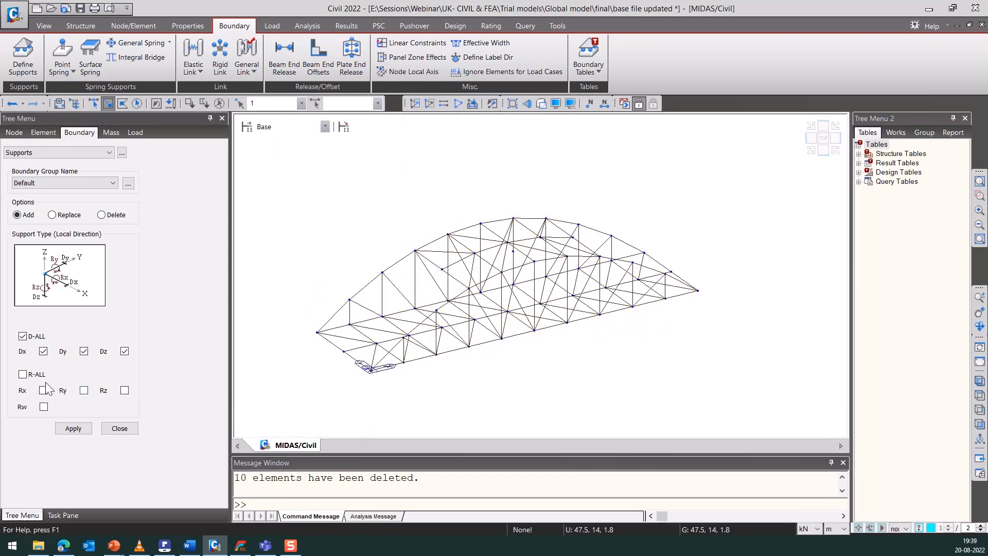
click(88, 432)
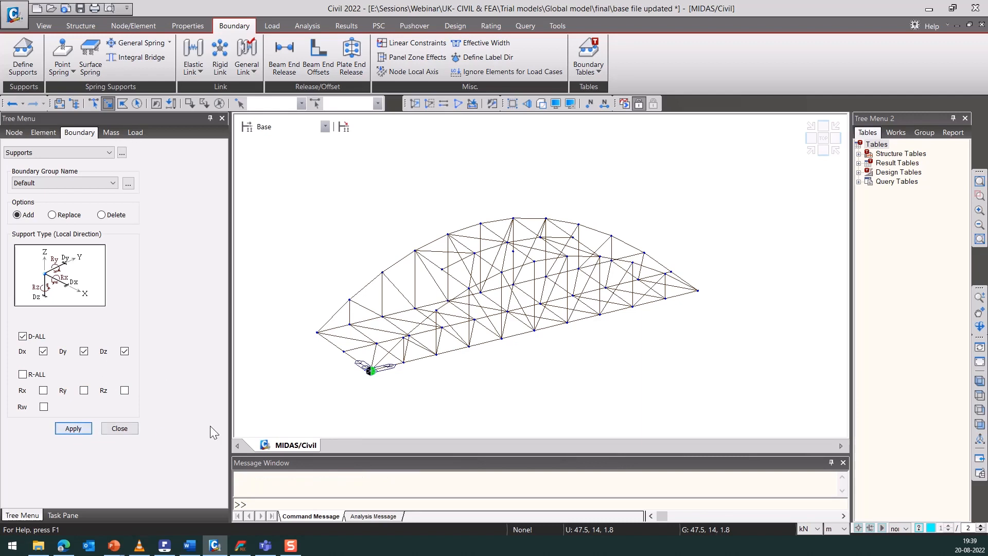
Add a support at node 21 restraining Dx and Dz, and one at node 11 restraining Dy and Dz.
click(317, 333)
click(74, 428)
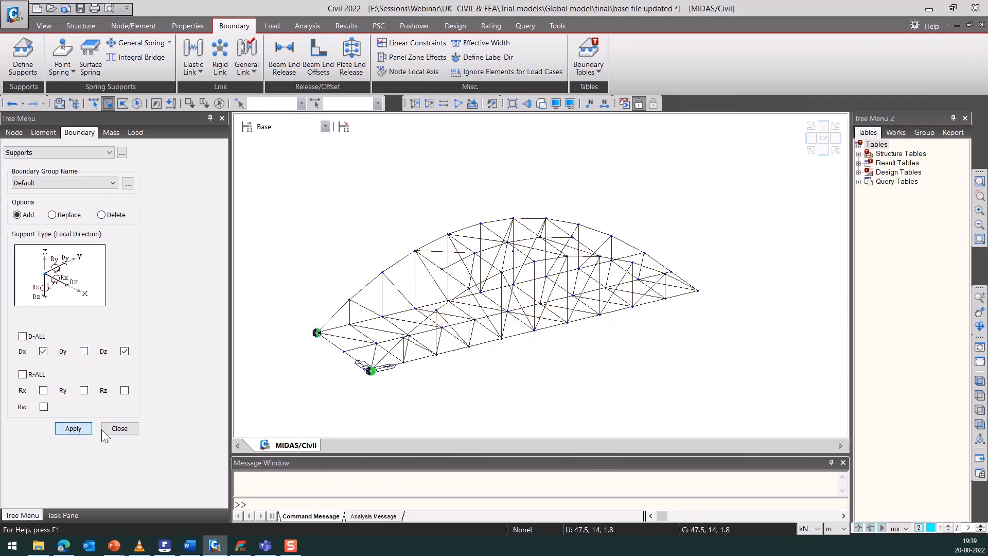
click(699, 292)
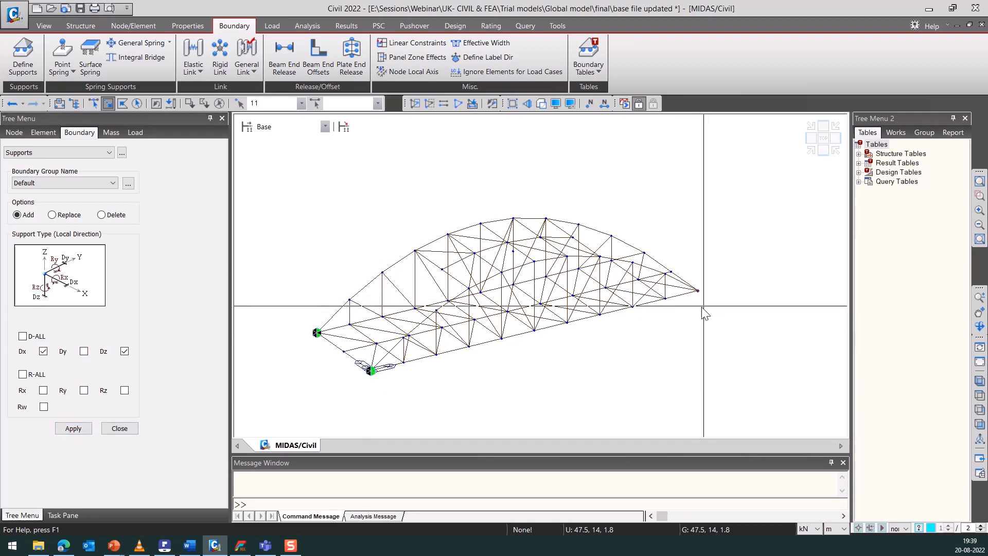
click(44, 352)
click(84, 351)
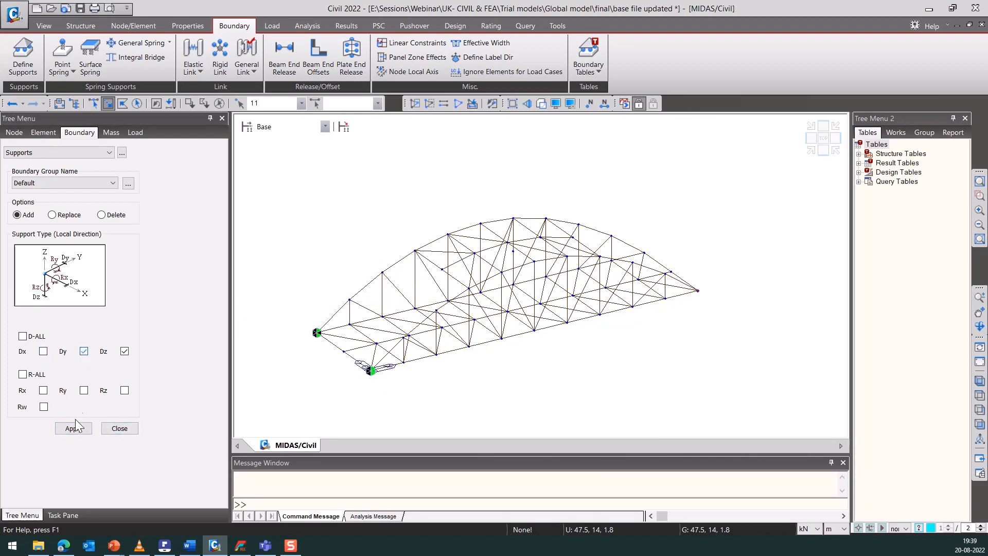
click(77, 432)
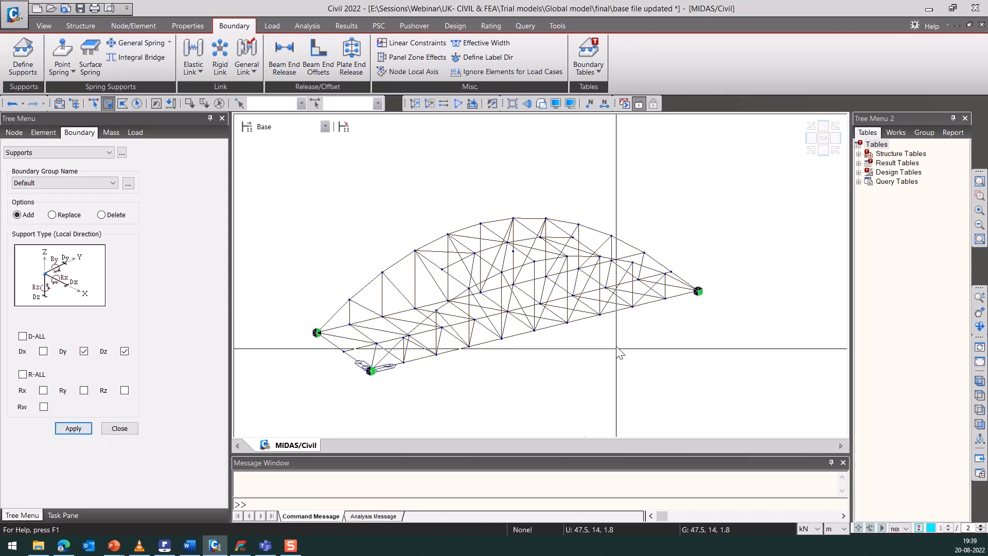
Add a support at node 31 restraining only Dz and finish defining supports.
click(646, 253)
click(44, 351)
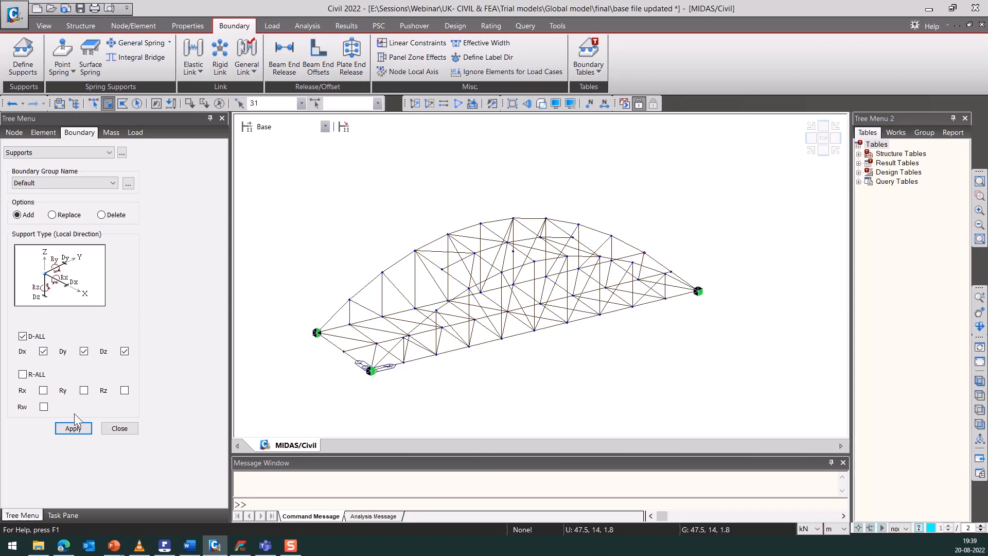
click(44, 351)
click(84, 351)
click(73, 428)
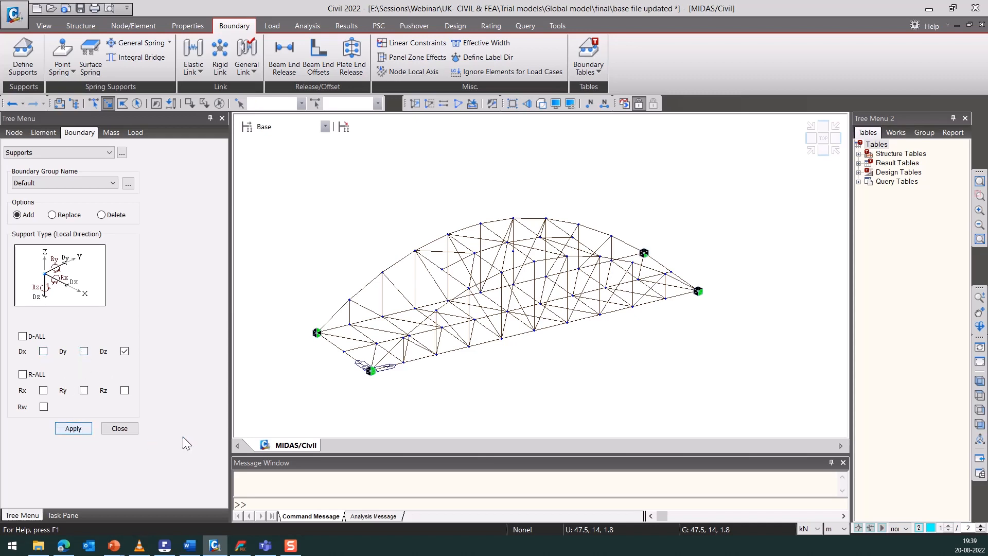
click(109, 430)
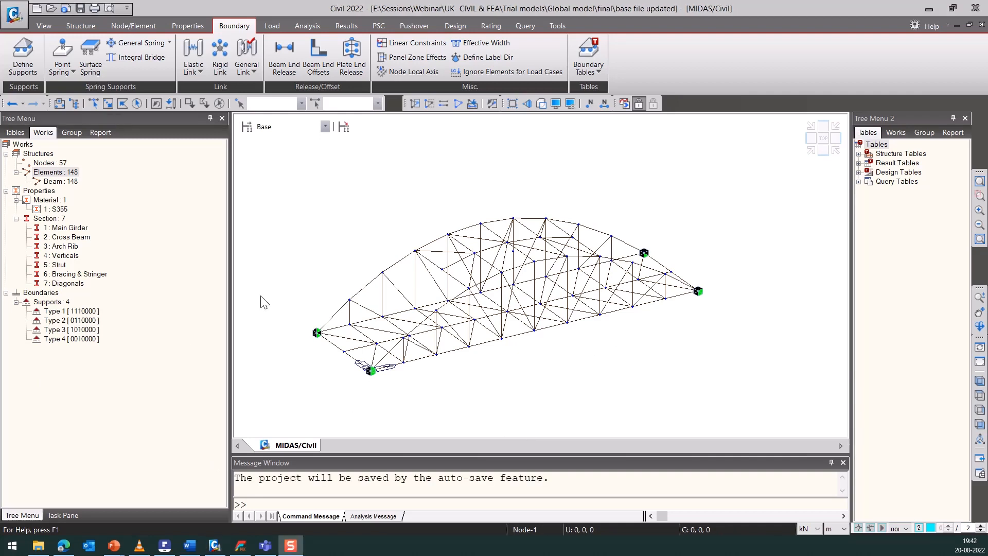
Create two static load cases named Dead and Side Walk, both of type Dead Load (D).
click(272, 26)
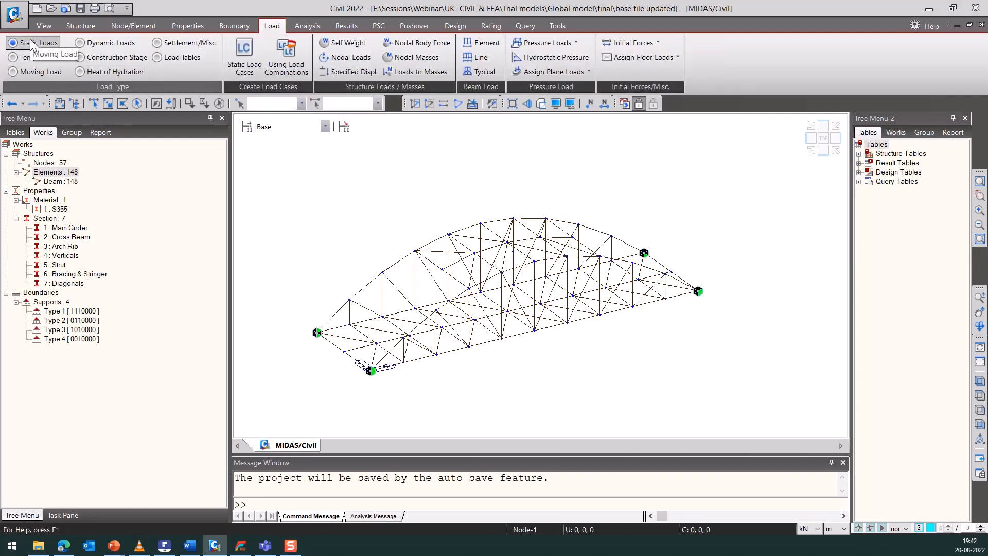
click(248, 64)
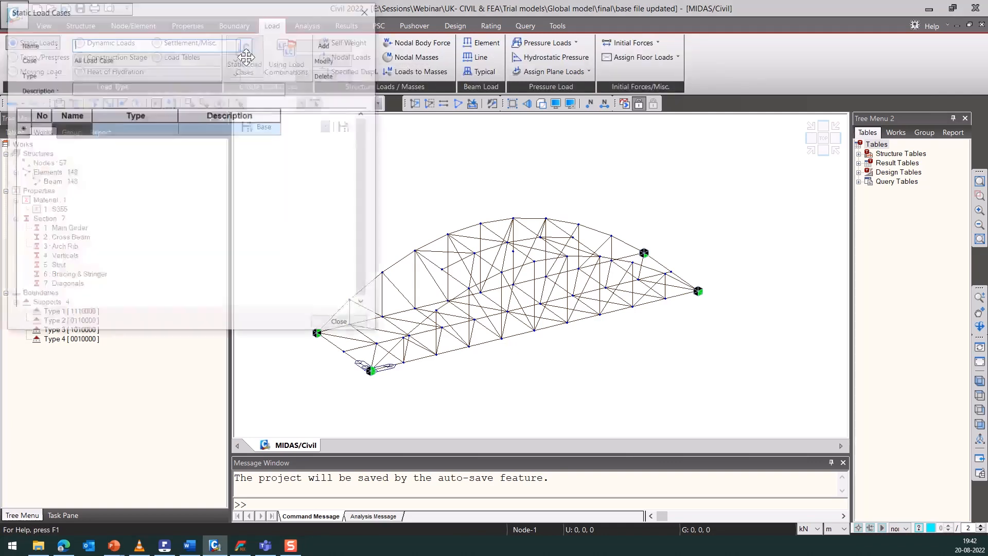
drag(180, 20, 349, 29)
click(295, 52)
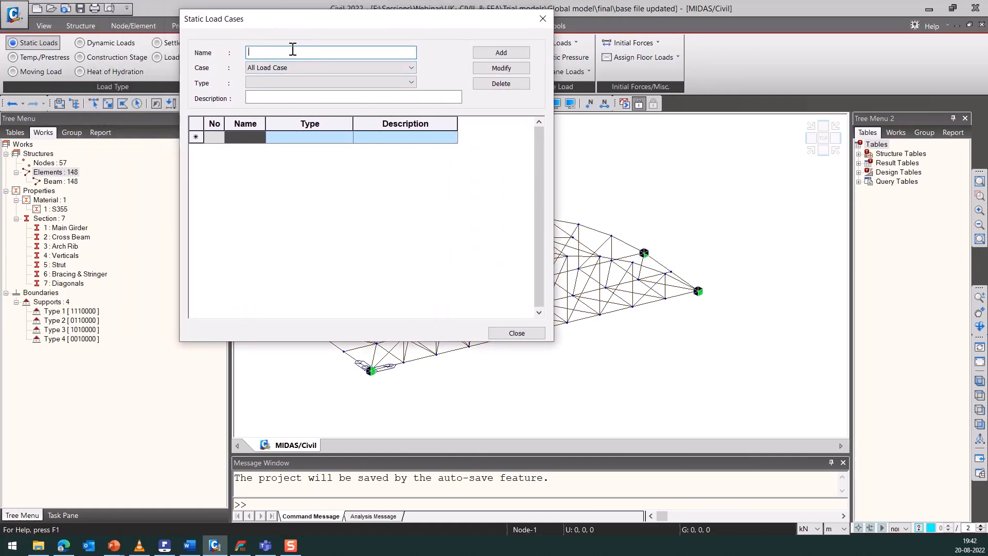
text(Dead)
click(309, 83)
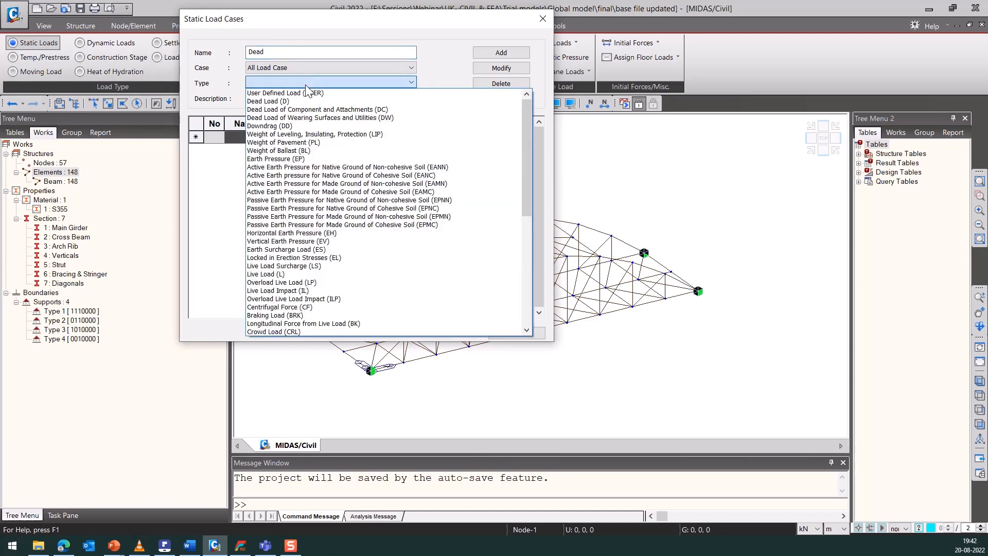
click(309, 101)
click(502, 53)
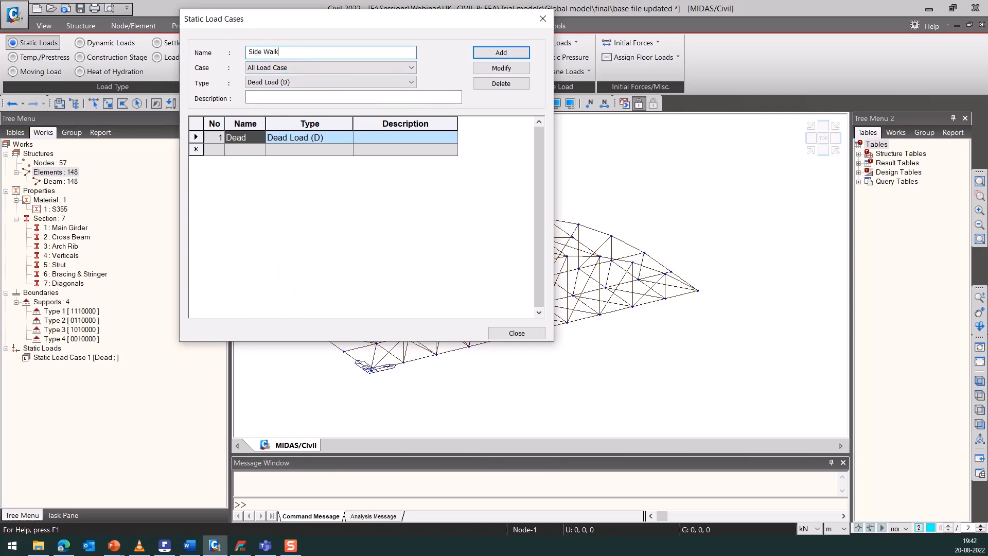
click(497, 51)
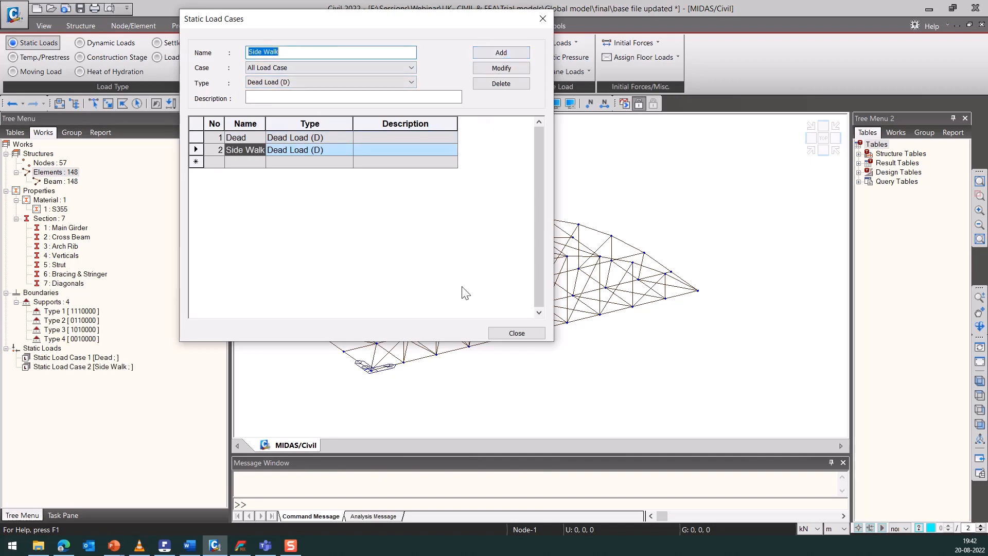
click(501, 334)
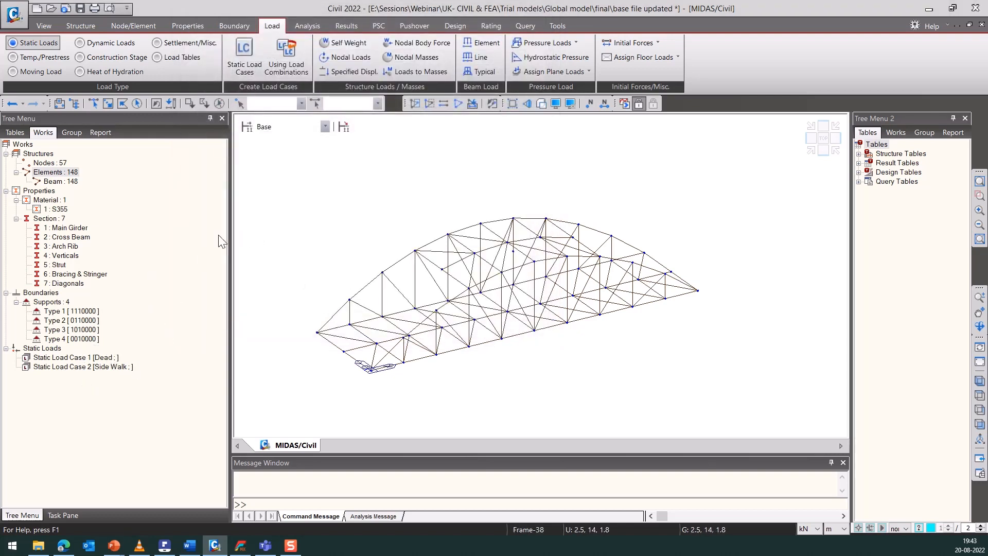
Set up a uniform element beam load of -90 kN/m in Global Z for the Dead load case.
click(486, 43)
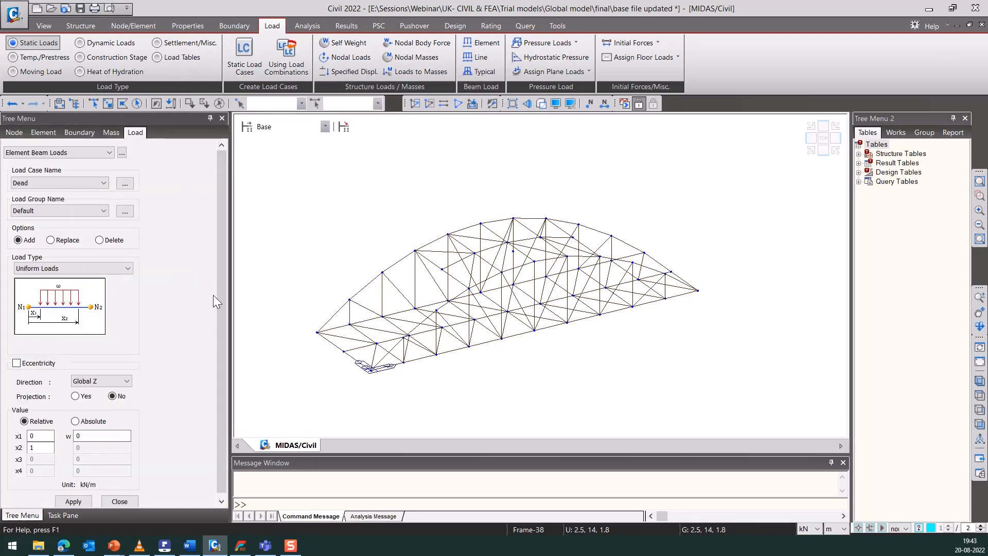
scroll(222, 307, down, 1)
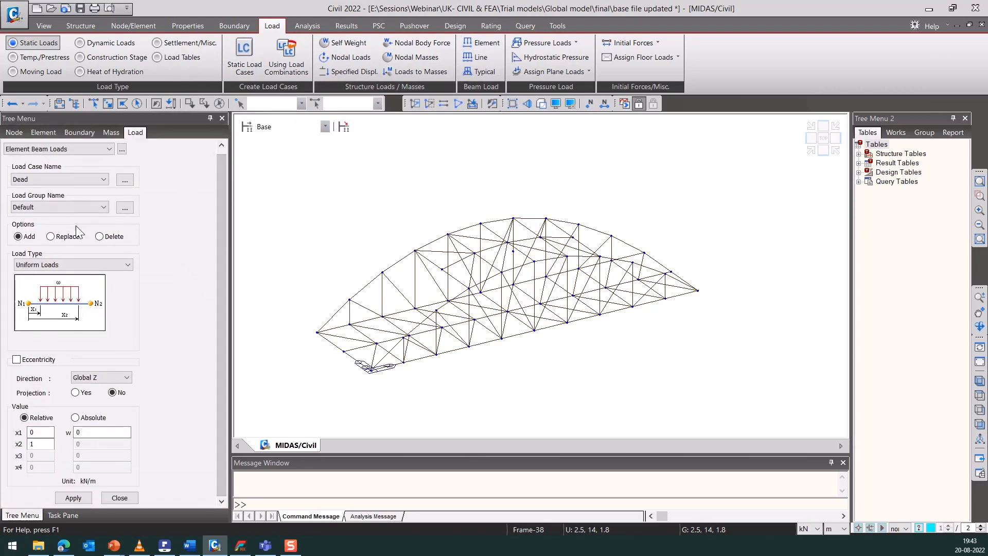
click(77, 178)
click(78, 179)
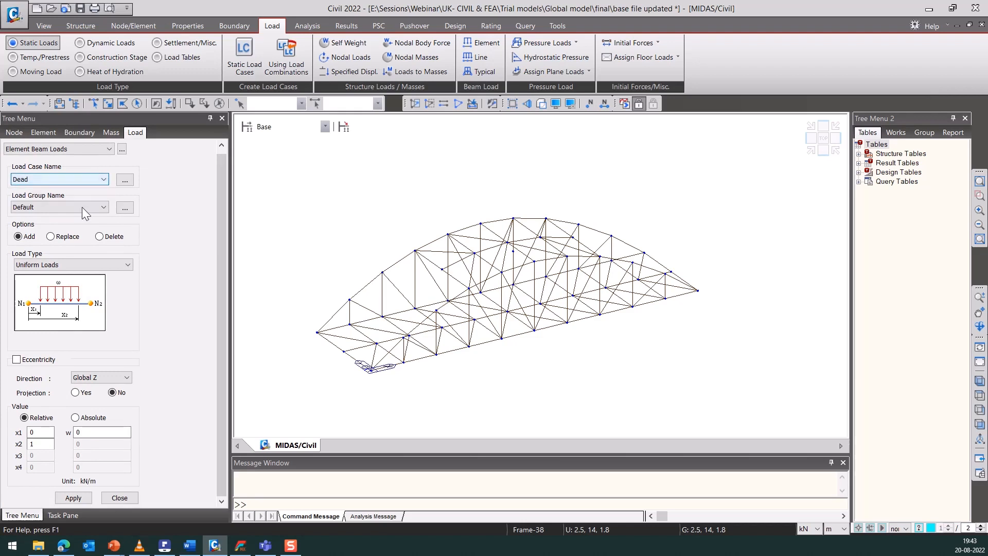
drag(102, 437, 74, 437)
text(-9)
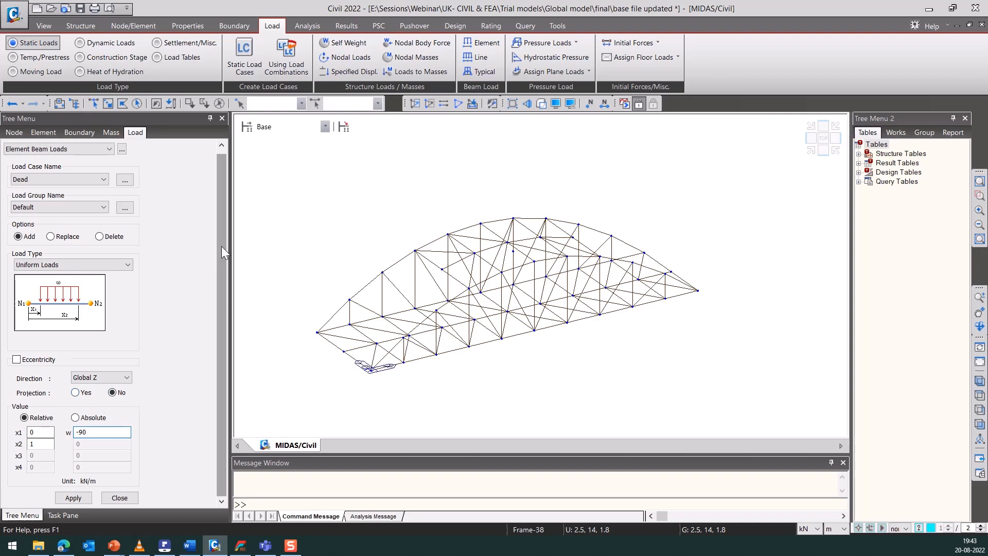
Select all elements with the Main Girder section and assign the Dead beam load to them.
click(318, 104)
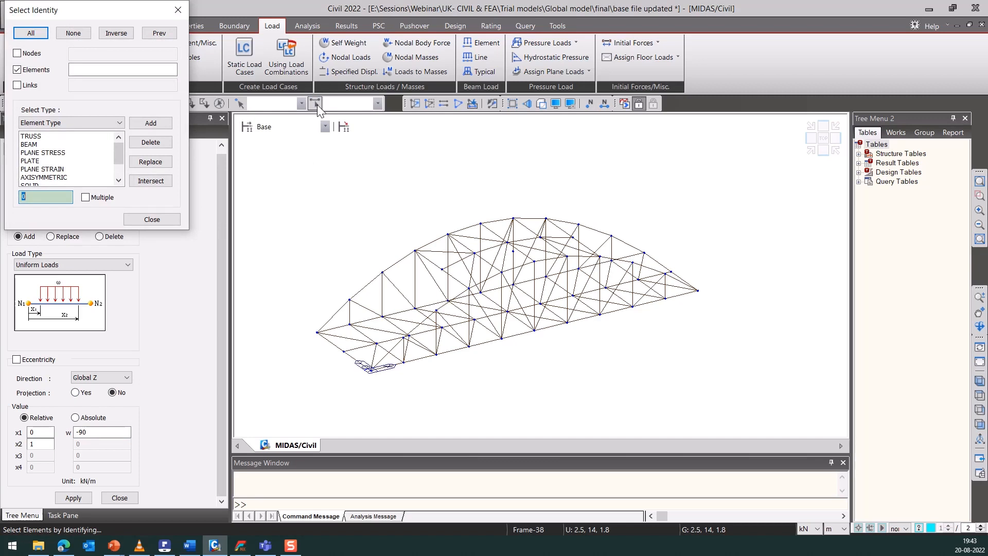
drag(119, 18, 353, 22)
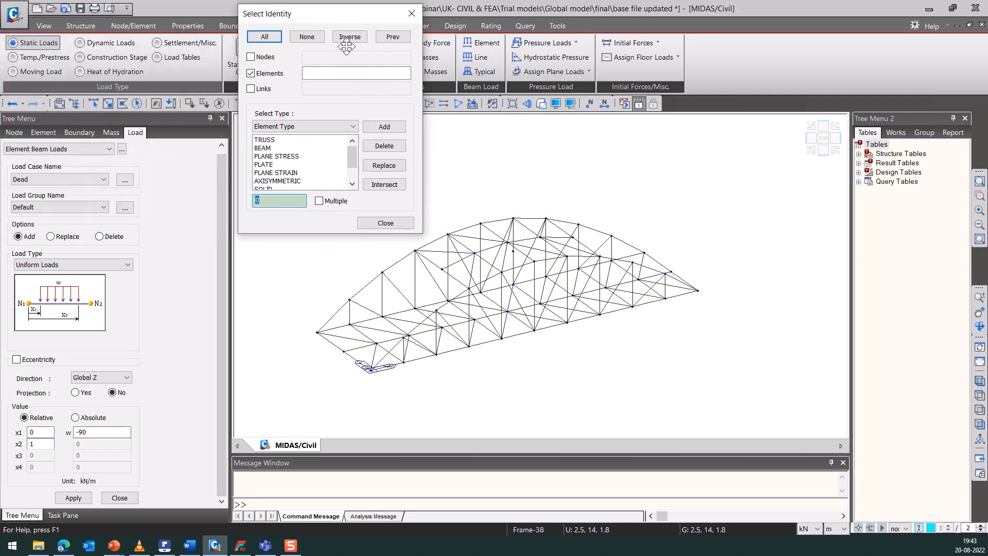
click(298, 124)
click(288, 149)
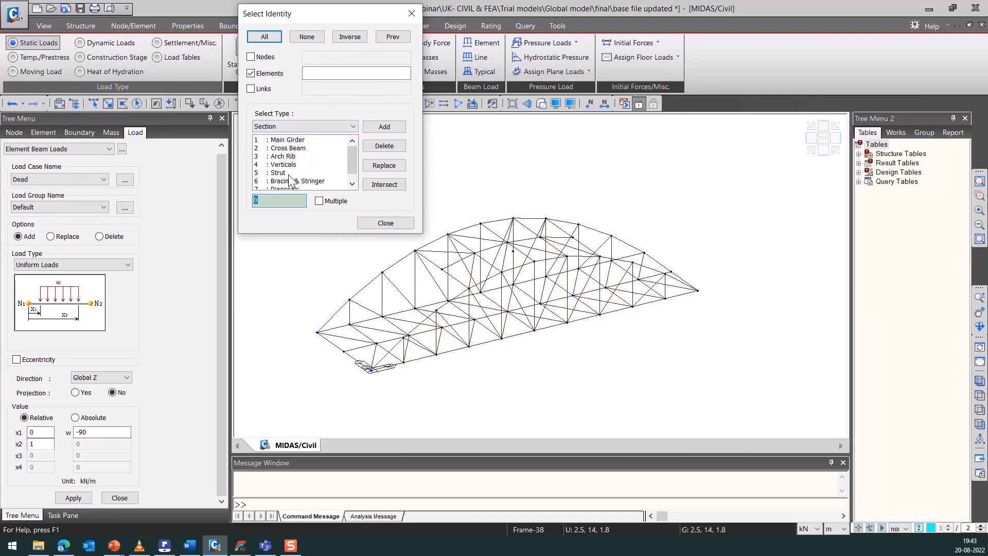
click(295, 141)
click(383, 127)
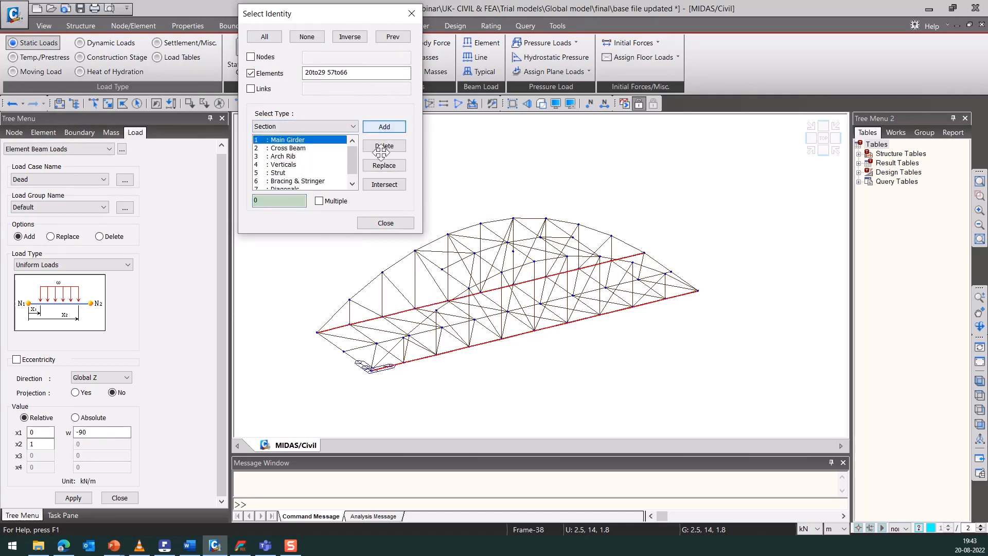
click(74, 497)
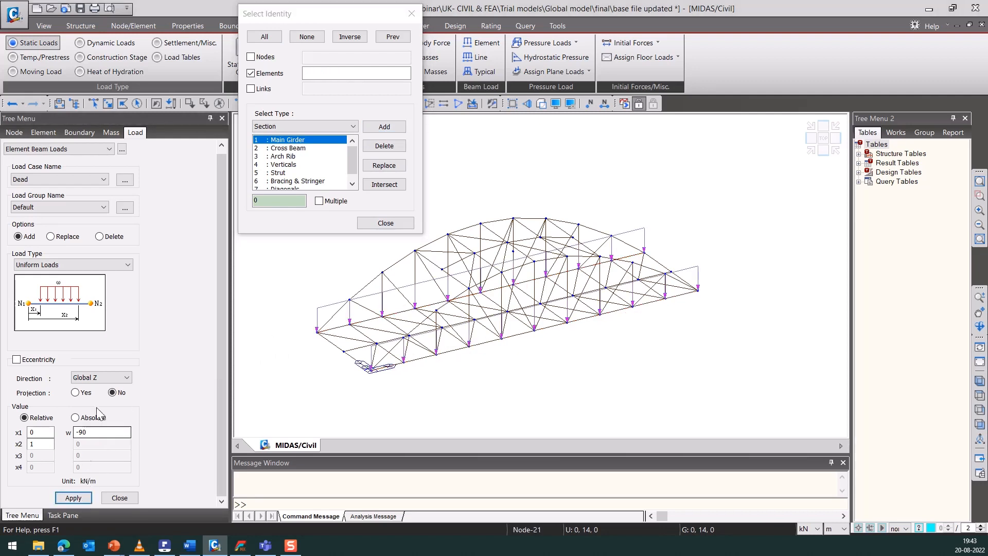
click(119, 498)
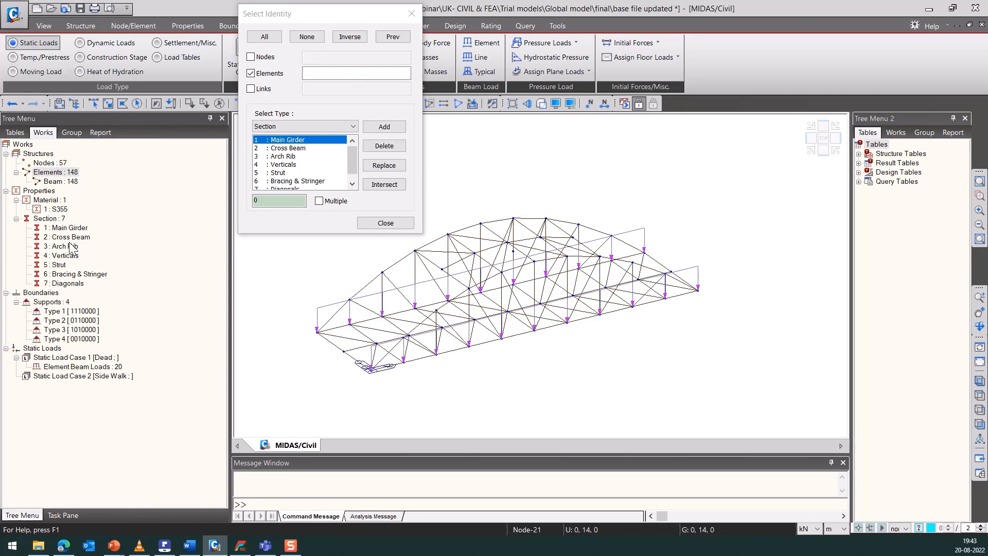
Assign a uniform element beam load of -6 kN/m to all Main Girder elements under the Side Walk load case.
drag(282, 12, 280, 59)
click(482, 44)
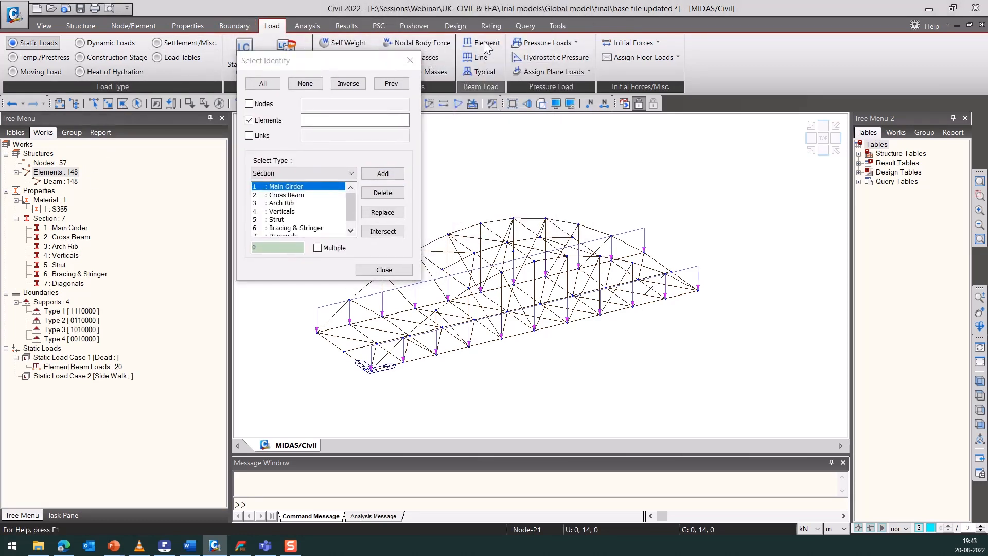
click(54, 185)
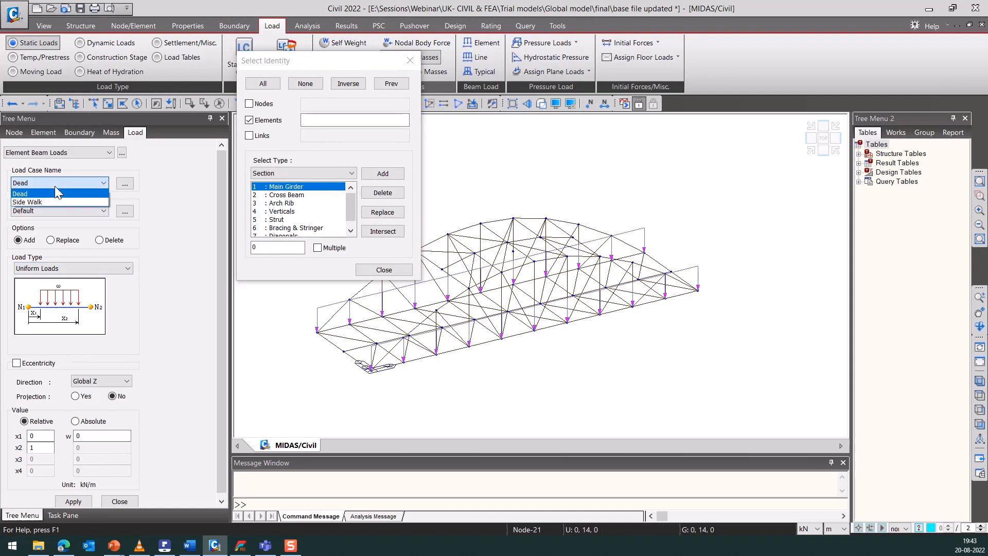
click(51, 203)
double_click(98, 436)
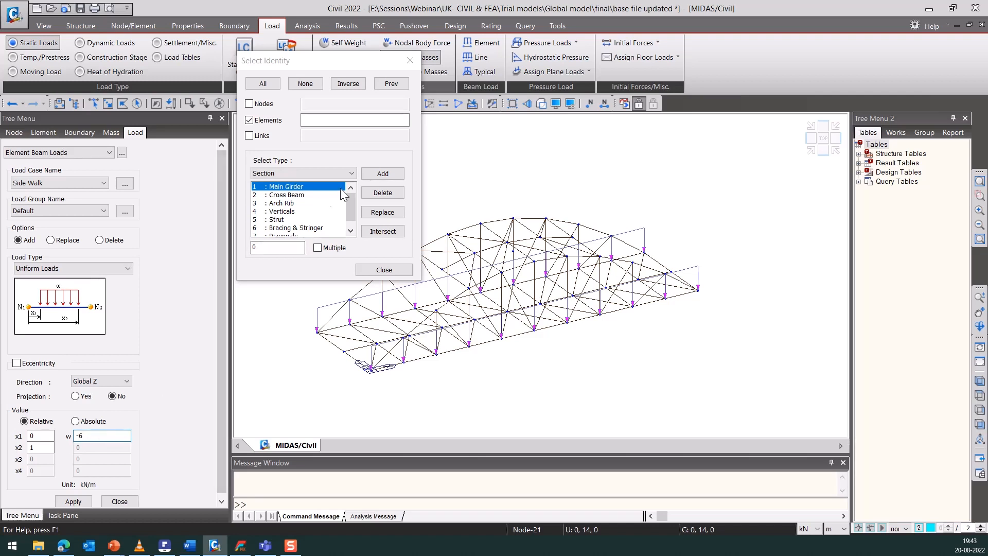
click(372, 175)
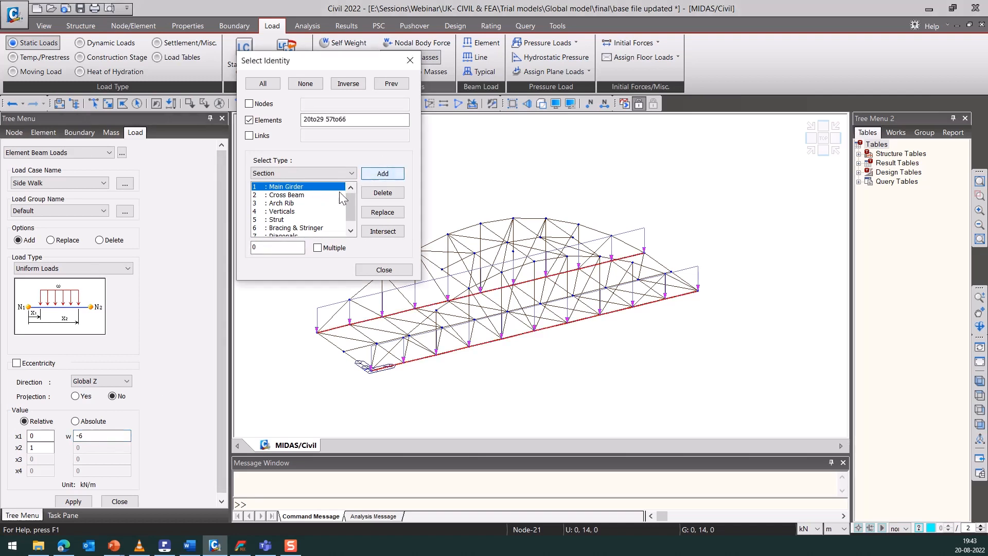
click(85, 502)
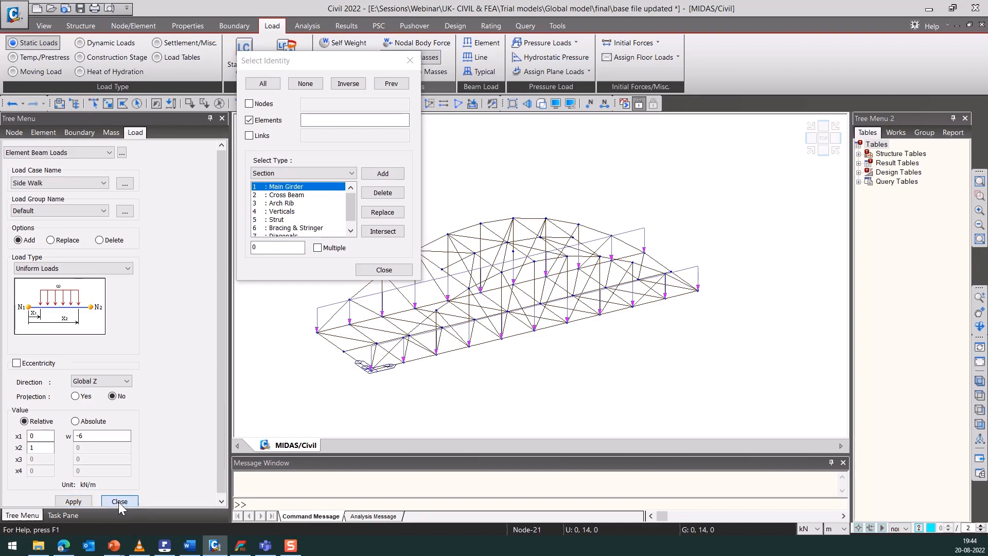
click(119, 502)
click(384, 270)
Display the element beam loads of the Dead and Side Walk load cases on the model to check them.
right_click(62, 367)
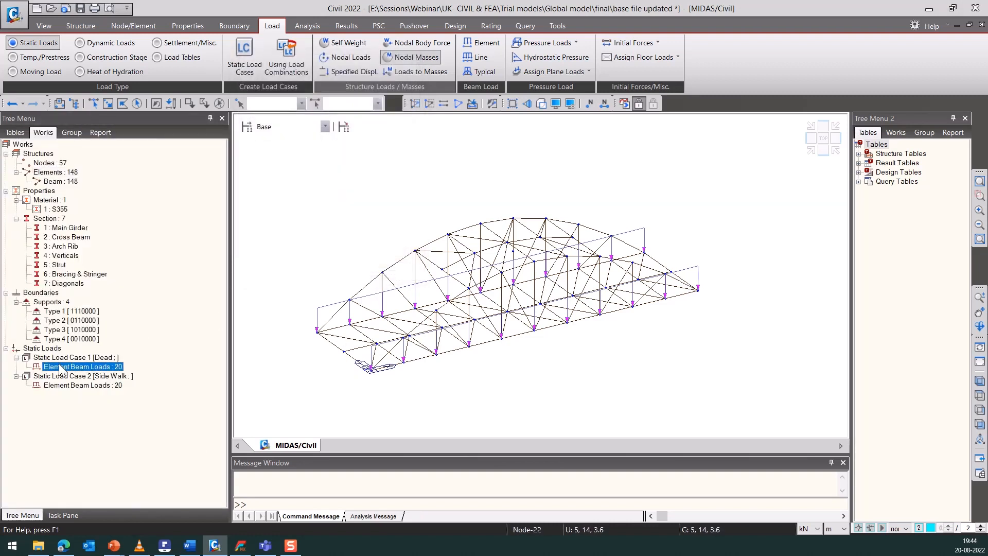
click(88, 386)
right_click(83, 385)
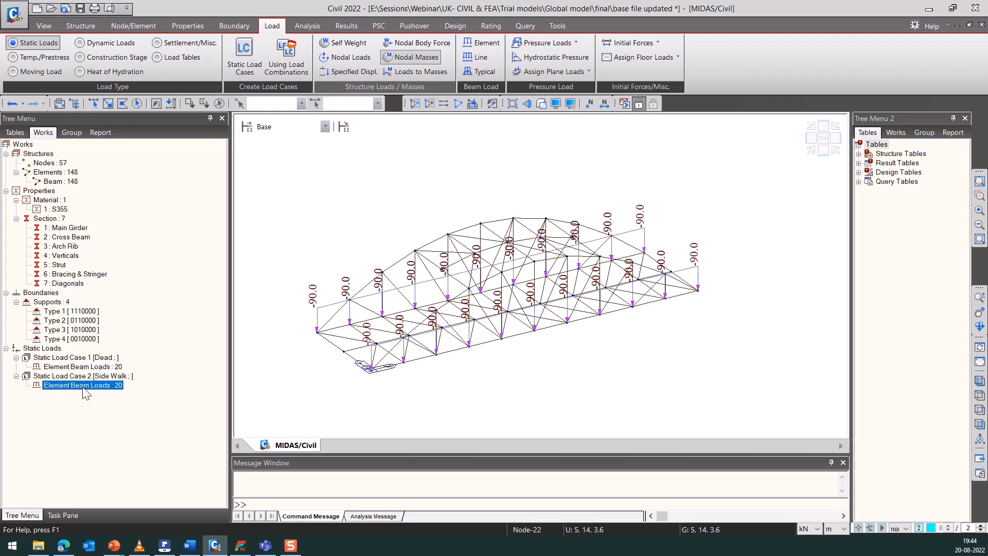
click(118, 410)
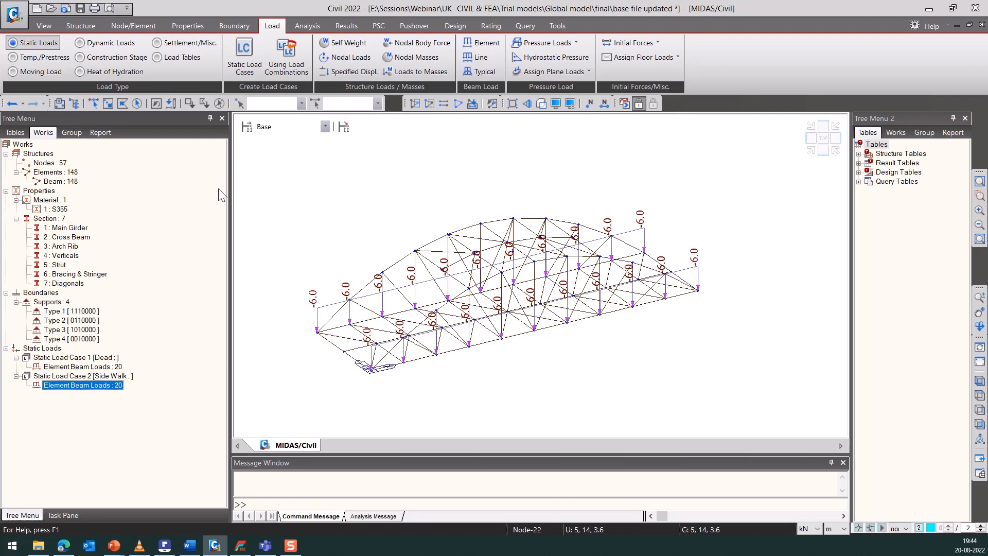
Set the moving load code to EUROCODE.
click(52, 72)
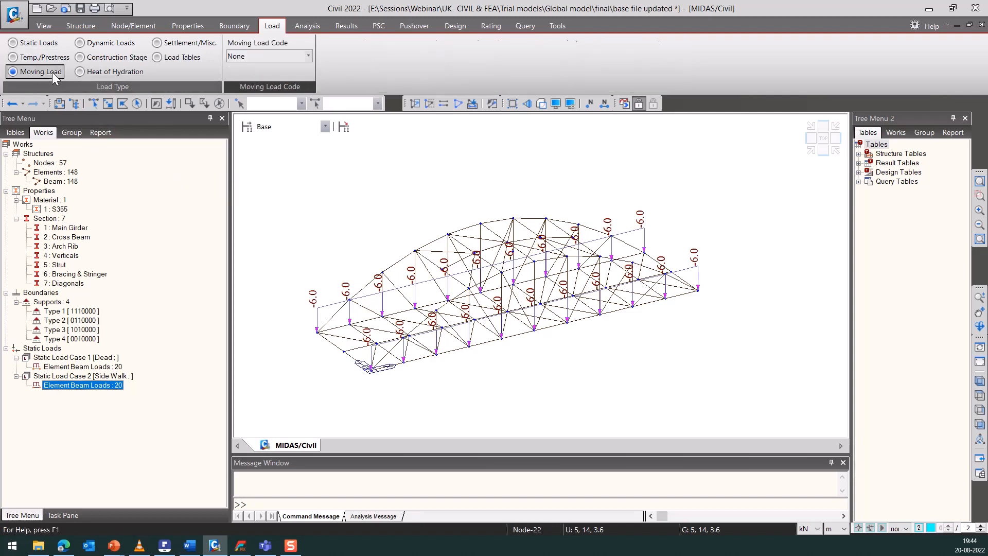
click(292, 58)
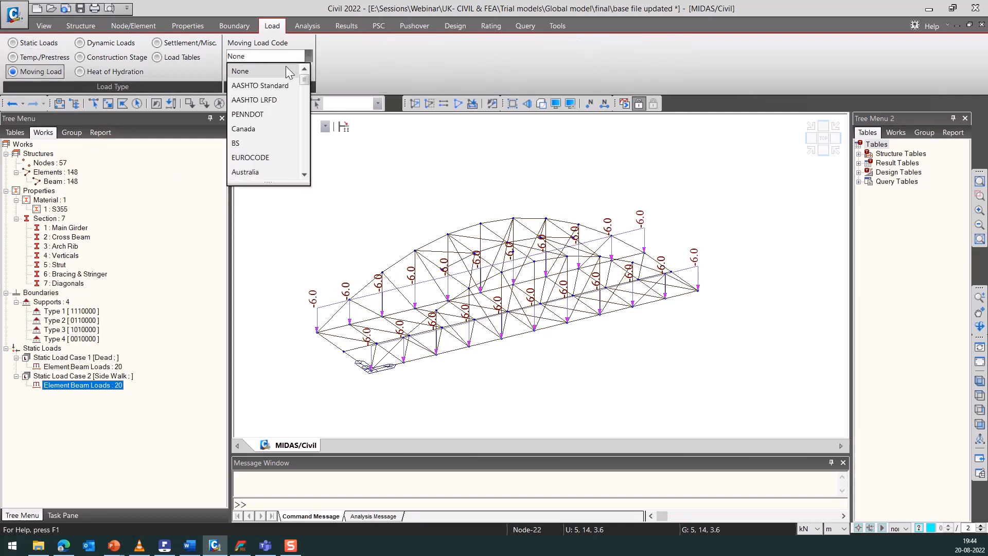
scroll(277, 135, down, 1)
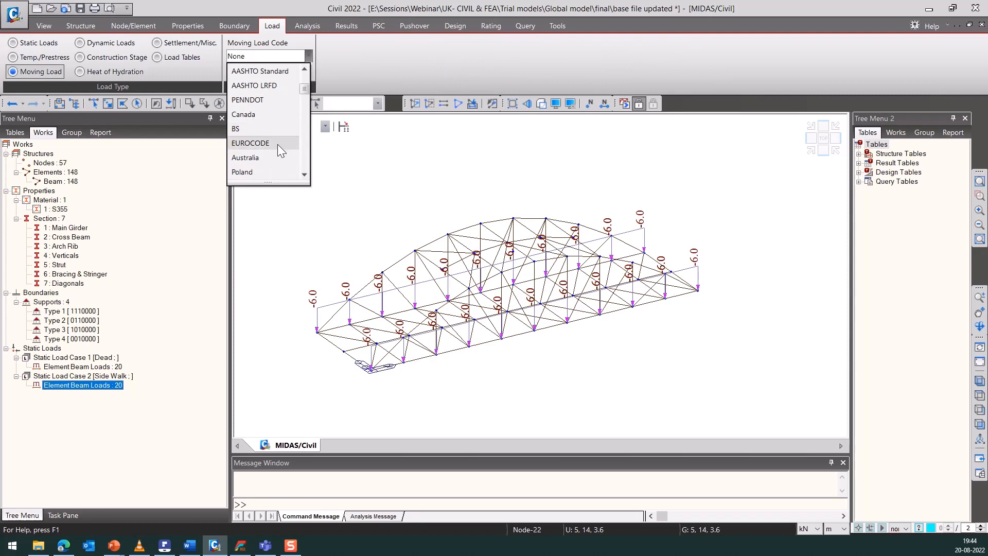
click(277, 144)
click(342, 70)
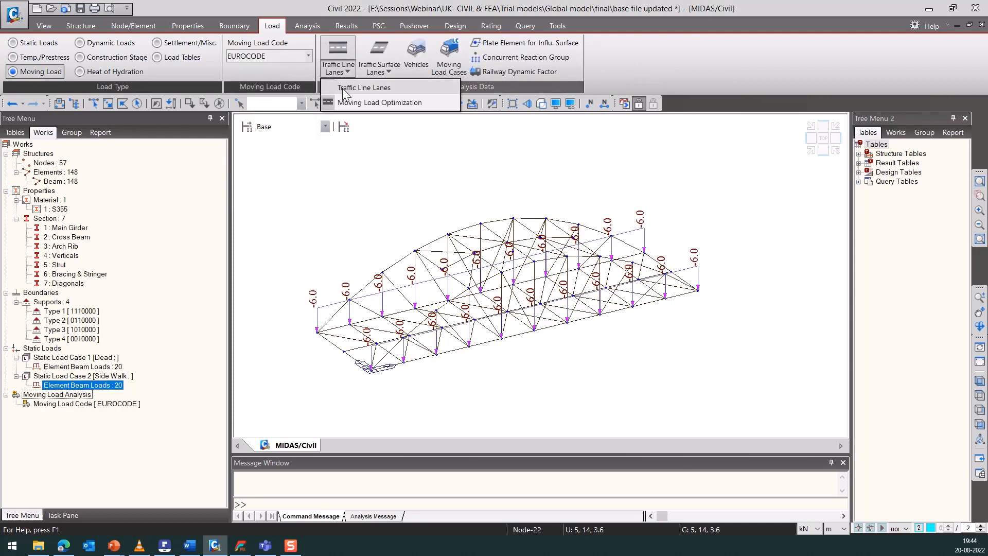
click(343, 88)
click(148, 33)
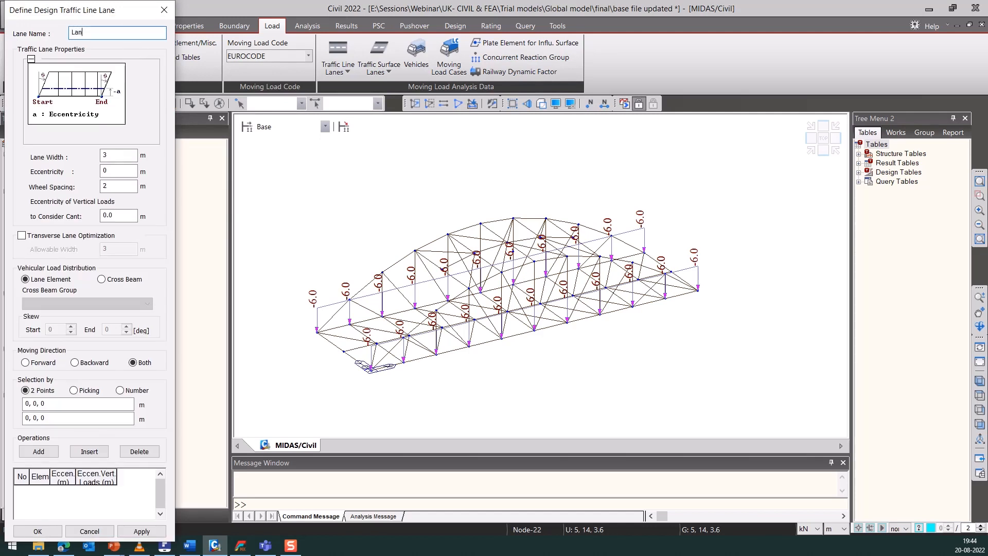
text(Lane1)
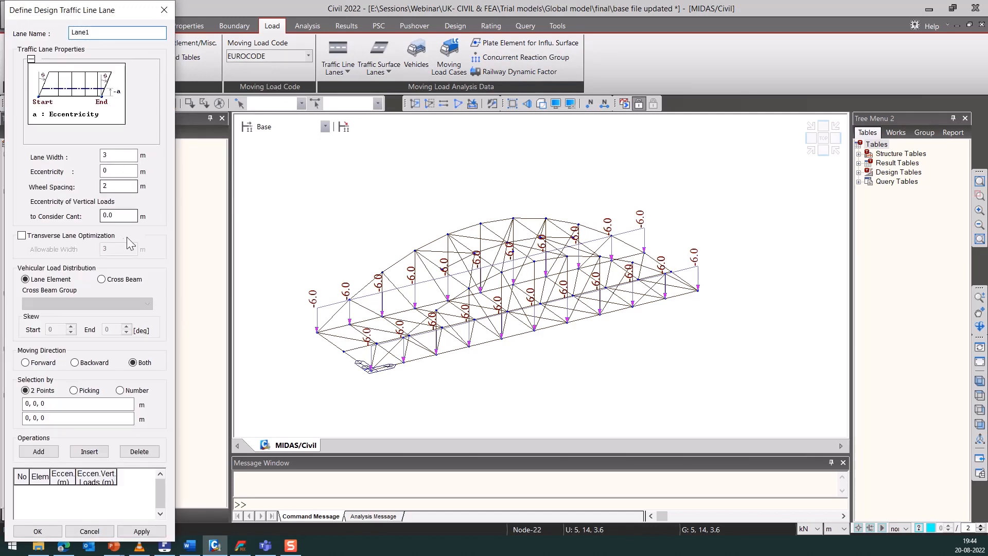
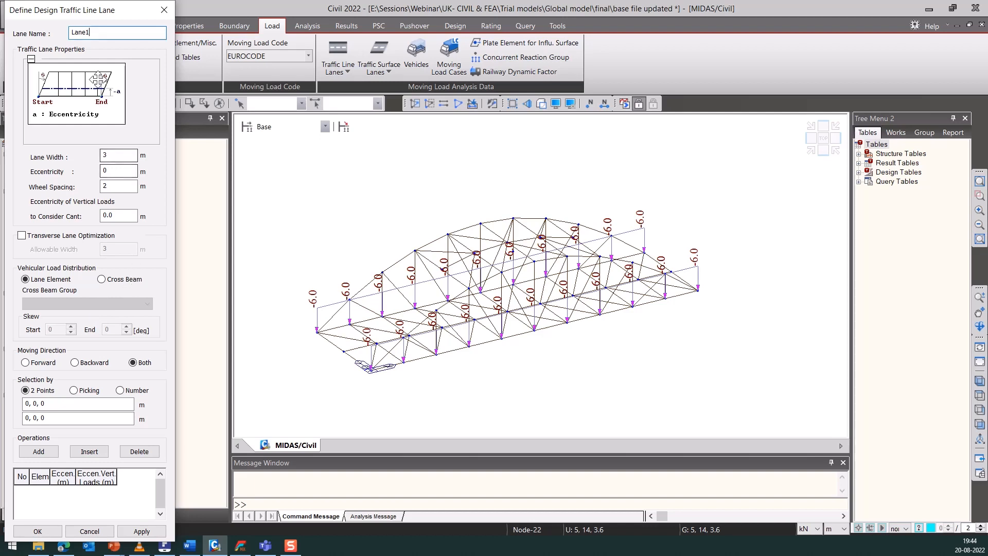
drag(139, 16, 288, 22)
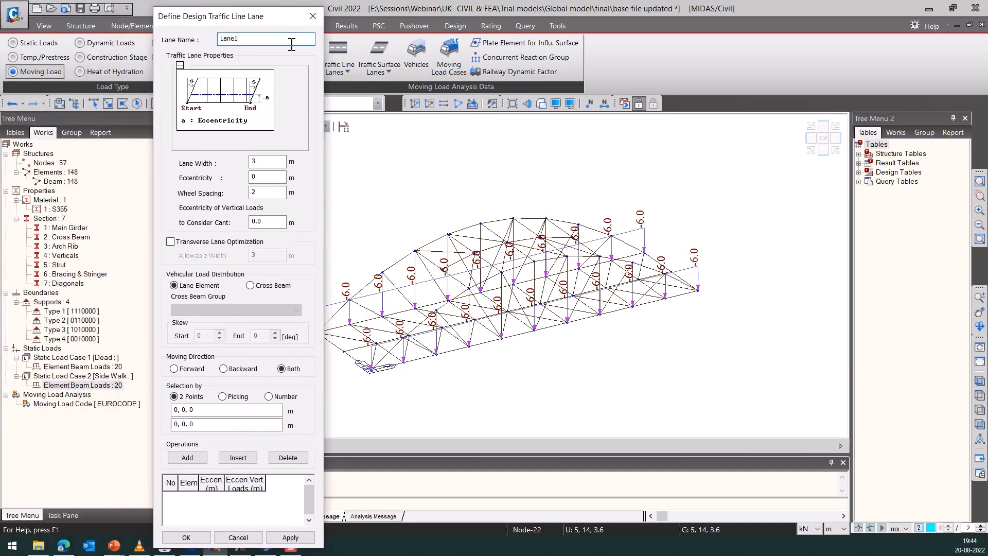
click(312, 16)
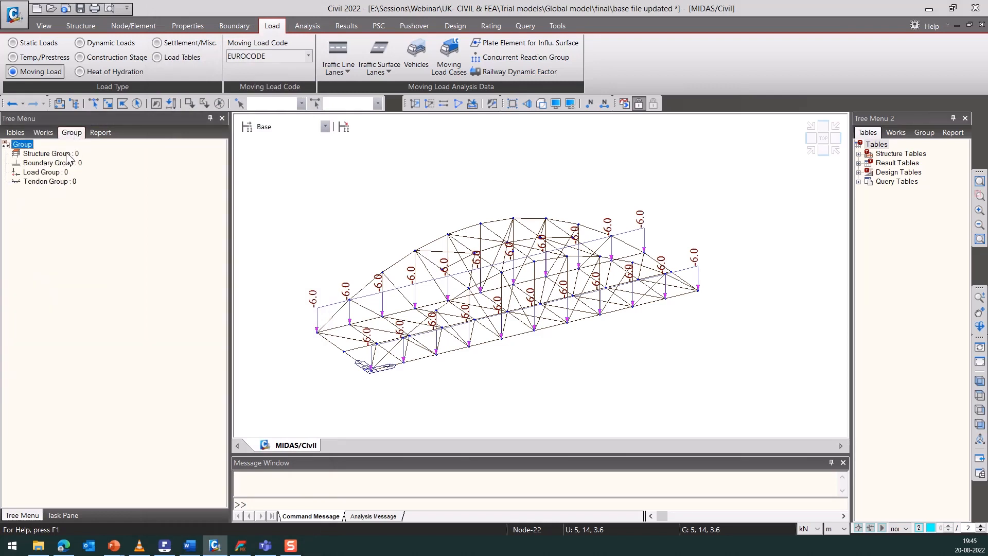
Create a new structure group named Cross beam.
right_click(67, 153)
click(88, 161)
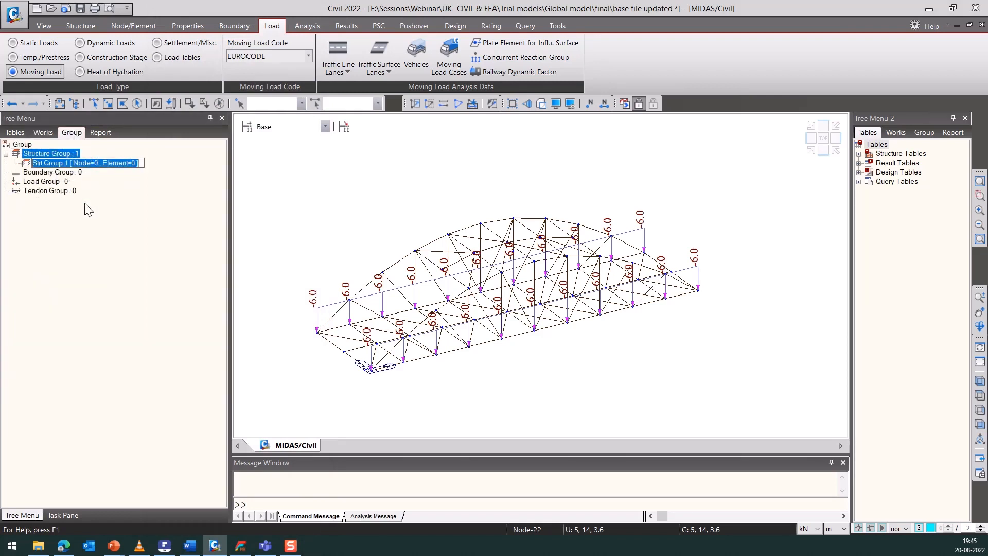
text(Cross beam)
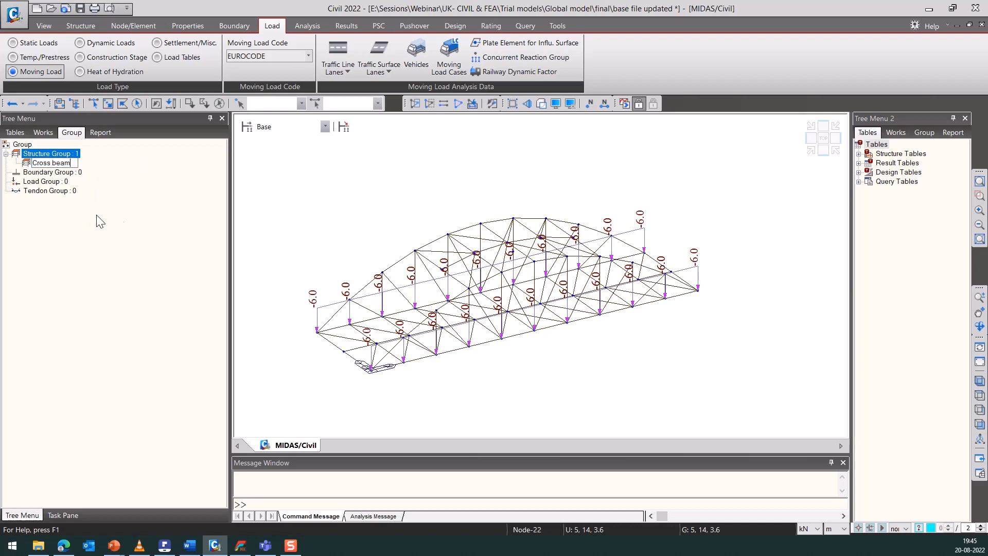
key(Return)
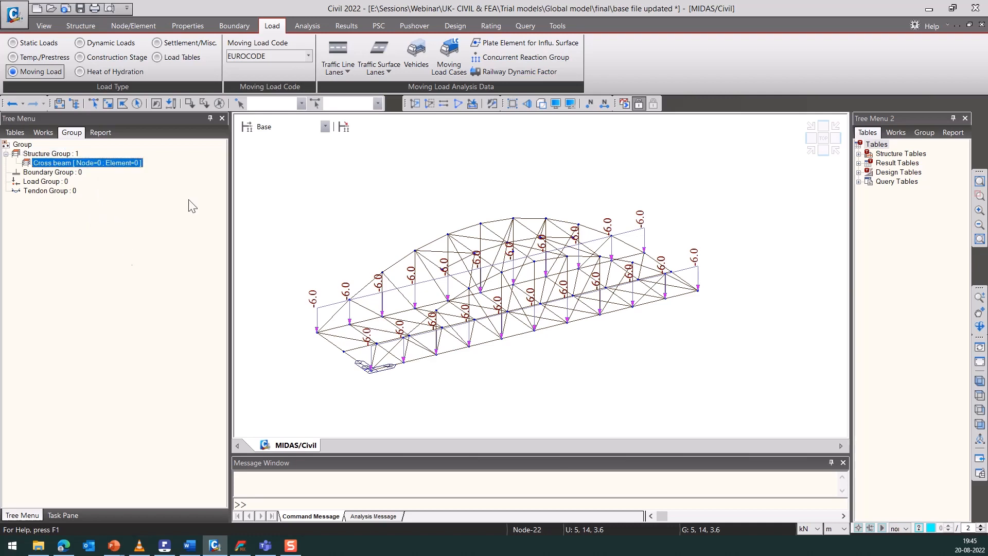
Select all elements with the Cross Beam section and assign them to the Cross beam structure group.
click(315, 103)
click(293, 173)
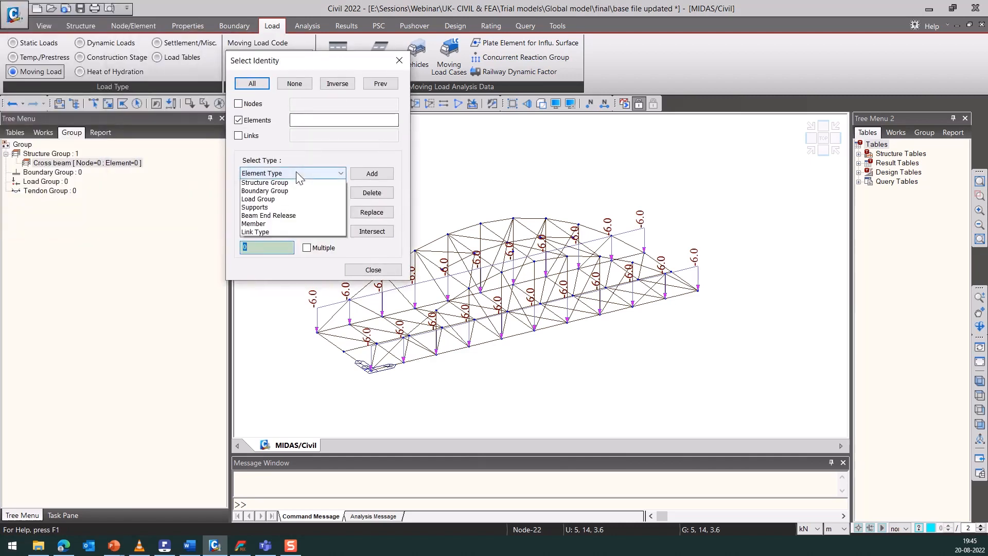
click(273, 195)
click(284, 195)
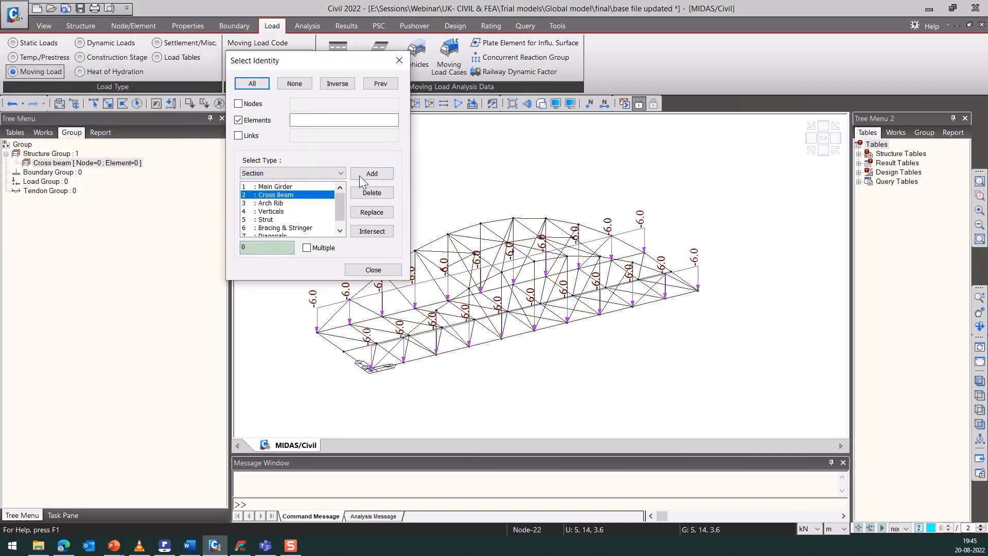
click(371, 174)
drag(89, 165, 268, 360)
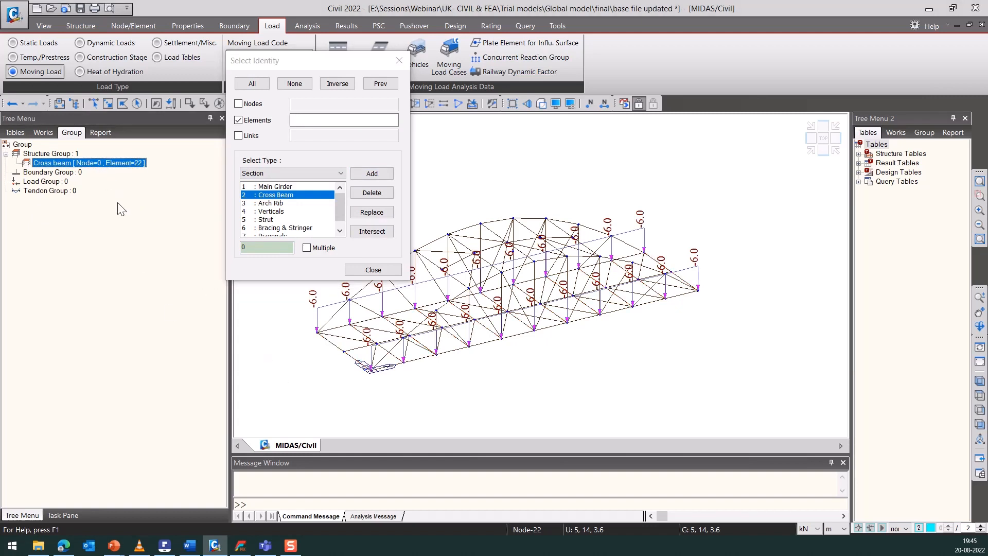
click(373, 270)
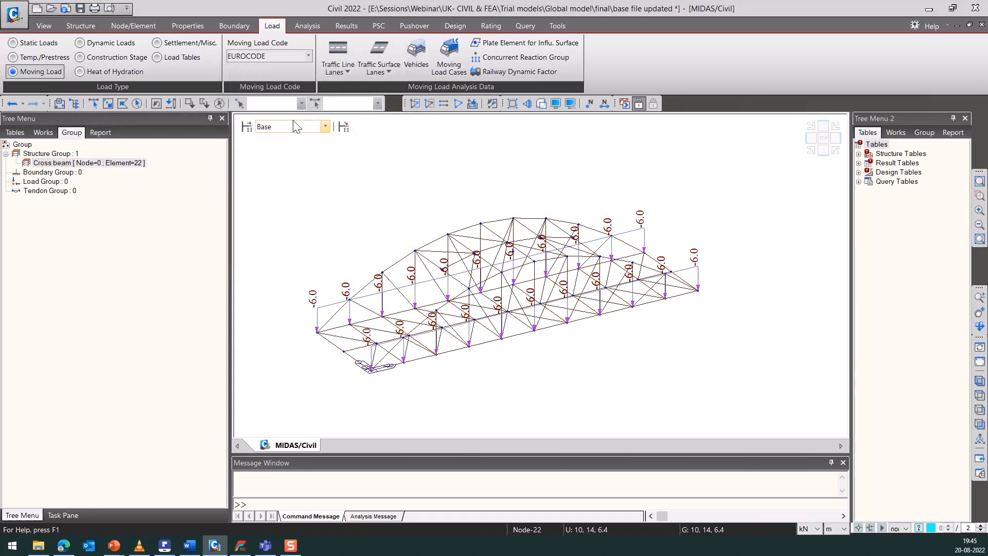
Start a traffic line lane named Lane1 with 3 m lane width, 0 m eccentricity and 2 m wheel spacing.
click(348, 69)
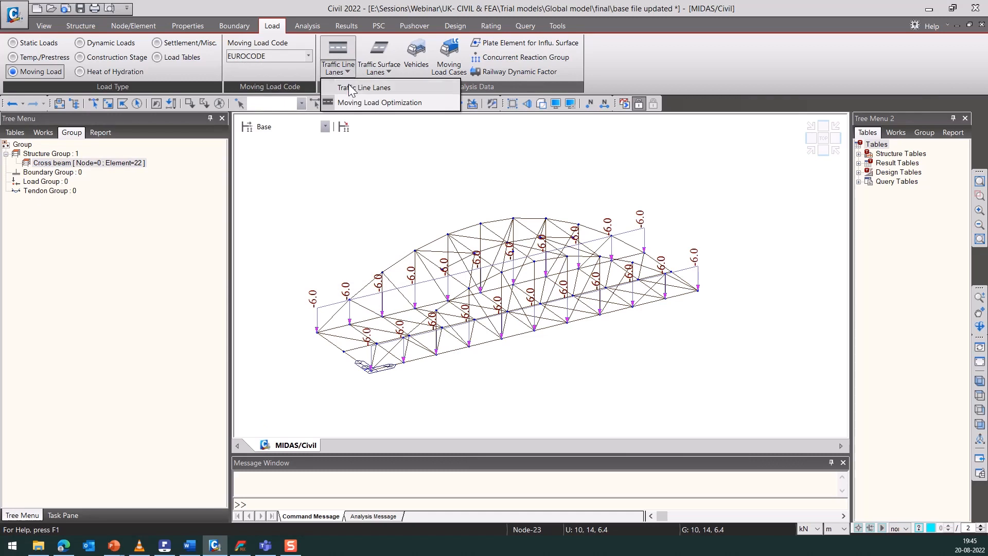
click(355, 87)
drag(122, 15, 350, 46)
click(203, 78)
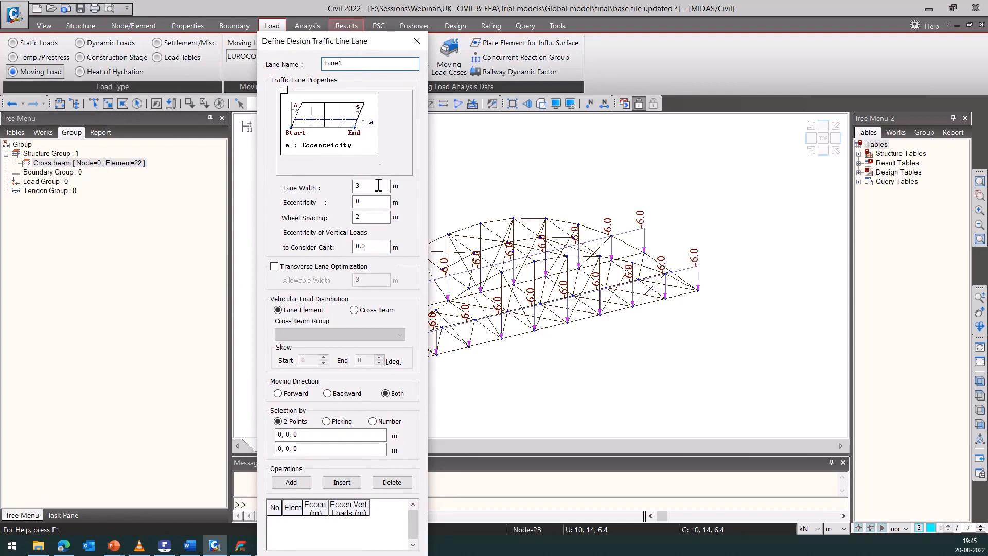
drag(378, 153, 385, 124)
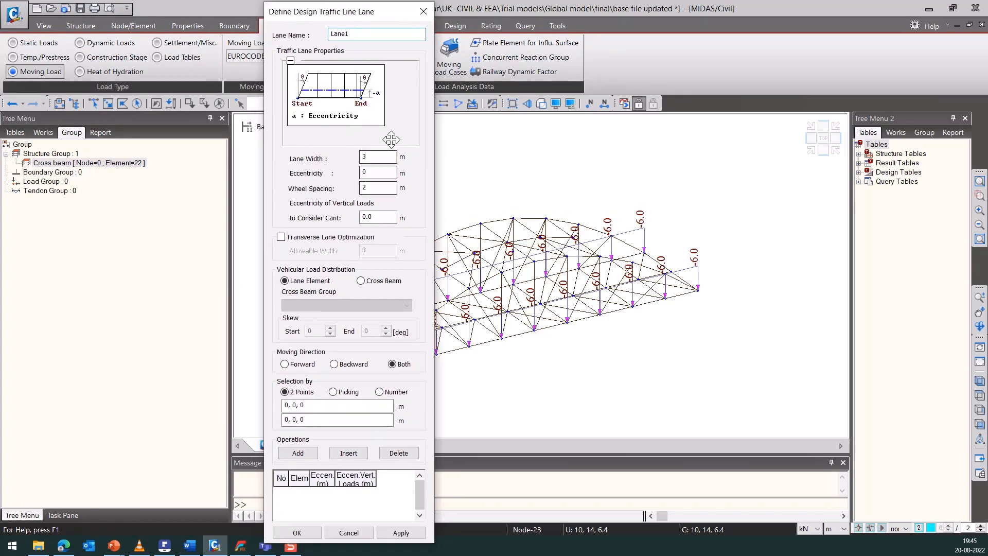
double_click(365, 157)
click(373, 173)
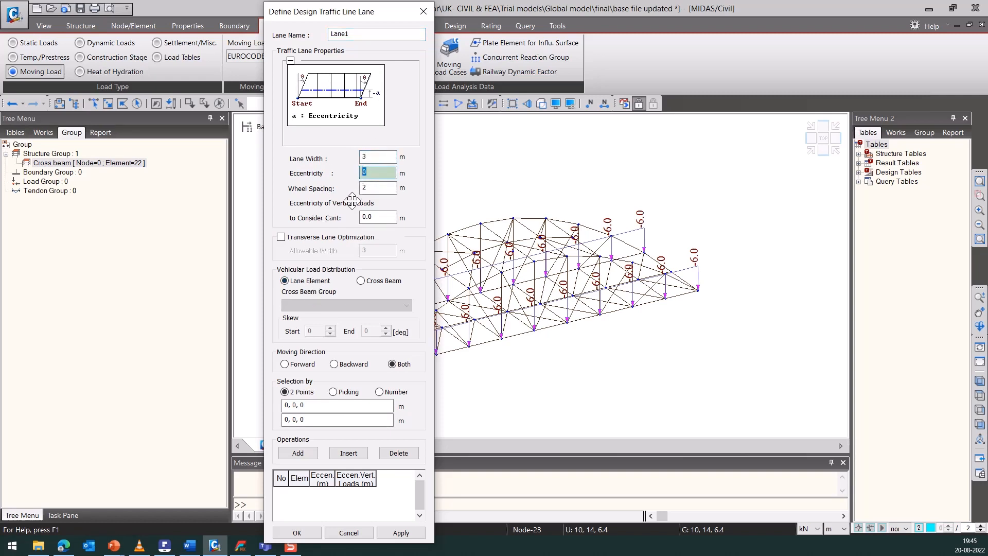
click(388, 189)
double_click(388, 188)
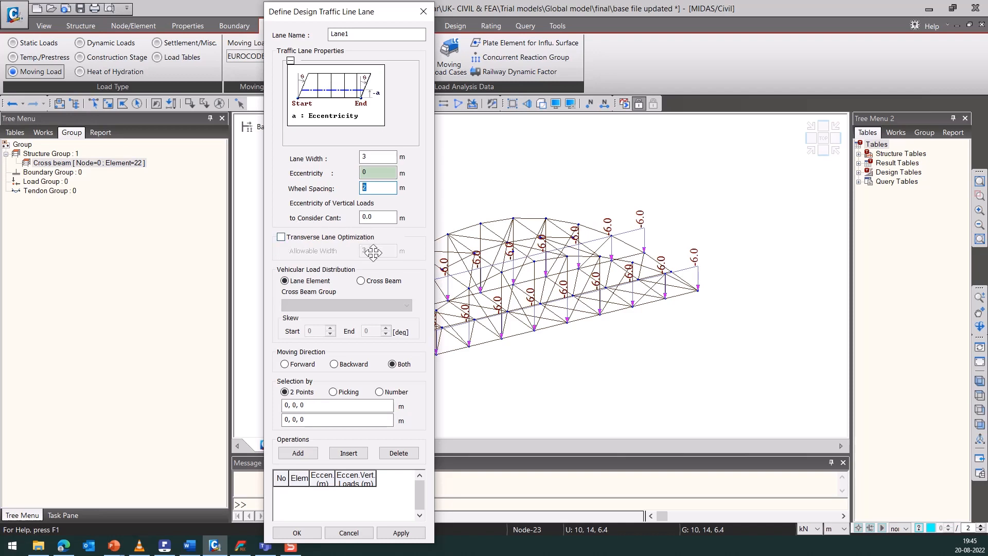
Set the lane's vehicular load distribution to Cross Beam, using the Cross beam group.
click(360, 280)
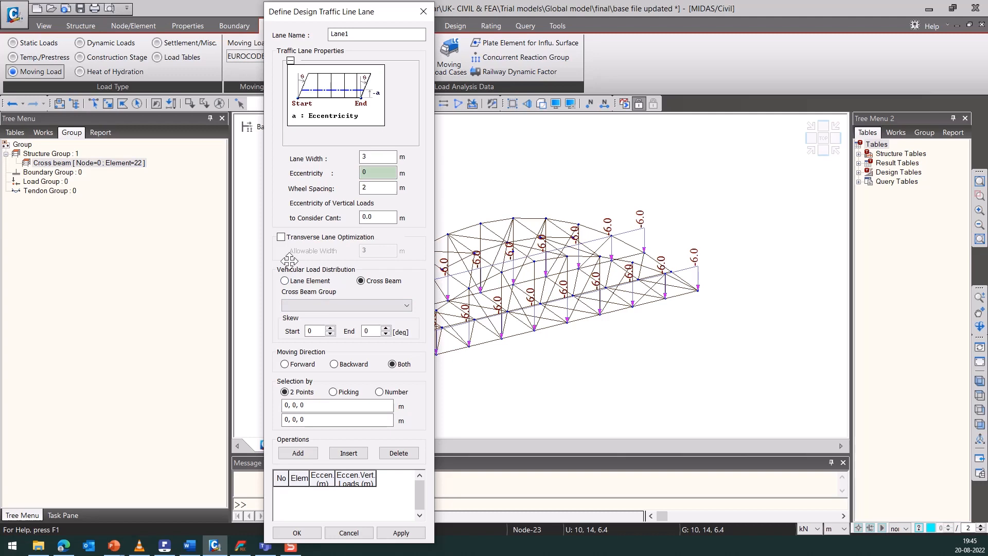
click(310, 281)
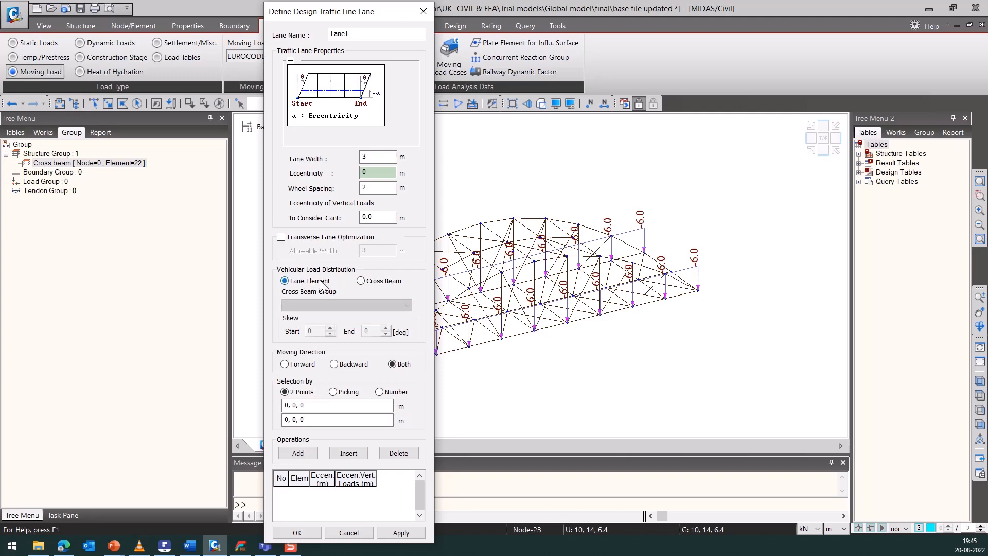
click(360, 281)
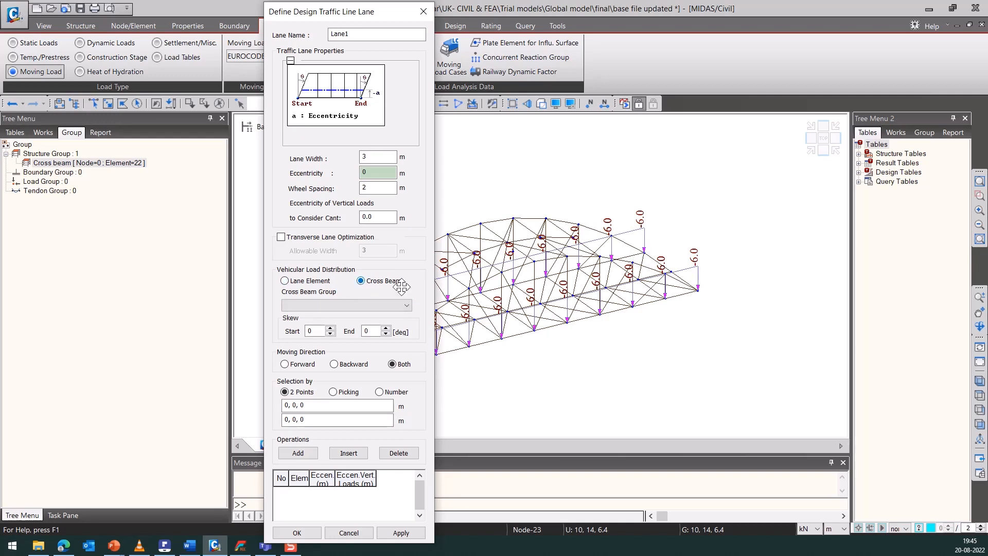
click(400, 305)
click(342, 316)
drag(407, 255, 406, 254)
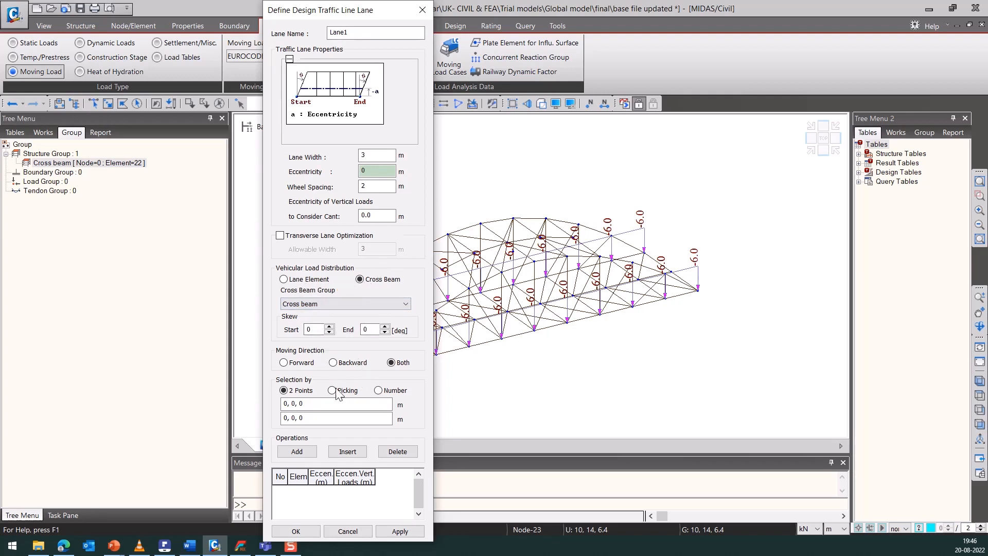
Define Lane1 along the central stringer line by its two end points, finishing at 50, 7, 0, and save the lane.
drag(315, 198, 129, 198)
click(149, 404)
click(344, 351)
click(472, 336)
click(671, 272)
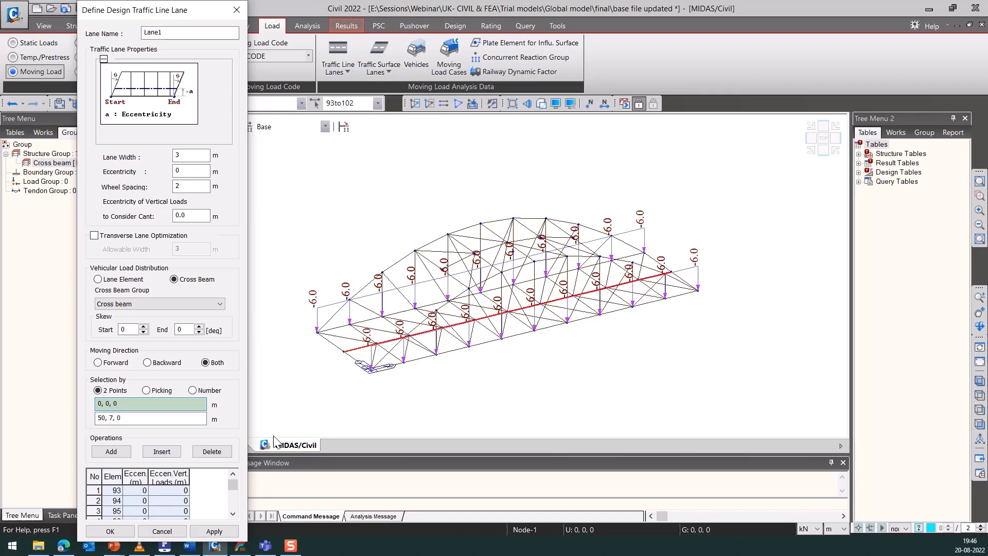
click(117, 532)
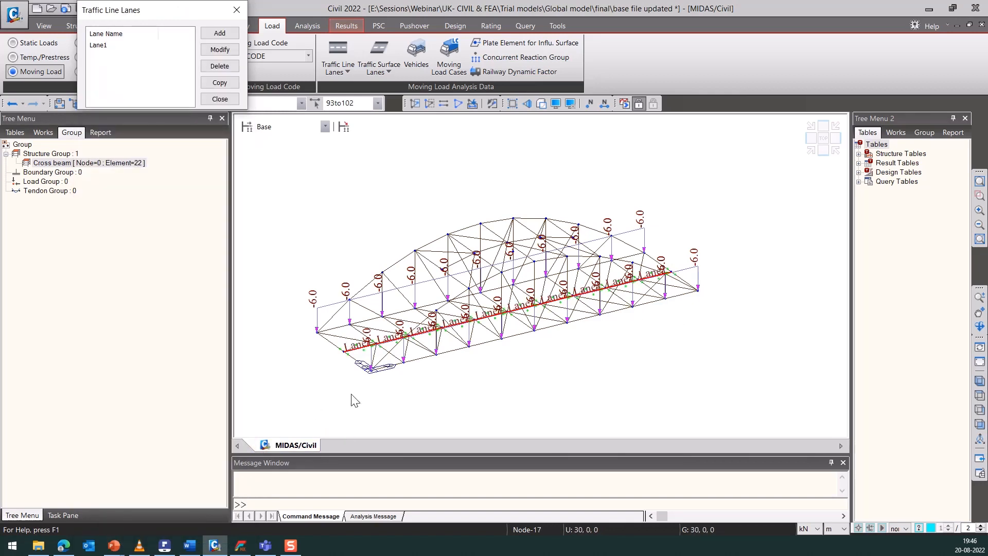
scroll(337, 397, up, 5)
scroll(653, 409, down, 5)
click(220, 99)
Add the standard vehicle Load Model 1 from EN 1991-2:2003 - RoadBridge.
click(450, 63)
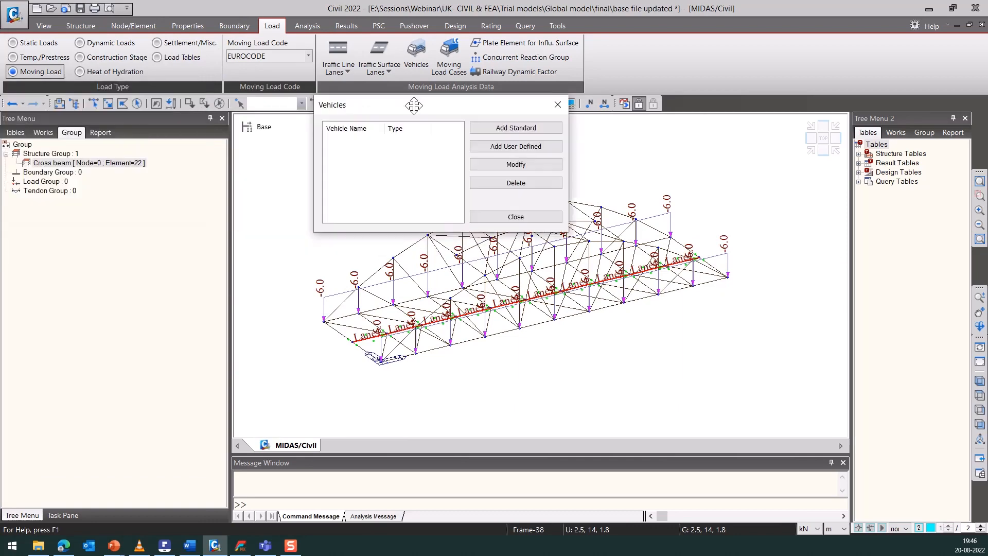
click(523, 122)
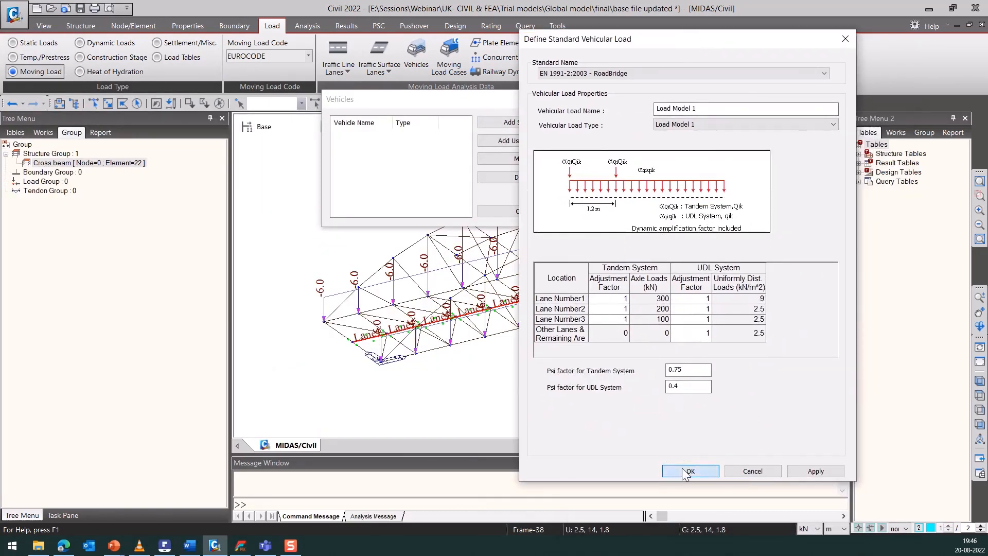
click(684, 470)
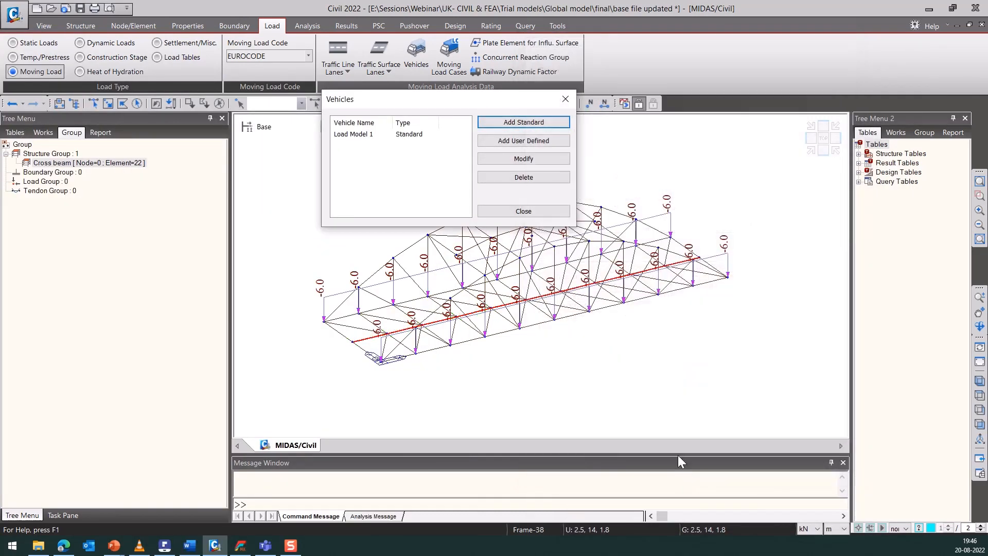
click(523, 212)
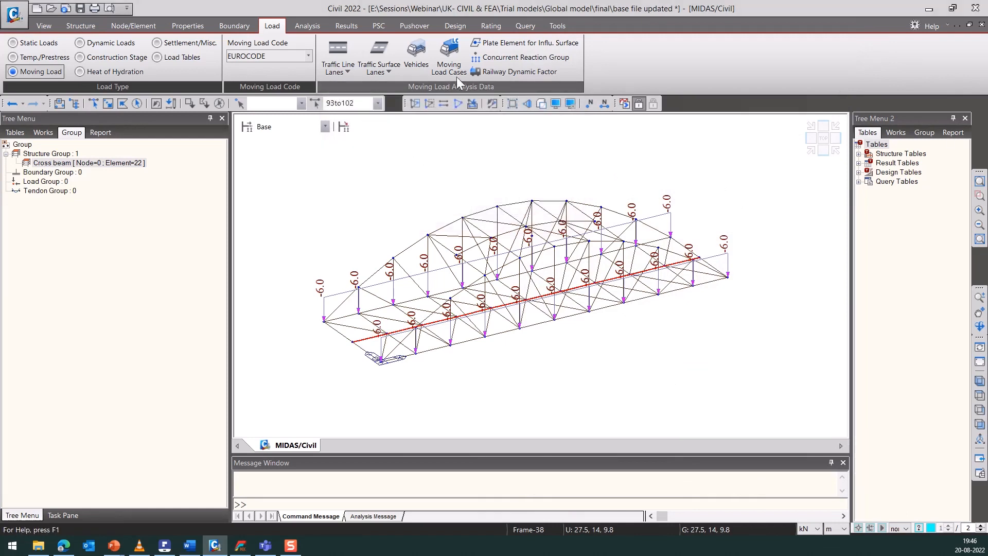
Add moving load case LC1 using load model LM 1 and vehicle Load Model 1, with Lane1 as the selected lane.
click(449, 56)
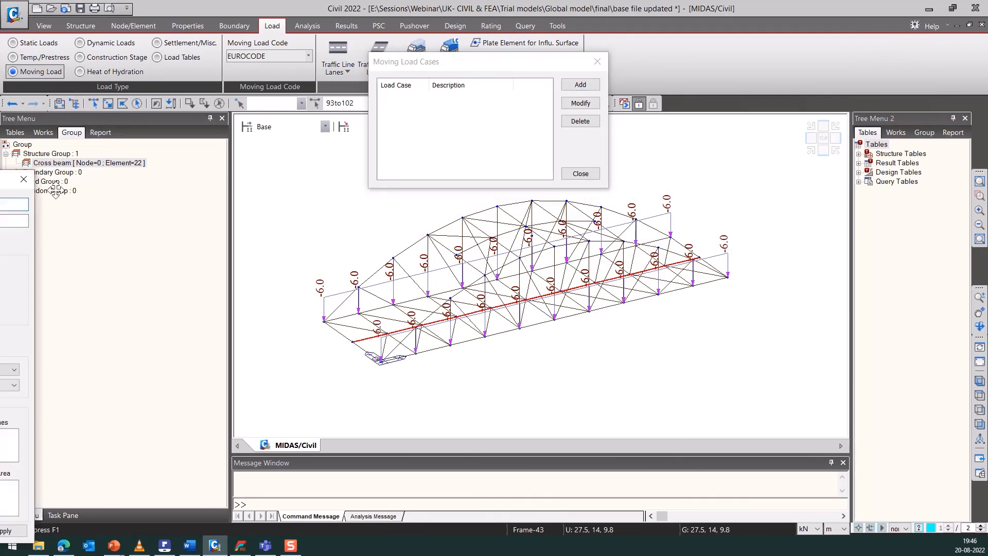
click(580, 84)
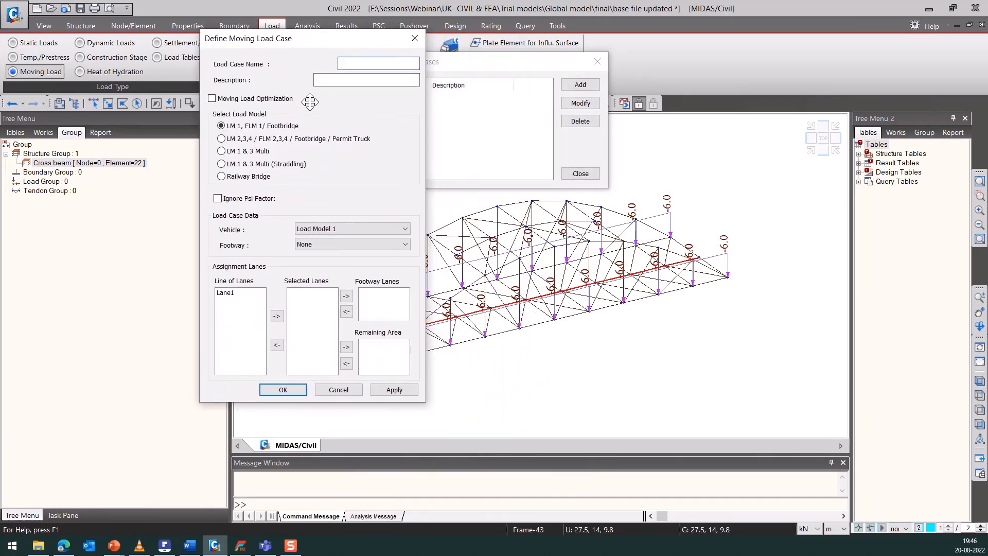
text(LC1)
click(322, 230)
click(322, 231)
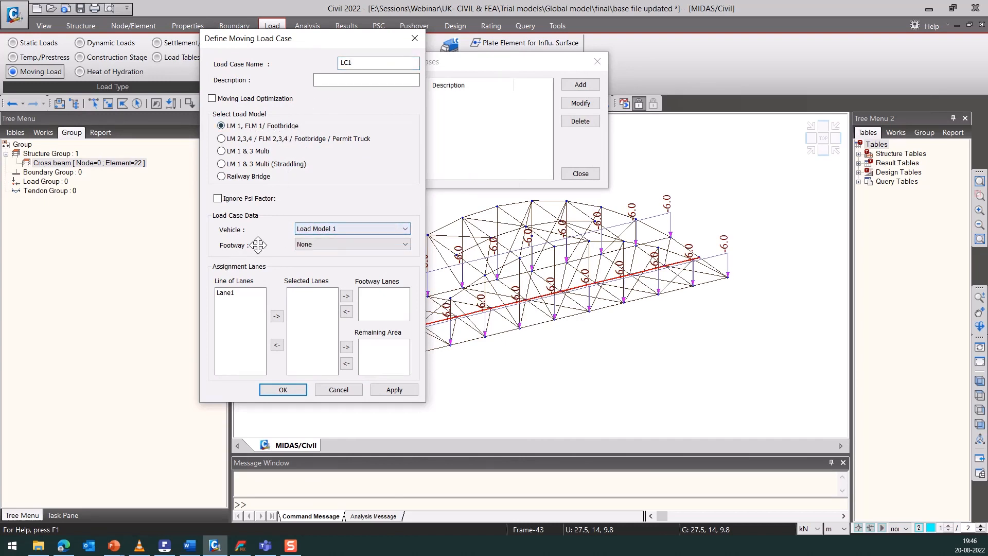
drag(233, 294, 291, 324)
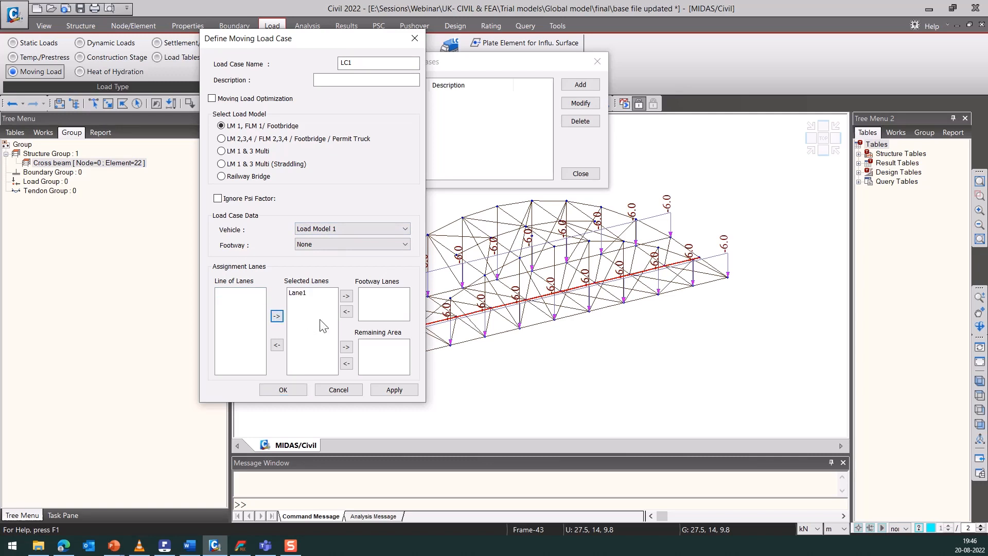
click(283, 389)
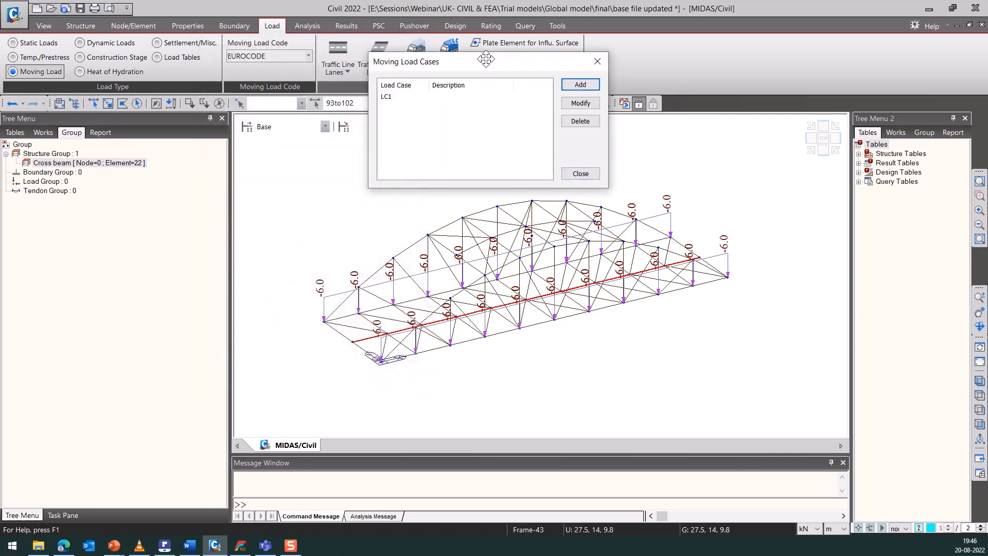
drag(481, 59, 478, 82)
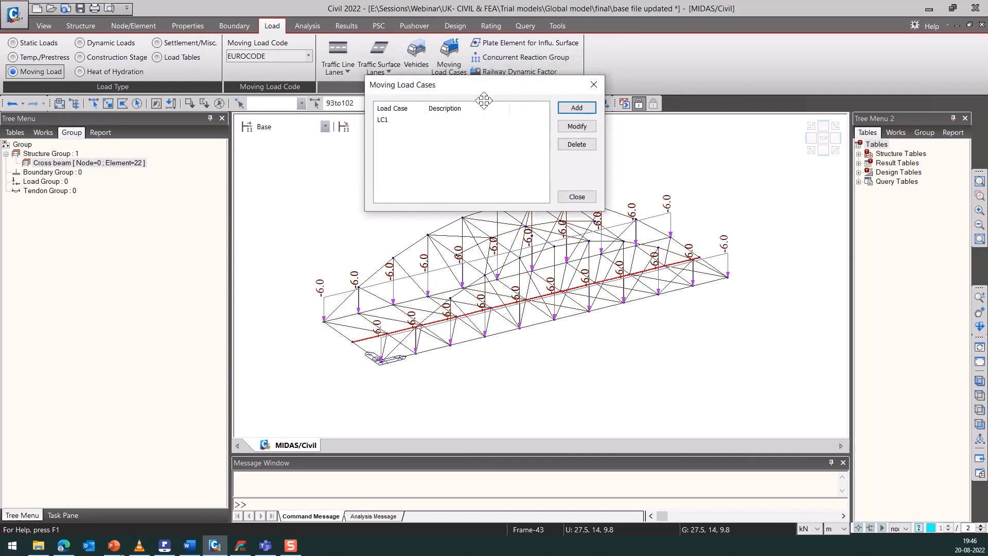
click(577, 197)
click(46, 133)
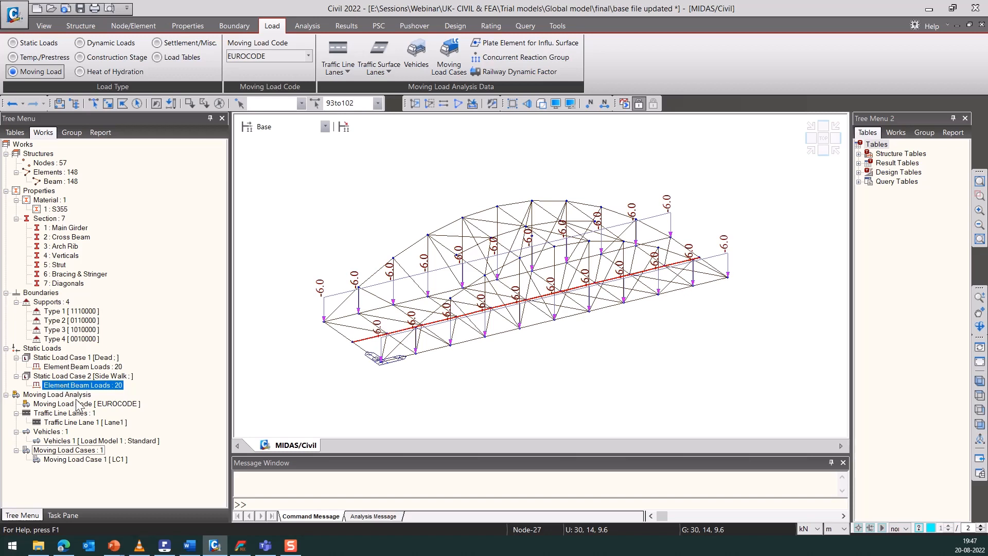
Run the structural analysis with moving load case LC1 included, and enlarge the message area to read the solution log.
click(80, 460)
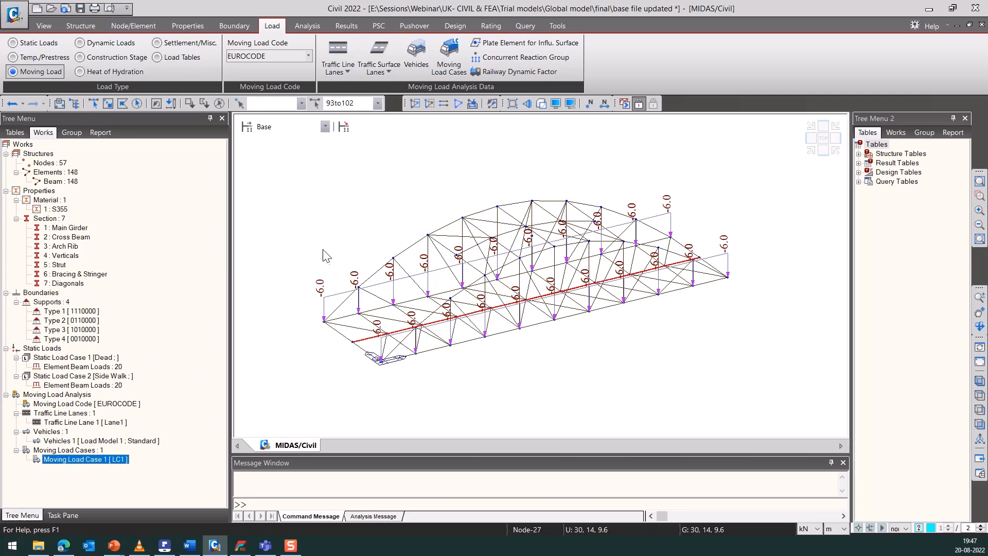
click(626, 106)
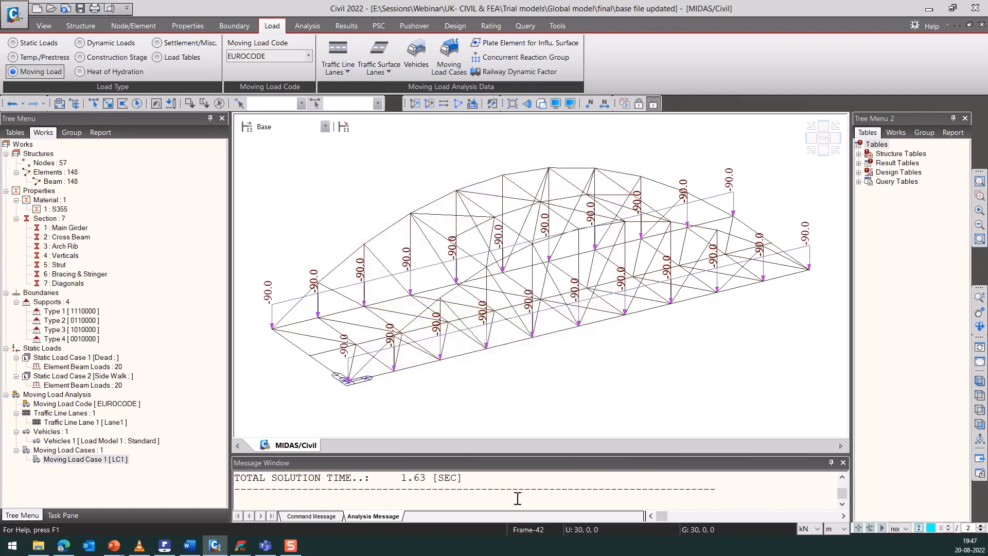
drag(536, 455, 537, 423)
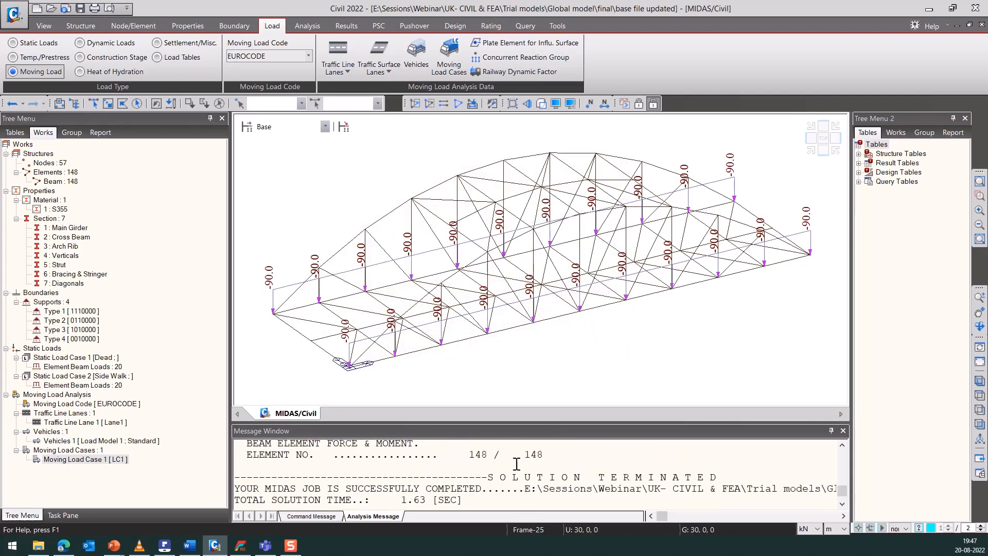
Display the beam diagram of moment My for the Dead load case, with contour, deformed shape and legend shown.
click(348, 26)
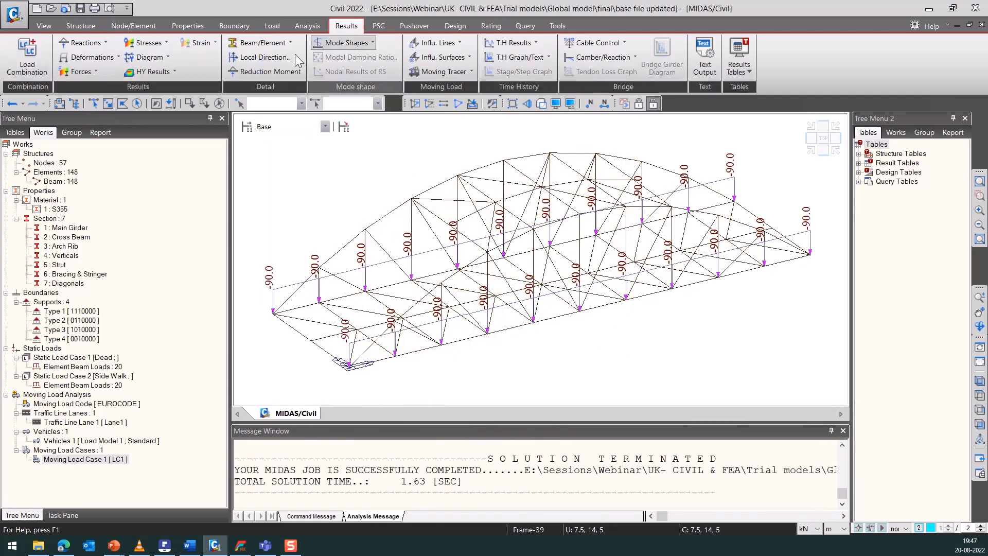
click(87, 73)
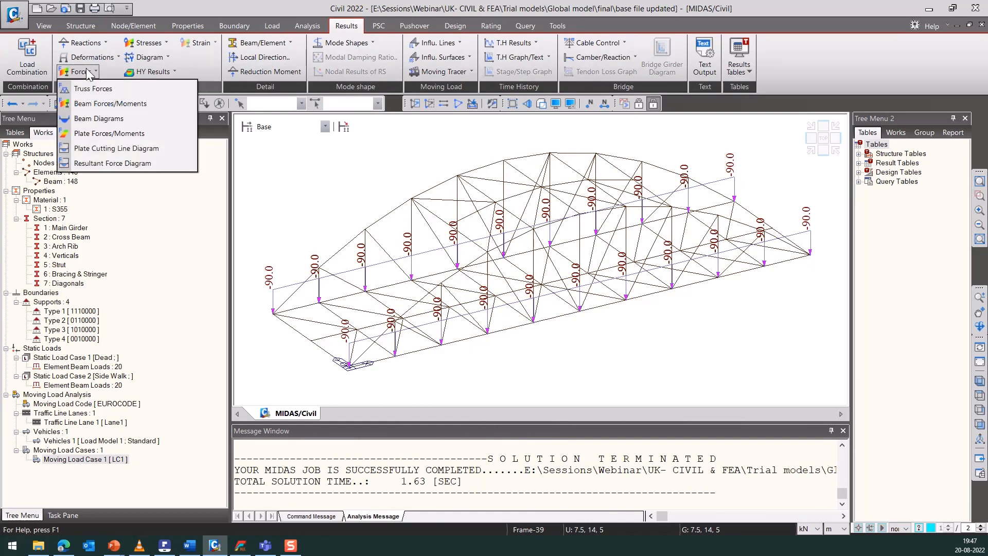
click(95, 120)
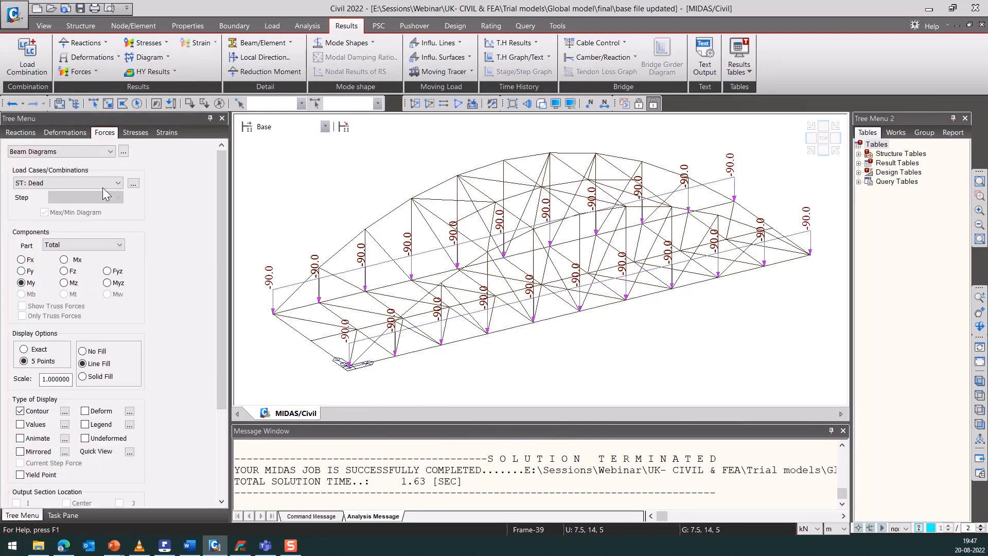
scroll(91, 365, down, 1)
click(101, 396)
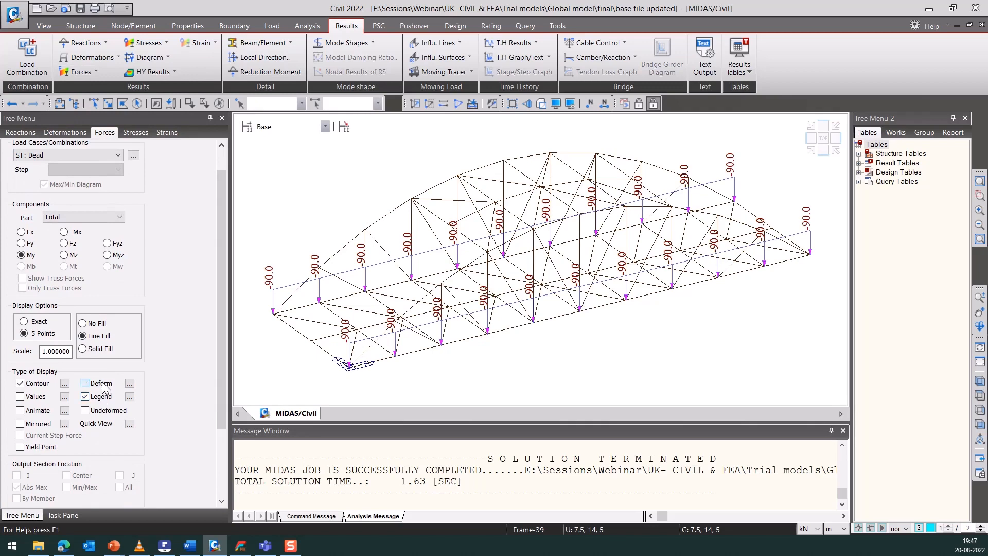
click(103, 384)
scroll(103, 383, down, 1)
click(89, 476)
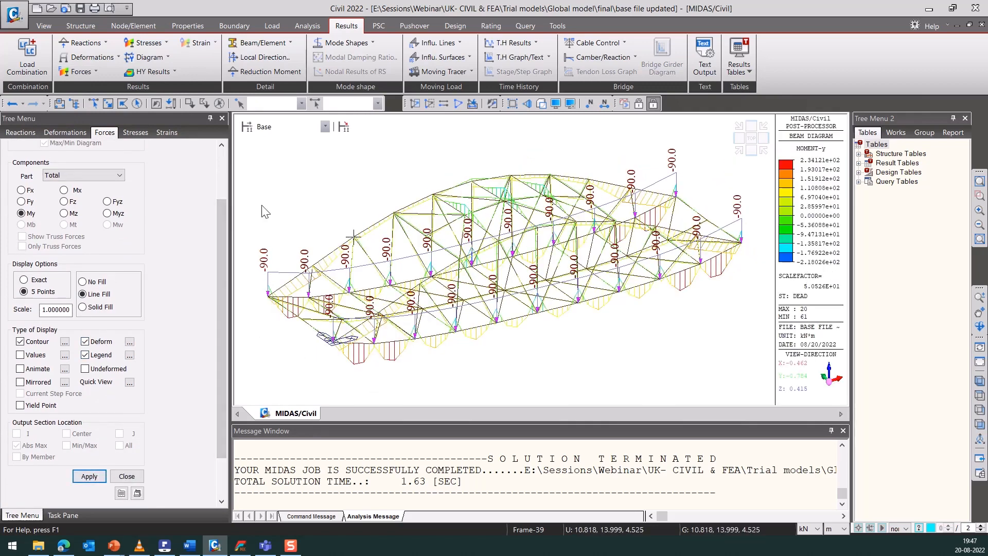
Display the My beam diagram for the Side Walk load case.
scroll(121, 243, up, 2)
click(101, 172)
click(78, 184)
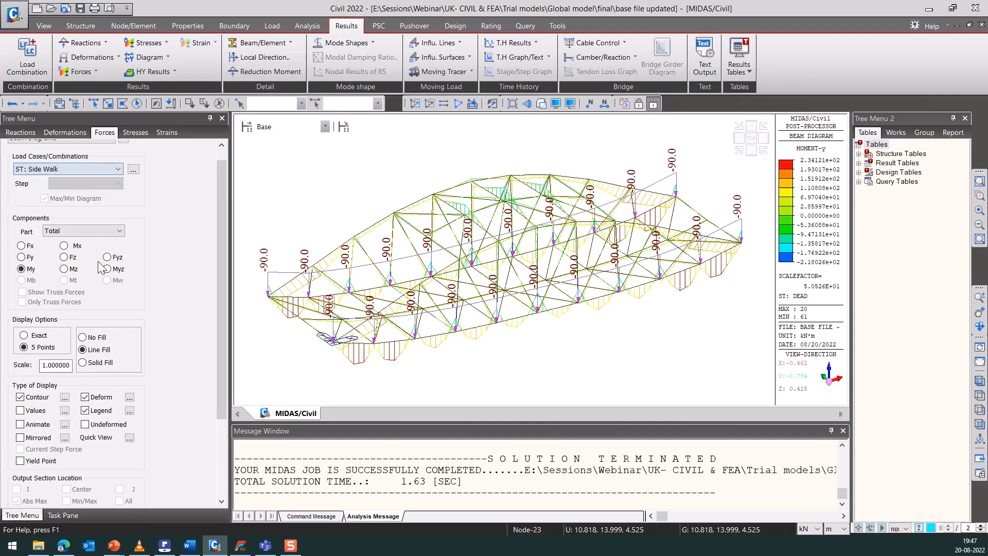
scroll(108, 412, down, 2)
click(96, 489)
scroll(67, 227, up, 2)
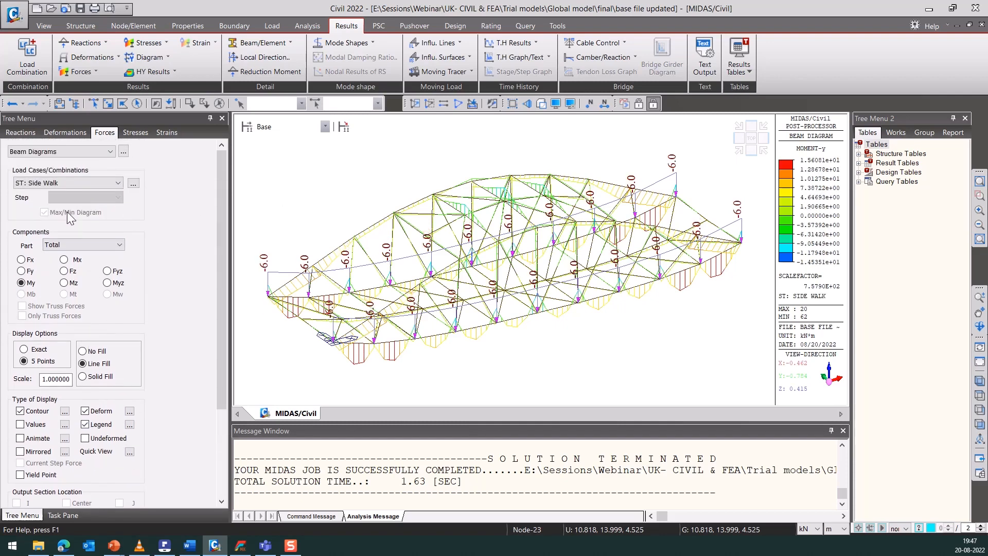
Display the My beam diagram for the maximum moving load envelope, MVmax: LC1.
click(73, 183)
click(63, 210)
scroll(85, 463, down, 4)
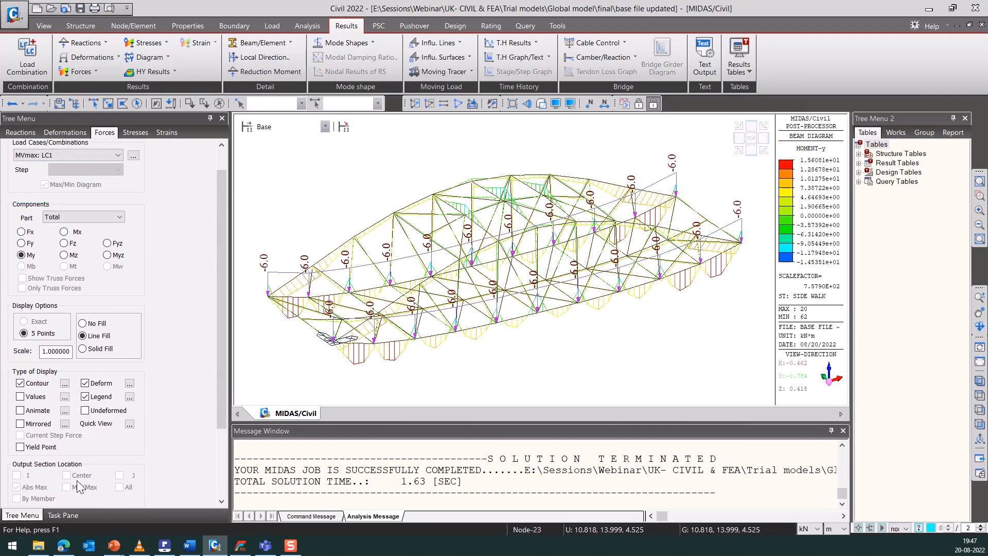
click(93, 449)
scroll(77, 309, up, 4)
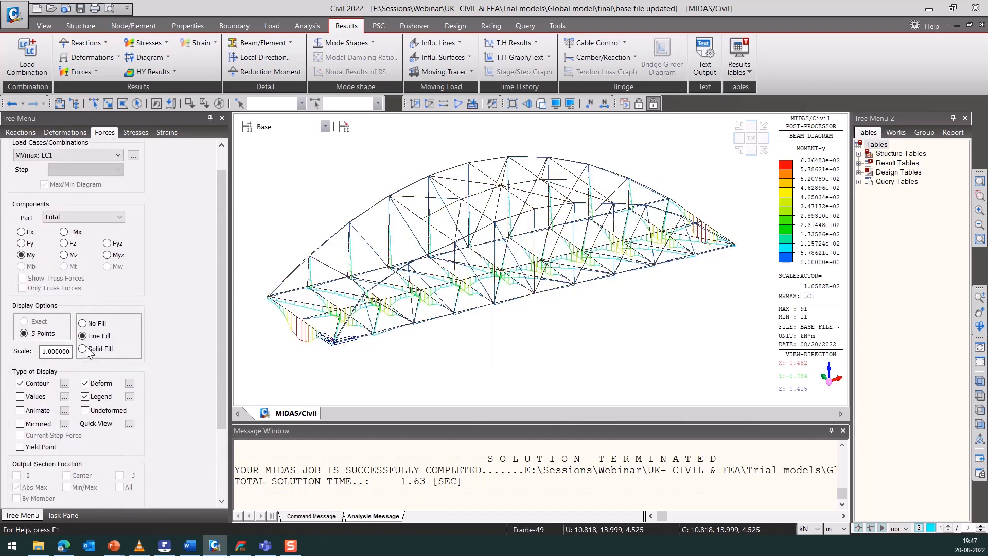
click(75, 182)
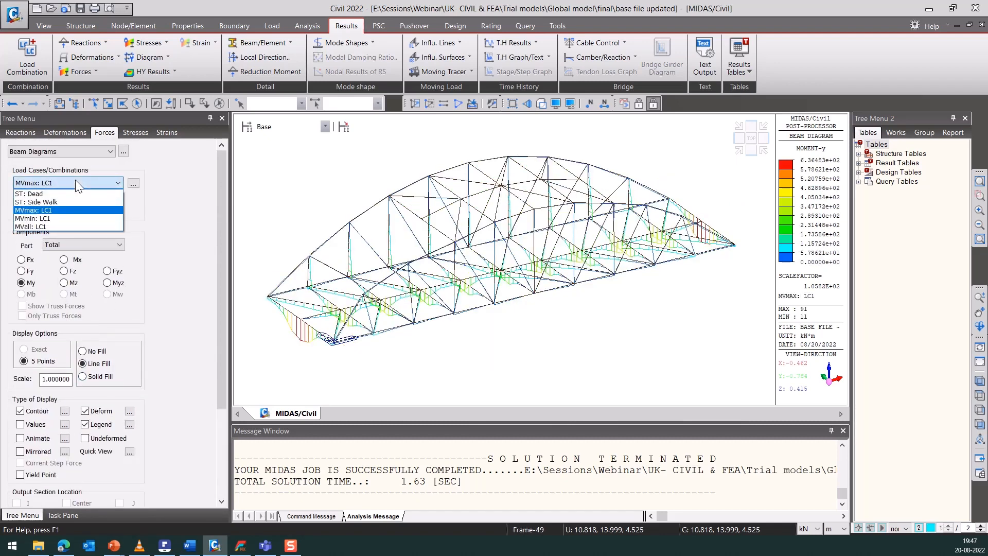
click(75, 183)
scroll(116, 375, down, 2)
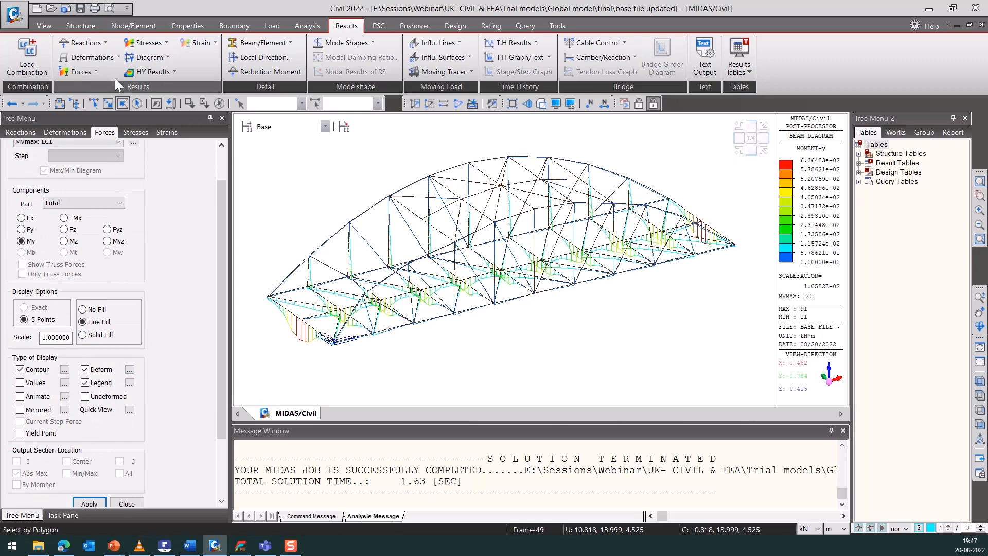
Display the displacement contour of the resultant DXYZ for MVmax: LC1.
click(118, 57)
click(106, 93)
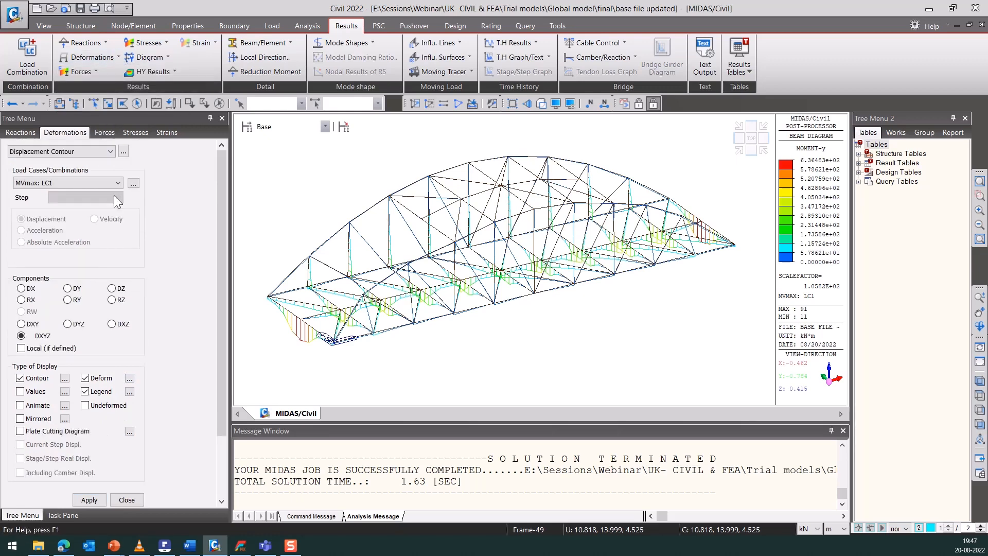
scroll(95, 440, down, 2)
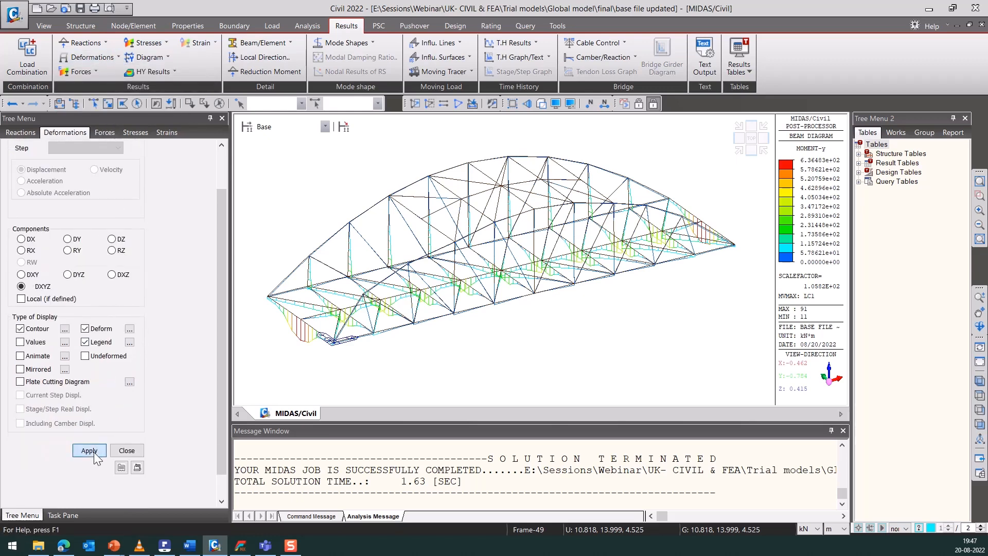
click(94, 454)
scroll(100, 366, up, 2)
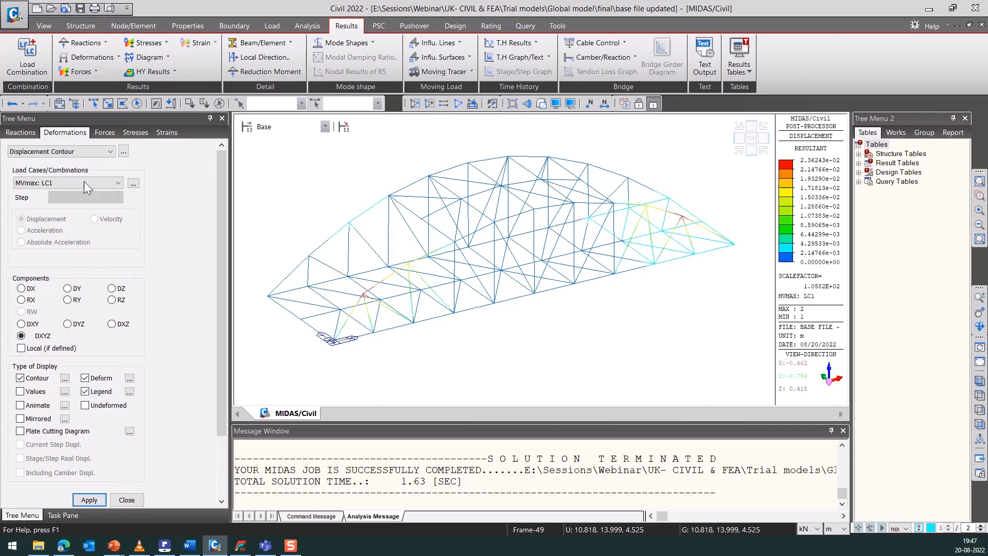
Display the DXYZ displacement contour for the Dead load case.
click(83, 181)
click(75, 194)
scroll(84, 403, down, 2)
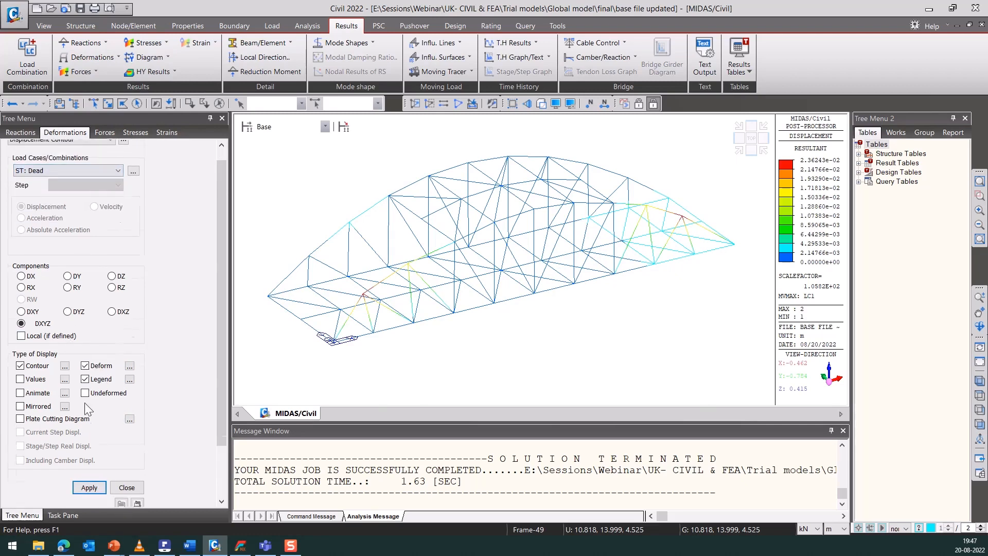
click(87, 462)
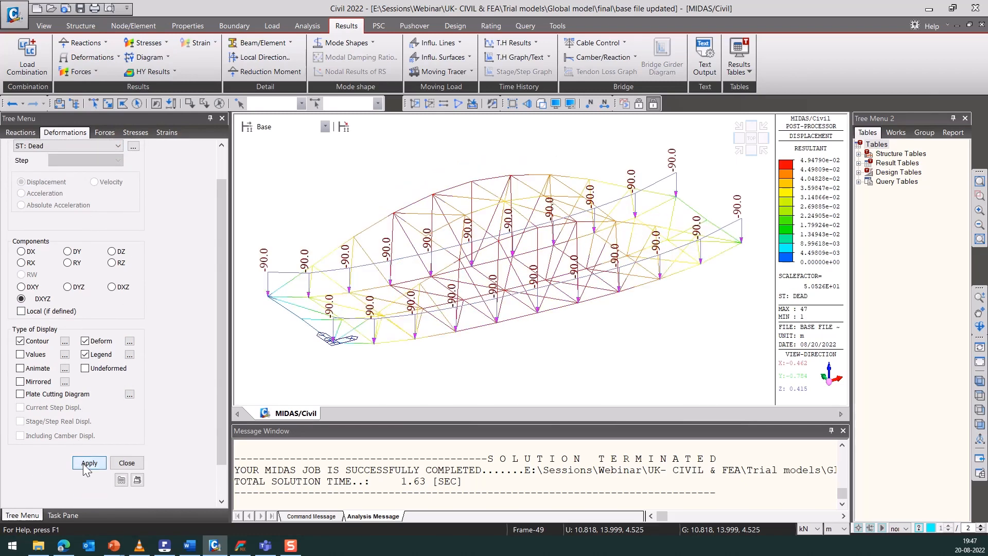
Display the DXYZ displacement contour for the Side Walk load case and close the deformation results.
scroll(92, 177, up, 1)
click(94, 171)
click(57, 189)
scroll(97, 402, down, 2)
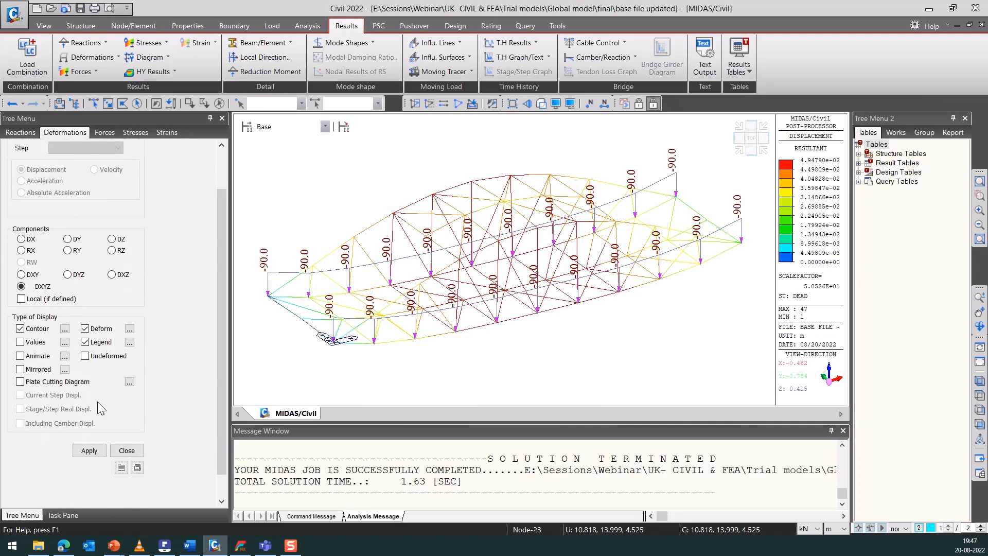
click(91, 452)
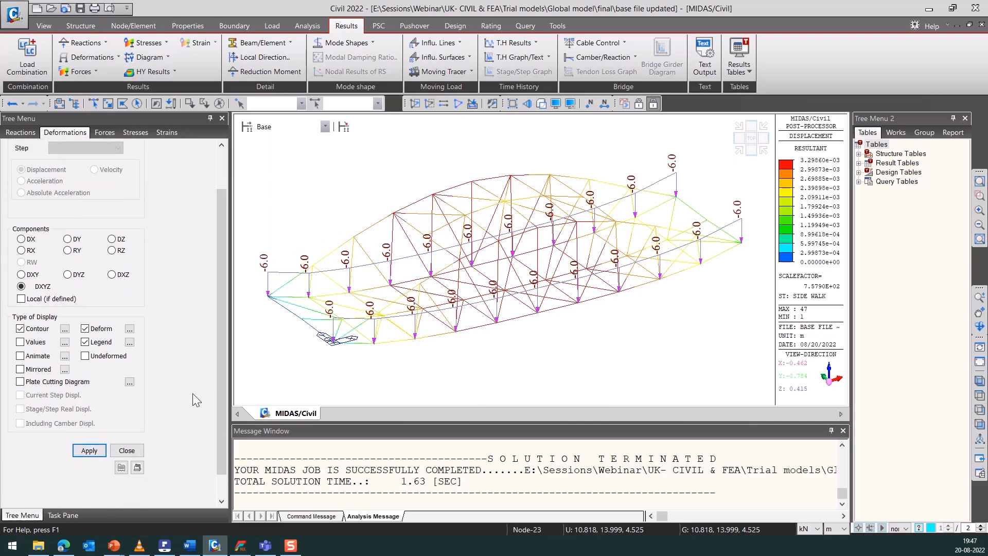
click(127, 451)
Open the moving load tracer for beam forces and moments, and show element numbers to identify the central stringer elements.
click(467, 72)
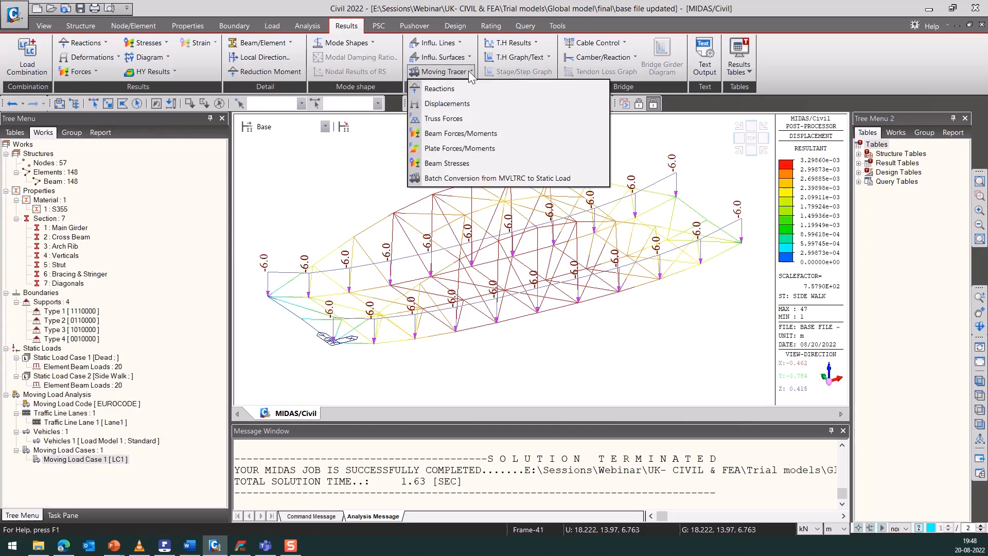
click(476, 134)
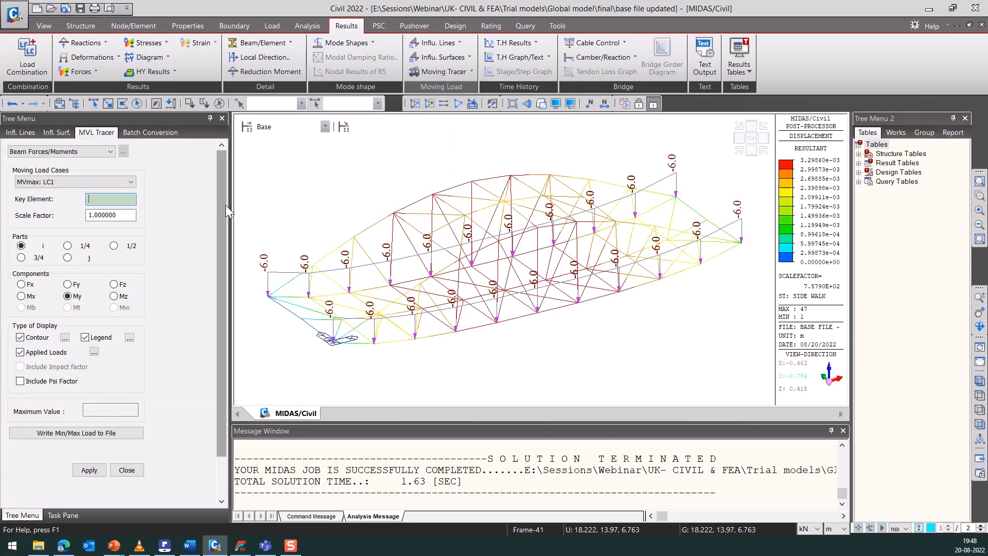
mouse_move(225, 200)
mouse_down()
mouse_move(224, 215)
mouse_move(225, 181)
mouse_up()
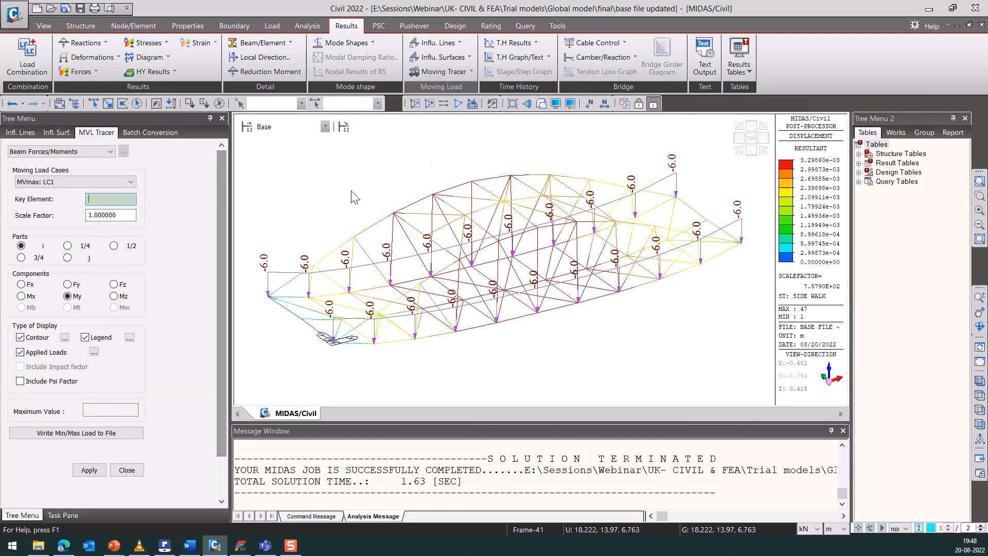
click(603, 103)
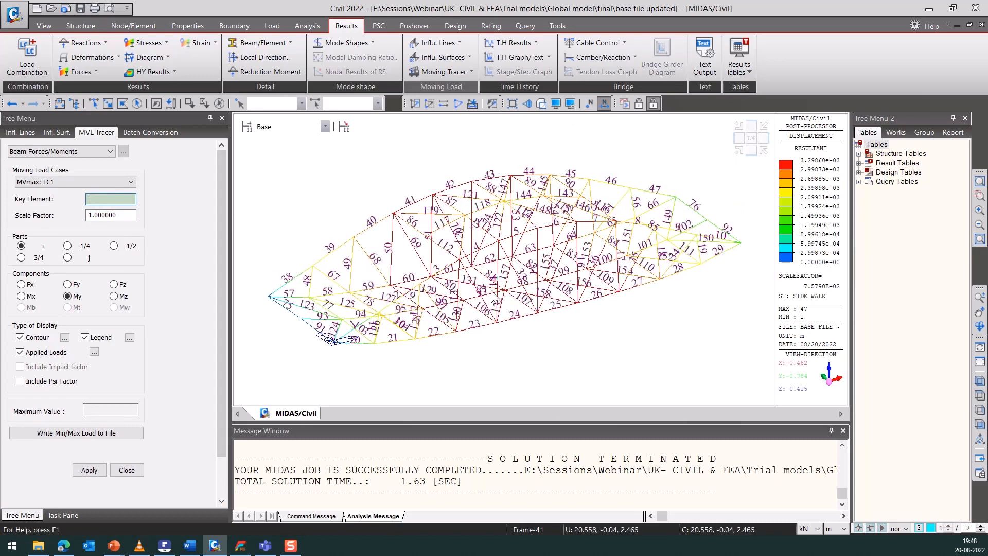
scroll(699, 293, up, 3)
scroll(427, 361, up, 3)
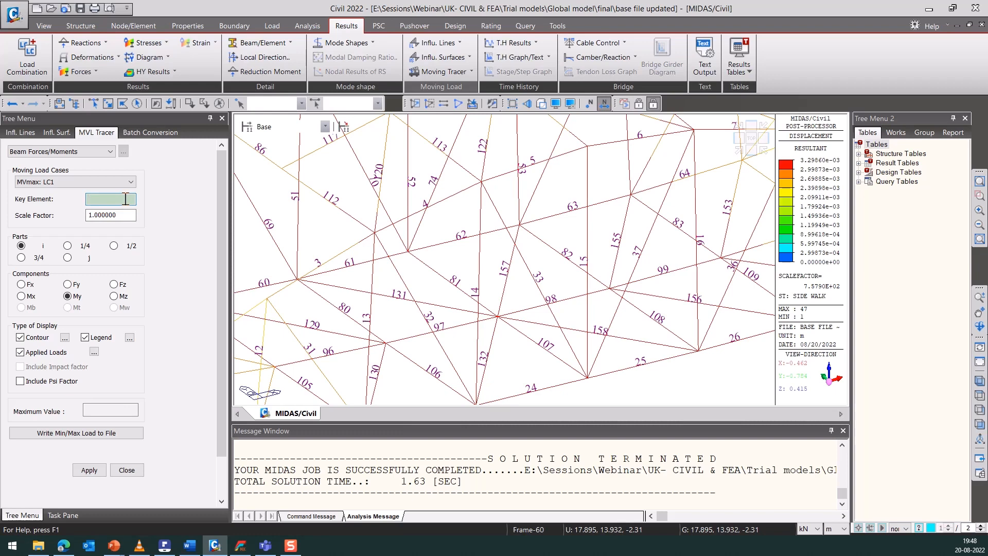
Trace the MVmax: LC1 load position for My at the i end of element 97, hide element numbers, and inspect the loads.
text(97)
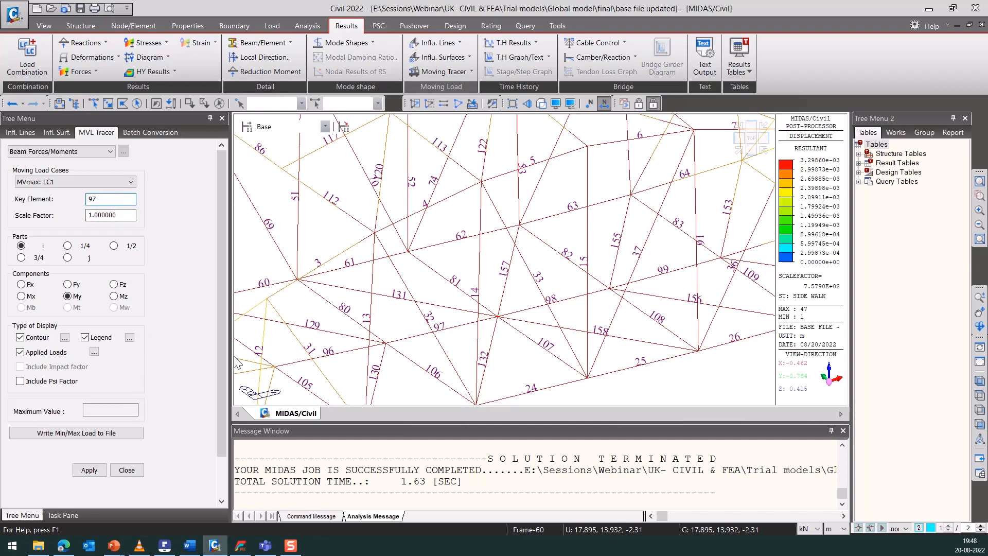
click(605, 103)
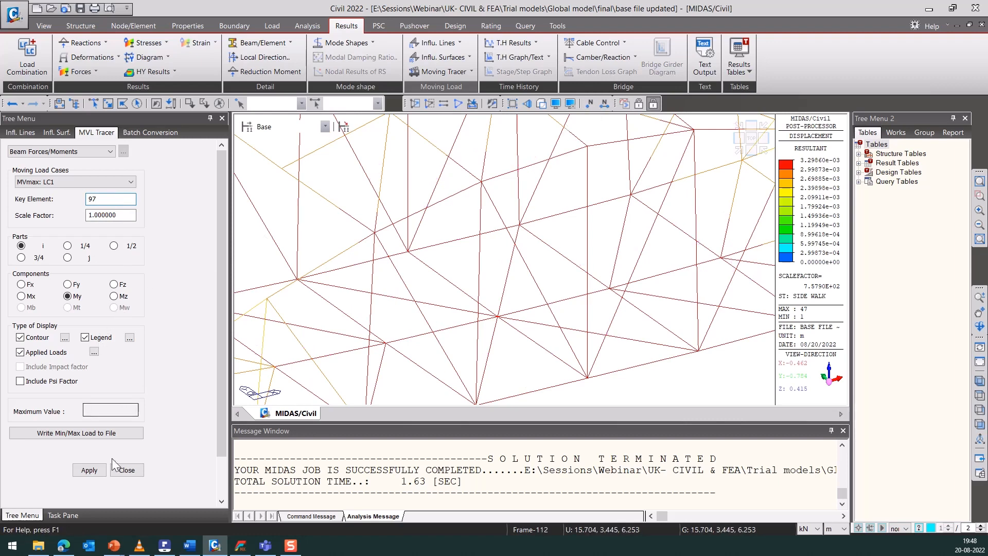
click(89, 470)
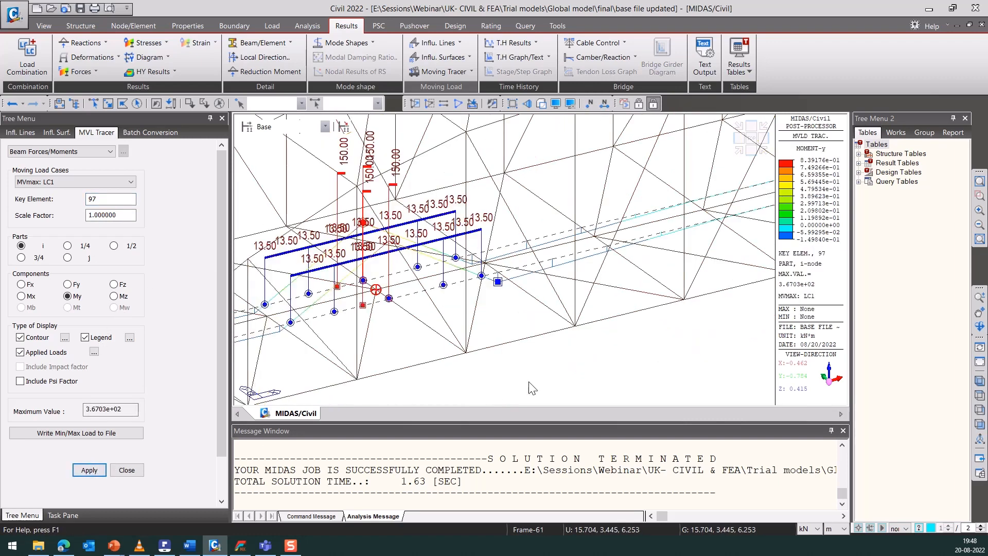
scroll(492, 392, down, 5)
scroll(411, 334, up, 4)
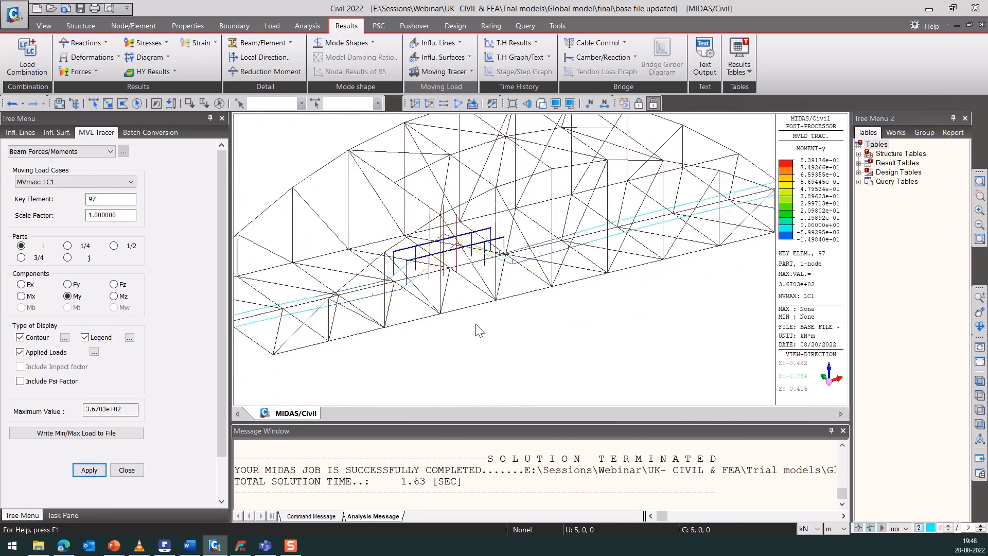
middle_drag(479, 330, 366, 335)
scroll(335, 340, down, 3)
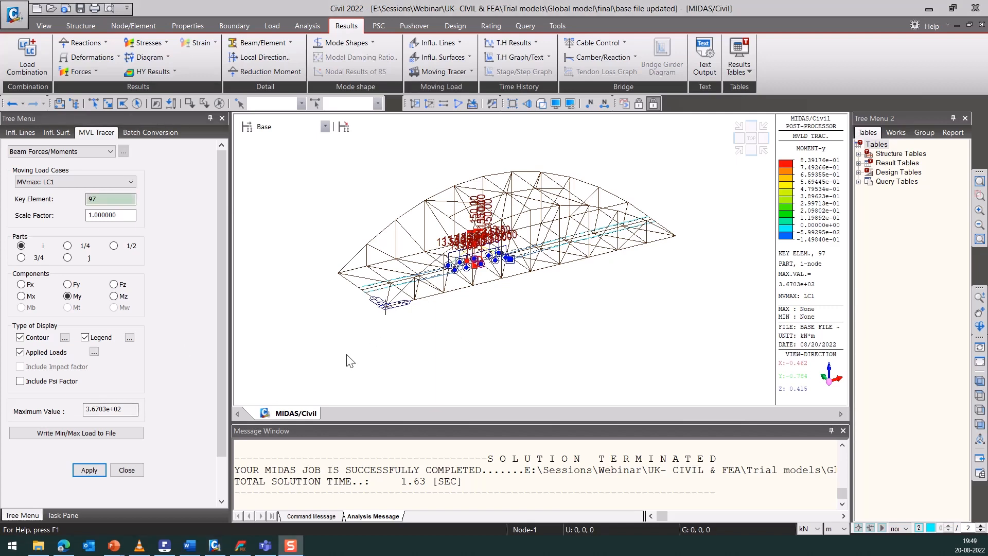
click(128, 469)
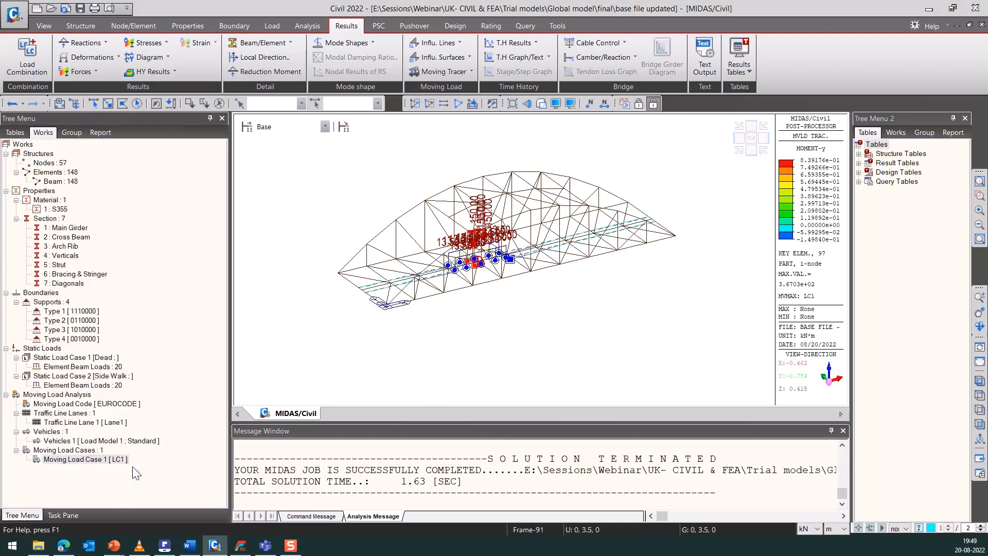
Set the steel design code to Eurocode3-2:05 with beam/column deflection checks and biaxial moments at the same location.
click(463, 25)
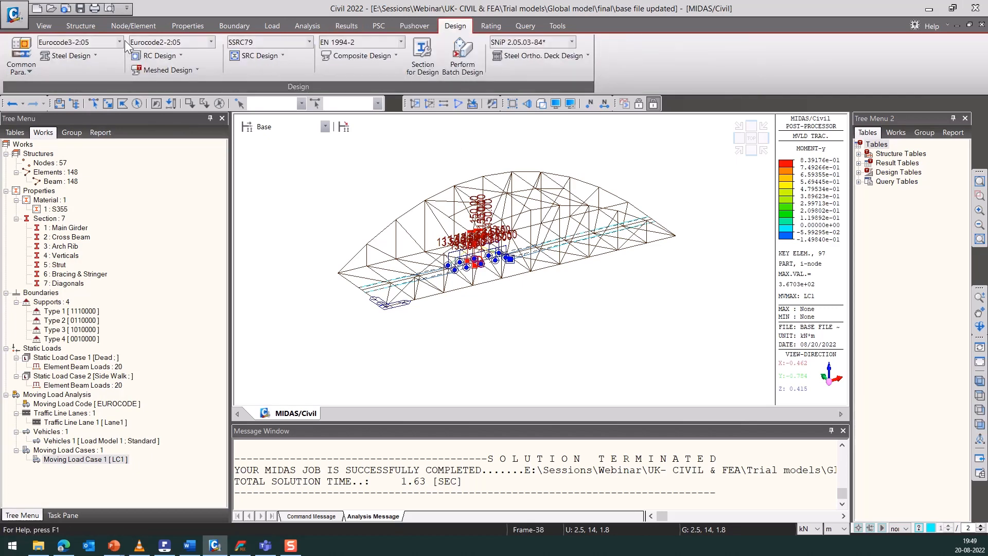
click(89, 53)
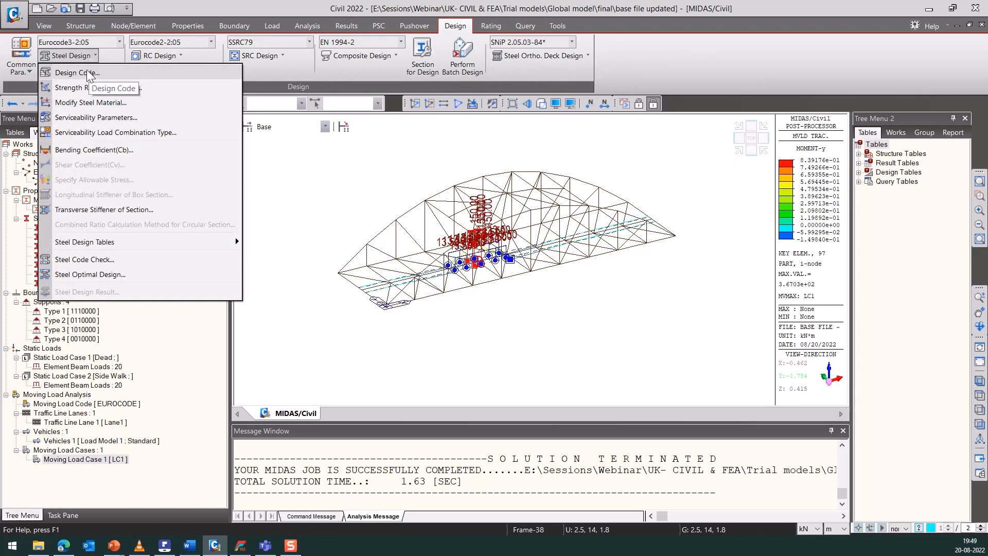
click(85, 74)
click(517, 230)
click(517, 230)
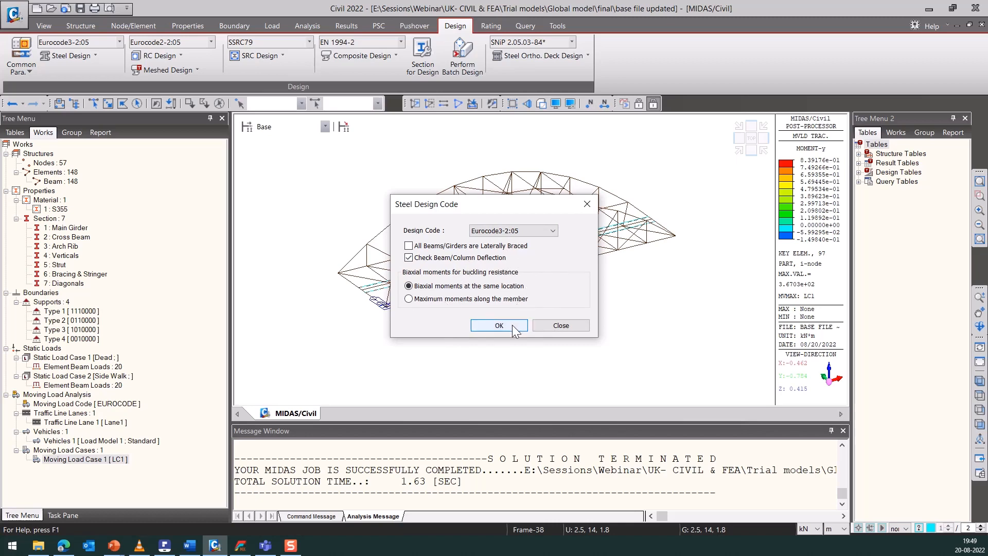
click(498, 325)
Update the steel partial safety factors by code for Eurocode3-2:05, using Gamma_m0 of 1 and Gamma_m1 of 1.1.
click(94, 56)
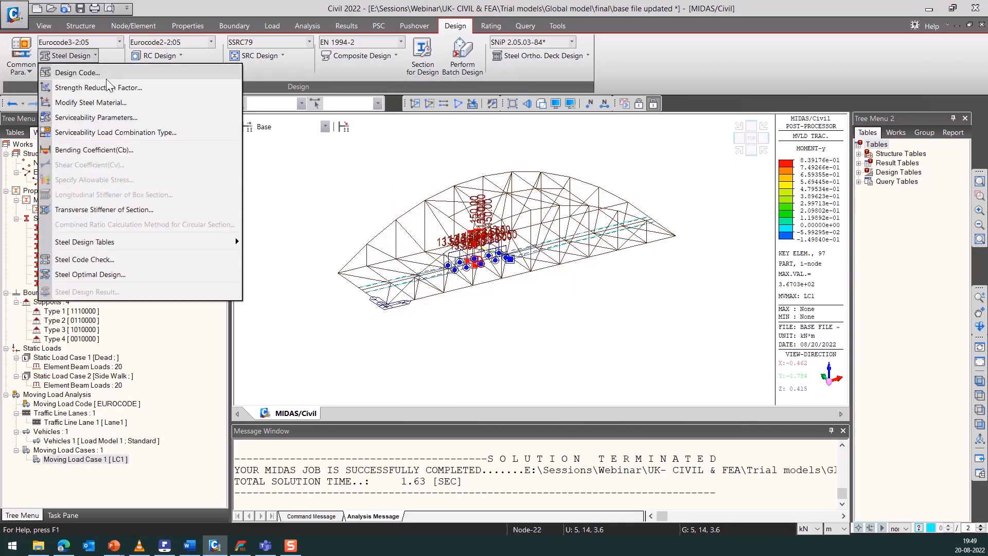
click(110, 88)
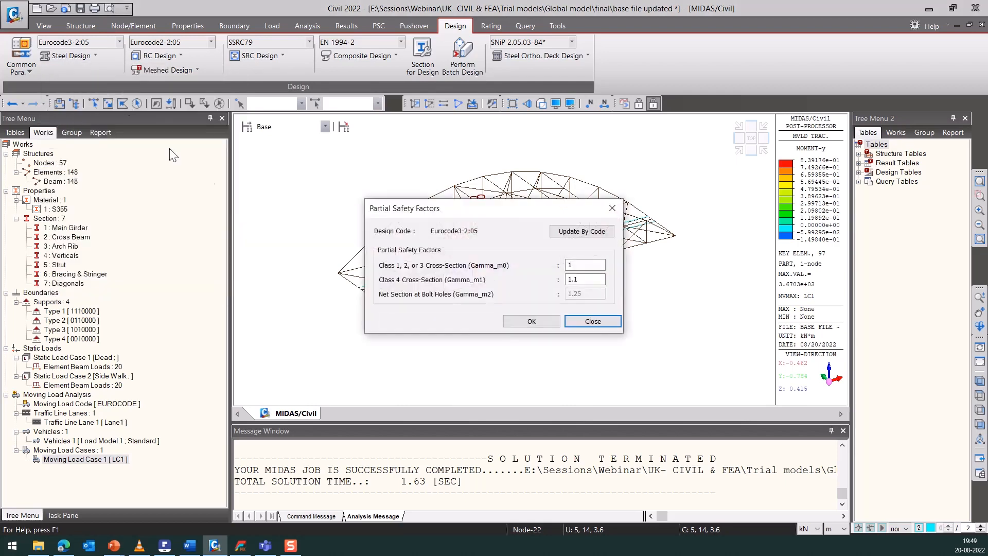
drag(426, 208, 347, 133)
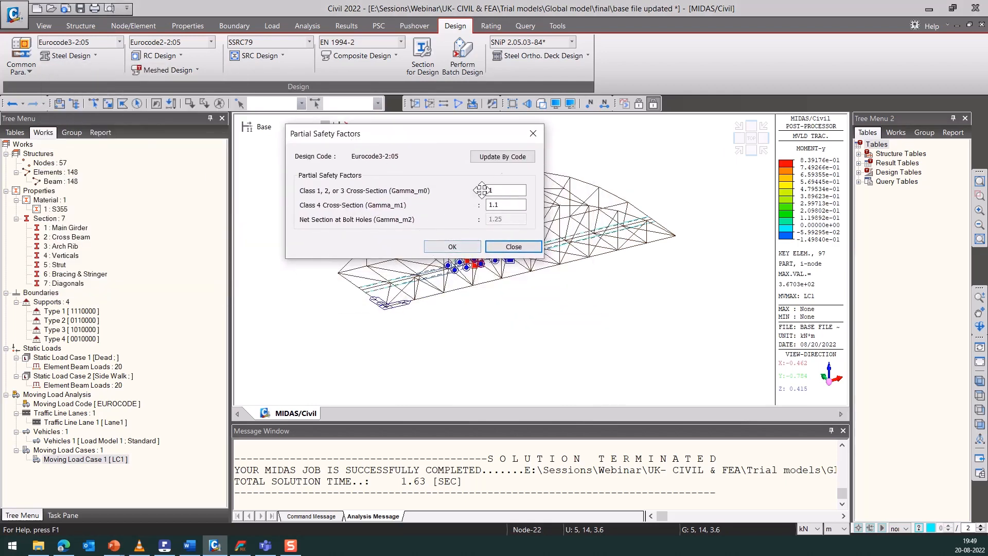
click(502, 156)
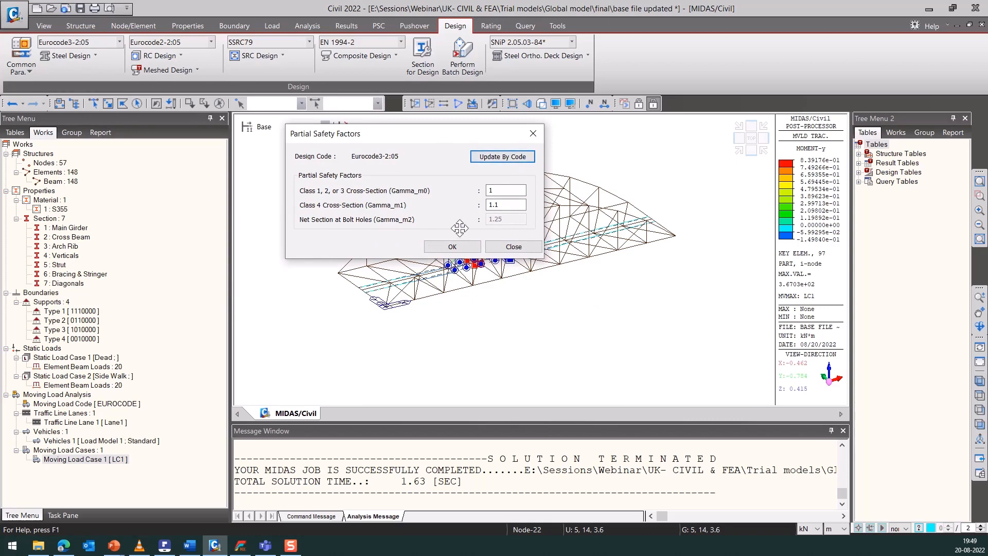
click(452, 247)
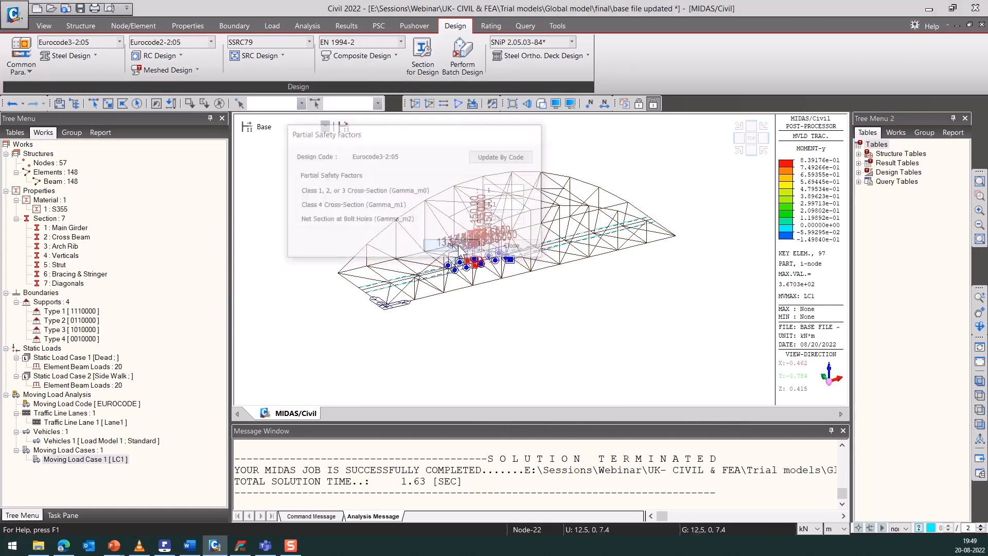
Inspect the S355 steel design material and its available EN05(S) grades, then close it without modification.
click(78, 56)
click(88, 102)
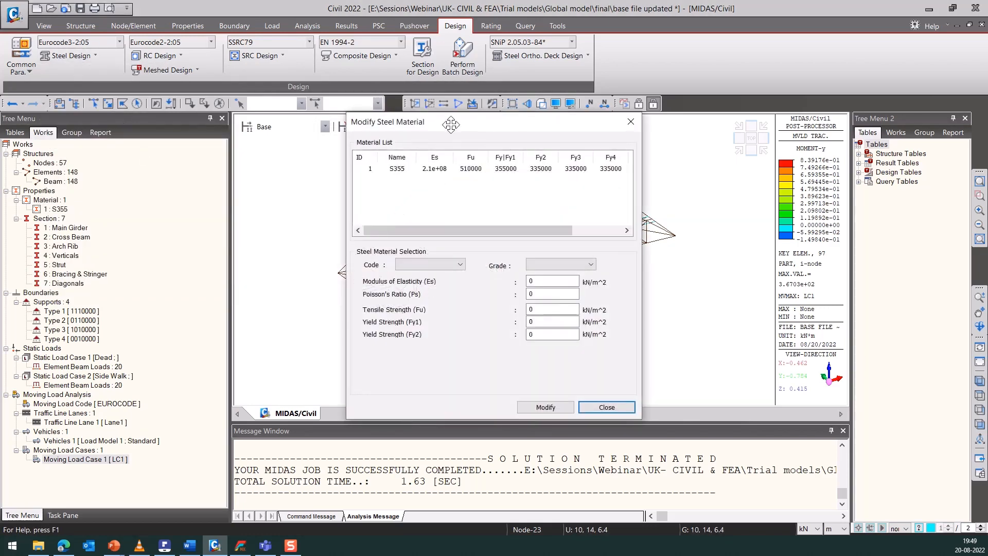
click(472, 169)
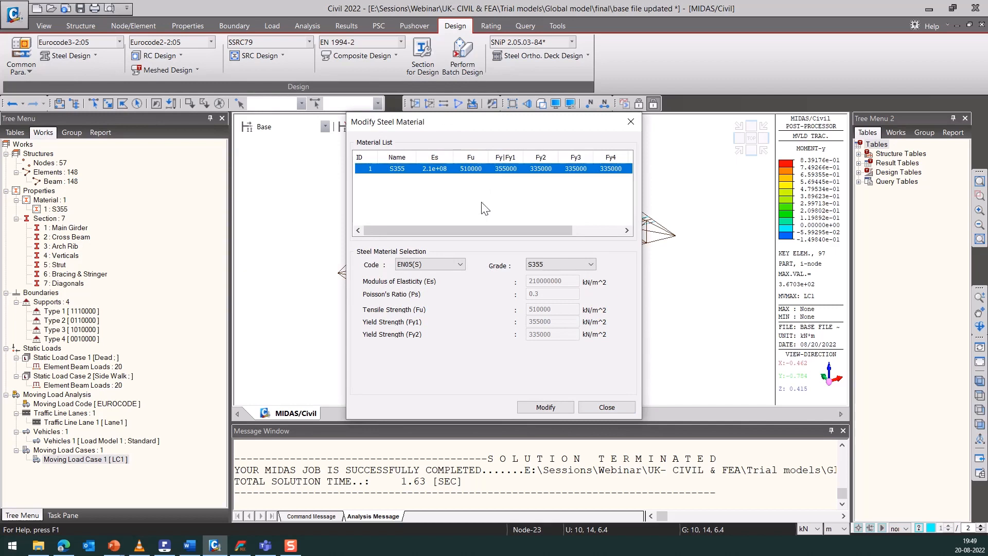
click(561, 263)
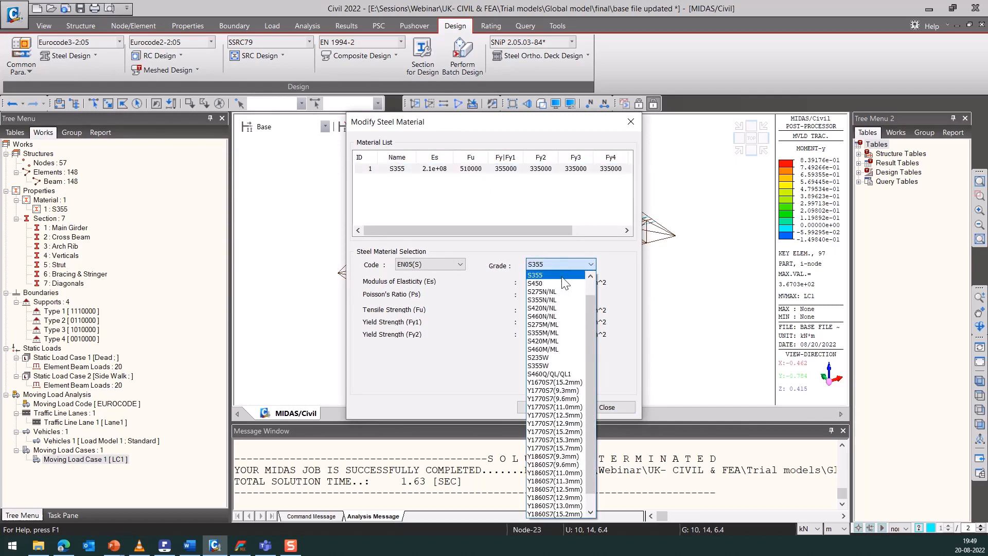
click(630, 125)
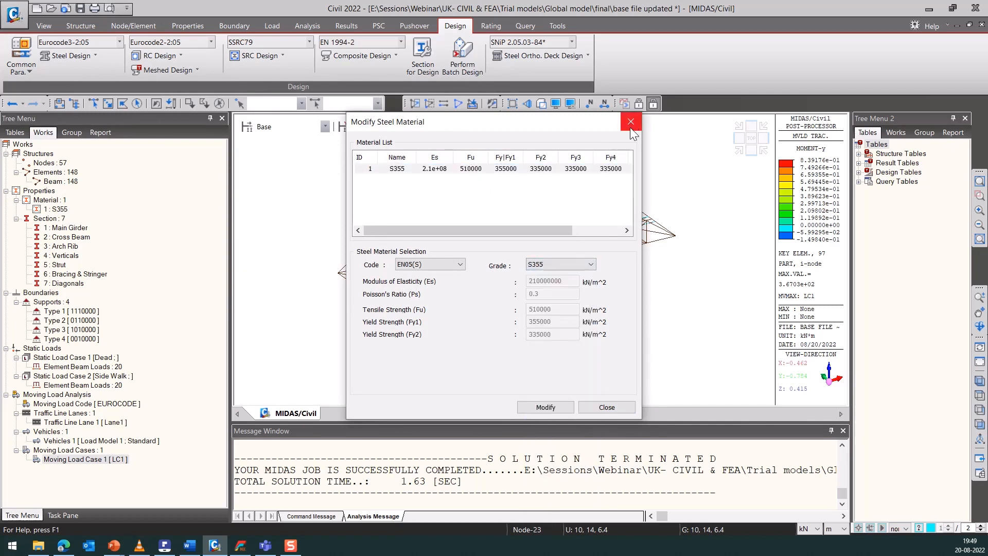
click(612, 409)
Apply serviceability deflection limits of L/200 for beams and h/150 for columns to all elements.
click(77, 58)
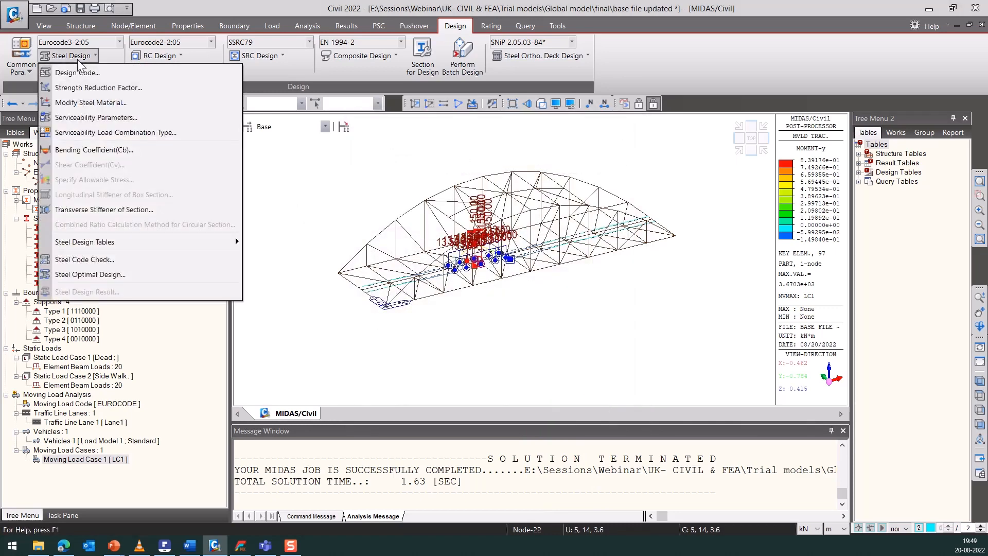
click(96, 118)
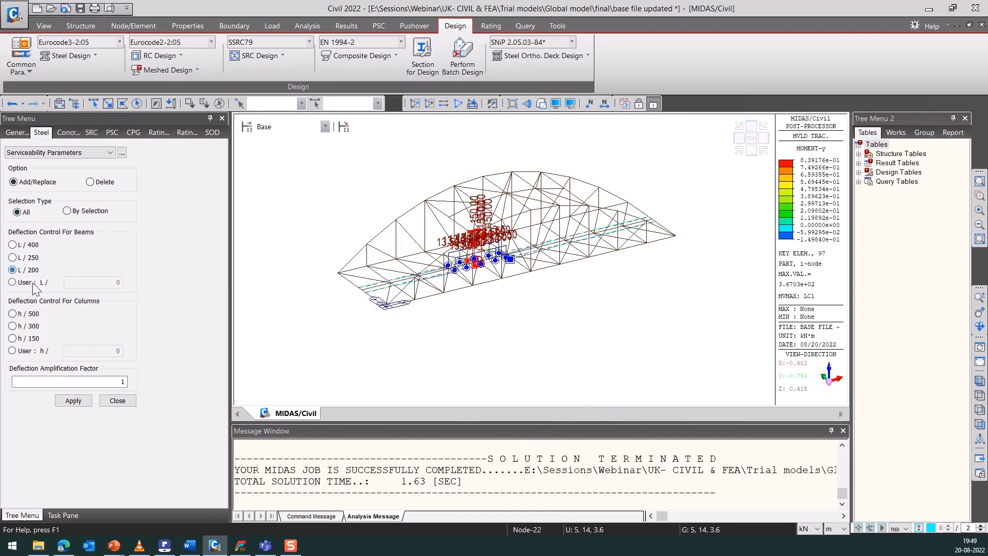
click(20, 338)
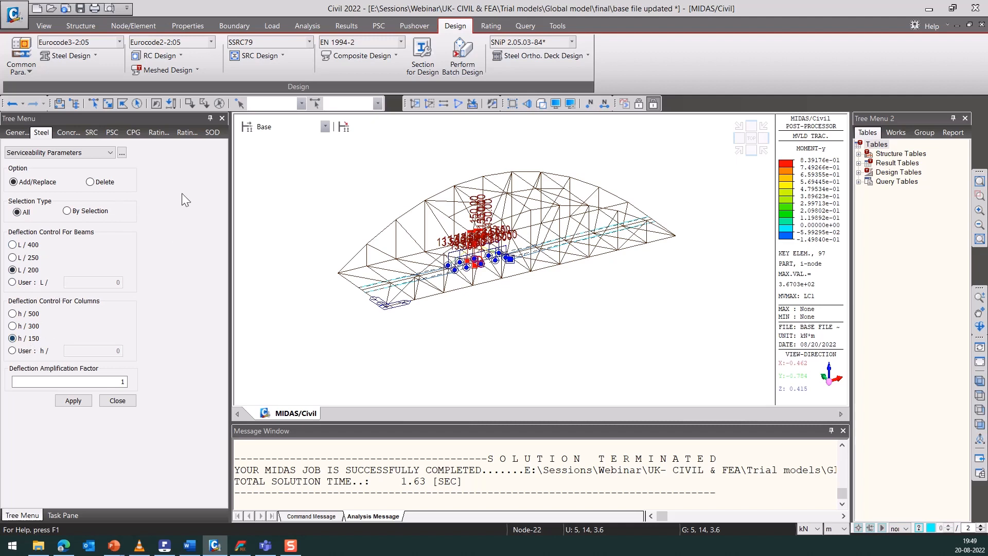
click(137, 104)
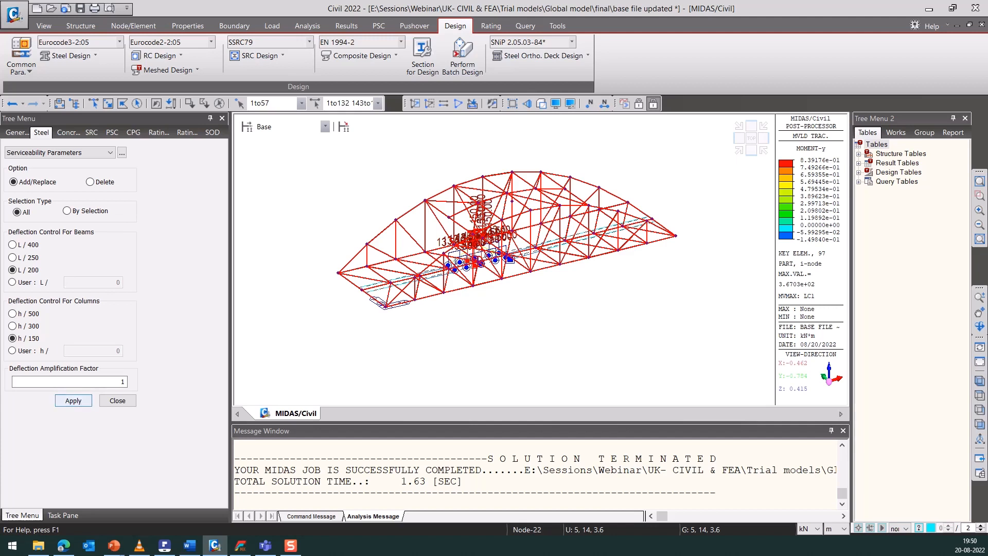
click(81, 401)
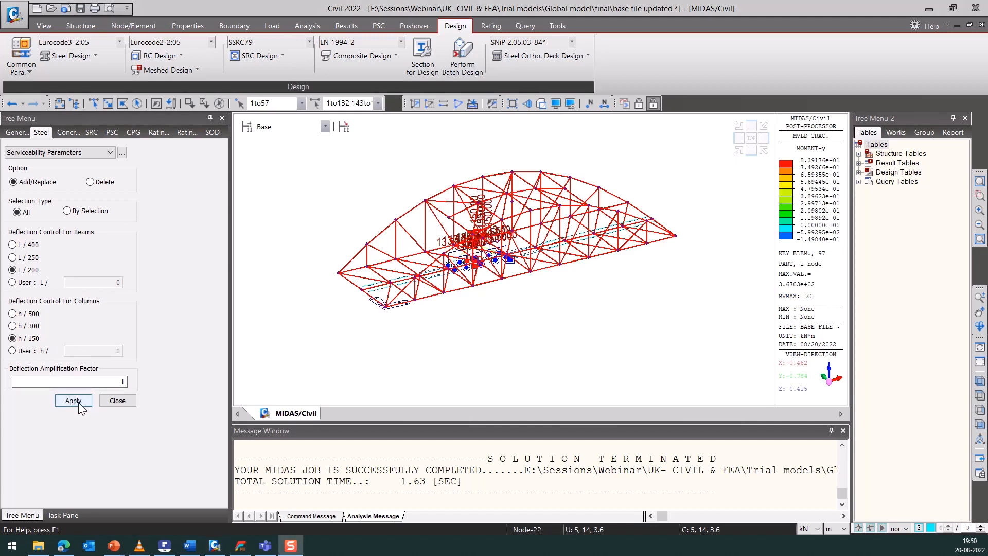
click(117, 401)
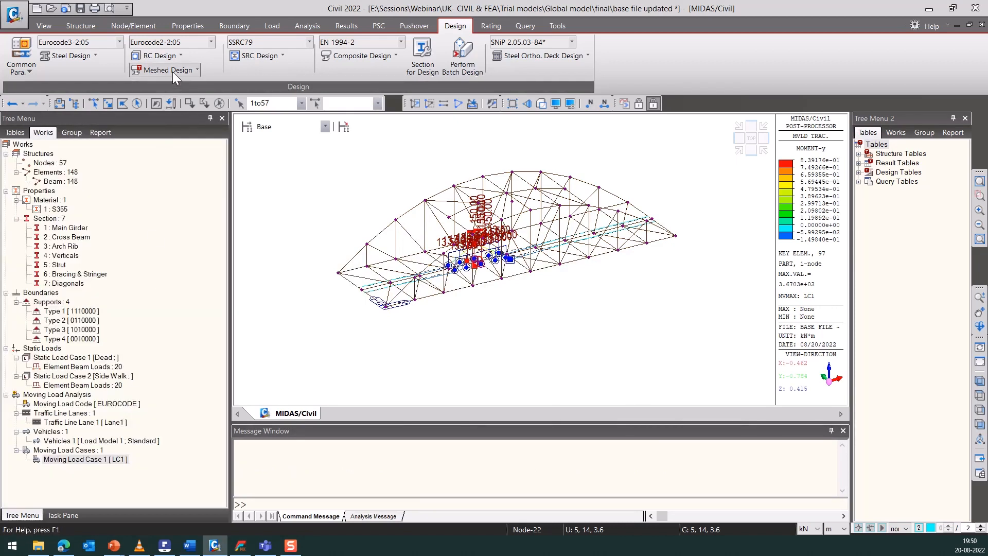
Open the load combinations editor at the general load combination list.
click(75, 58)
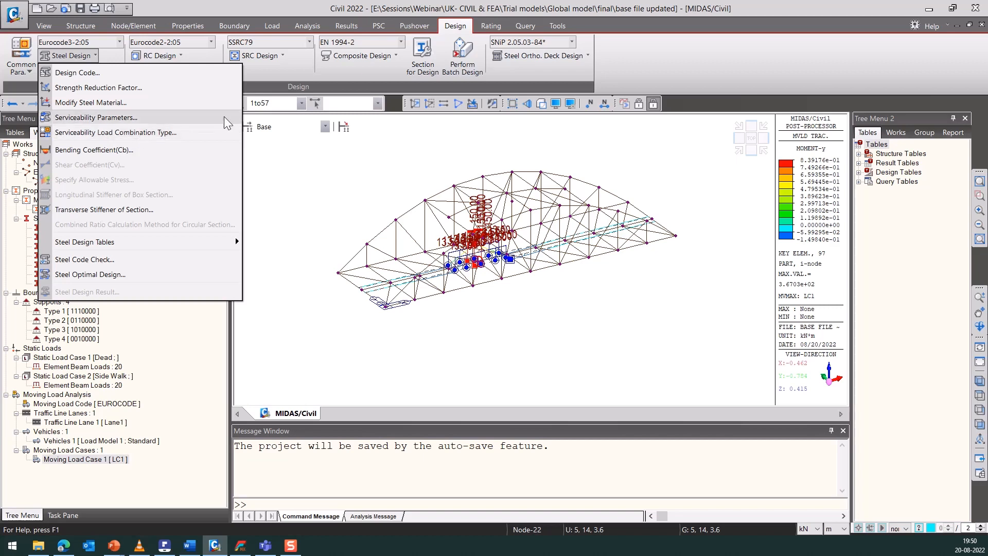
click(346, 27)
click(28, 61)
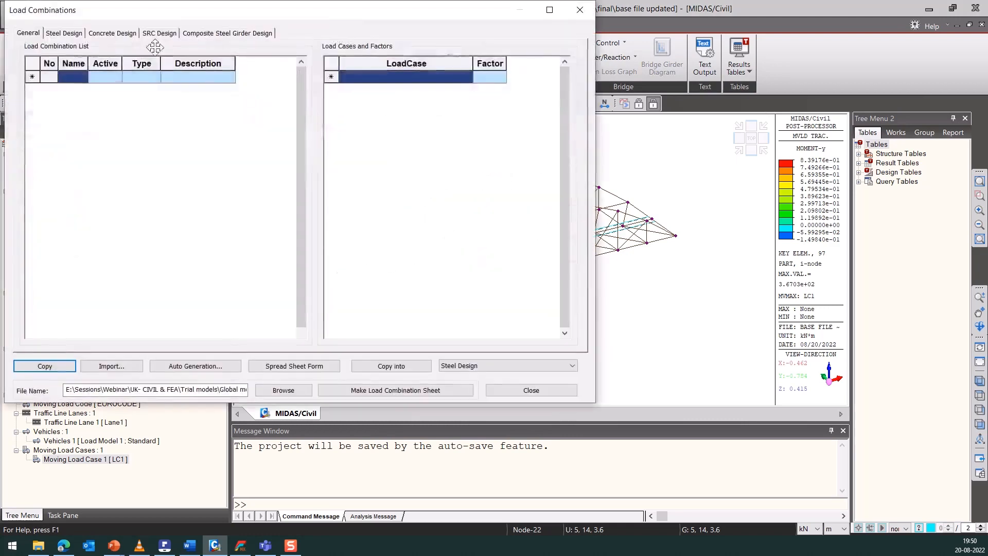
click(181, 35)
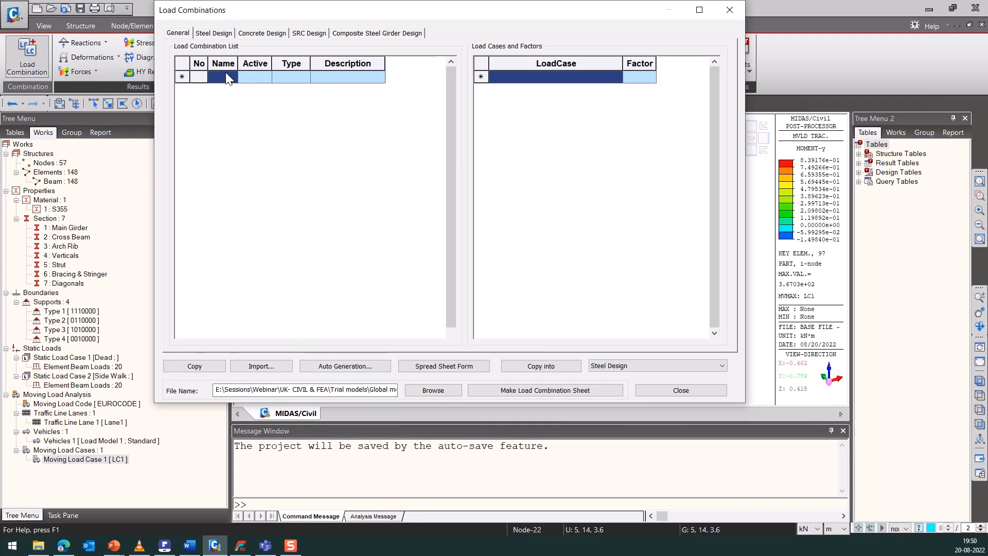
Add a steel design load combination named LCb1 and set its active type to Strength/Stress.
drag(248, 10, 266, 18)
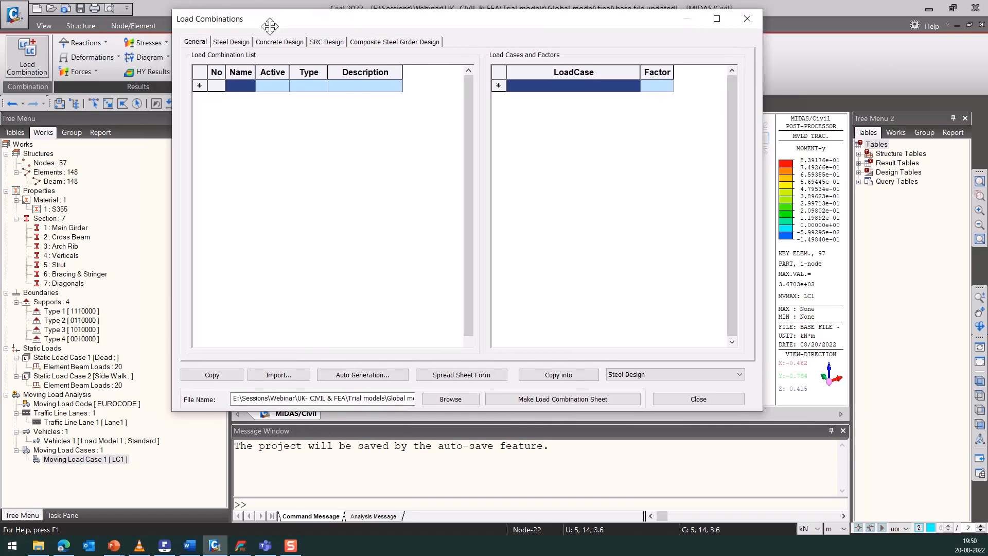
click(230, 42)
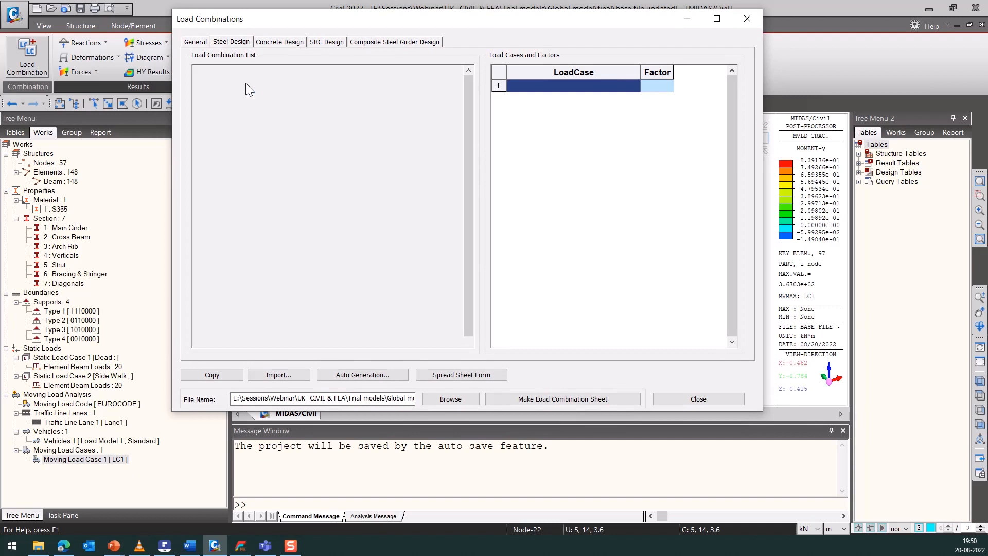
click(241, 86)
text(LCb)
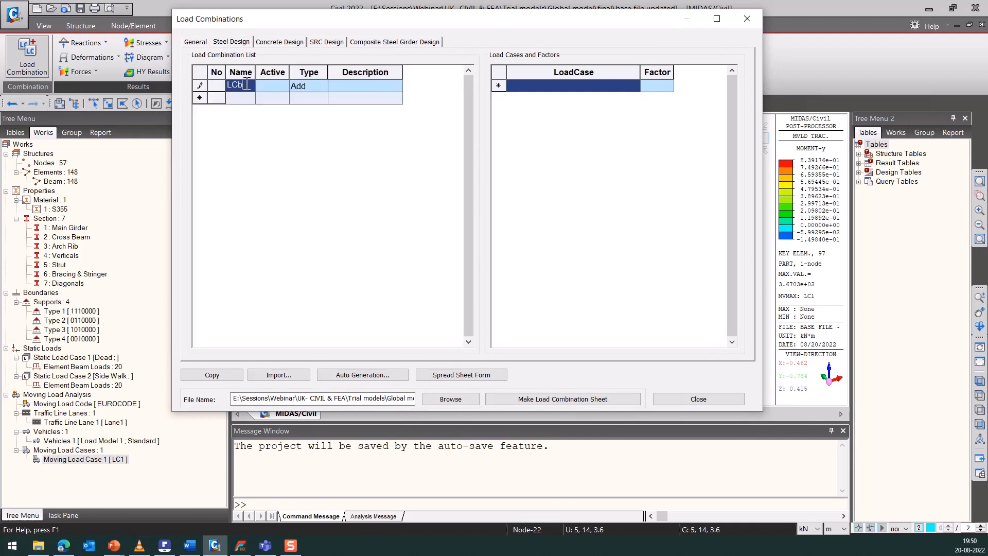
click(275, 86)
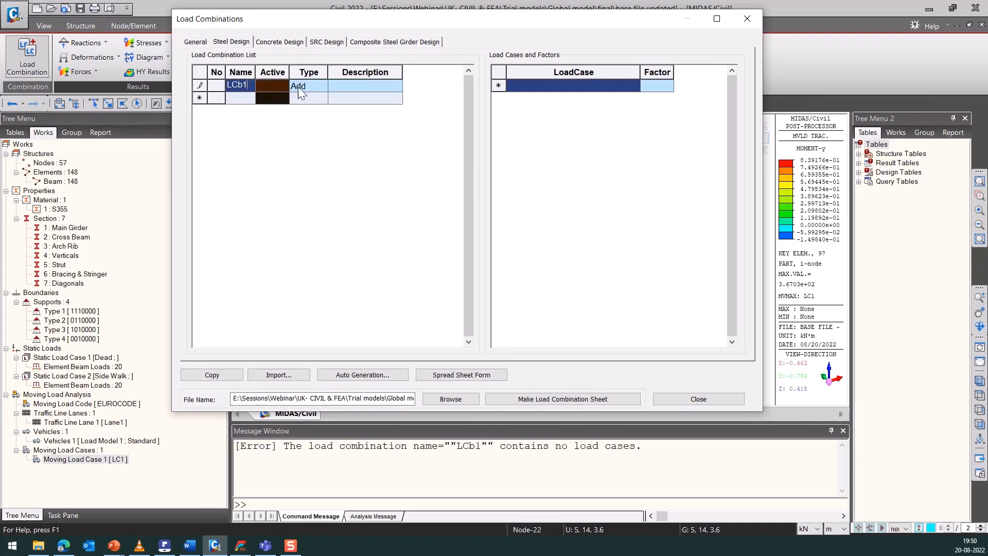
click(284, 86)
click(288, 106)
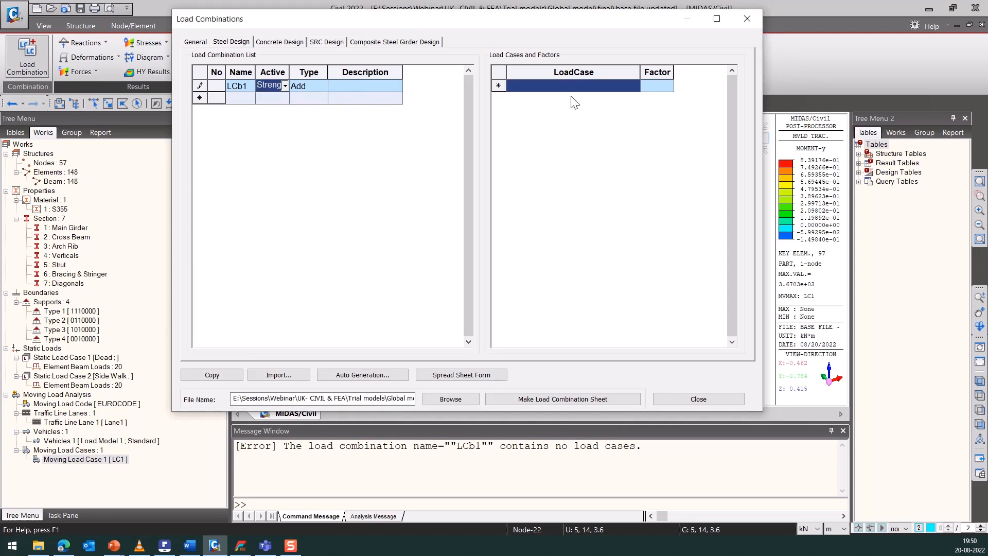
Include load cases Dead(ST), Side Walk(ST) and LC1(MV) in combination LCb1, each with factor 1.0.
click(634, 88)
click(557, 97)
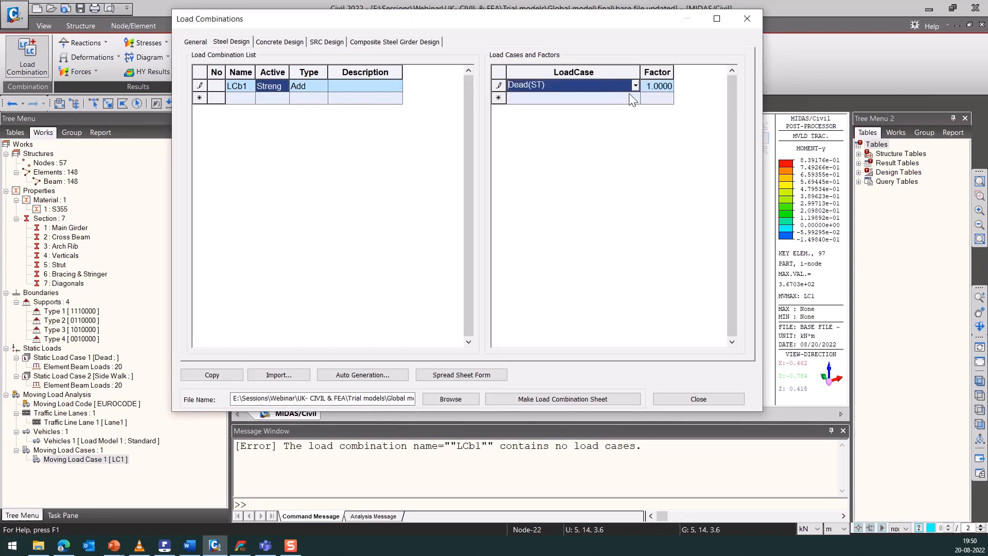
click(635, 98)
click(637, 98)
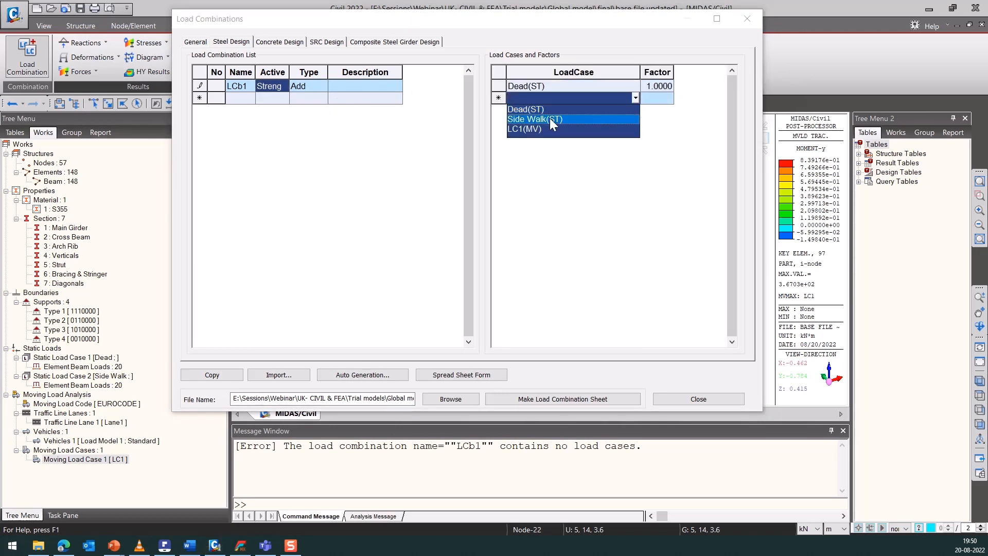
click(549, 119)
click(634, 111)
click(635, 110)
click(555, 140)
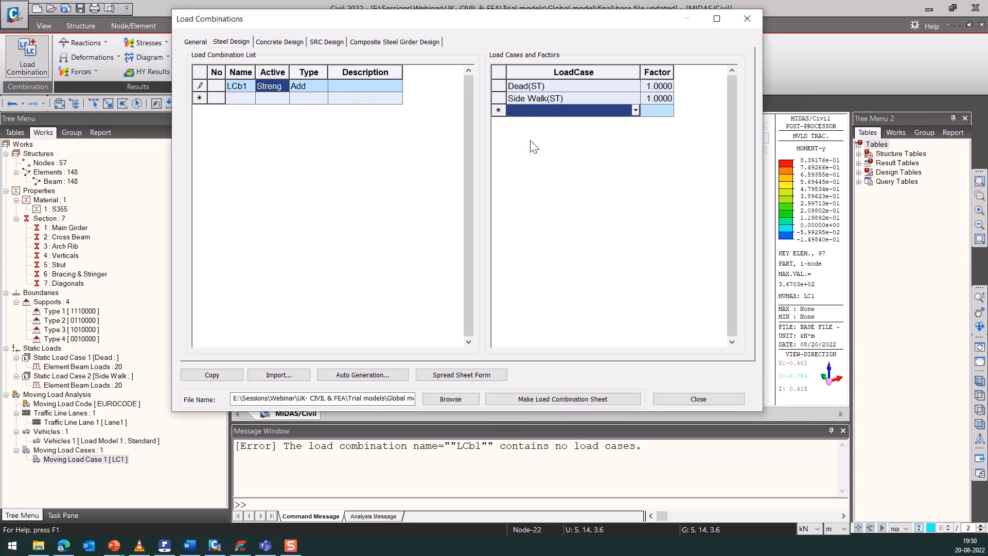
click(247, 98)
Make two copies of steel load combination LCb1.
click(245, 87)
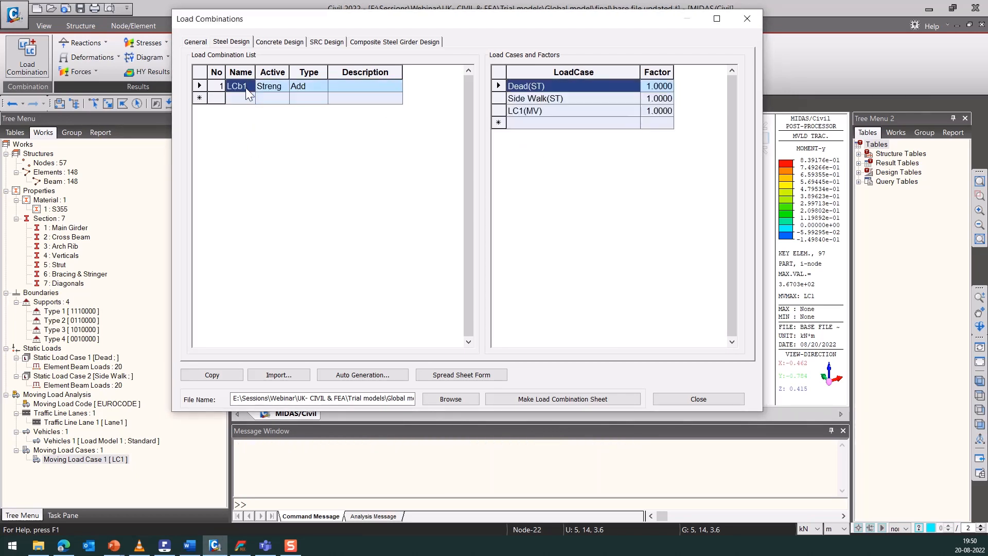
click(228, 376)
click(229, 375)
click(247, 123)
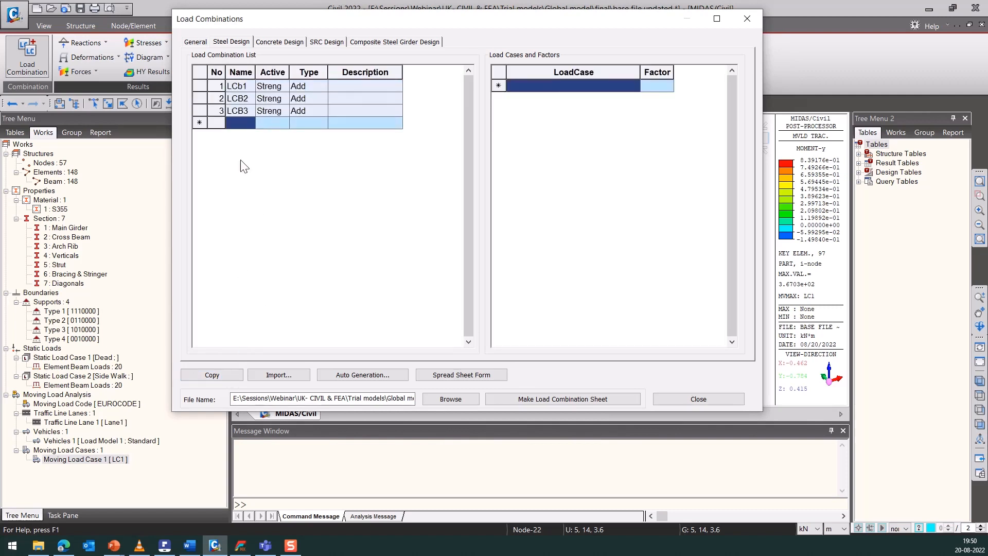
Copy the third strength combination once and set the copy's active type to Serviceability.
click(237, 112)
click(221, 375)
click(284, 124)
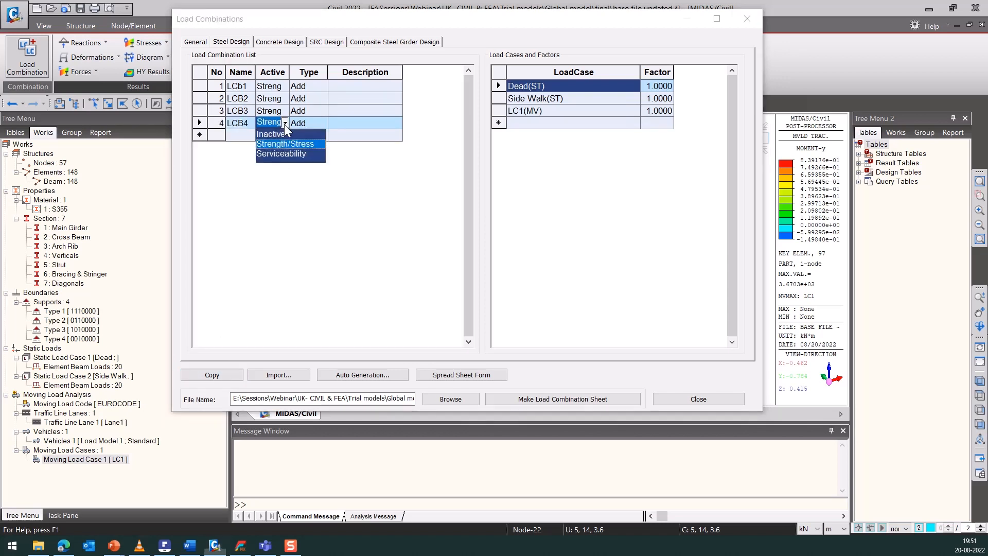
click(278, 153)
click(245, 135)
Make two copies of serviceability combination LCB4 and close the load combination settings.
click(243, 124)
click(224, 372)
click(224, 372)
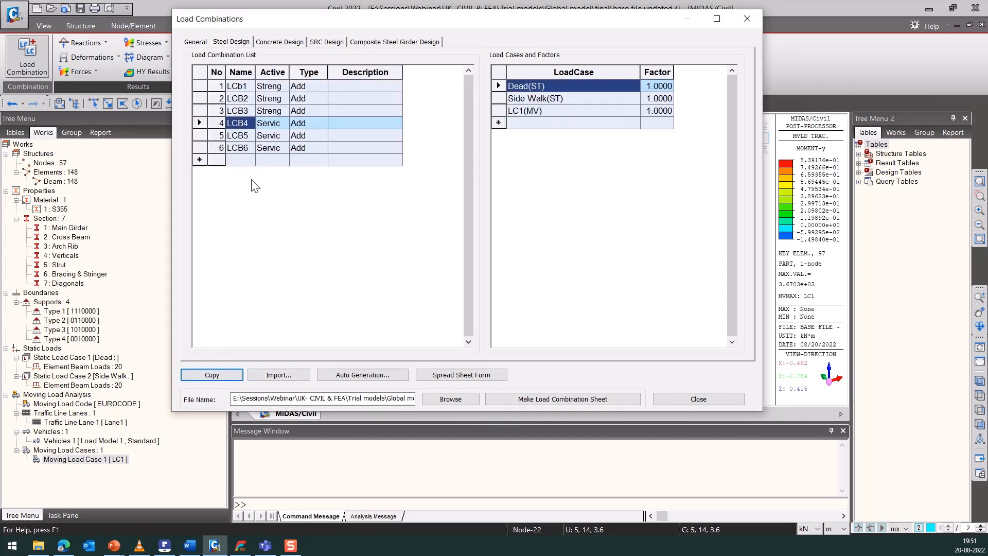
click(238, 152)
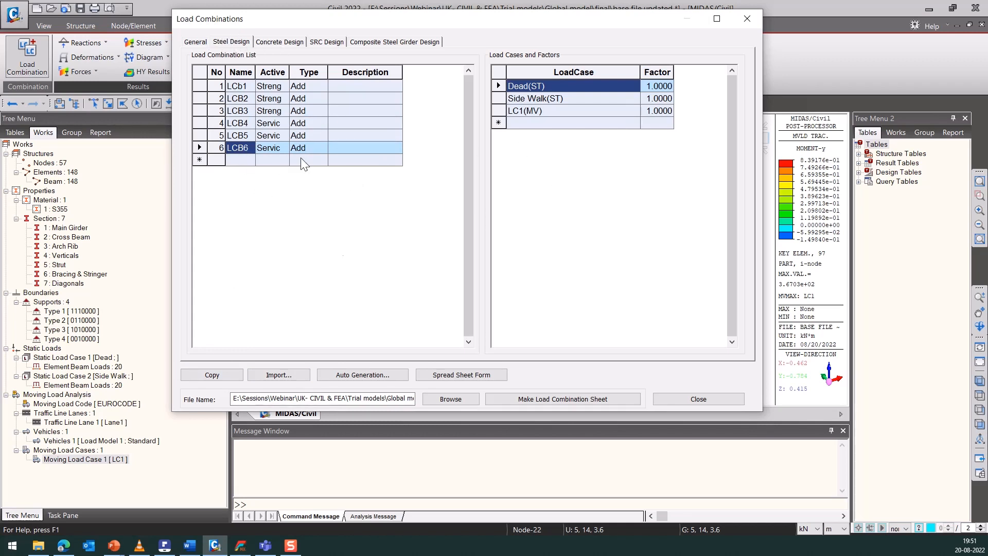
click(252, 99)
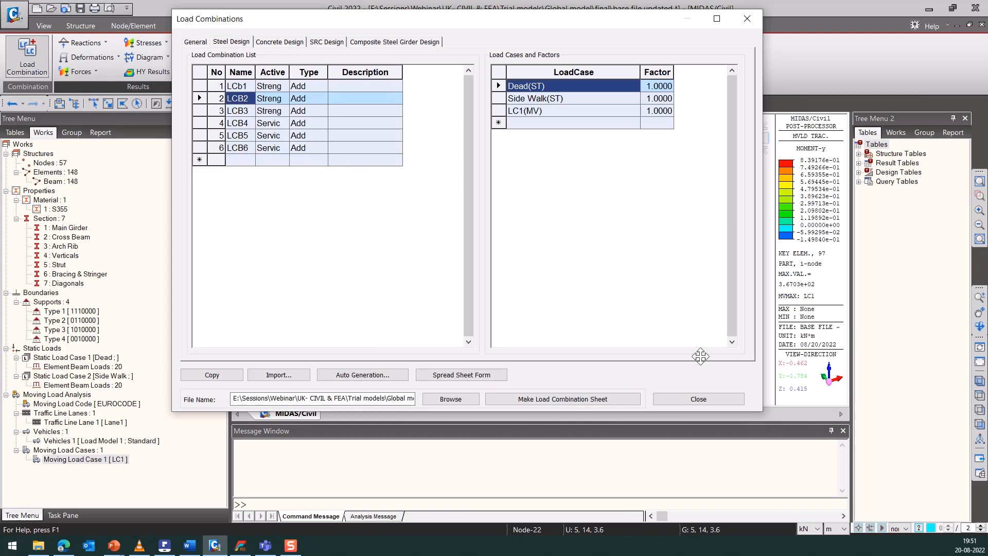
click(725, 400)
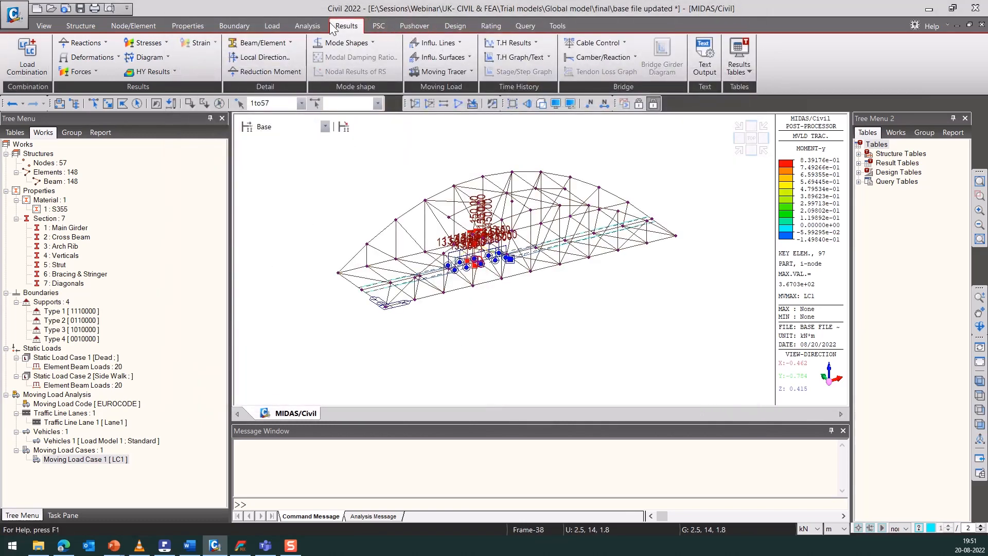
Assign the steel design serviceability combination types: LCB4 as Quasi-permanent, LCB5 as Frequent and LCB6 as Characteristic.
click(455, 26)
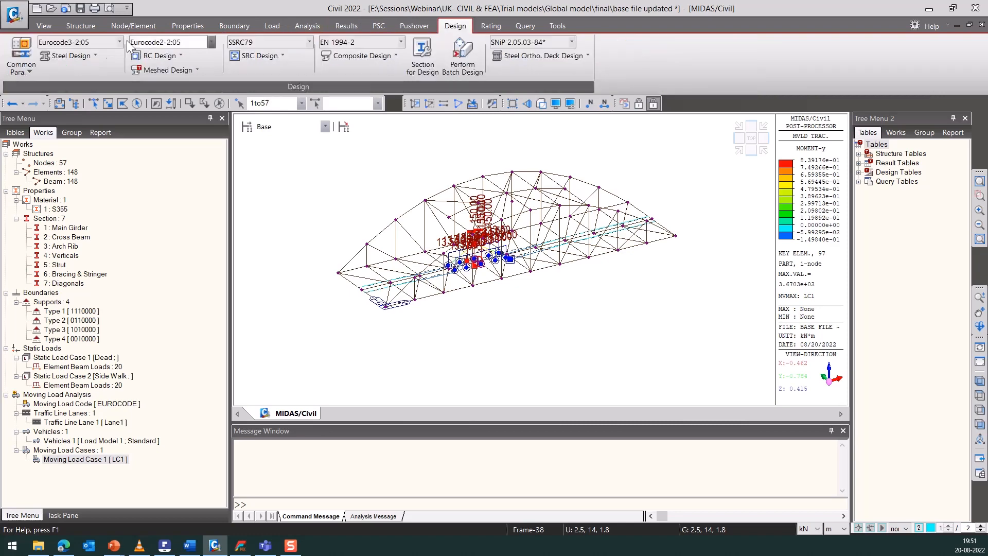
click(89, 56)
mouse_move(91, 248)
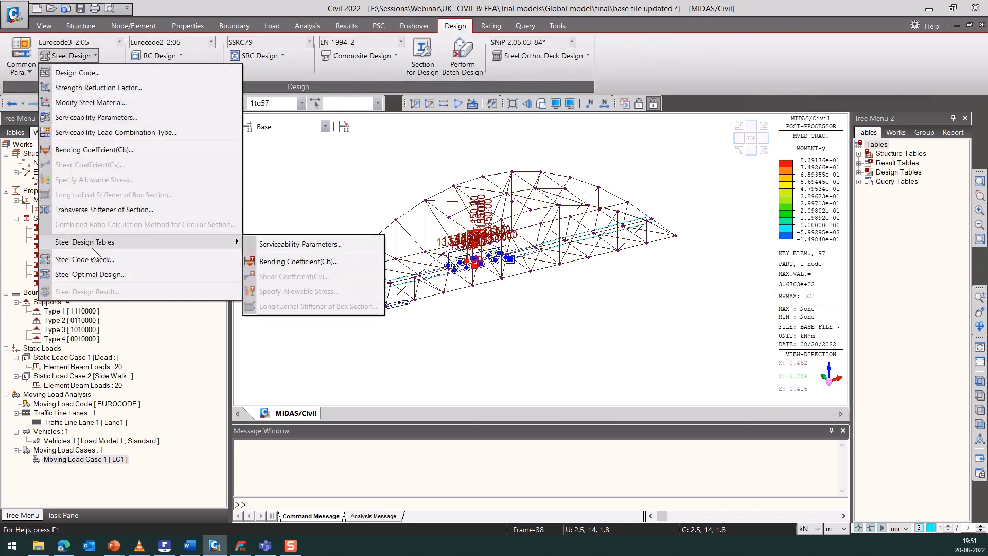
click(114, 134)
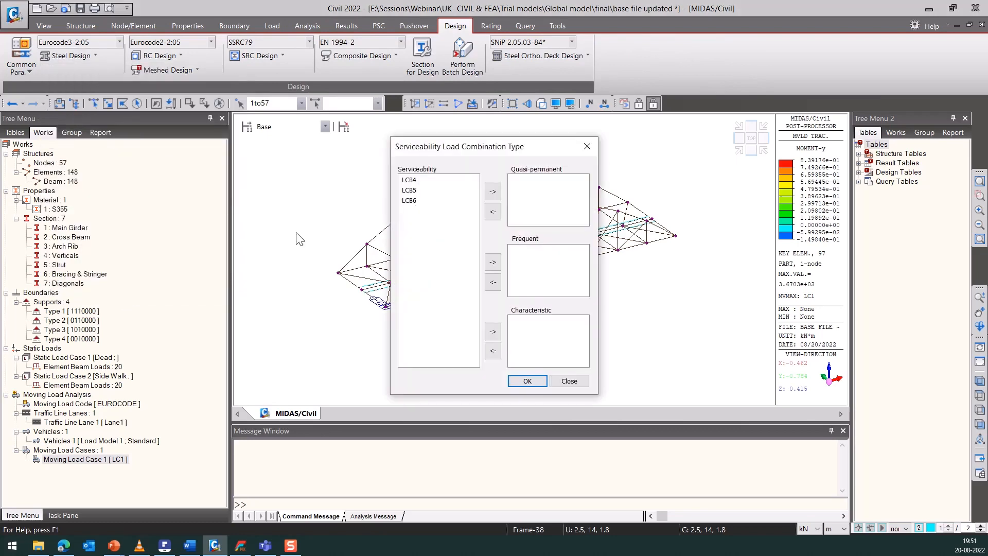
click(411, 180)
click(493, 192)
click(416, 181)
click(492, 262)
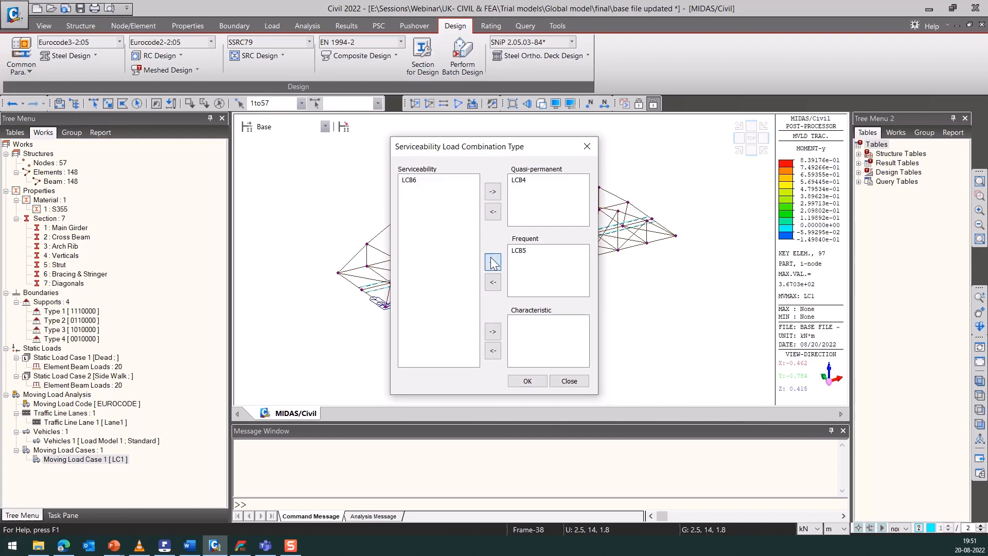
click(418, 181)
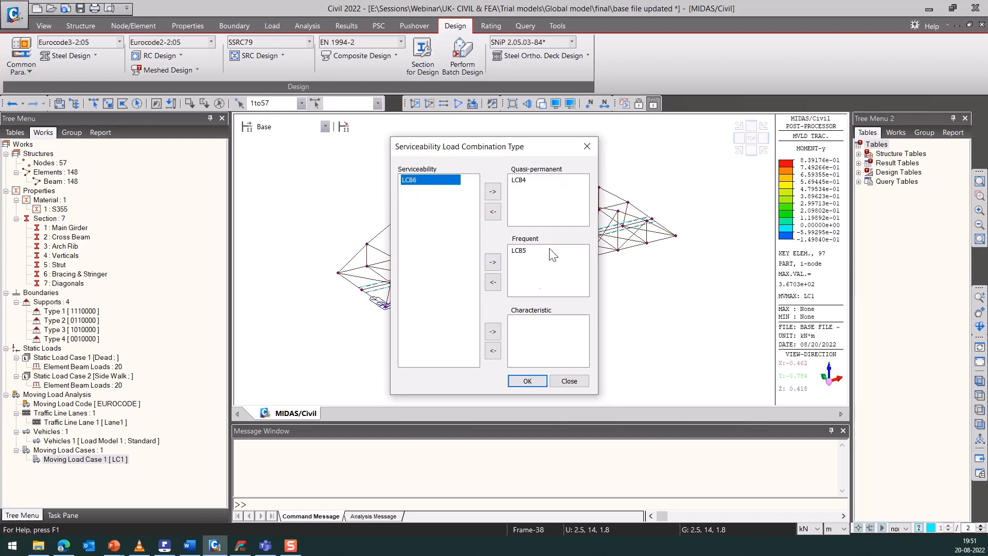
click(493, 333)
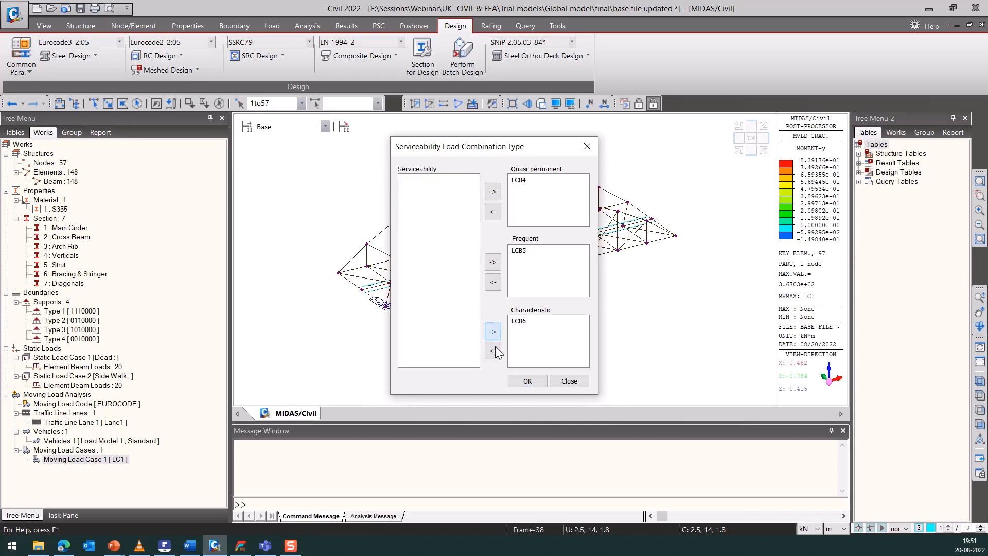
click(520, 381)
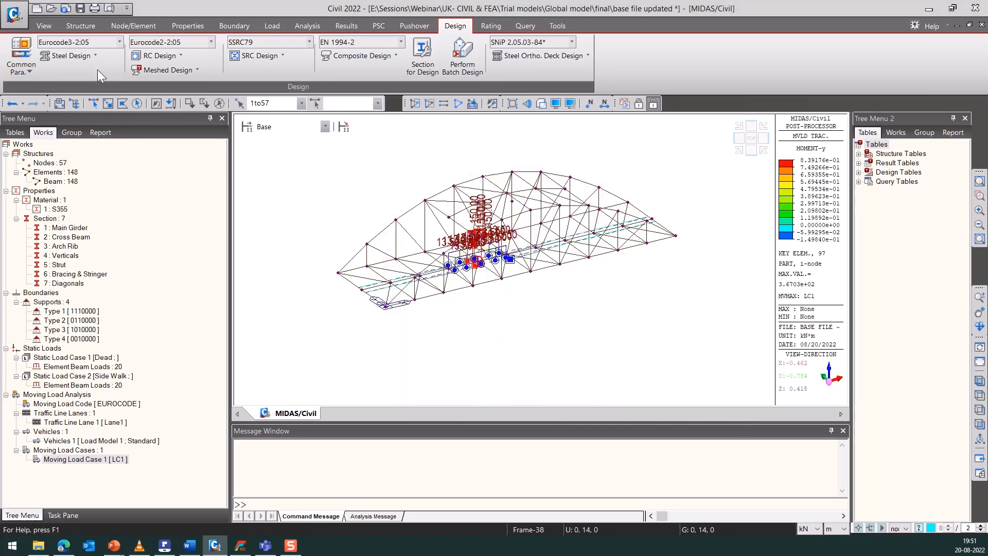
click(95, 55)
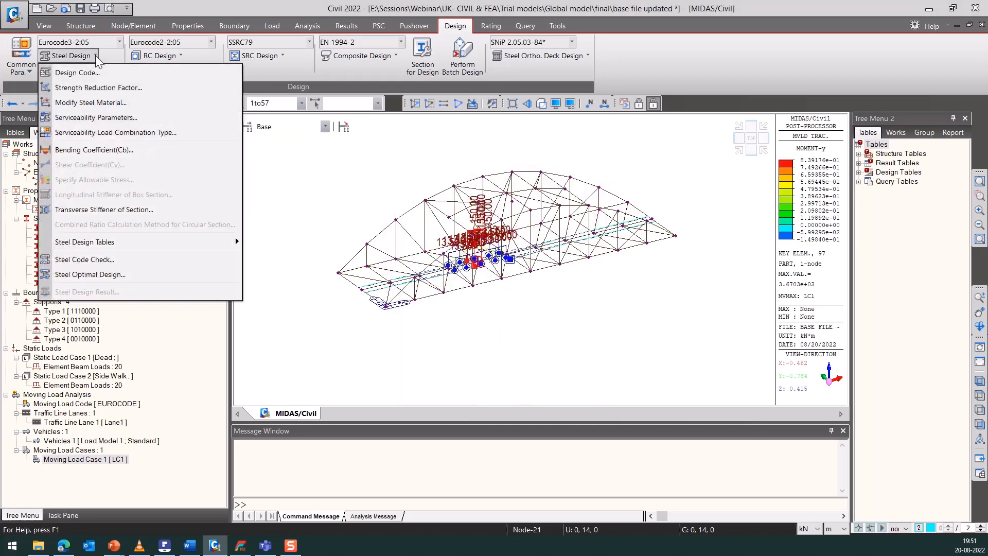
click(144, 155)
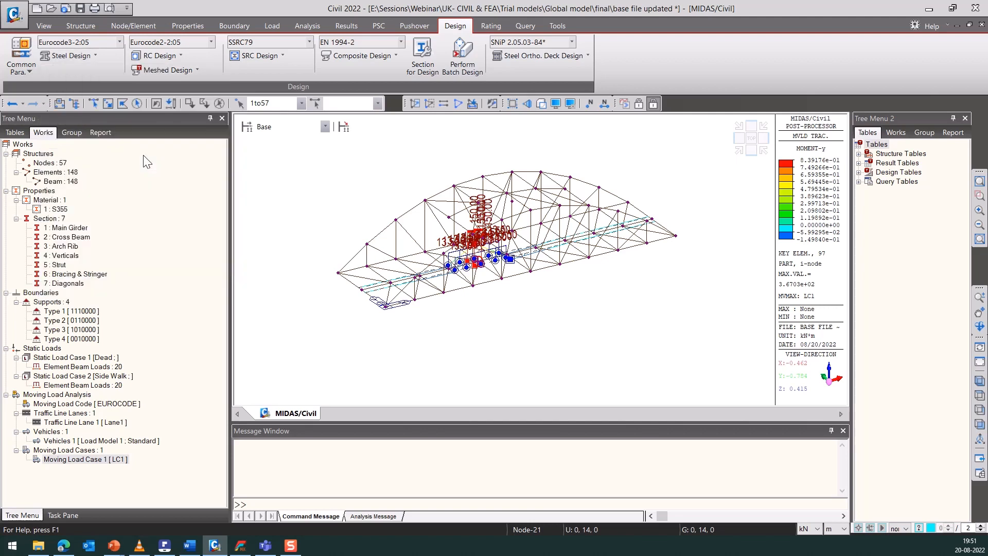
double_click(93, 222)
click(119, 266)
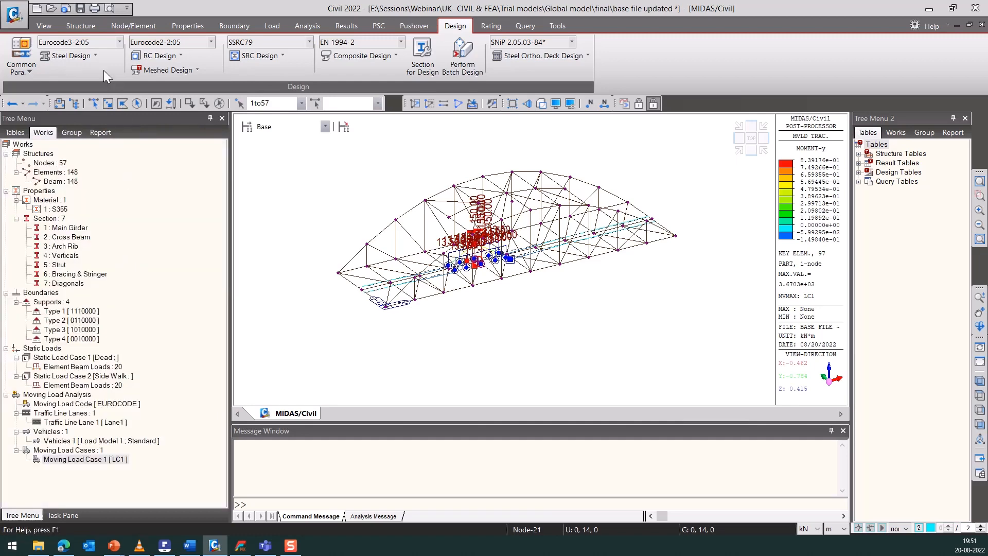
Review the transverse stiffener settings for the Main Girder, Cross Beam, Arch Rib and Strut sections without changing them.
click(92, 57)
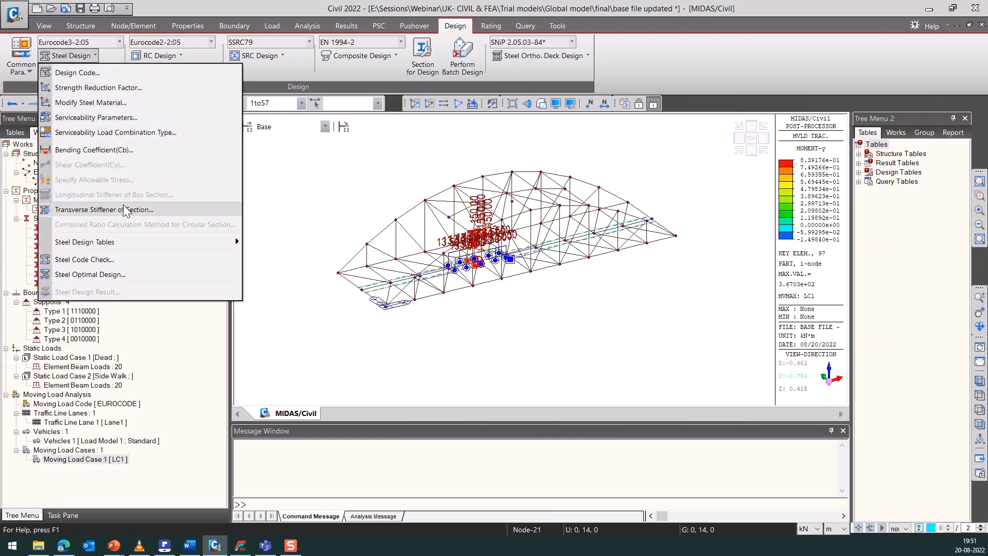
click(91, 210)
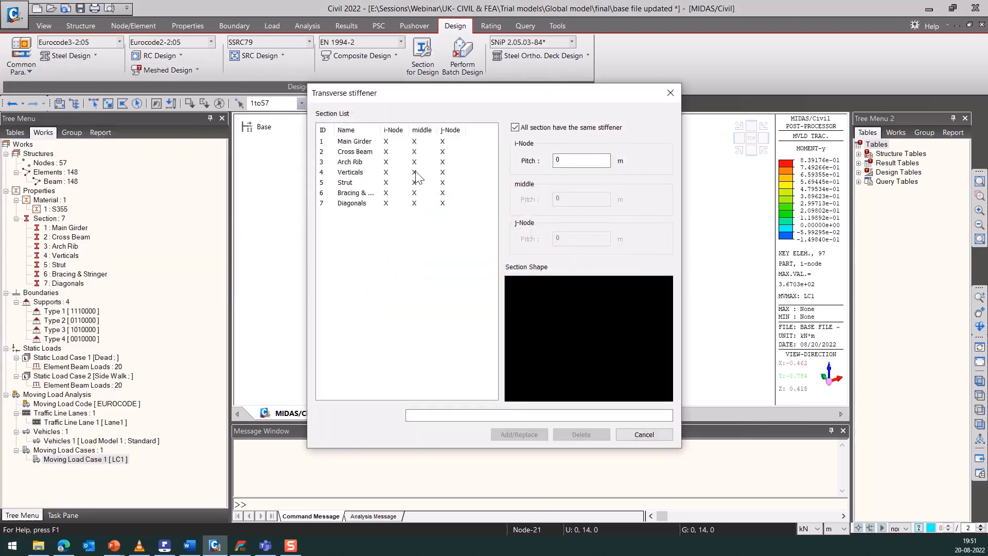
click(393, 144)
click(391, 153)
click(390, 163)
click(385, 183)
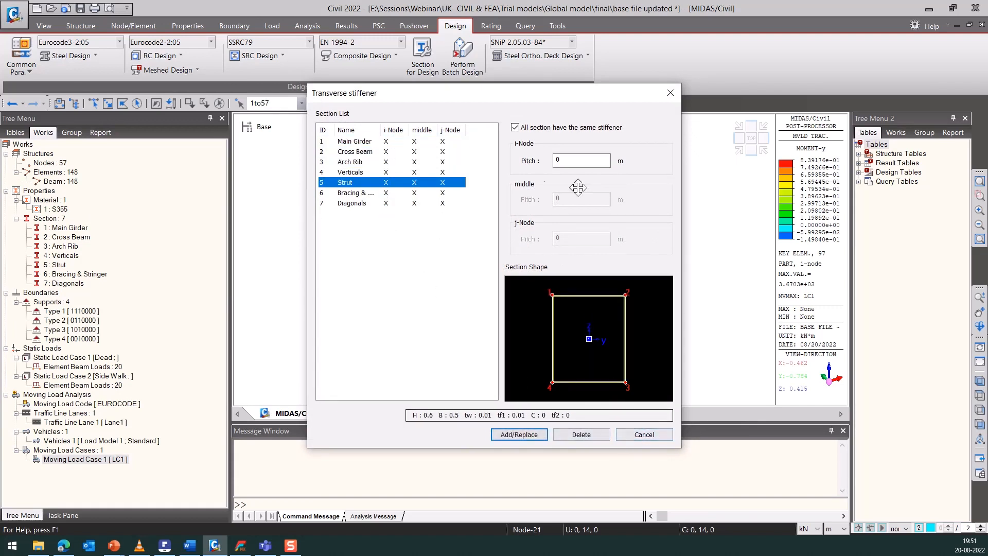
click(641, 435)
Run the Eurocode3-2:05 steel code check on the Arch Bridge model.
click(91, 55)
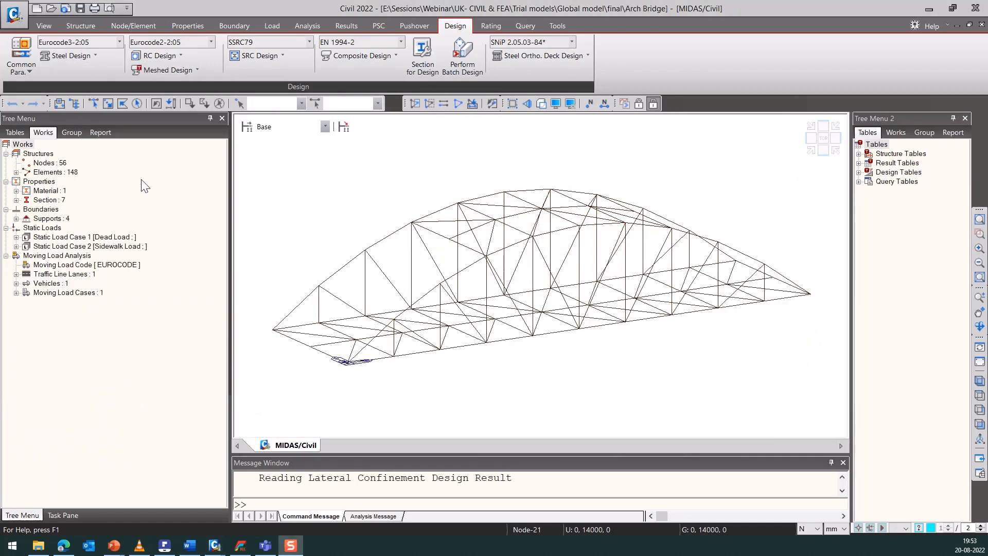
click(97, 55)
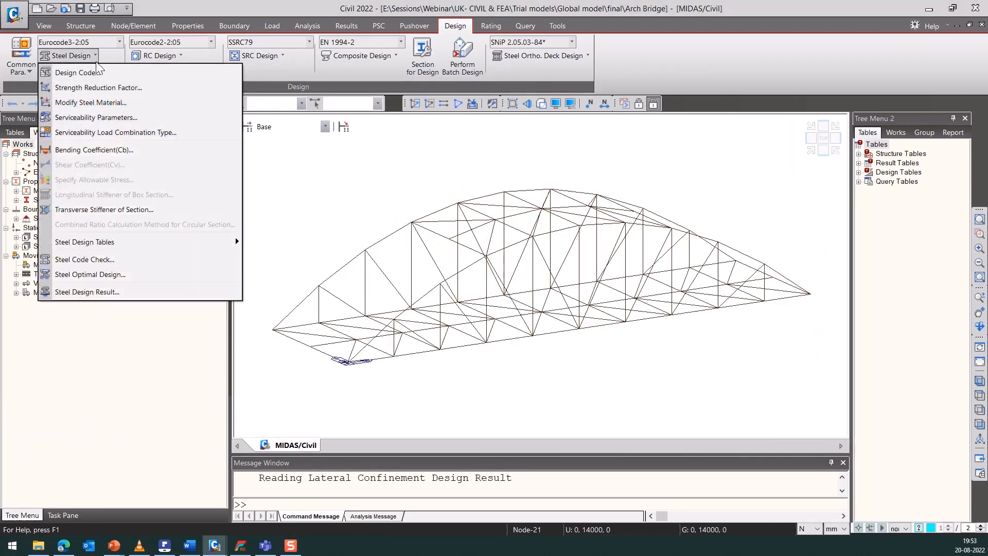
click(112, 261)
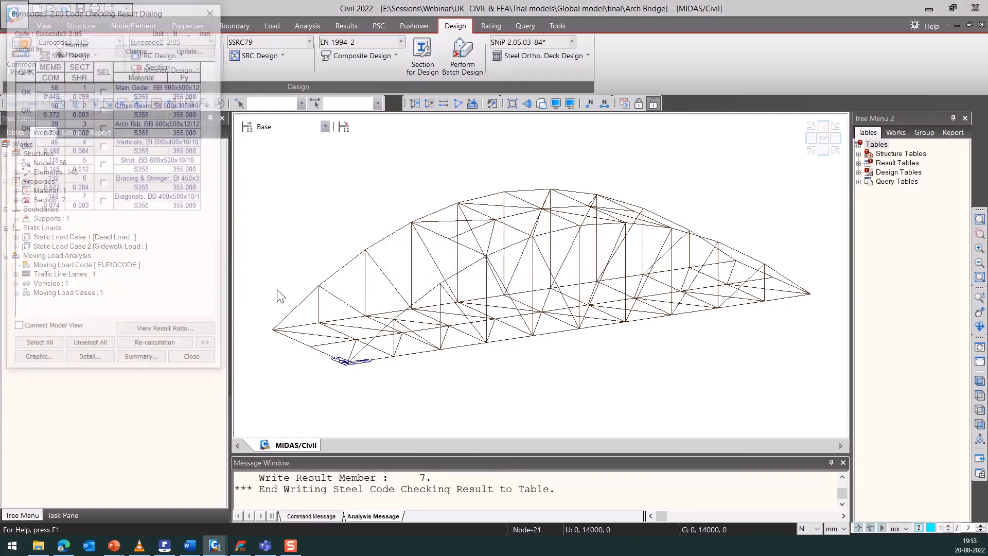
drag(118, 28, 278, 36)
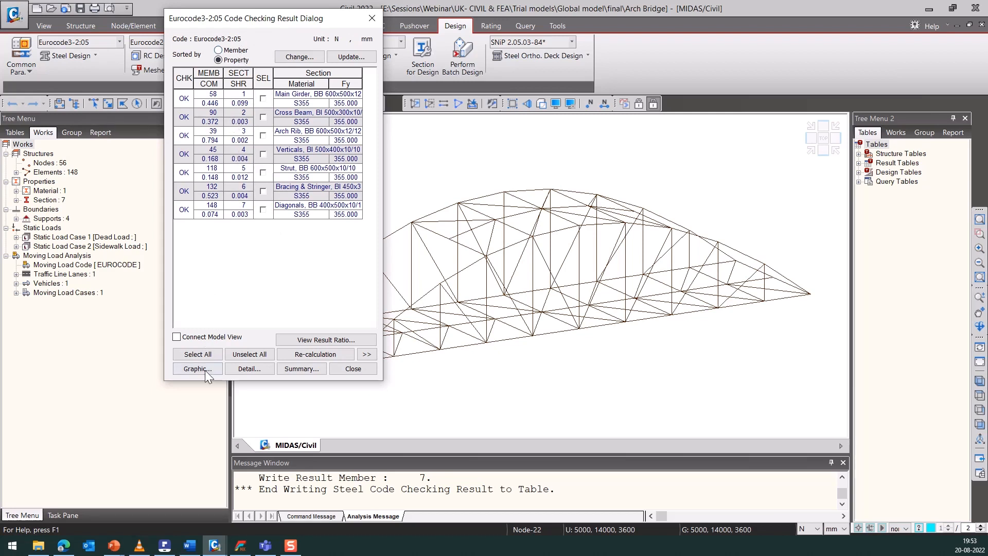
Sort the code check results by property and open the graphic report for the Main Girder, Cross Beam and Arch Rib sections.
click(218, 50)
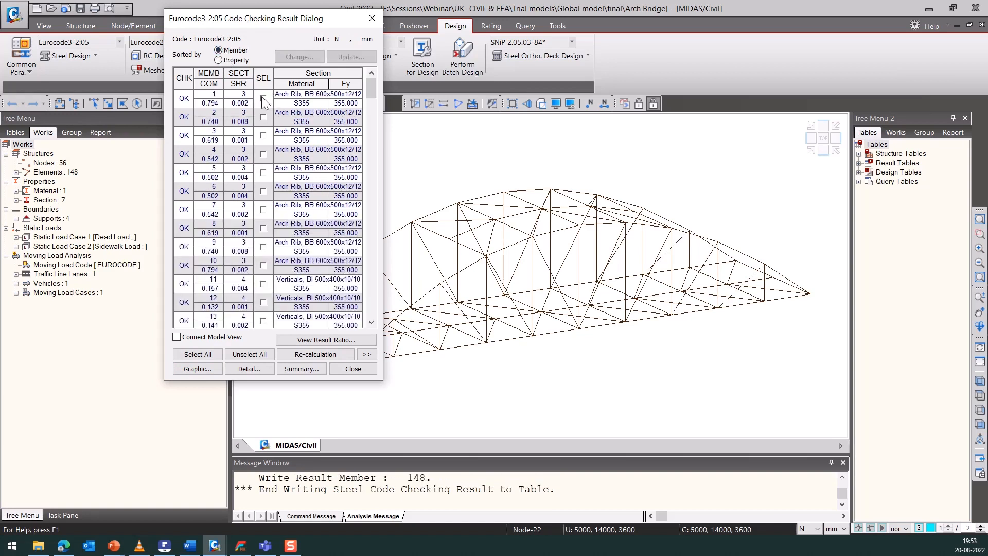
click(241, 61)
click(263, 99)
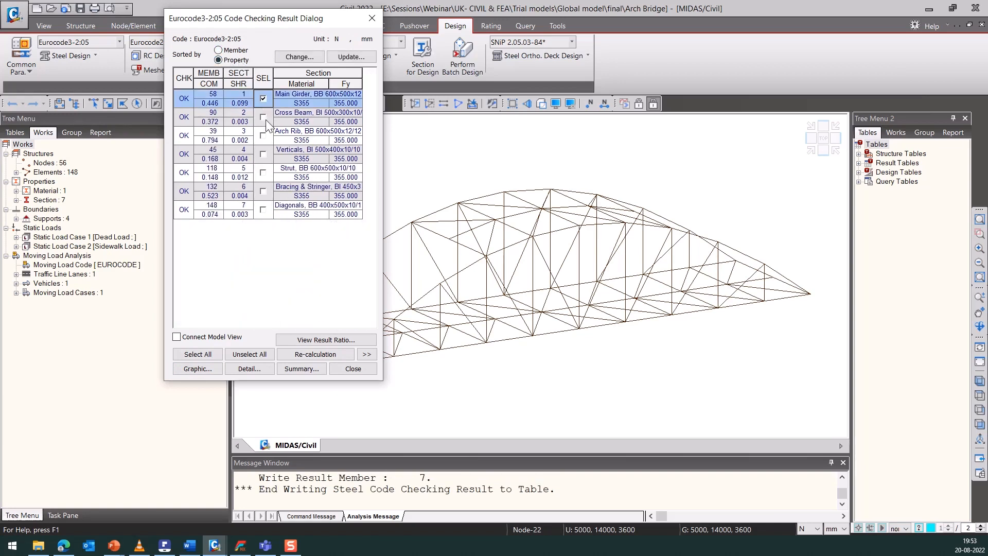
click(264, 118)
click(264, 136)
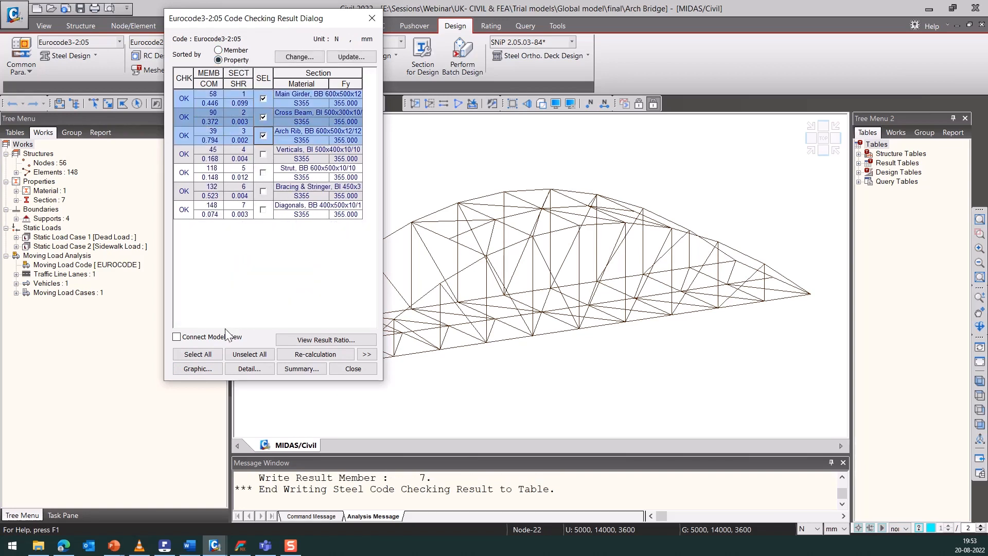
click(198, 368)
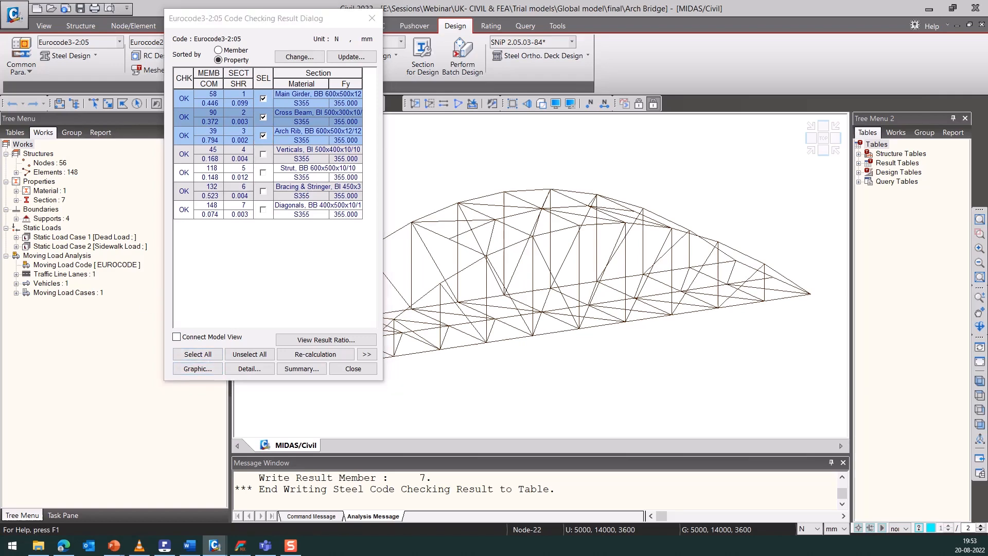
drag(544, 53, 612, 1)
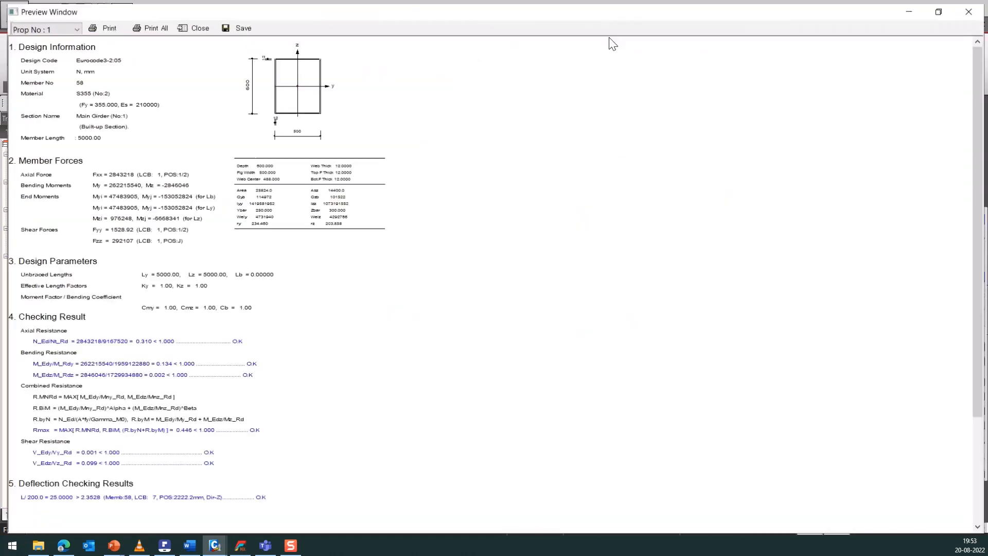
double_click(343, 14)
drag(239, 15, 653, 22)
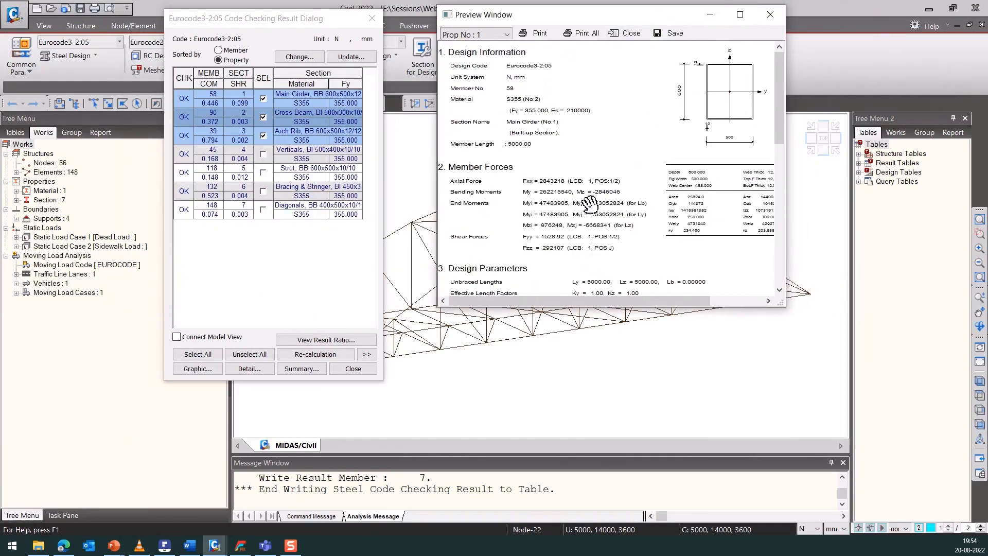
Examine the Main Girder report's member forces, design parameters, resistance checks and deflection check.
scroll(586, 206, down, 3)
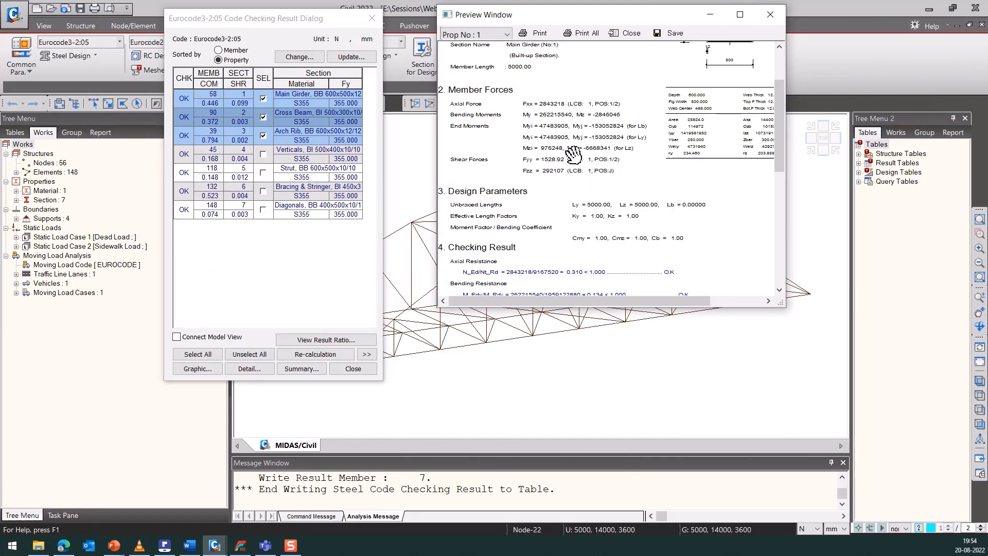
scroll(603, 172, down, 3)
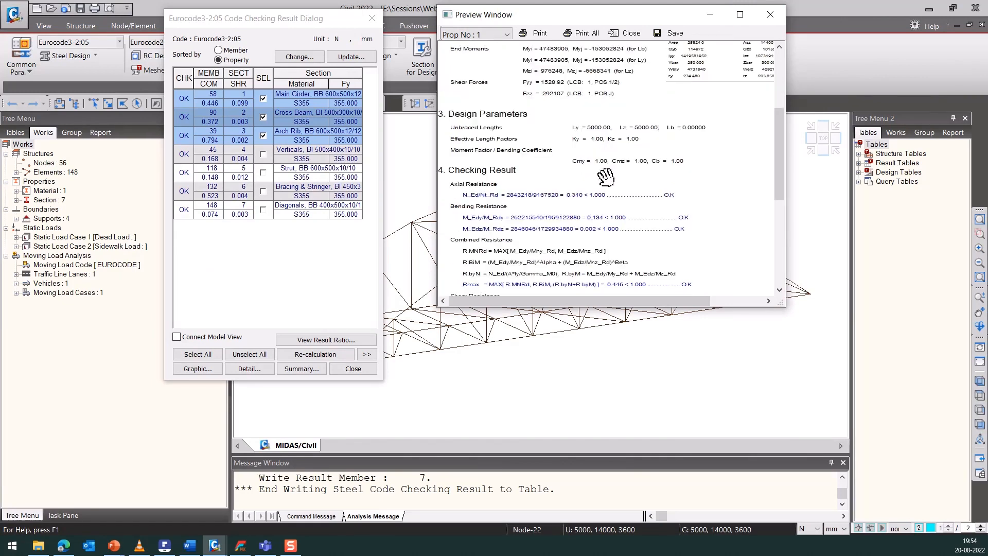
scroll(610, 195, down, 3)
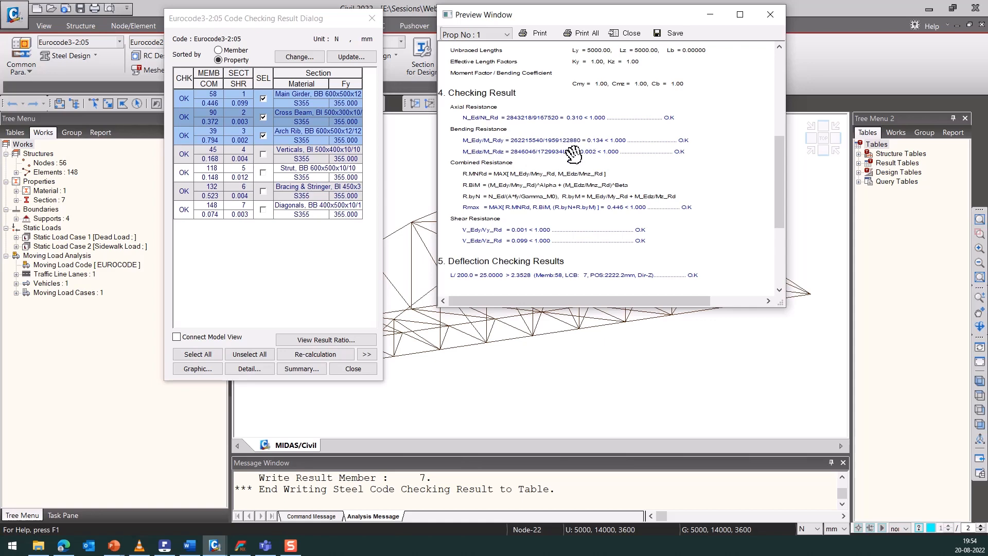
scroll(571, 154, down, 3)
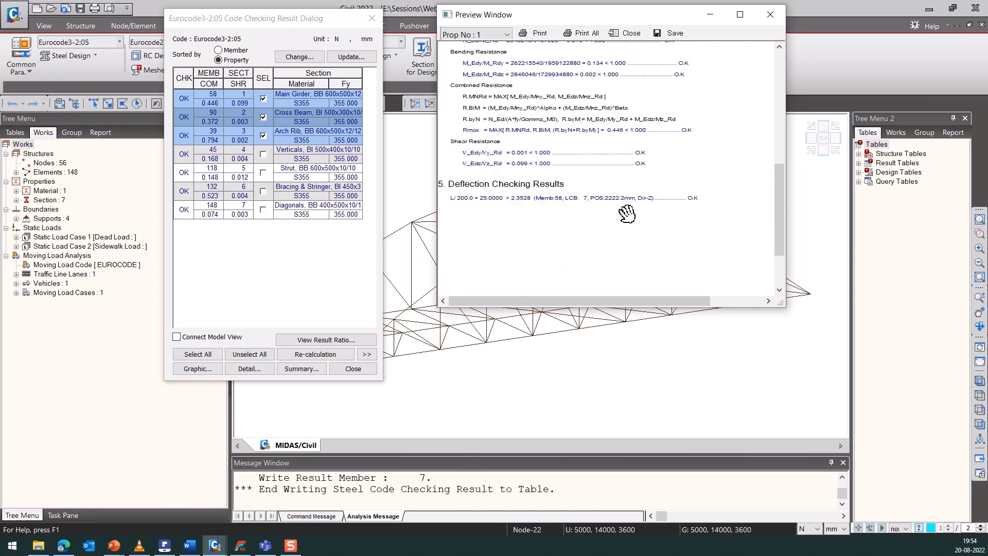
scroll(642, 216, up, 9)
scroll(642, 217, up, 3)
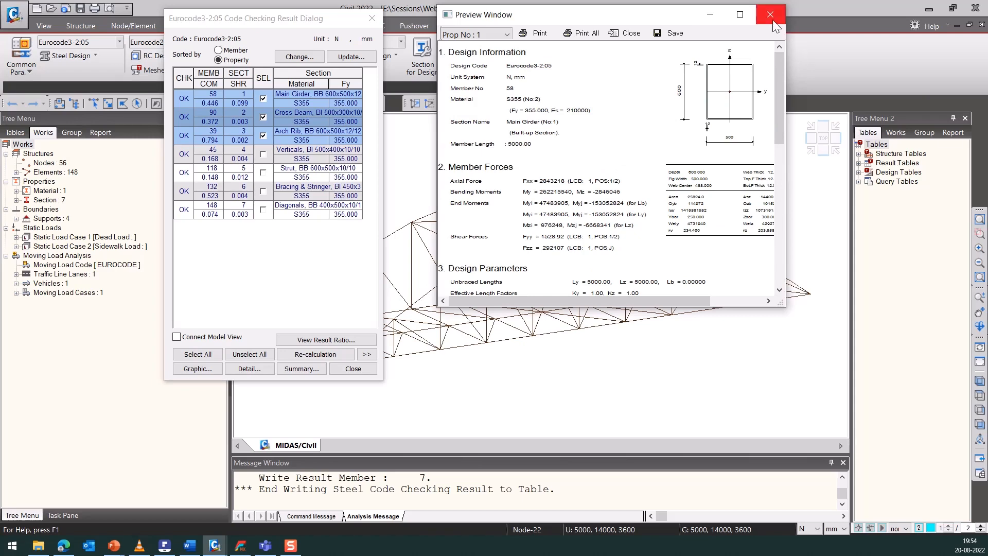
scroll(708, 165, down, 3)
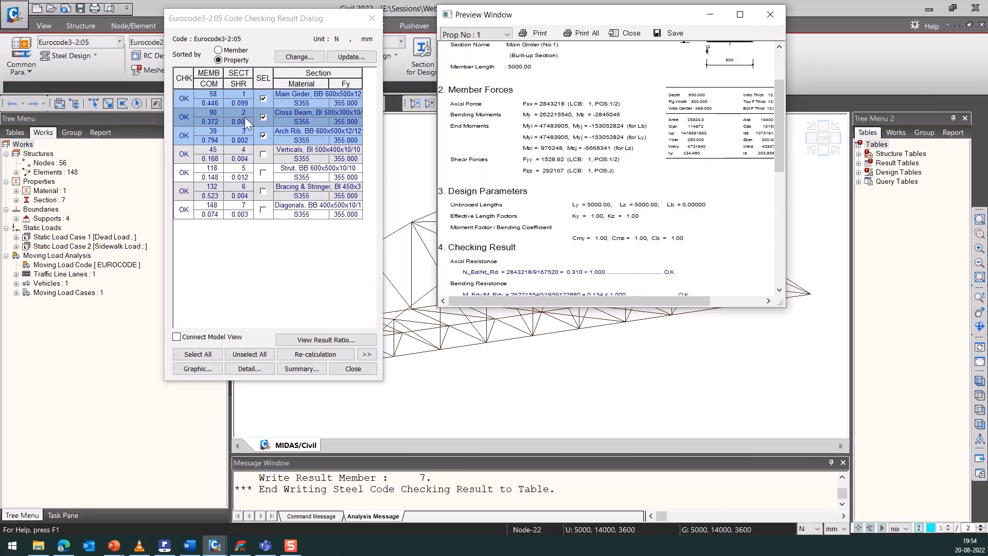
scroll(644, 173, down, 3)
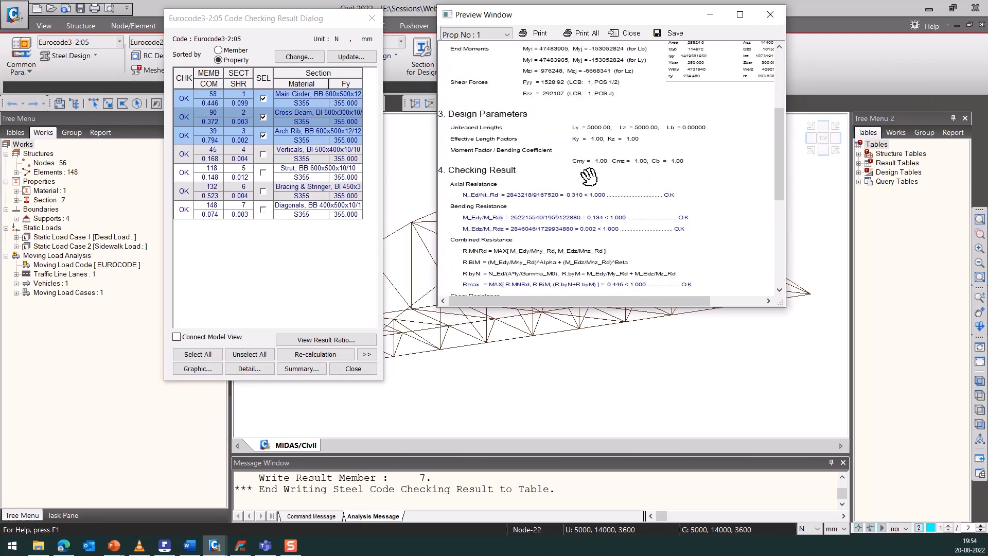
View the graphic reports of properties 2 and 3, return to property 1 and close the preview.
click(494, 34)
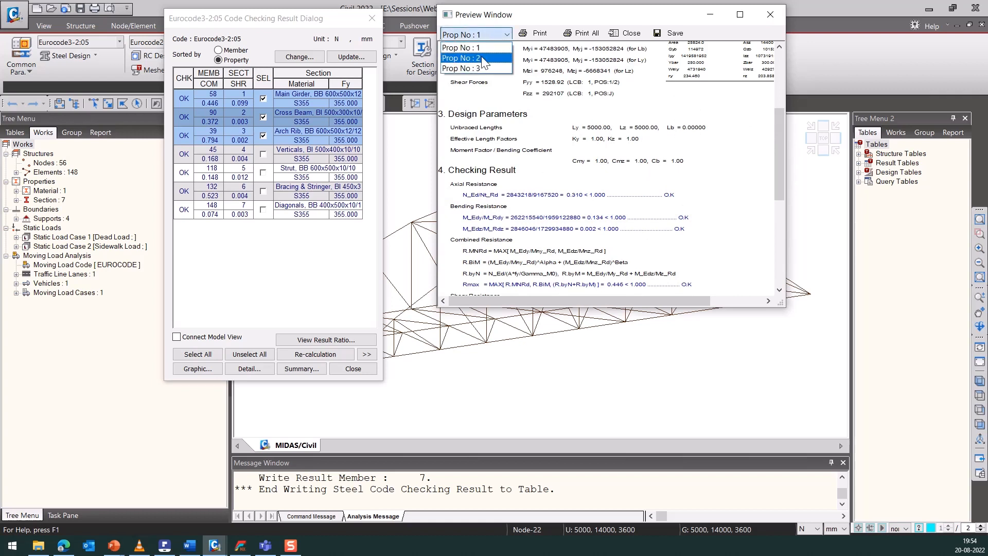
click(473, 58)
click(479, 34)
click(486, 69)
click(498, 35)
click(479, 47)
click(771, 15)
Sort the results by member, open the detailed code check report for Arch Rib member 1 and read through its calculations.
click(242, 50)
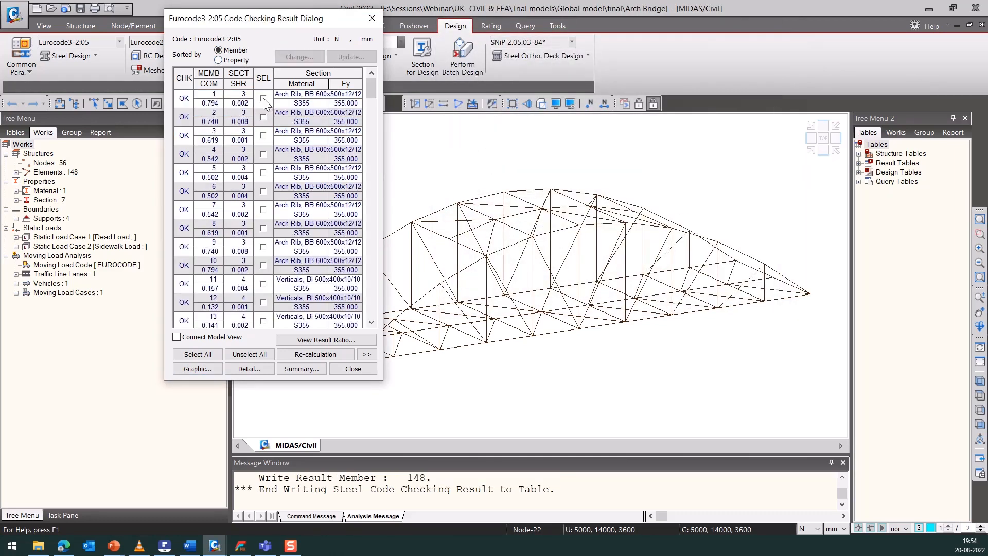
click(263, 98)
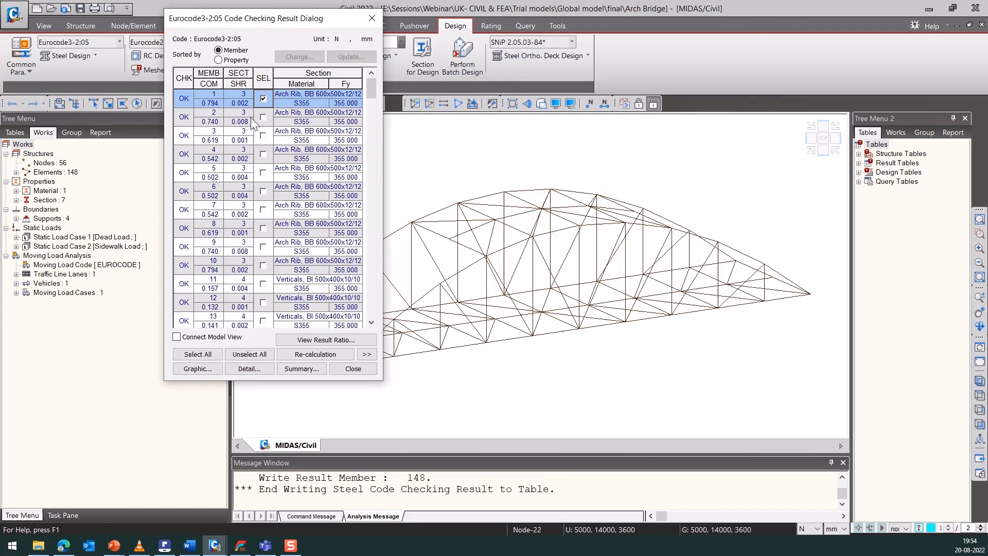
click(242, 370)
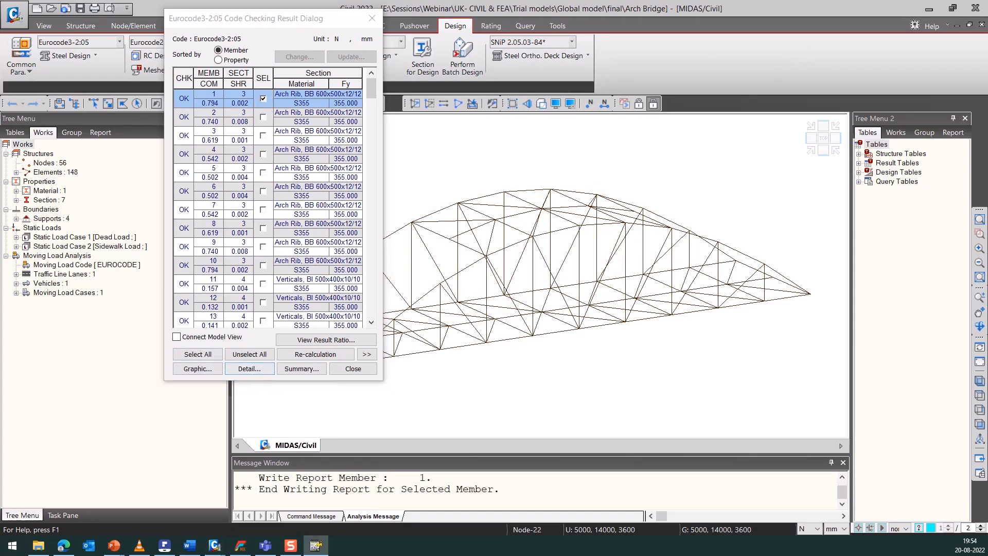
scroll(725, 212, down, 17)
scroll(785, 224, up, 2)
scroll(736, 231, down, 16)
scroll(737, 244, down, 2)
Close the detailed report without saving the temporary file and leave the code checking results.
drag(806, 21, 632, 46)
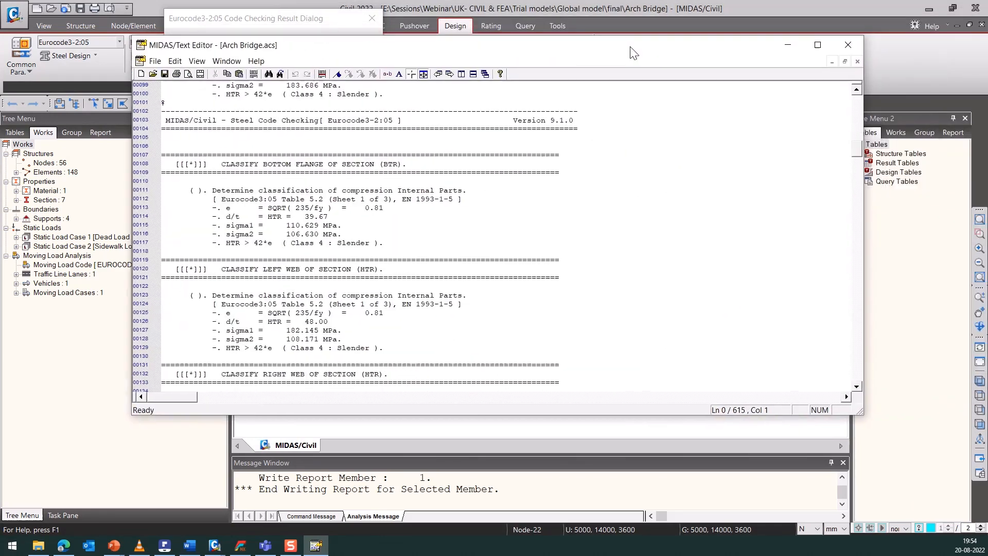
click(857, 49)
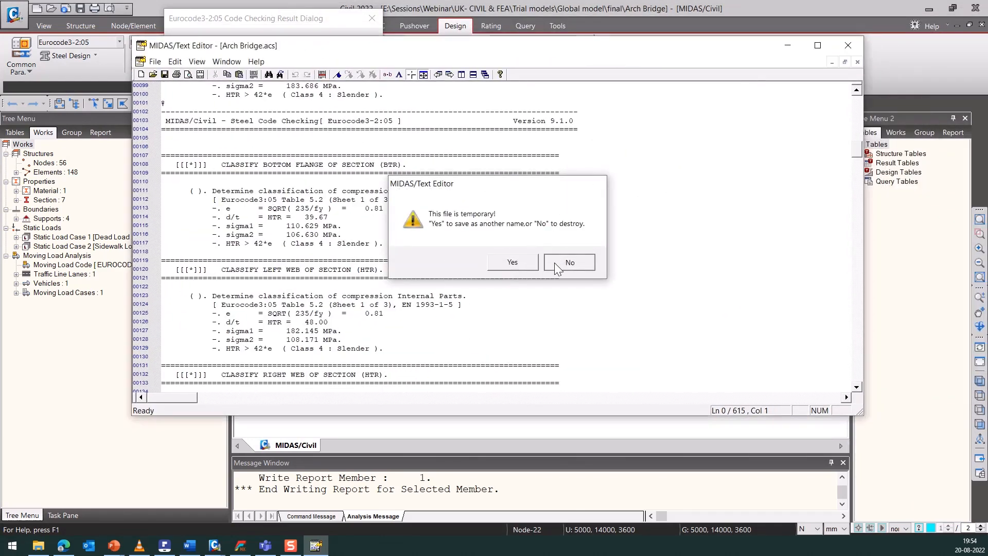
click(570, 260)
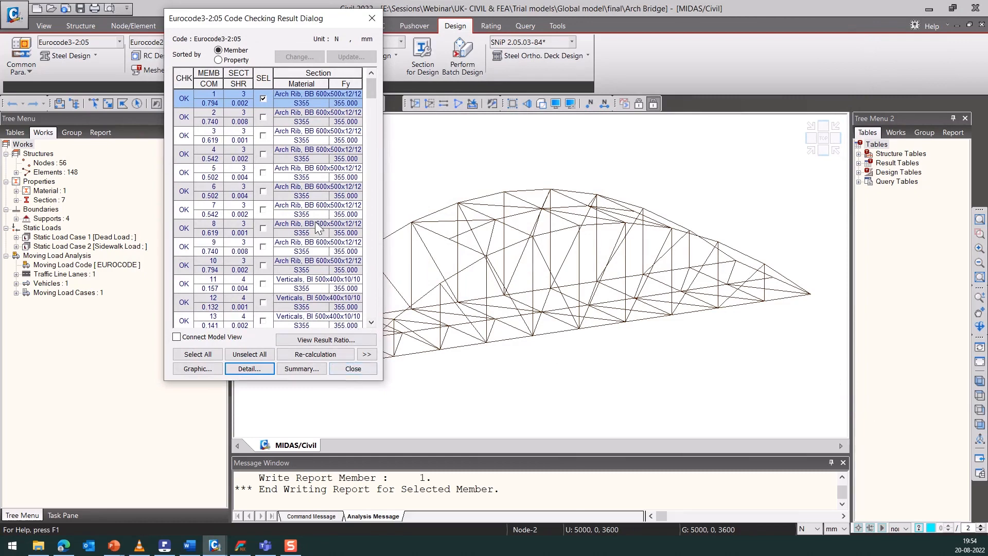
click(353, 369)
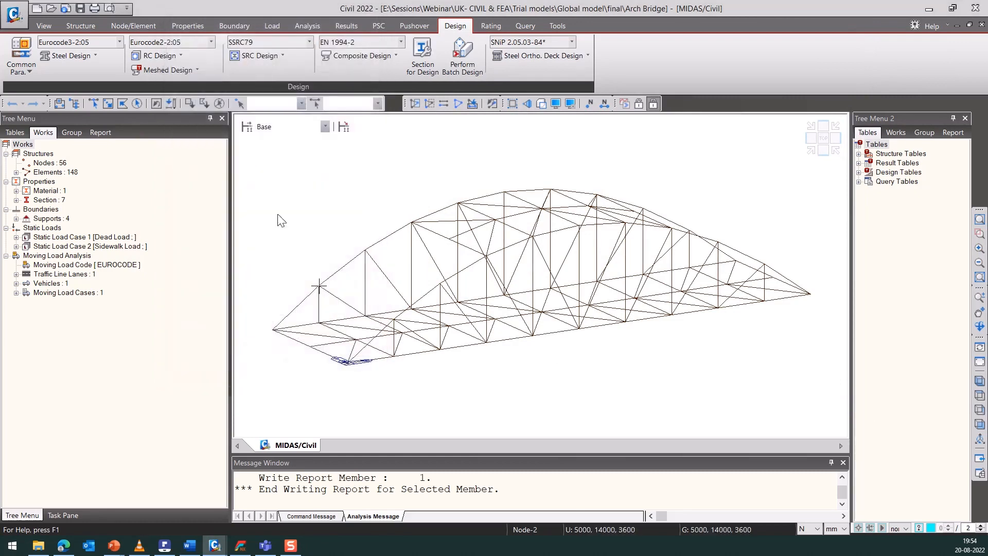
Run the steel optimal design and analysis for all seven sections, from Main Girder to Diagonals.
click(96, 56)
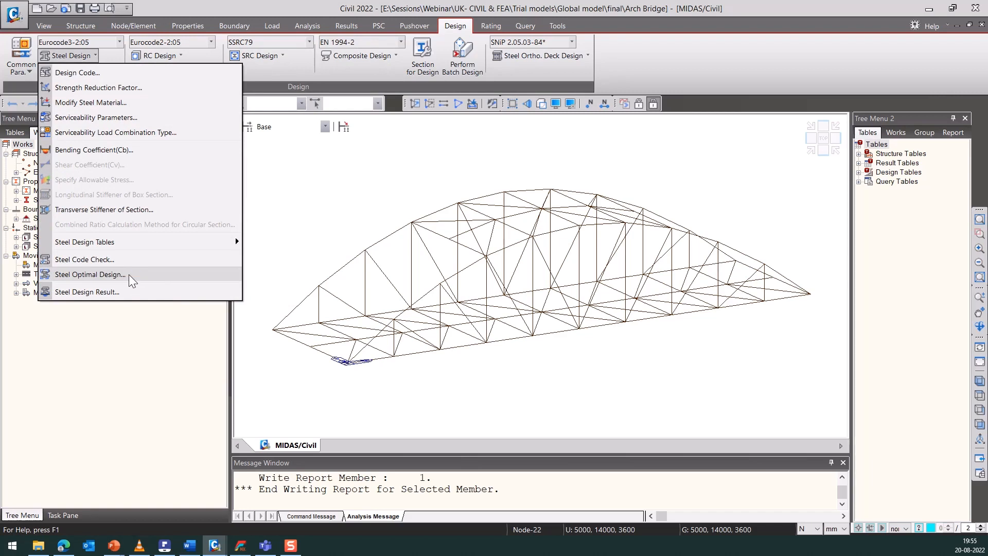
click(131, 259)
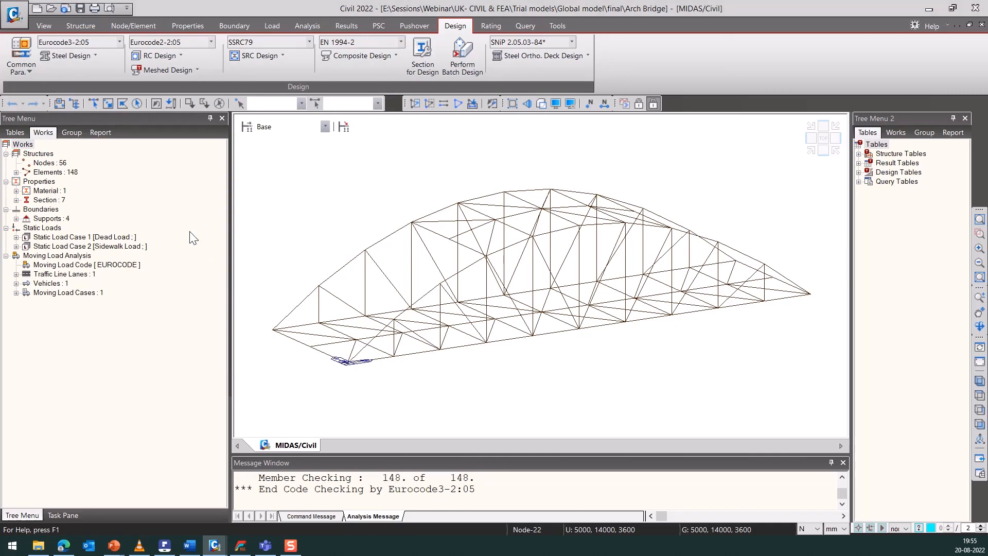
drag(201, 17, 358, 17)
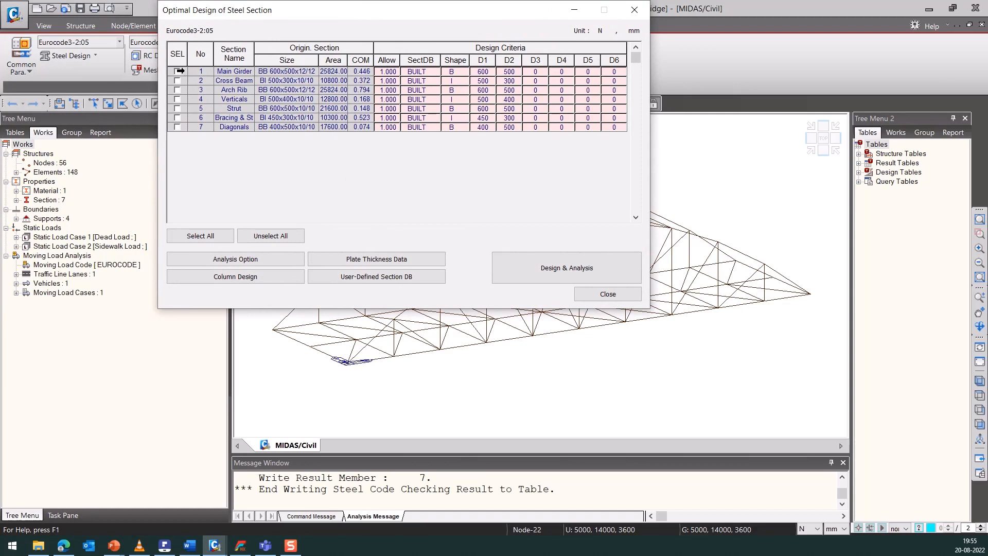
click(175, 71)
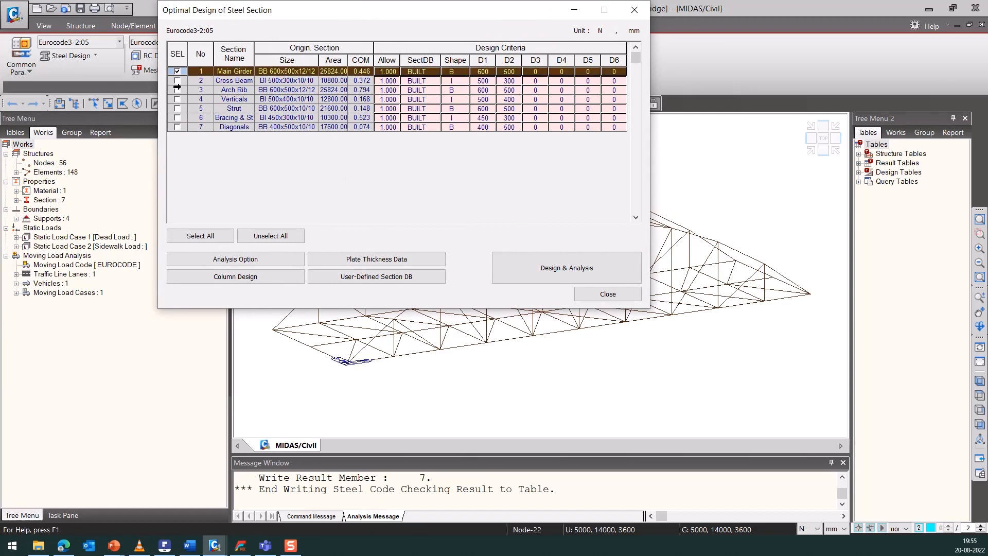
click(177, 81)
click(177, 90)
click(178, 99)
click(177, 109)
click(177, 118)
click(177, 127)
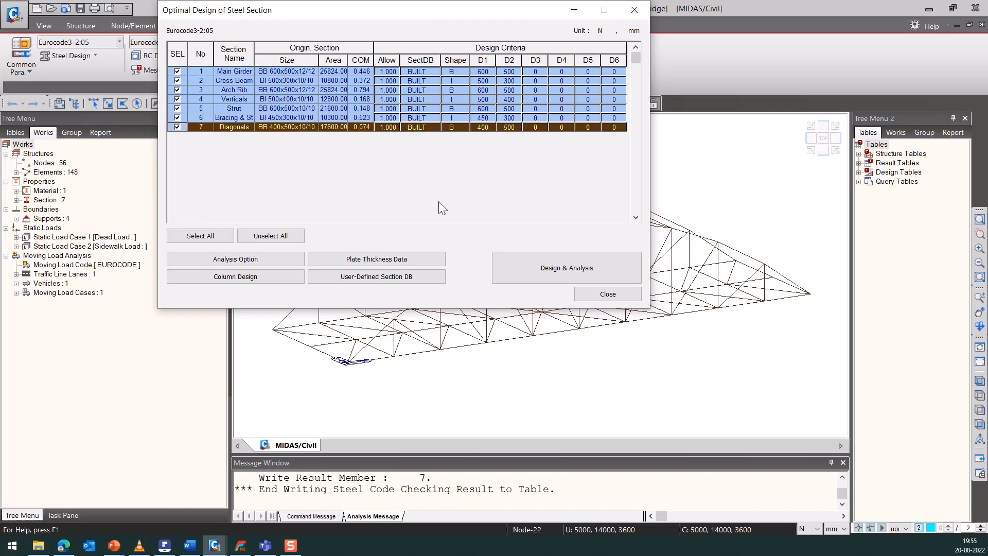
click(525, 267)
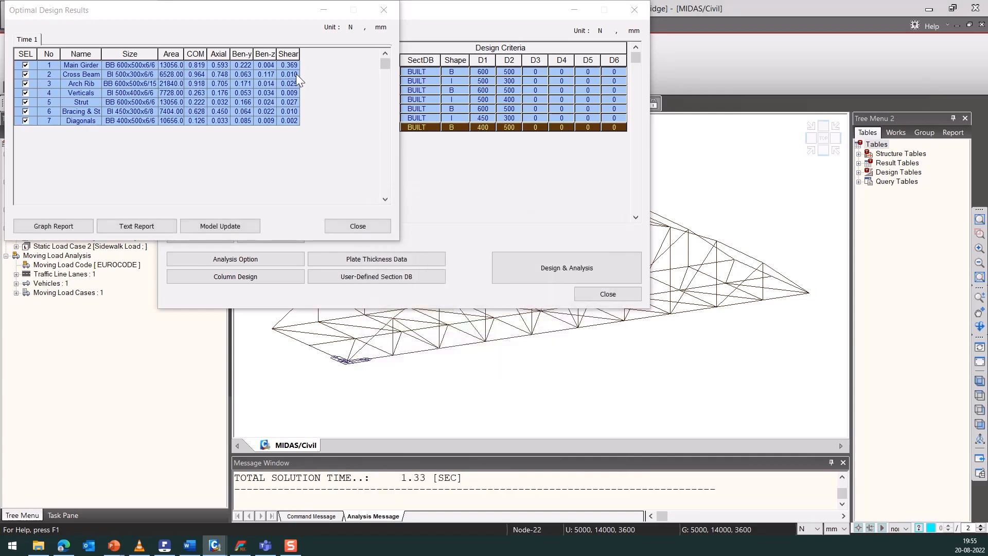
Generate the graph report of the optimal design results and show the Weight Ratio chart at full size with the dialogs minimized.
drag(261, 12, 509, 26)
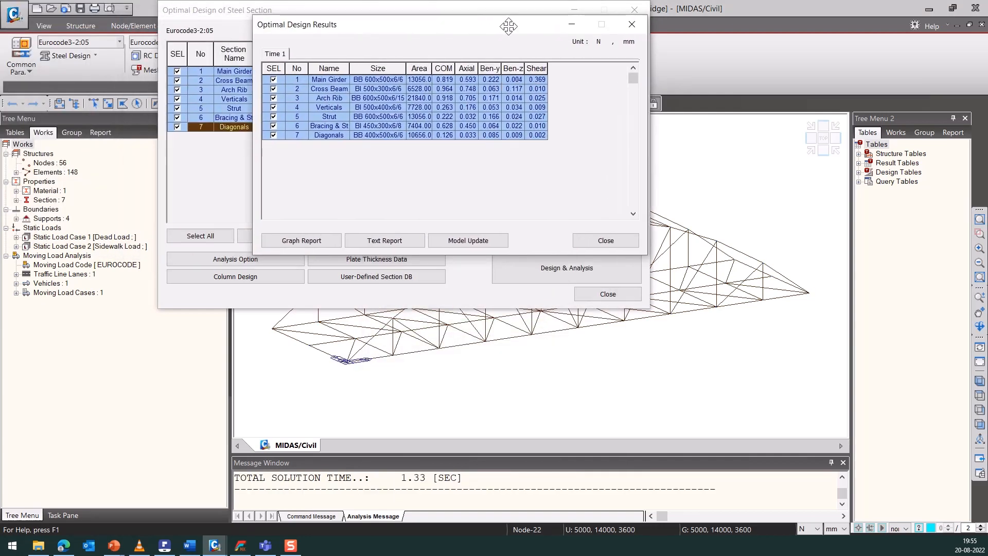
drag(409, 48, 596, 40)
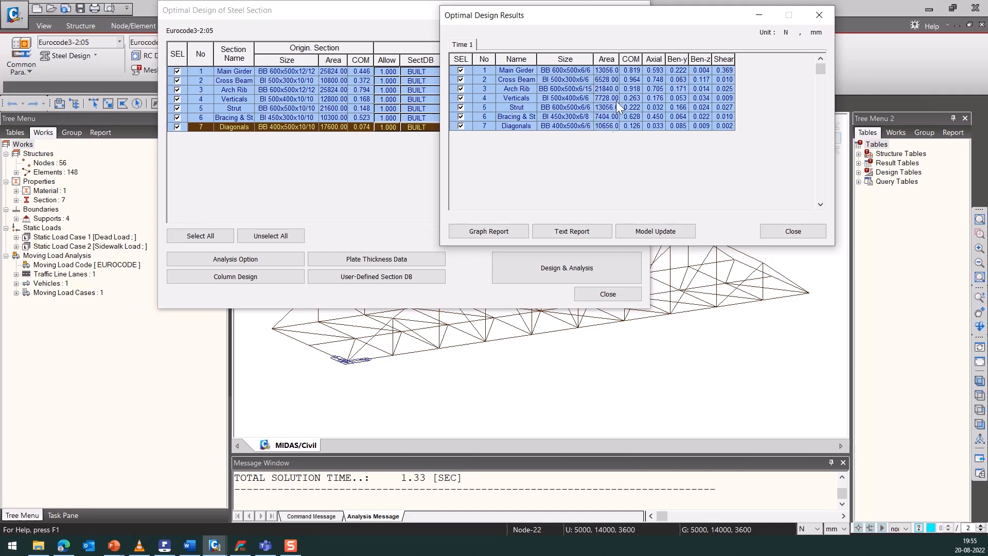
click(504, 232)
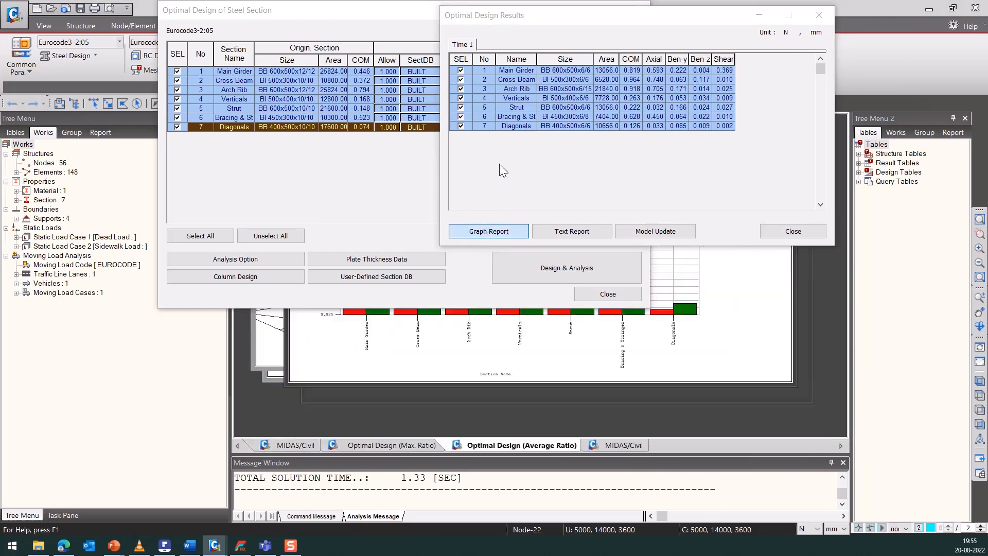
click(757, 16)
click(574, 11)
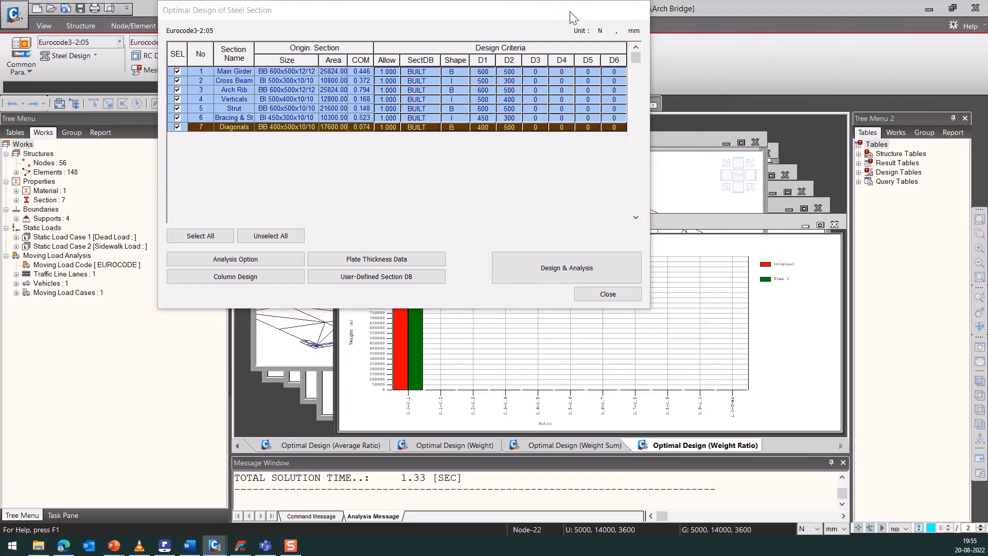
click(820, 225)
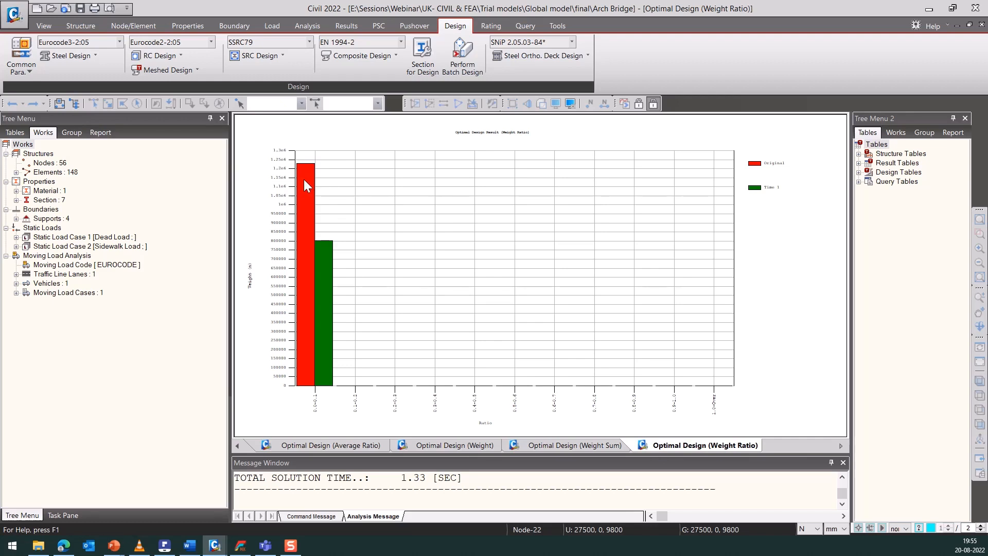
Compare the original and optimized designs in the Weight Ratio, Weight Sum, Weight and Average Ratio charts.
mouse_move(309, 197)
click(592, 446)
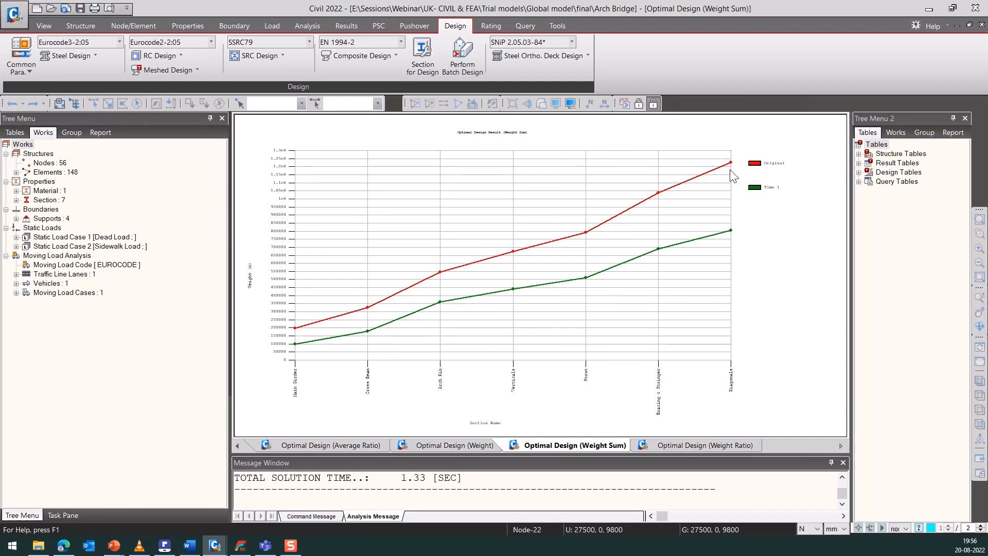
click(459, 447)
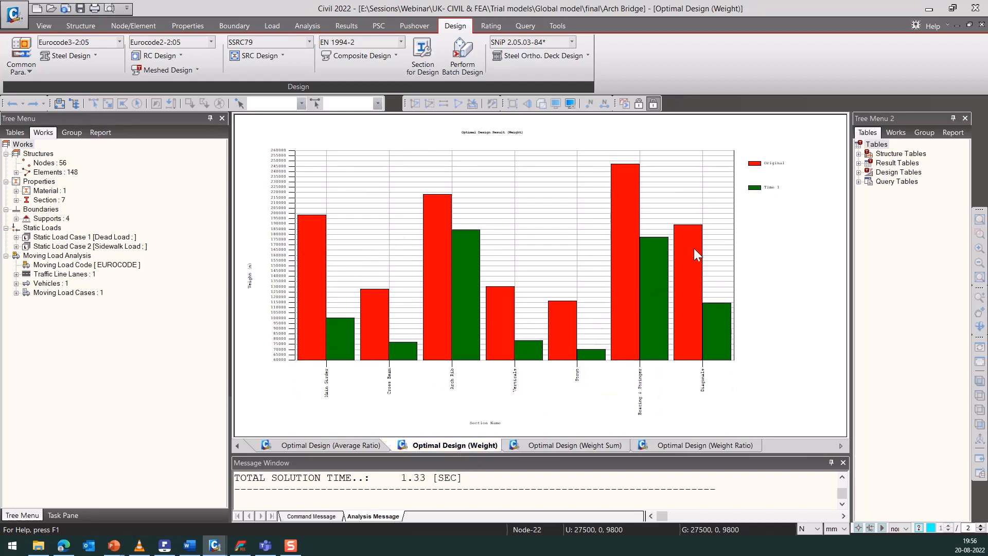
click(329, 446)
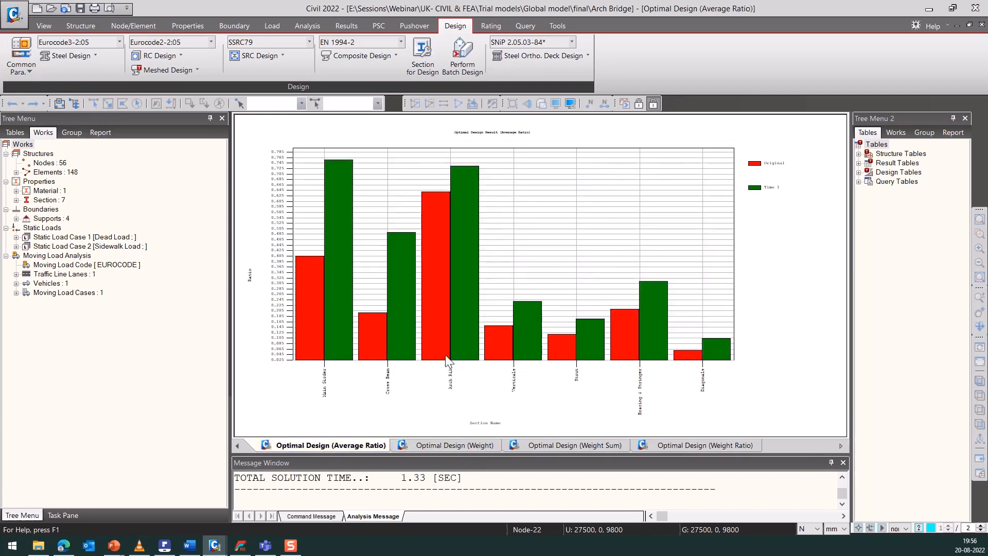
Examine the Max. Ratio chart of the optimal design and return to the bridge model view.
mouse_move(304, 295)
click(237, 446)
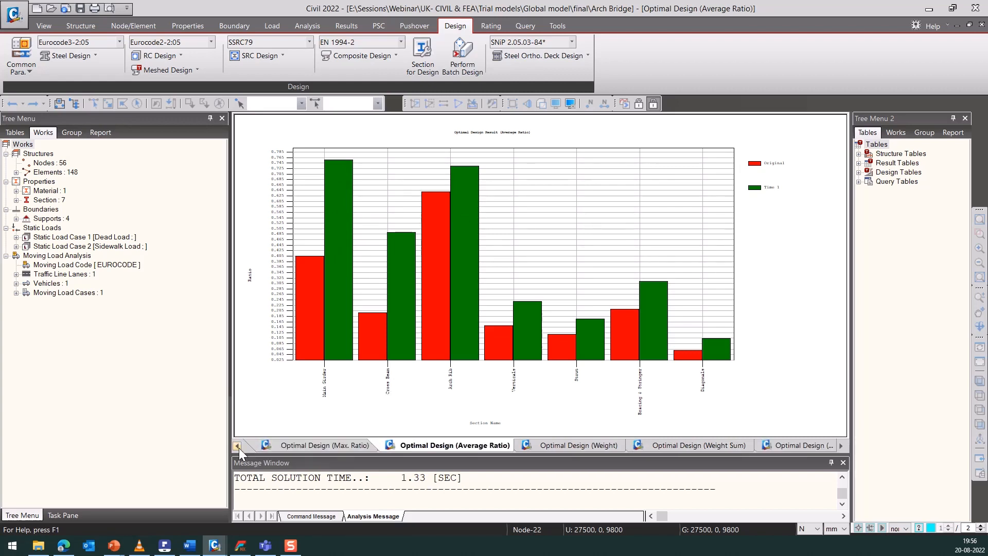
click(332, 445)
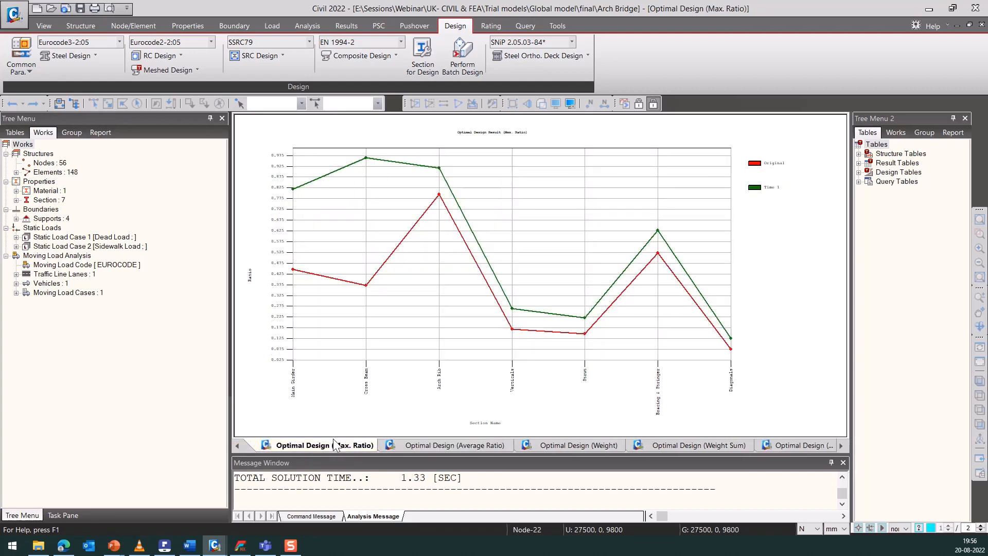
click(237, 446)
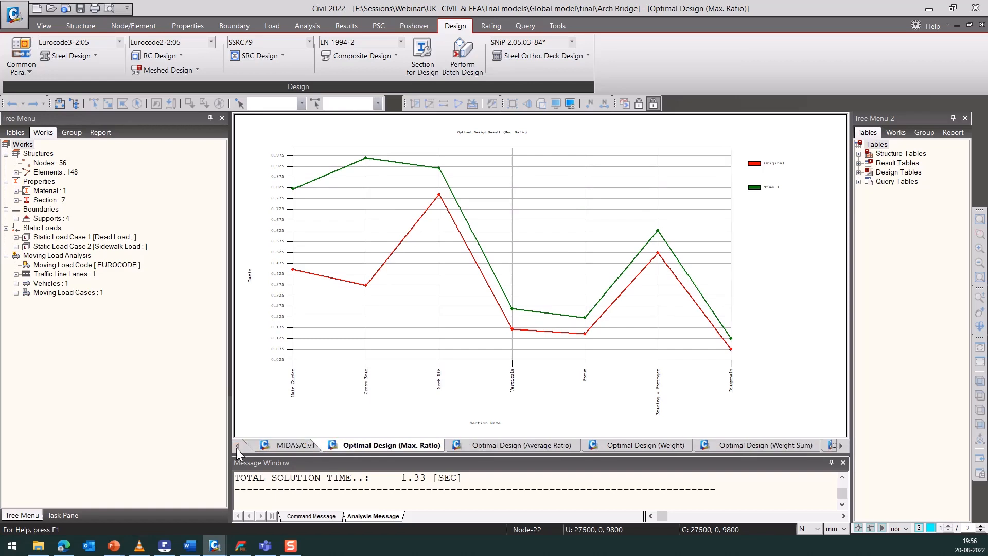
click(285, 445)
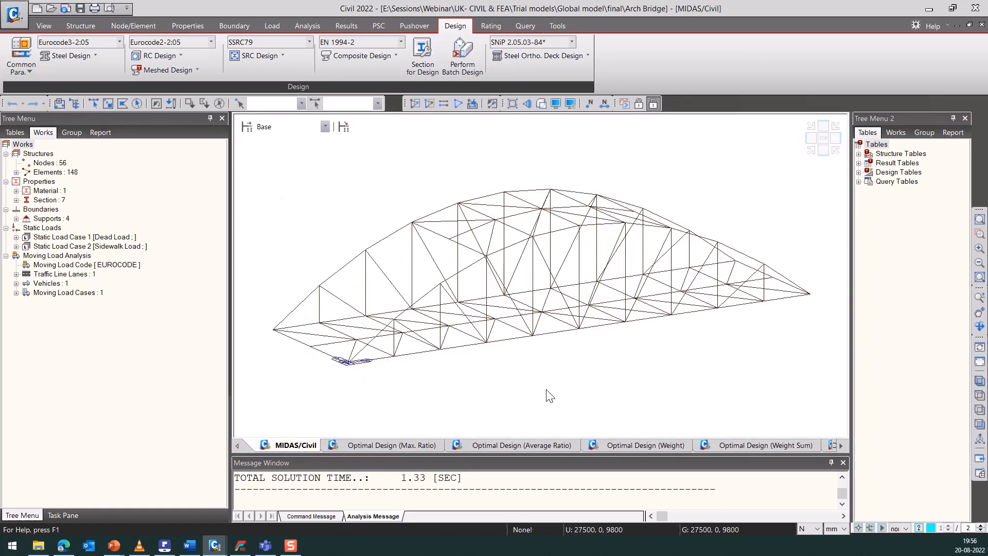
scroll(767, 354, up, 5)
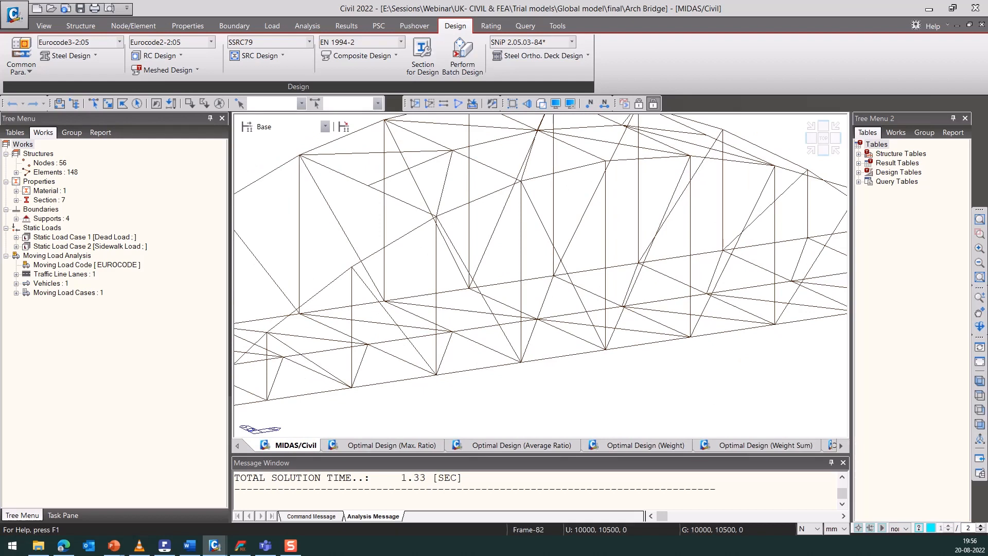
Close all five Optimal Design chart windows, leaving only the model window open.
right_click(386, 445)
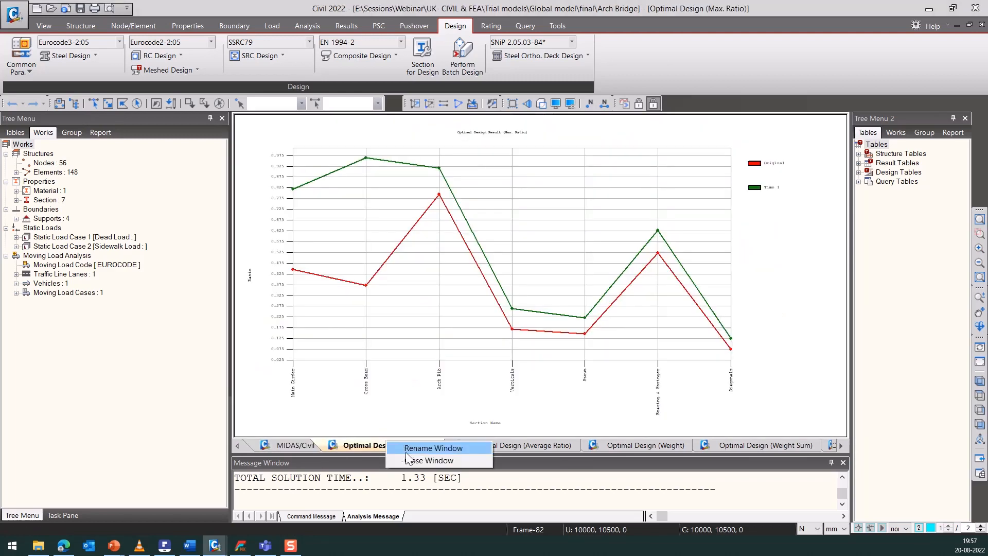
click(417, 462)
right_click(474, 445)
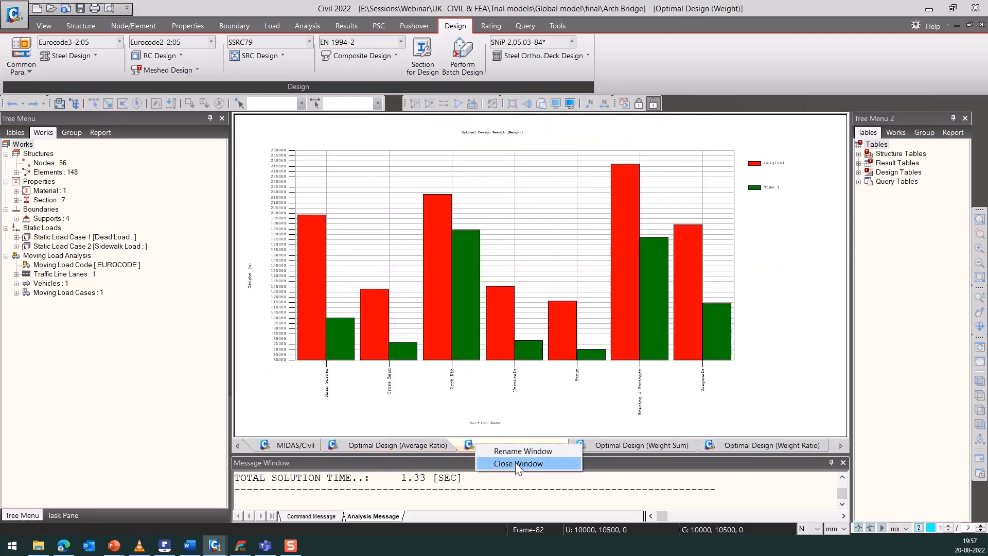
click(518, 465)
right_click(498, 446)
click(520, 469)
right_click(507, 446)
click(514, 468)
right_click(434, 445)
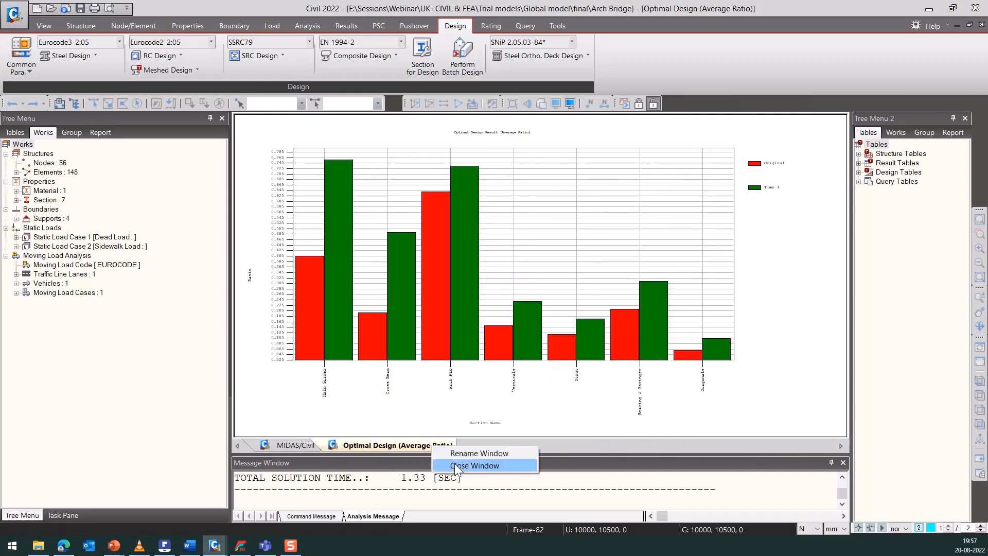
click(455, 466)
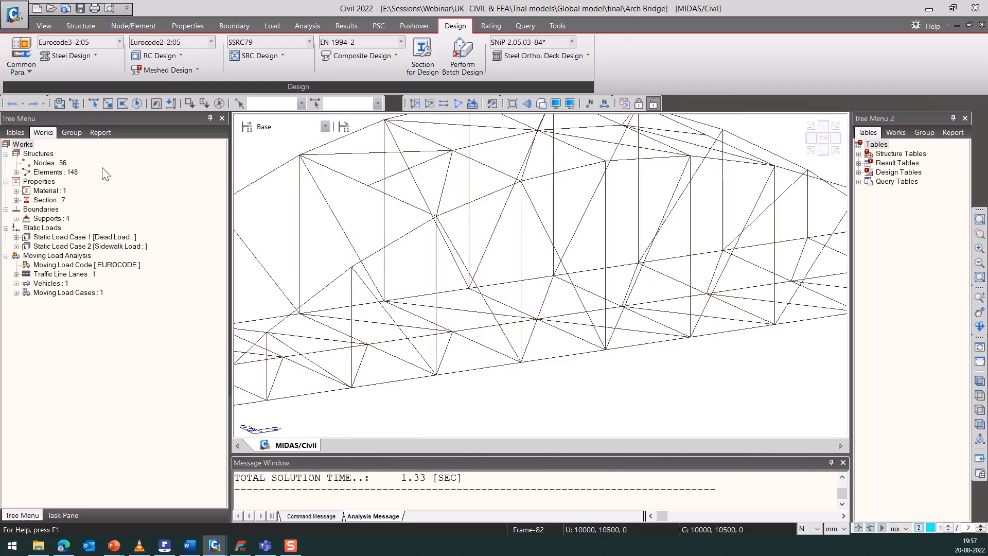
Divide the two main girder elements and the deck bracing member meeting at the near-side bottom joint into 2 equal parts each.
click(107, 104)
middle_drag(557, 392, 518, 397)
scroll(703, 368, up, 4)
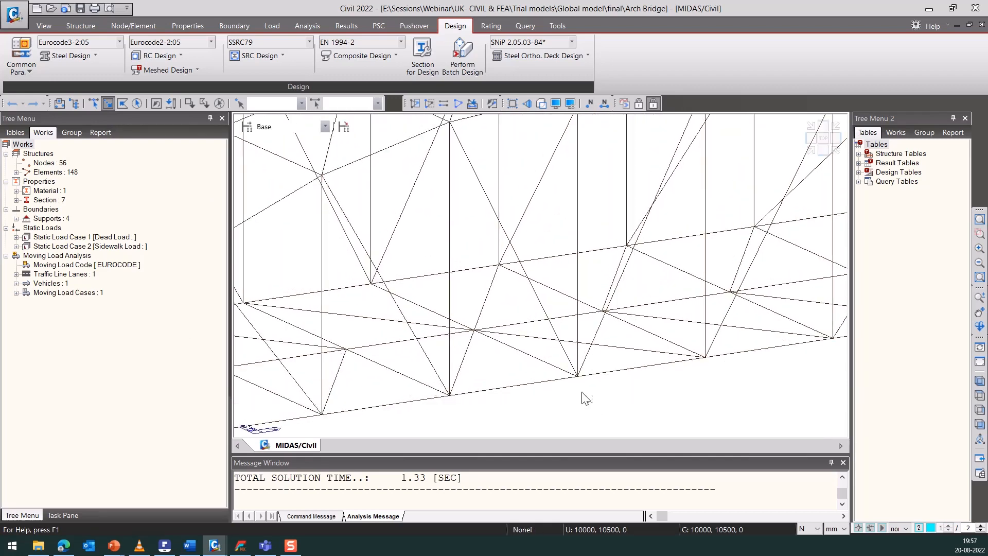
drag(584, 397, 566, 368)
mouse_move(597, 399)
ctrl+middle_down()
mouse_move(633, 395)
mouse_move(606, 399)
ctrl+middle_up()
key(Escape)
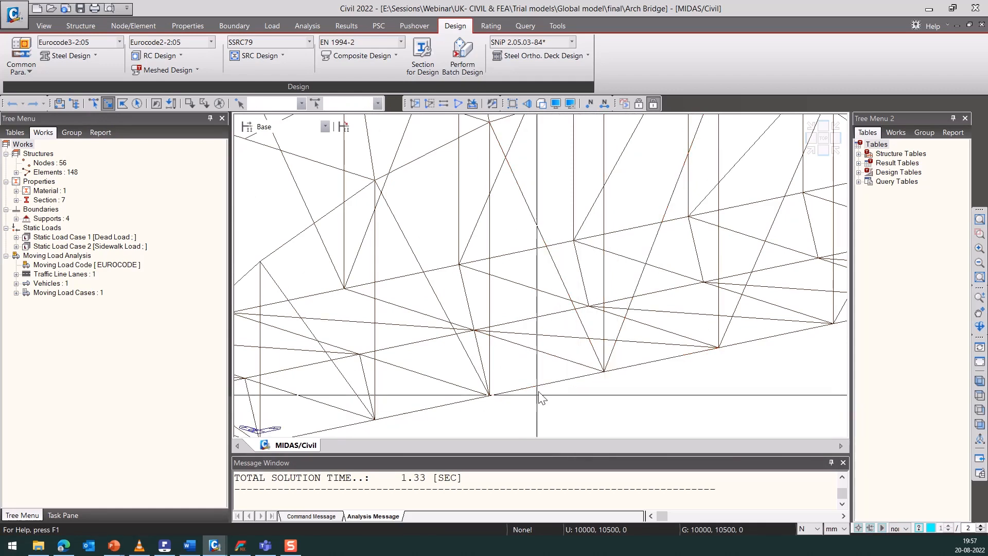
drag(595, 394, 564, 375)
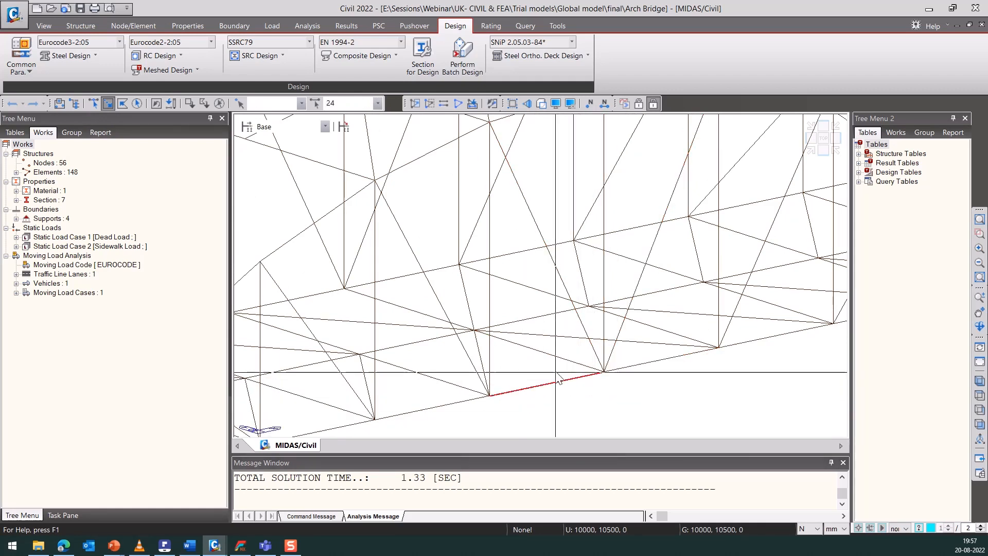
click(639, 364)
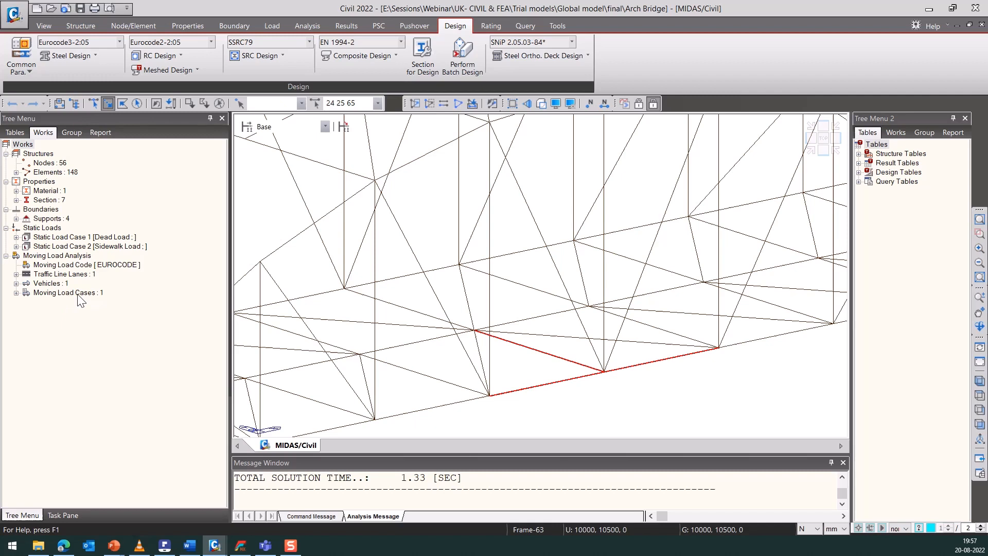
click(138, 25)
click(380, 56)
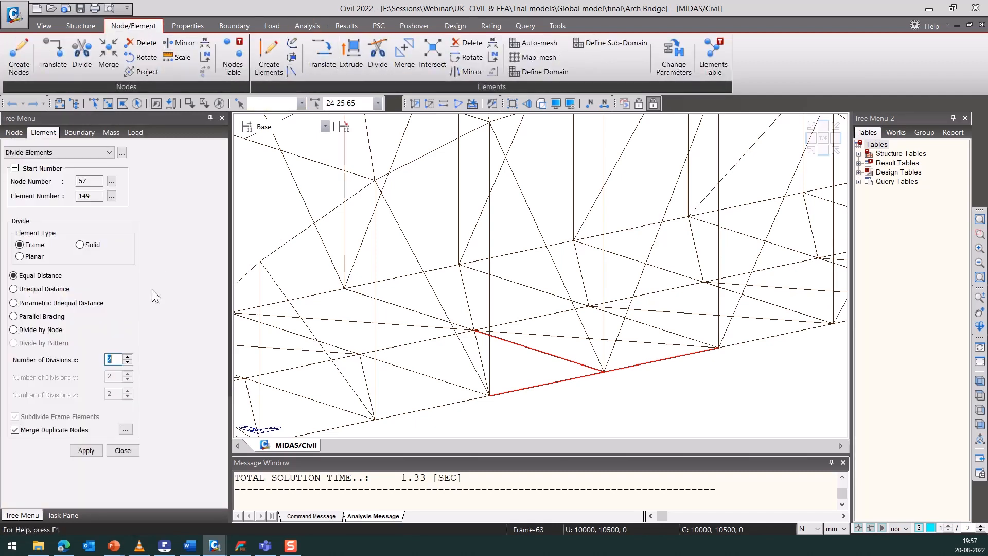
click(96, 449)
Divide the vertical and the two diagonals meeting at the same joint into 3 equal parts each and finish dividing.
click(494, 302)
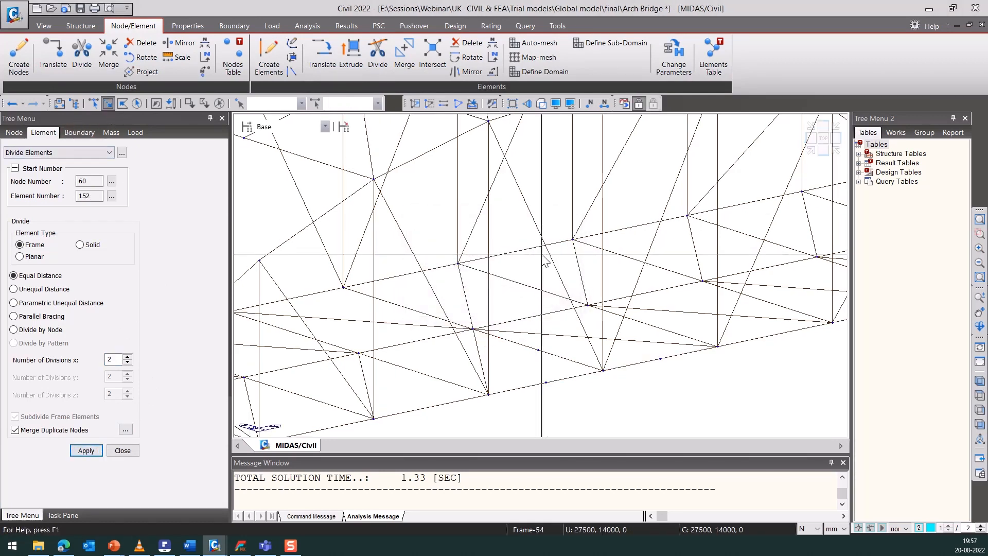
click(535, 227)
click(603, 216)
click(666, 206)
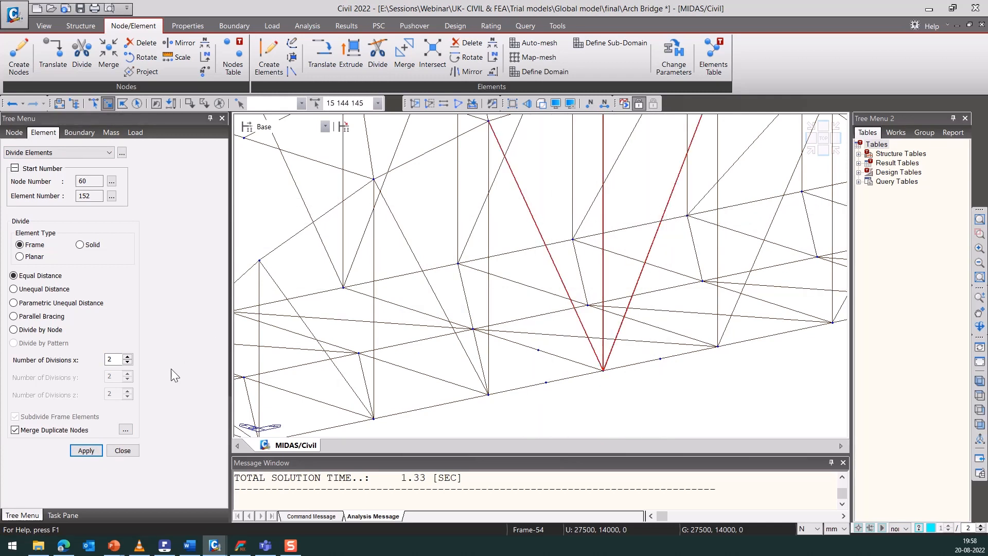
double_click(105, 358)
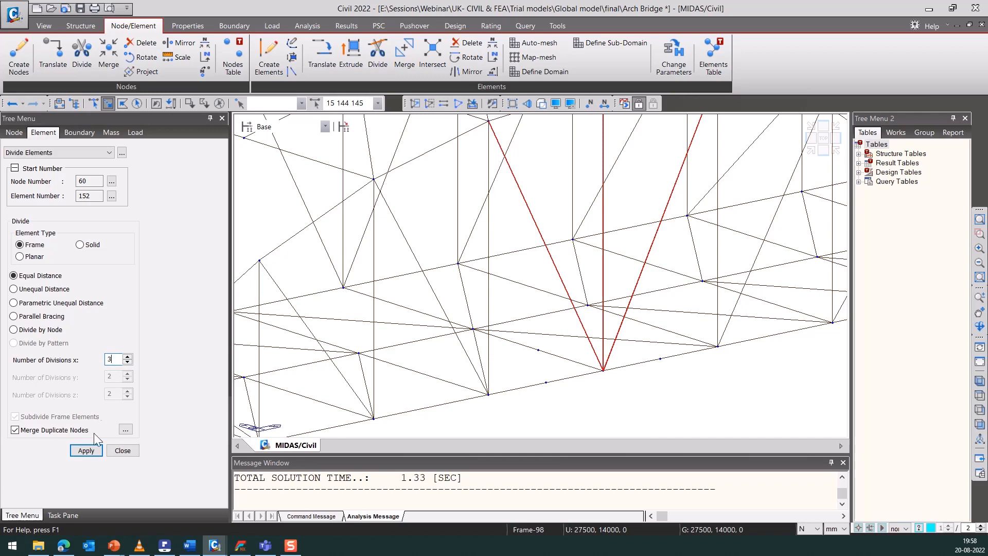
click(87, 451)
click(122, 451)
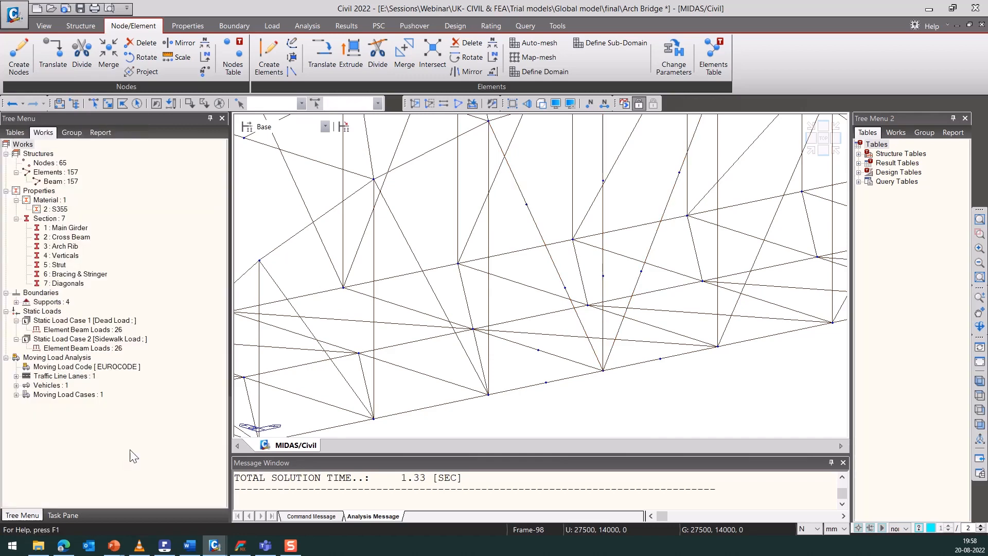
Inspect the divided joint members with their solid section shapes displayed, and return to the wireframe view.
click(541, 103)
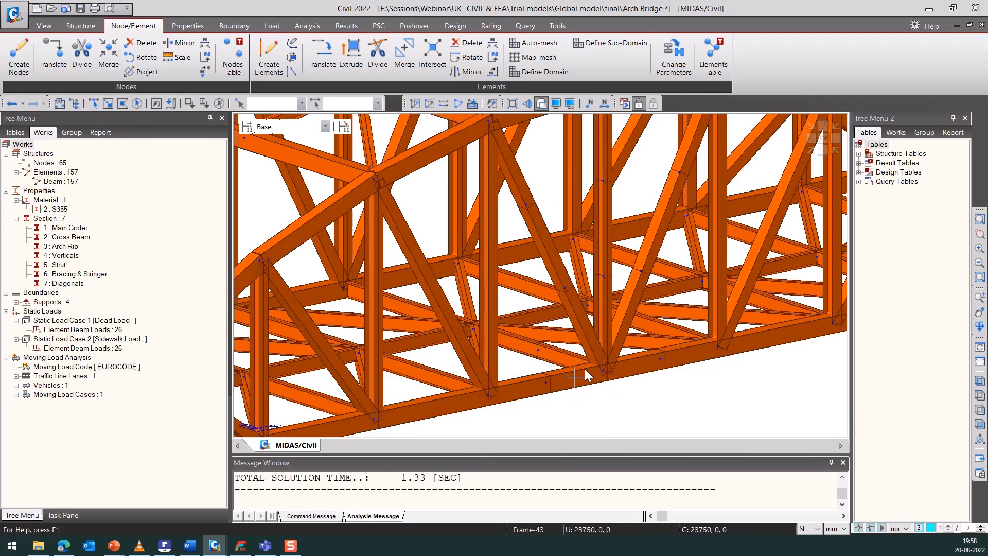
scroll(582, 393, up, 3)
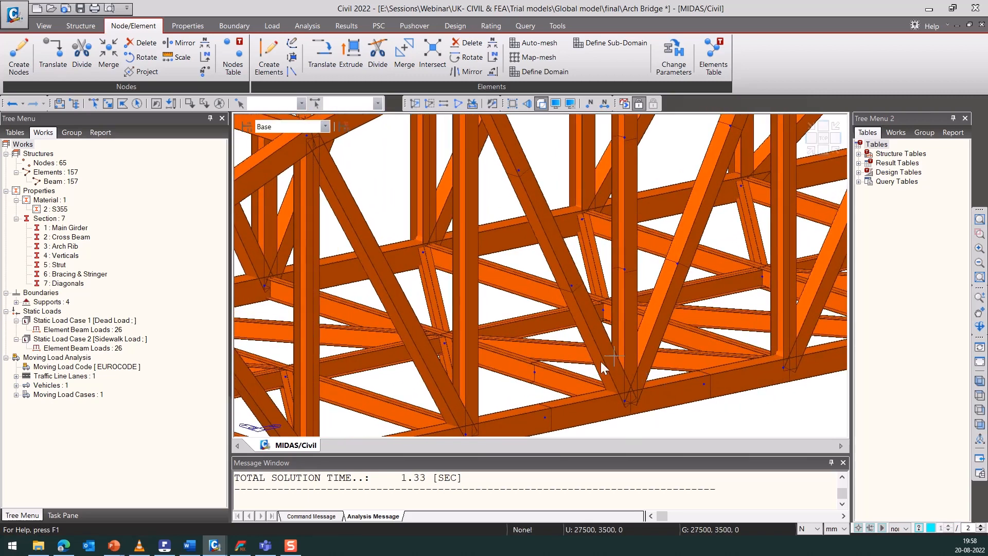
middle_drag(641, 393, 600, 352)
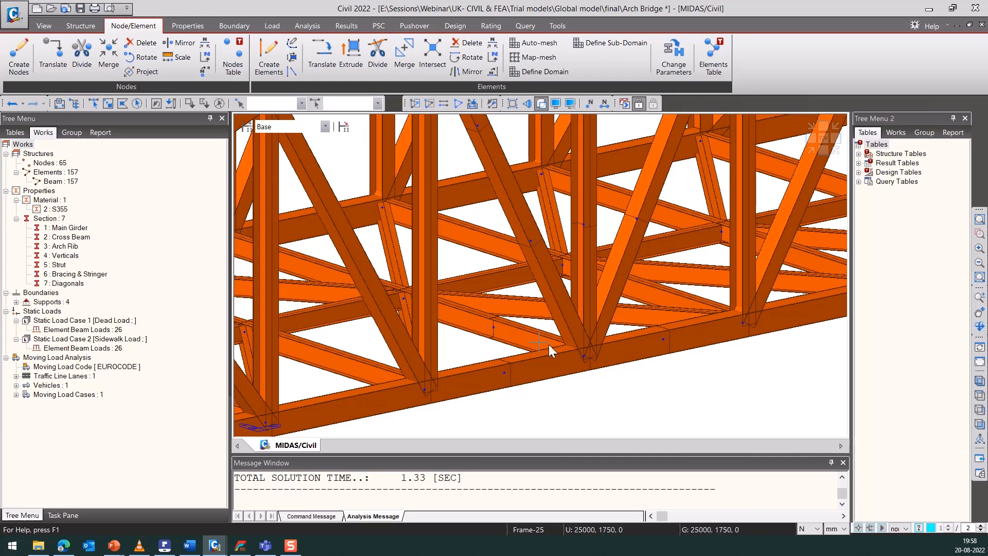
click(542, 104)
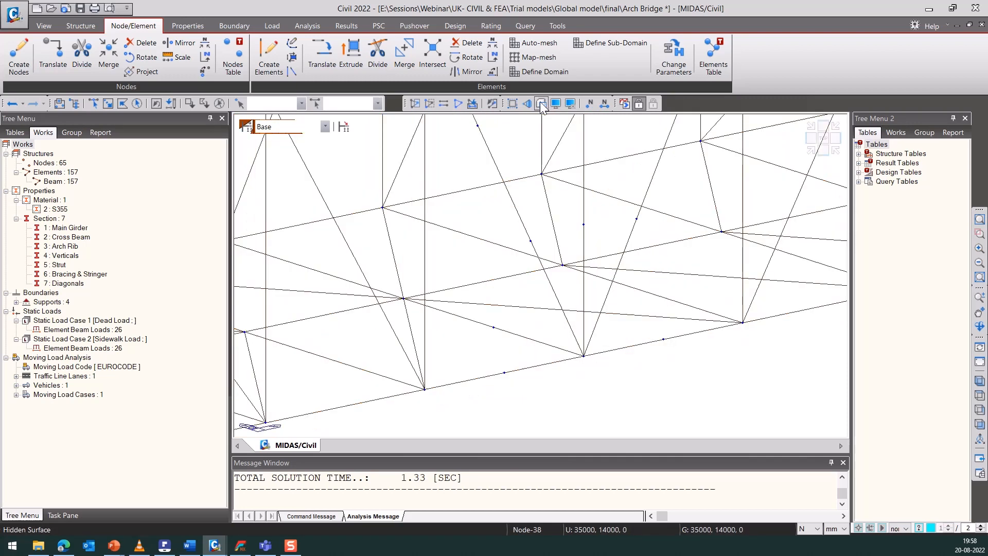
Select the joint node with its six connected segments and set them as the object elements for a Frame Section For Solid export.
click(108, 104)
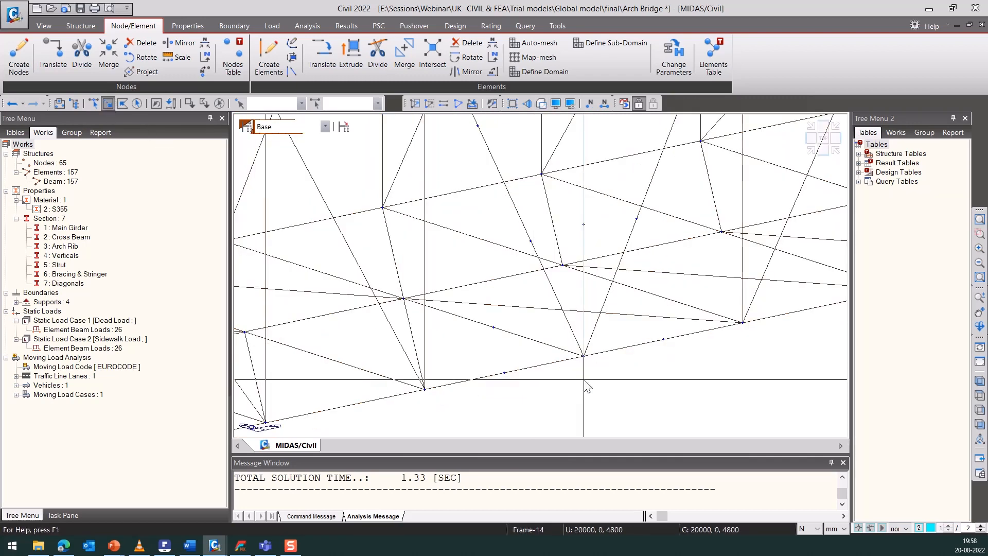
click(579, 354)
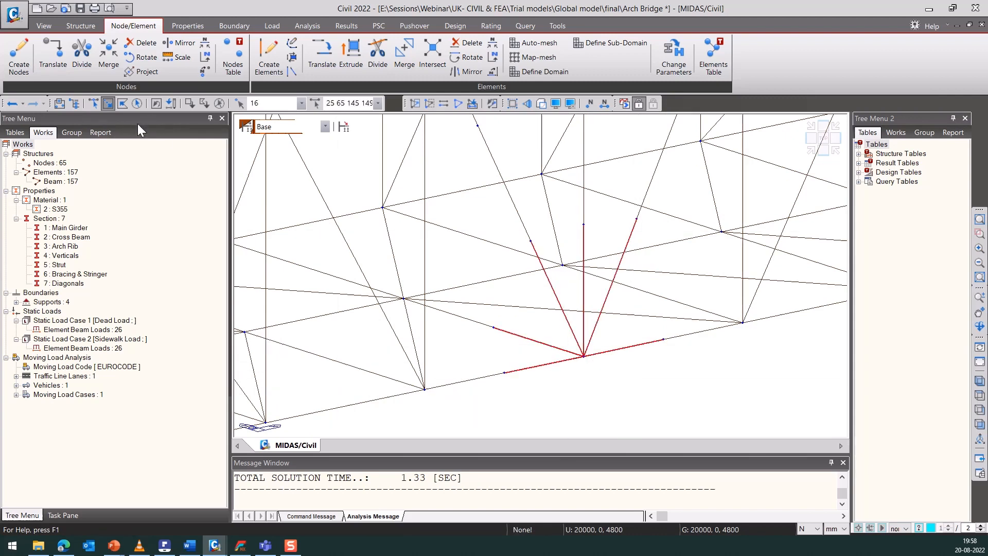
click(19, 23)
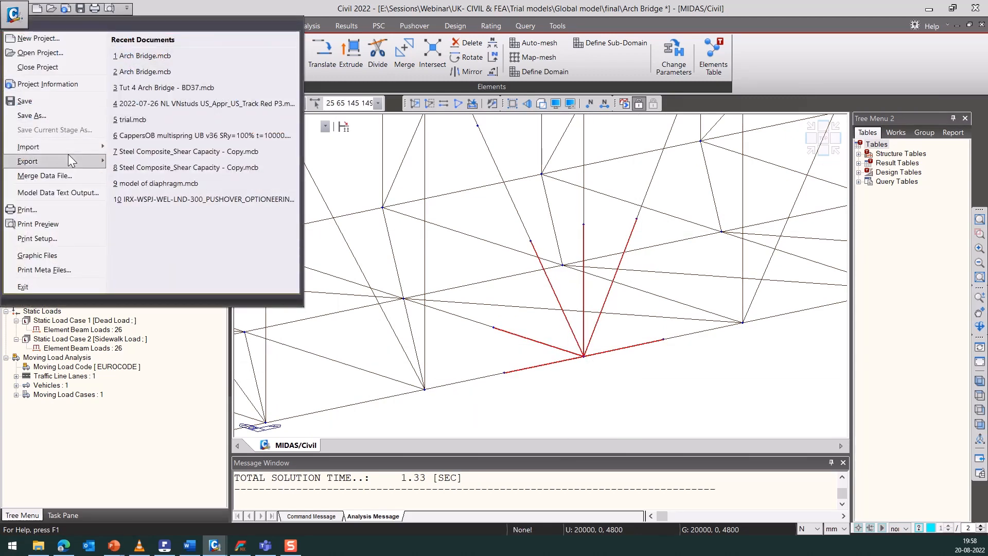
mouse_move(71, 161)
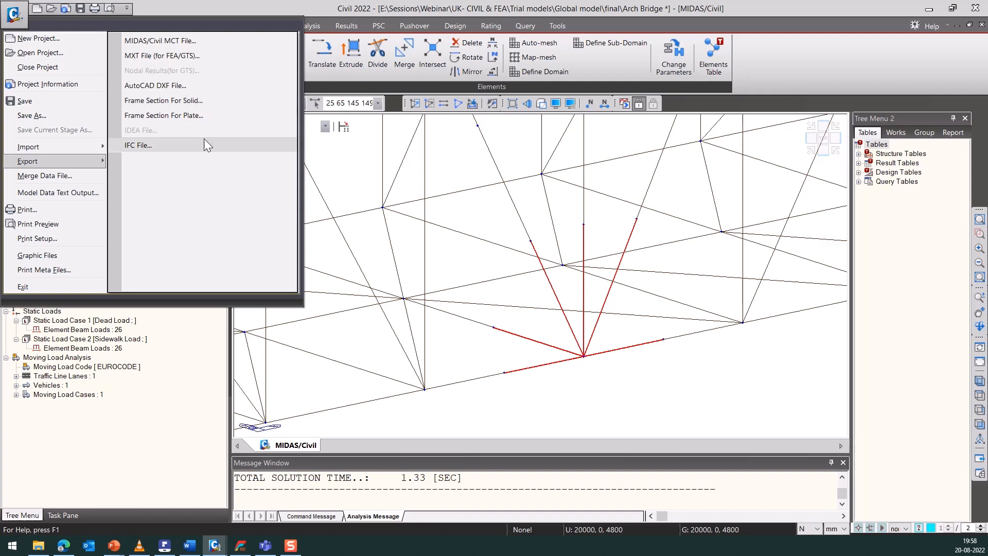
click(206, 102)
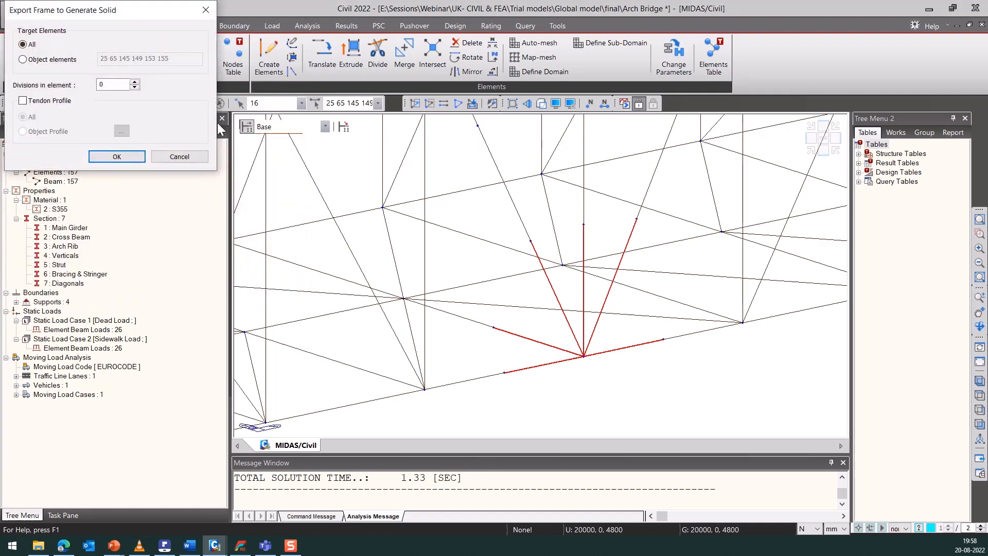
drag(130, 20, 230, 41)
click(154, 81)
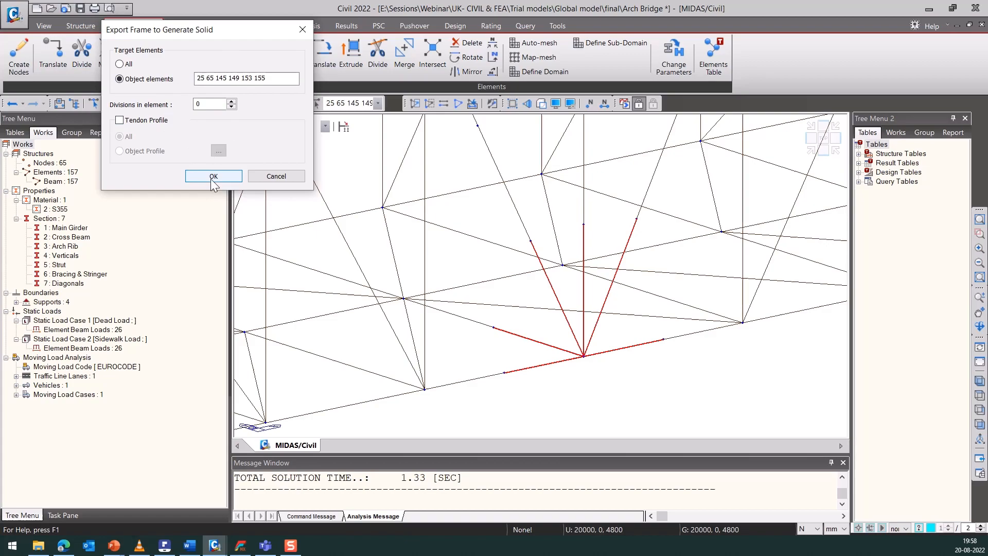
Export the joint's frame sections to the file Arch Bridge2.mcs in the final folder.
click(198, 172)
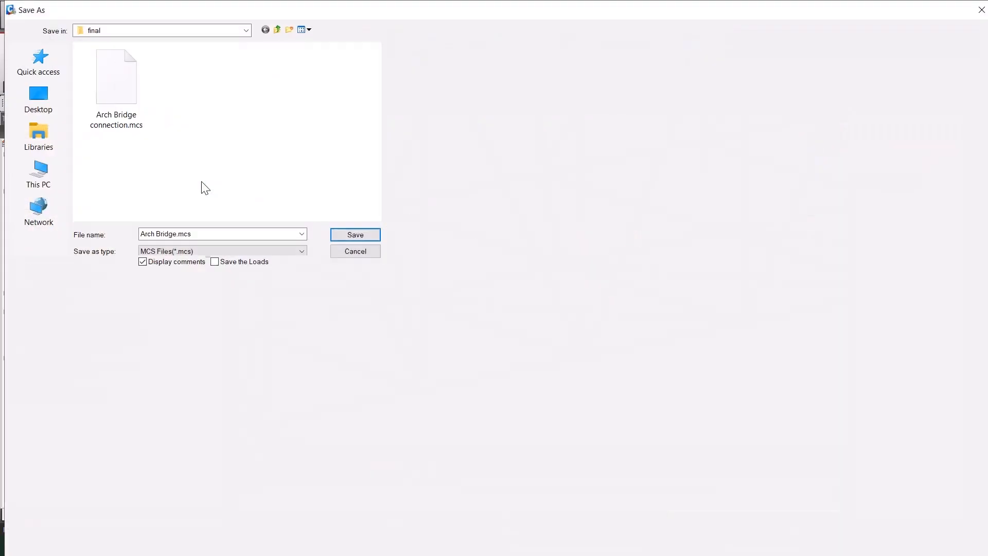
click(177, 234)
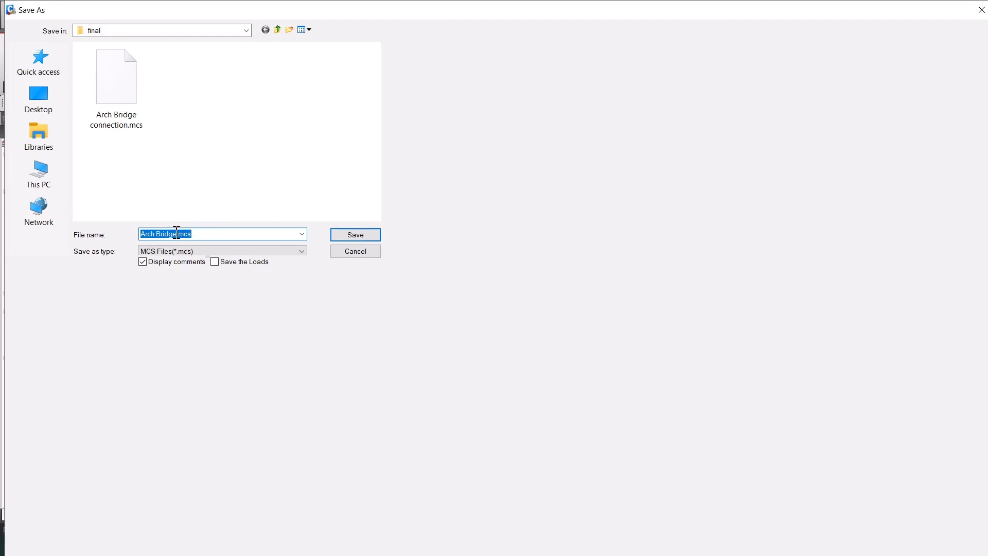
click(178, 234)
click(357, 234)
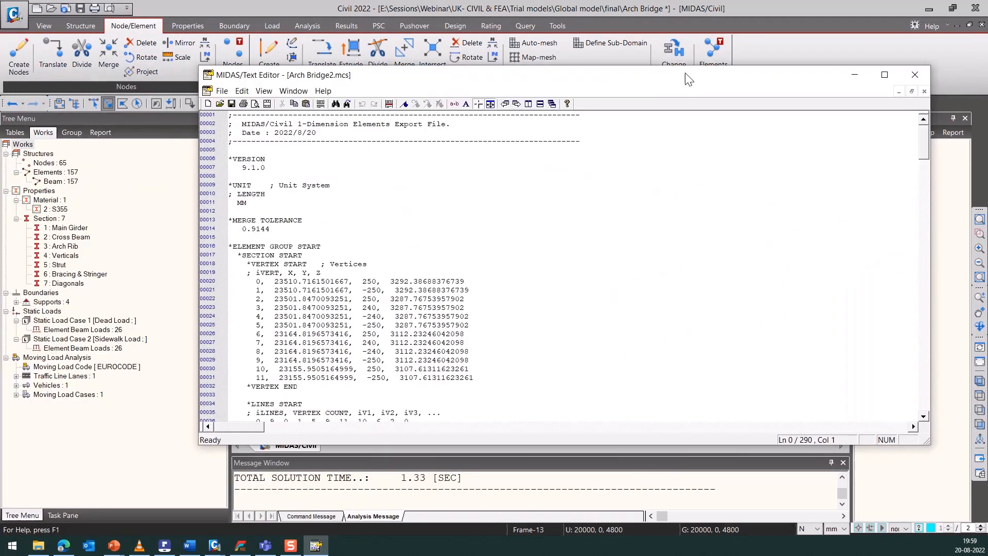
Look through the vertex and line data in the exported Arch Bridge2.mcs file and close the text editor.
scroll(514, 182, down, 3)
scroll(529, 202, up, 2)
scroll(529, 202, up, 2)
scroll(529, 201, down, 3)
scroll(536, 247, down, 7)
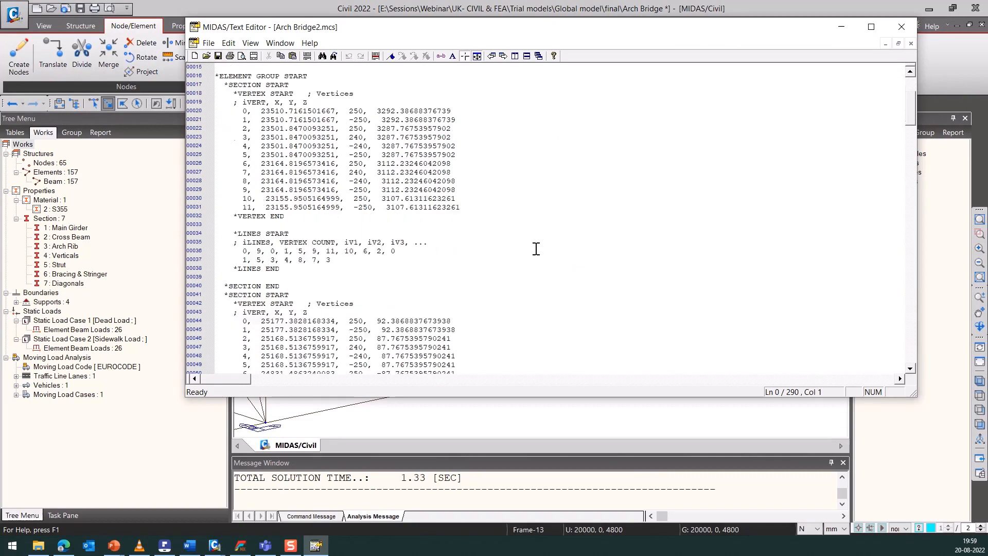
click(902, 26)
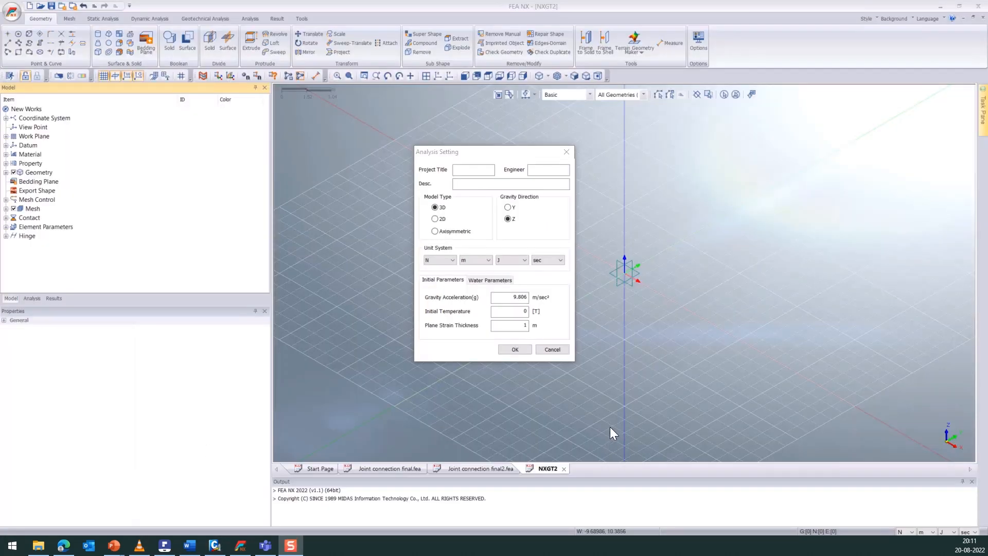
Switch to FEA NX and confirm the new project's analysis settings with the title Joint, a 3D model and Z gravity direction.
click(486, 169)
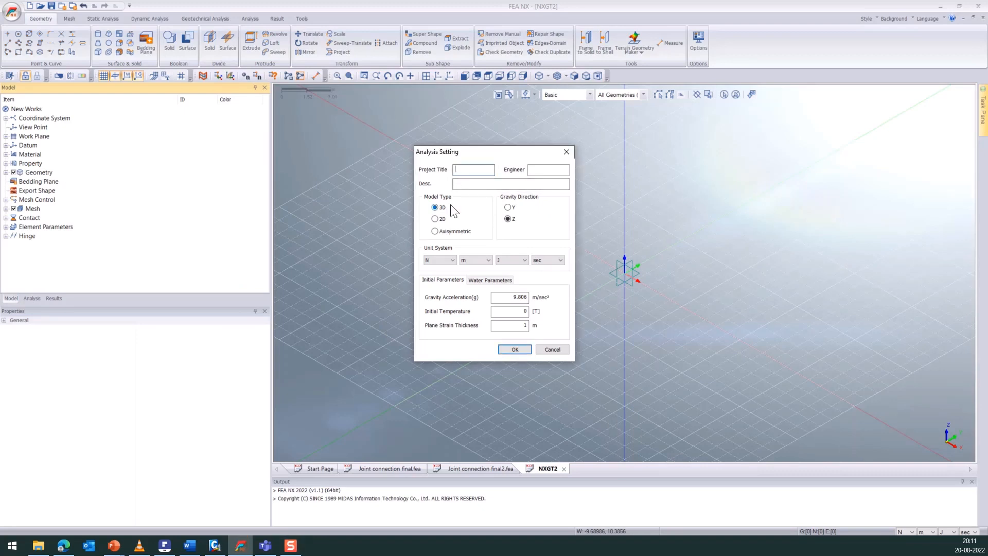
text(Joint)
click(455, 183)
click(504, 350)
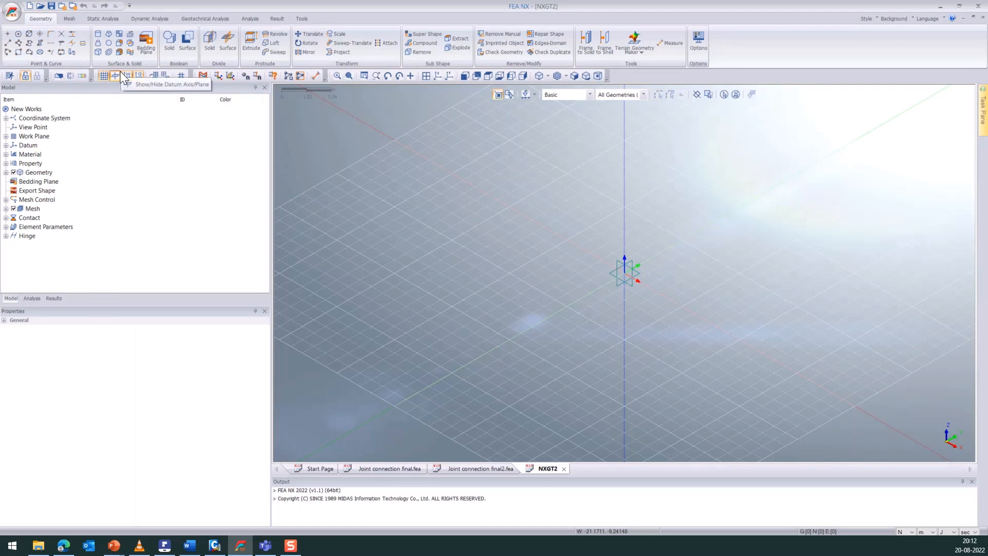
Import the Arch Bridge2.mcs section file as solids with Frame to Solid, using linear interpolation and Geometry Set-1.
click(68, 16)
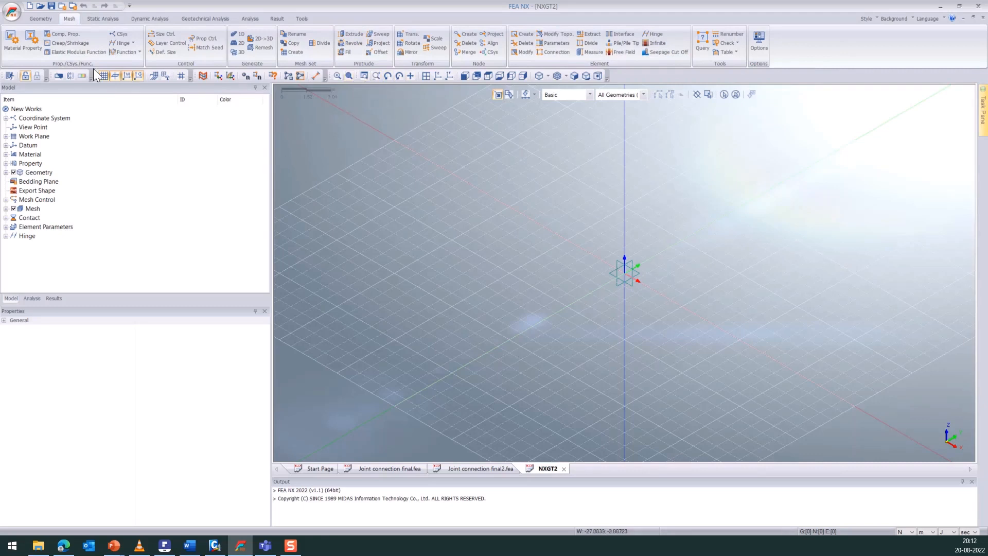
click(41, 19)
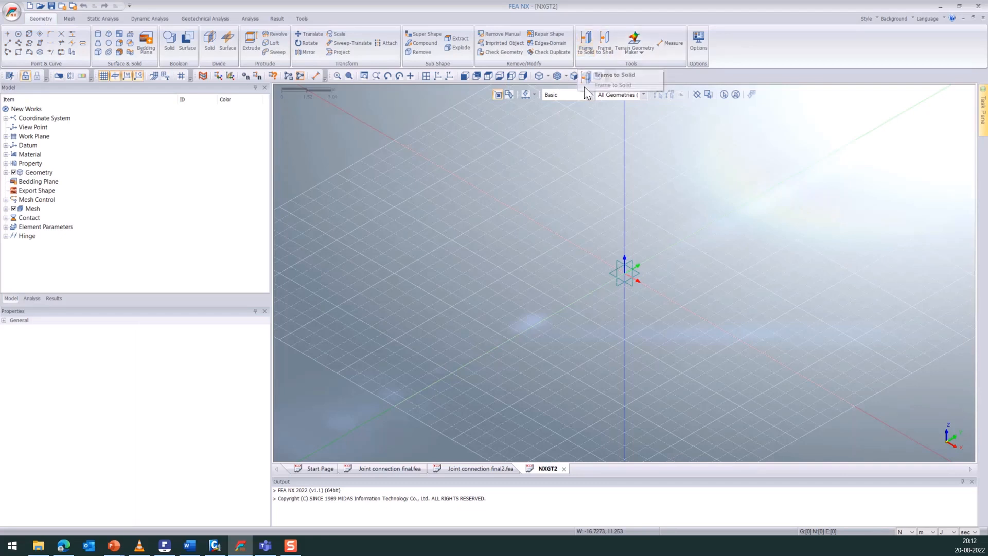
click(587, 41)
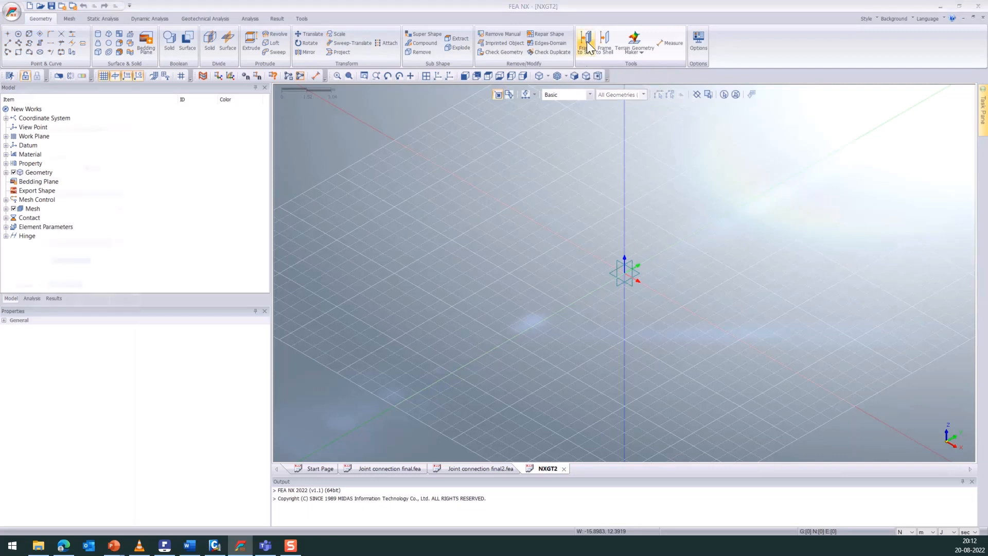
drag(73, 129, 402, 74)
click(403, 75)
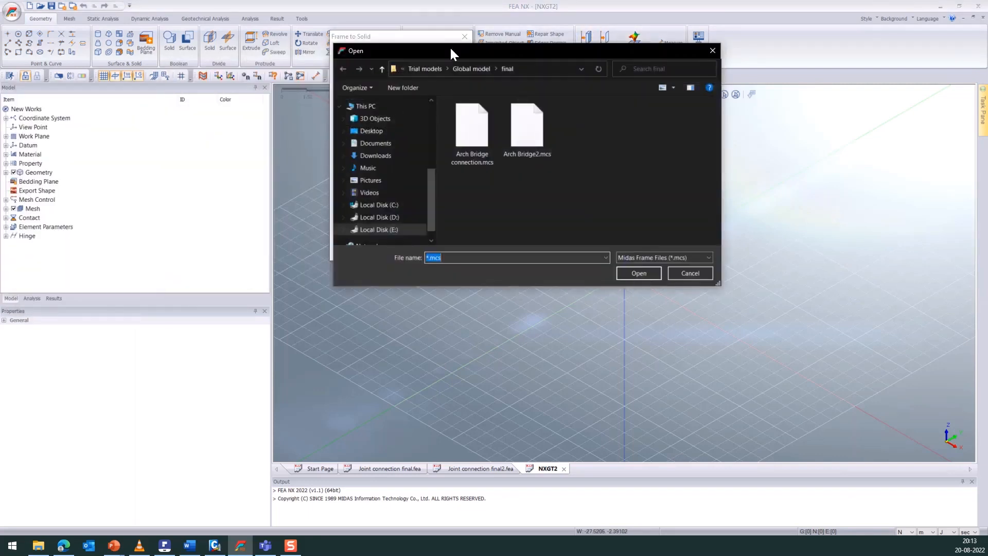
drag(545, 61, 737, 27)
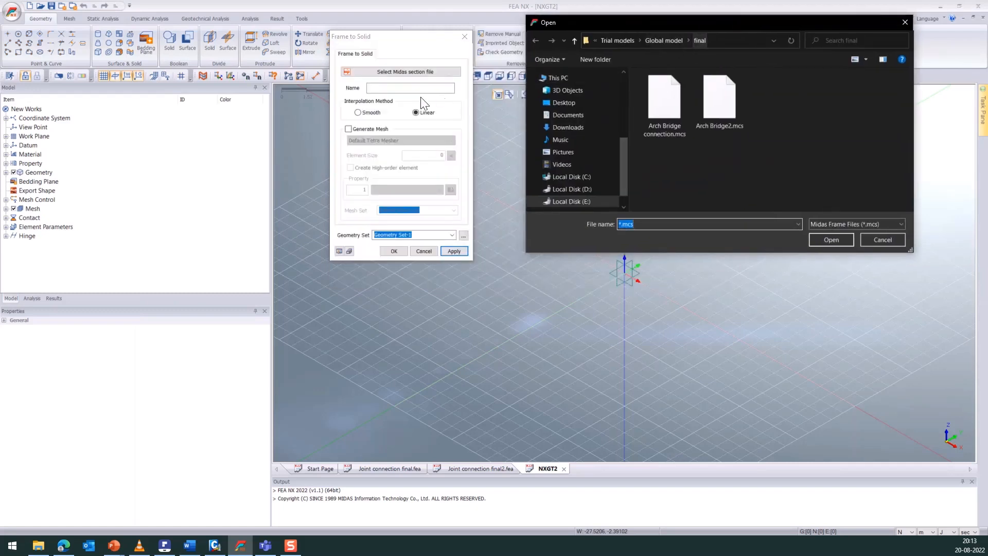
click(705, 103)
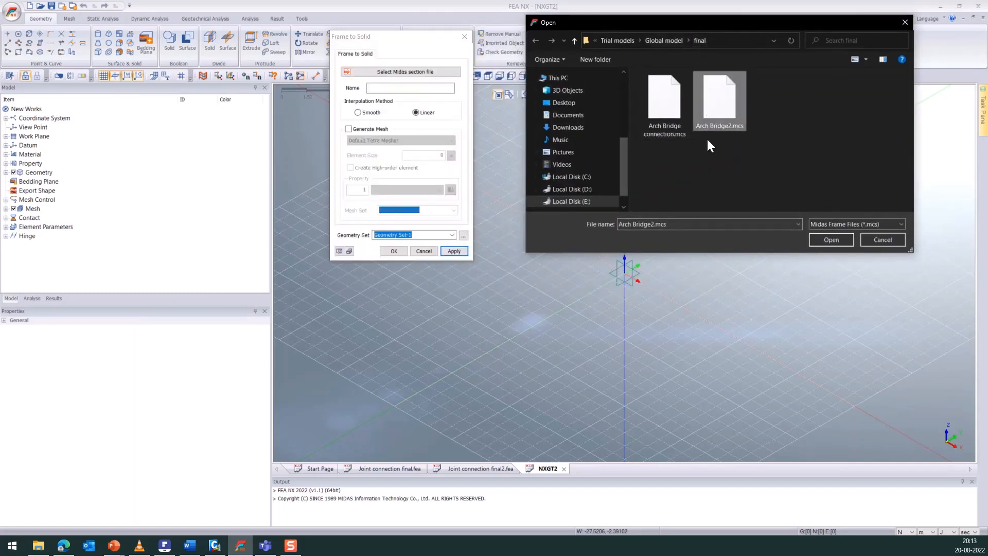
click(817, 242)
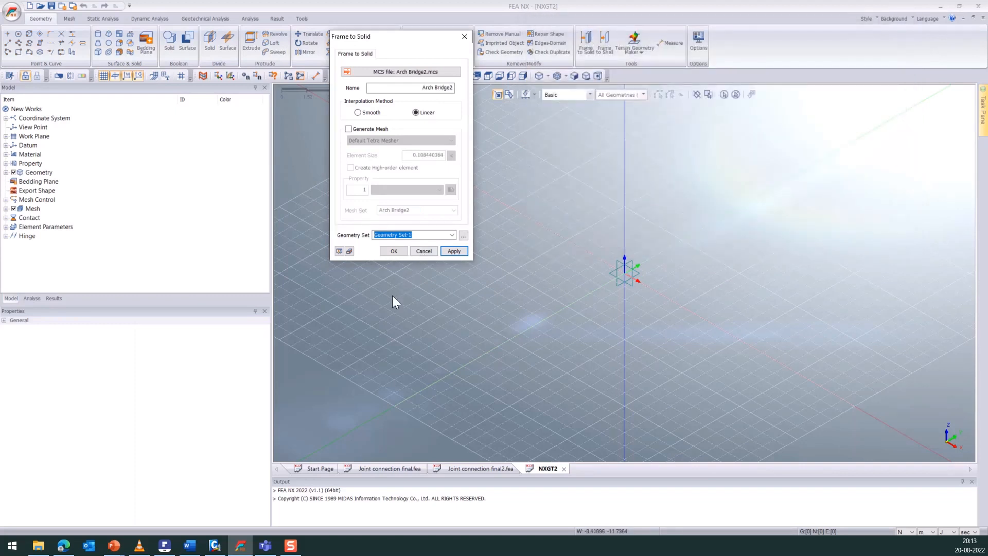
click(392, 251)
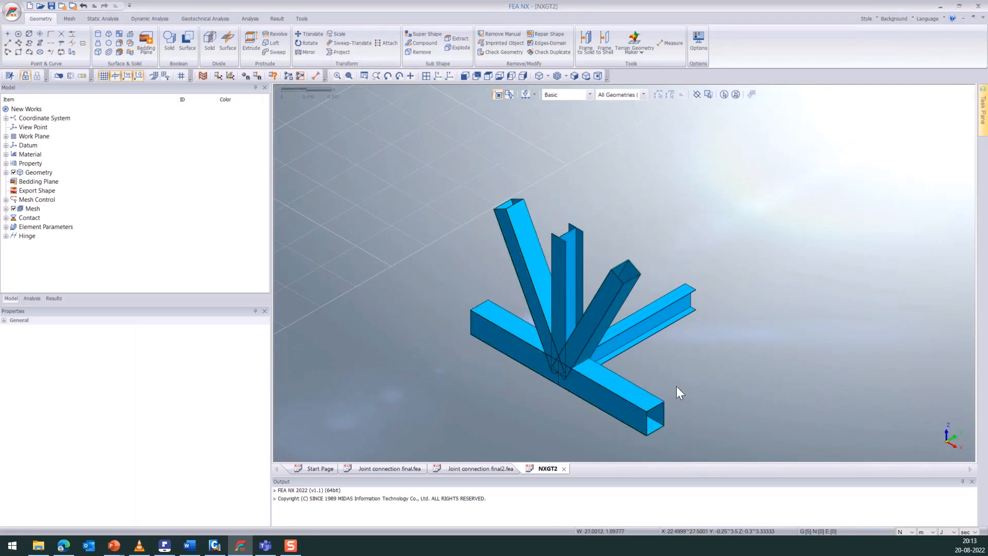
Measure the width of the box chord's open end between its two upper corner points.
scroll(612, 377, down, 1)
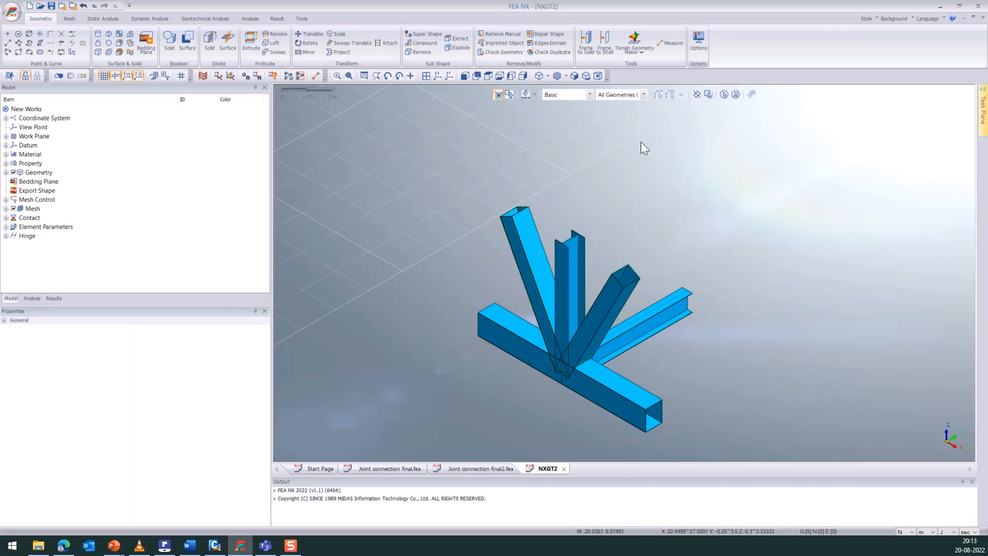
scroll(778, 284, down, 5)
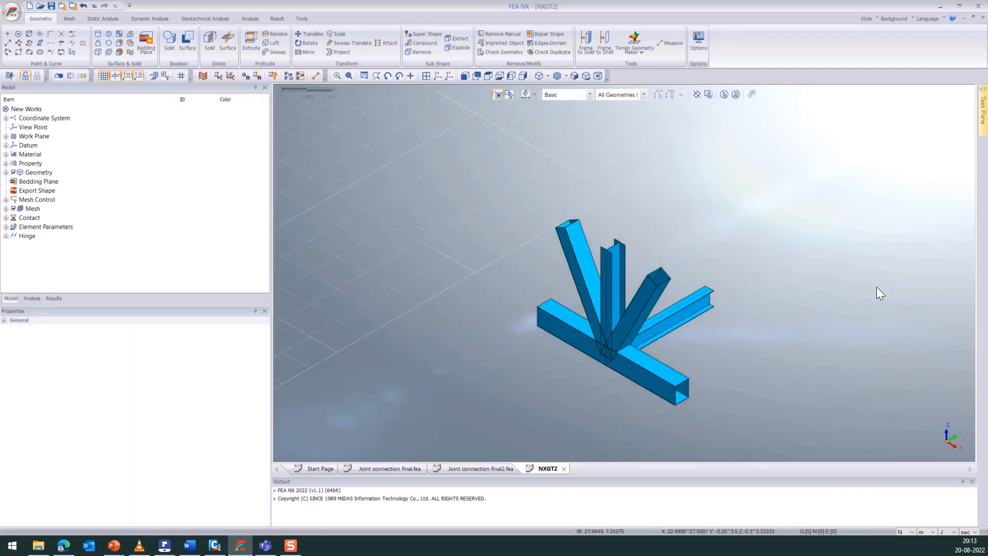
scroll(567, 265, down, 3)
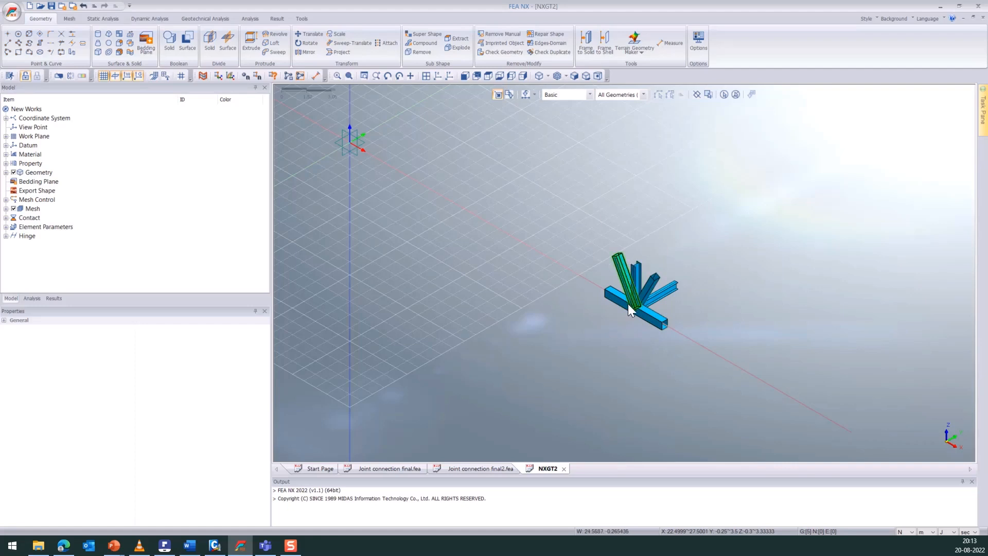
scroll(635, 344, up, 2)
scroll(690, 333, up, 6)
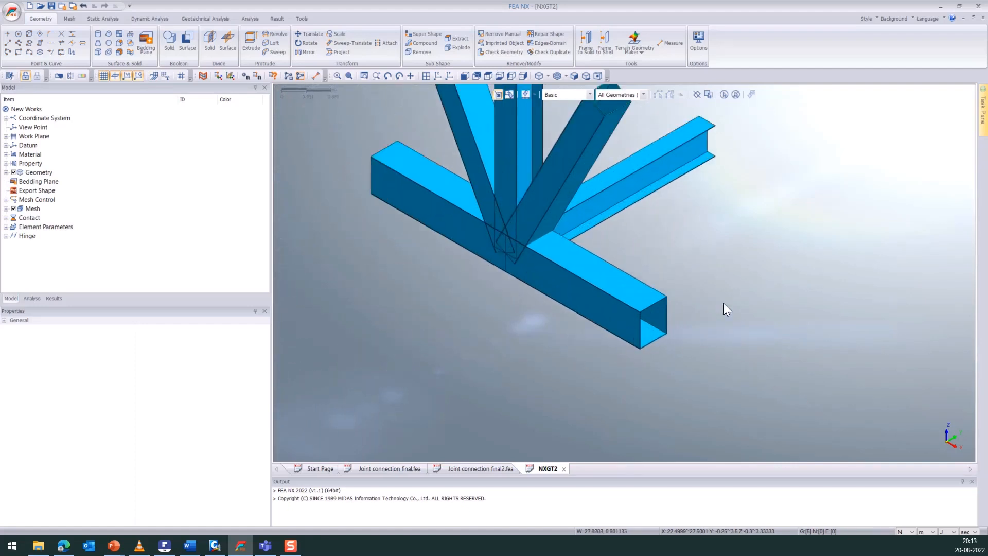
scroll(709, 324, up, 2)
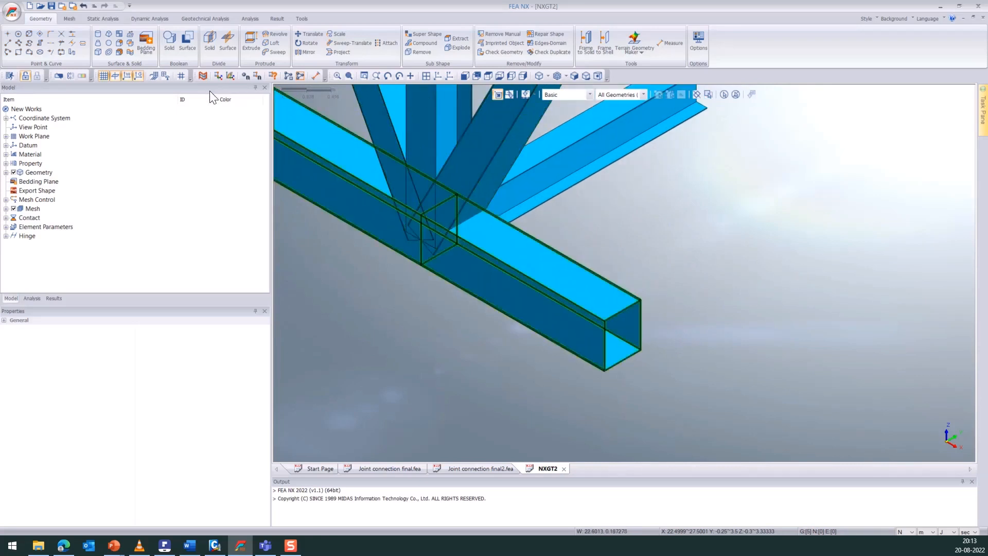
click(315, 77)
scroll(659, 356, up, 5)
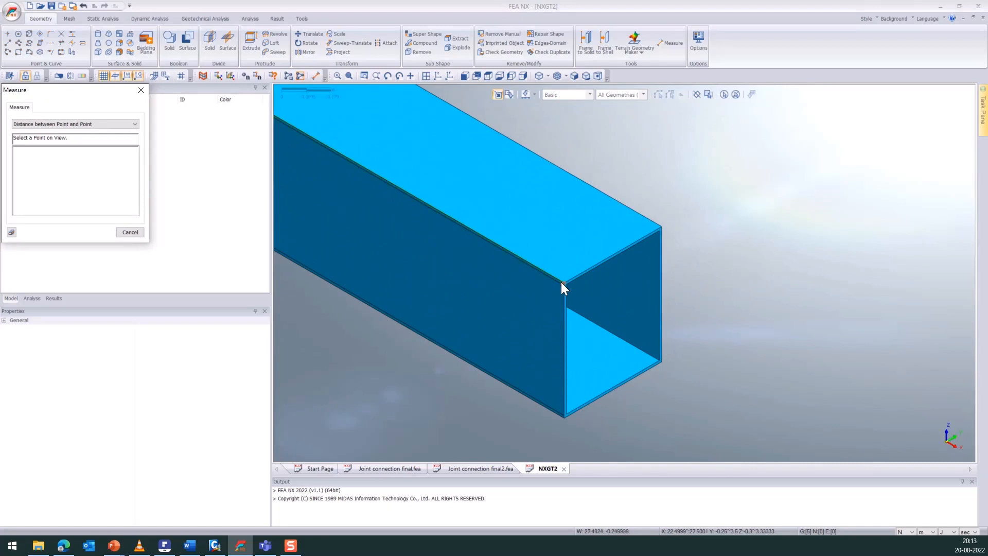
click(564, 284)
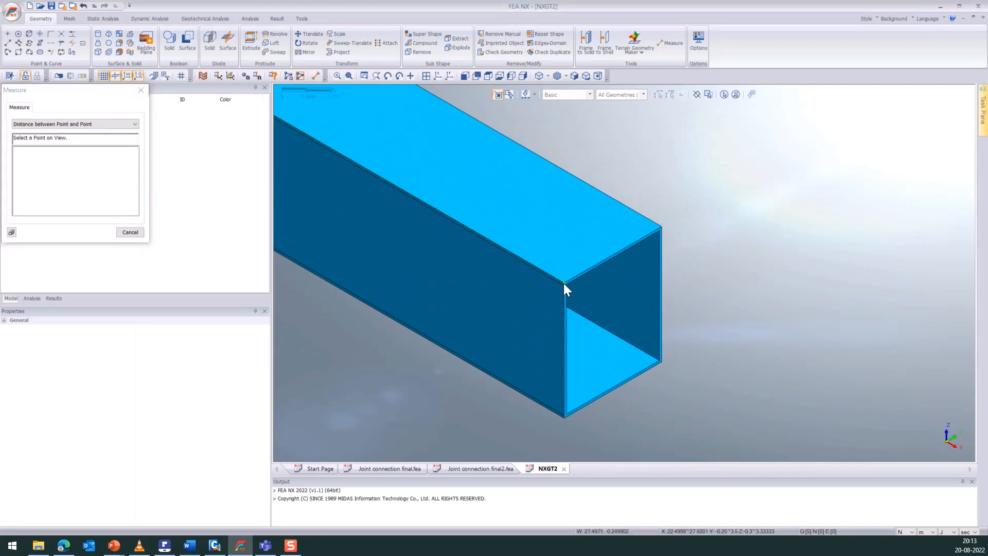
click(659, 227)
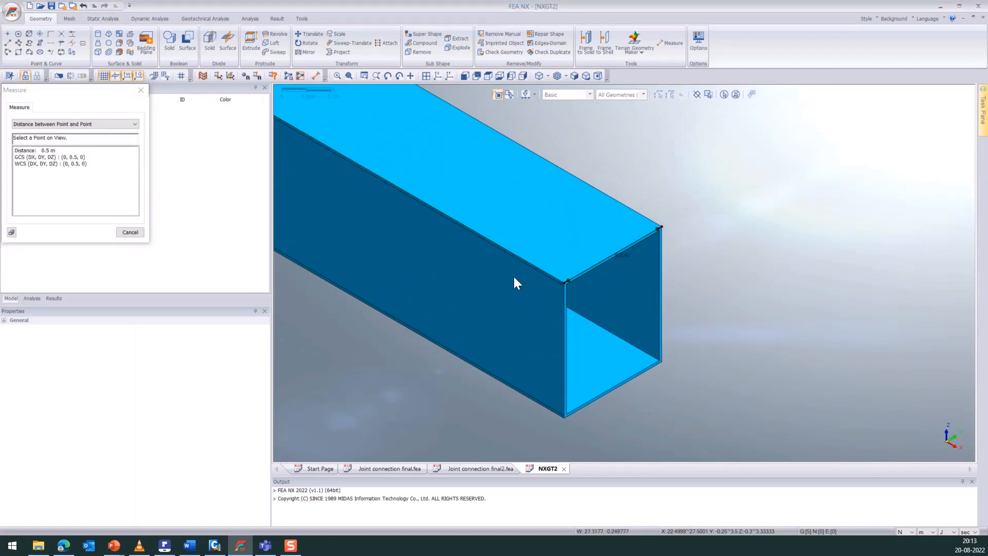
click(130, 233)
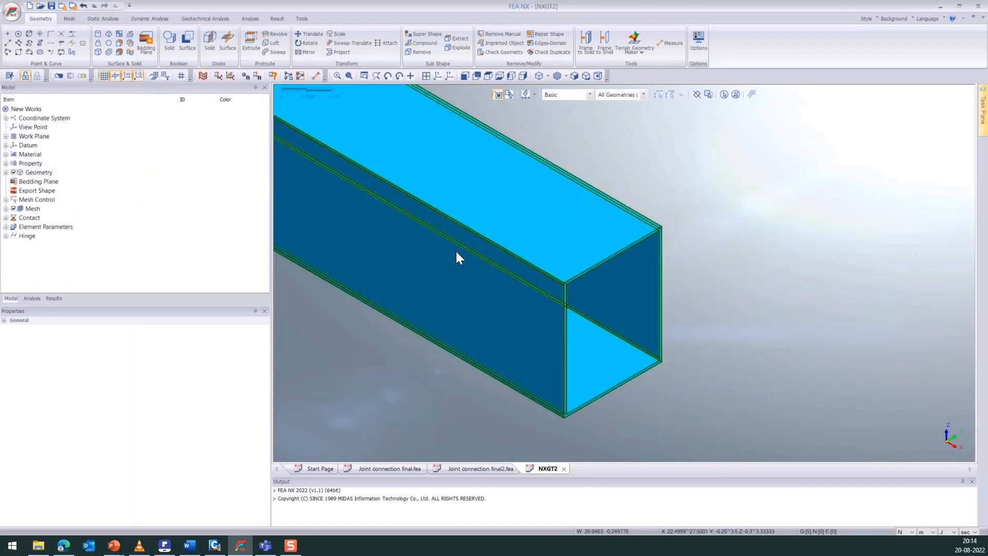
Move the work plane to the XZ datum plane with an offset of 0.25 m.
scroll(750, 290, down, 5)
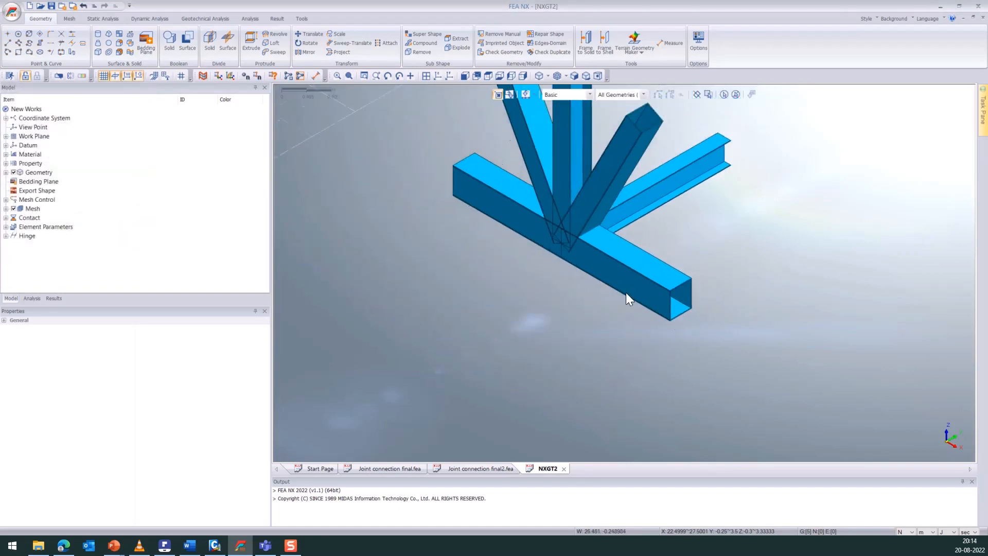
scroll(626, 293, down, 5)
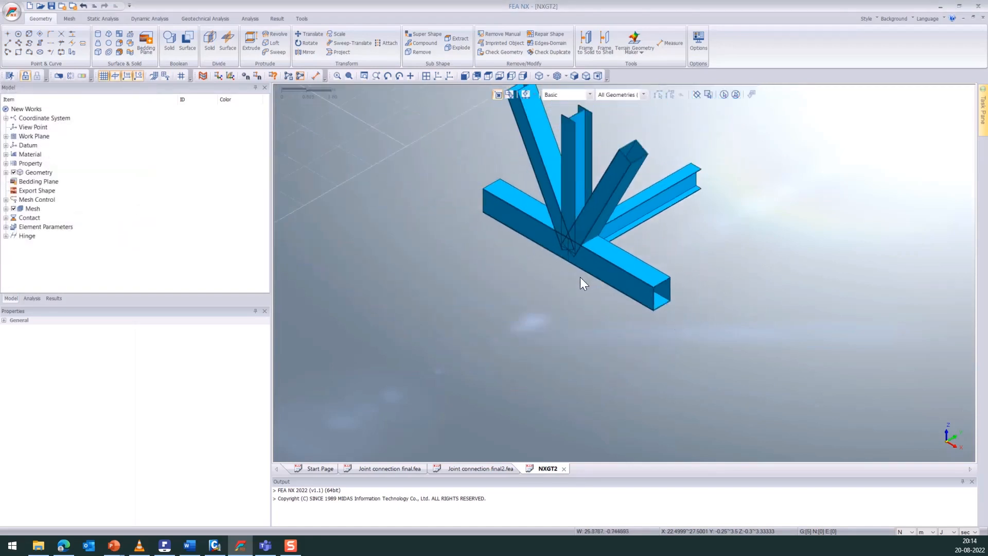
click(152, 74)
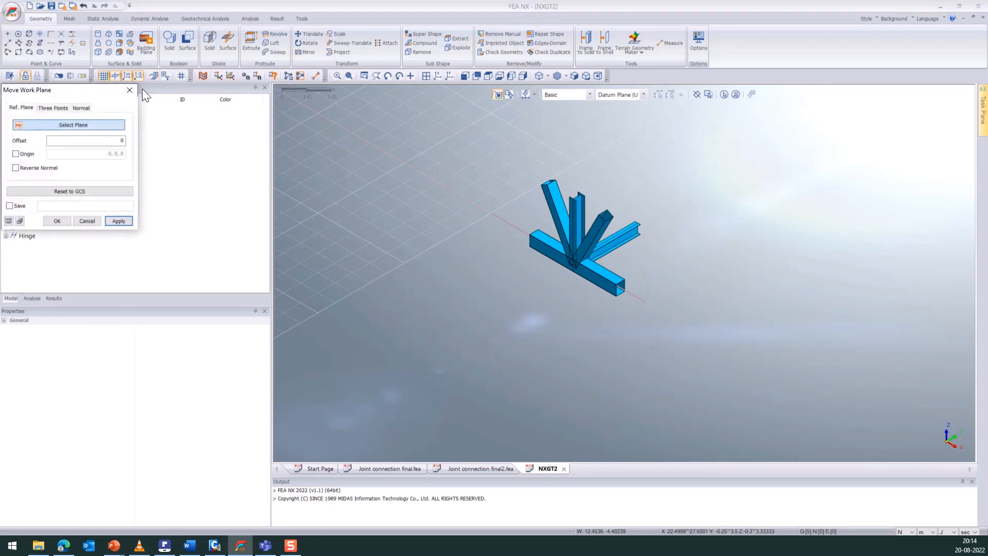
drag(100, 90, 188, 113)
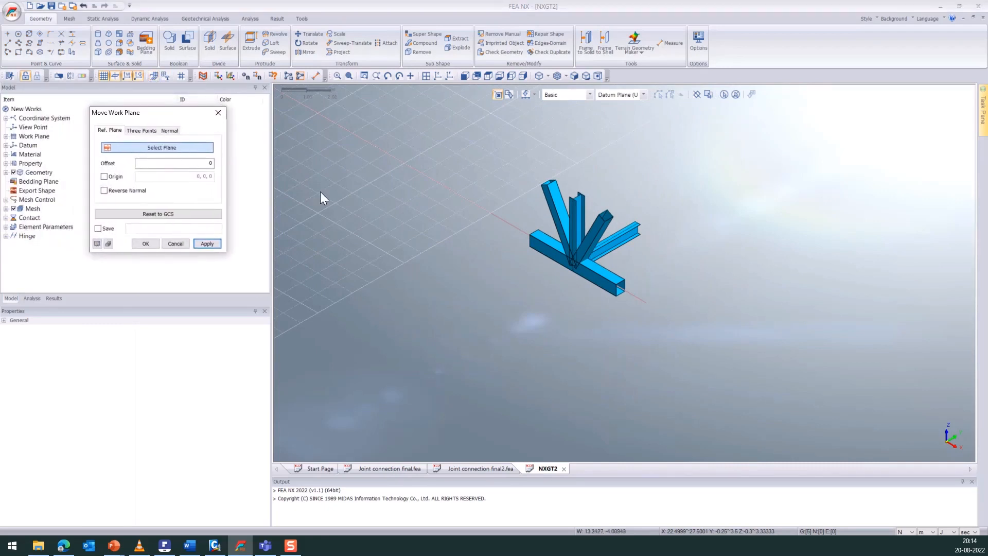
scroll(712, 325, down, 3)
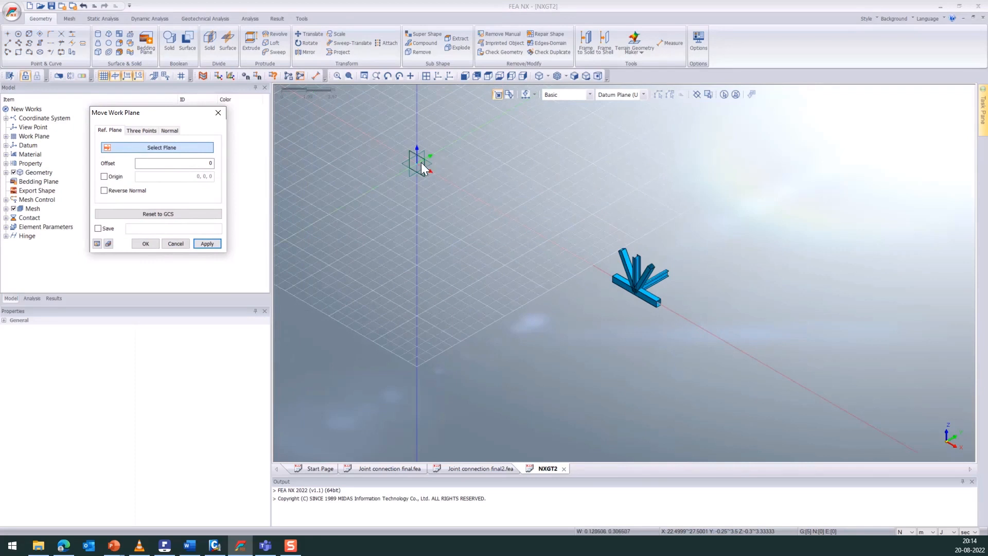
scroll(421, 162, up, 1)
scroll(545, 176, up, 2)
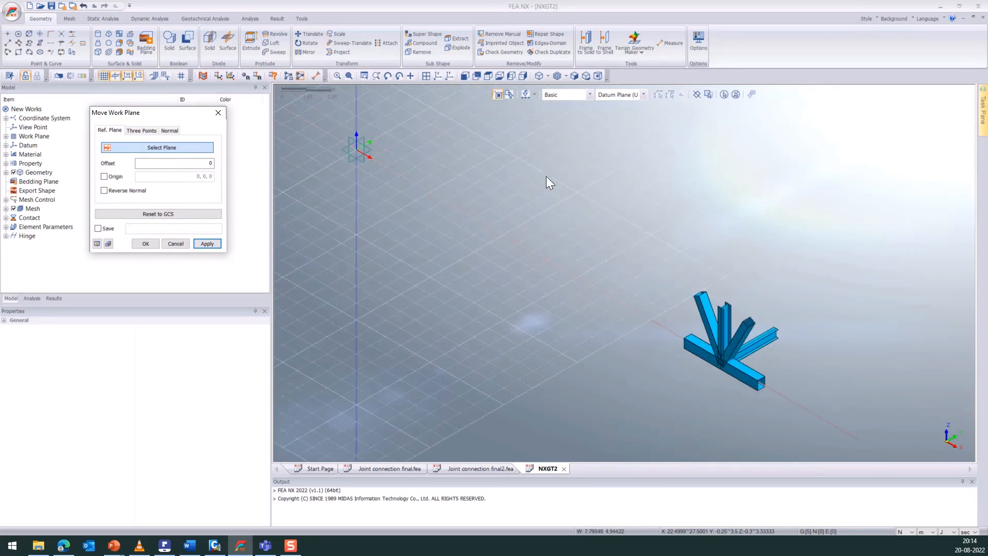
click(363, 146)
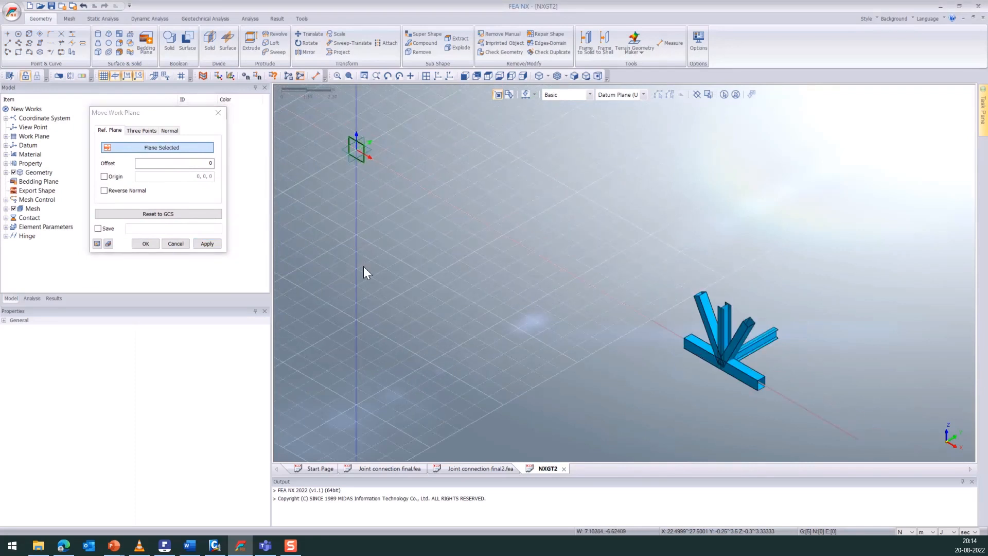
double_click(211, 163)
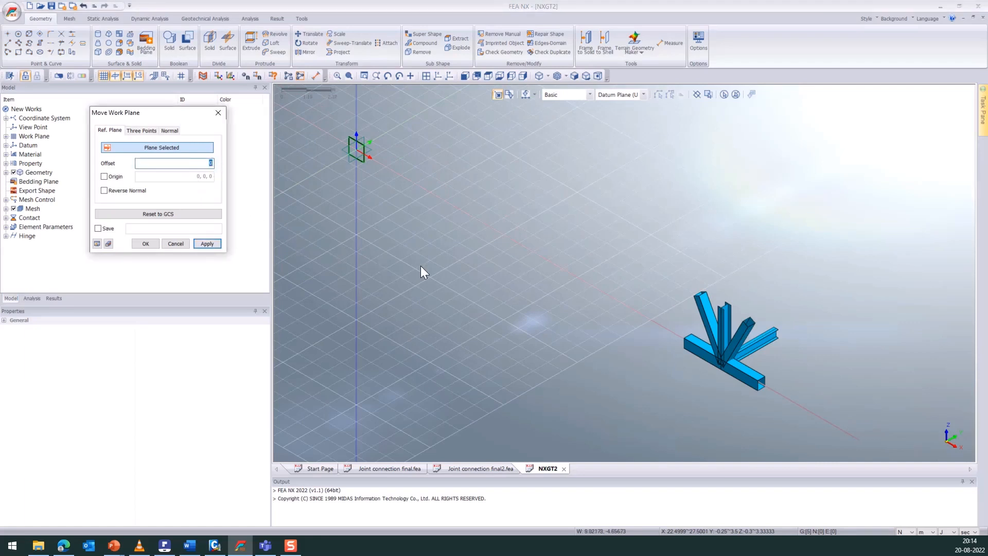
text(0.25)
click(153, 242)
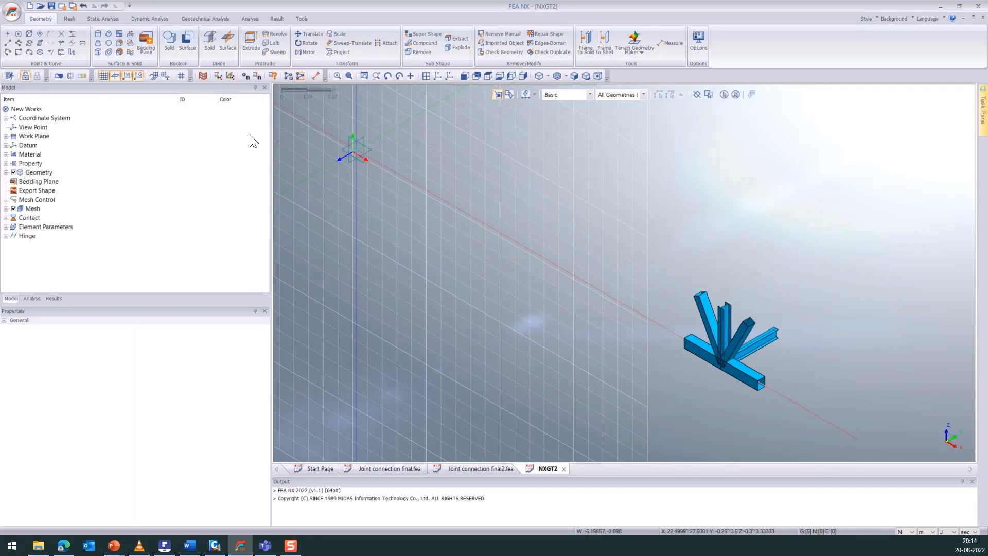
Enlarge the work plane grid with a user-defined number of grid lines so it covers the joint.
click(163, 76)
drag(92, 92, 154, 104)
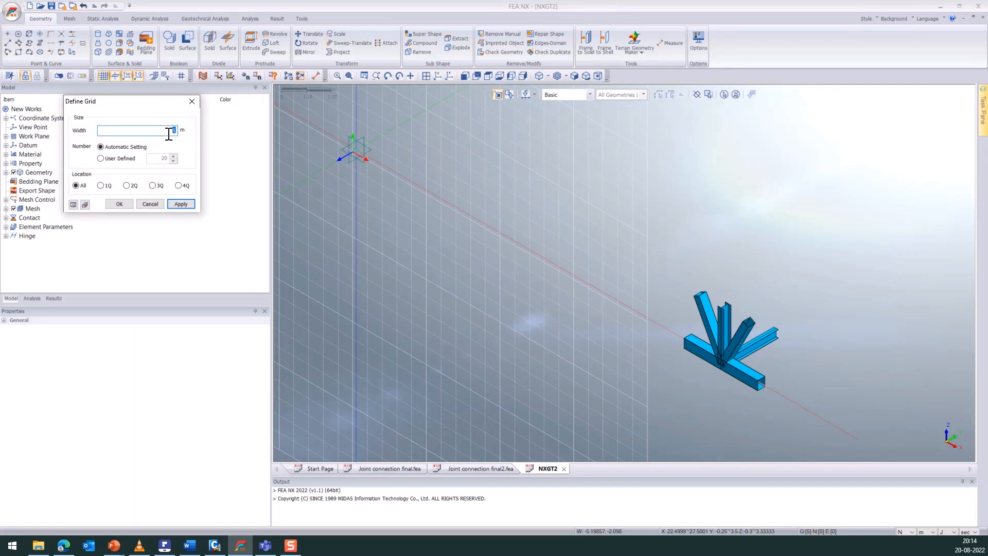
click(123, 159)
drag(152, 160, 185, 162)
text(5)
click(119, 204)
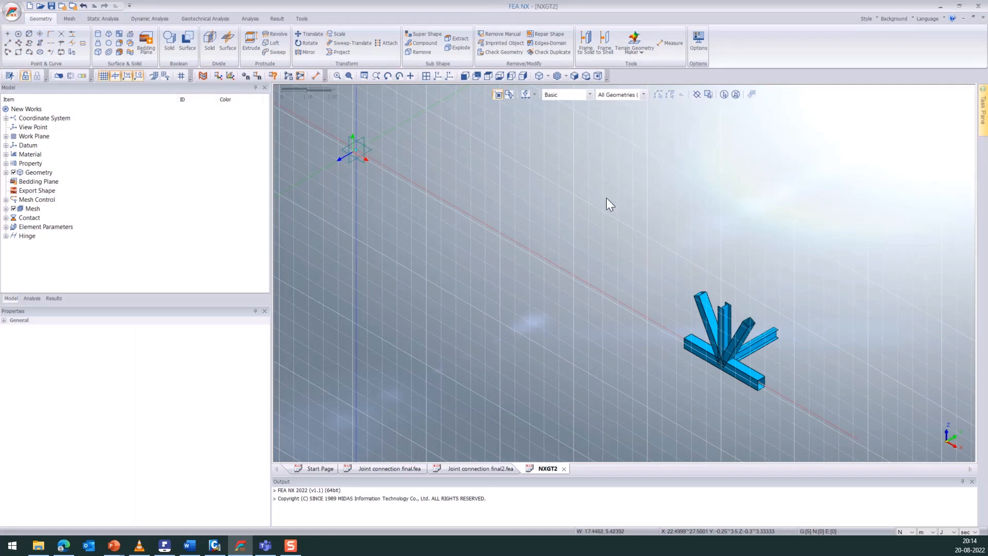
Set the two diagonals and the vertical member as Divide Solid targets and preview a Z dividing plane at 0.8 m.
click(499, 76)
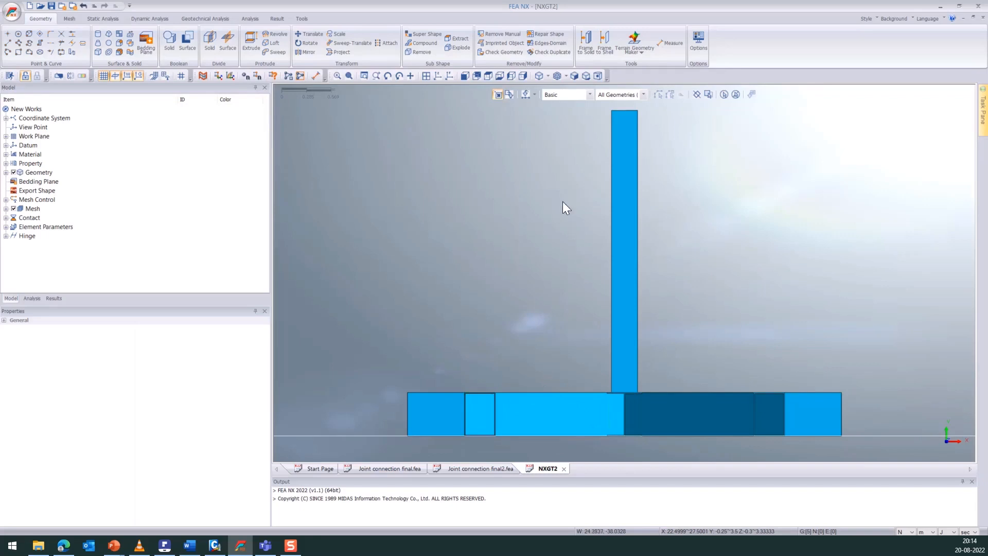
click(464, 75)
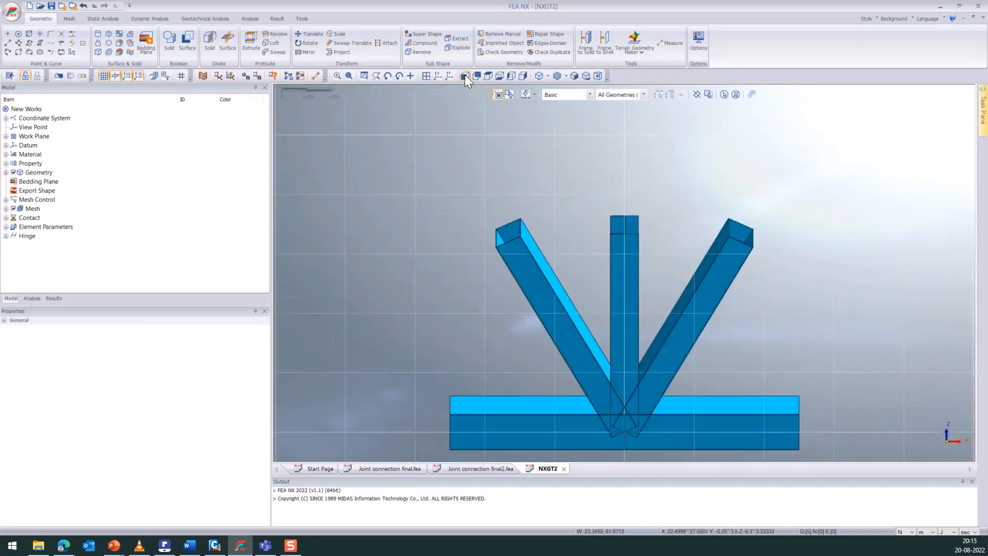
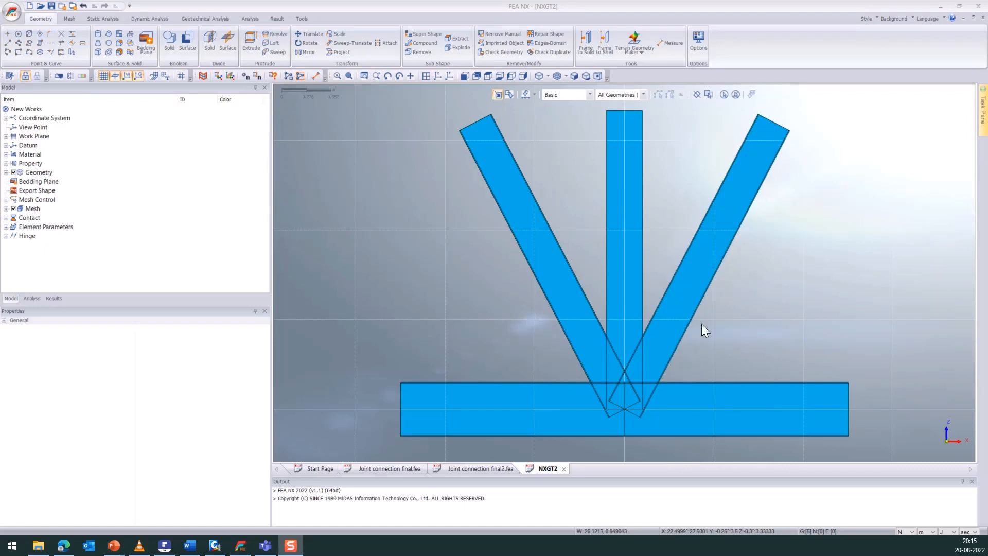
click(210, 40)
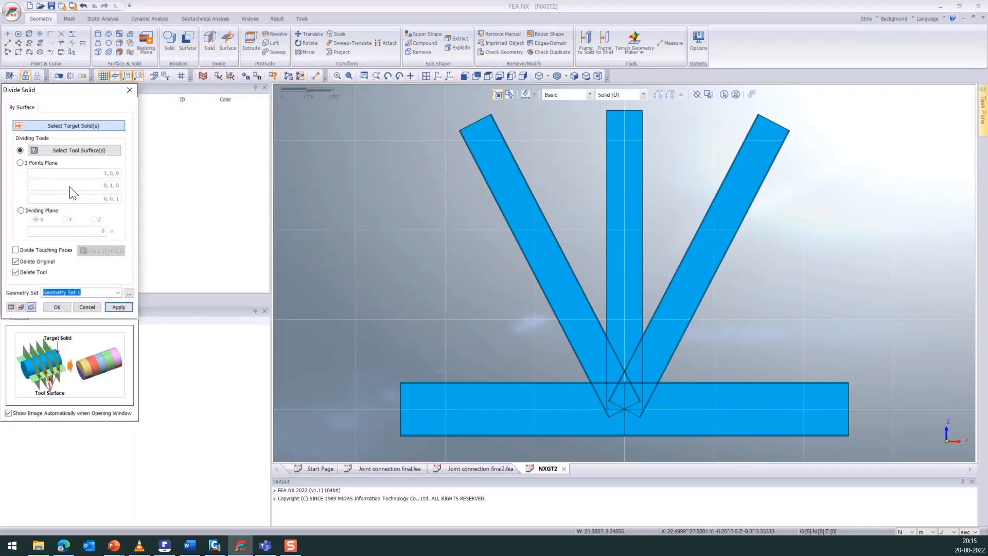
click(552, 261)
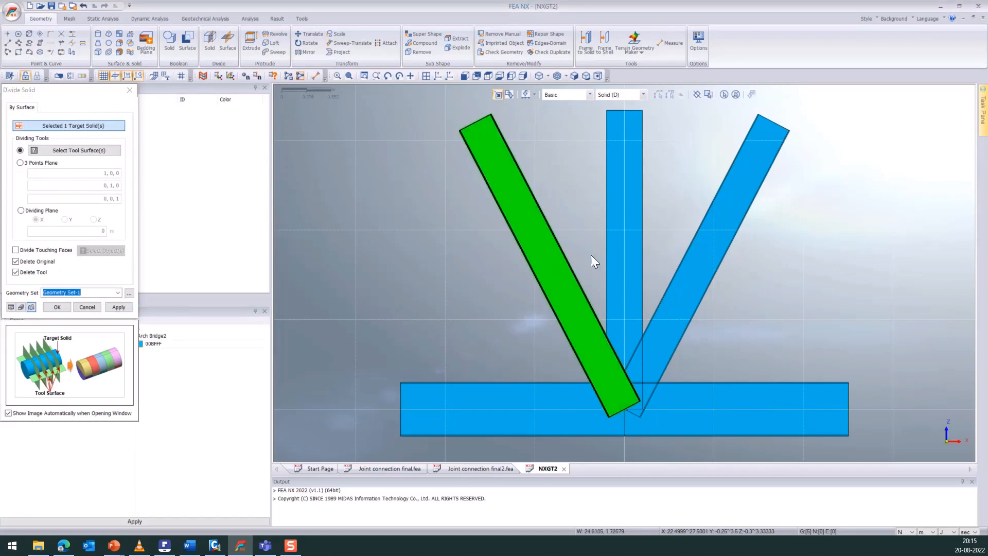
click(611, 240)
click(691, 251)
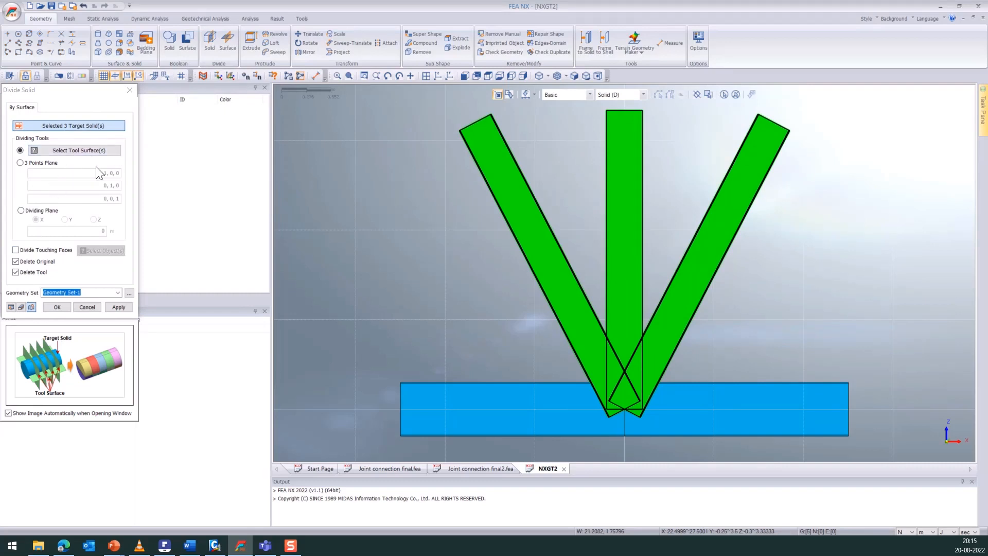
click(58, 212)
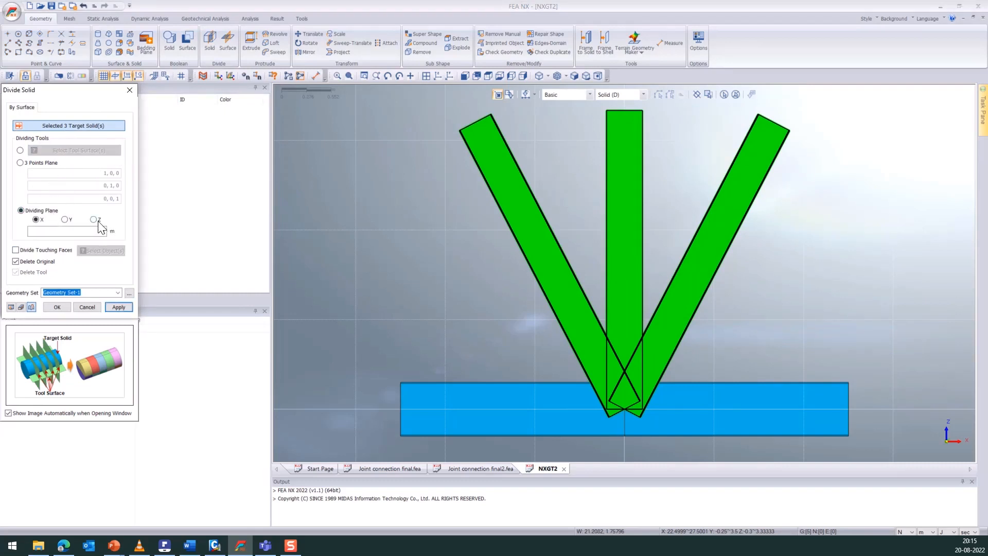
double_click(88, 231)
text(0.8)
click(11, 307)
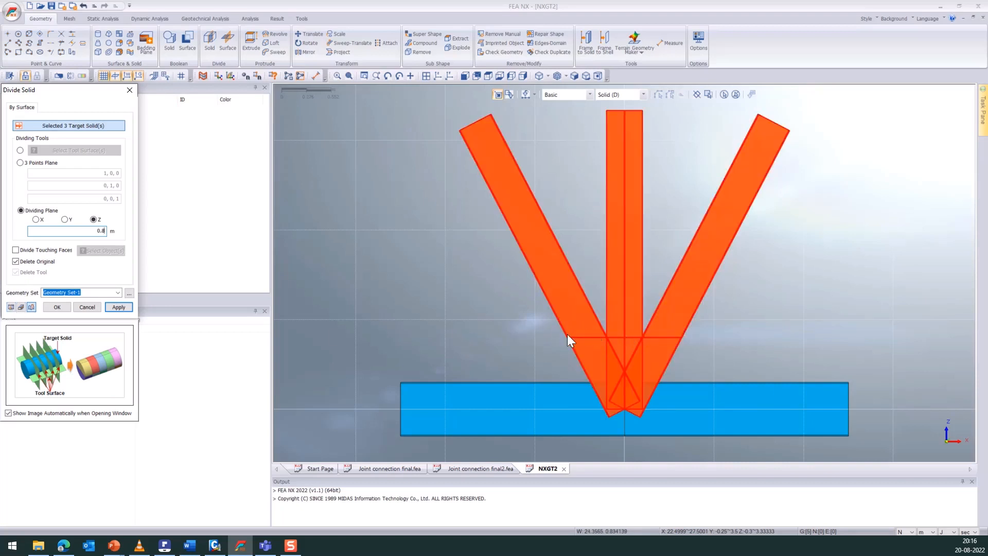
Set the Z dividing plane to 0.9 m, preview it, and divide the three members there.
scroll(573, 338, up, 5)
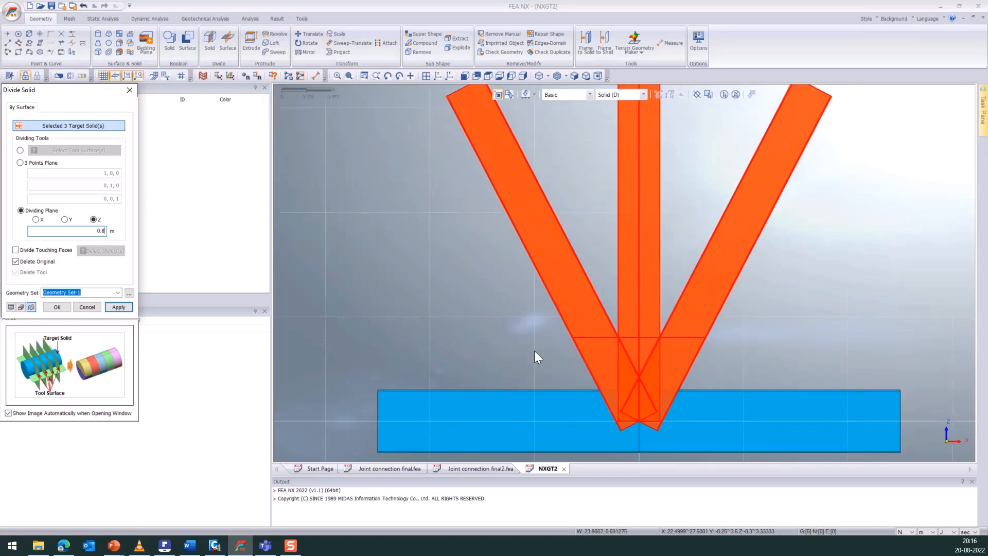
scroll(653, 344, up, 2)
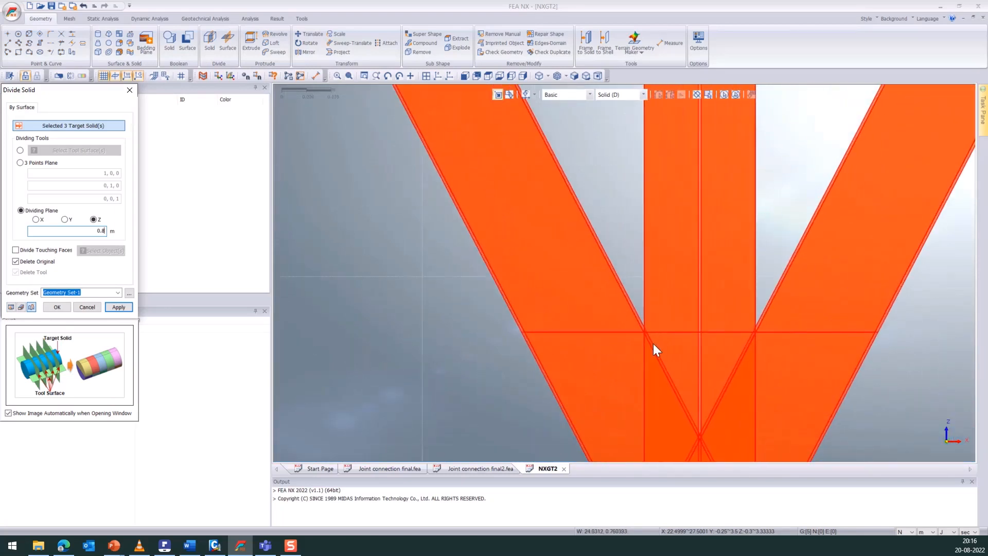
scroll(656, 345, down, 2)
scroll(650, 356, down, 1)
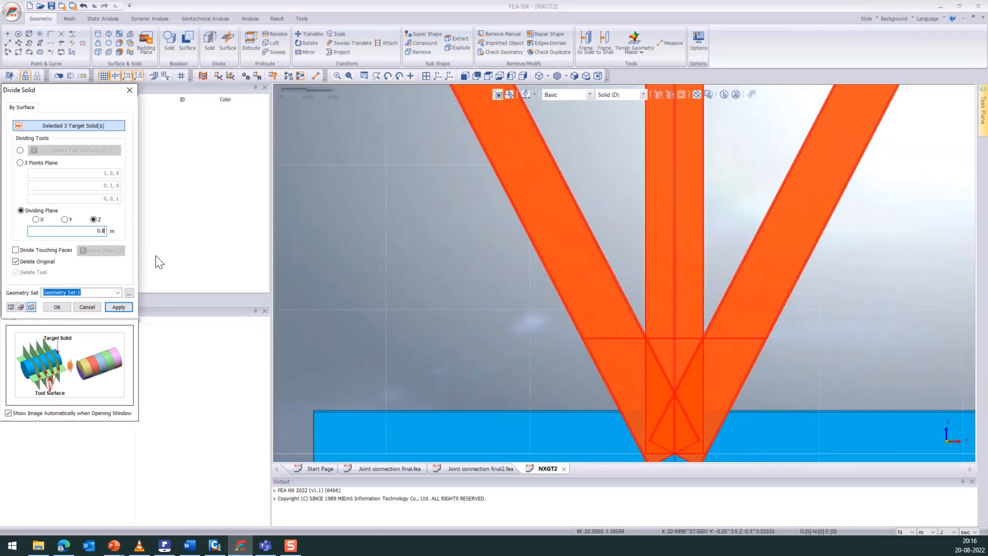
double_click(103, 232)
text(0.)
click(10, 308)
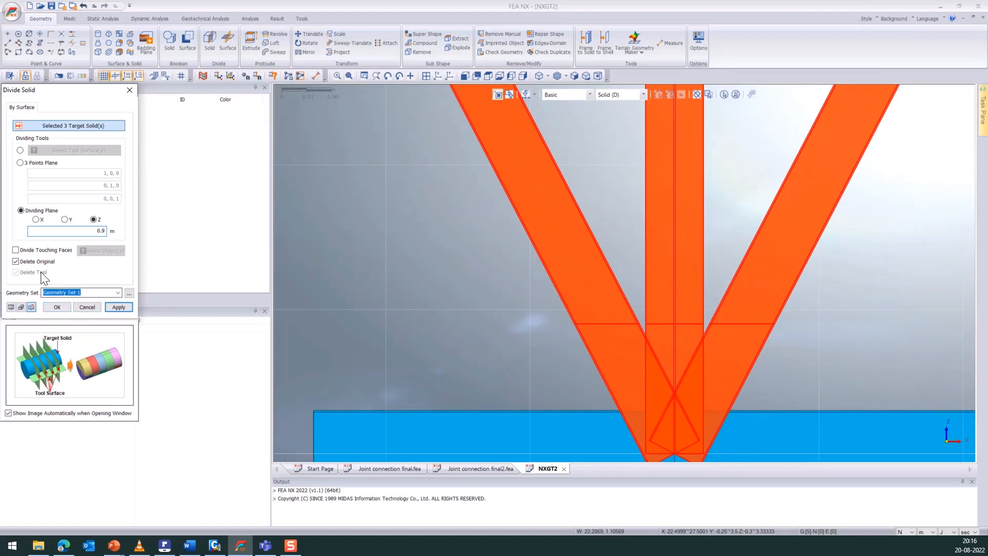
click(57, 307)
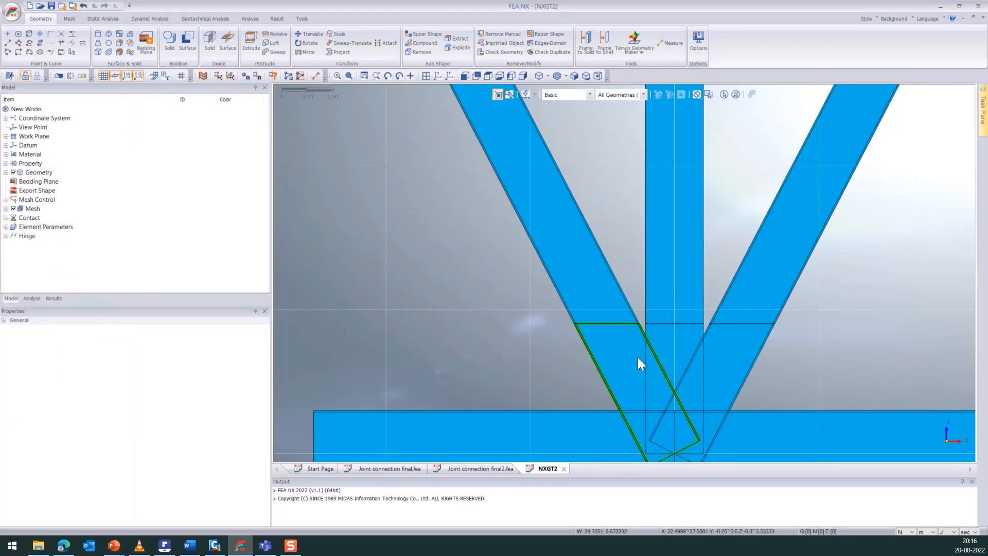
Delete the three cut-off lower pieces of the diagonals and vertical below the dividing plane.
scroll(638, 357, down, 1)
scroll(623, 362, down, 1)
click(613, 359)
click(660, 352)
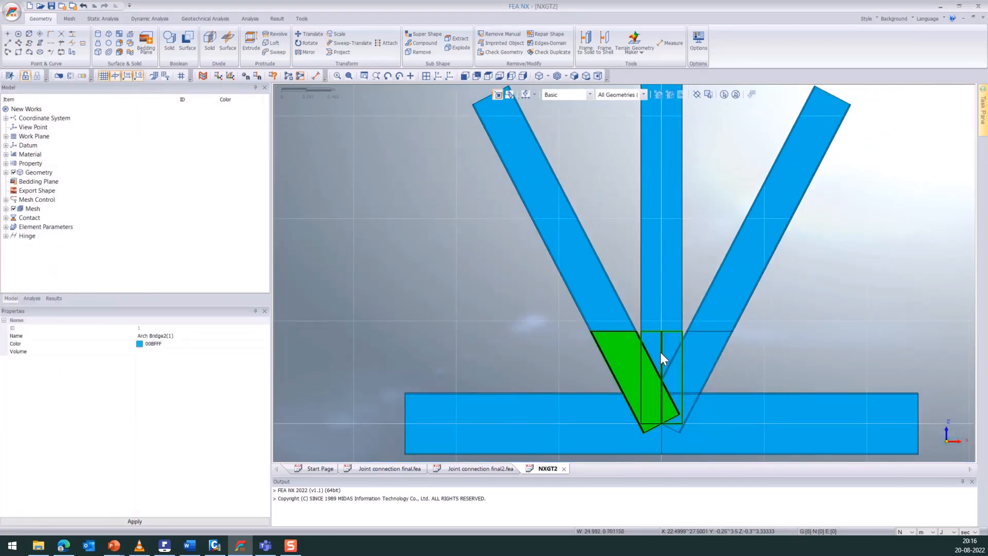
click(696, 354)
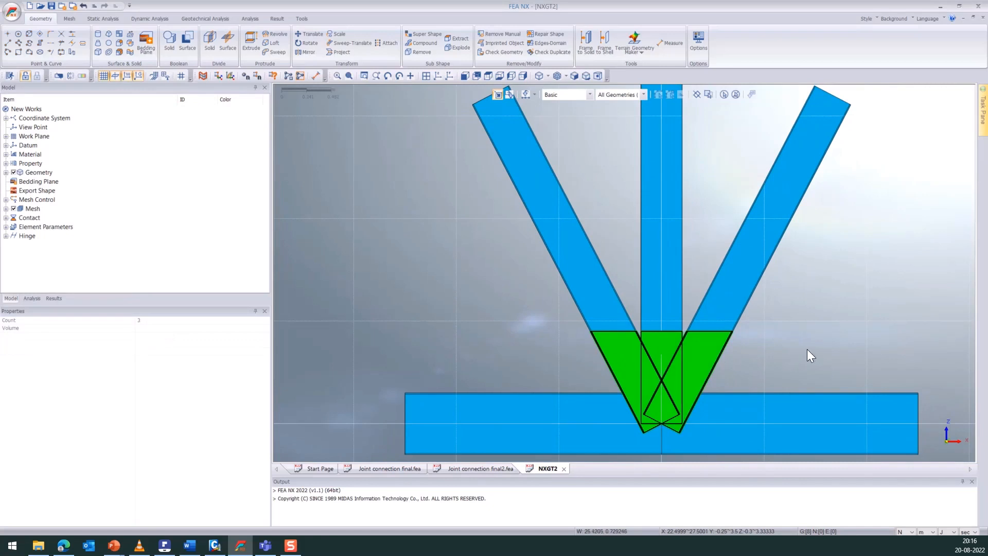
key(Delete)
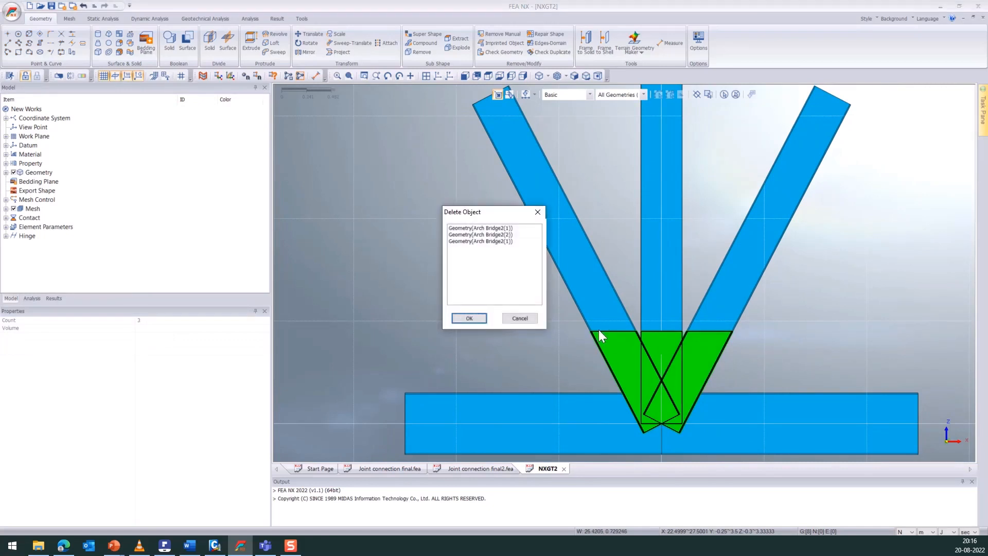
click(470, 318)
mouse_move(495, 343)
middle_down()
mouse_move(619, 350)
mouse_move(506, 357)
mouse_move(502, 339)
middle_up()
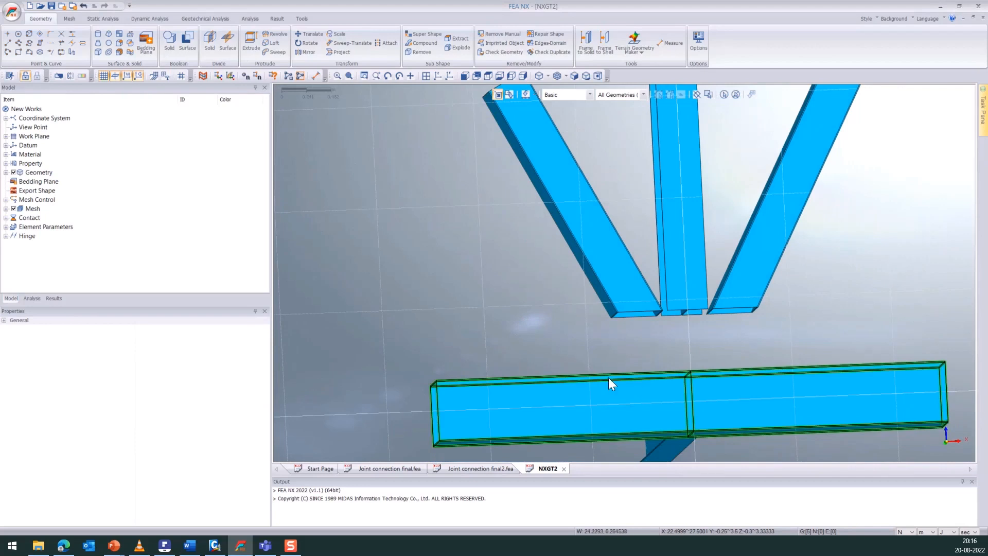
Create a 3D geometry point at the middle of the box chord's front top edge, at (25, -0.25, 0.3).
click(465, 76)
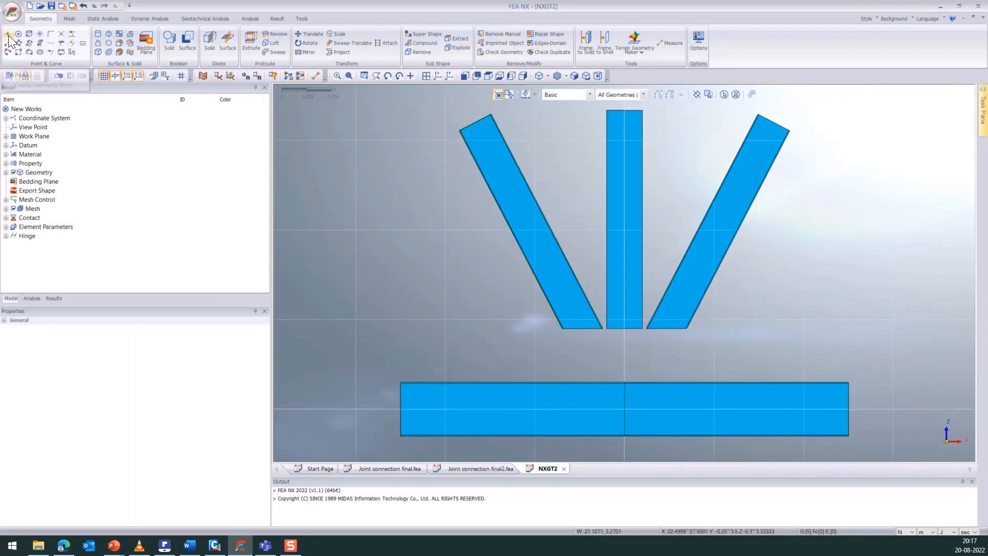
key(e)
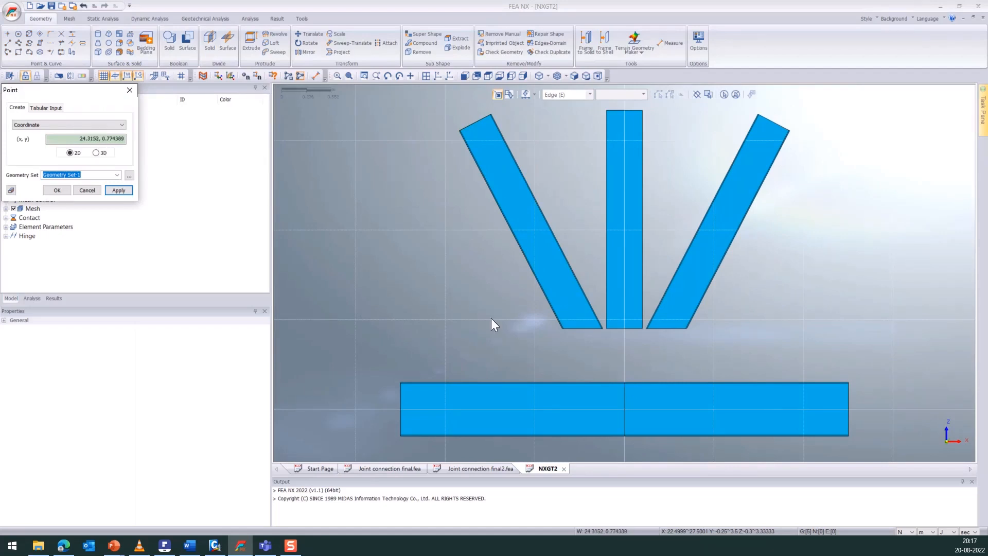
click(96, 153)
scroll(644, 386, up, 3)
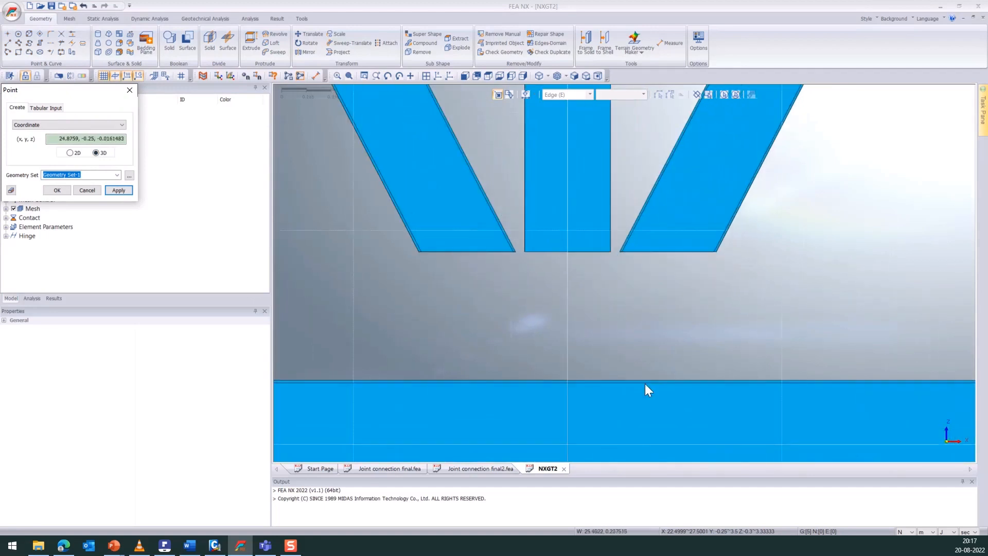
click(568, 382)
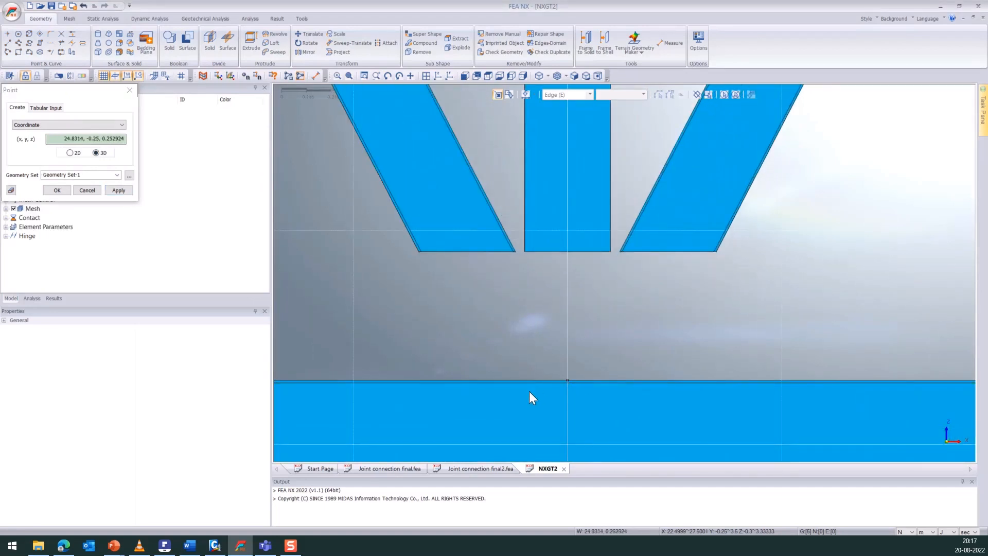
middle_drag(573, 421, 587, 428)
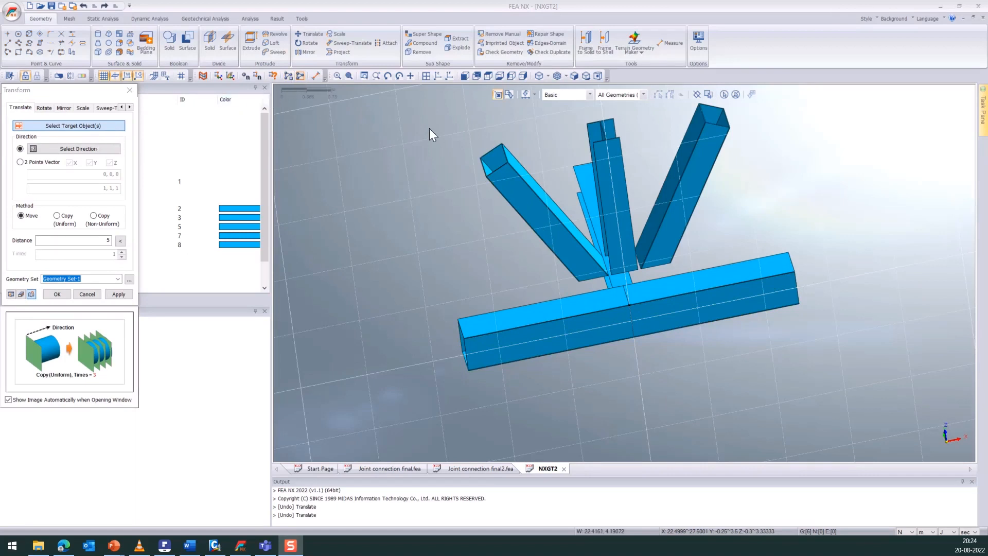
Start a Translate transform with uniform copy and select the point at the chord's mid-edge as its target.
click(130, 90)
click(317, 35)
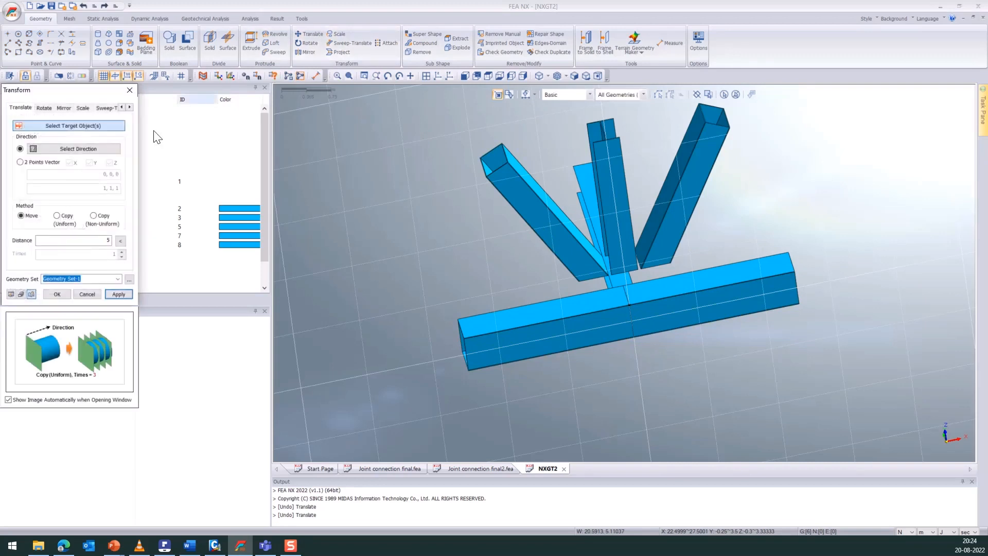
drag(86, 95, 159, 128)
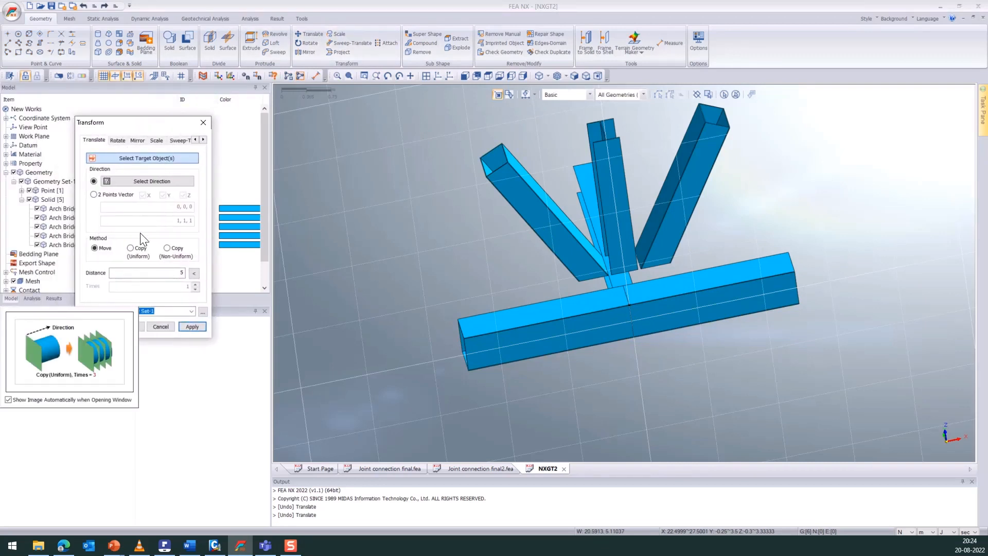
click(141, 251)
click(499, 92)
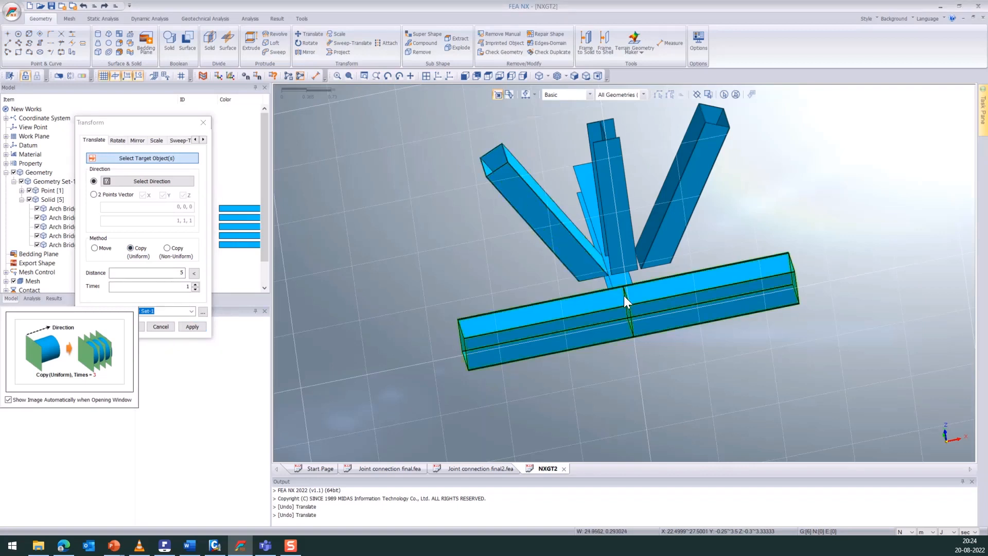
click(635, 311)
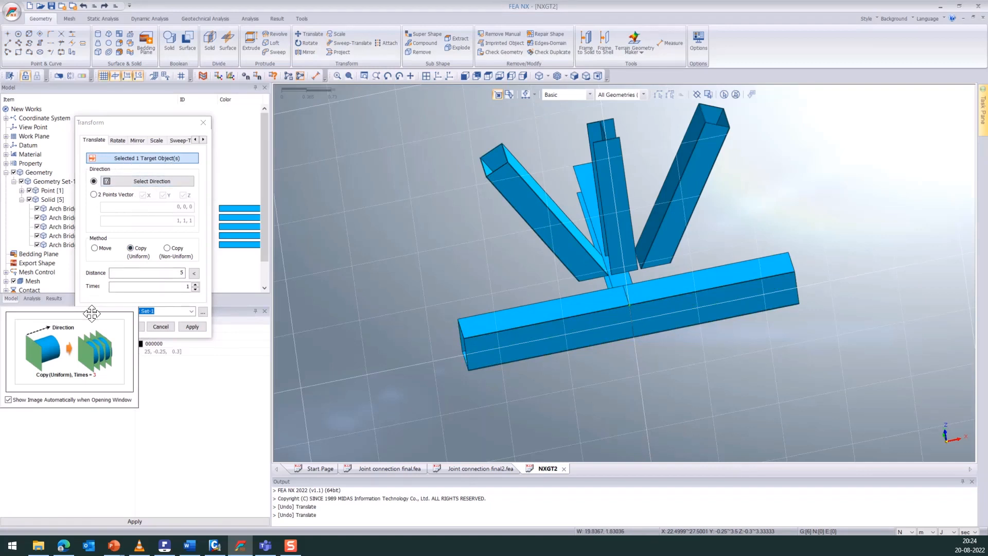
drag(85, 329, 162, 361)
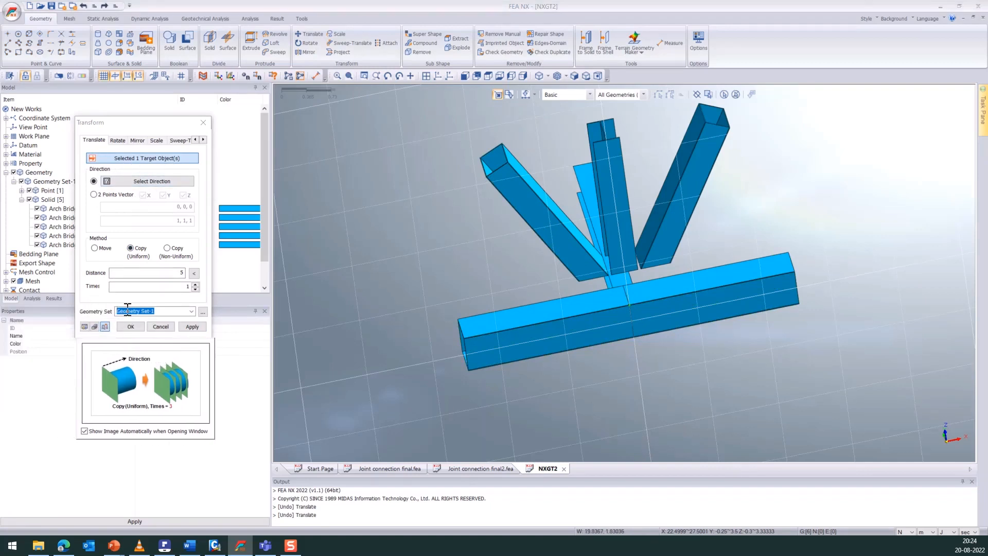
Define the copy direction with a two-point vector from (25, 0, 0.3) to (22.5, 0, 0.3) and use its length as distance.
click(111, 195)
click(119, 207)
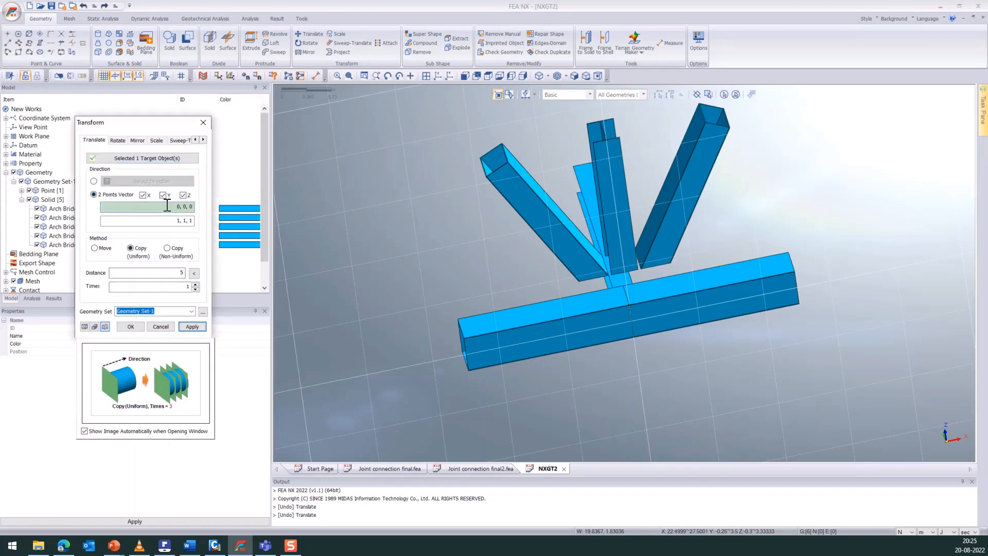
click(626, 298)
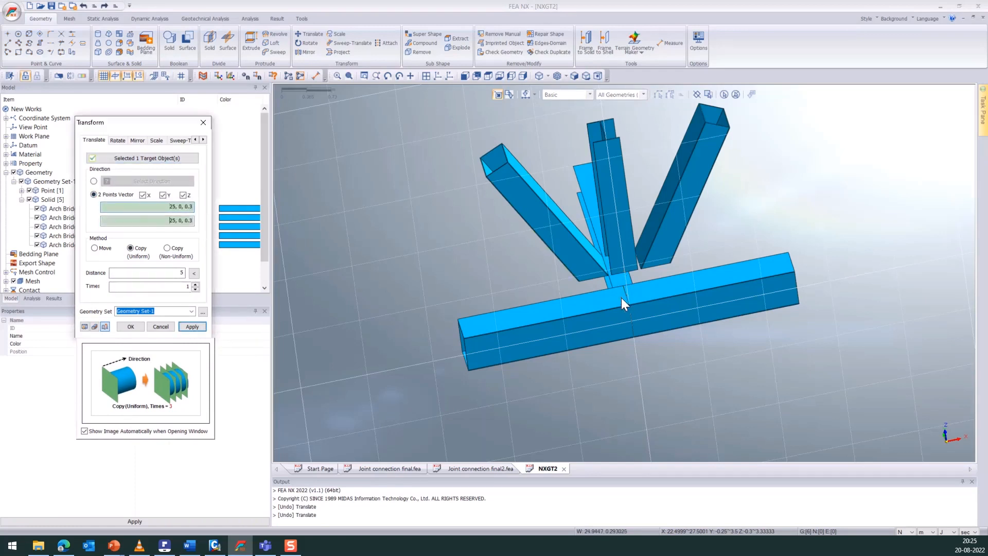
click(462, 331)
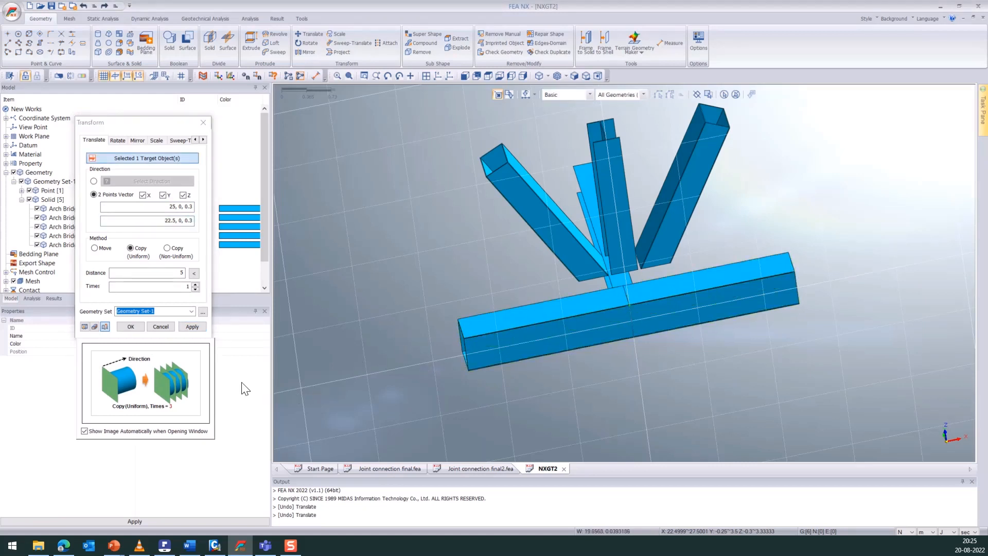
click(193, 275)
click(193, 274)
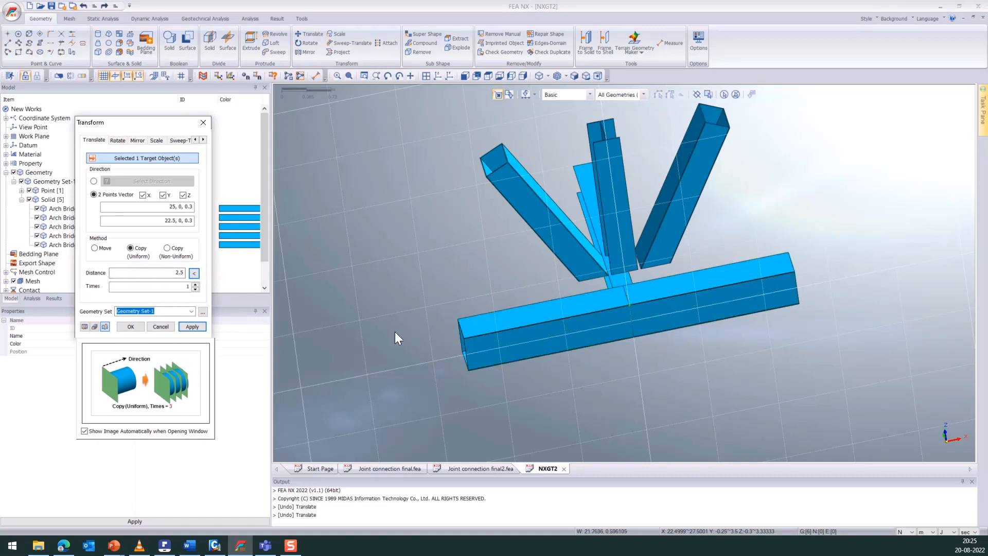
Copy the point along the chord edge four times, at distances of 2.5/2, 2.5/4, -2.5/4 and -2.5/2 m.
click(183, 273)
text(/2)
click(188, 329)
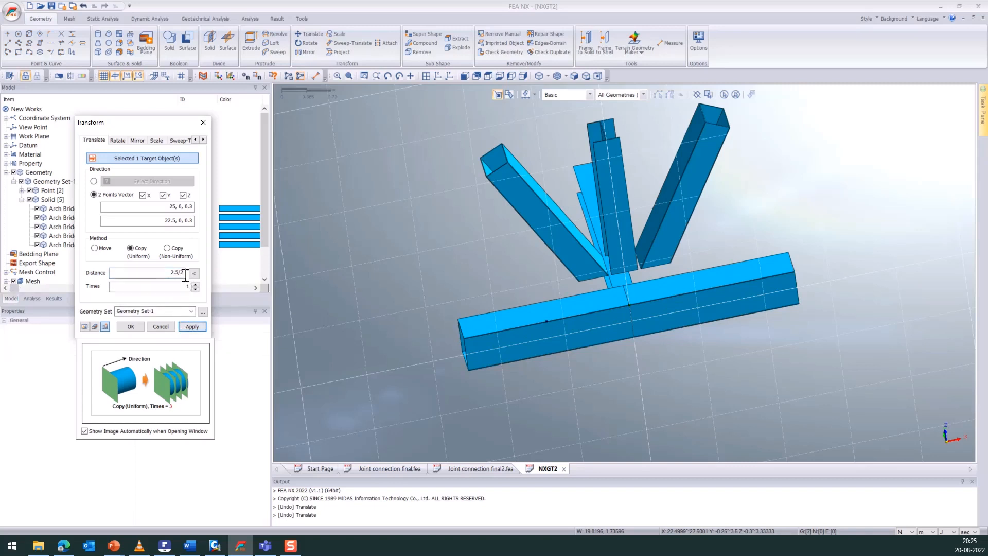
text(4)
click(192, 326)
text(-)
click(193, 327)
text(2)
click(193, 326)
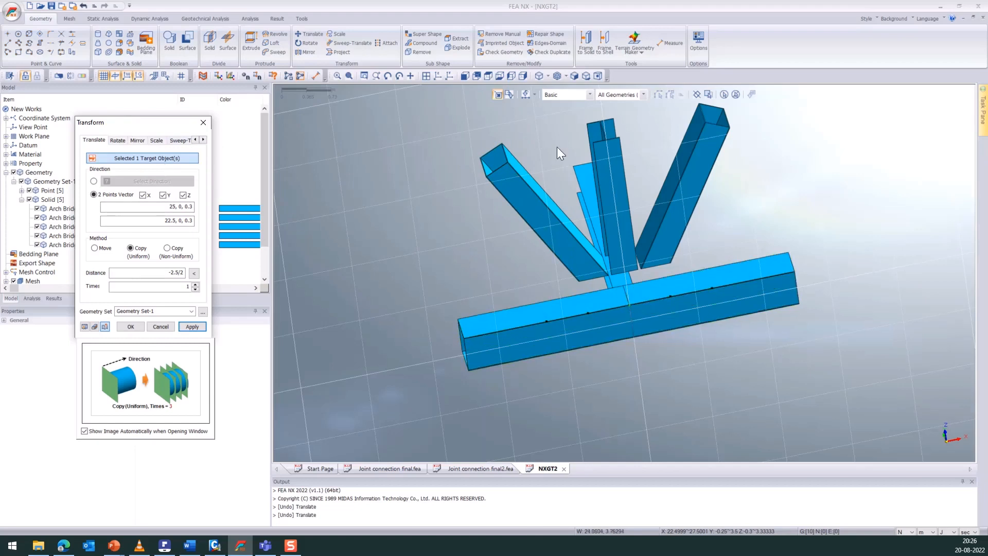
Select the two inner copied points on the chord's top edge, on either side of the middle point, as the Translate targets.
click(526, 94)
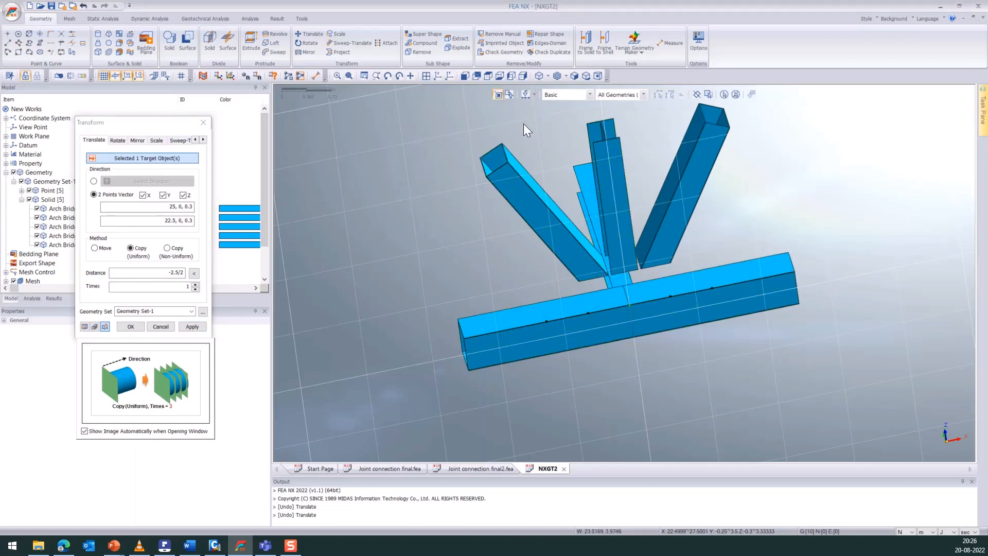
click(630, 308)
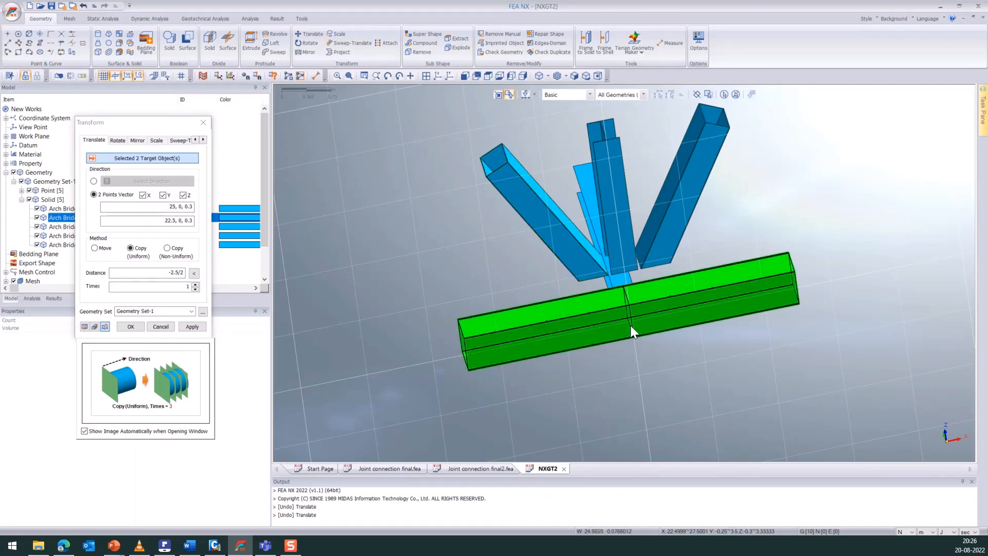
click(629, 304)
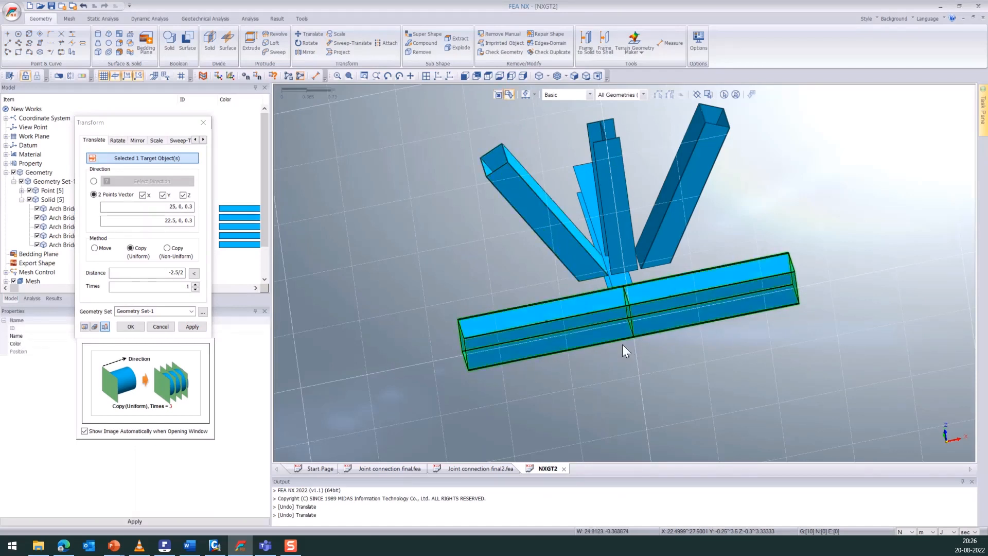
scroll(624, 334, up, 5)
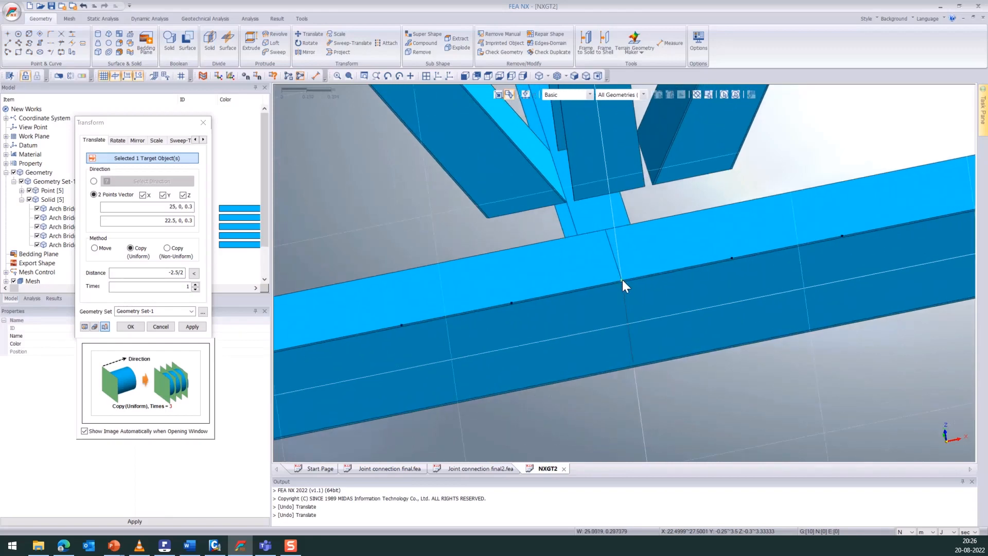
click(622, 280)
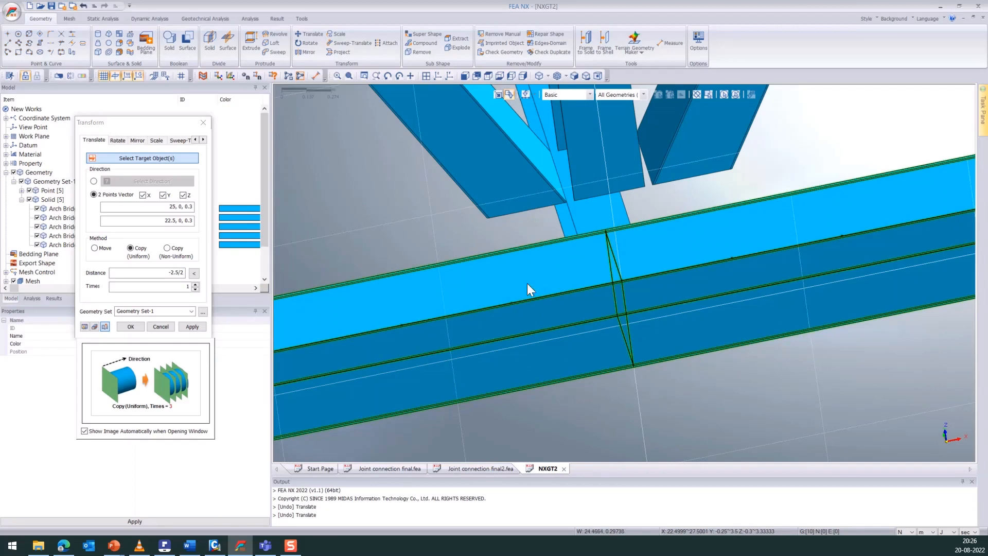
click(511, 303)
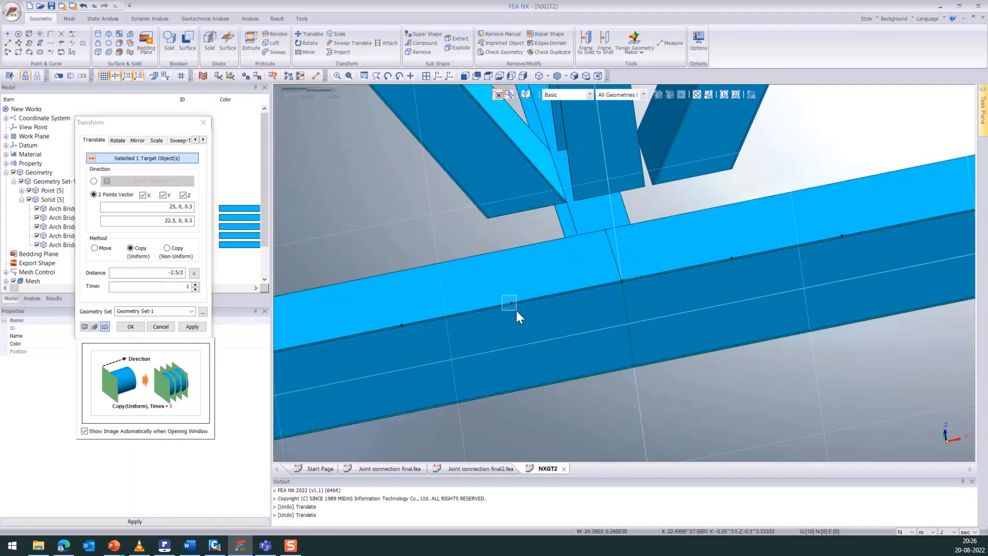
click(508, 97)
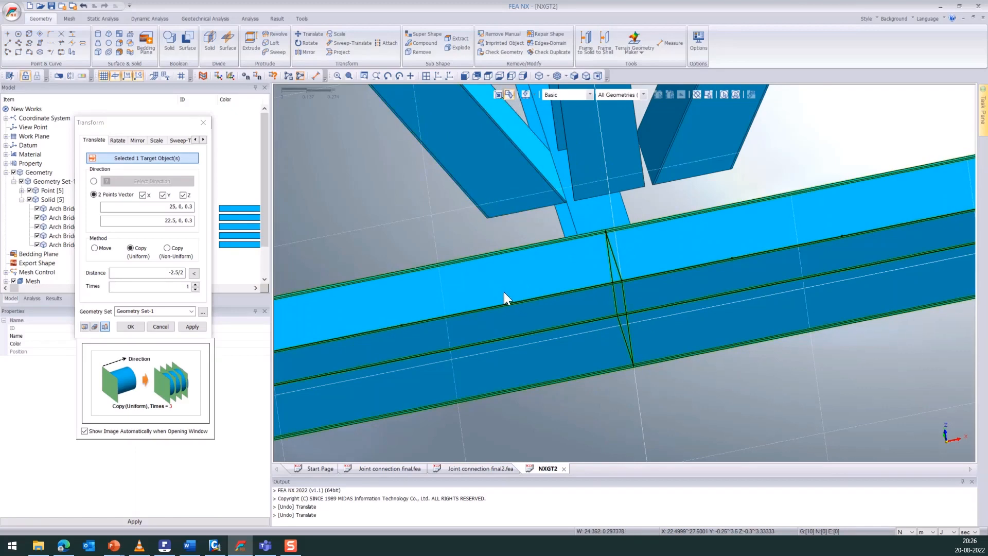
click(529, 313)
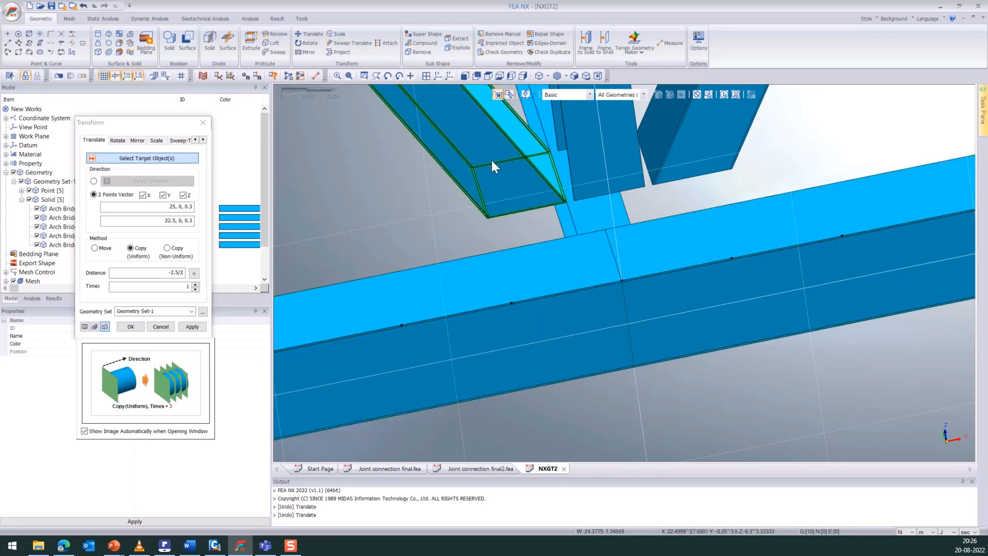
click(523, 314)
scroll(571, 353, down, 5)
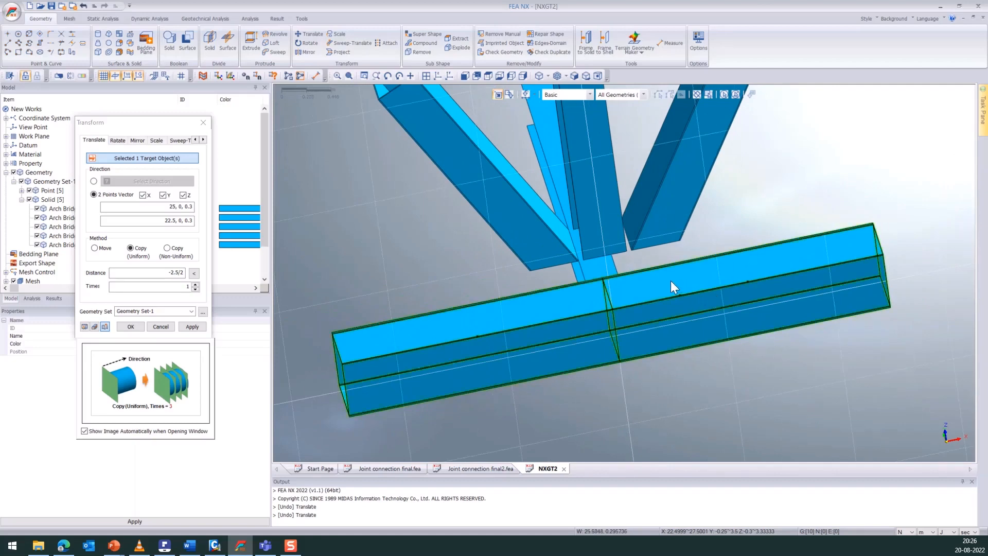
click(691, 303)
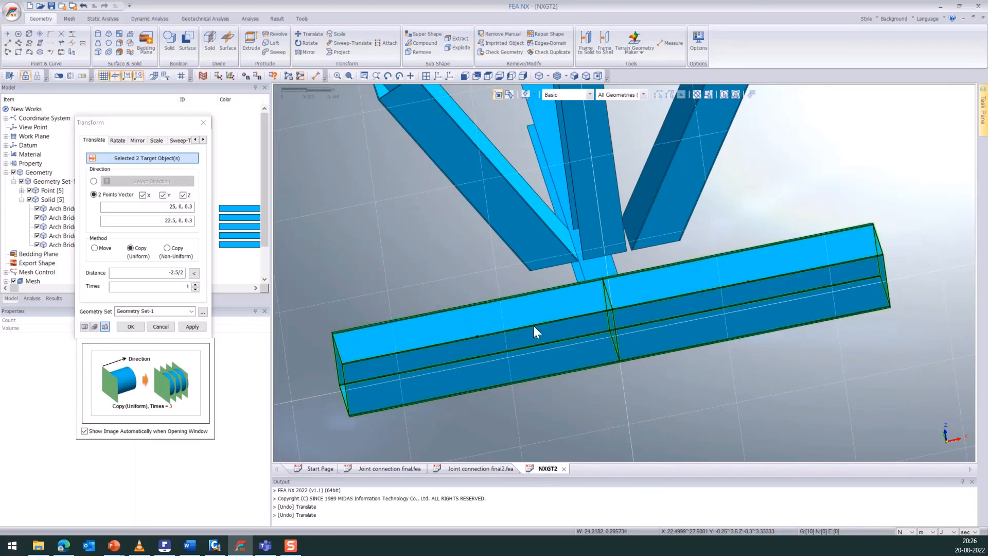
click(464, 75)
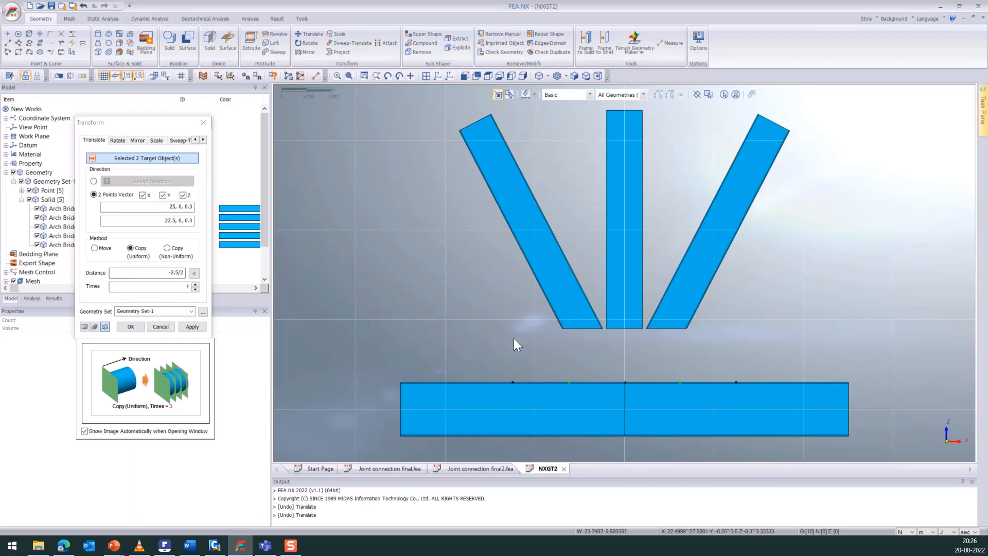
Define the copy direction along the vertical member with a two-point vector from (25.005, -0.24, 0.9) to (25.005, -0.24, 3.33333).
click(182, 206)
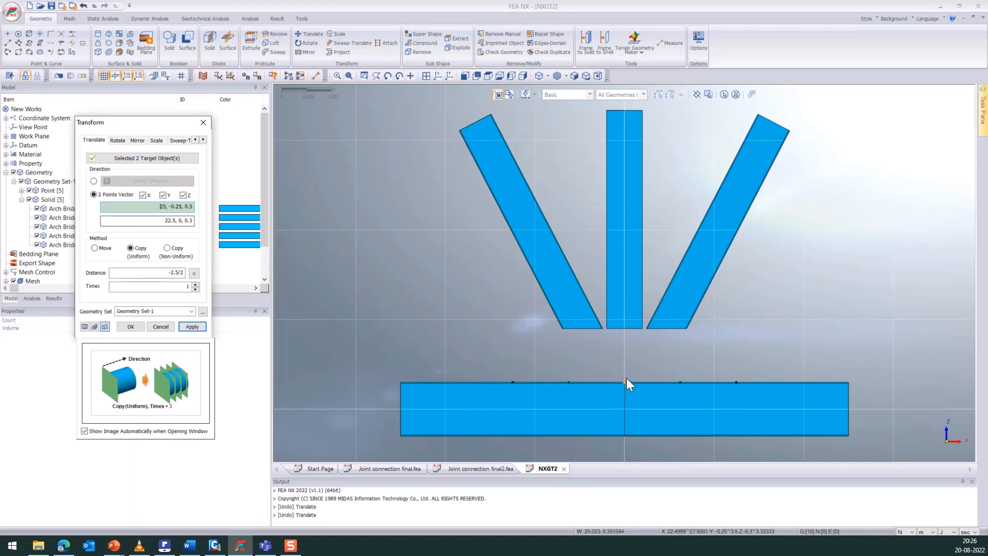
middle_drag(625, 397, 638, 418)
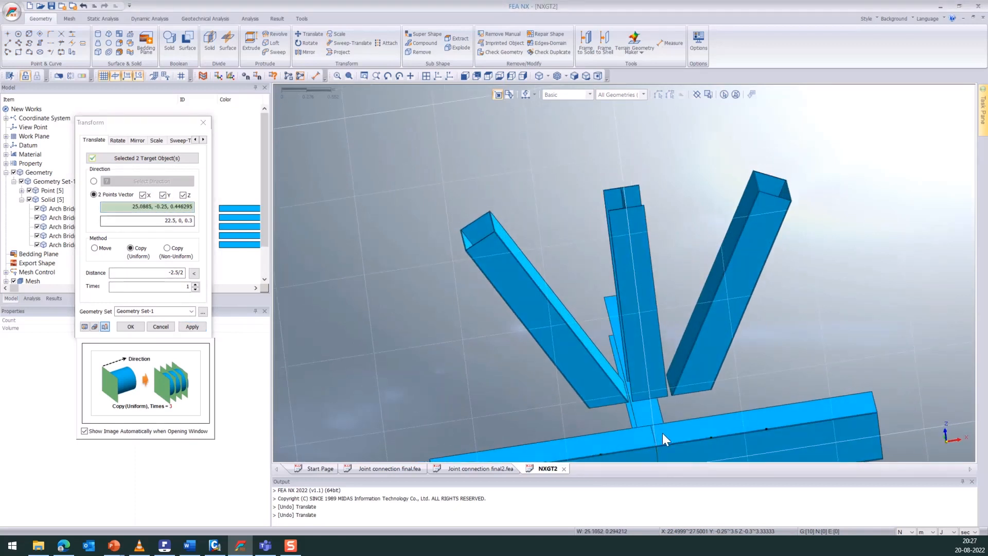
click(651, 400)
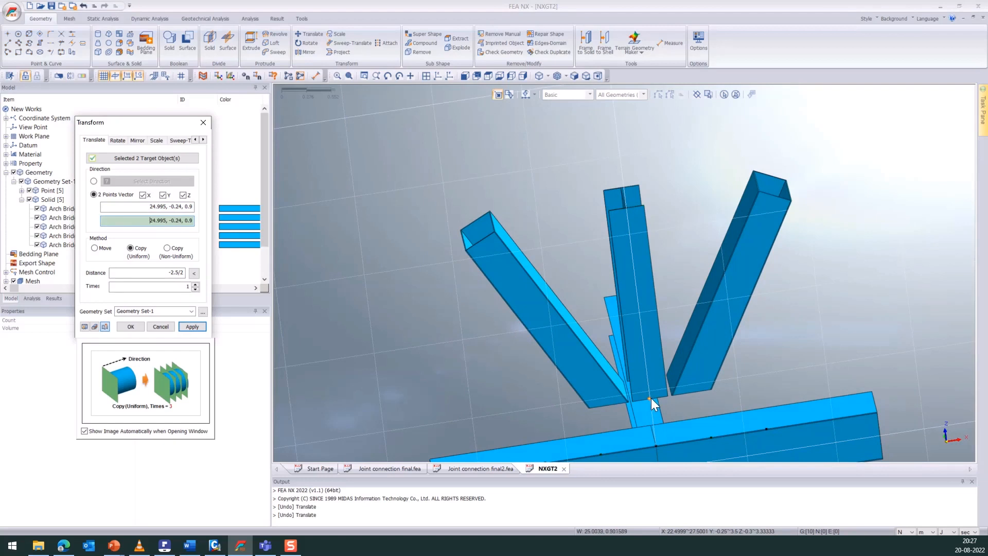
middle_drag(641, 297, 654, 295)
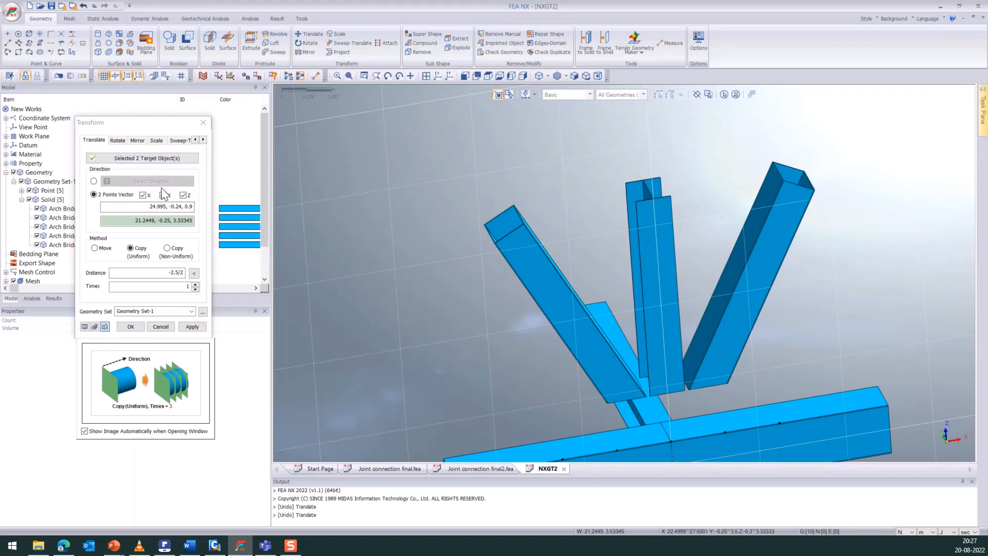
click(159, 208)
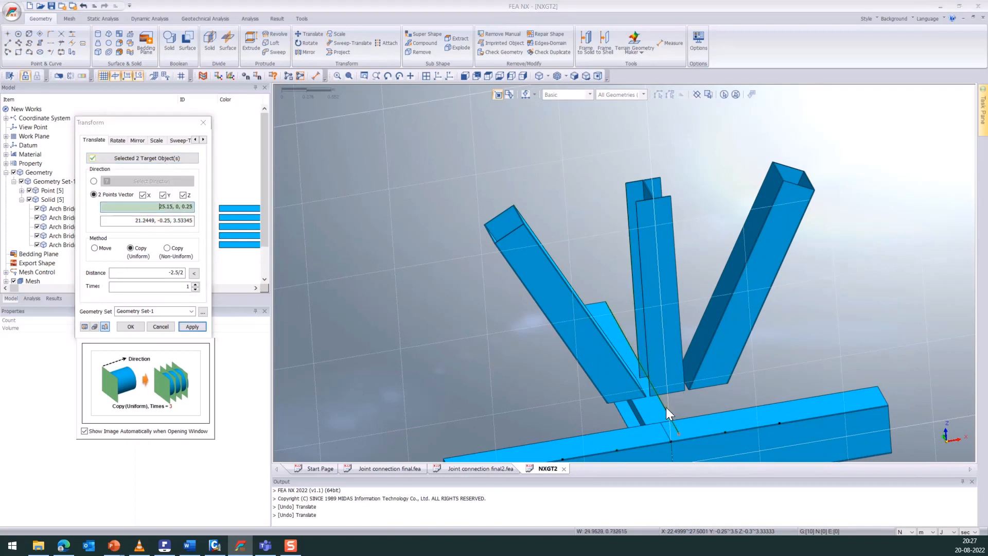
middle_drag(666, 407, 690, 406)
click(711, 384)
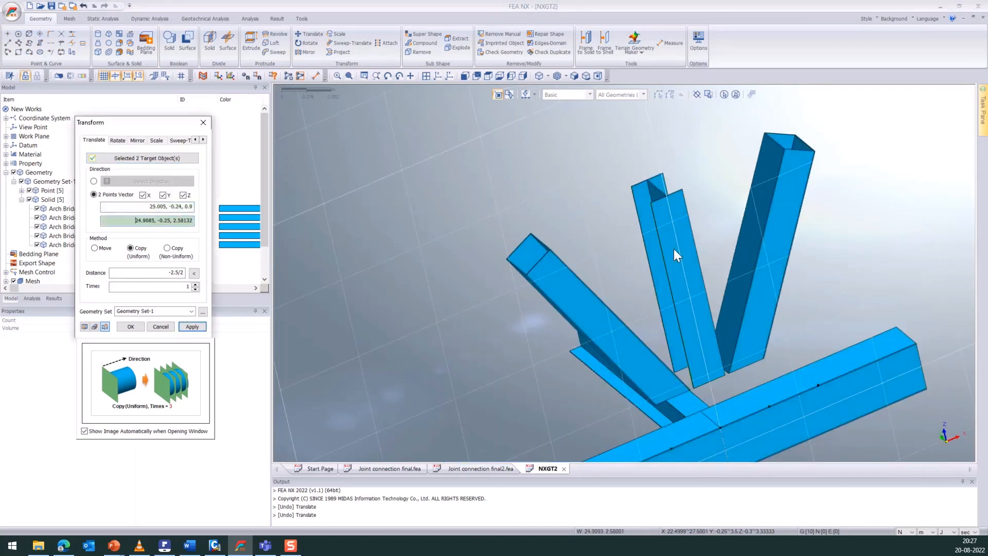
click(668, 194)
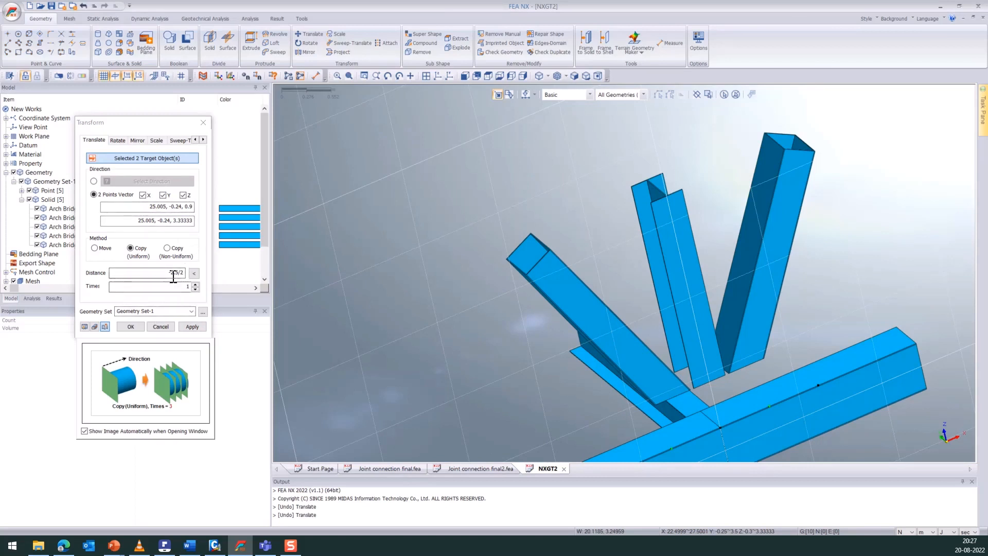
Copy the two inner points once upward at a distance of 1.5 m, previewing the result first.
double_click(189, 272)
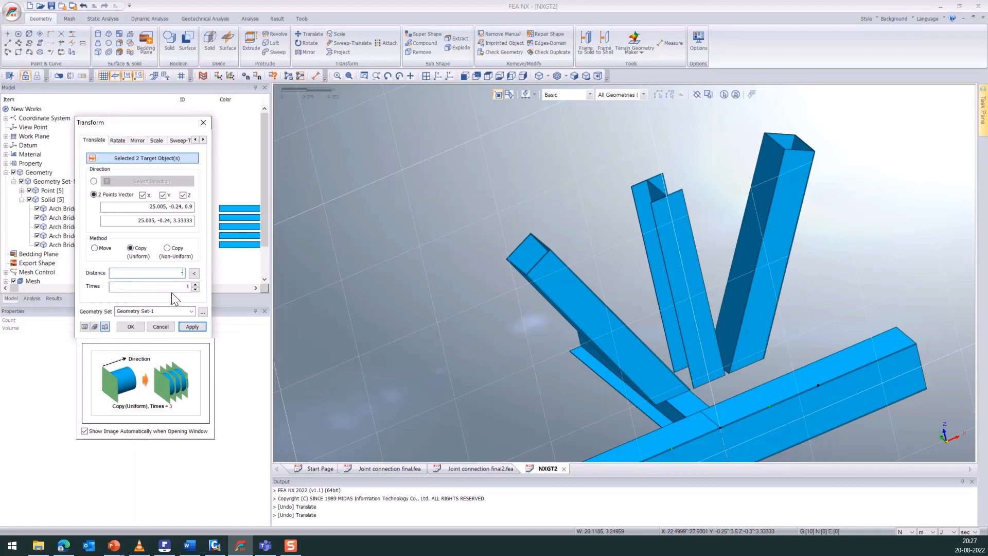
click(463, 78)
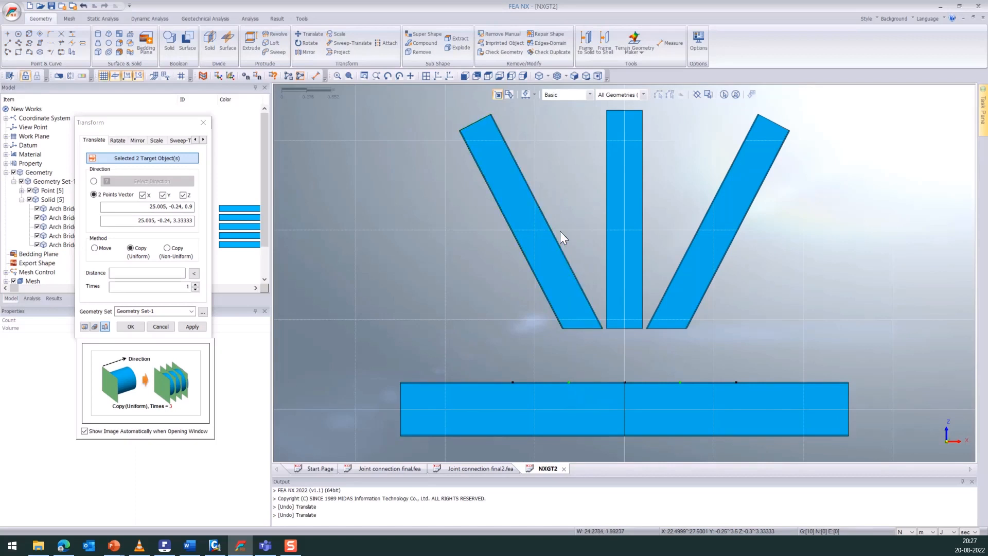
click(150, 274)
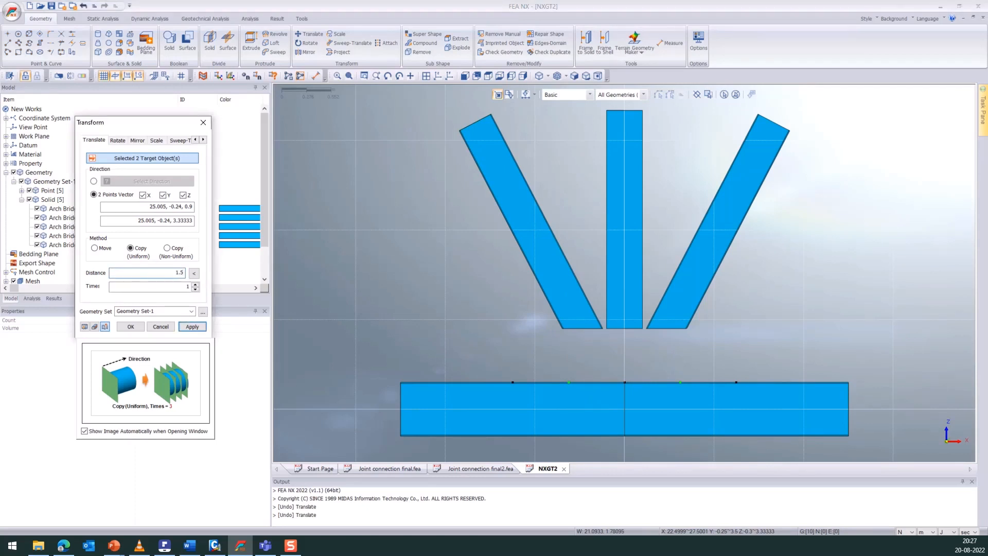
click(82, 327)
click(130, 327)
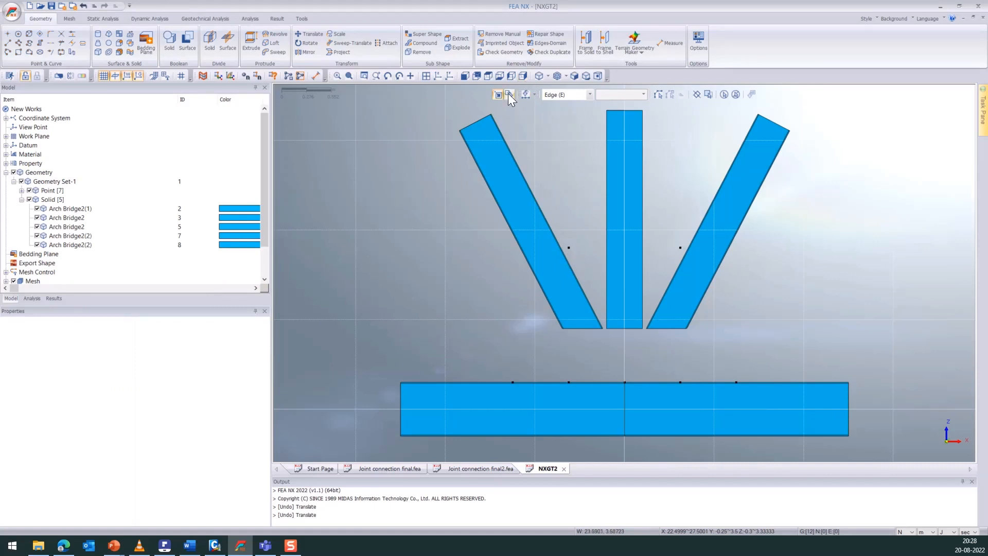
Start a Translate move on both raised points with a two-point vector from (24.8, -0.25, 3.33333) to (25.2, -0.25, 3.33333).
click(306, 33)
click(569, 248)
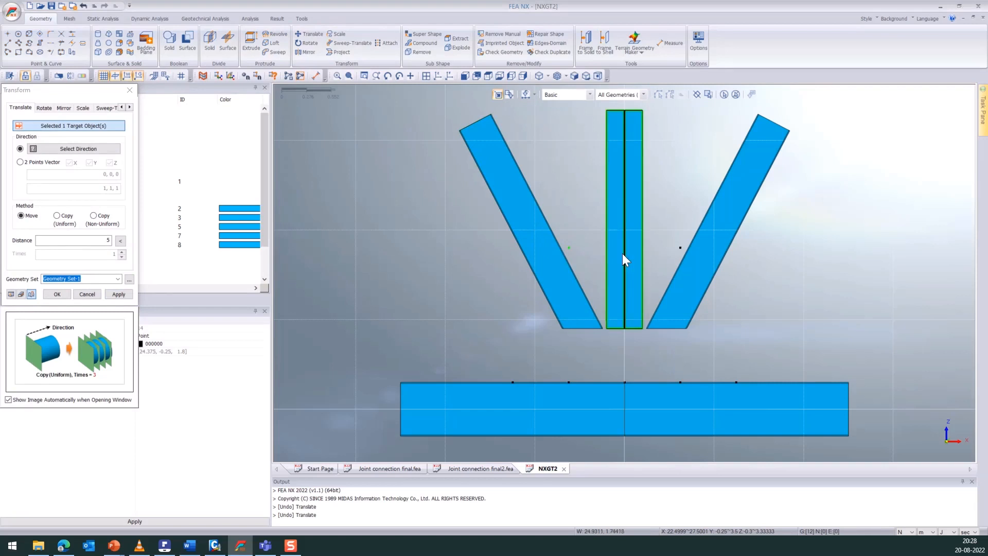
click(680, 248)
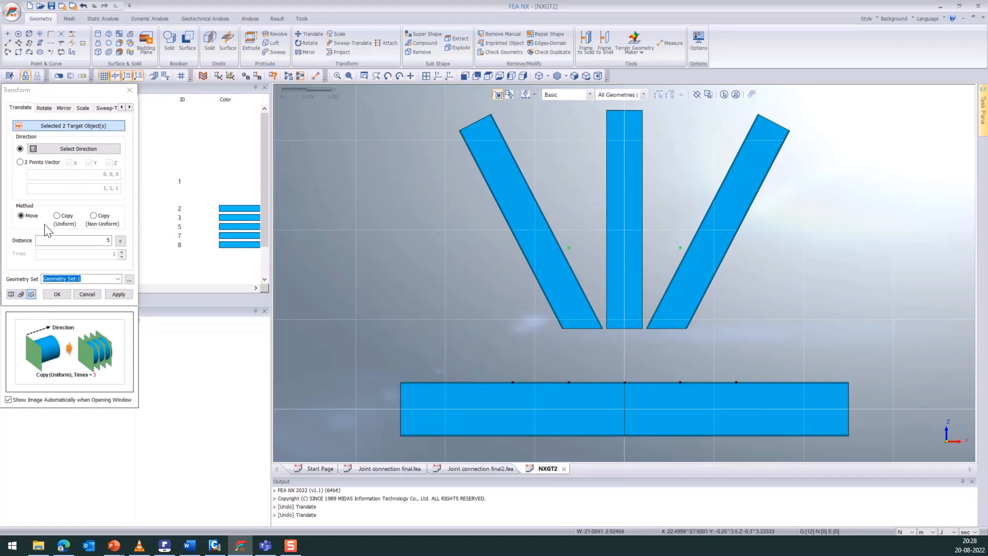
click(38, 162)
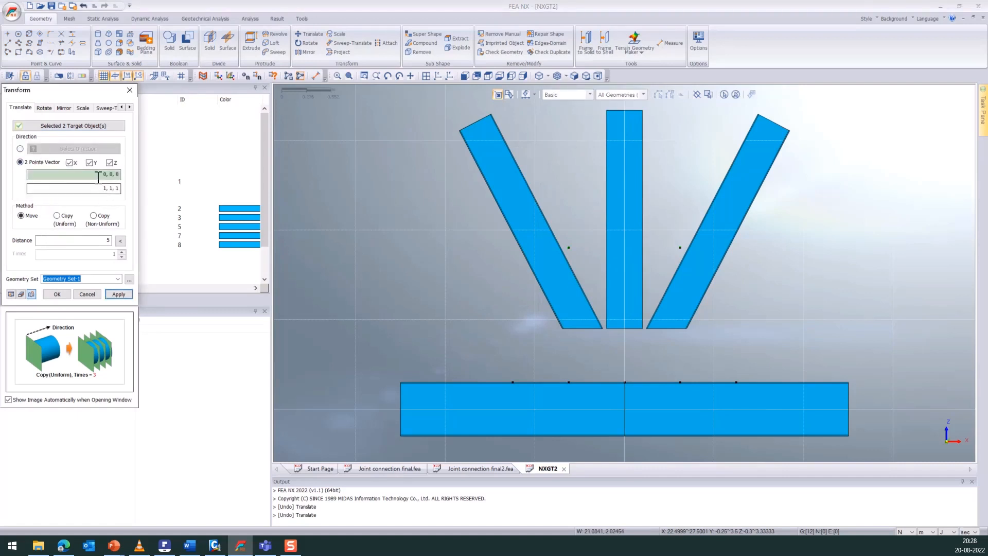
click(607, 111)
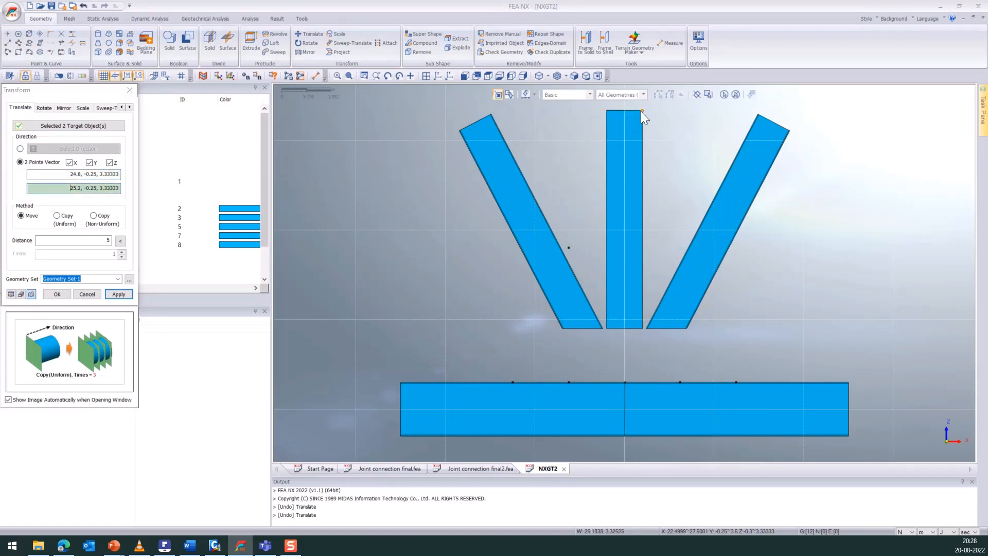
click(641, 111)
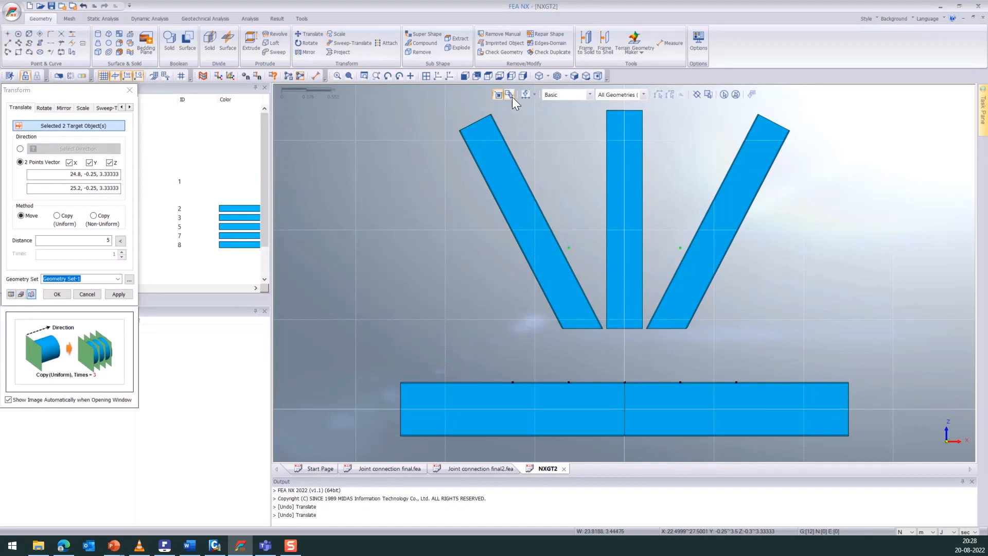
Keep only the raised point left of the vertical member as target and move it 0.3 m toward that member.
click(679, 248)
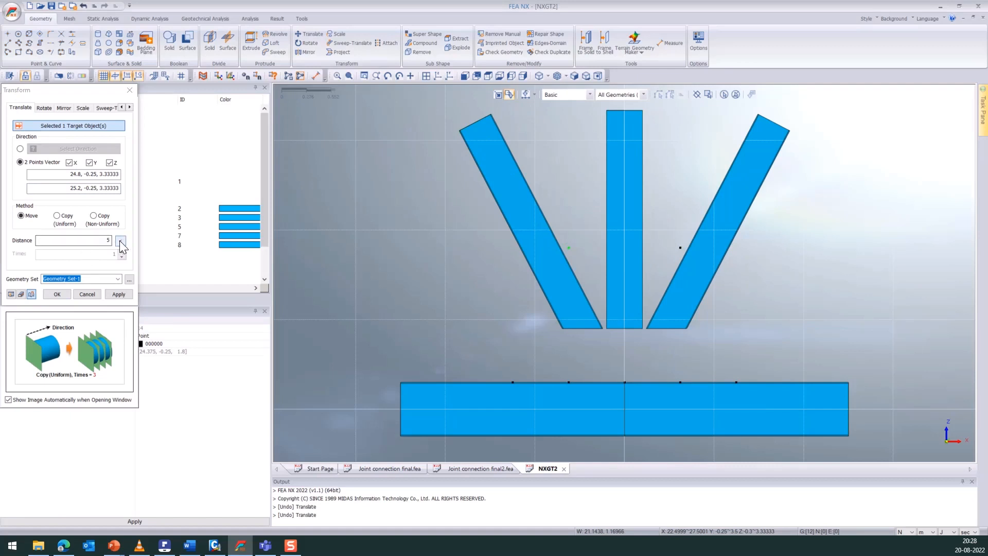
drag(103, 242, 121, 242)
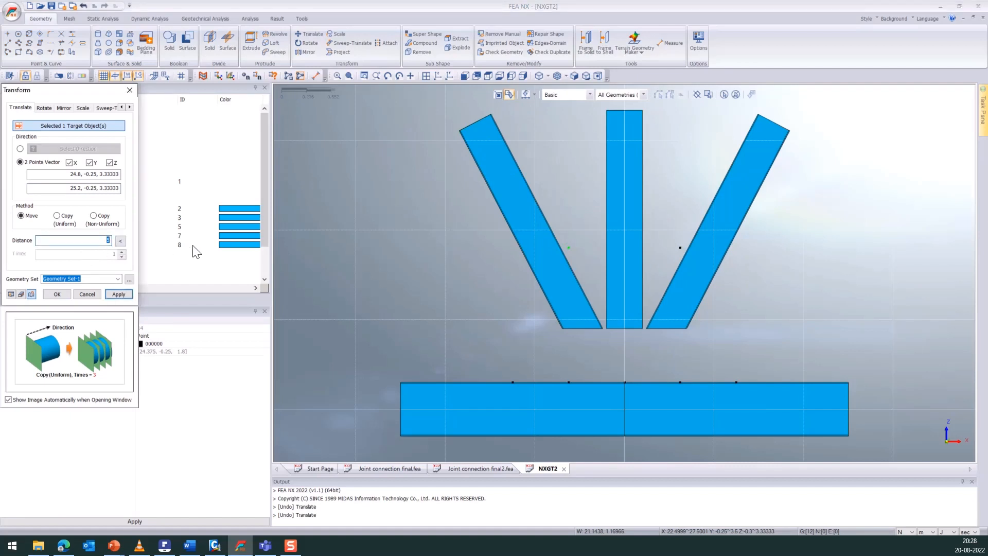
text(0.)
drag(97, 240, 120, 239)
text(0.3)
click(10, 295)
click(111, 294)
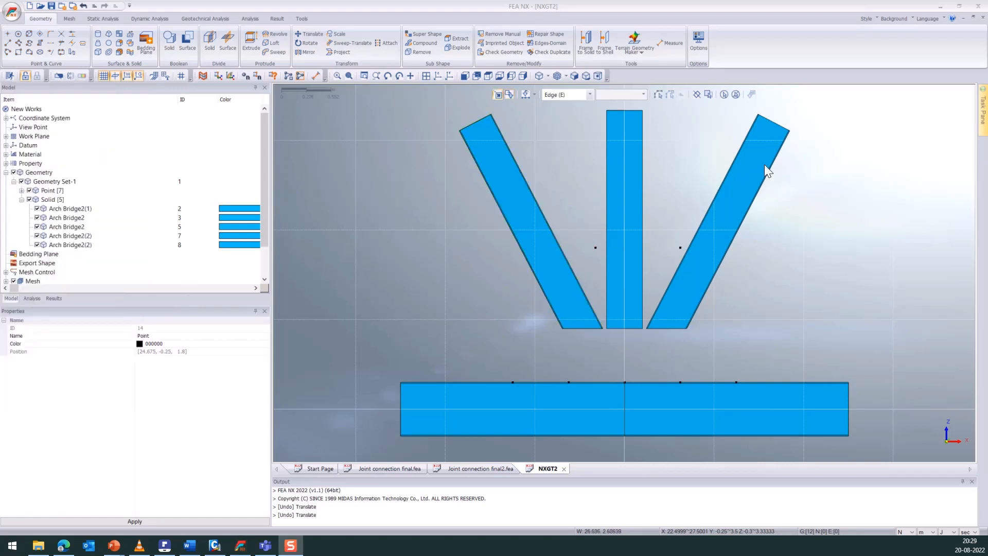
Start a Translate move for the raised point right of the vertical member with a distance of 0.3 m.
click(311, 40)
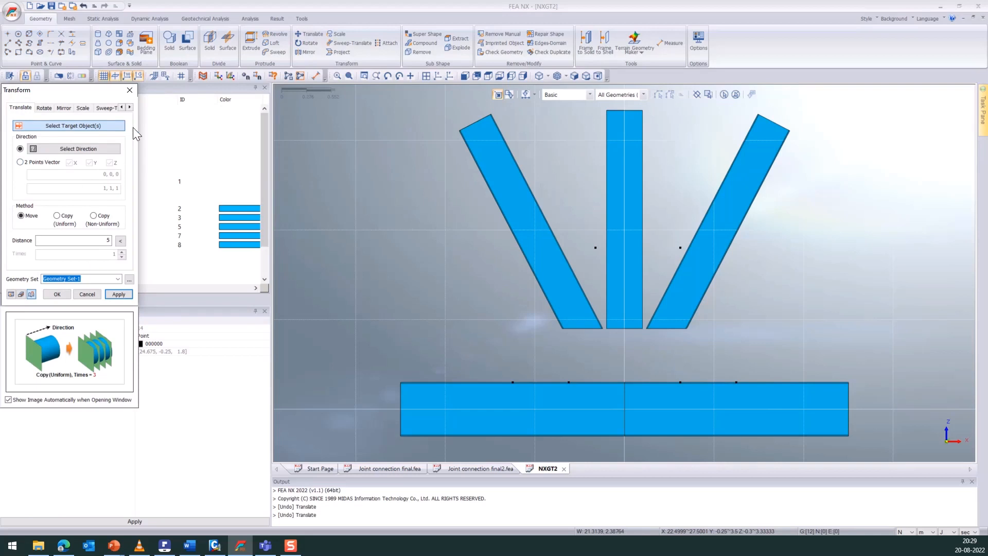
click(681, 249)
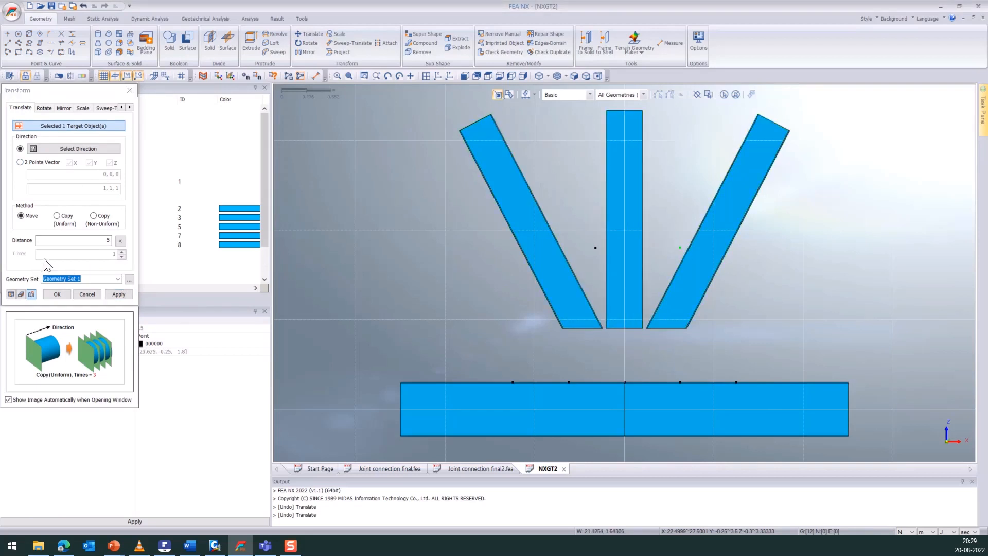
click(67, 216)
click(35, 221)
double_click(107, 240)
text(1)
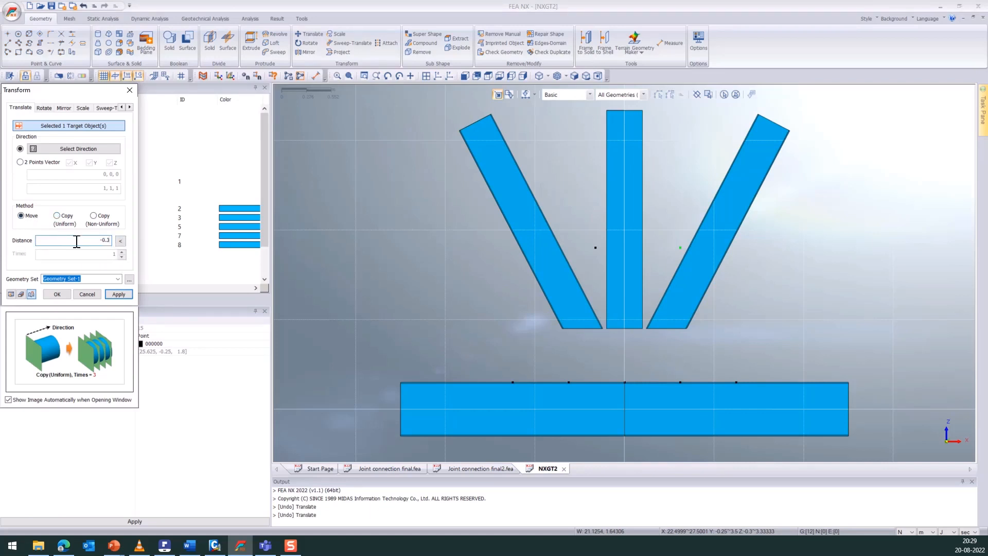
double_click(109, 241)
text(0.)
Define the move direction with a two-point vector from (25.2, -0.25, 3.33333) to (24.8, -0.25, 3.33333).
click(44, 162)
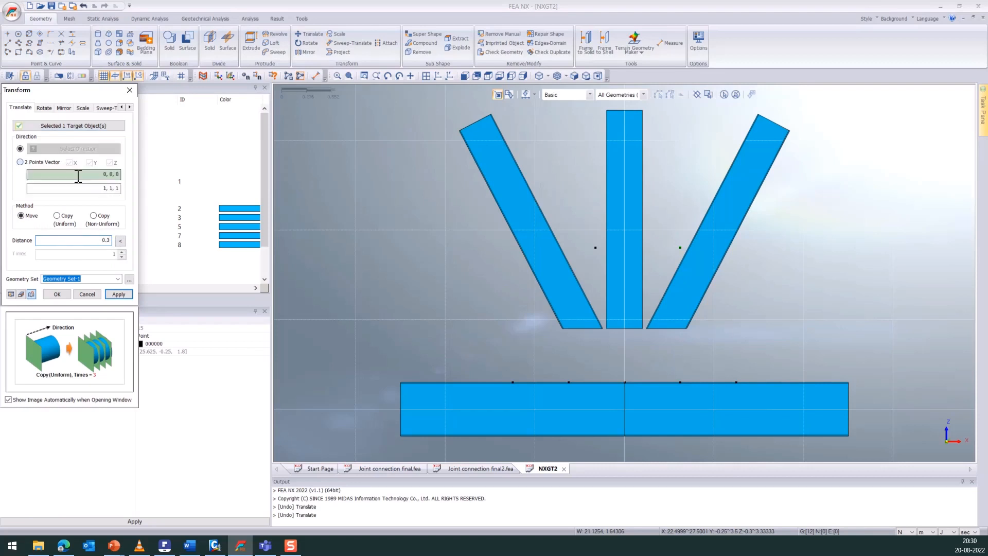
click(643, 111)
click(606, 110)
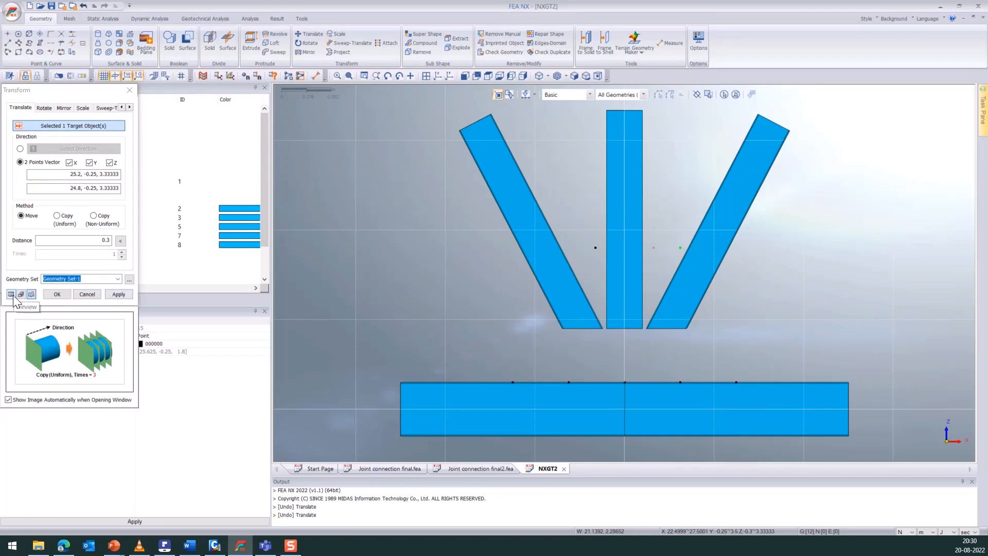
Apply the 0.3 m move to the raised point right of the vertical member.
click(55, 295)
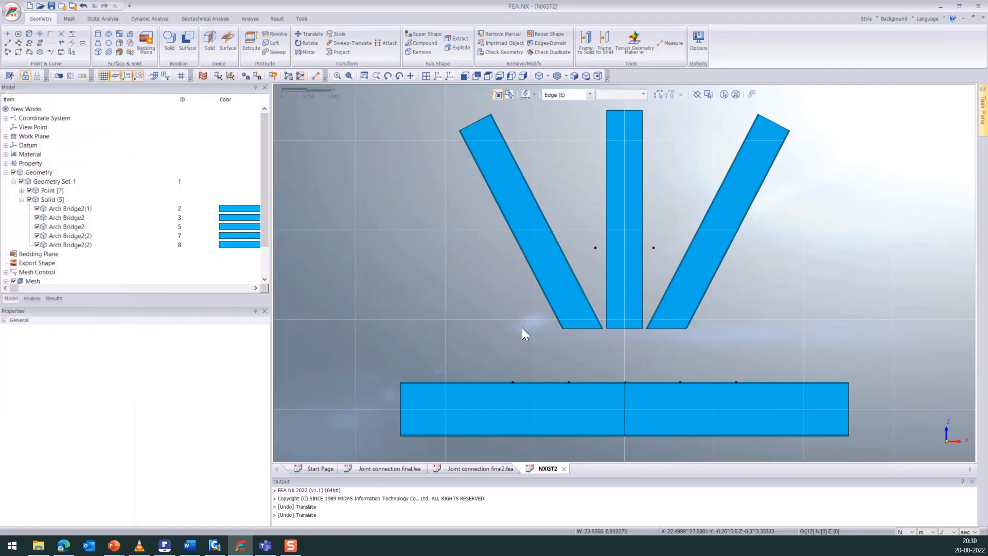
middle_drag(531, 291, 527, 174)
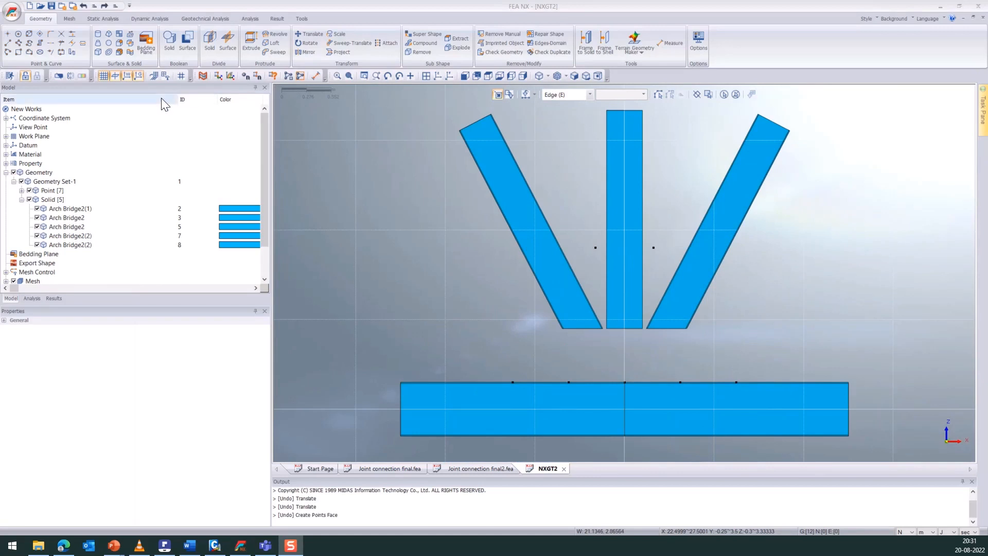
Draw a closed 2D polyline for the trapezoidal gusset outline through the two raised points and the outermost points along the horizontal beam's upper edge.
click(18, 44)
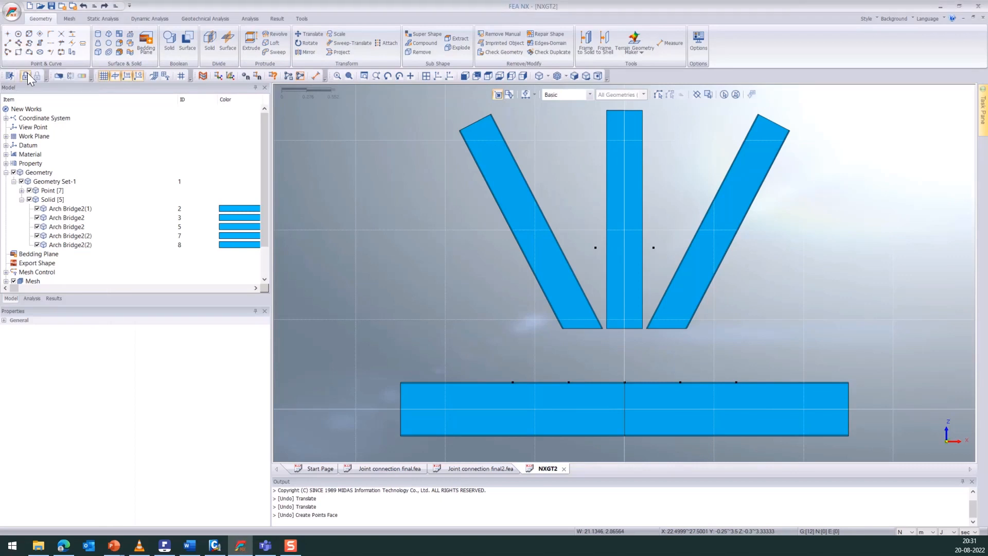
click(624, 384)
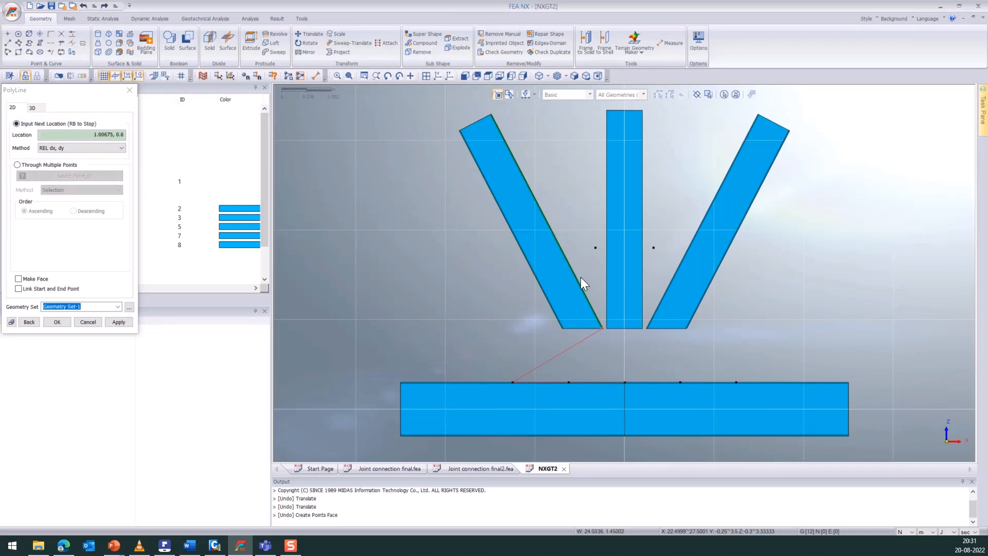
click(596, 248)
click(652, 251)
click(738, 383)
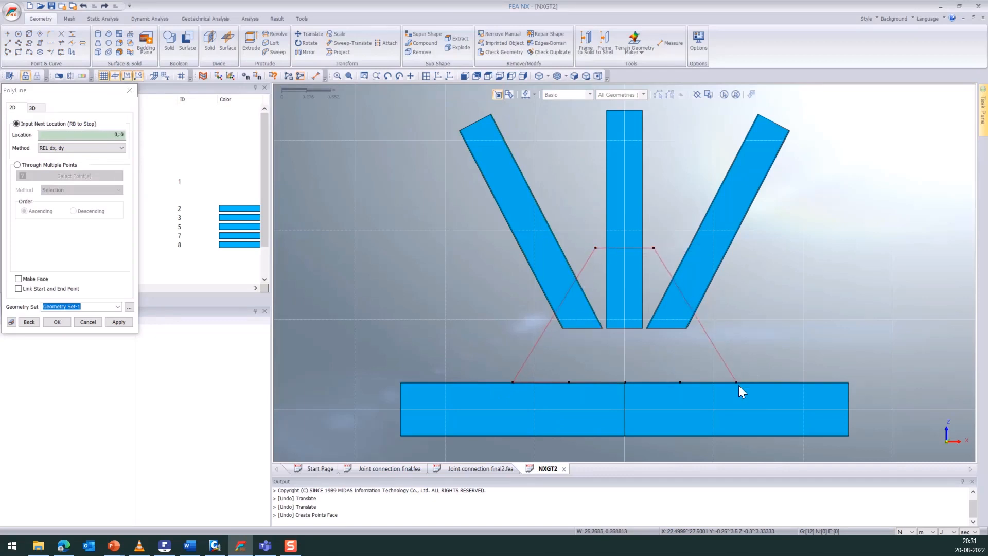
right_click(625, 383)
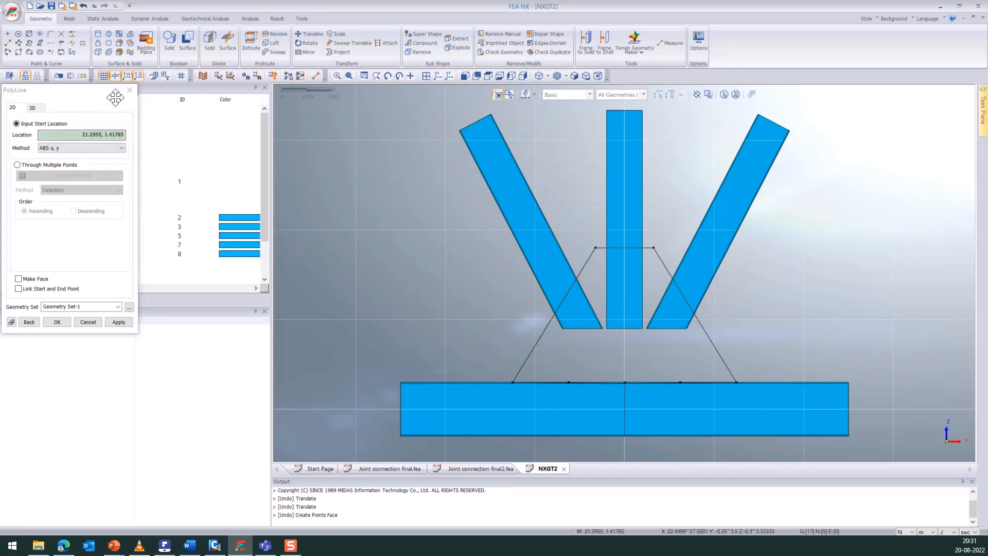
click(130, 91)
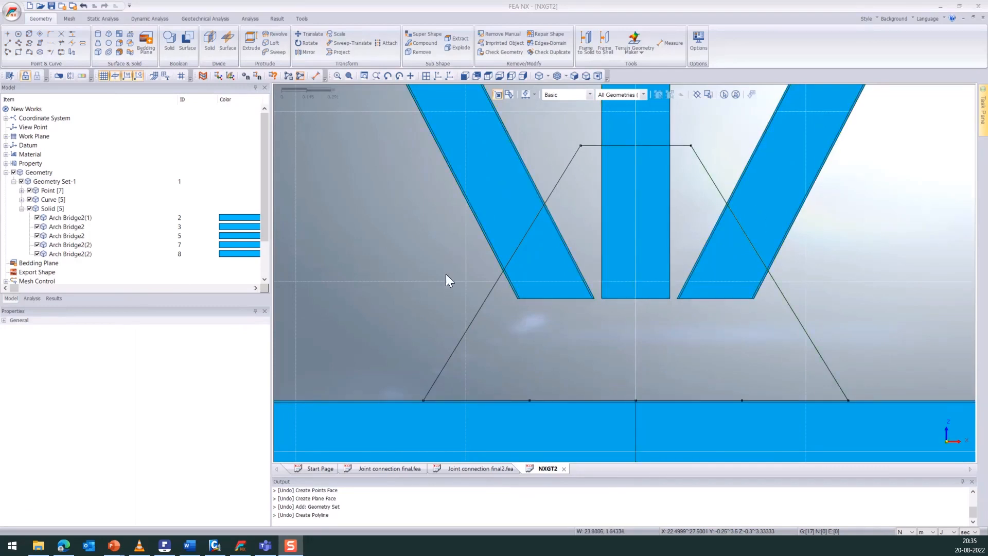
Hide the member solids and make a face from the five gusset outline edges in a geometry set named Gusset.
click(30, 208)
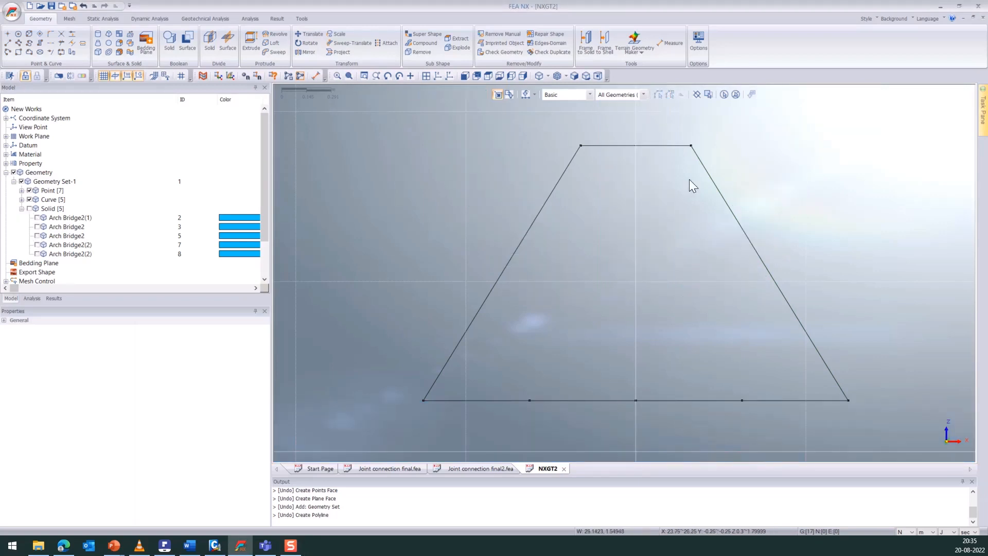
click(119, 34)
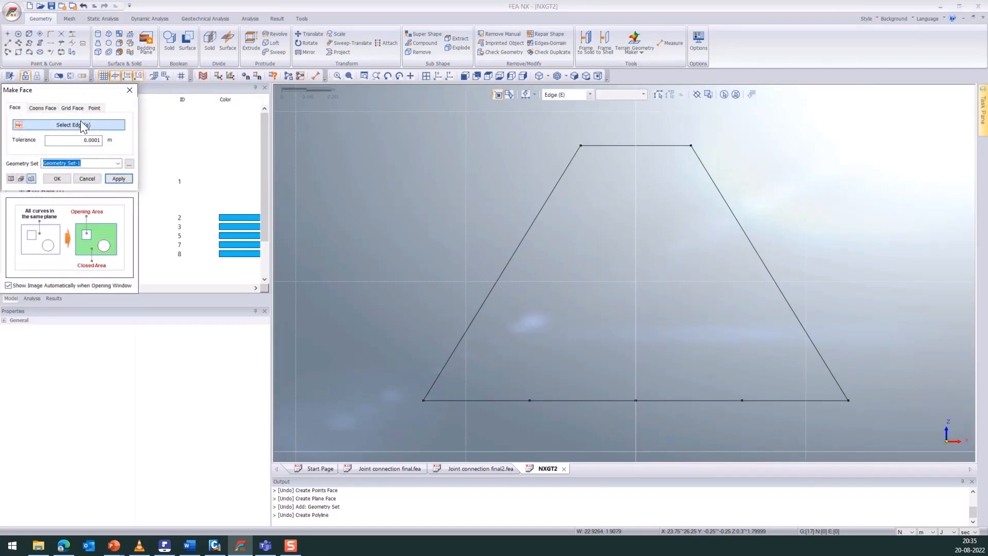
drag(861, 138, 412, 434)
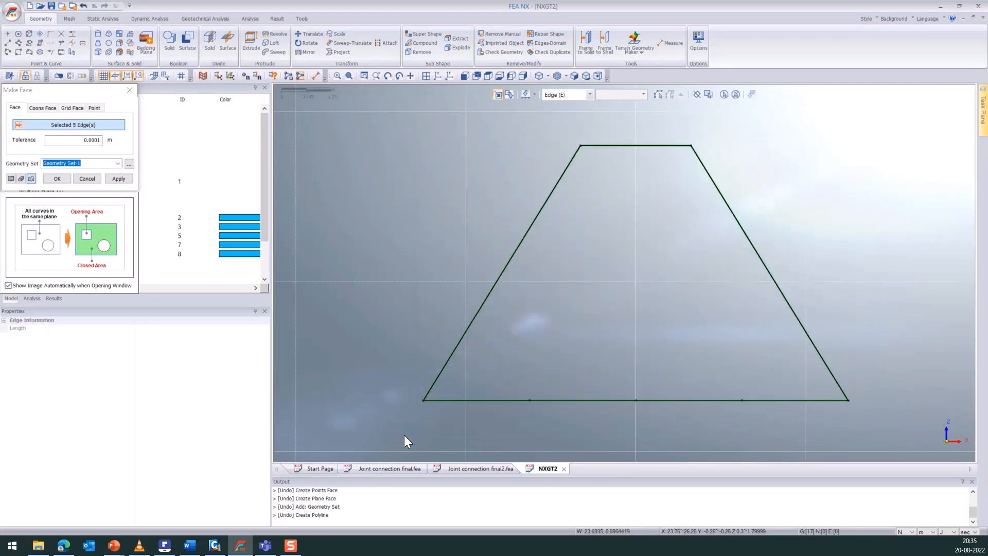
click(97, 164)
key(ctrl+a)
text(Gus)
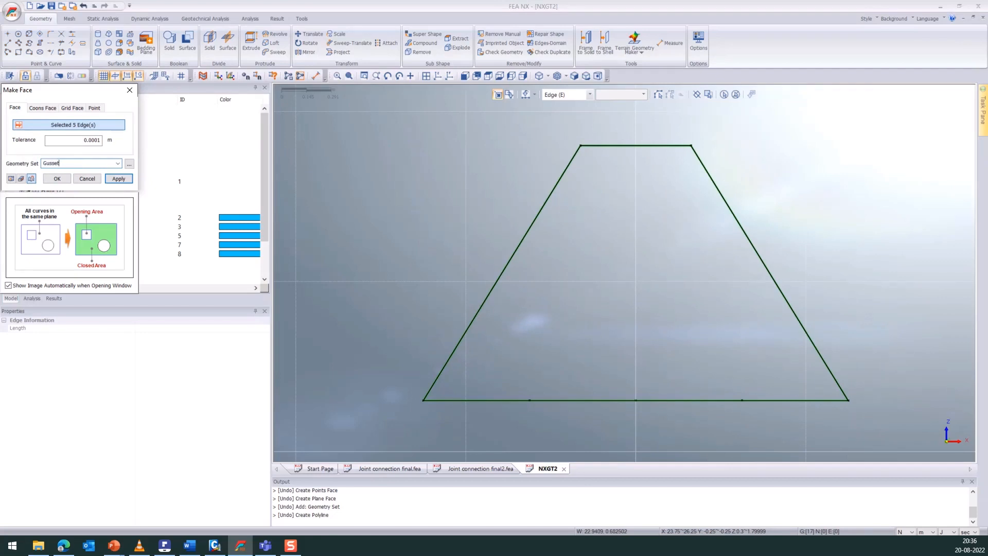
click(10, 179)
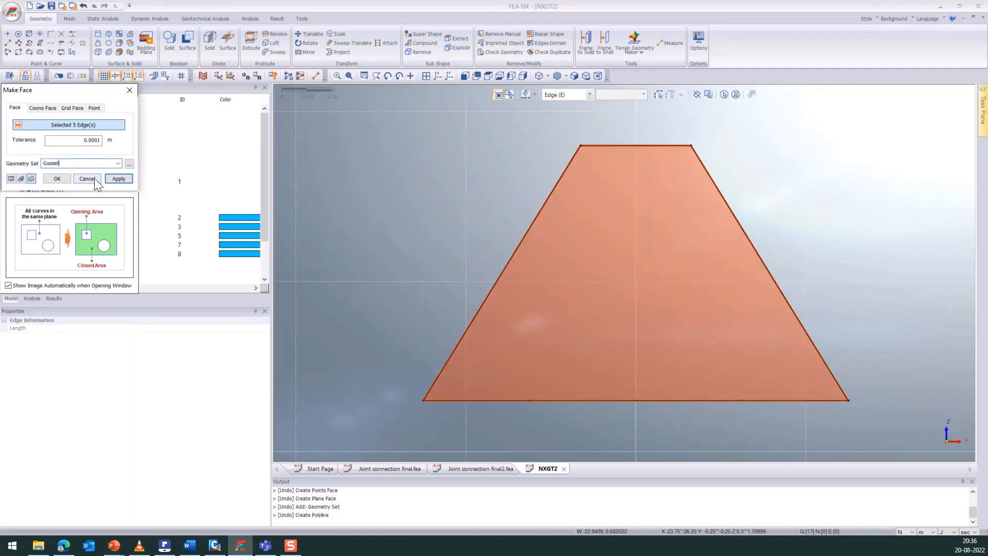
click(57, 179)
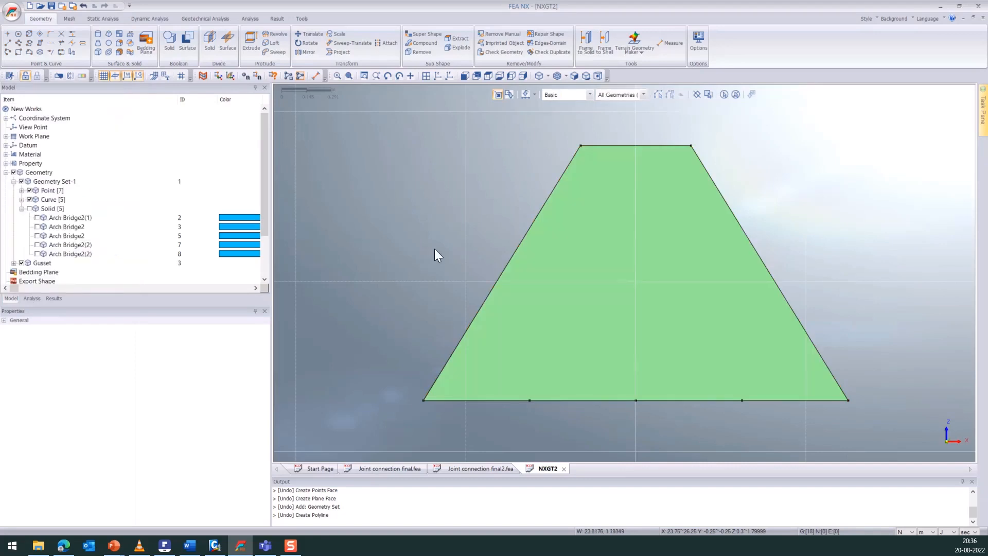
Show the member solids again, examine how the gusset face meets them in 3D, and return to the front view.
click(29, 209)
middle_drag(367, 237, 435, 241)
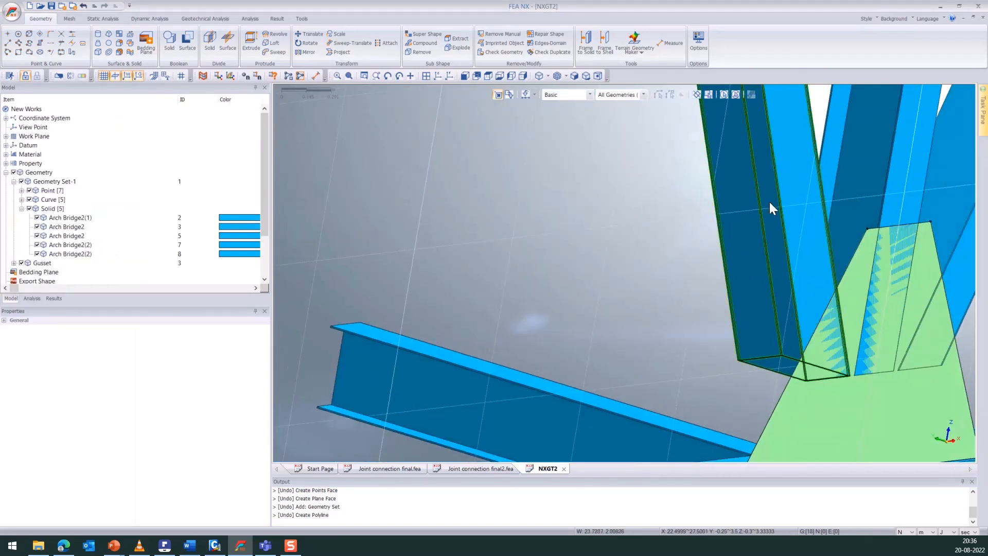
mouse_move(768, 322)
middle_down()
mouse_move(792, 323)
mouse_move(812, 304)
mouse_move(671, 307)
mouse_move(703, 284)
mouse_move(750, 221)
mouse_move(750, 198)
mouse_move(704, 195)
mouse_move(712, 351)
mouse_move(737, 348)
mouse_move(626, 208)
mouse_move(672, 211)
mouse_move(750, 326)
middle_up()
scroll(772, 335, up, 3)
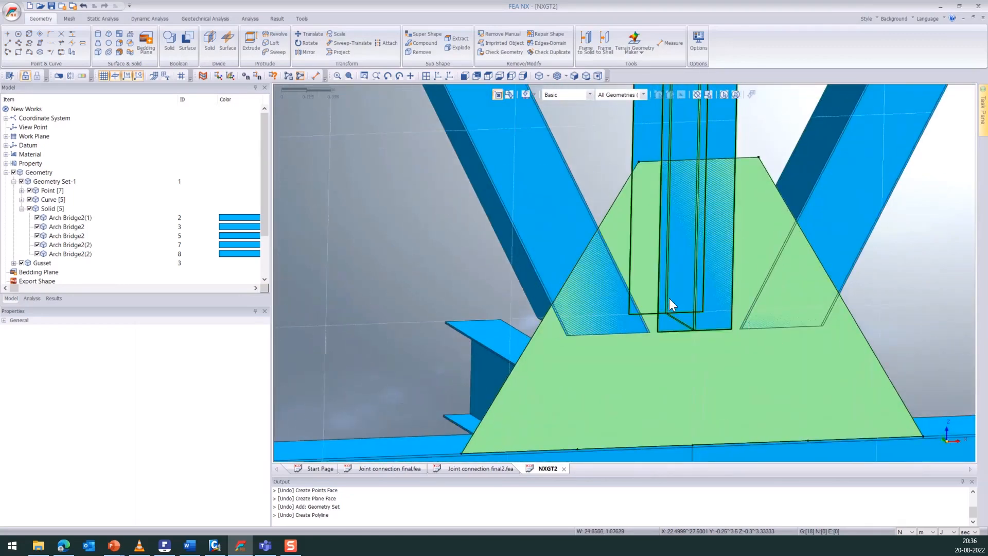
scroll(560, 345, down, 4)
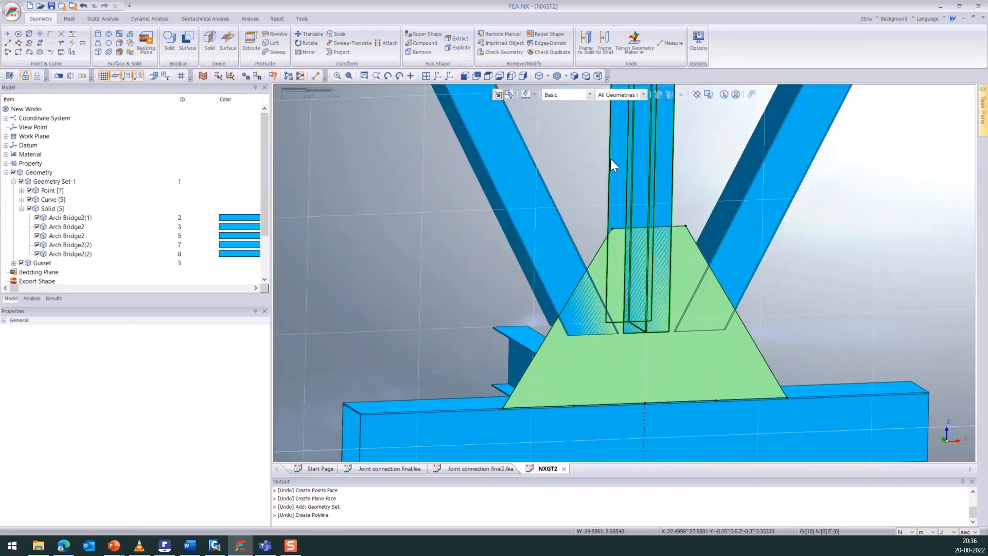
click(462, 76)
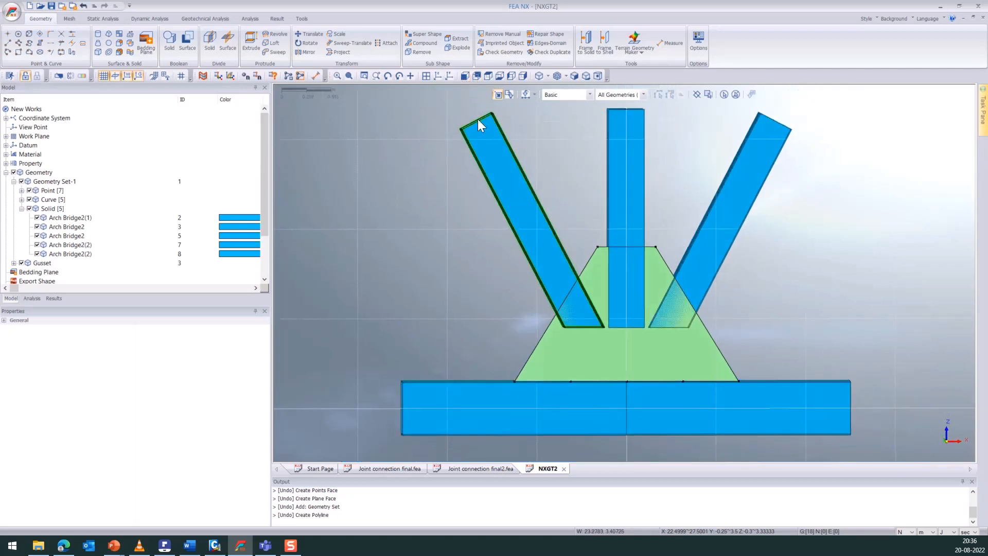
Start a uniform Translate copy of the gusset face, with its direction given by a two-point vector.
click(551, 362)
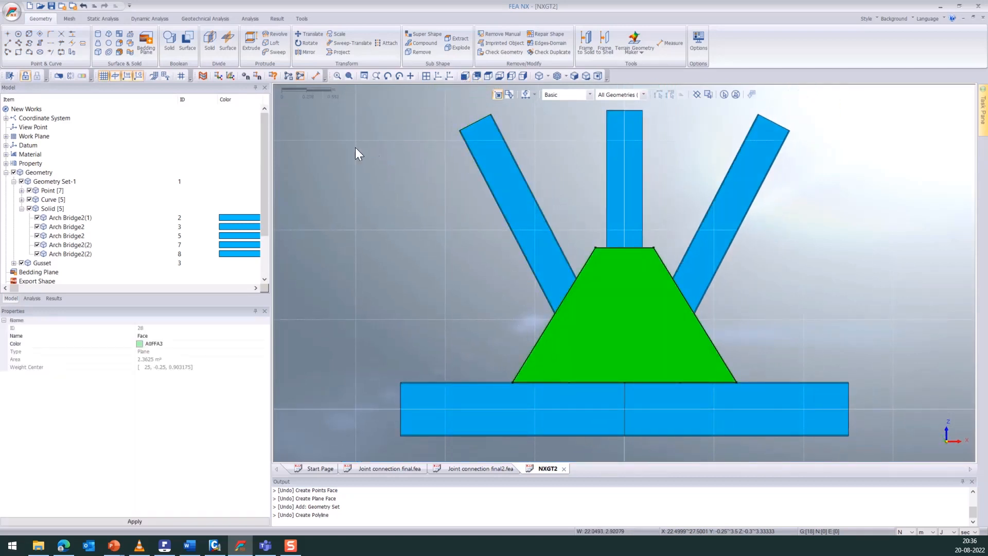
click(311, 34)
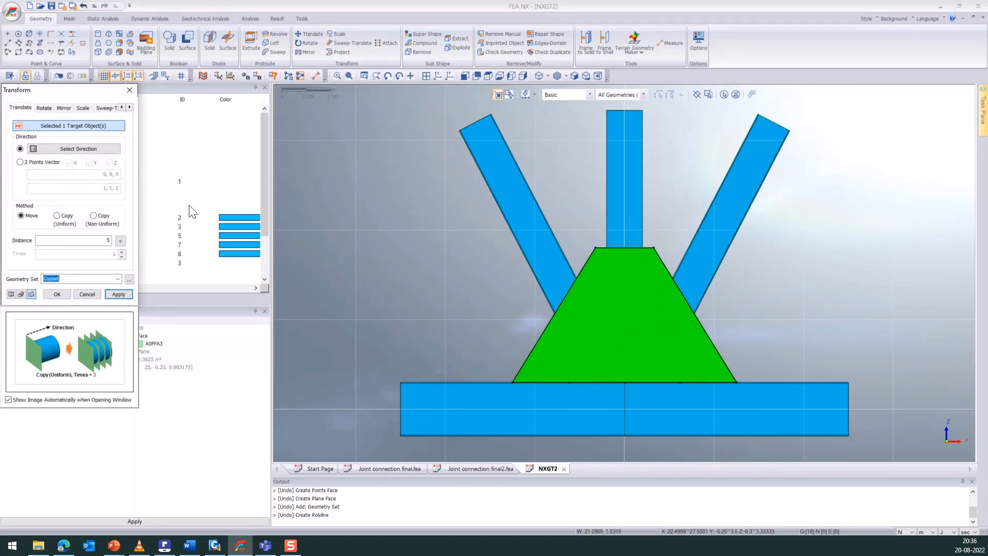
click(61, 222)
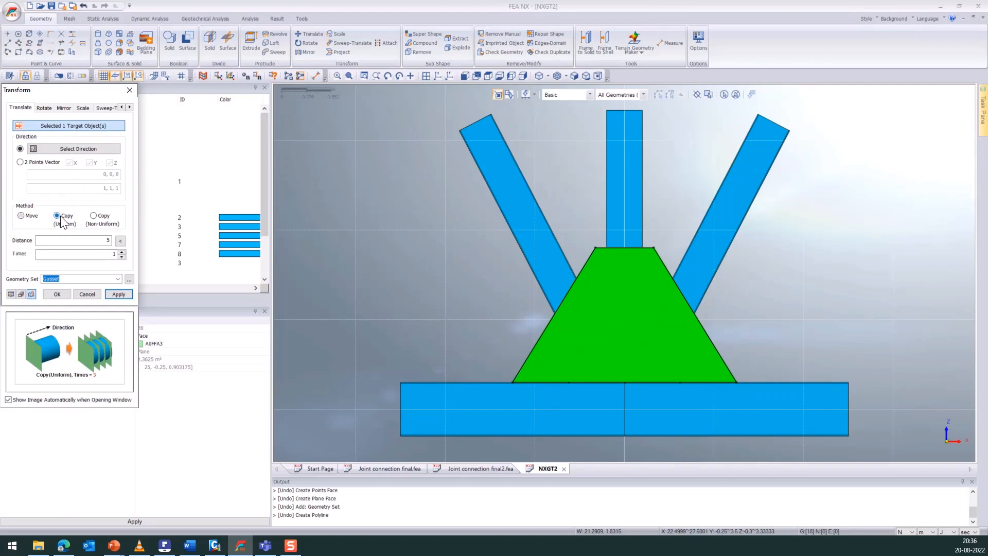
click(48, 163)
Define the copy vector across the beam's end from (22.5, -0.25, 0.3) to (22.5, 0.25, 0.3) and use its 0.5 m length as distance.
middle_drag(527, 285, 532, 354)
scroll(535, 392, up, 2)
scroll(492, 417, up, 2)
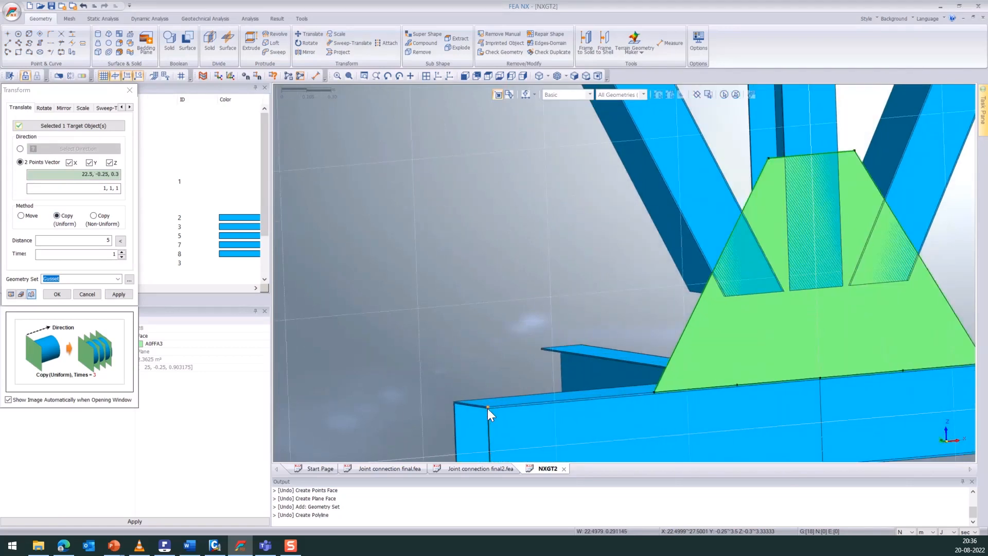
click(487, 408)
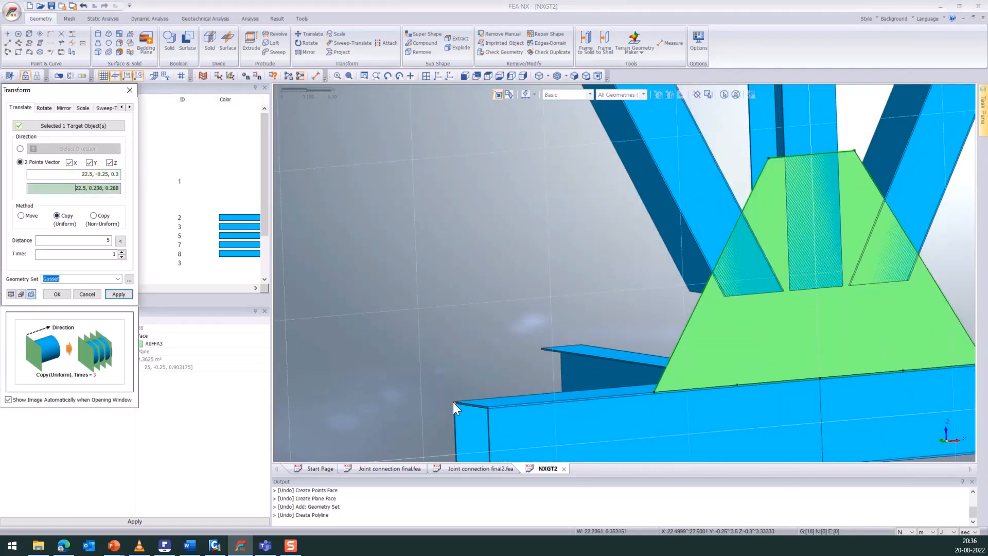
scroll(449, 409, up, 2)
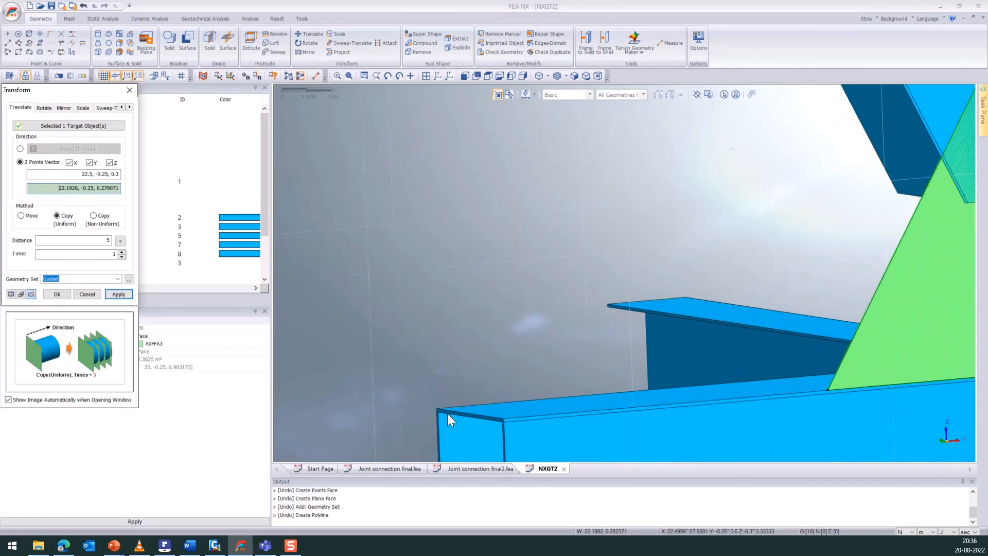
scroll(447, 413, up, 2)
click(430, 409)
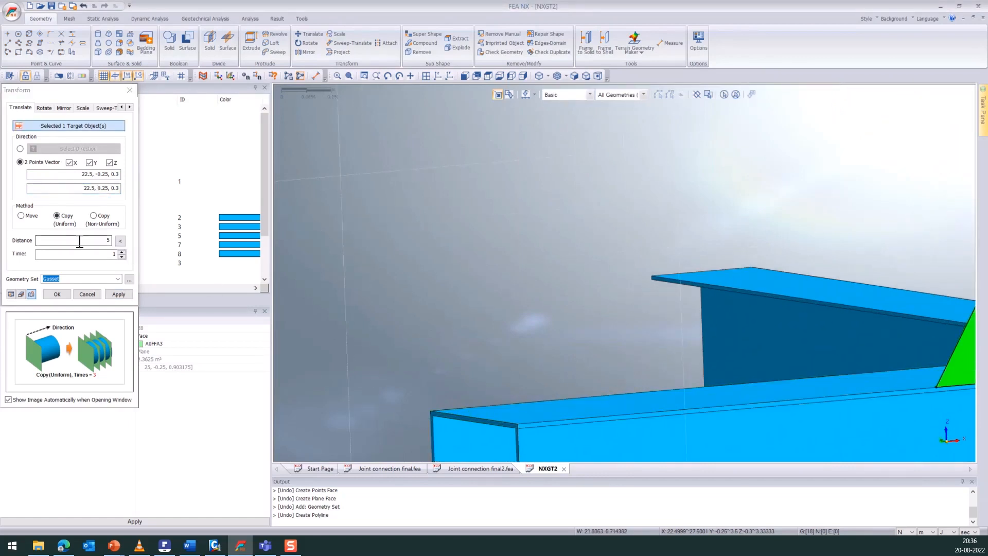
click(121, 241)
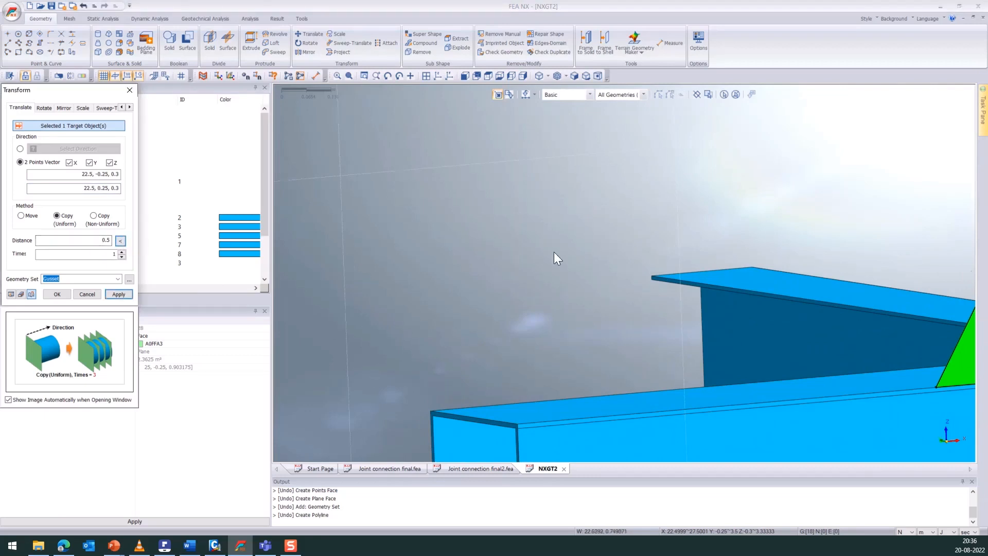
Preview and apply the single gusset face copy into the Gusset set, and check both faces against the members.
scroll(551, 258, down, 4)
scroll(512, 263, down, 2)
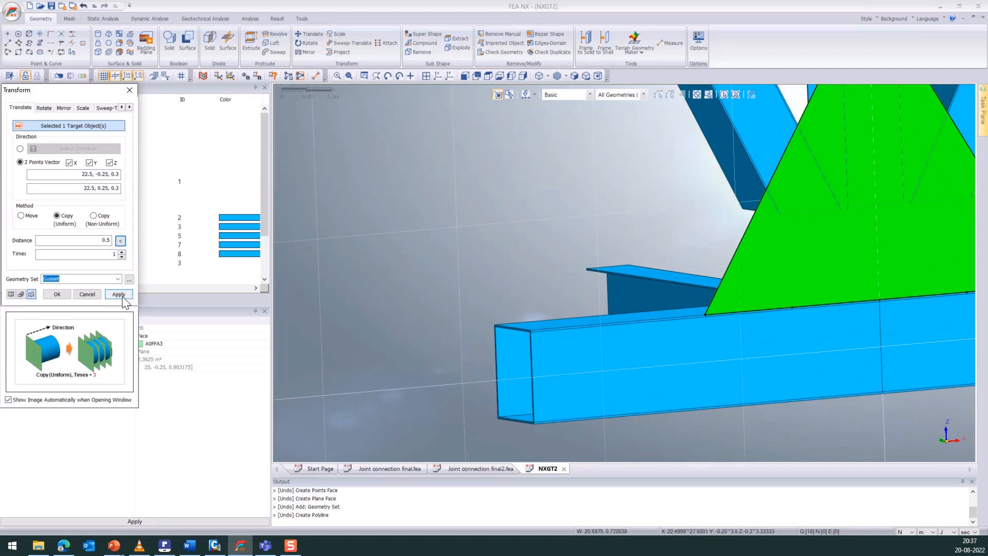
click(14, 298)
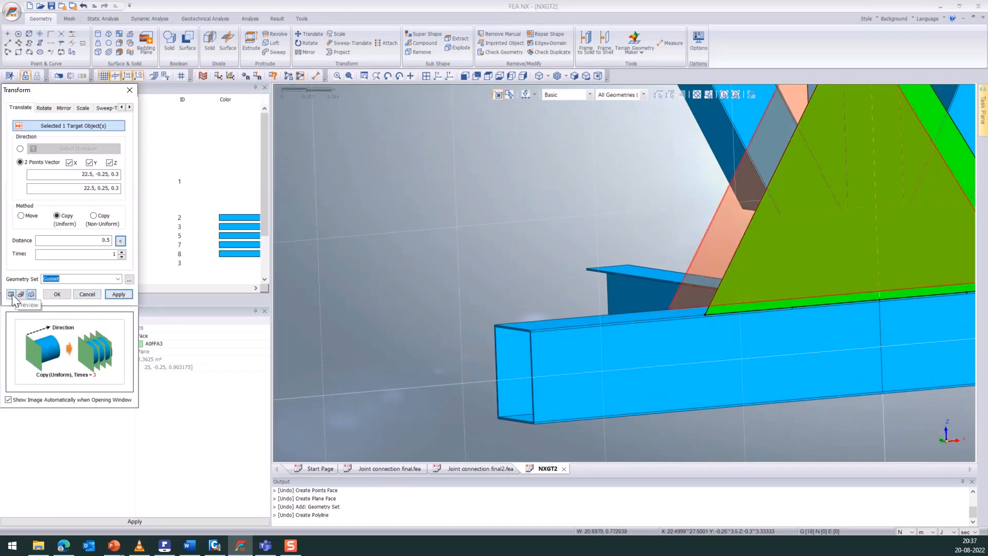
middle_drag(457, 284, 355, 314)
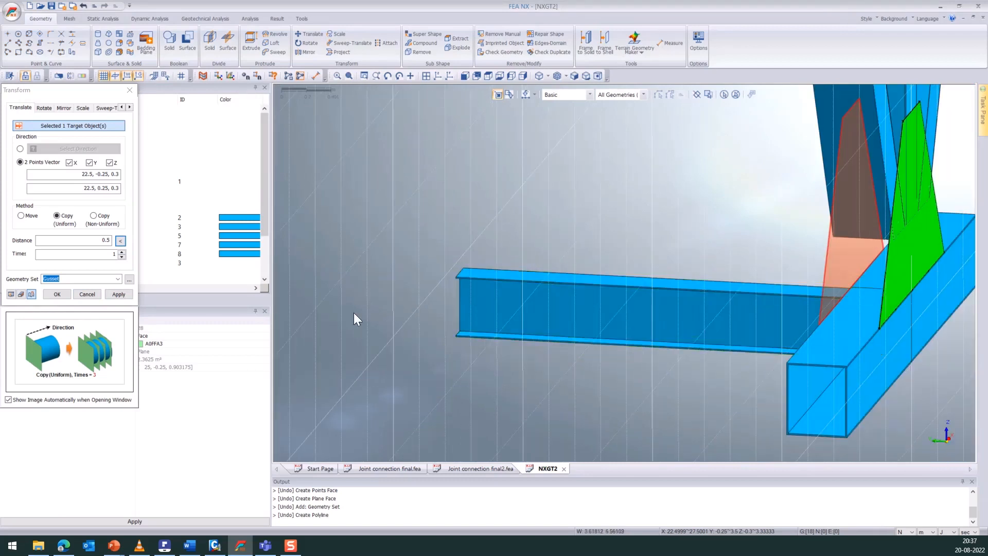
click(117, 295)
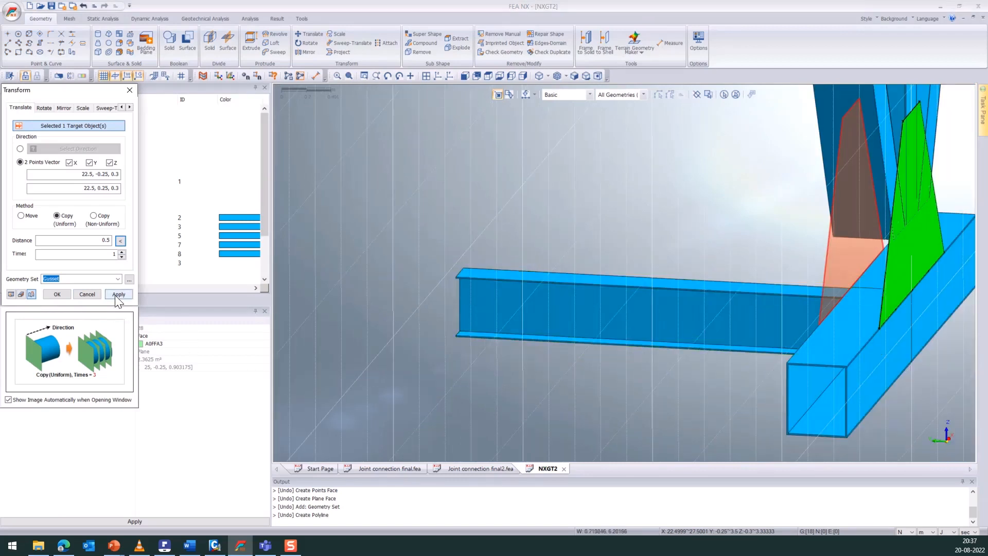
middle_drag(625, 390, 646, 353)
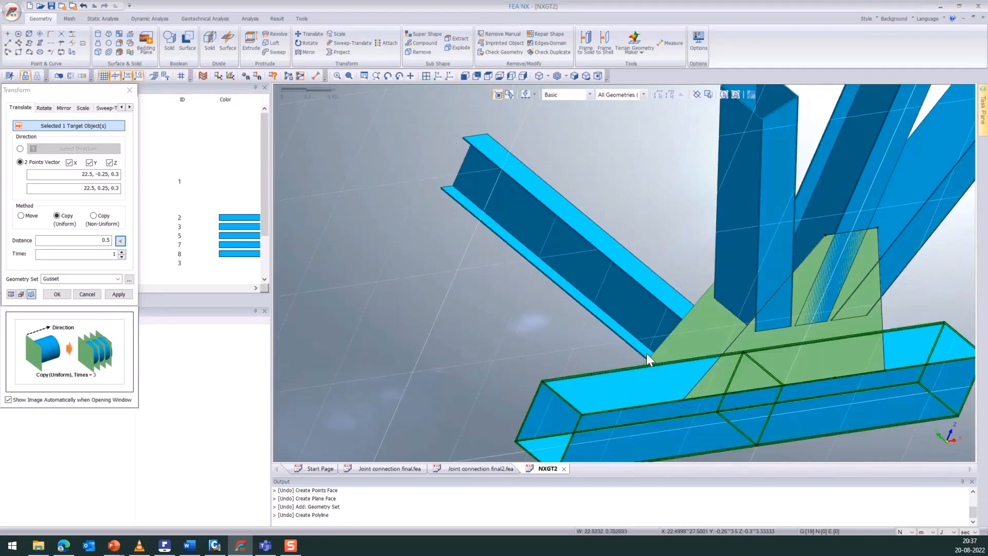
scroll(814, 234, up, 4)
scroll(810, 222, down, 2)
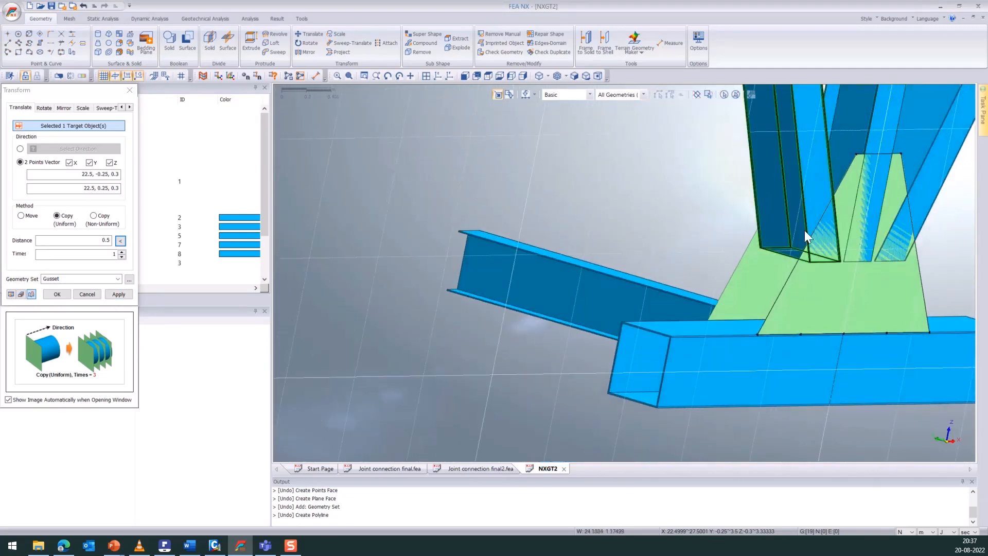
scroll(733, 248, down, 2)
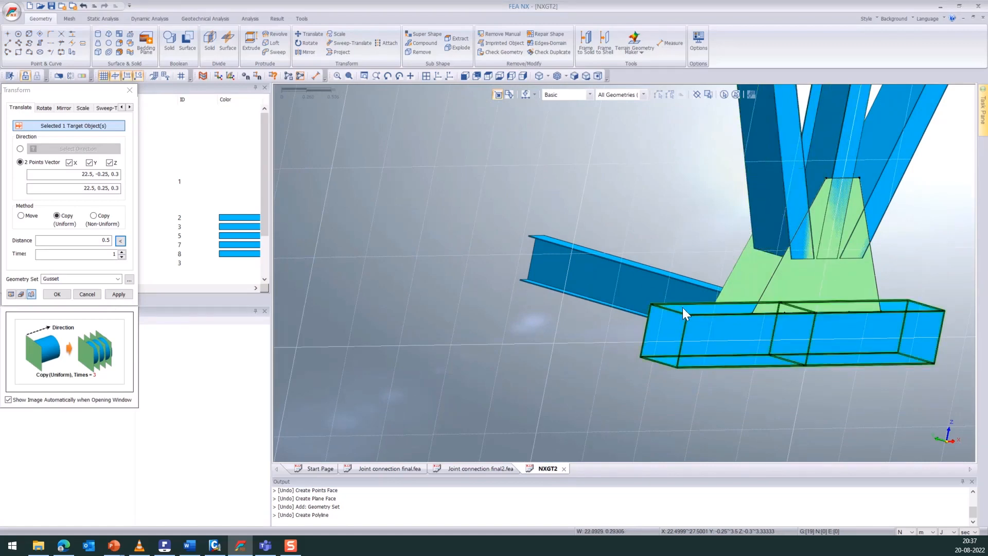
middle_drag(746, 308, 824, 340)
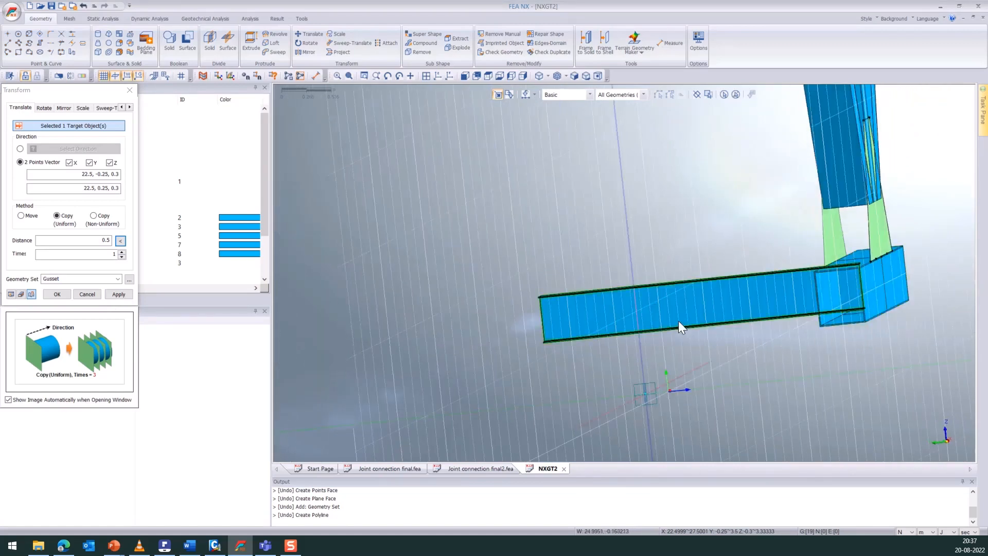
click(130, 90)
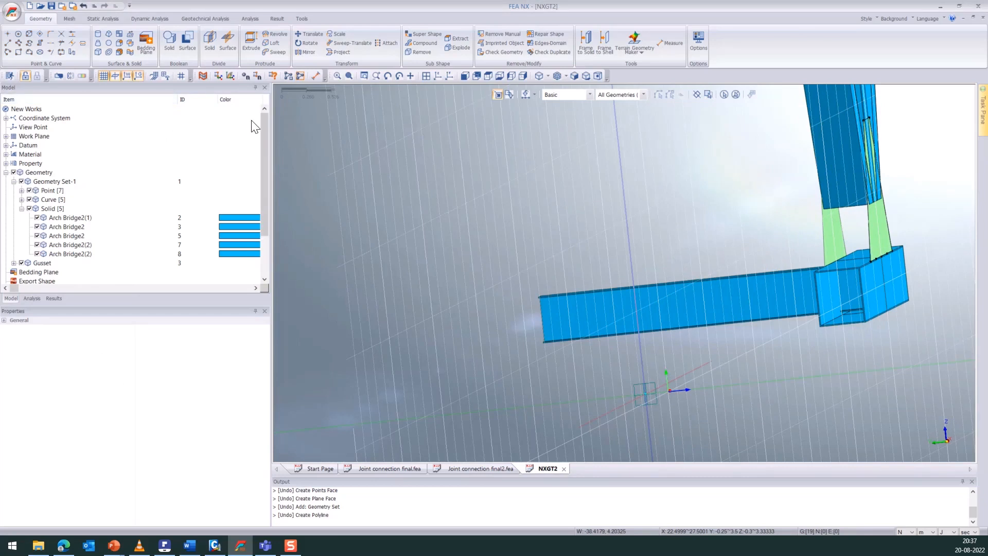
Start an Extrude of the gusset face at y = -0.25, directed by a two-point vector from (22.5, -0.25, -0.3) to (22.5, 0.25, -0.3).
click(875, 229)
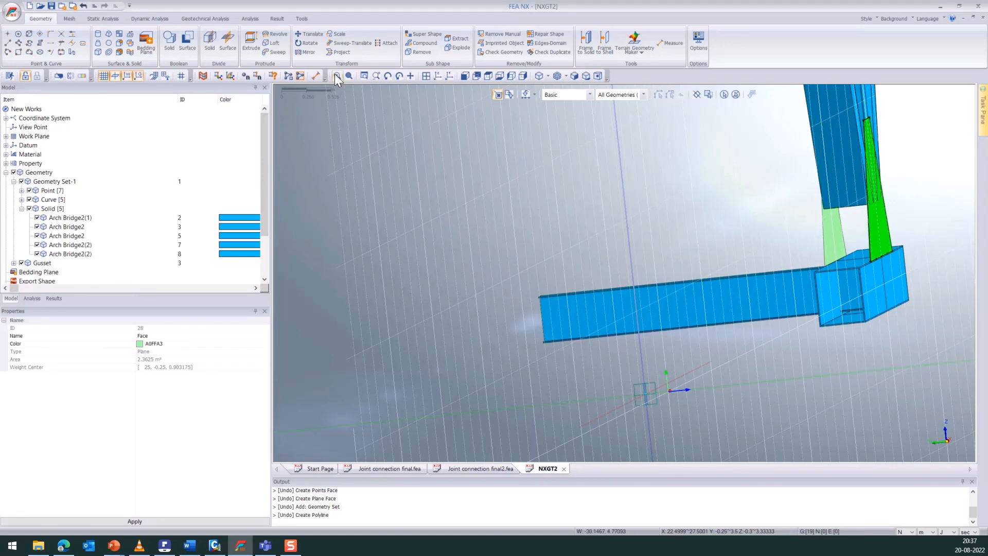
click(243, 49)
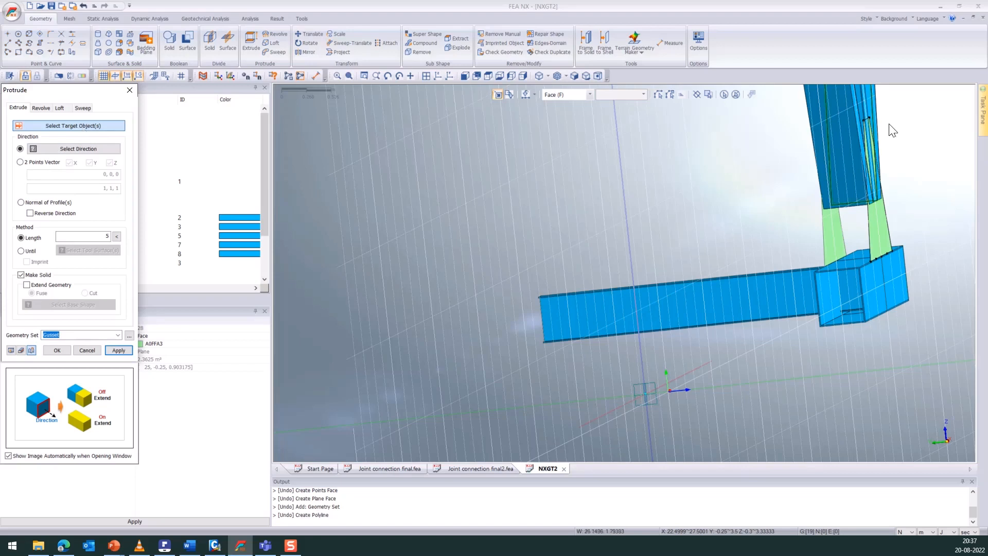
click(885, 221)
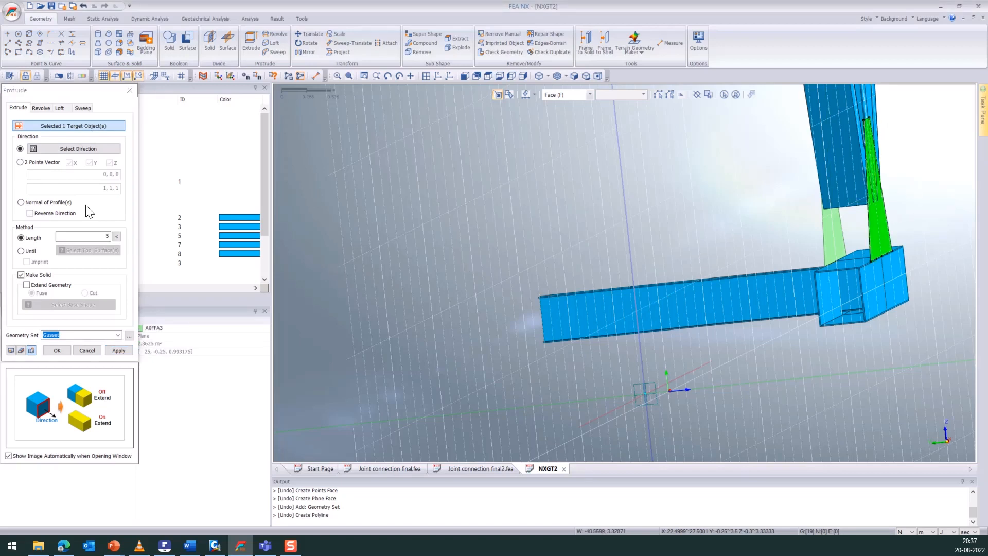
click(49, 163)
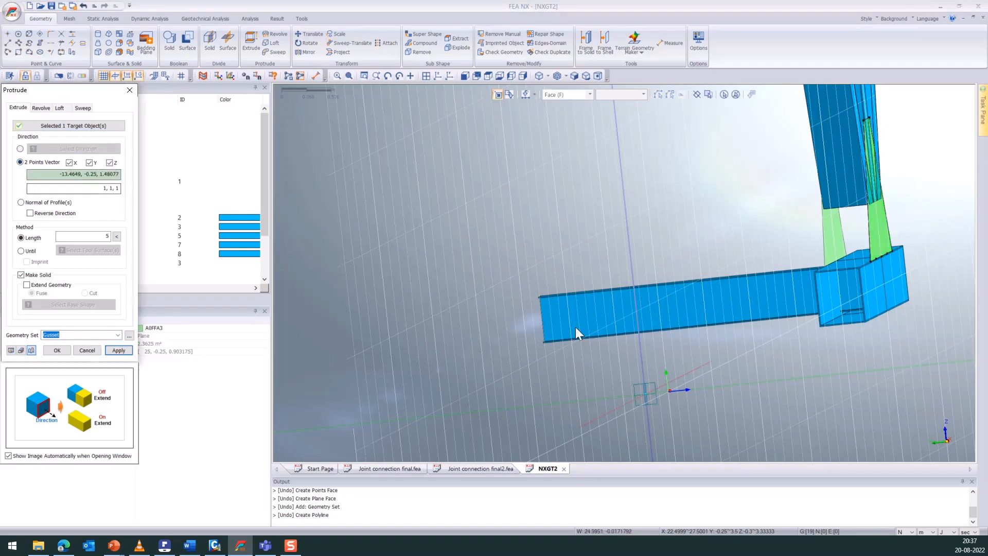
scroll(689, 341, up, 1)
scroll(721, 329, up, 2)
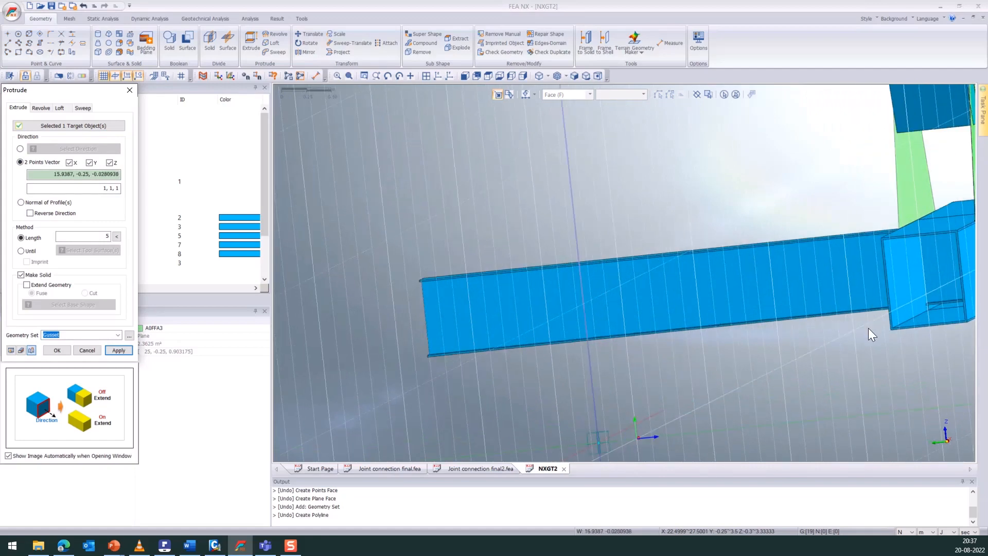
scroll(855, 332, up, 1)
scroll(674, 375, up, 2)
scroll(727, 360, up, 2)
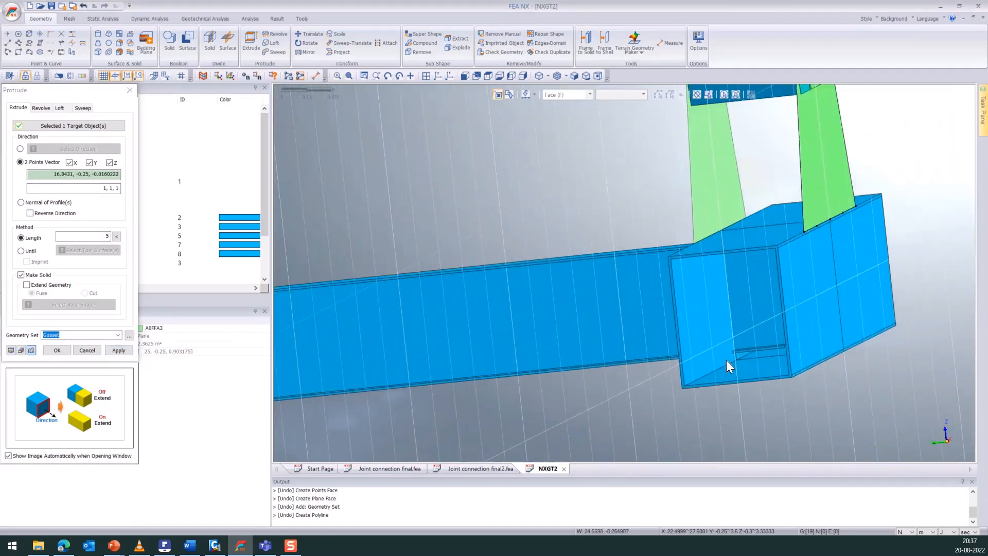
click(792, 379)
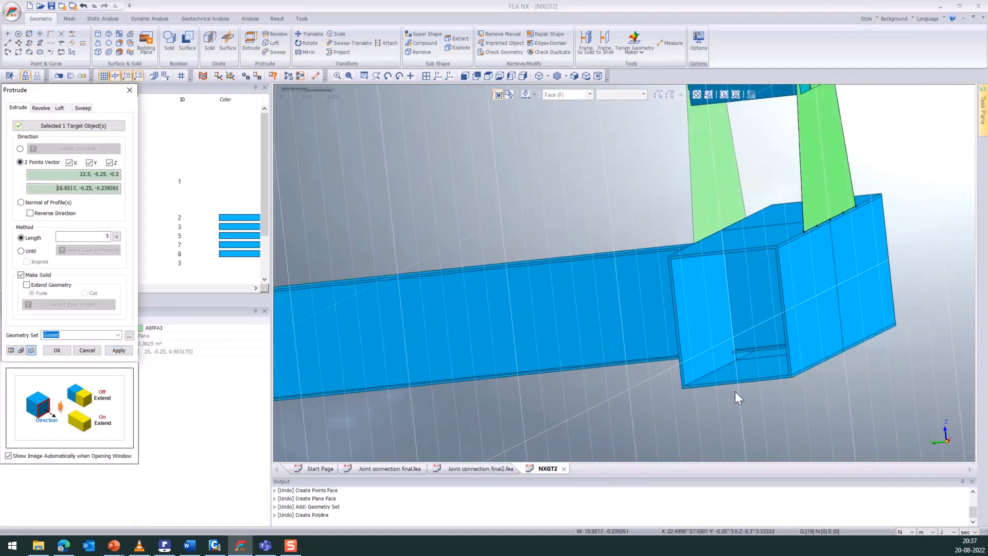
click(682, 391)
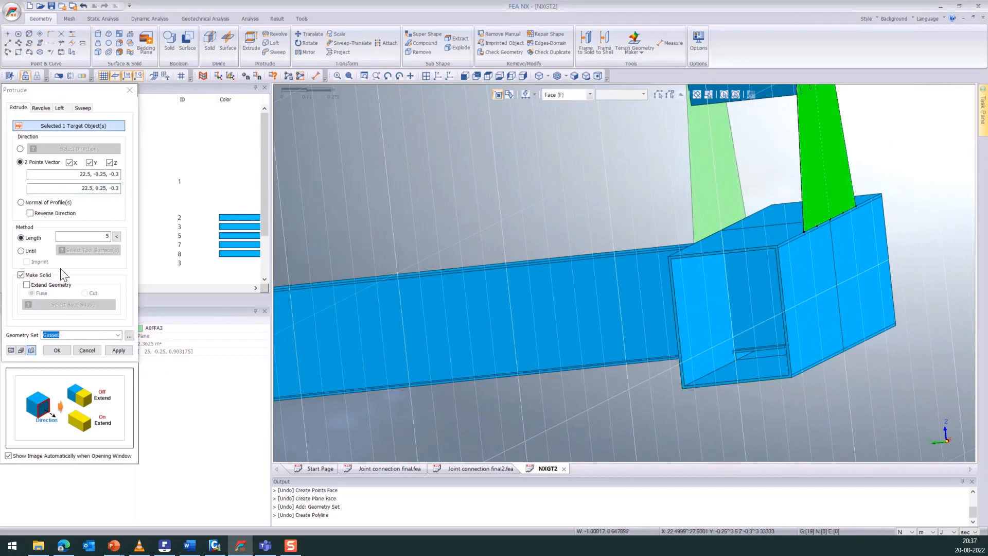
Set the extrusion length to 0.02, fuse it with the box-section chord as base shape, then preview and apply the gusset plate.
double_click(109, 236)
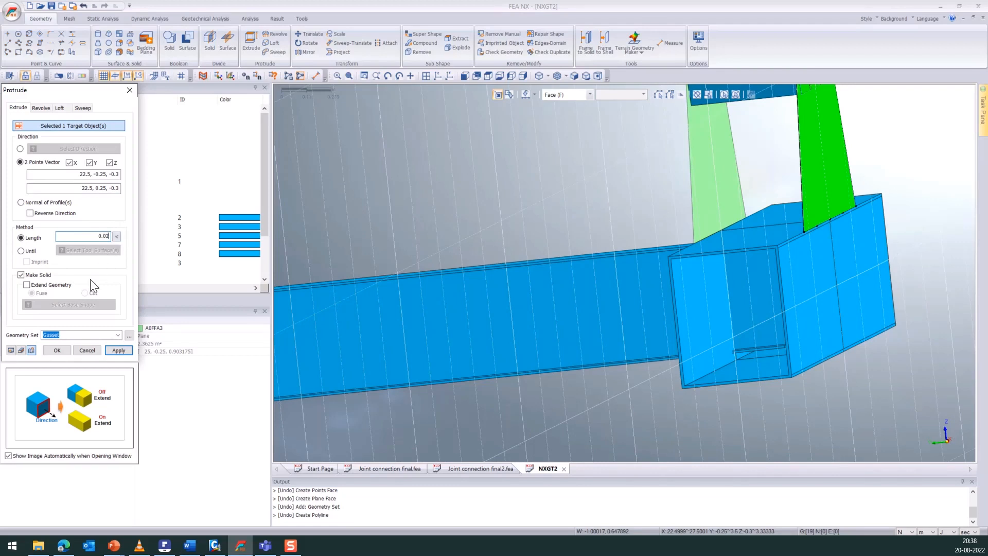
click(56, 286)
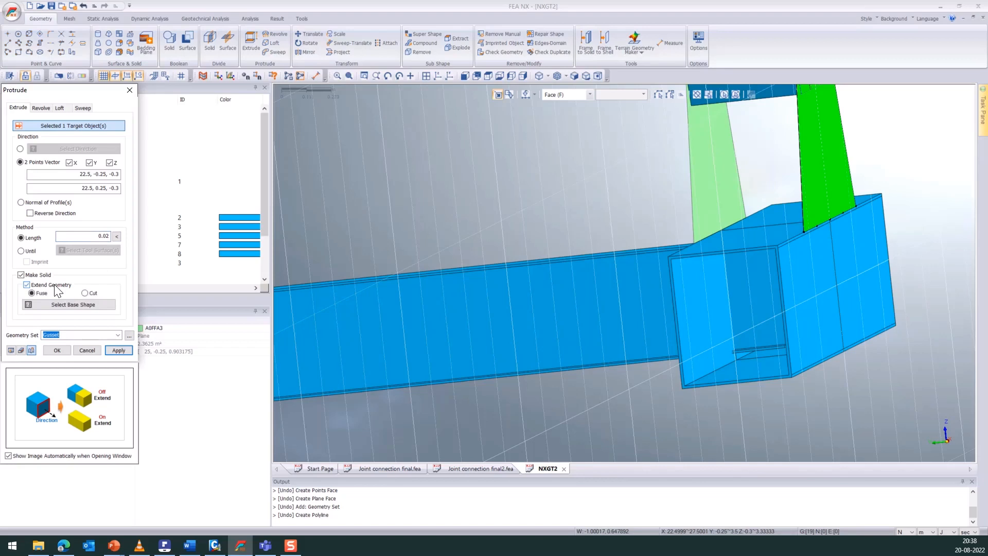
click(57, 303)
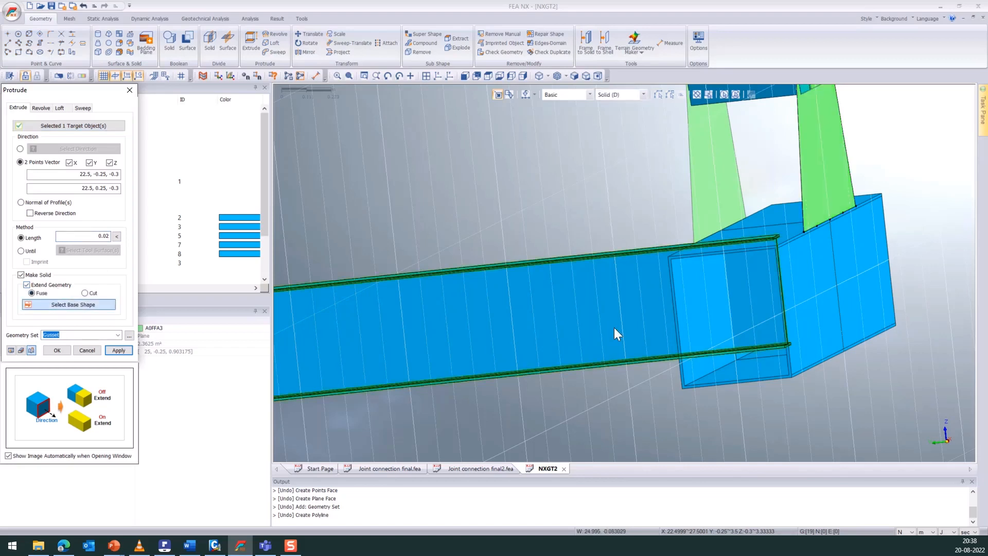
click(858, 279)
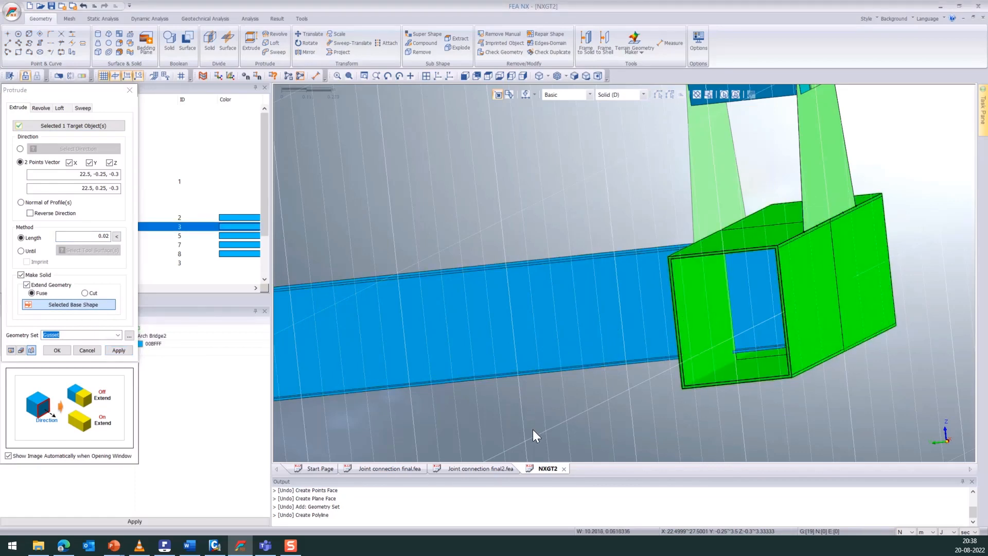
scroll(788, 440, down, 1)
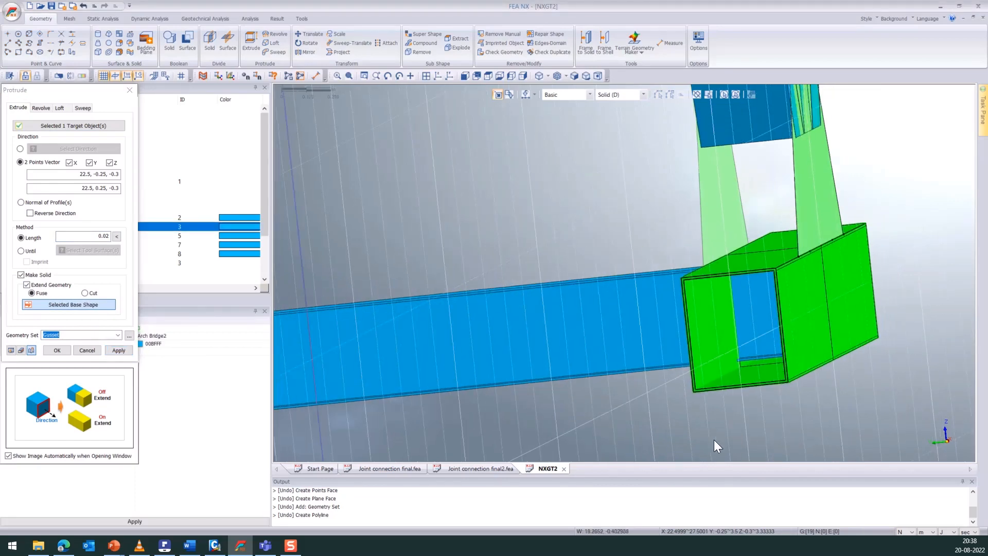
click(10, 352)
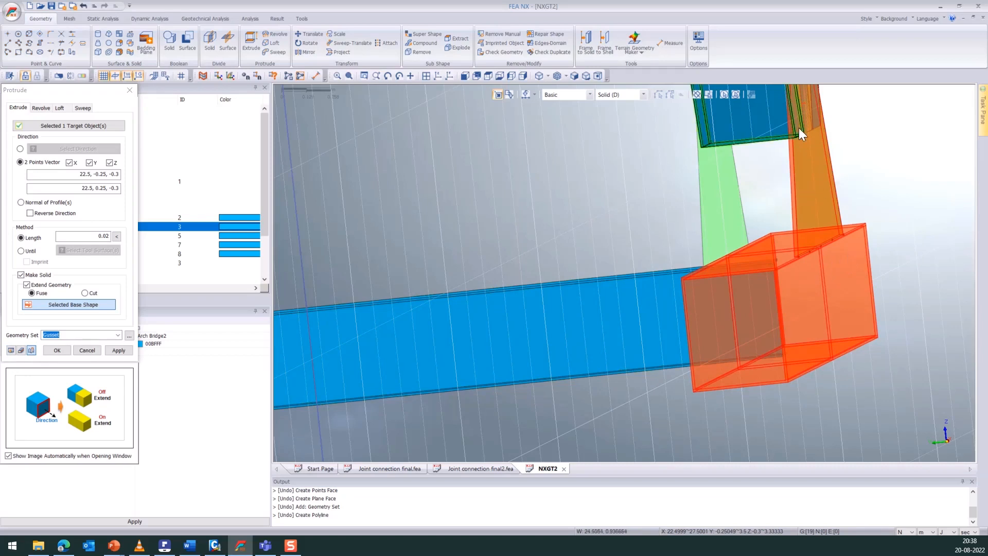
click(120, 354)
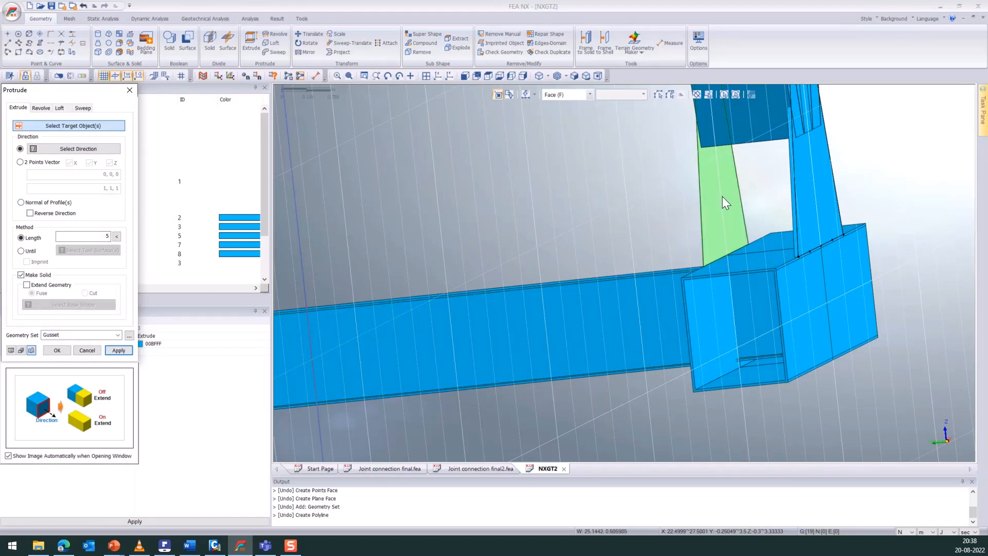
Choose the opposite gusset face for extrusion, directed by a two-point vector from (22.5, 0.25, -0.3) to (22.5, -0.25, -0.3).
click(708, 203)
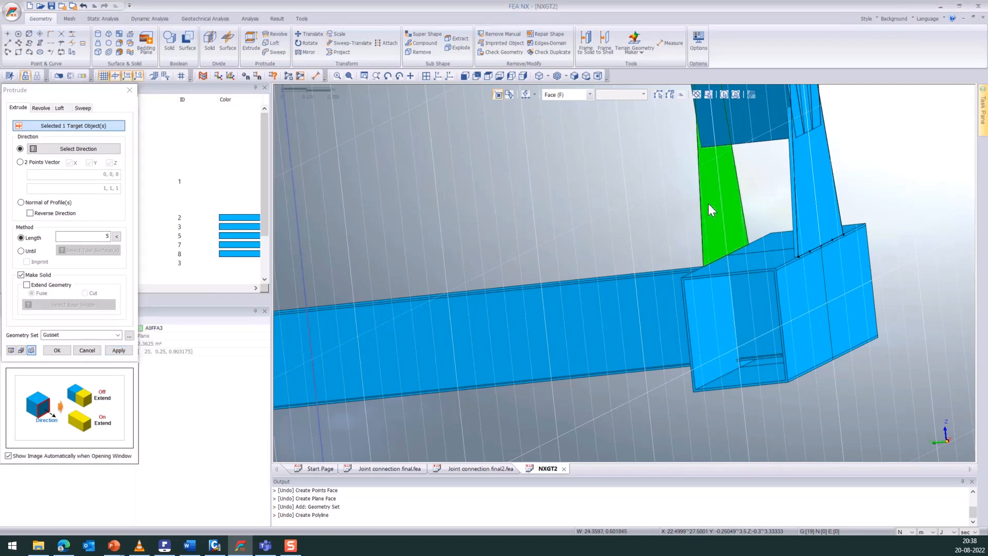
click(42, 165)
click(21, 163)
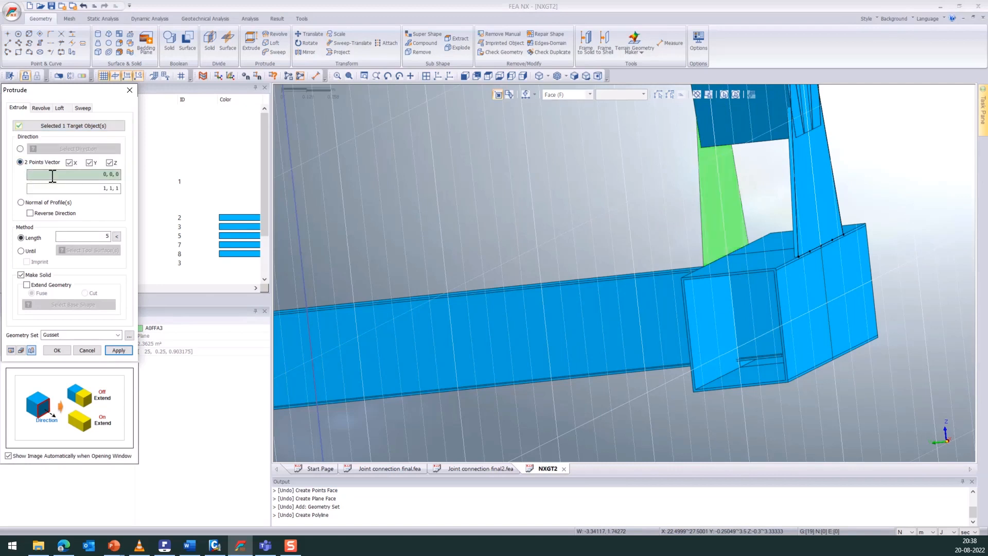
click(695, 392)
click(788, 383)
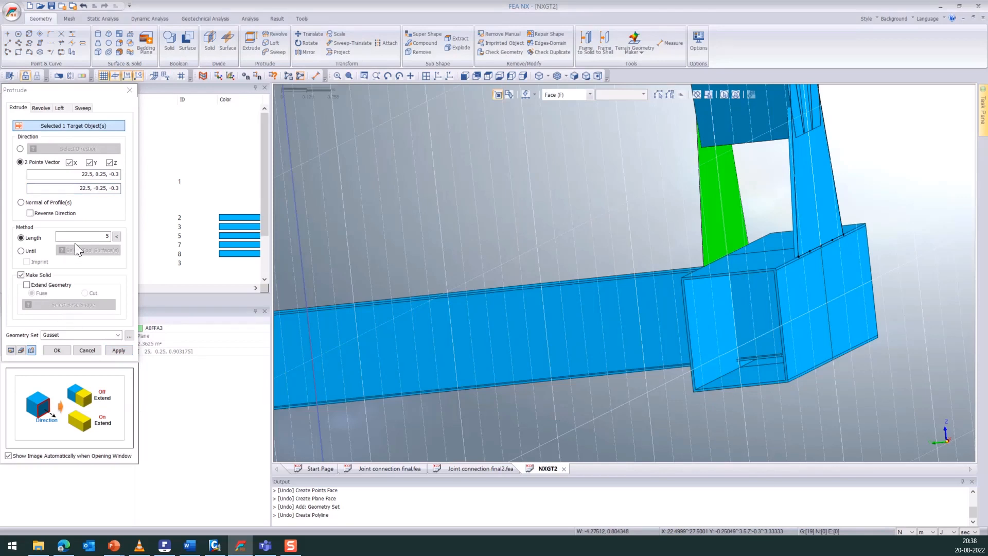
Extrude the second gusset plate 0.02 as a solid fused to the chord-and-gusset base shape, previewing it before confirming.
double_click(107, 236)
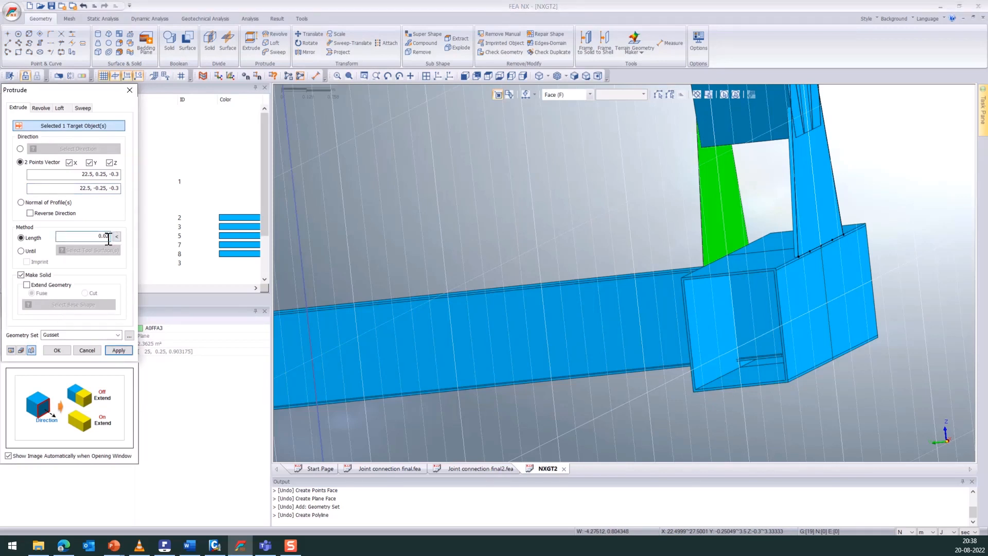
click(60, 286)
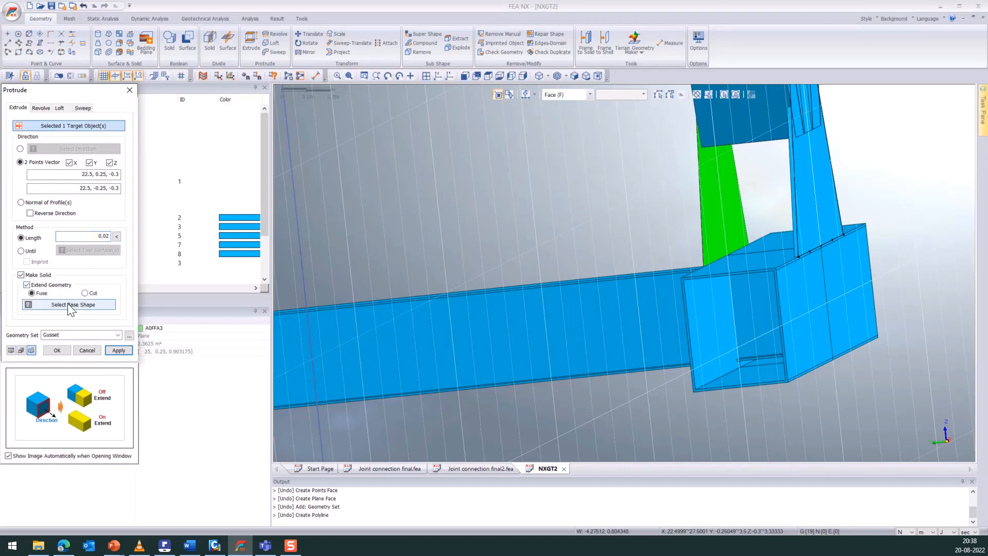
click(71, 305)
click(829, 356)
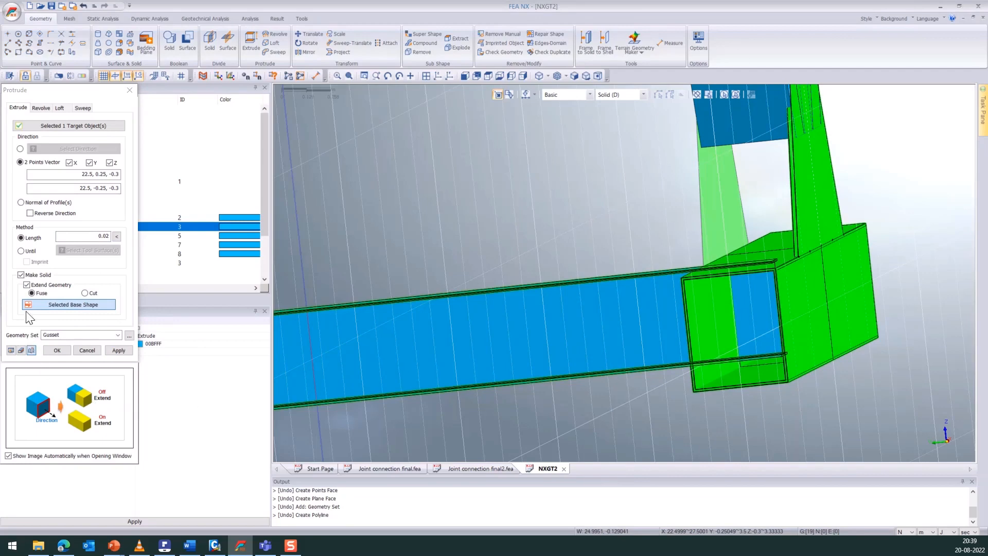
click(11, 350)
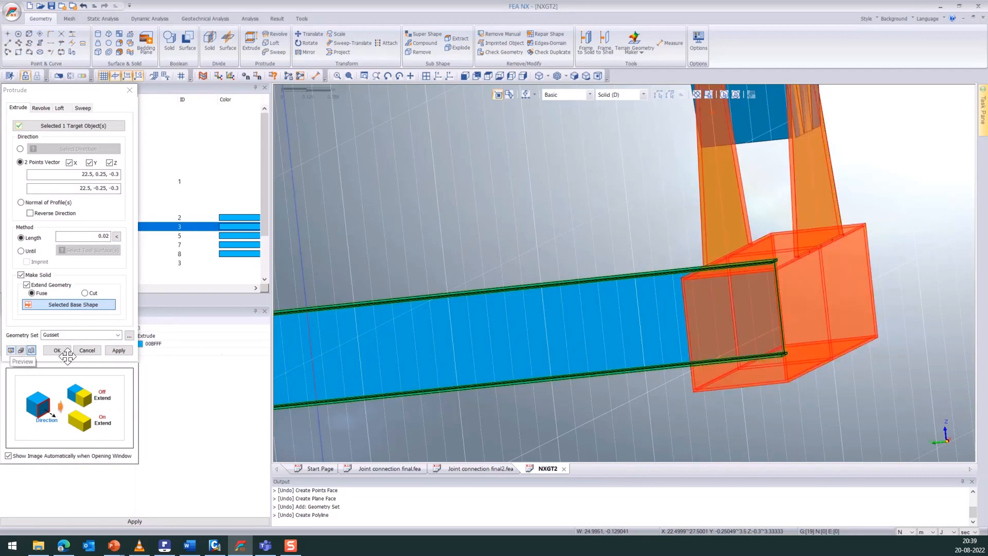
scroll(622, 292, down, 3)
scroll(570, 305, down, 1)
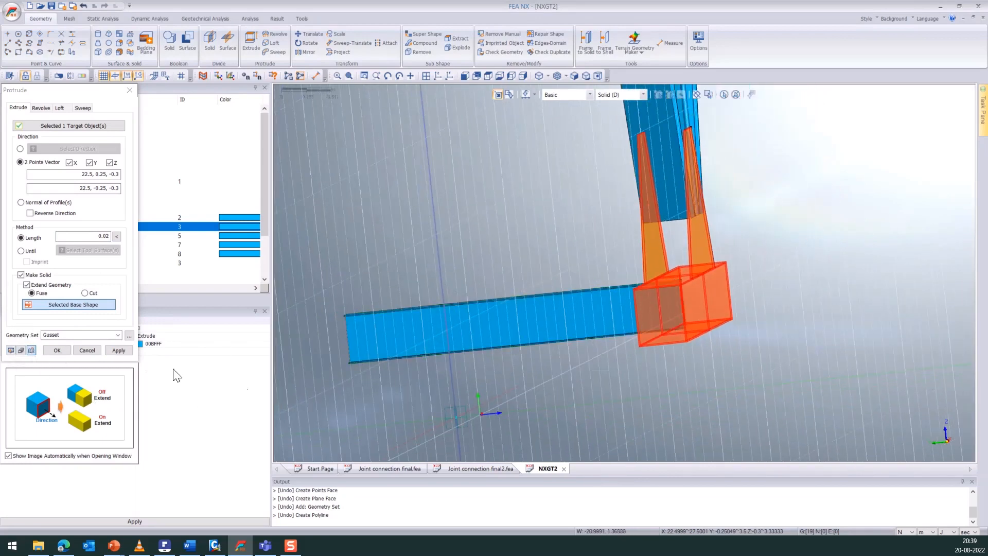
click(60, 350)
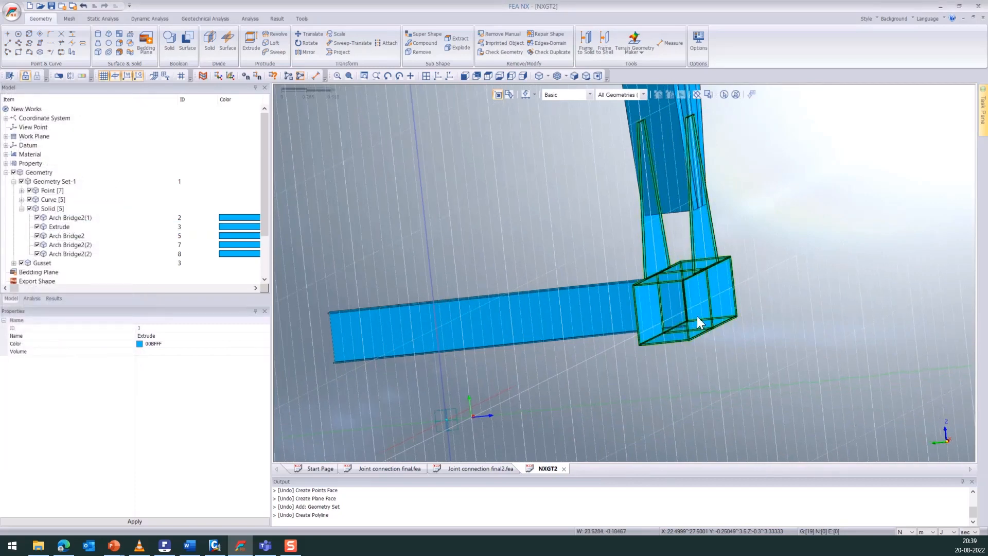
Fuse the chord-and-gusset solid with the two diagonals and the vertical member, merging faces and deleting the tool solids.
click(727, 296)
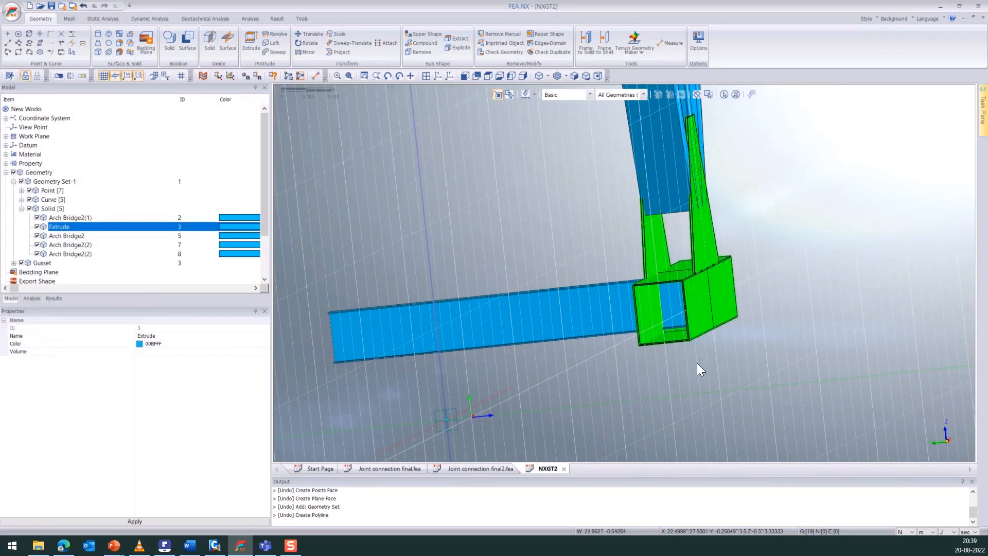
middle_drag(695, 364, 689, 373)
scroll(720, 365, down, 1)
middle_drag(736, 335, 680, 337)
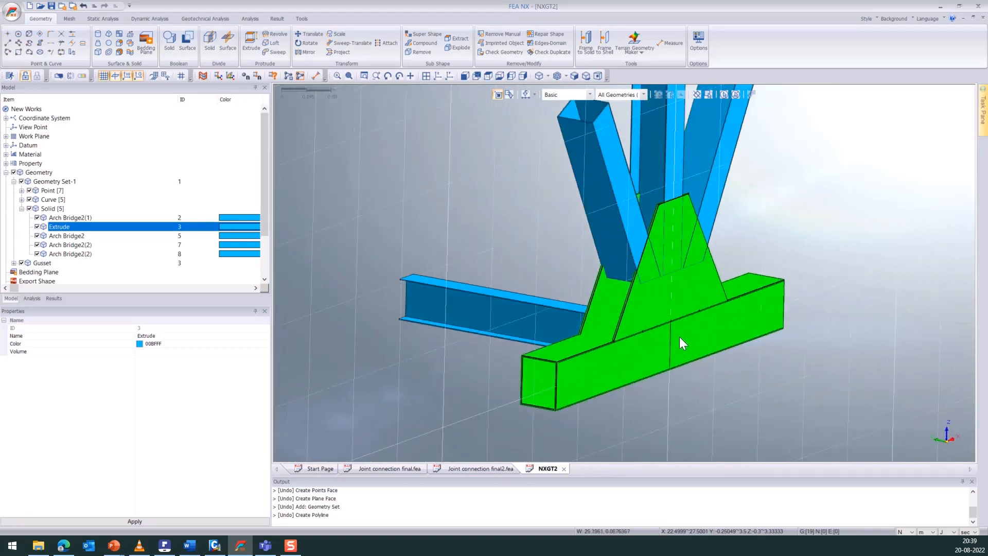
click(734, 324)
click(752, 292)
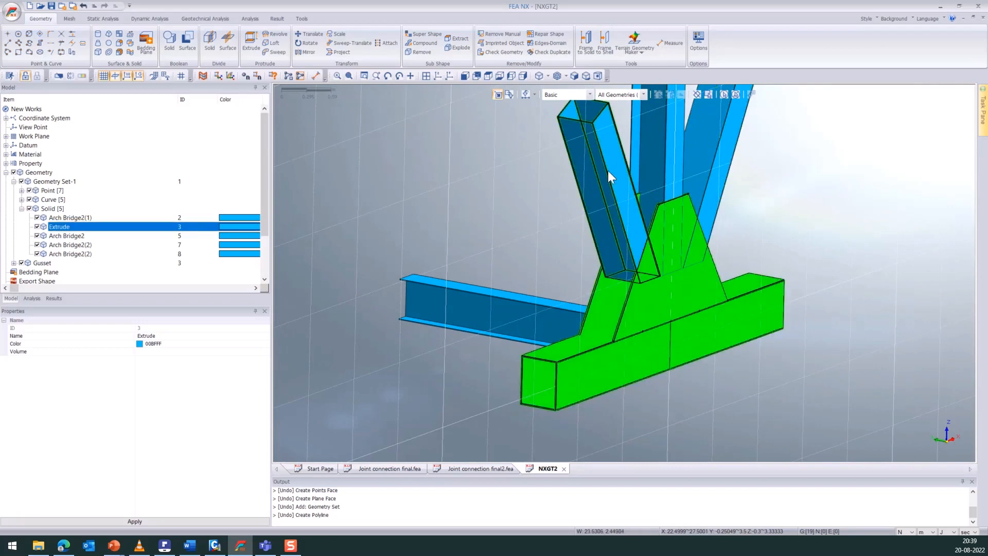
scroll(777, 342, down, 3)
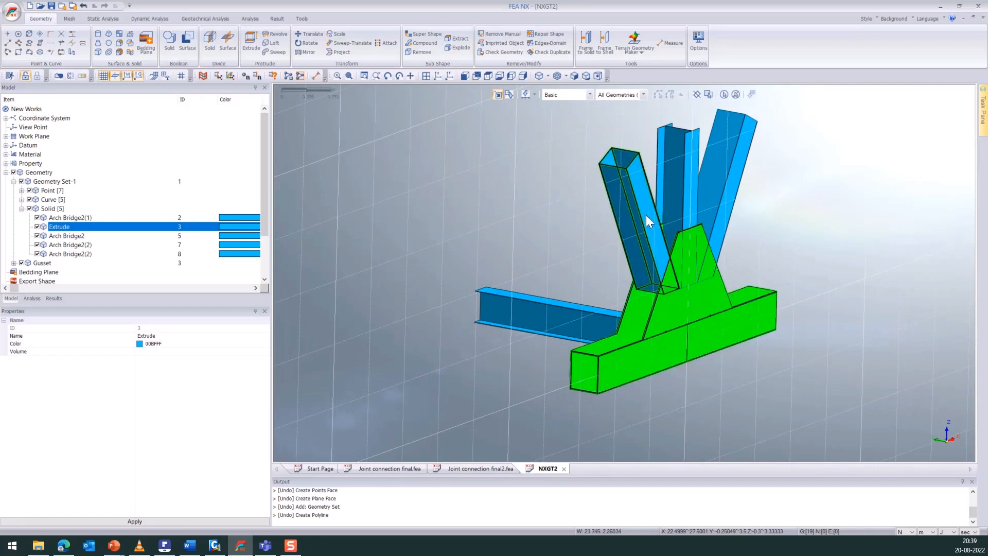
click(678, 180)
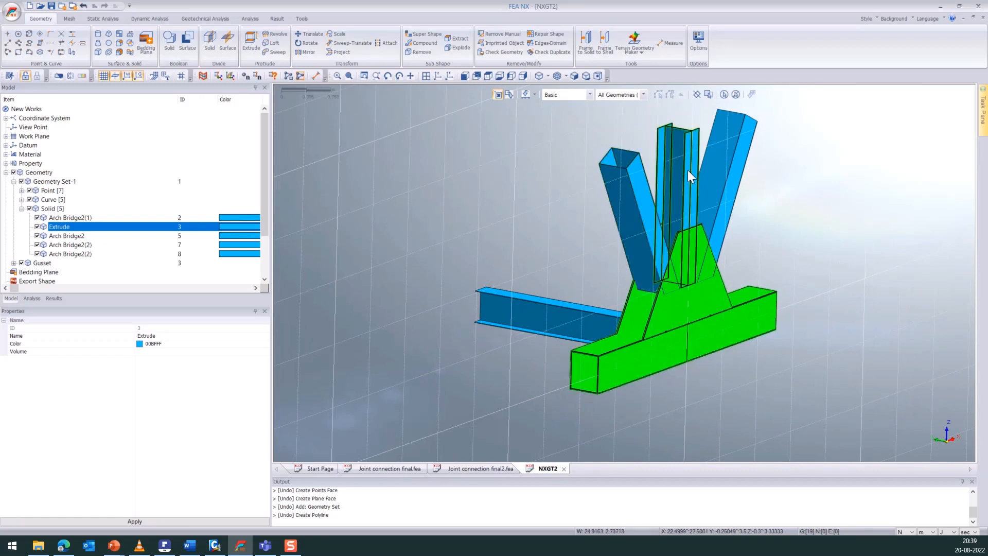
click(723, 162)
click(638, 188)
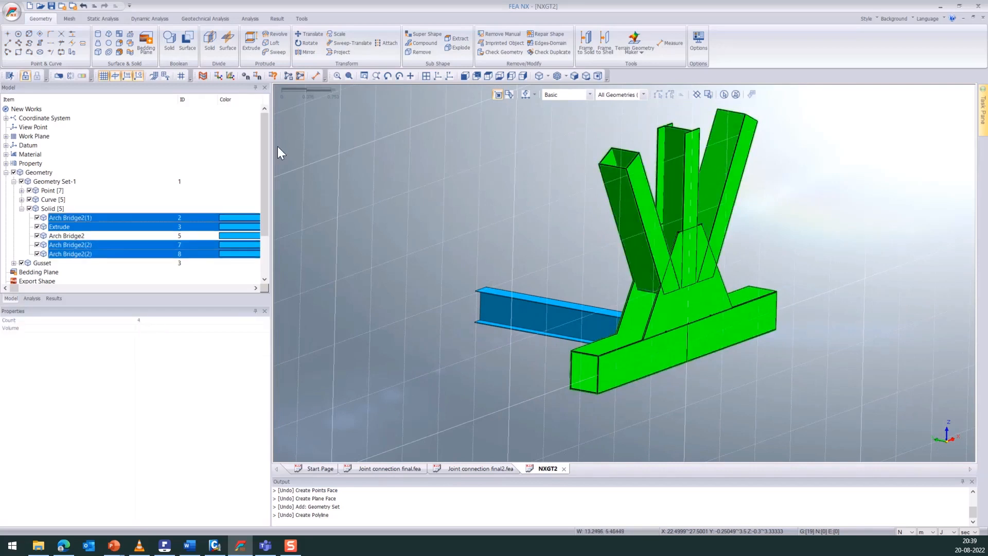
click(172, 41)
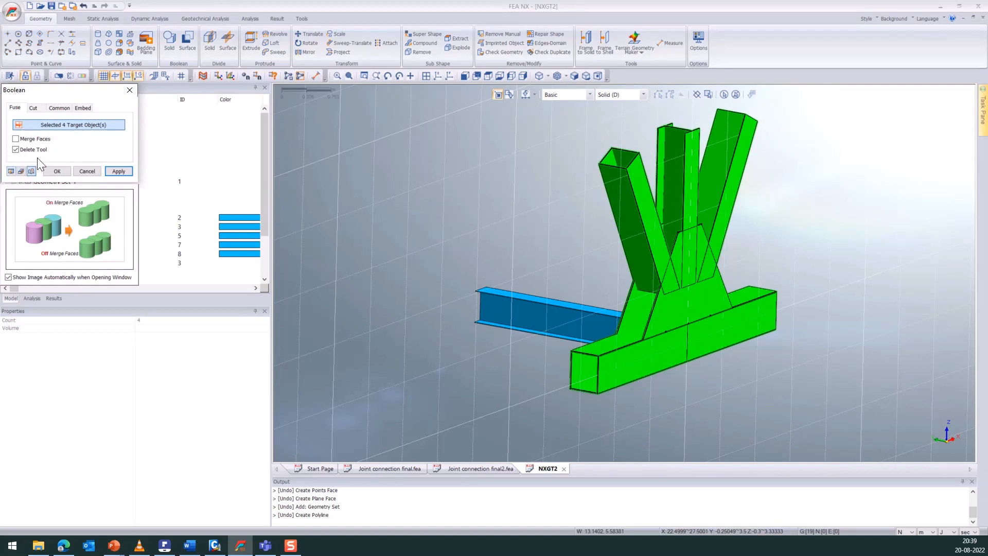
click(38, 139)
click(11, 170)
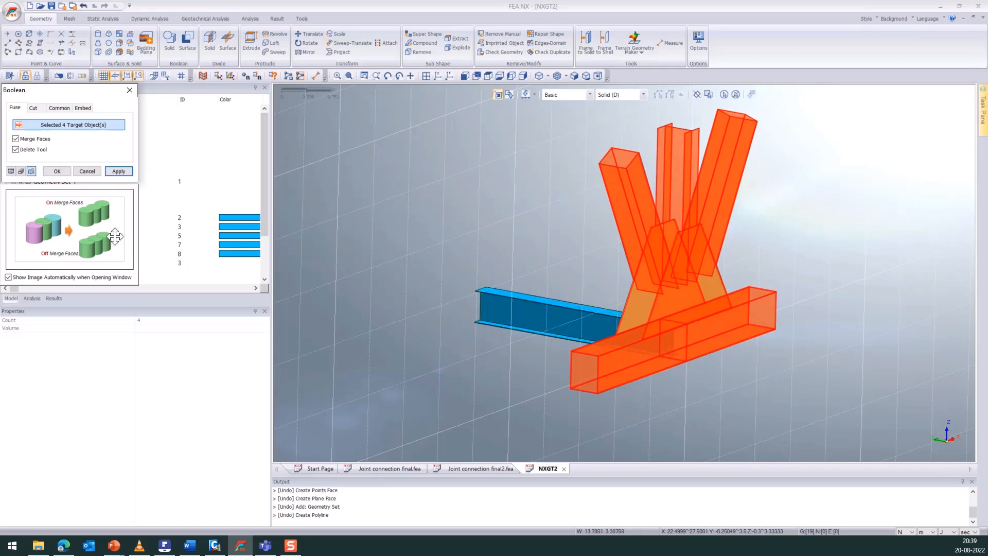
click(119, 171)
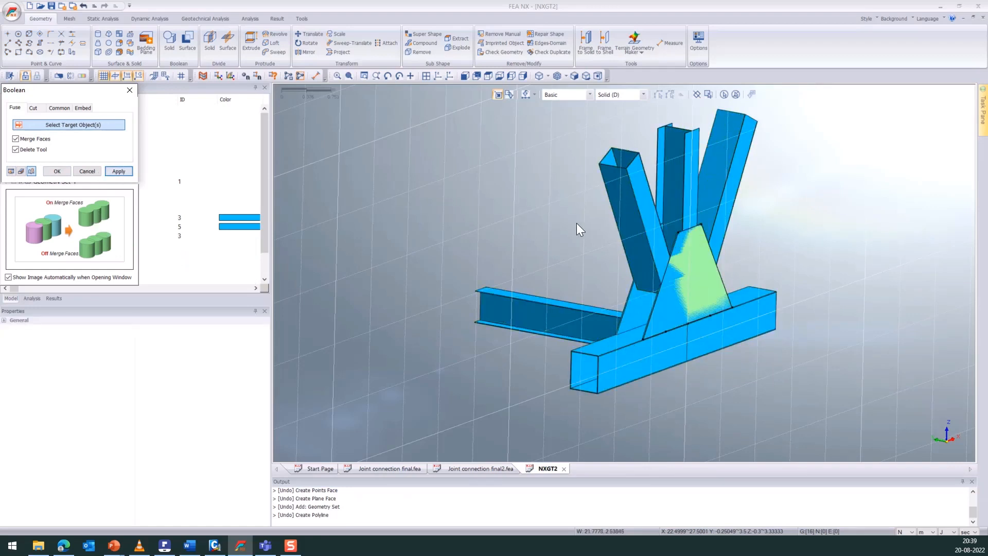
click(640, 208)
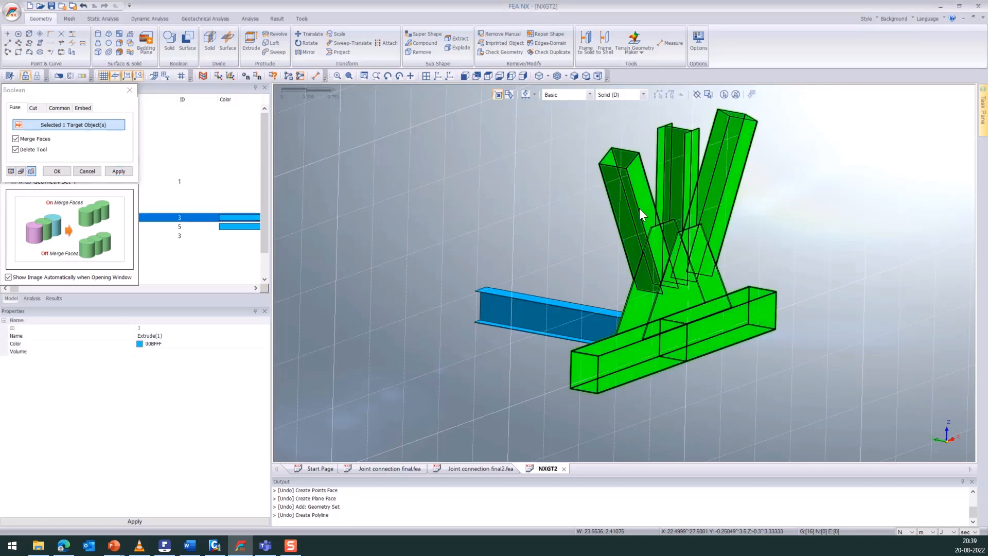
click(511, 300)
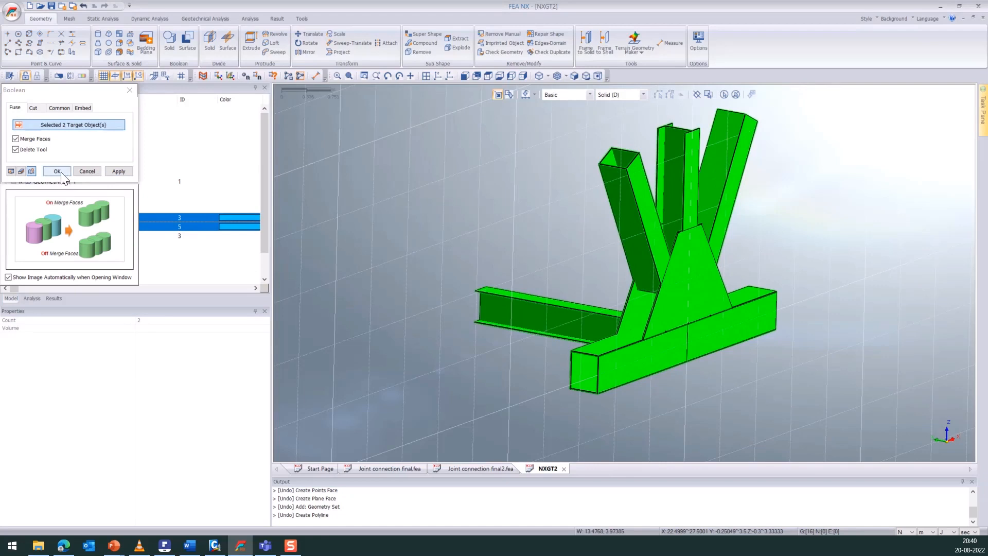
click(11, 171)
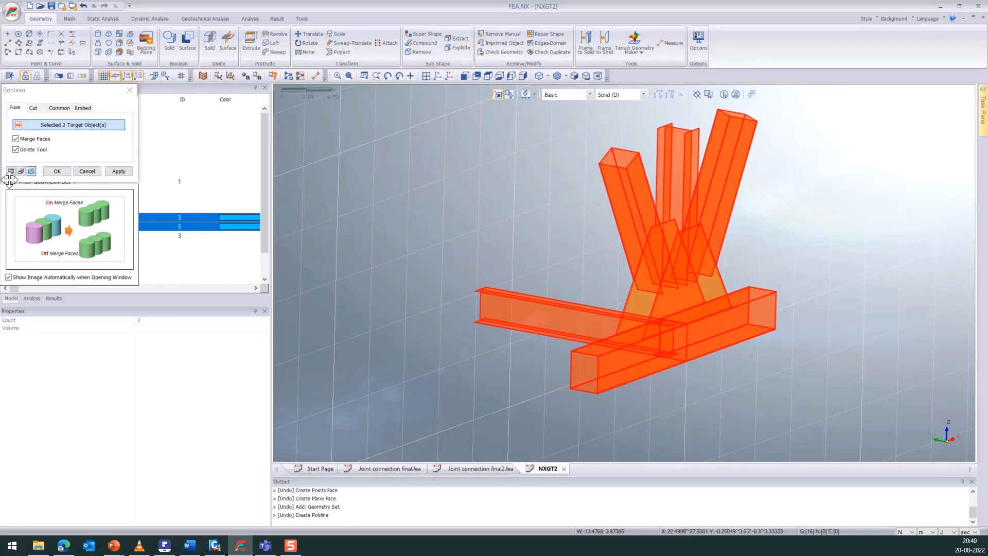
scroll(681, 377, up, 5)
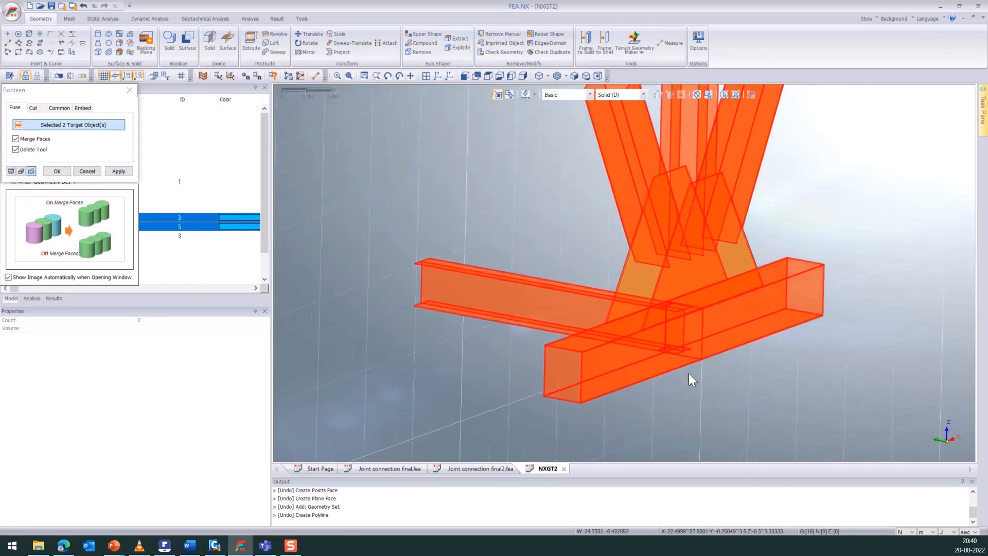
middle_drag(591, 445, 656, 442)
middle_drag(667, 196, 745, 273)
click(130, 91)
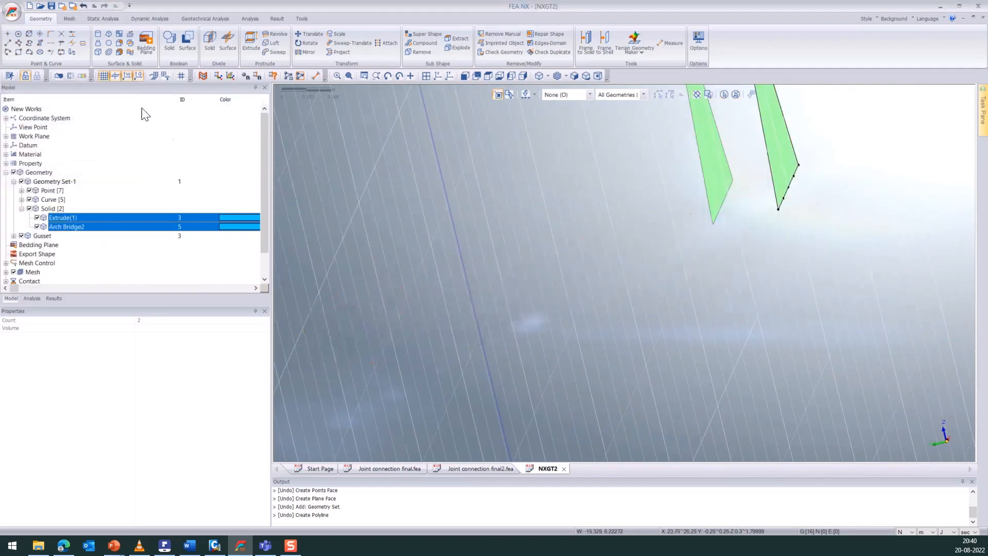
Divide the I-section cross beam with the box chord's side faces as tool surfaces, deleting the original but keeping the tools, previewing before applying.
click(208, 45)
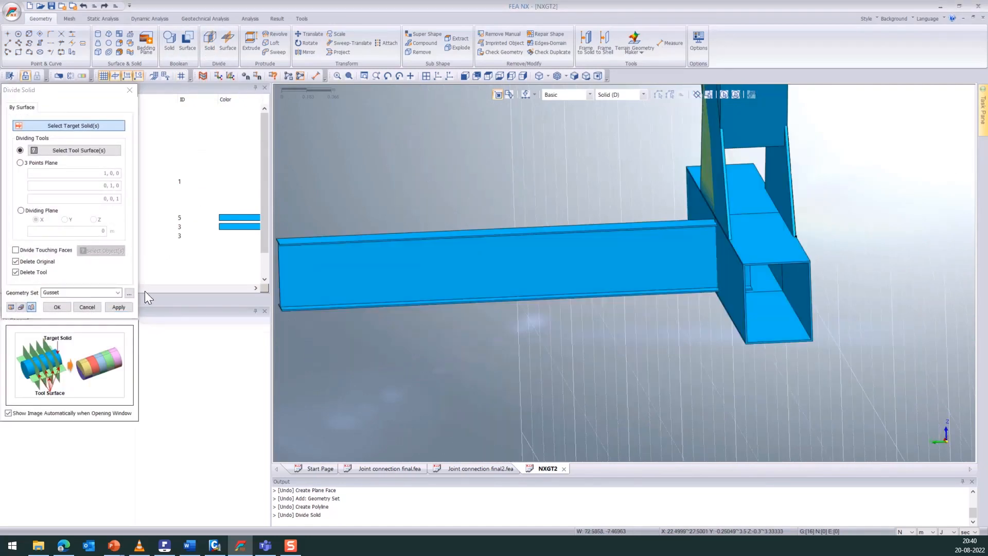
click(43, 272)
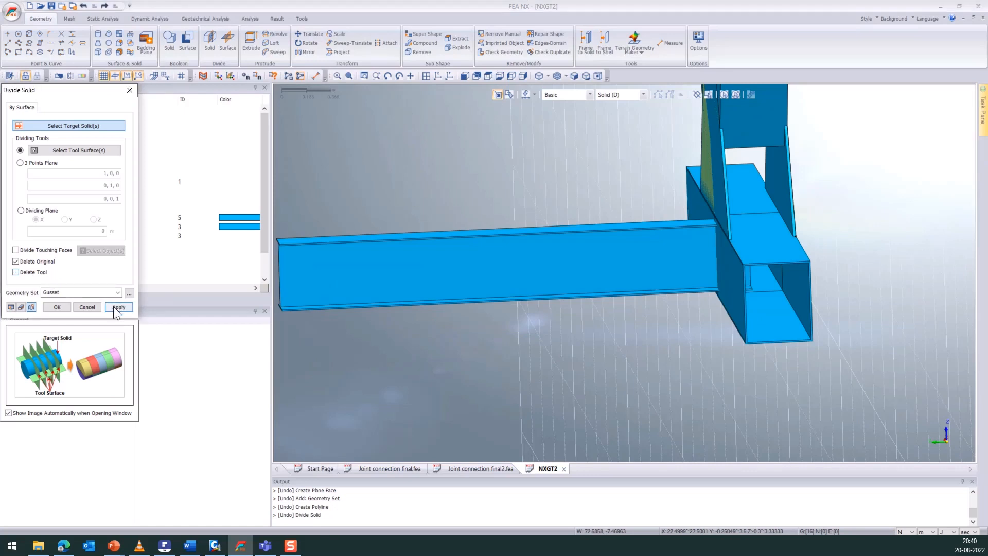
click(97, 149)
click(100, 127)
click(643, 254)
click(641, 254)
click(100, 150)
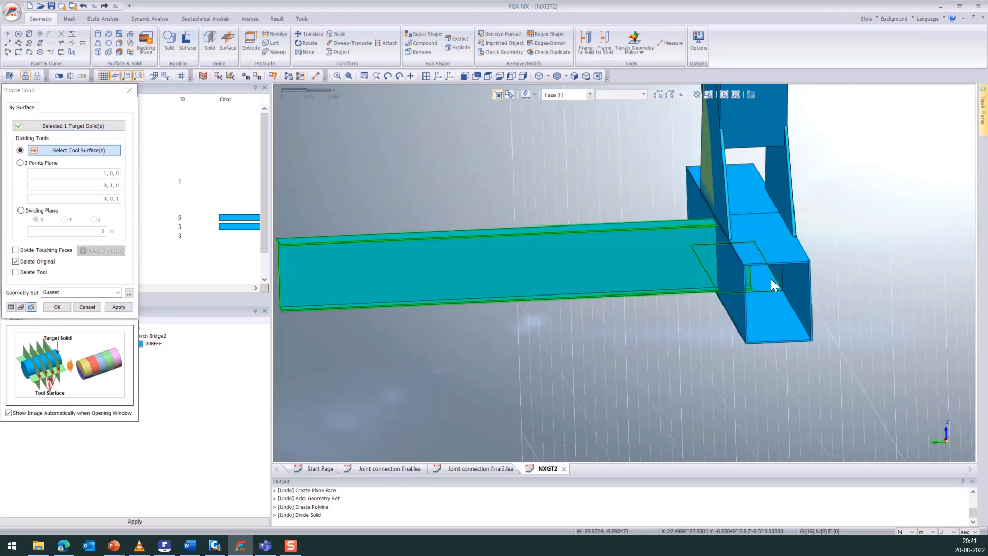
click(728, 280)
click(696, 206)
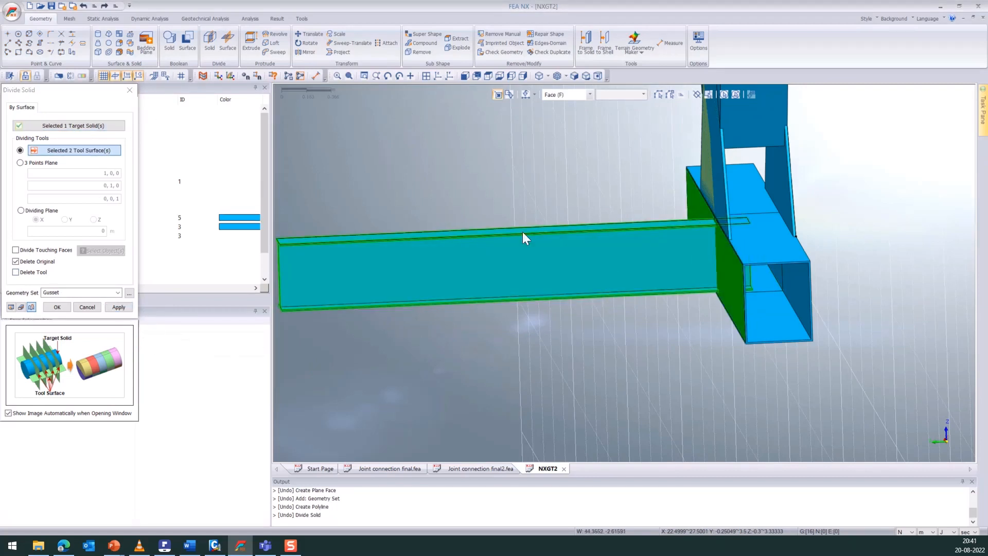
click(12, 308)
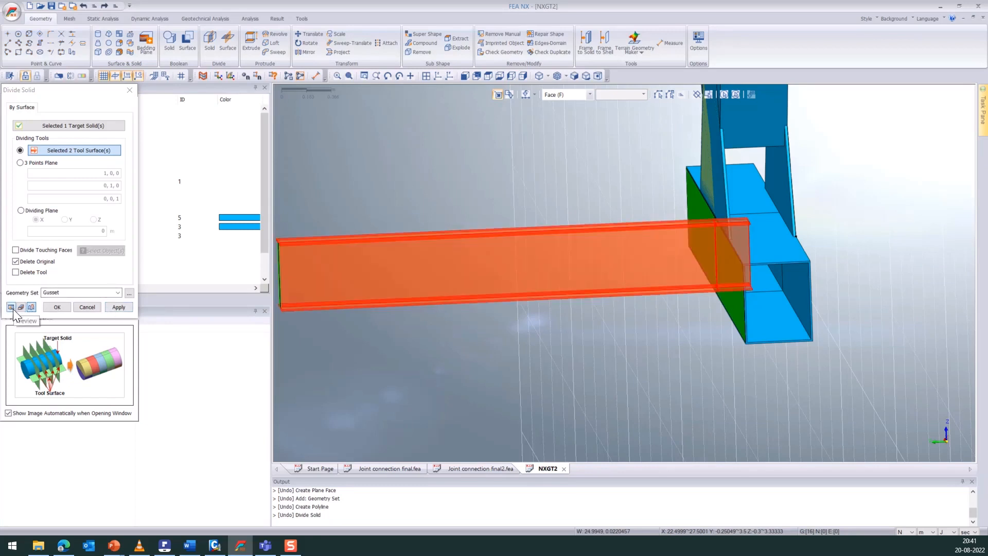
click(118, 307)
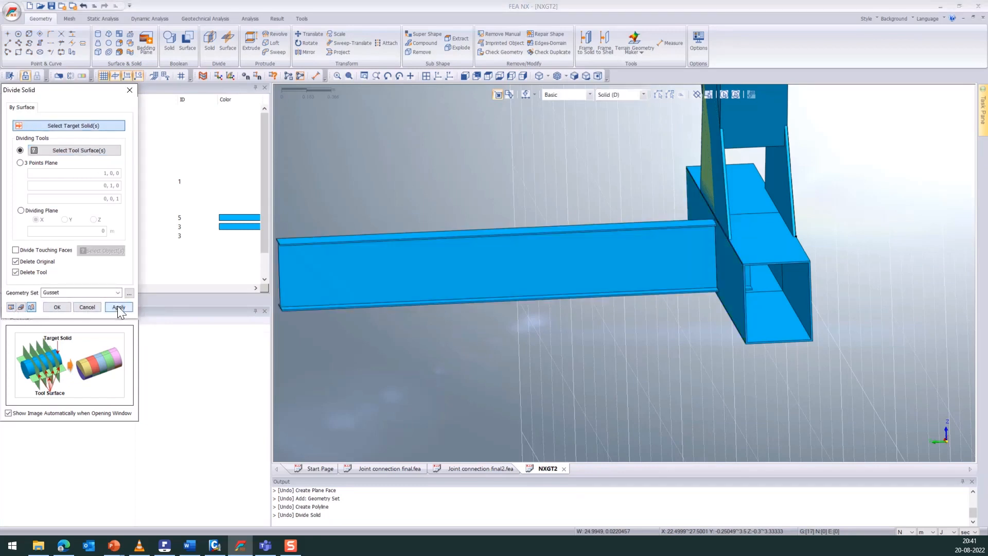
Delete the cut-off cross-beam piece inside the box chord, dismissing the auto-save file prompt.
mouse_move(627, 331)
middle_down()
mouse_move(598, 323)
mouse_move(616, 328)
middle_up()
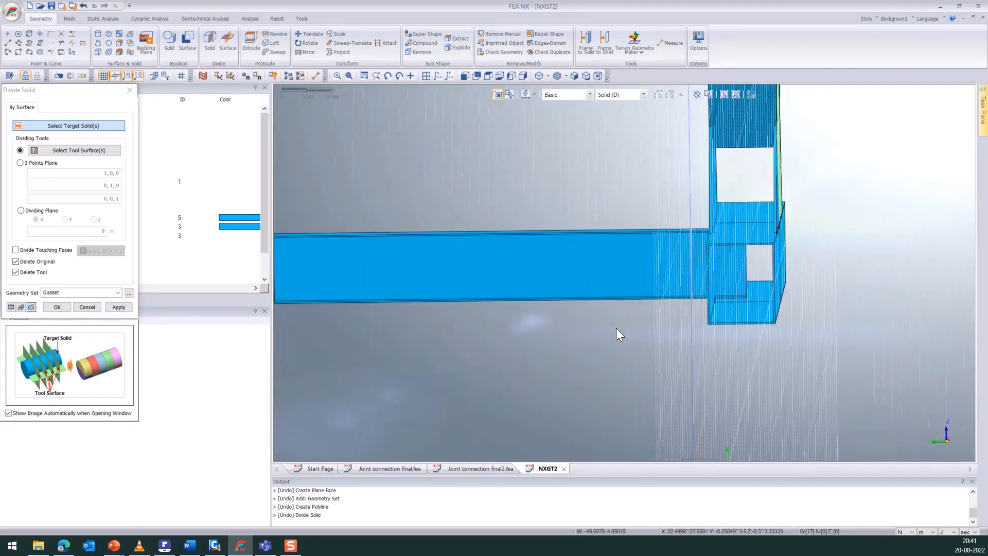
click(746, 282)
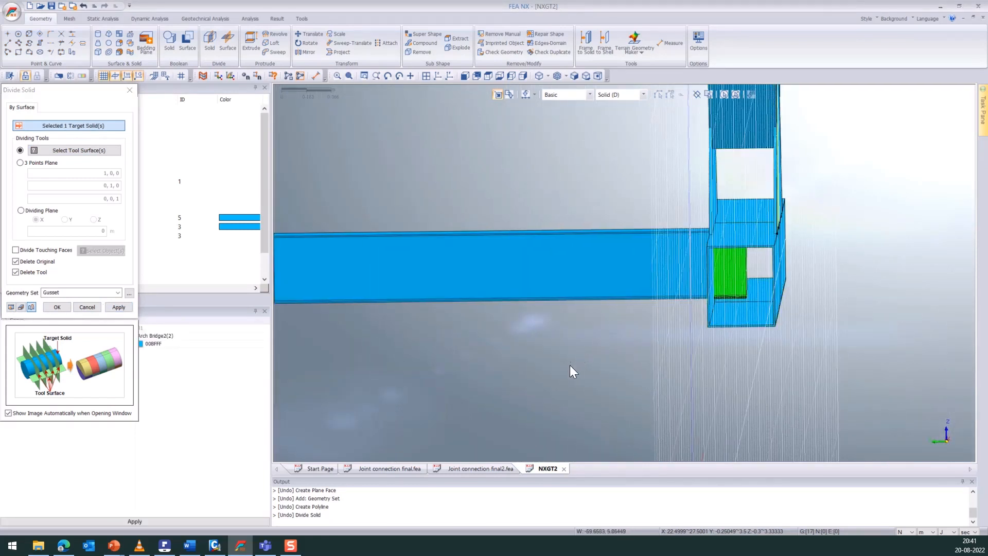
key(Delete)
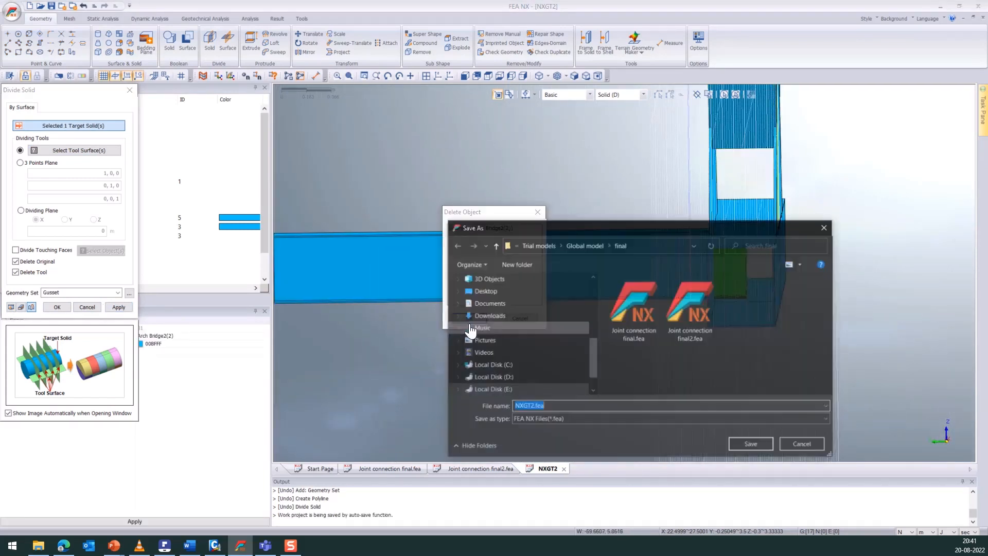
click(826, 227)
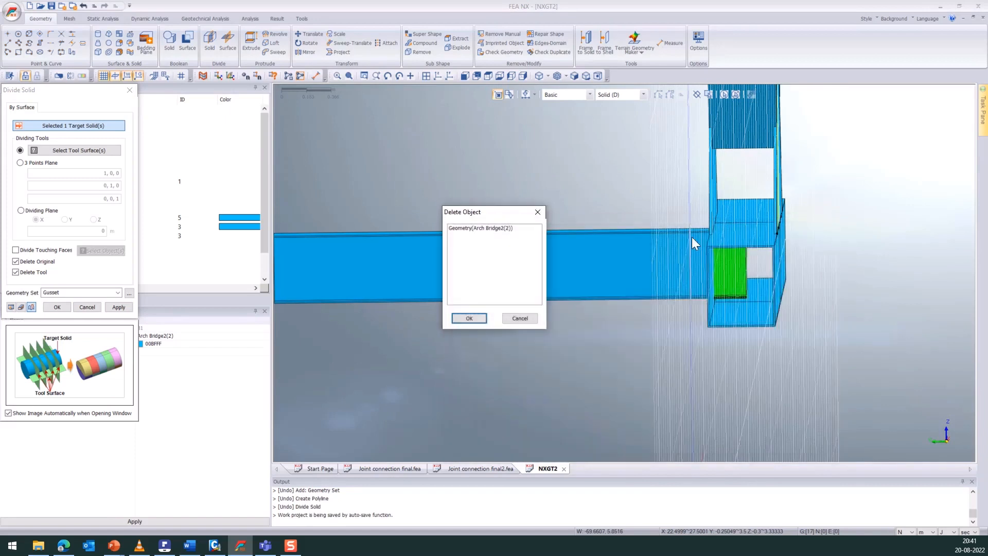
click(468, 319)
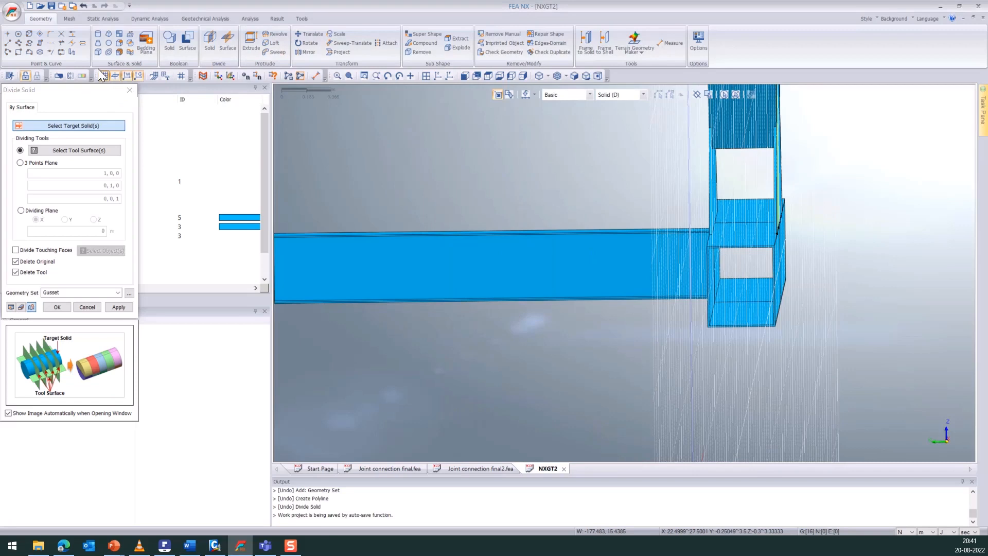
Save the project as NXGT2.fea and close the Divide Solid tool.
click(61, 6)
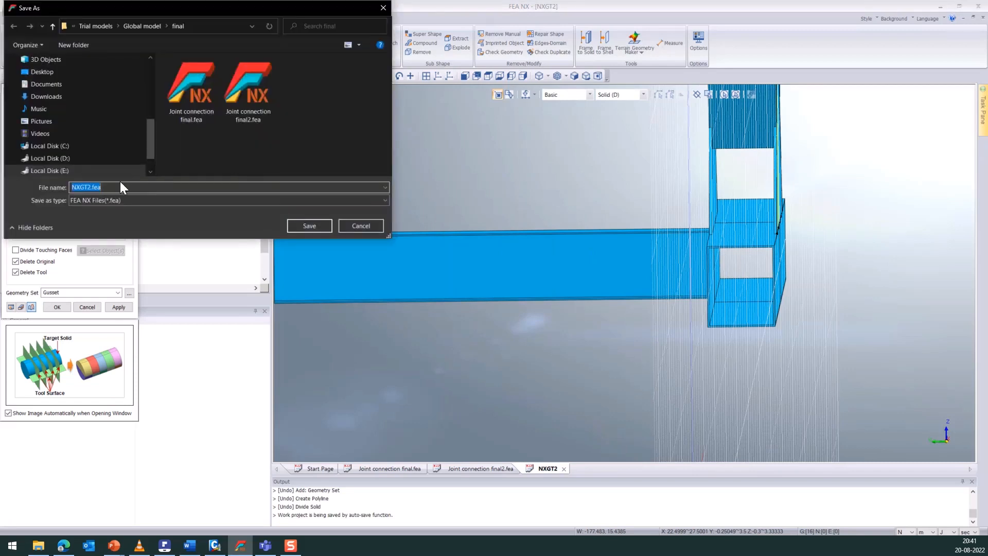
click(90, 188)
click(309, 226)
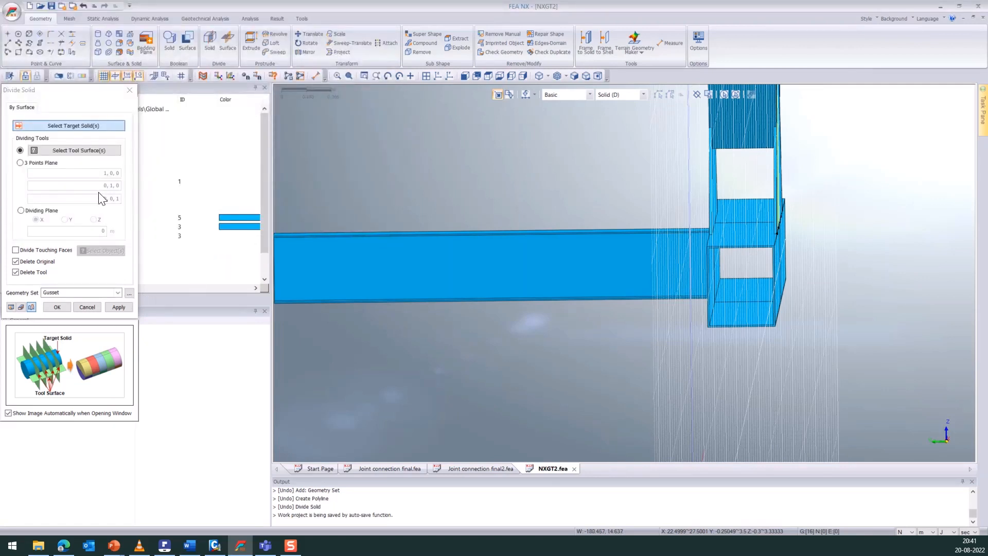
mouse_move(619, 339)
middle_down()
mouse_move(607, 347)
mouse_move(622, 342)
mouse_move(613, 341)
middle_up()
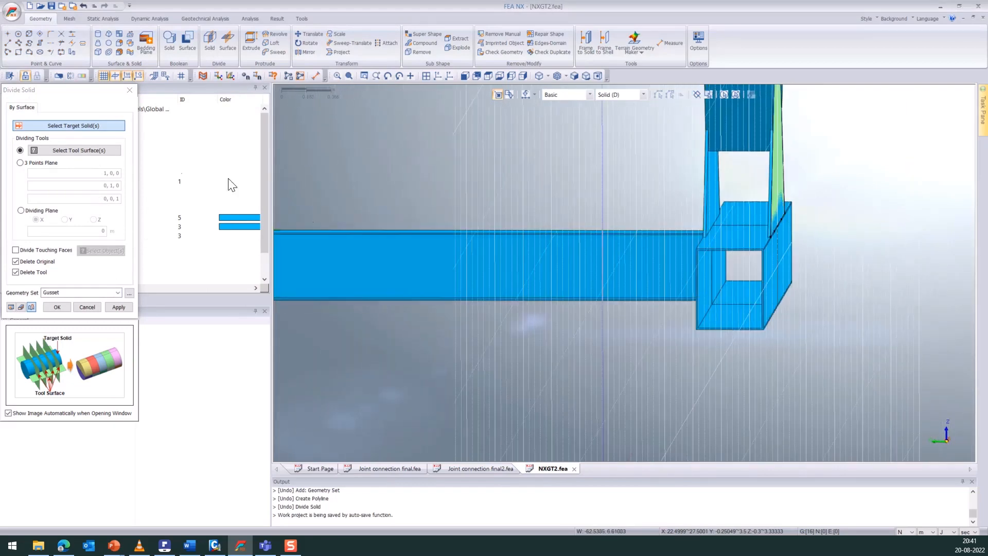
click(130, 90)
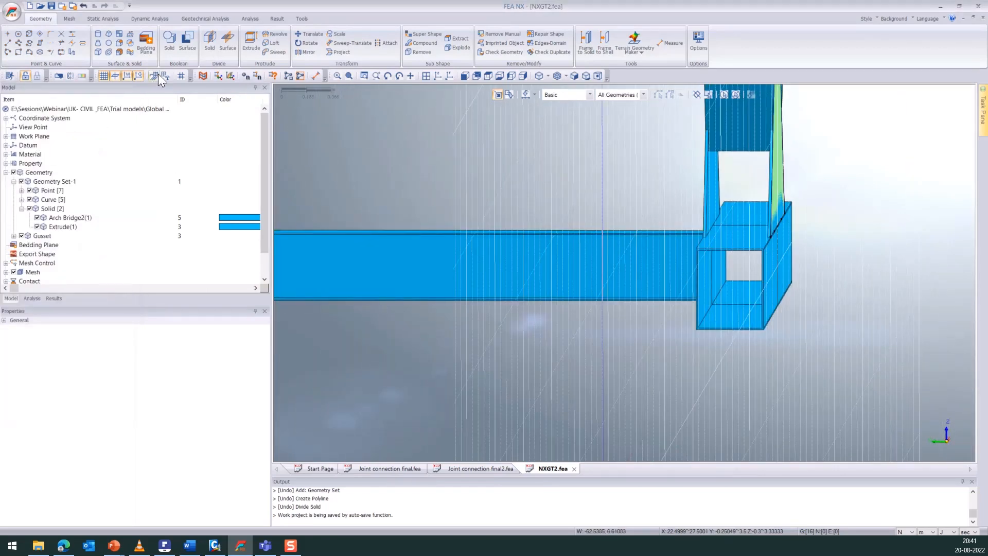
Fuse the trimmed cross beam with the chord, gusset and diagonal solid, merging faces and deleting the tools, previewing before confirming.
click(171, 41)
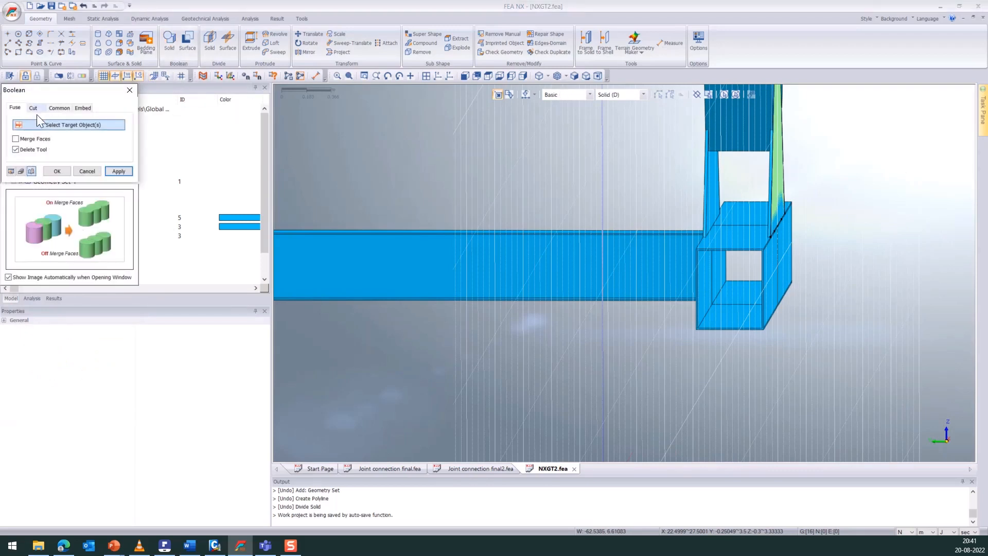
click(580, 251)
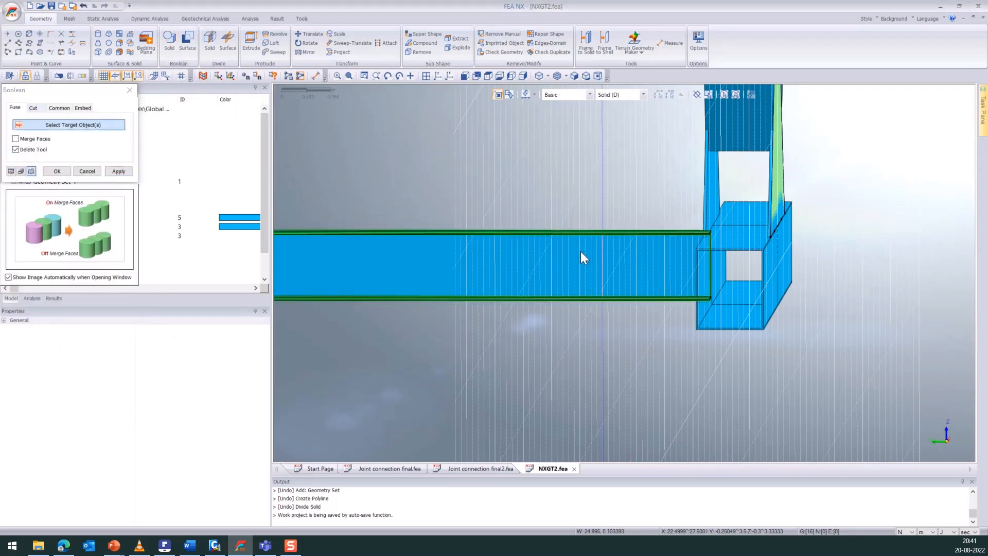
click(724, 246)
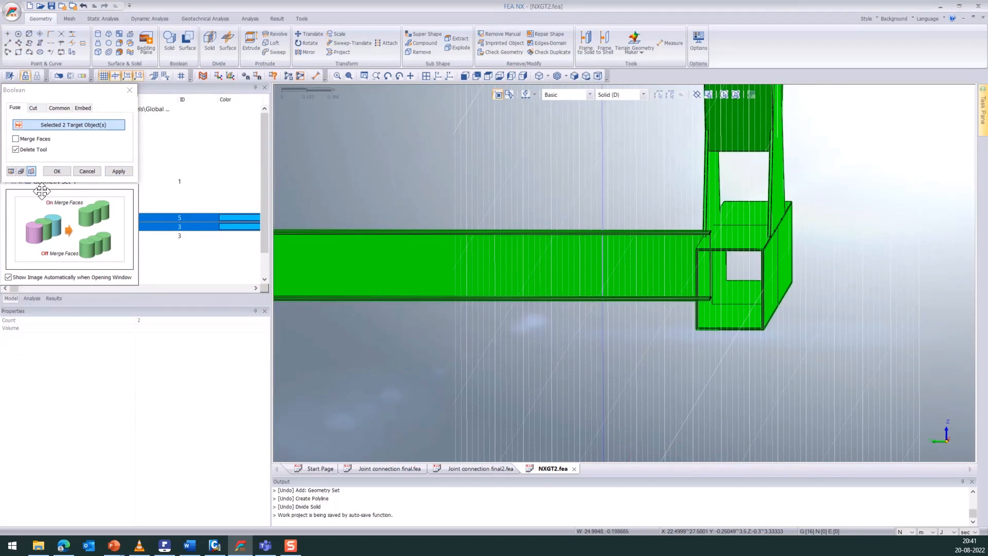
click(43, 139)
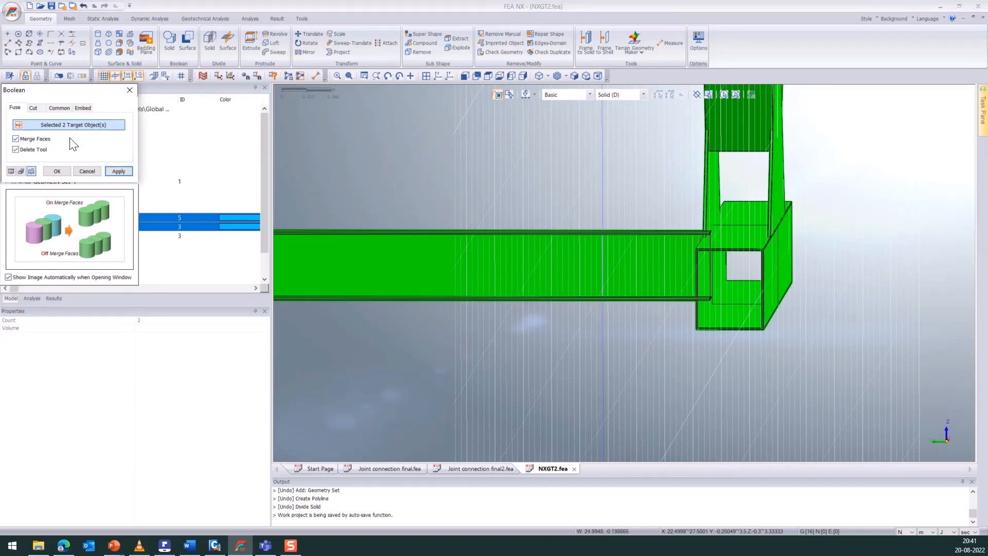
click(11, 172)
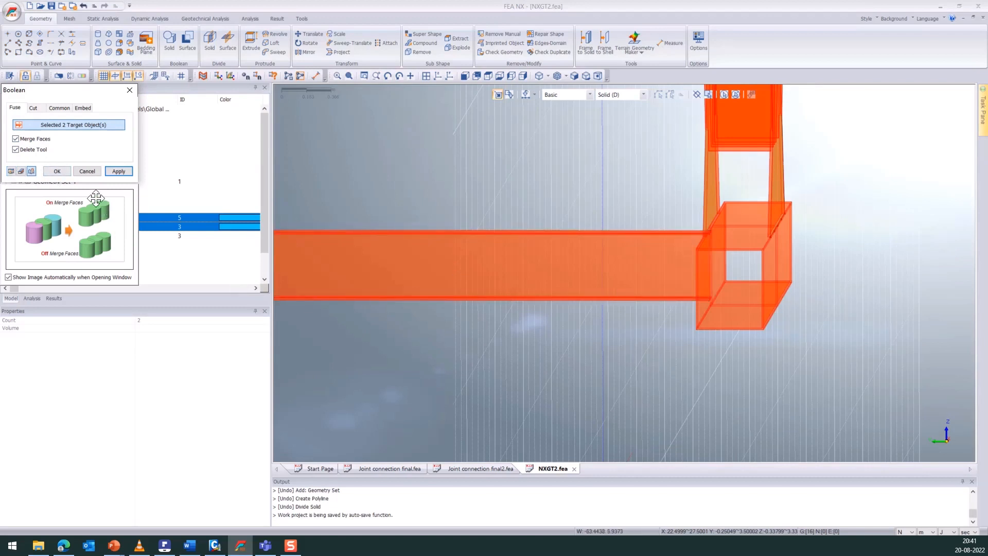
click(58, 172)
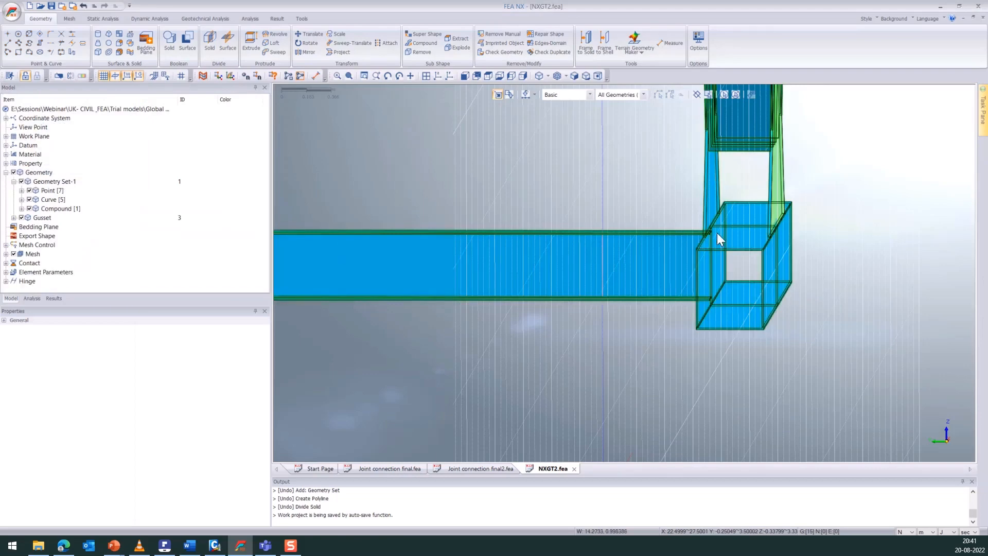
middle_drag(767, 348, 641, 369)
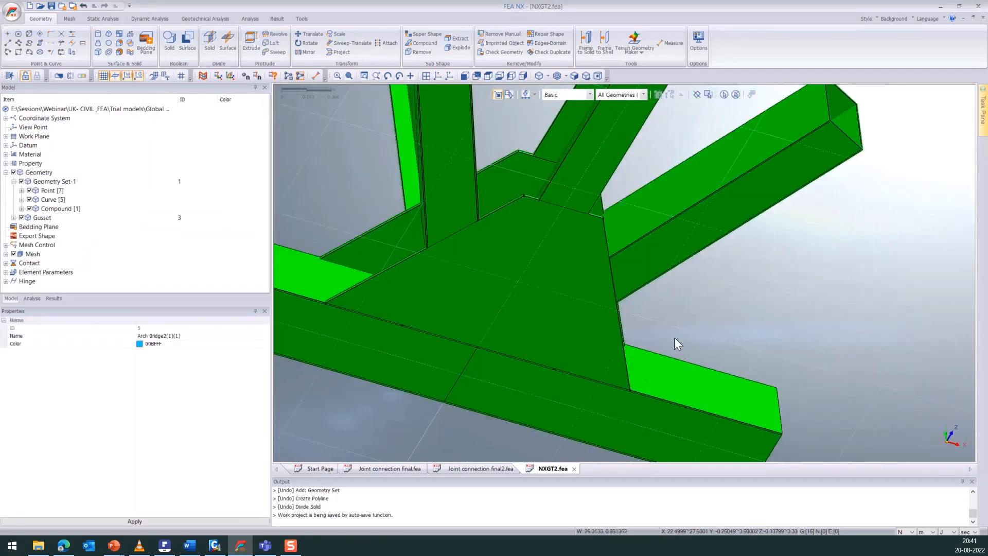
scroll(798, 257, down, 4)
middle_drag(774, 251, 713, 230)
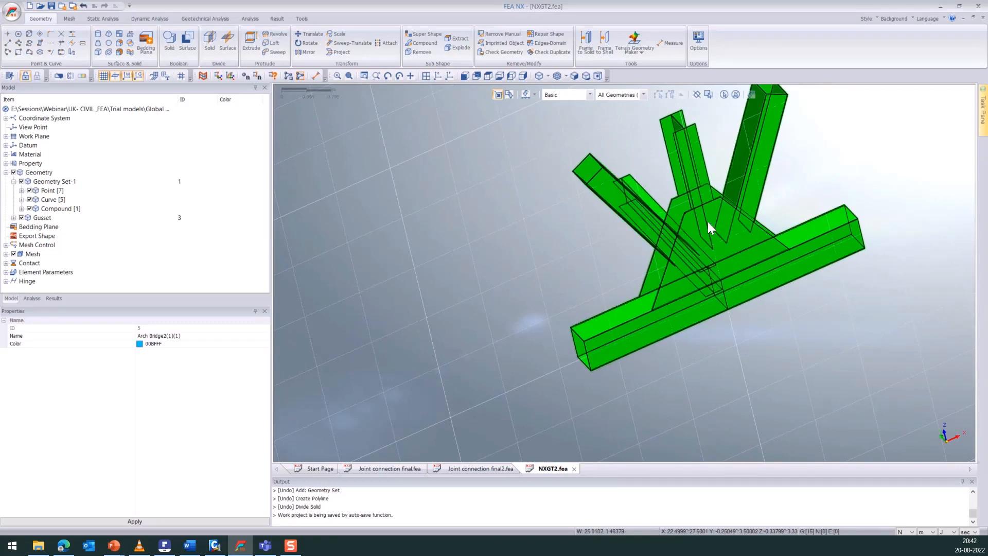
middle_drag(695, 307, 714, 309)
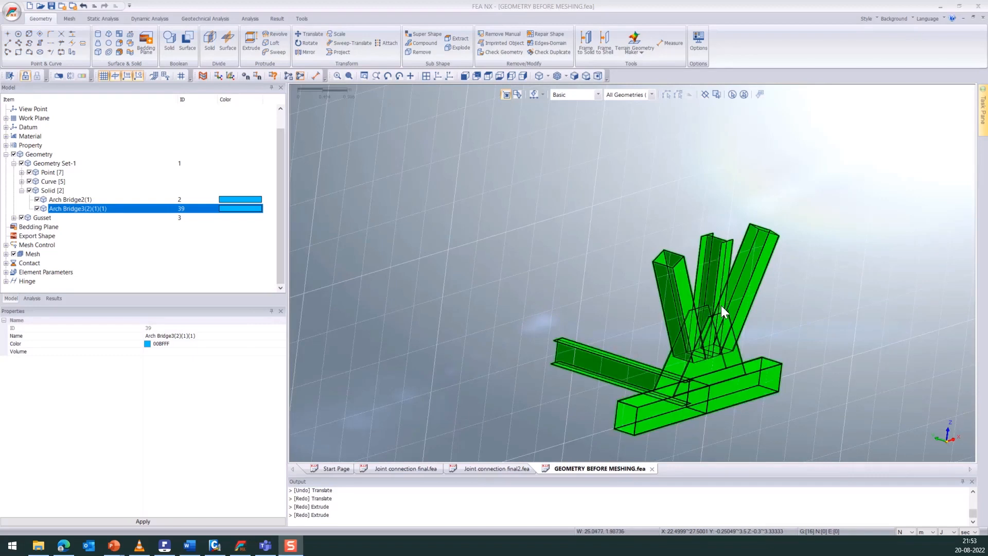
Start defining a new isotropic elastic material in the material manager.
click(74, 18)
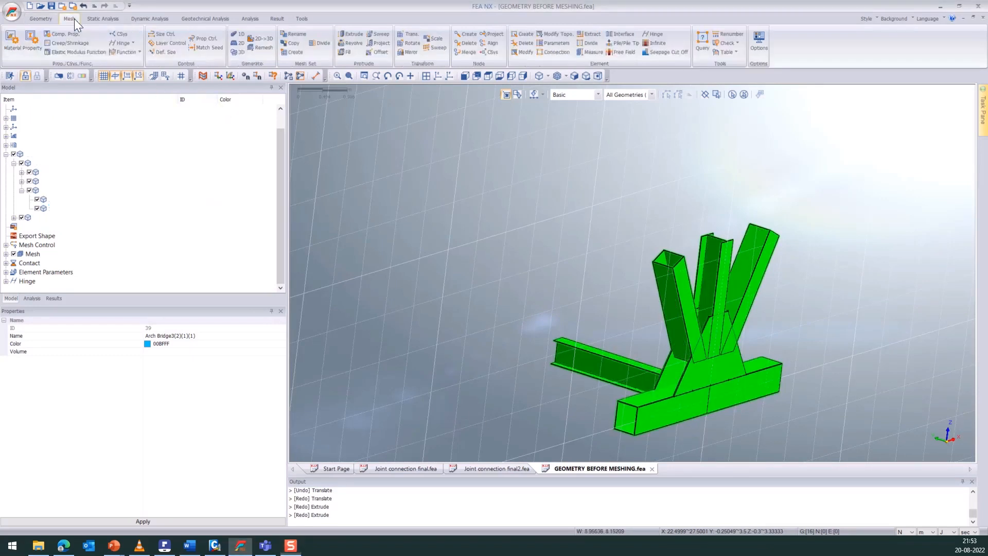
click(14, 41)
click(194, 108)
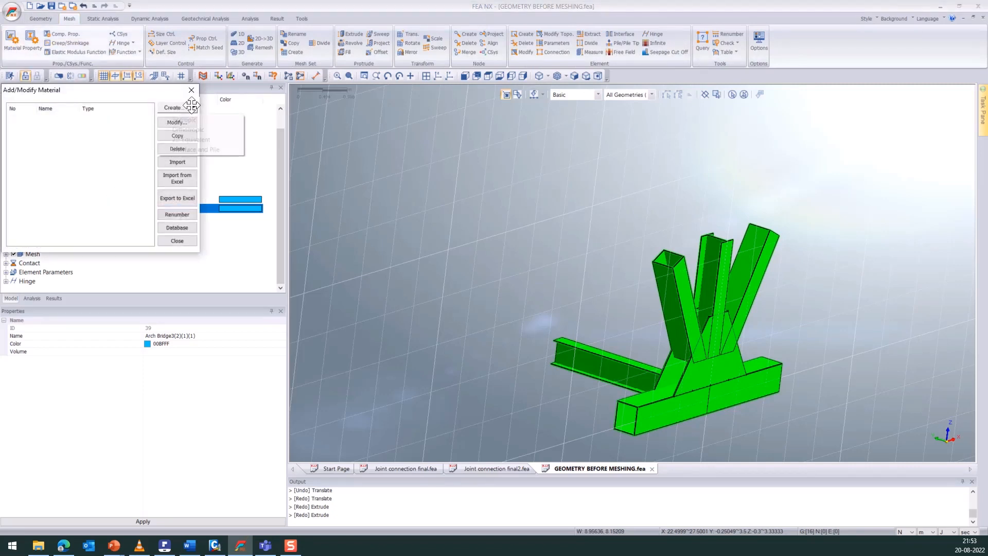
click(191, 120)
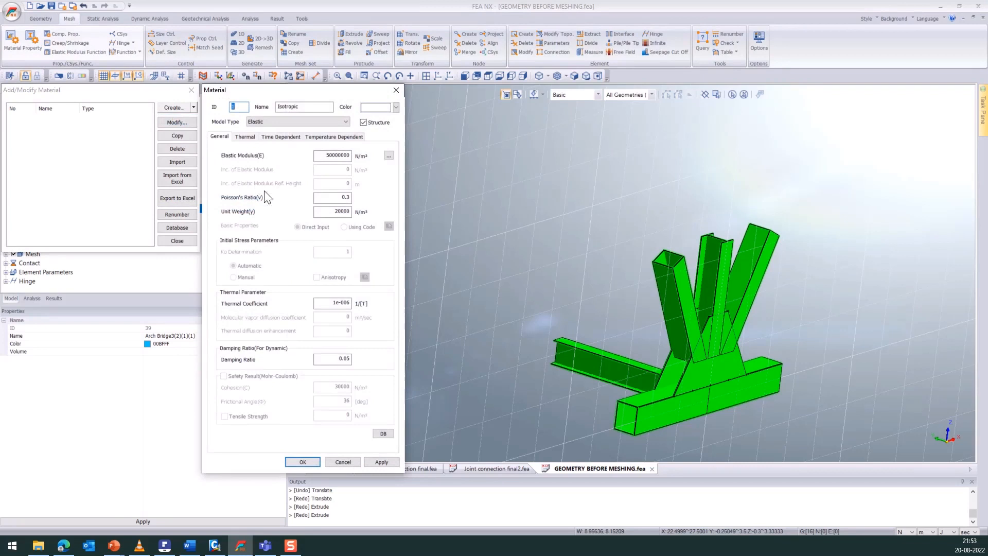
Load the isotropic material's properties from the database as Steel, standard EN05(S), grade S355, save it and close the material manager.
click(383, 433)
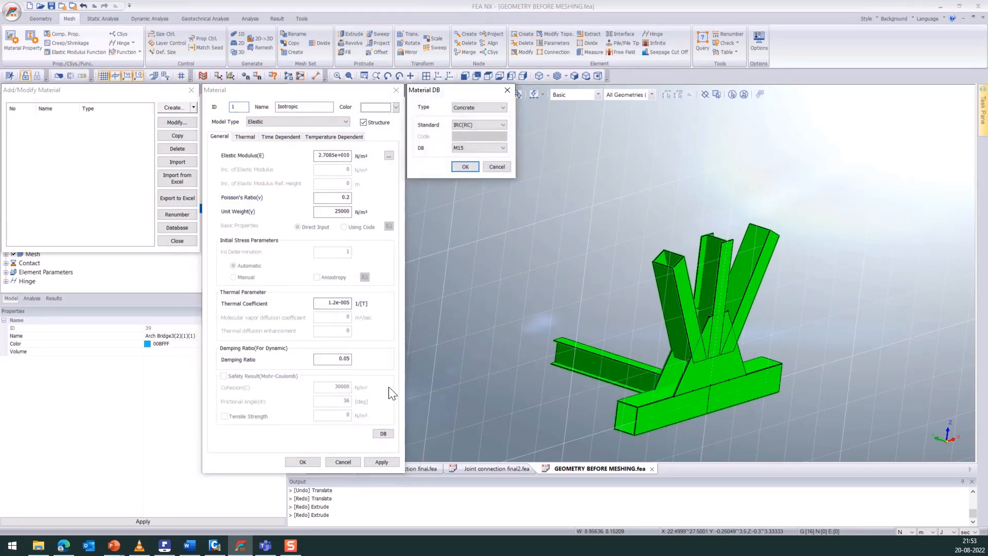
click(474, 109)
click(469, 123)
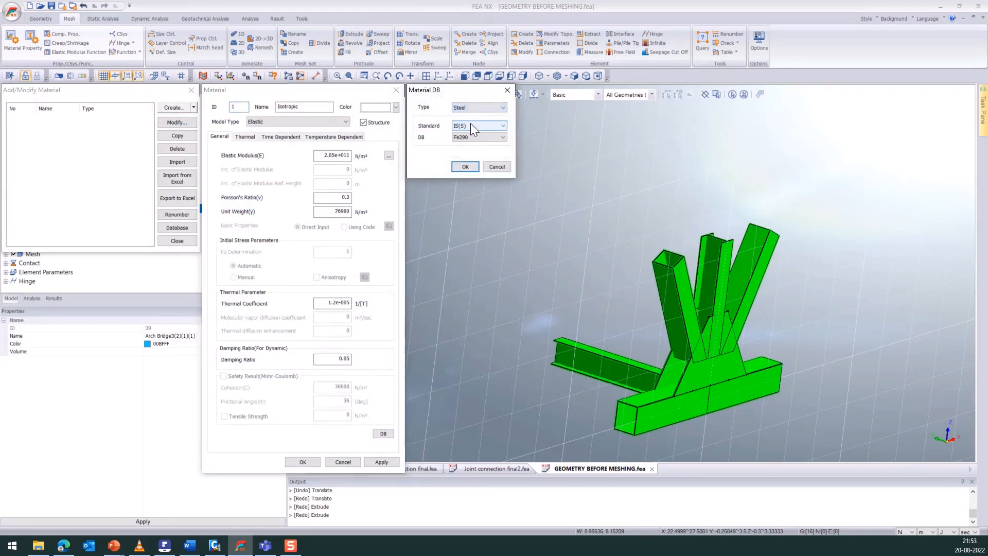
click(470, 125)
key(e)
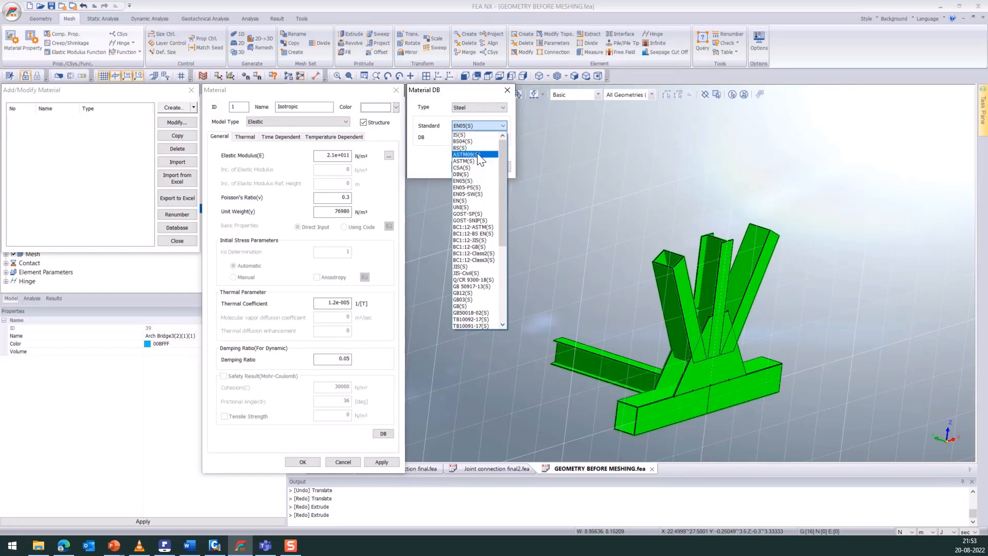
click(475, 181)
click(471, 135)
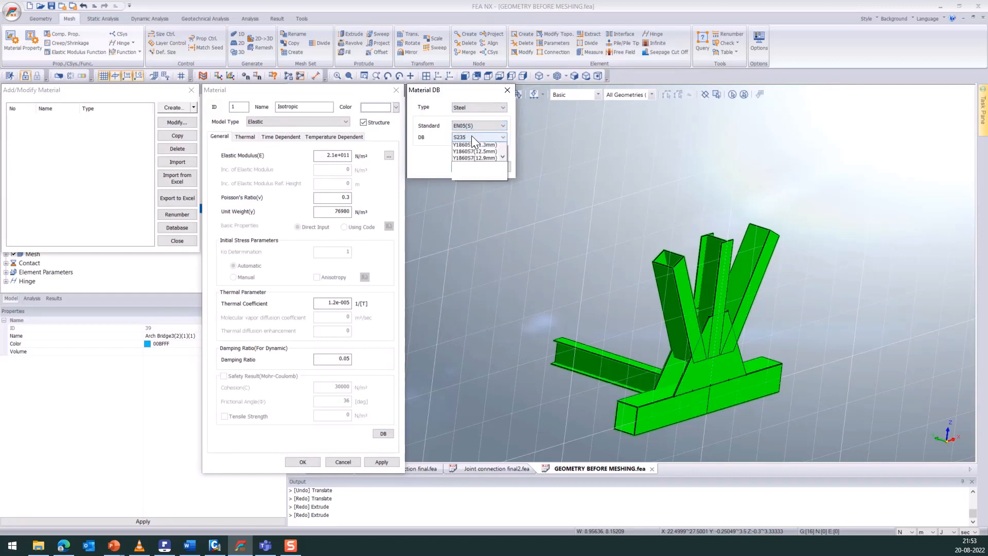
click(464, 159)
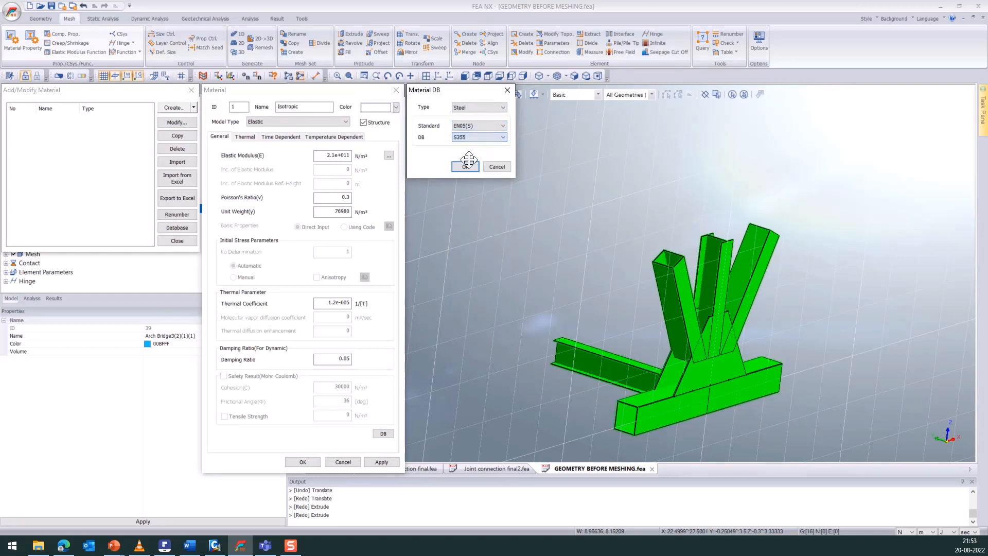
click(465, 167)
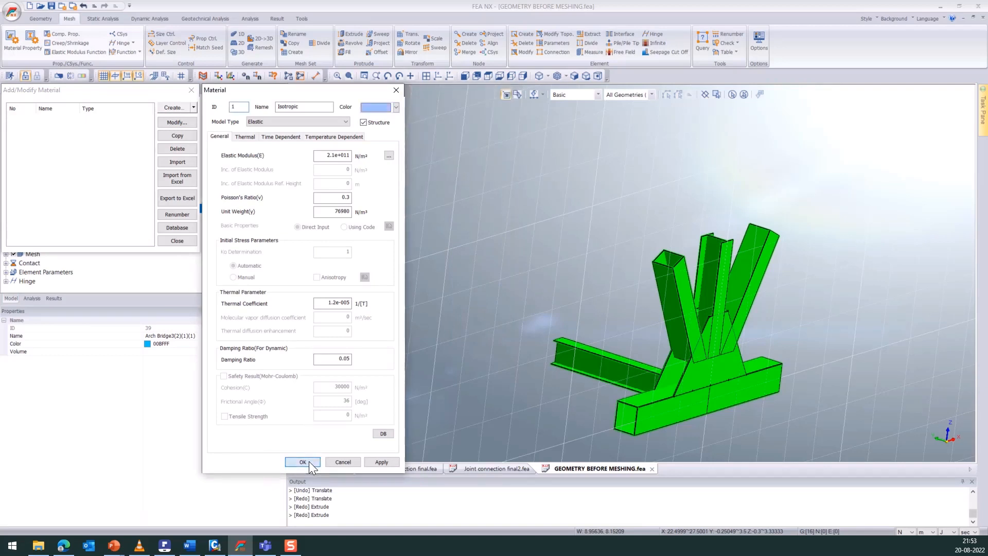
click(304, 462)
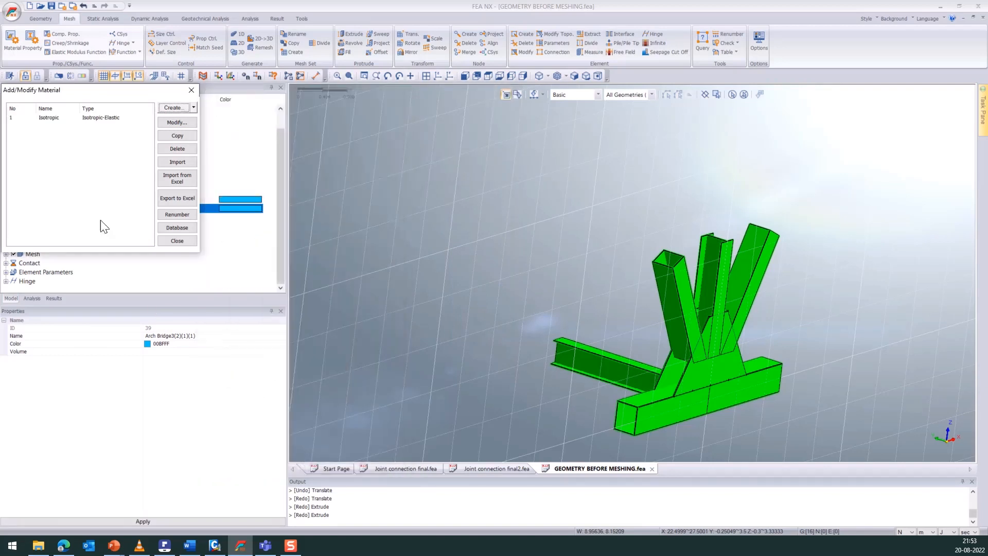
click(180, 241)
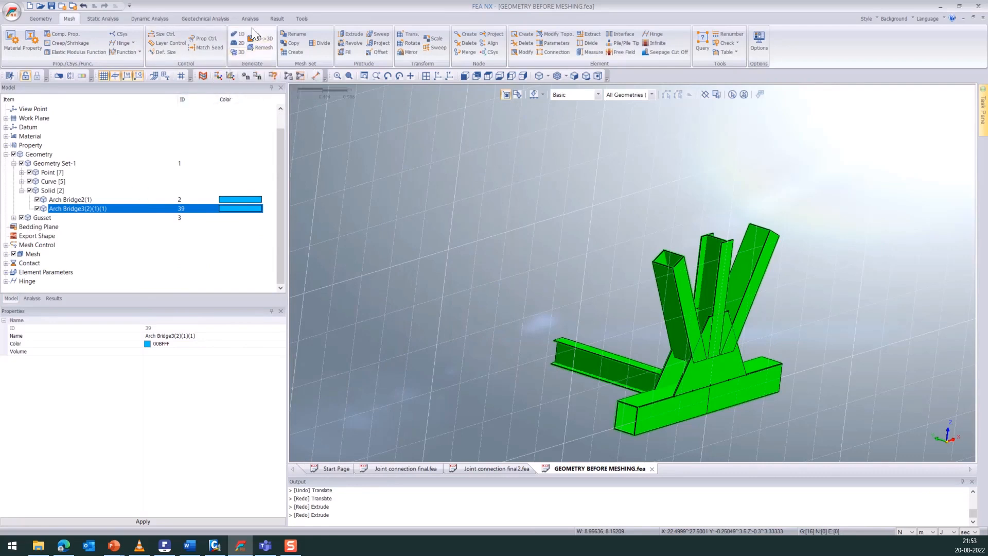
Set up an auto-solid mesh for the fused joint solid with element size 0.1 and the default tetra mesher.
click(238, 53)
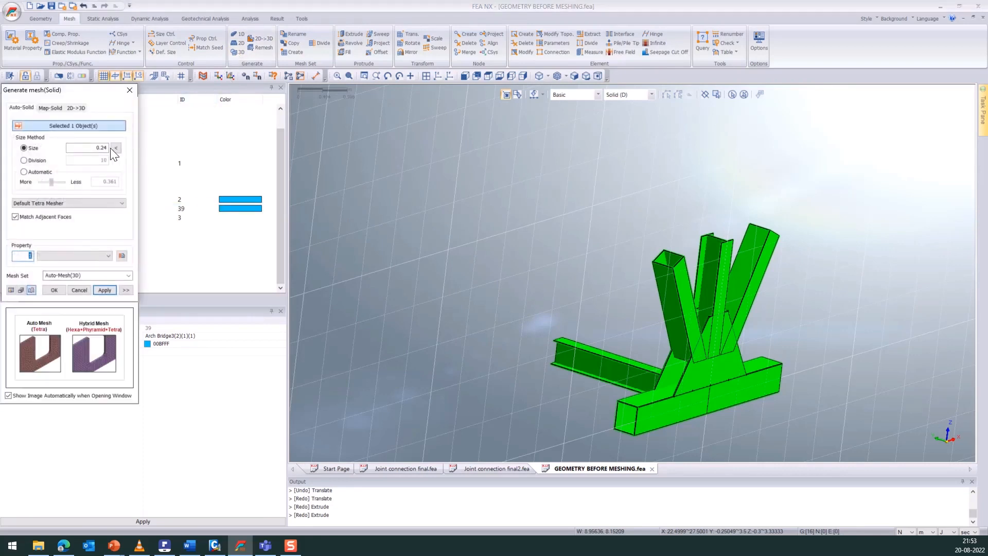
drag(88, 90, 200, 48)
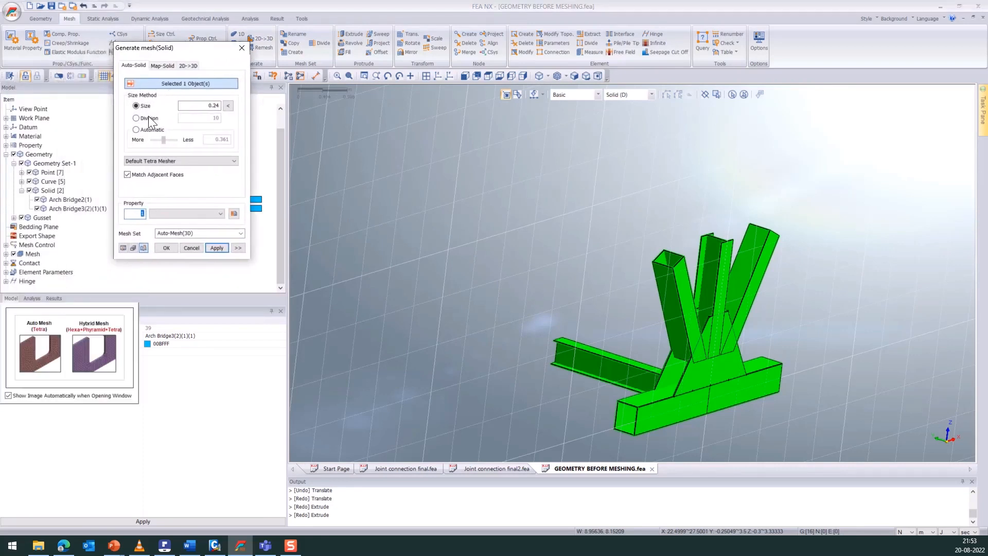
click(723, 279)
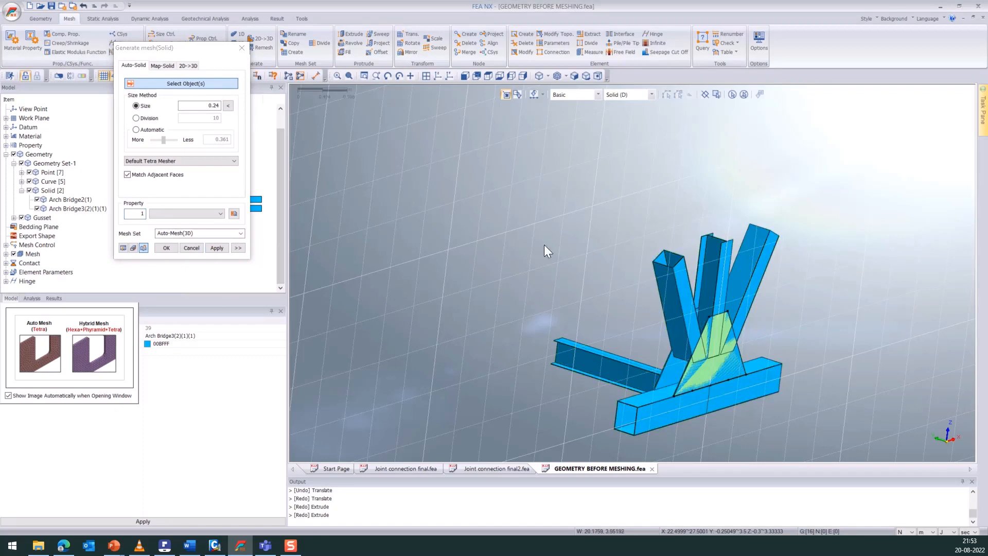
click(743, 251)
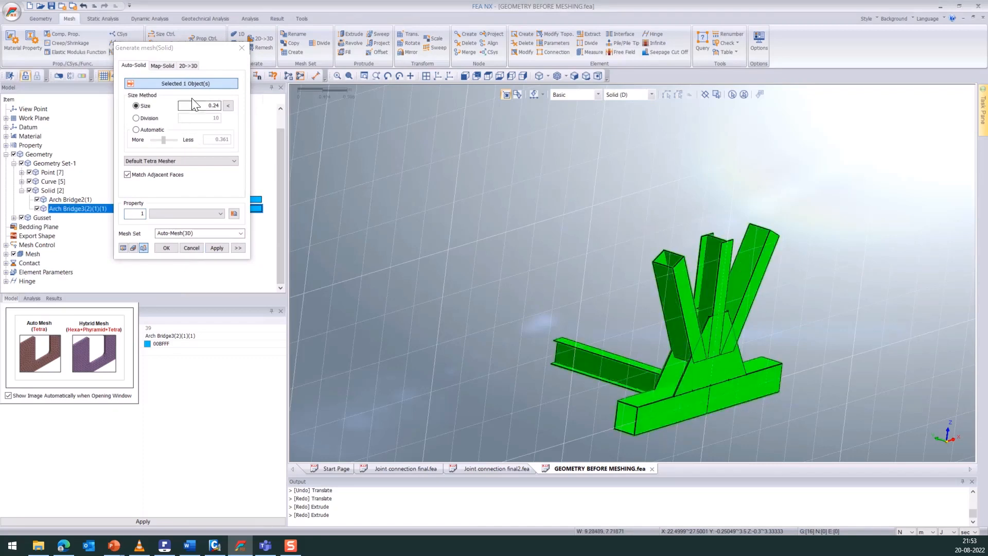
double_click(217, 105)
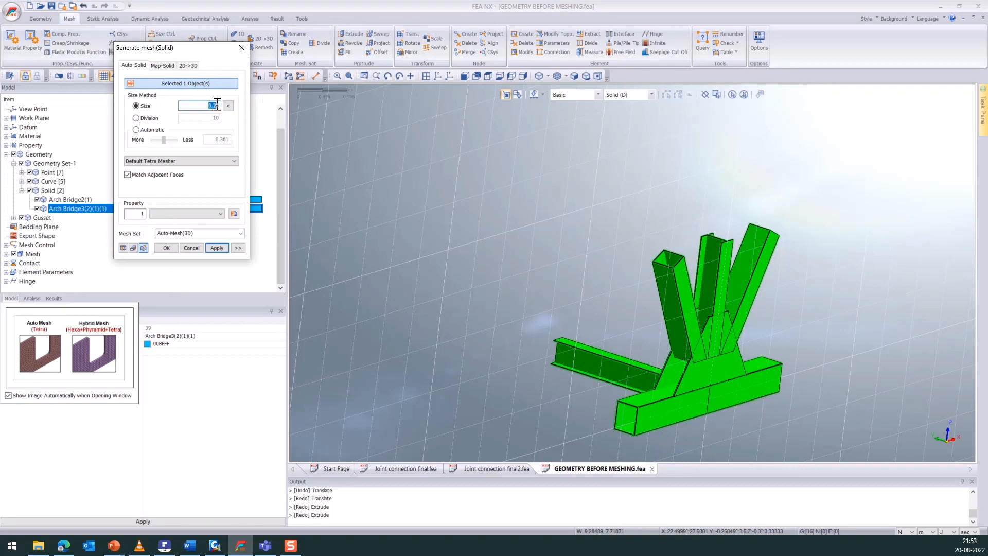
text(0)
click(228, 159)
click(228, 159)
Create a solid property named 3D Property with ID 1, using the Isotropic material, for the mesh.
click(205, 214)
click(205, 214)
click(234, 214)
drag(347, 58, 380, 71)
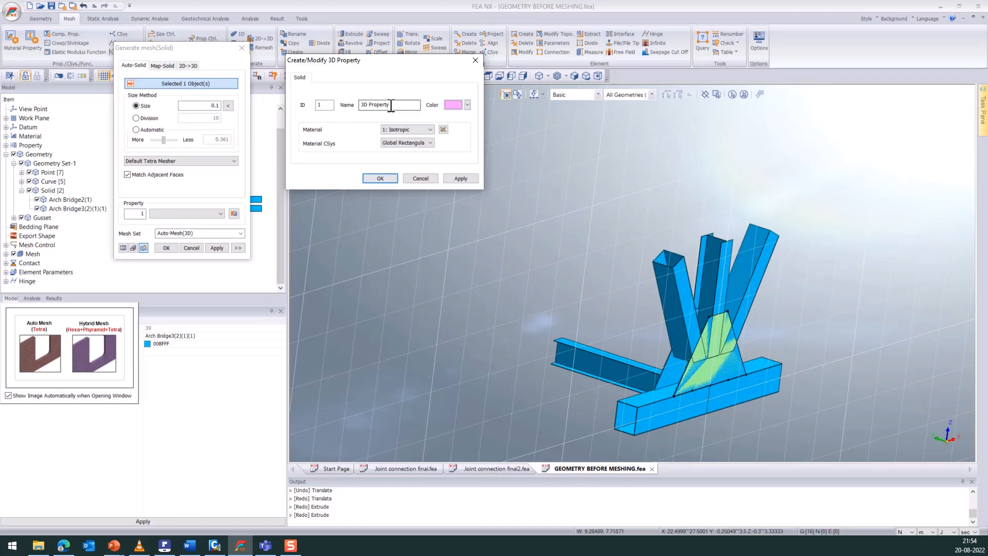
click(385, 178)
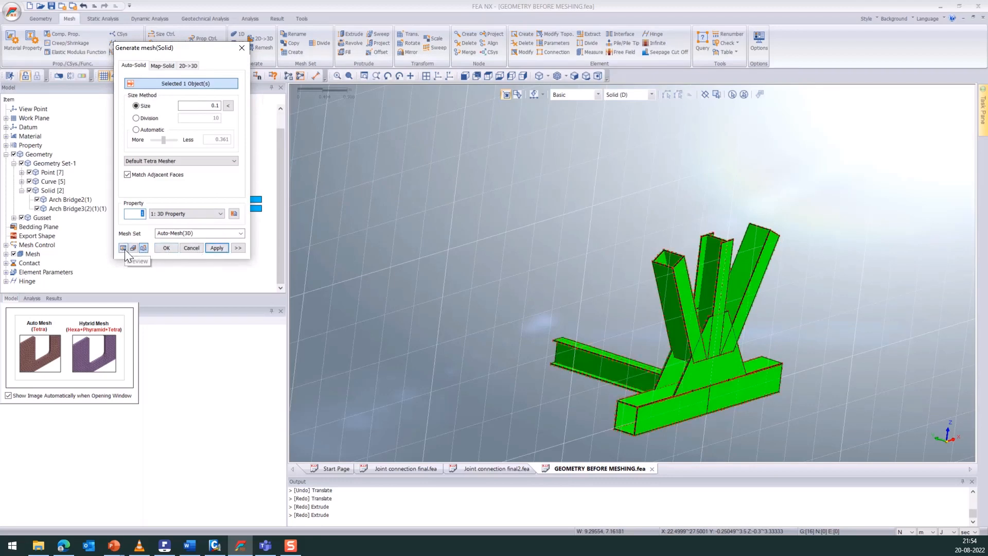
Check the mesh seeding preview on the joint's edges, then generate the Auto-Mesh(3D) mesh of the fused solid and inspect it.
scroll(801, 332, up, 5)
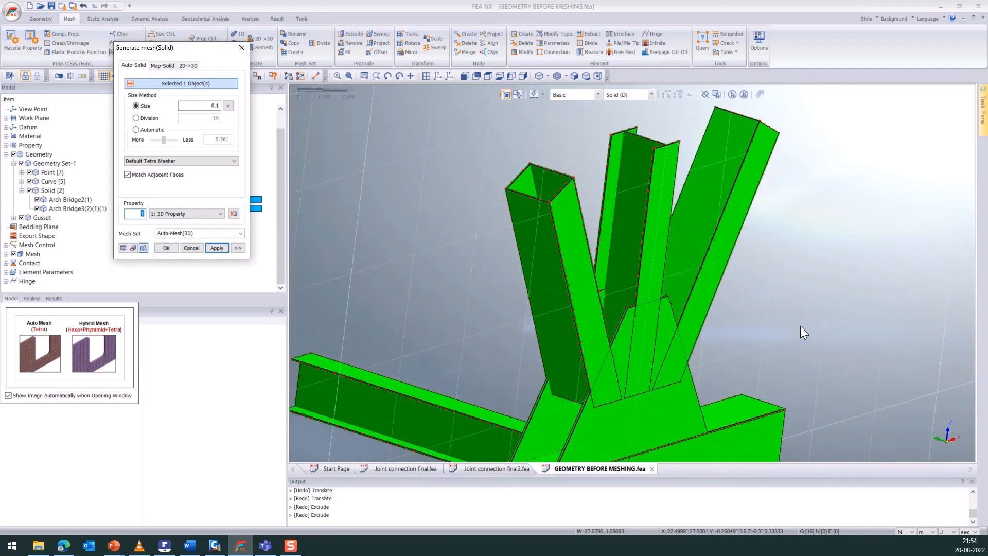
scroll(721, 210, down, 4)
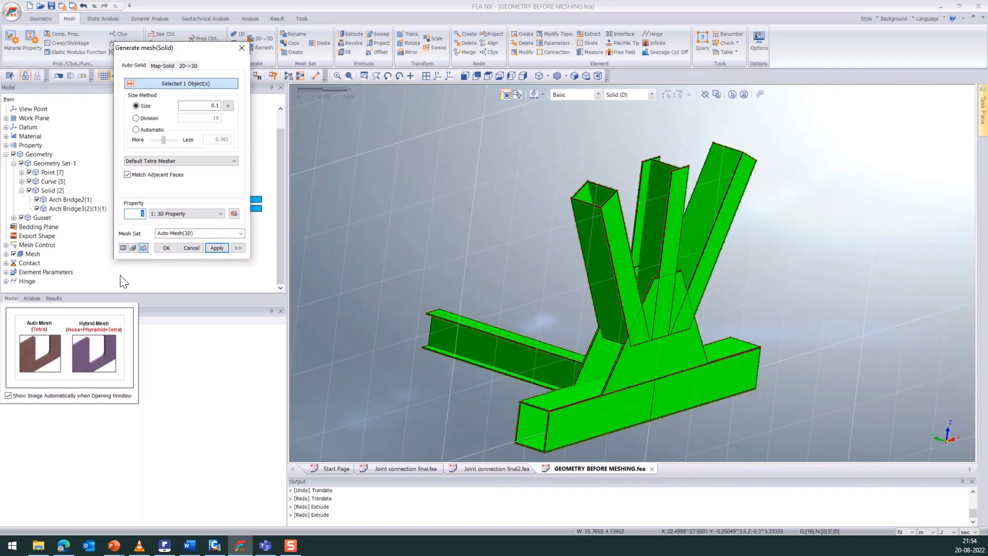
click(164, 247)
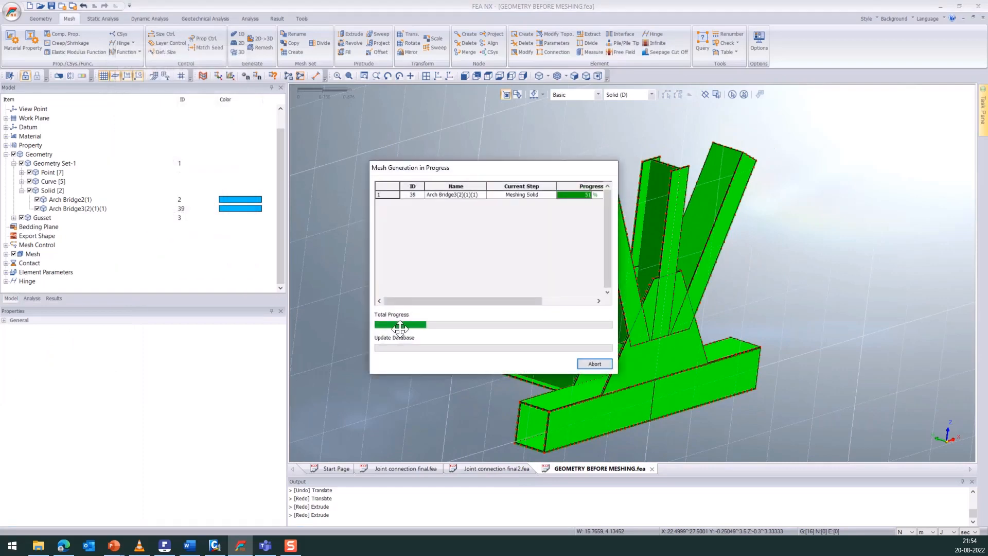
mouse_move(501, 277)
middle_down()
mouse_move(575, 291)
mouse_move(471, 273)
mouse_move(496, 283)
mouse_move(509, 274)
middle_up()
scroll(568, 248, up, 4)
scroll(559, 252, down, 3)
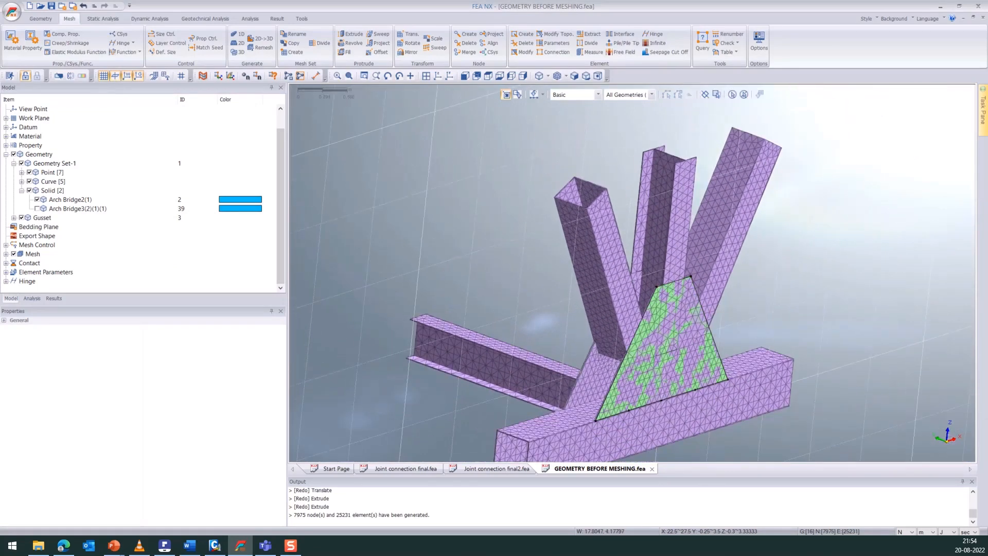
Draw a 3D line diagonally between opposite corners of the open end of the inclined box member nearest the cross beam.
scroll(477, 294, down, 1)
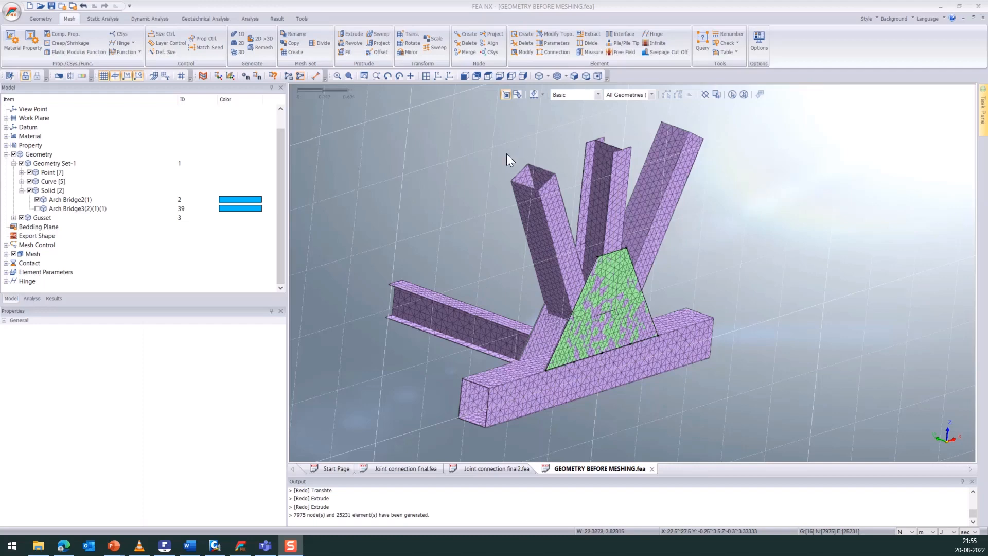
scroll(498, 156, up, 5)
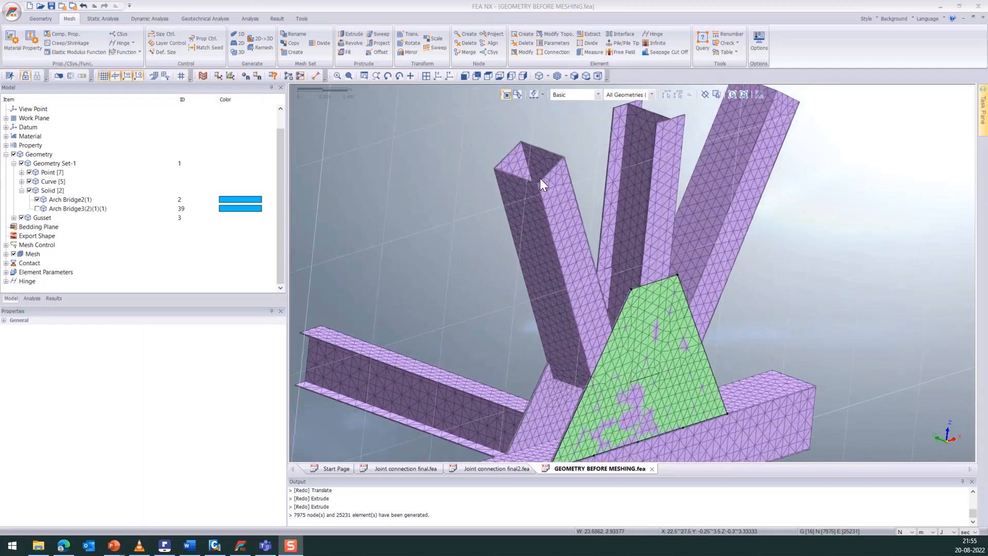
click(30, 18)
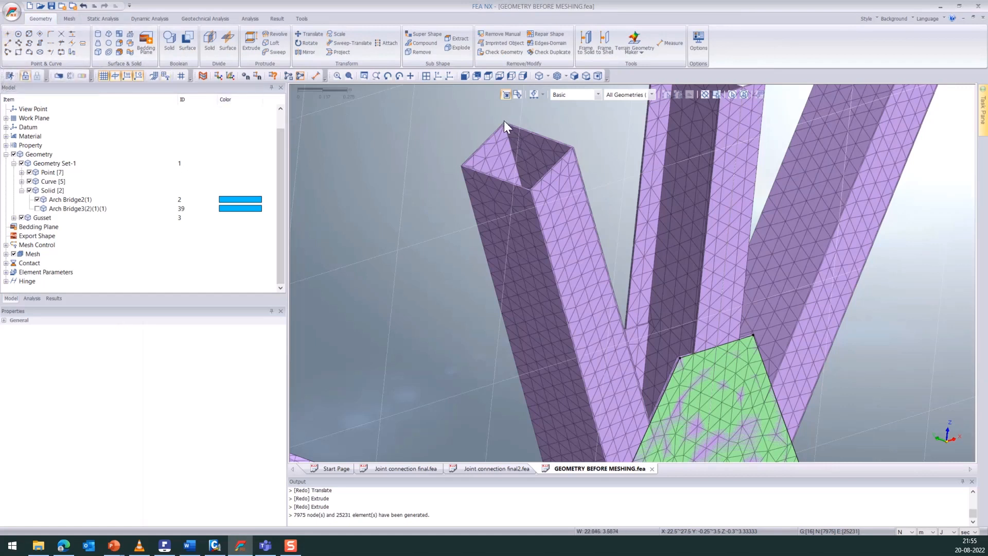
click(8, 42)
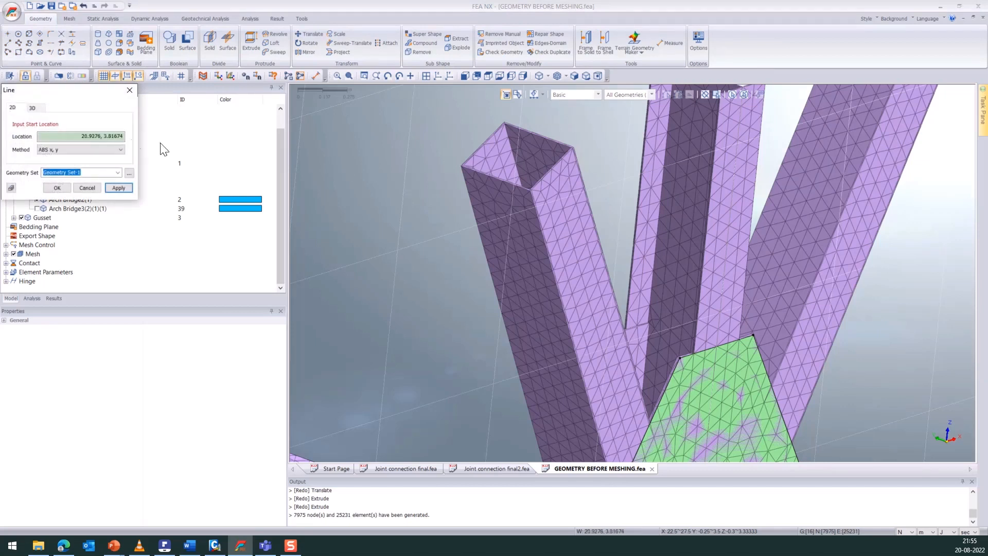
click(32, 109)
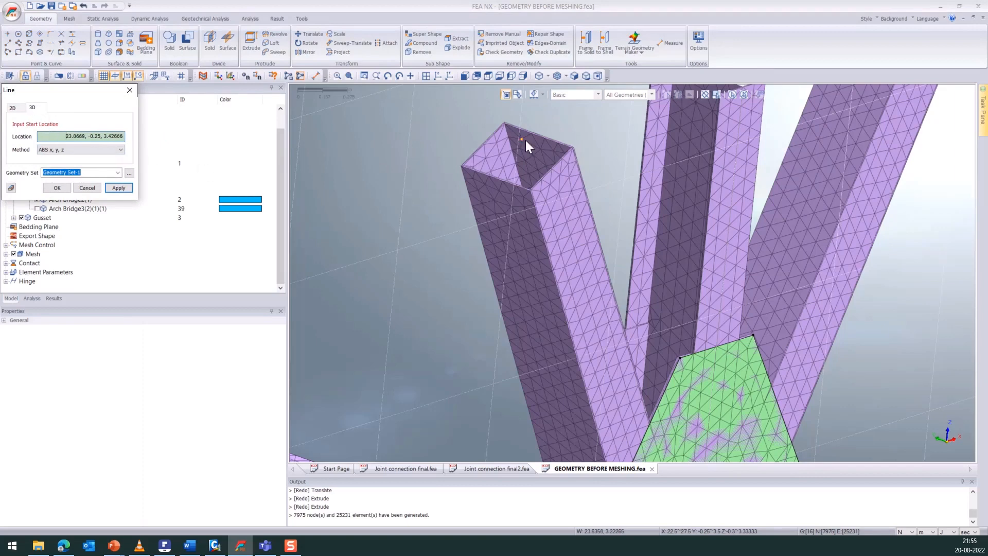
scroll(505, 117, up, 2)
scroll(504, 117, up, 1)
click(495, 113)
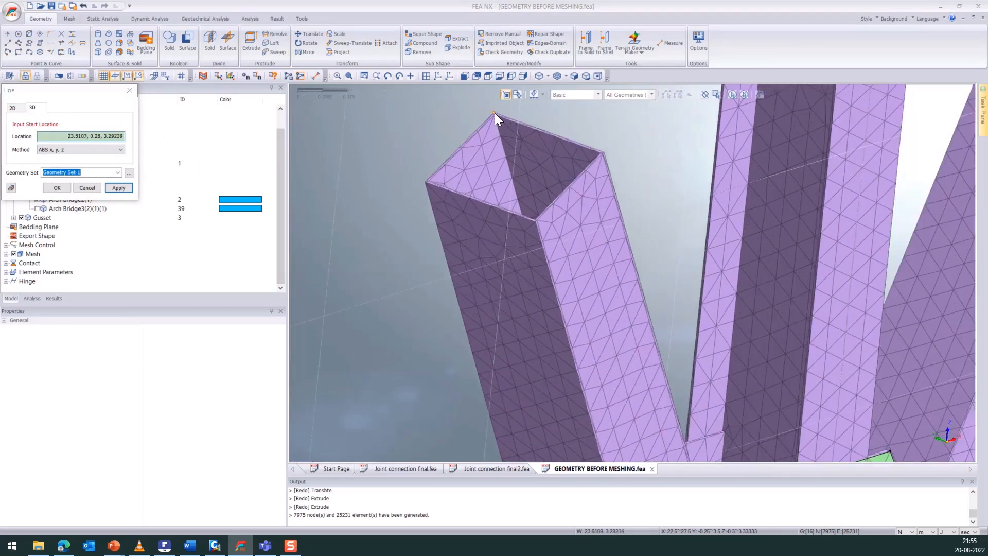
click(535, 224)
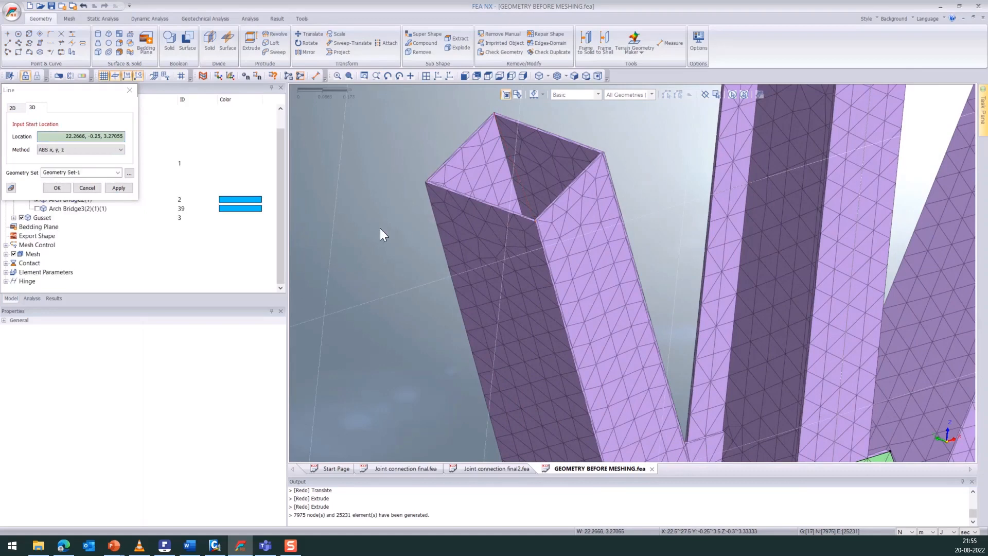
Draw a 3D line along the web at the upper end of the vertical I-section member, from flange to flange.
scroll(405, 228, down, 3)
scroll(404, 229, down, 1)
ctrl+middle_drag(644, 198, 611, 214)
scroll(506, 204, up, 4)
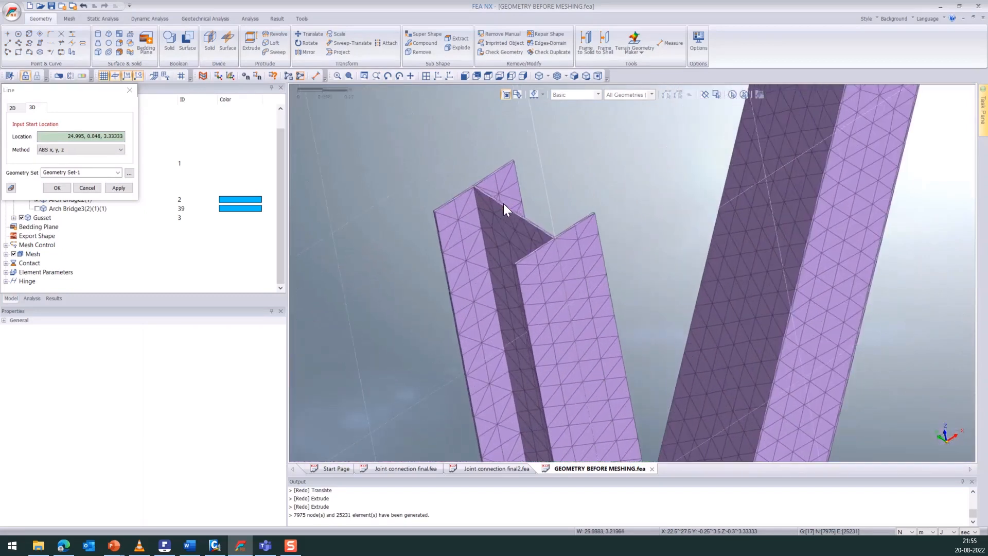
scroll(504, 203, up, 4)
click(426, 153)
click(616, 276)
Draw a 3D diagonal line between opposite corners of the open end of the other inclined box member.
scroll(617, 278, down, 5)
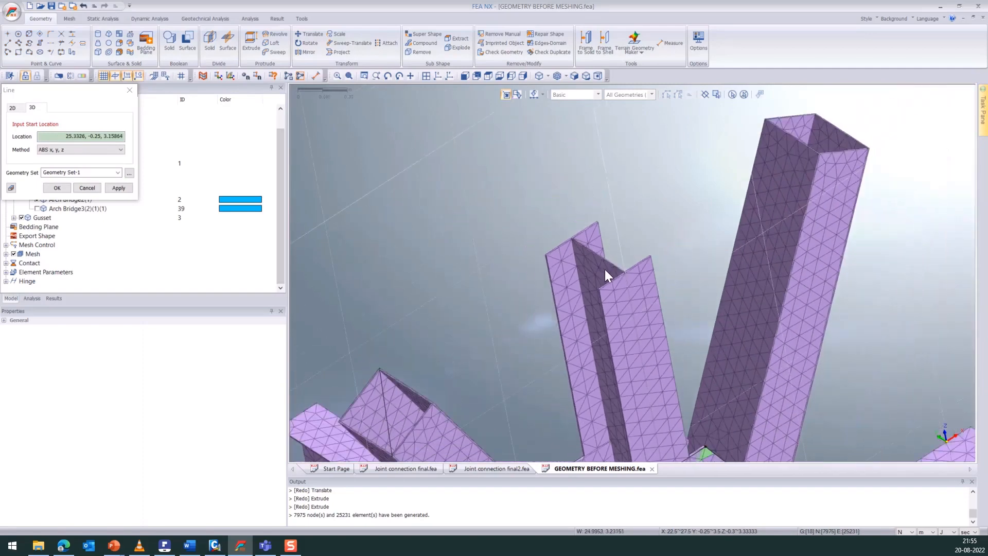
middle_drag(788, 185, 752, 207)
scroll(599, 412, up, 2)
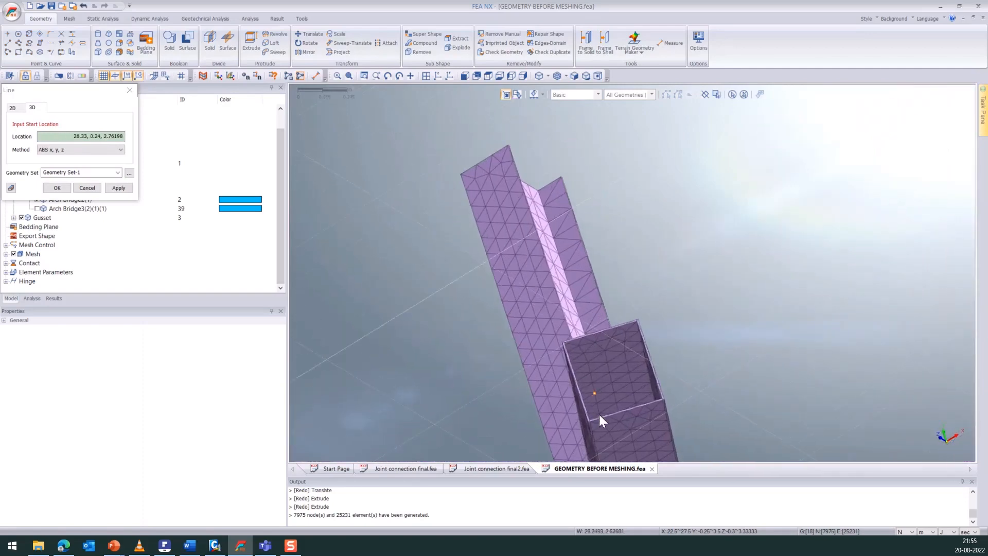
scroll(597, 424, up, 2)
scroll(583, 433, up, 3)
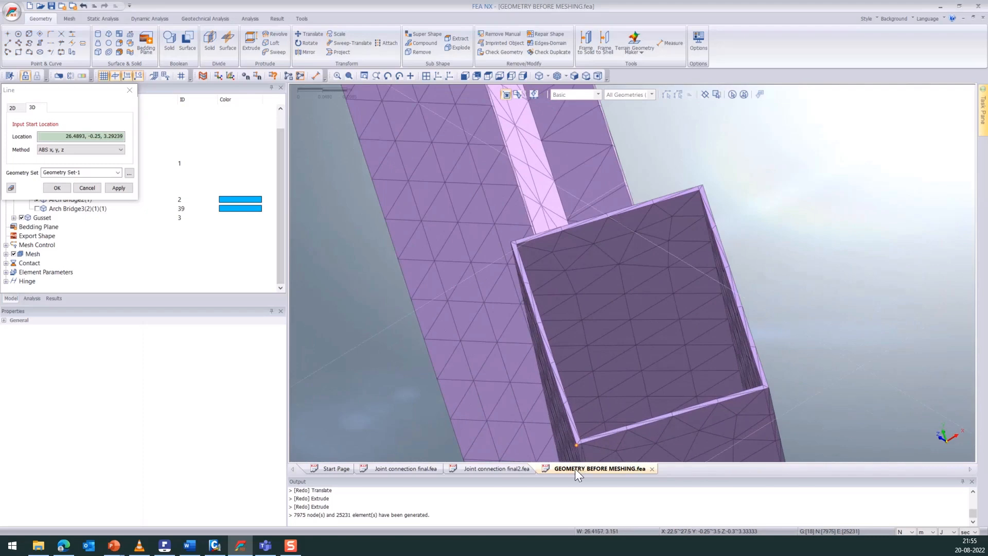
click(577, 445)
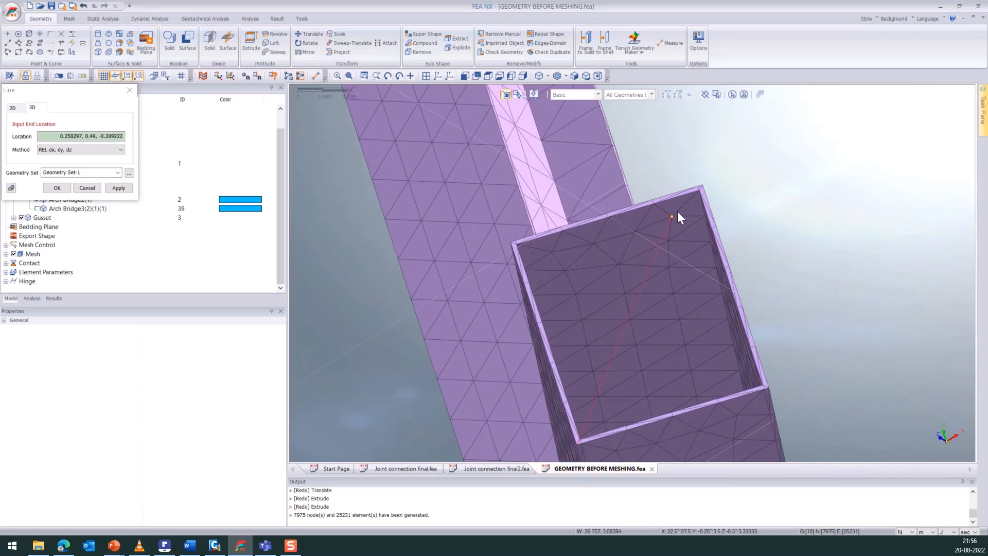
click(701, 185)
Draw a 3D diagonal line between opposite corners of the bottom chord's far open end.
scroll(687, 264, down, 3)
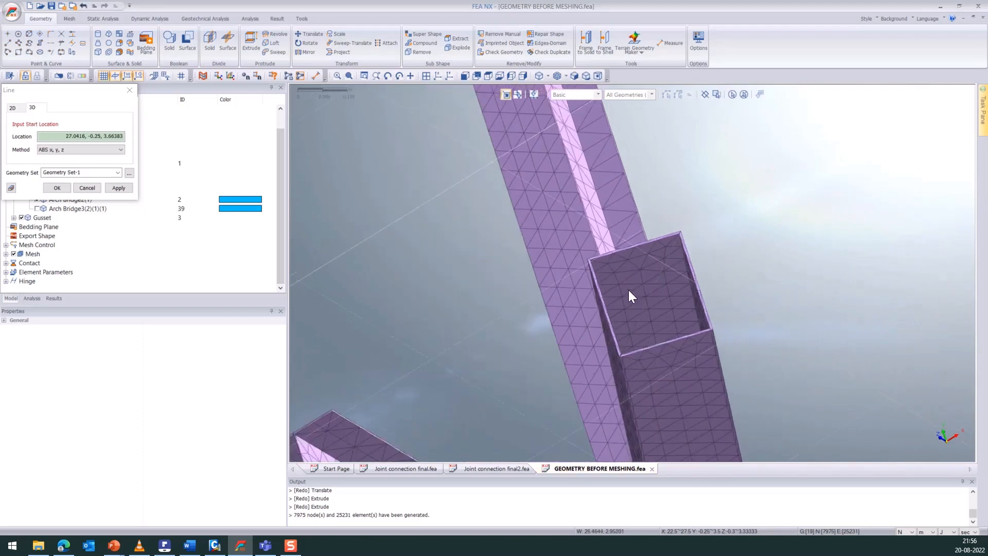
scroll(613, 303, down, 5)
middle_drag(737, 392, 513, 374)
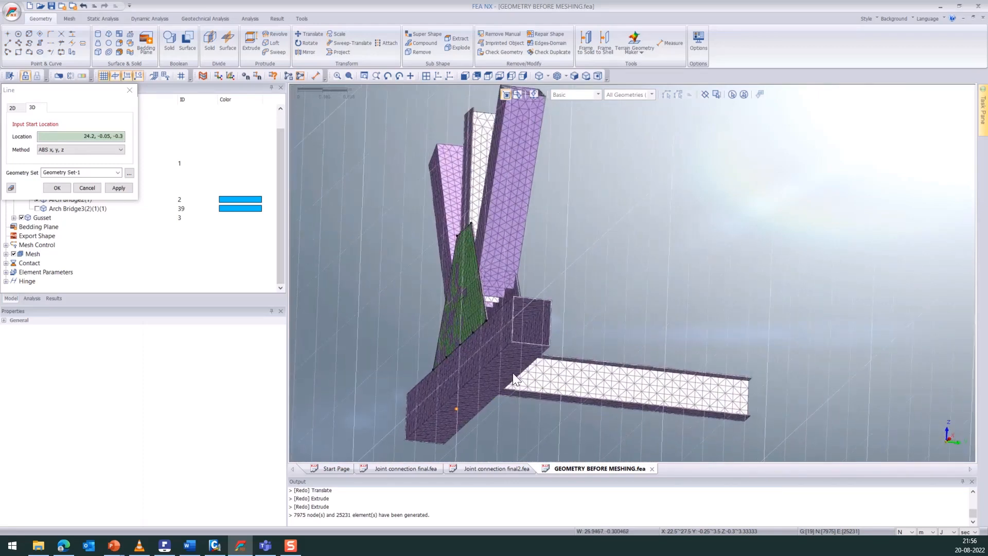
scroll(531, 341, up, 10)
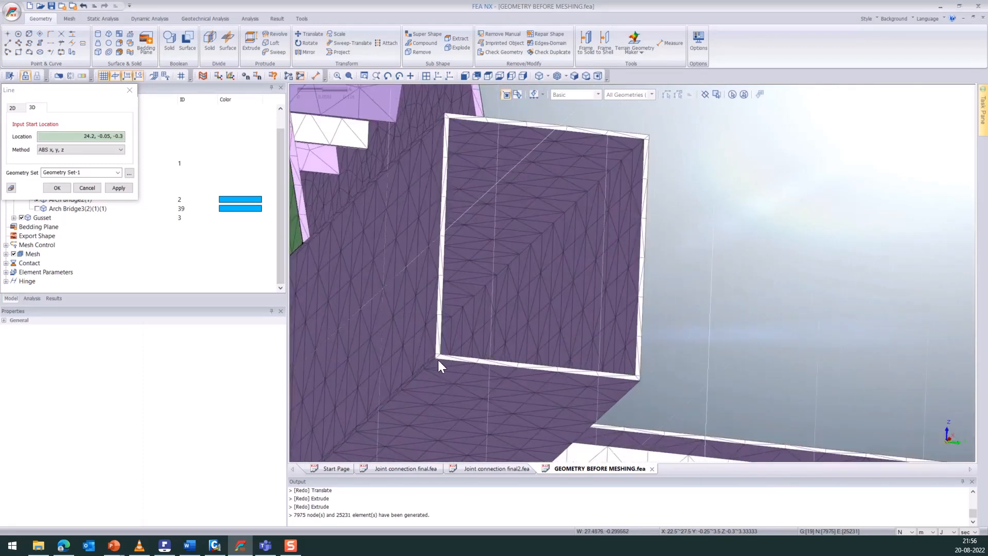
click(436, 359)
click(651, 135)
Draw a 3D diagonal line between opposite corners of the bottom chord's other open end.
scroll(738, 211, down, 12)
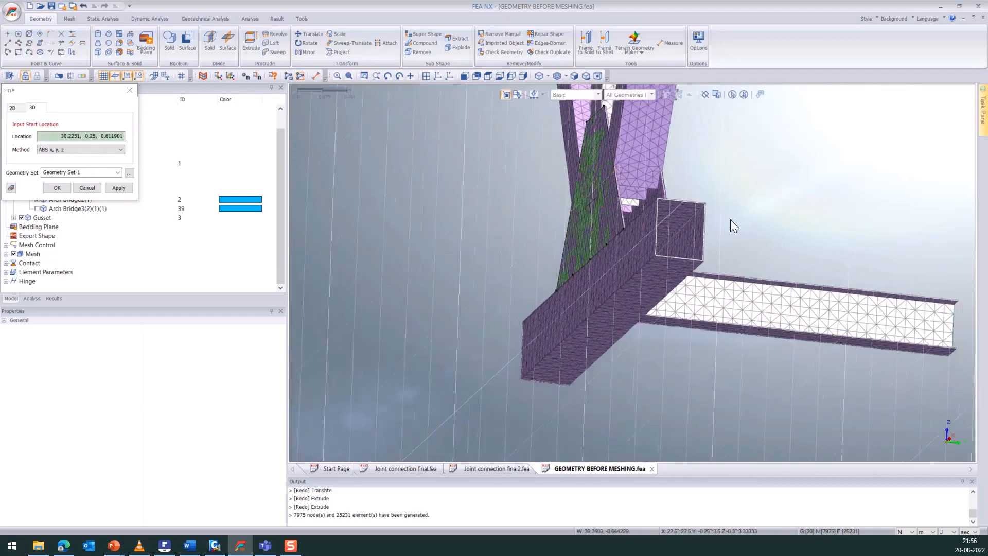
middle_drag(641, 265, 842, 277)
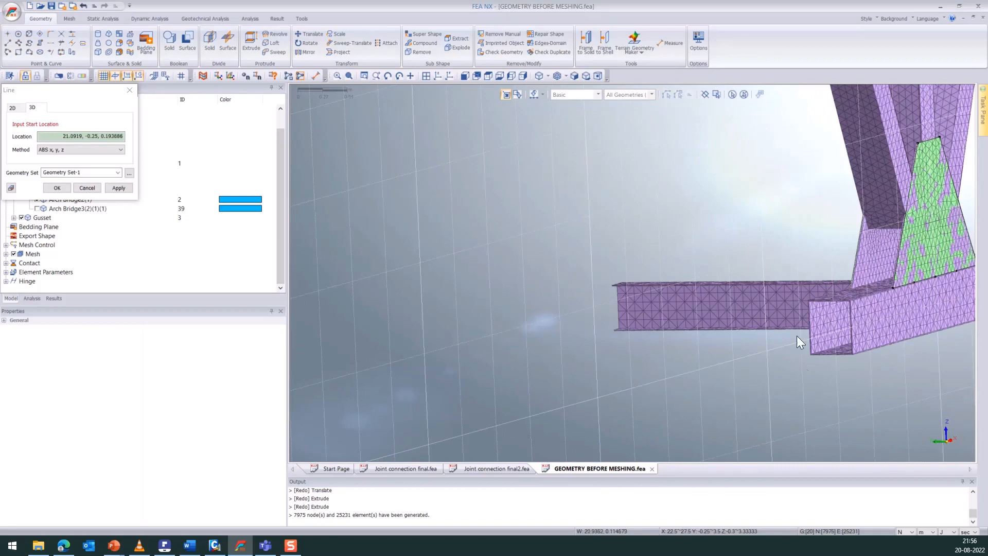
scroll(844, 362, up, 3)
scroll(884, 361, up, 8)
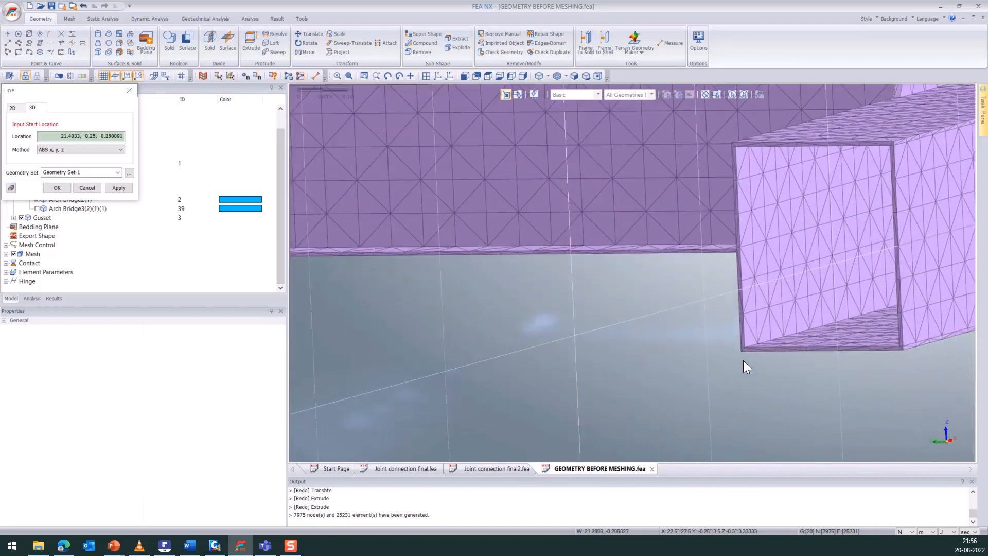
click(741, 353)
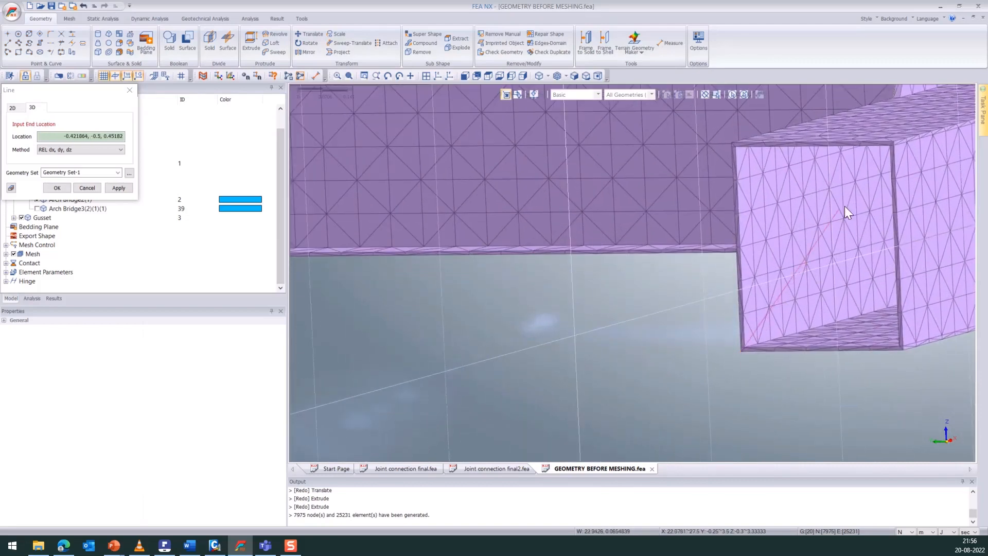
click(894, 143)
Draw short 3D lines across the web thickness at the lower and upper flanges on the cross beam's free end.
scroll(662, 238, down, 5)
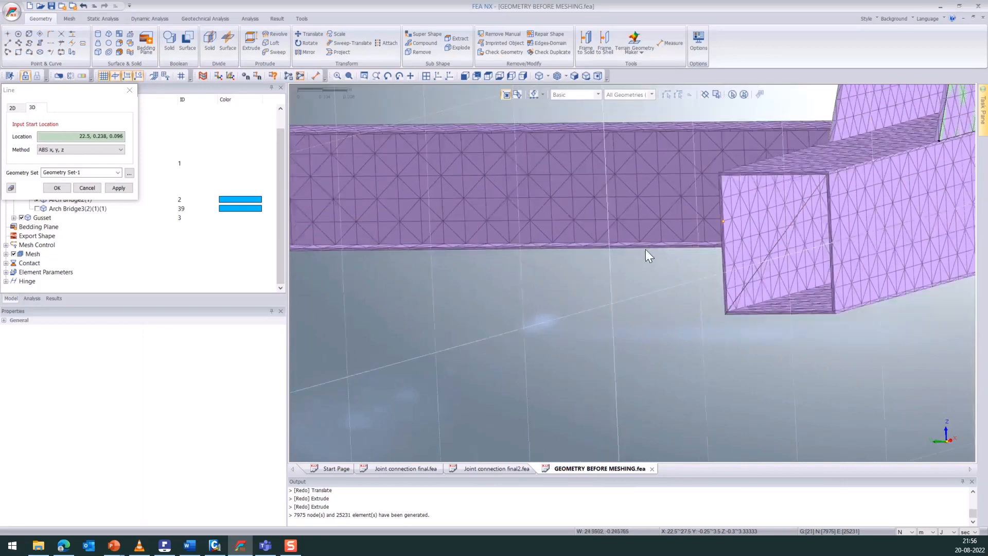
middle_drag(559, 273, 527, 293)
scroll(511, 267, up, 6)
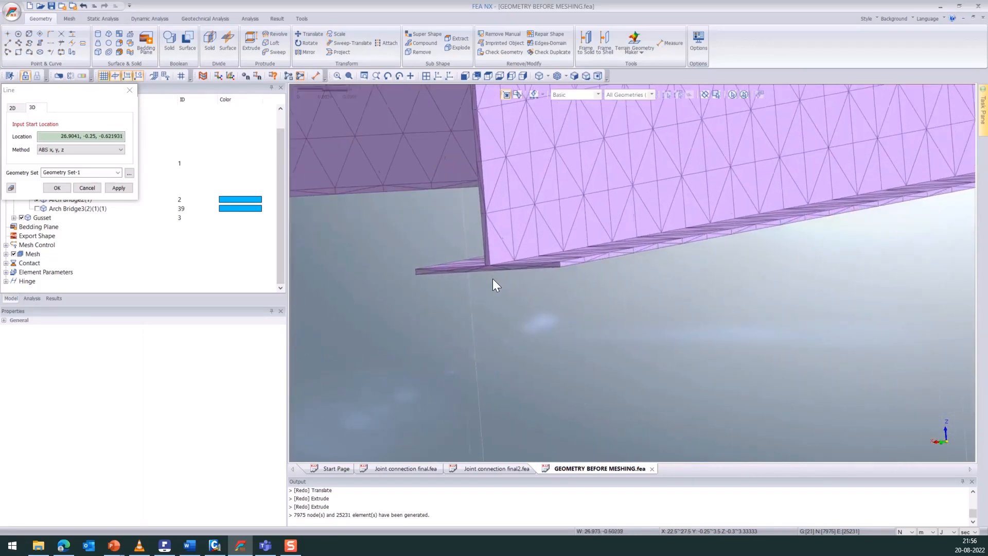
scroll(470, 273, up, 3)
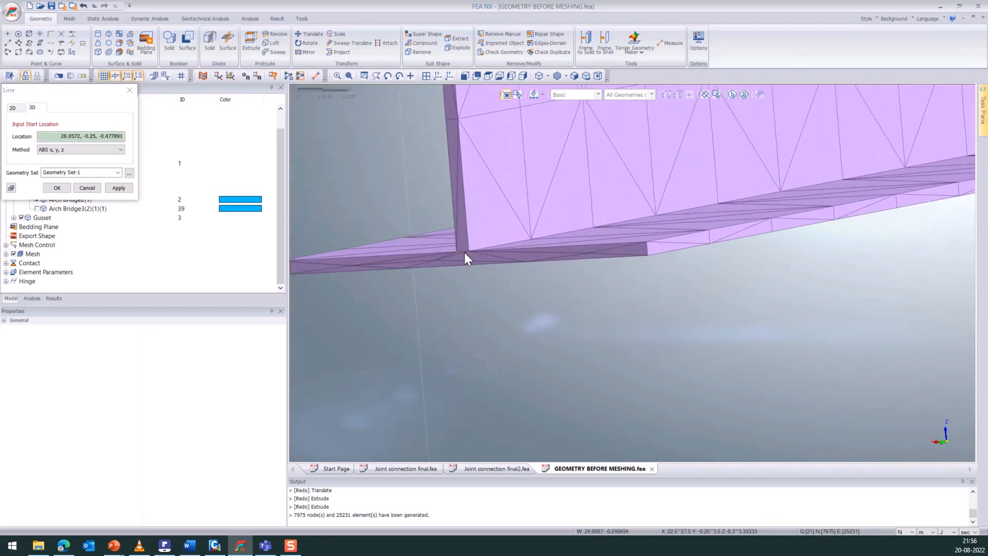
scroll(484, 274, up, 3)
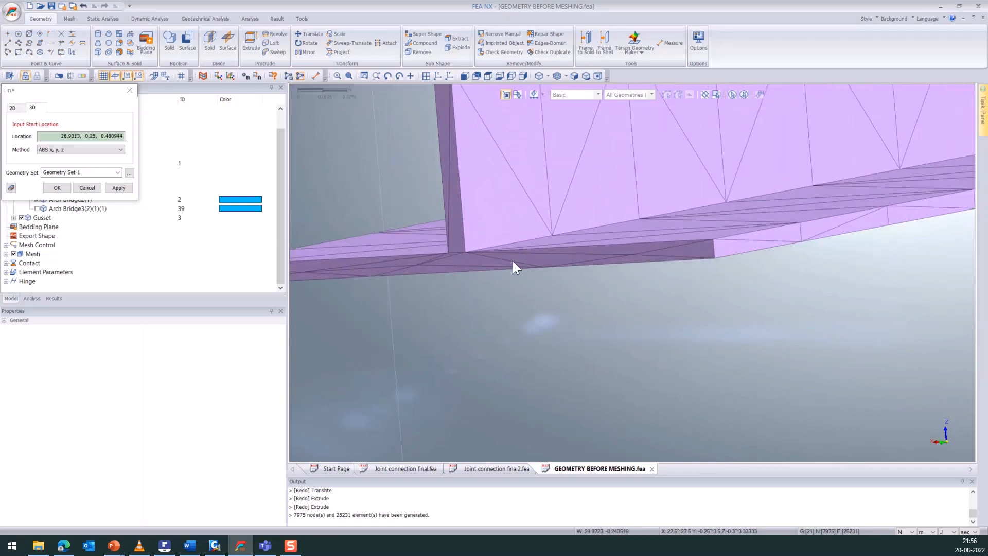
scroll(504, 289, down, 4)
scroll(503, 280, down, 2)
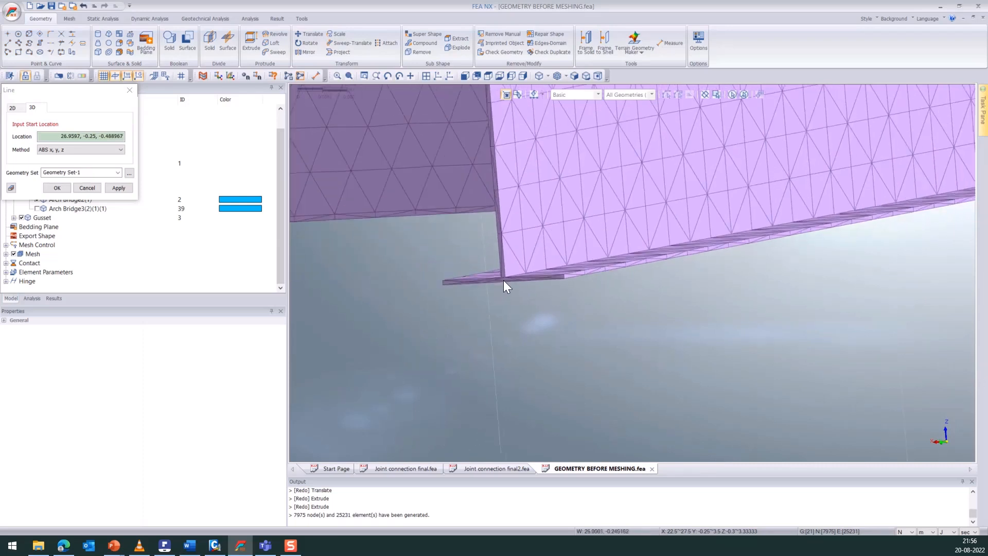
scroll(523, 112, up, 1)
scroll(502, 130, up, 1)
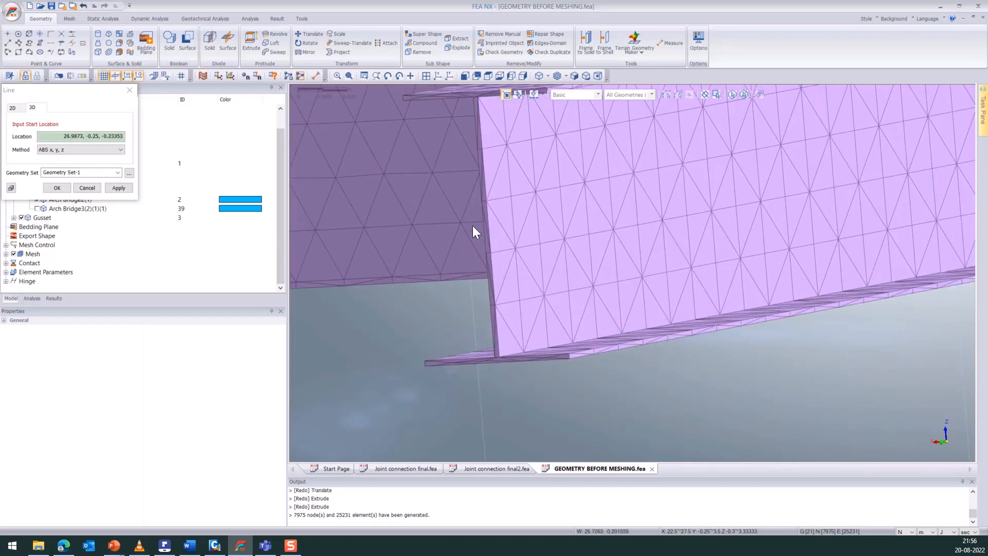
scroll(486, 225, up, 2)
scroll(486, 225, down, 3)
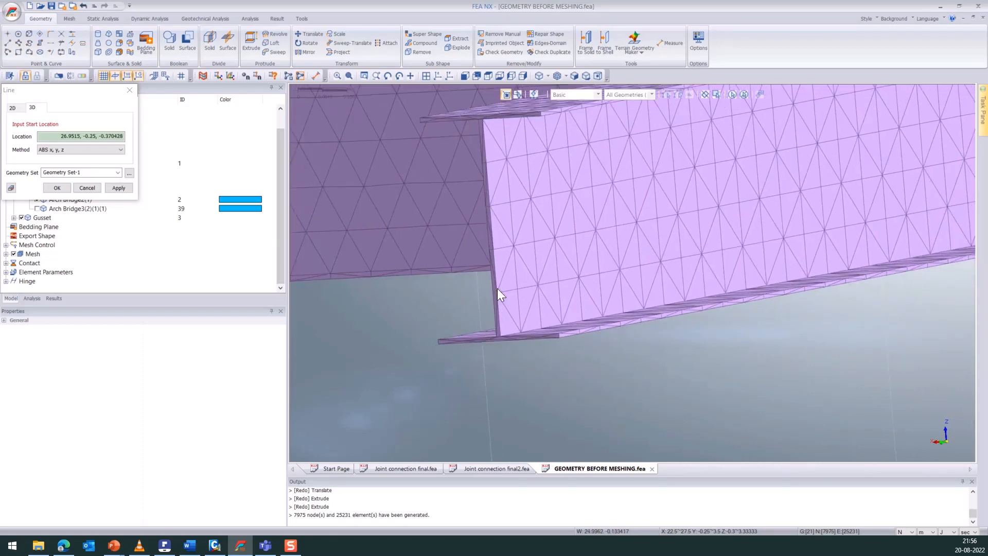
scroll(478, 356, up, 3)
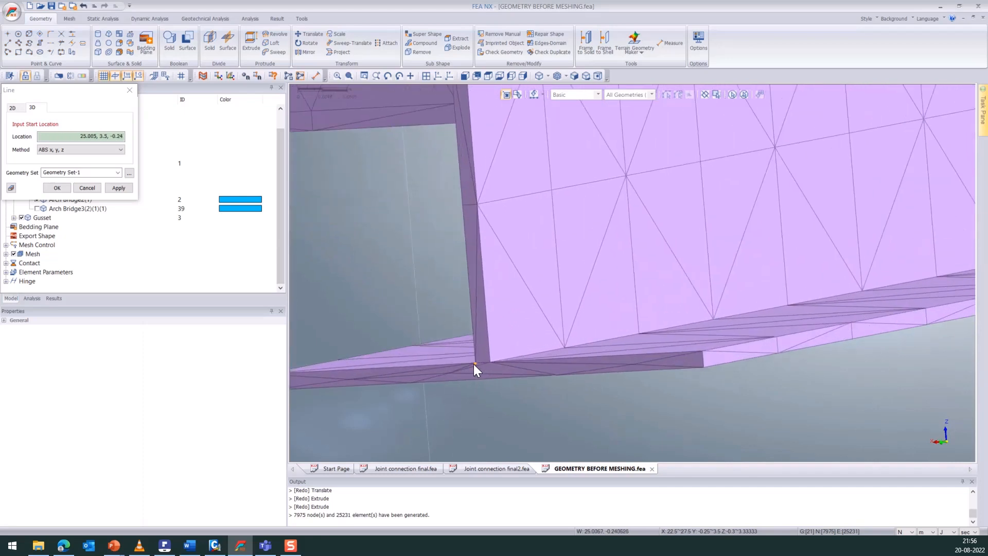
scroll(475, 364, up, 2)
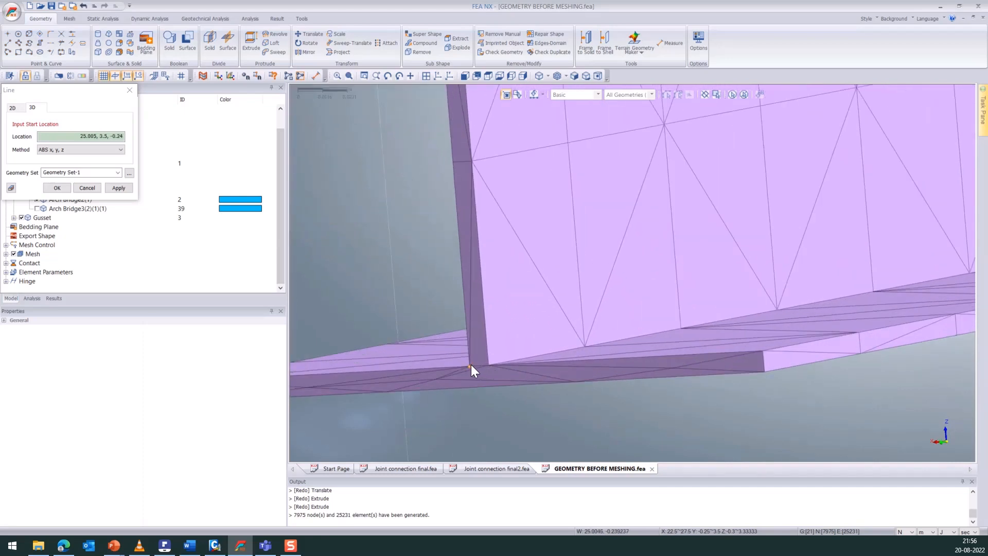
click(470, 366)
click(490, 367)
middle_drag(481, 380, 437, 135)
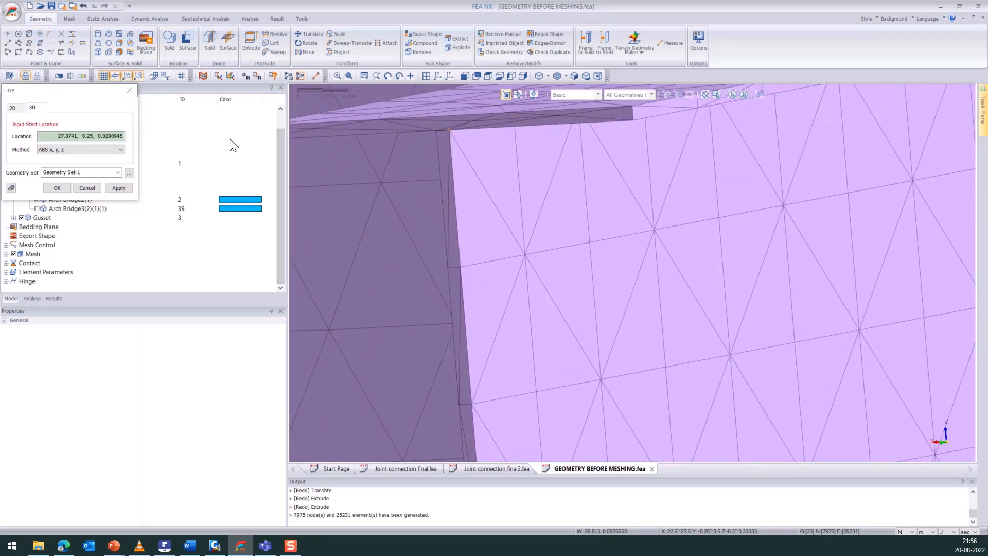
Draw a 3D line down the cross beam's web end joining the midpoints of the two short thickness lines, and finish the Line command.
click(443, 134)
scroll(443, 165, down, 6)
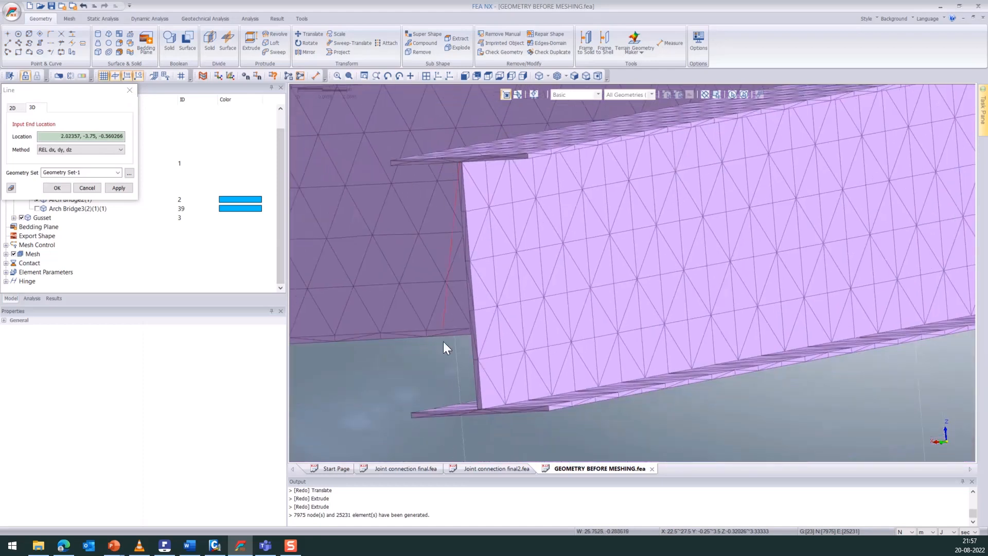
scroll(471, 435, up, 8)
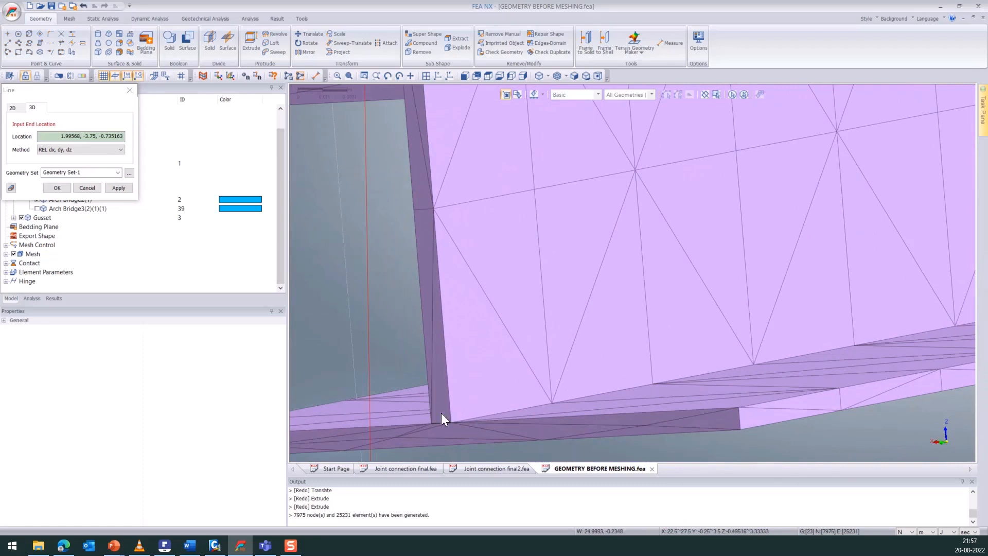
click(440, 424)
scroll(517, 297, down, 2)
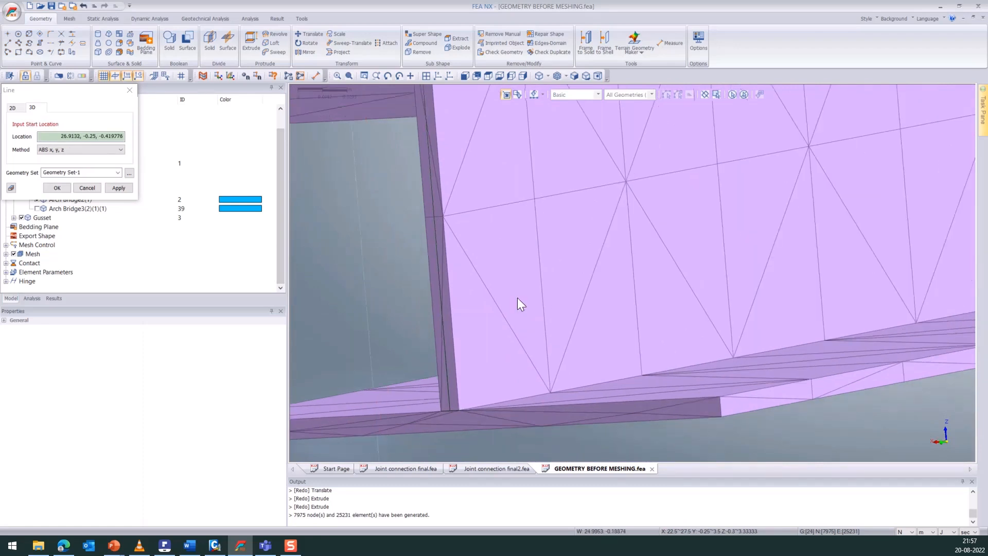
click(129, 91)
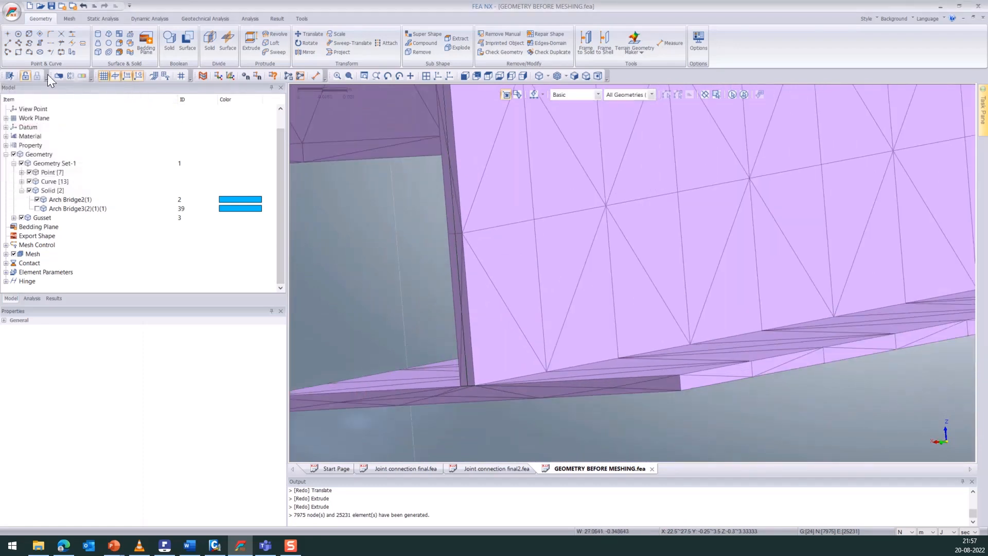
Create a 2D coordinate point at 25, 0 in the middle of the web centreline on the cross beam's end.
click(7, 34)
scroll(456, 181, down, 5)
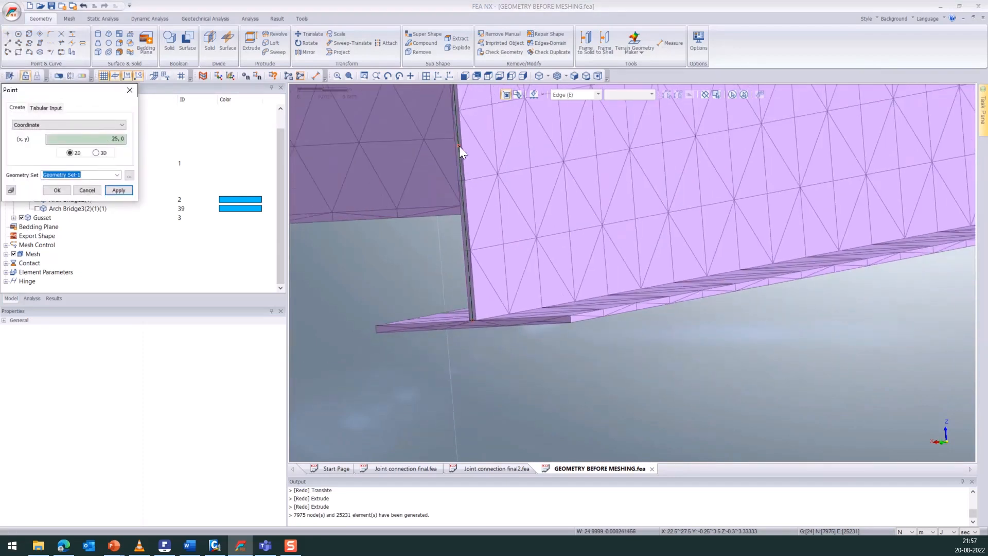
click(459, 146)
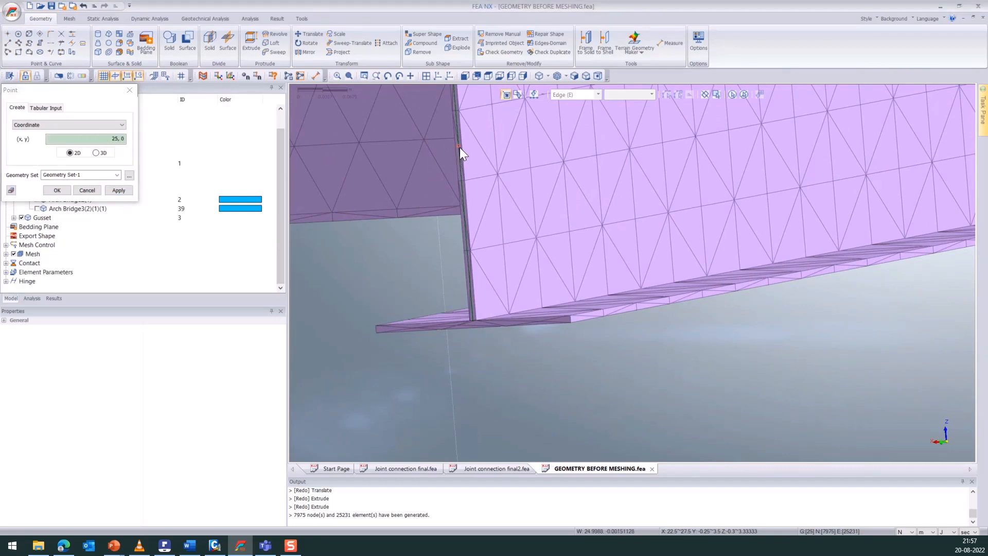
Create a 3D coordinate point at the middle of the web centreline on the cross beam's free end.
scroll(458, 146, up, 3)
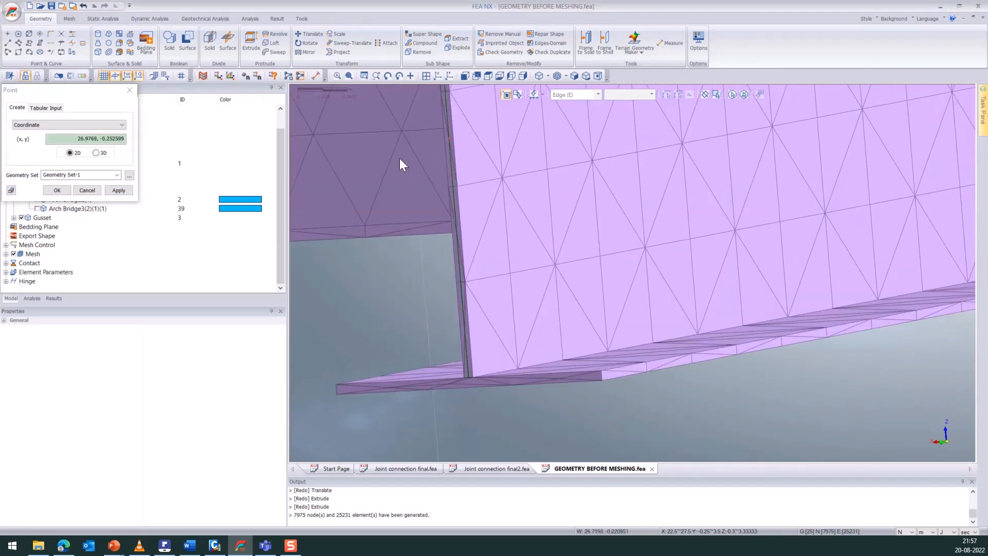
click(96, 153)
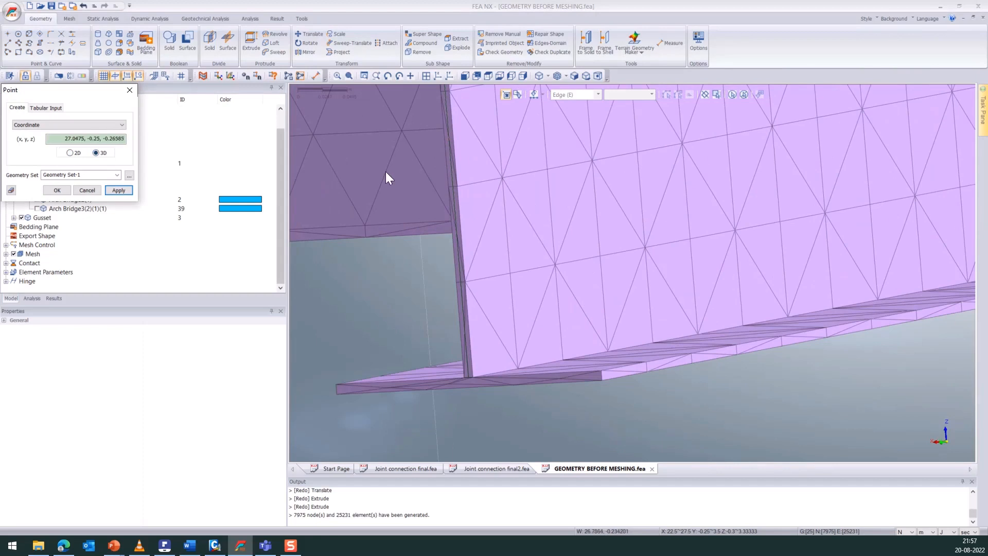
click(451, 140)
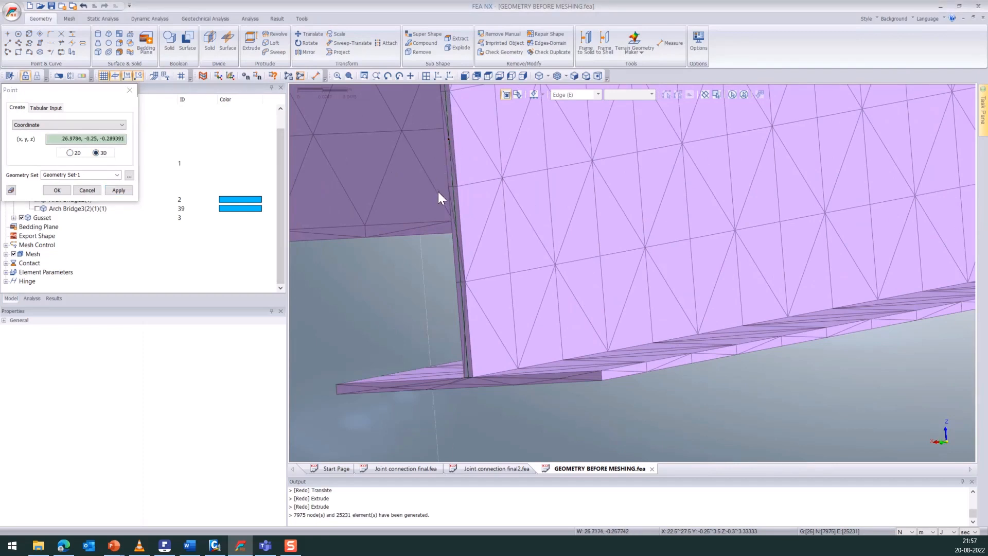
Create 3D points at the diagonals' midpoints on both bottom chord ends and the three upper members' ends, and finish the Point command.
scroll(466, 218, down, 3)
scroll(480, 208, down, 3)
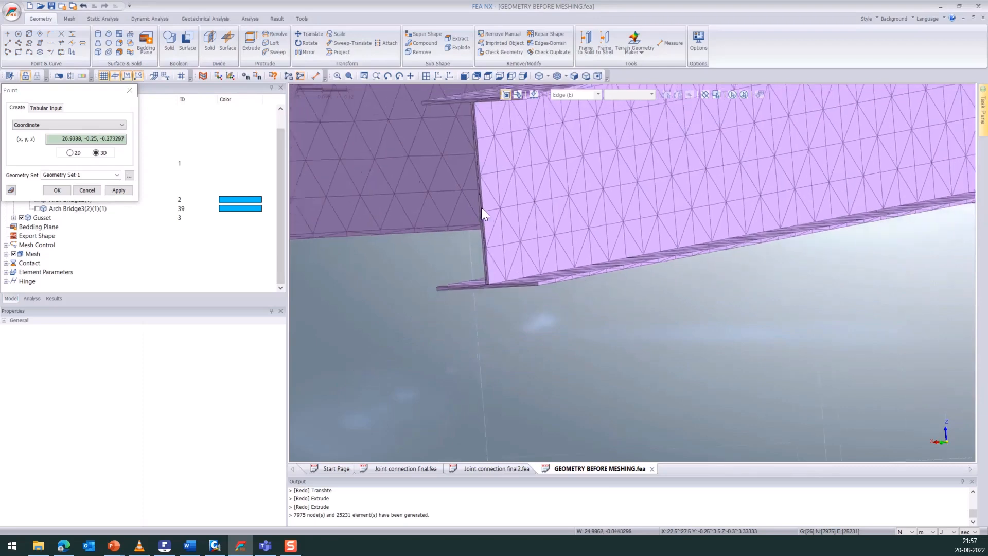
scroll(477, 258, down, 2)
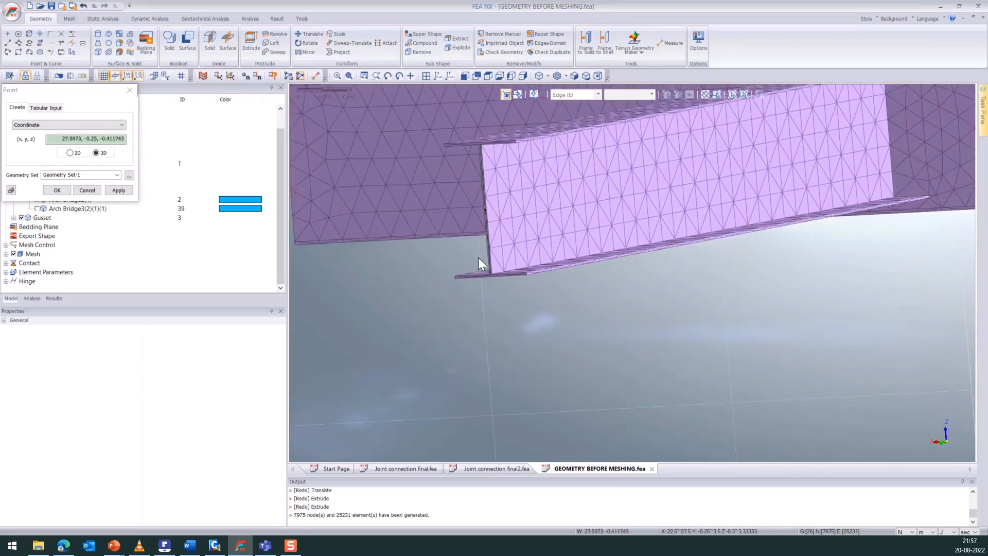
scroll(477, 257, down, 4)
middle_drag(407, 224, 582, 249)
scroll(570, 247, down, 1)
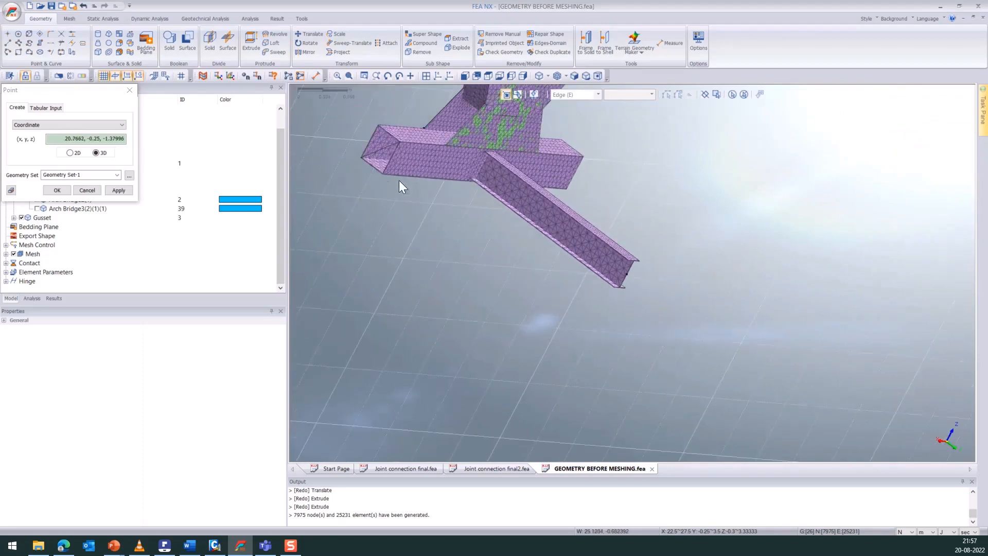
scroll(386, 167, up, 8)
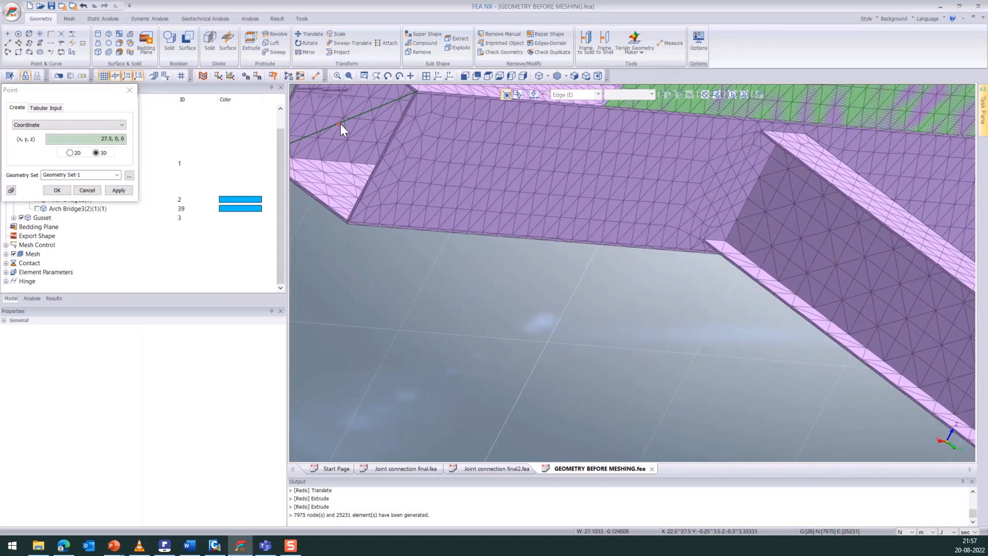
click(179, 75)
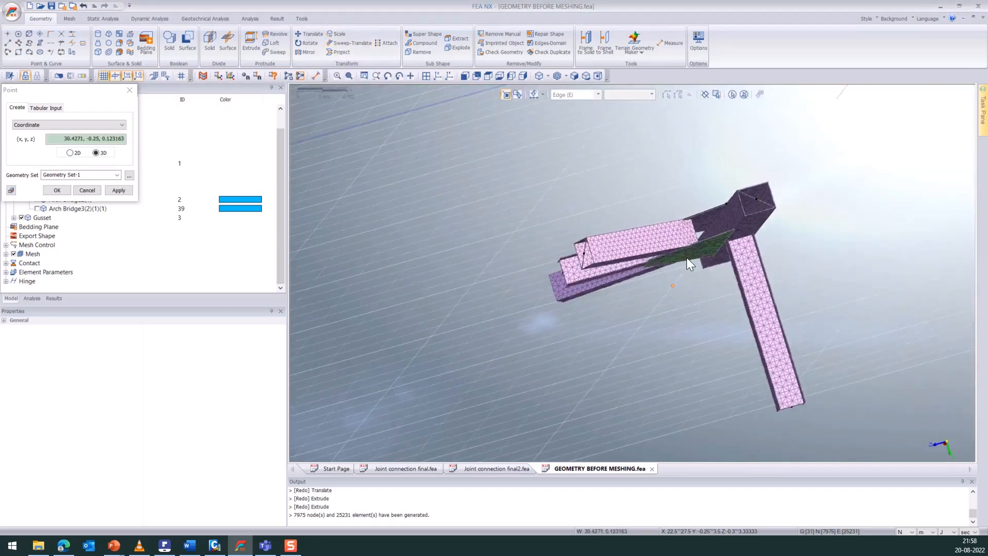
middle_drag(686, 257, 718, 255)
scroll(646, 320, up, 5)
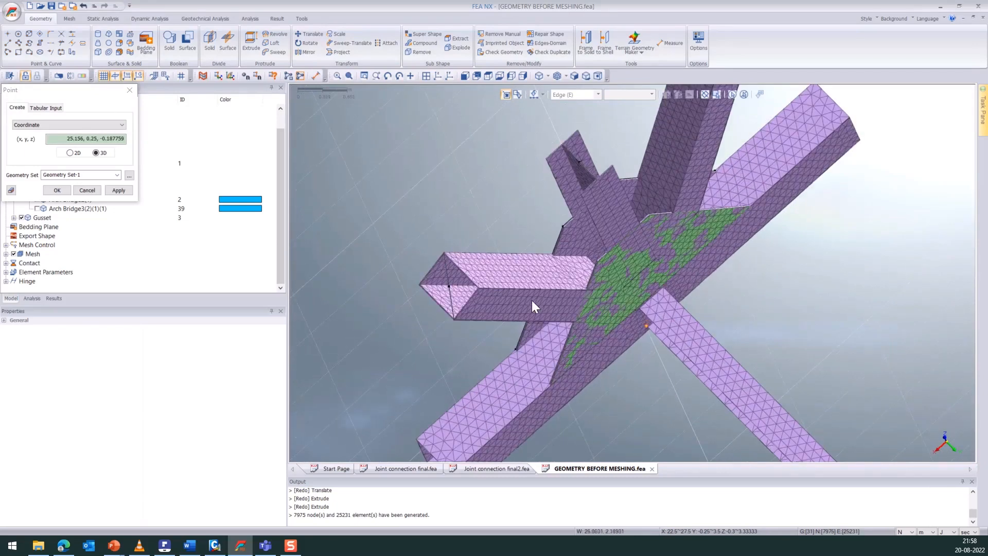
click(129, 90)
mouse_move(535, 278)
middle_down()
mouse_move(504, 294)
mouse_move(550, 276)
middle_up()
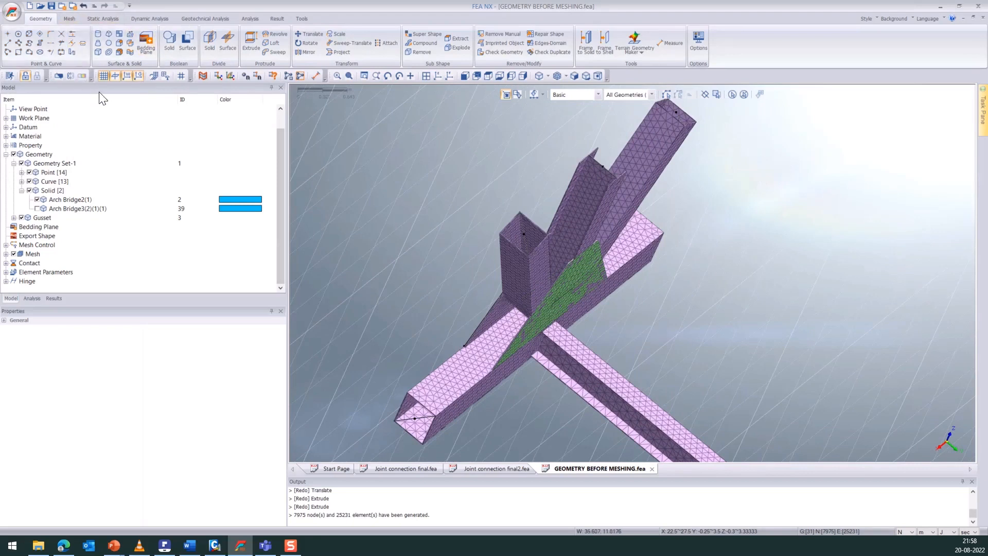
Create nodes by coordinates in the Manual Node mesh set at the centre points of the bottom chord's near end and the adjacent inclined member's end.
click(67, 20)
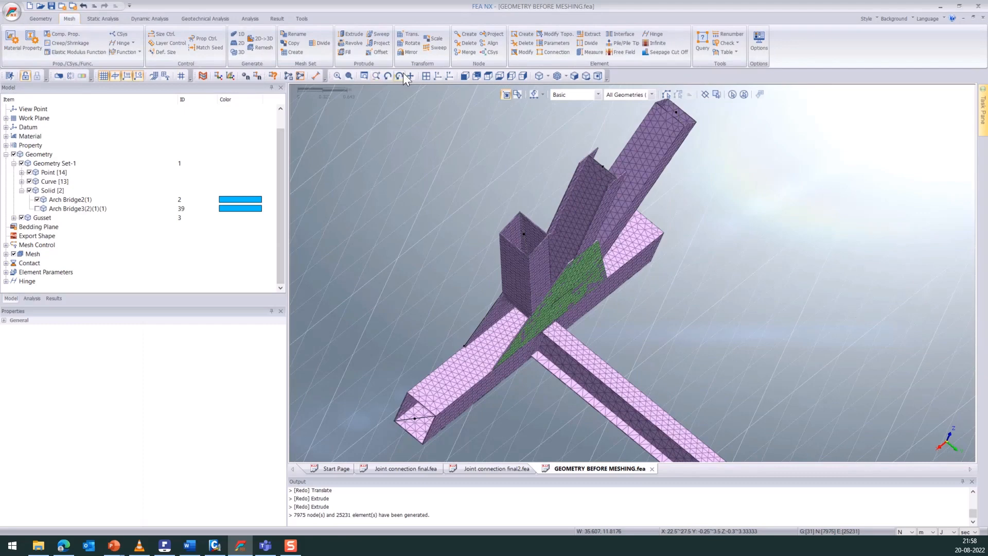
click(469, 34)
scroll(408, 435, up, 2)
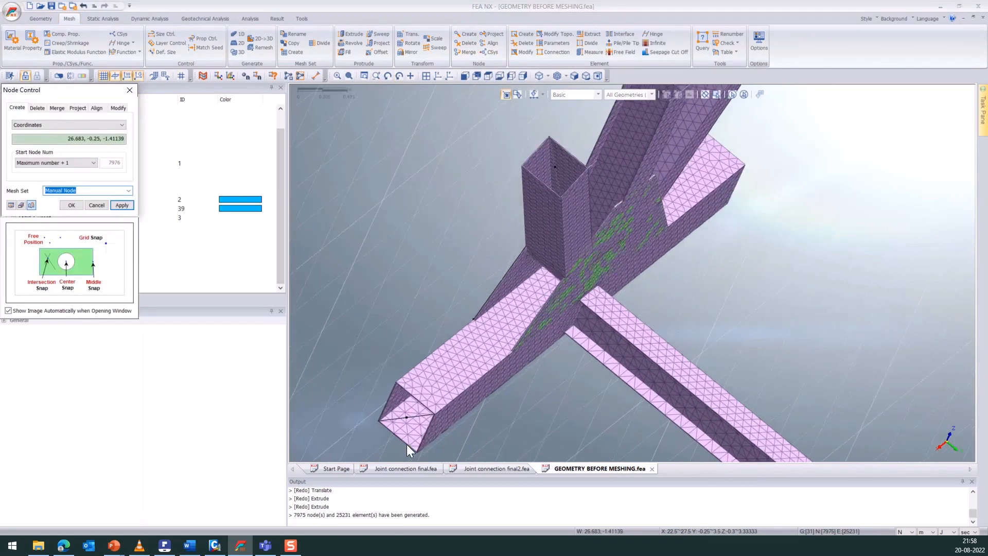
scroll(406, 444, up, 1)
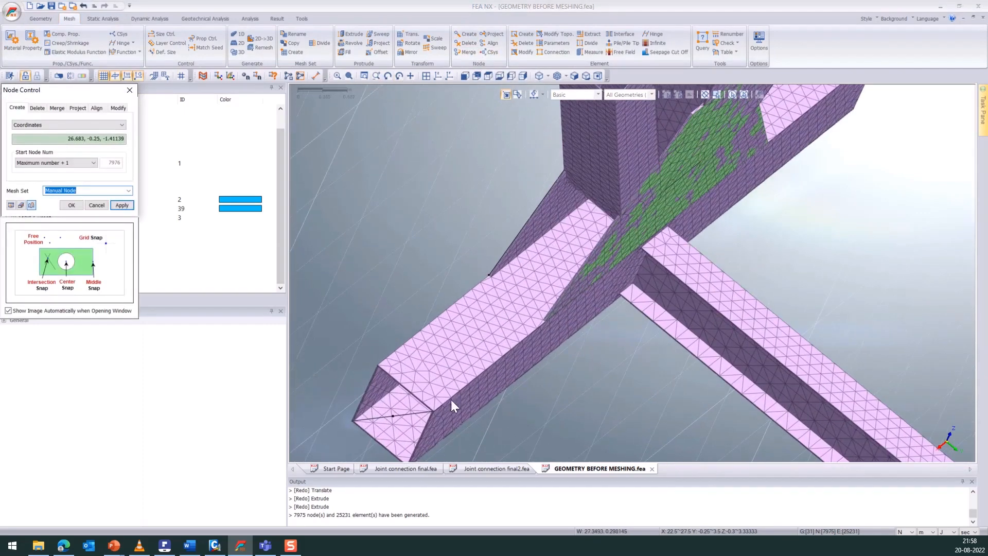
click(391, 419)
scroll(540, 342, down, 2)
scroll(538, 343, up, 1)
scroll(587, 185, up, 1)
click(580, 176)
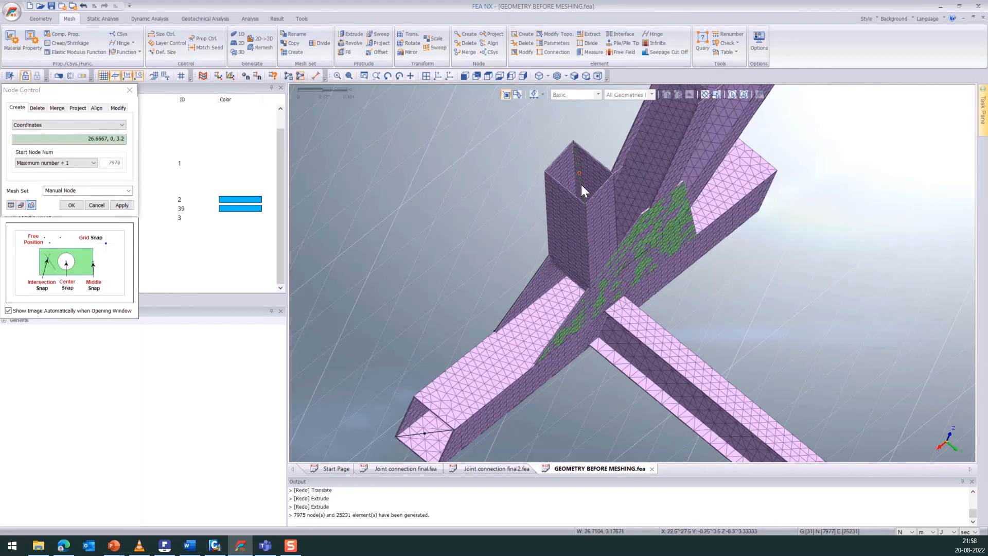
Create a manual node at the centre point of the cross beam's web end.
scroll(592, 248, down, 3)
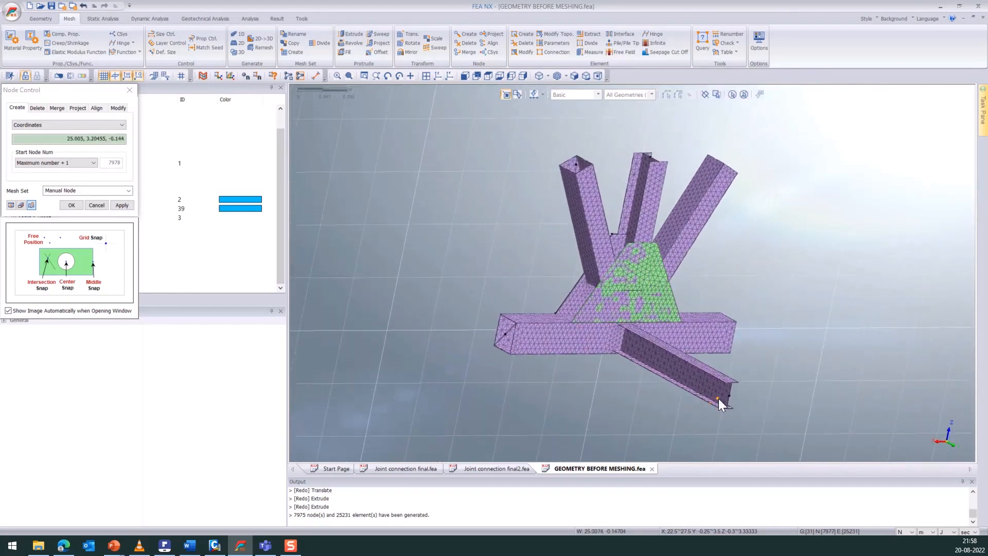
scroll(731, 397, up, 2)
scroll(731, 398, up, 2)
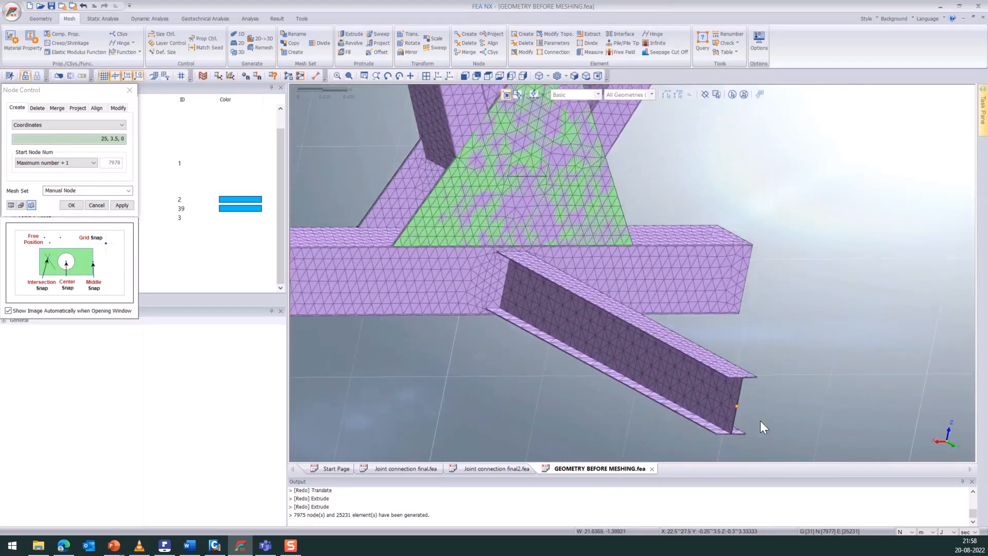
click(740, 412)
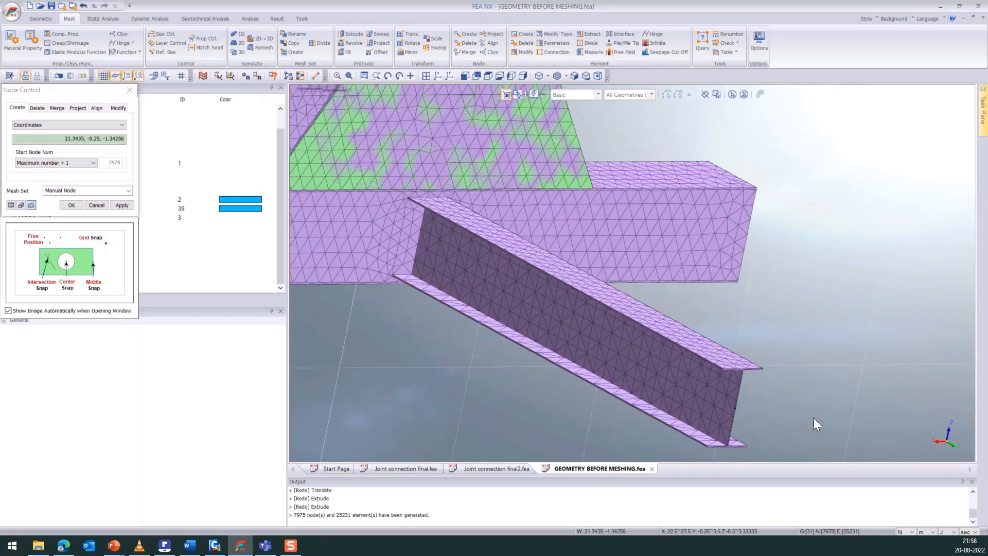
Show the node IDs and check the node at the centre of the first inclined member's open end.
scroll(736, 395, down, 6)
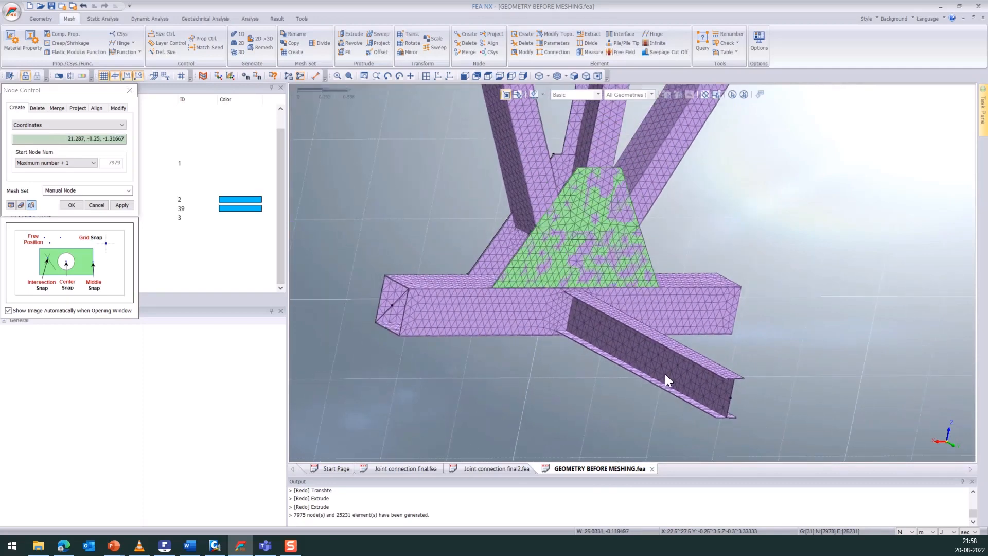
scroll(659, 375, down, 2)
middle_drag(787, 159, 752, 168)
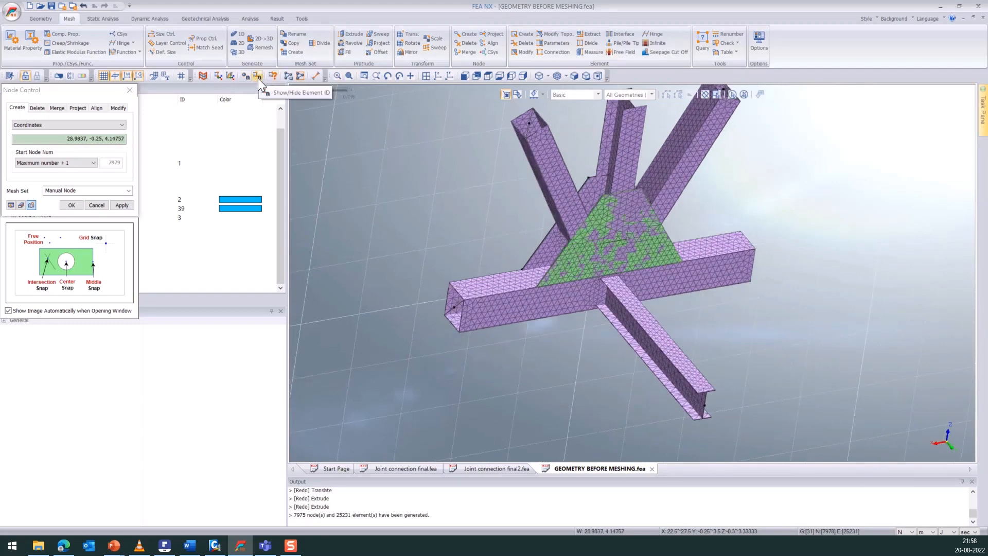
click(245, 75)
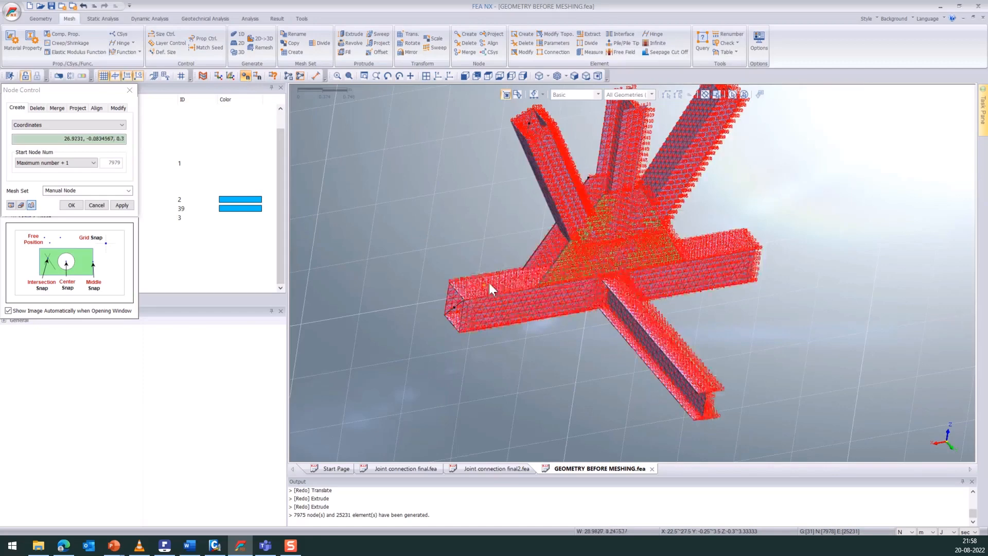
scroll(540, 108, up, 1)
scroll(541, 107, up, 5)
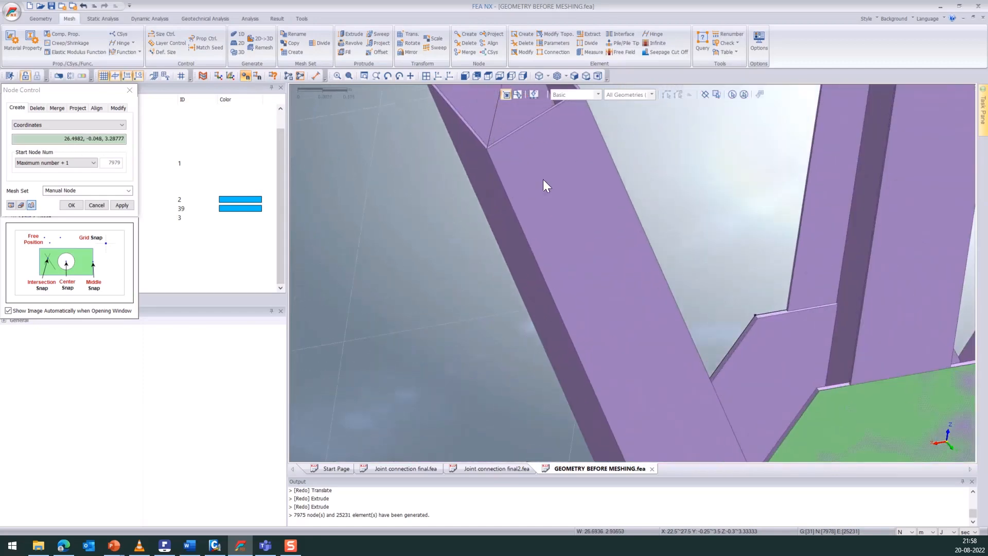
scroll(486, 173, up, 5)
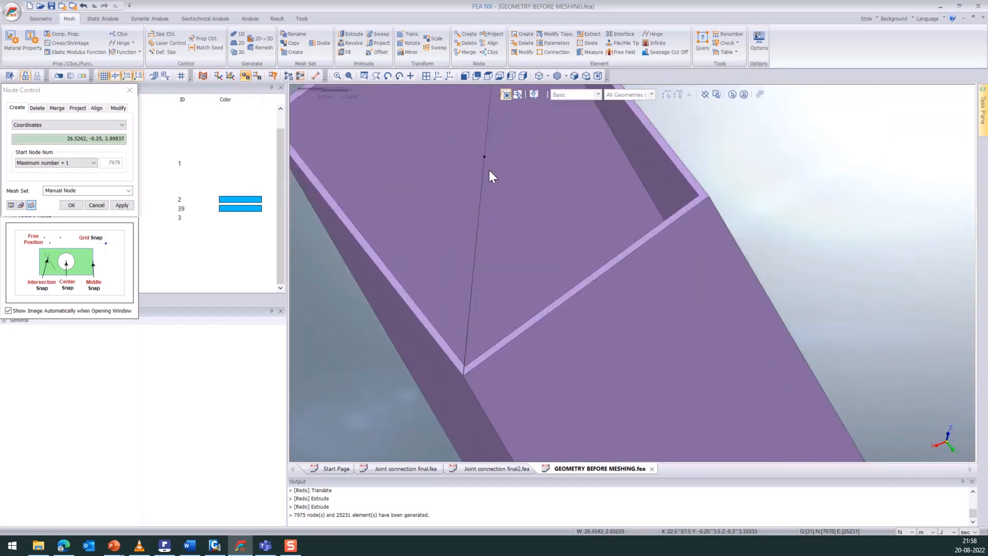
scroll(539, 172, down, 8)
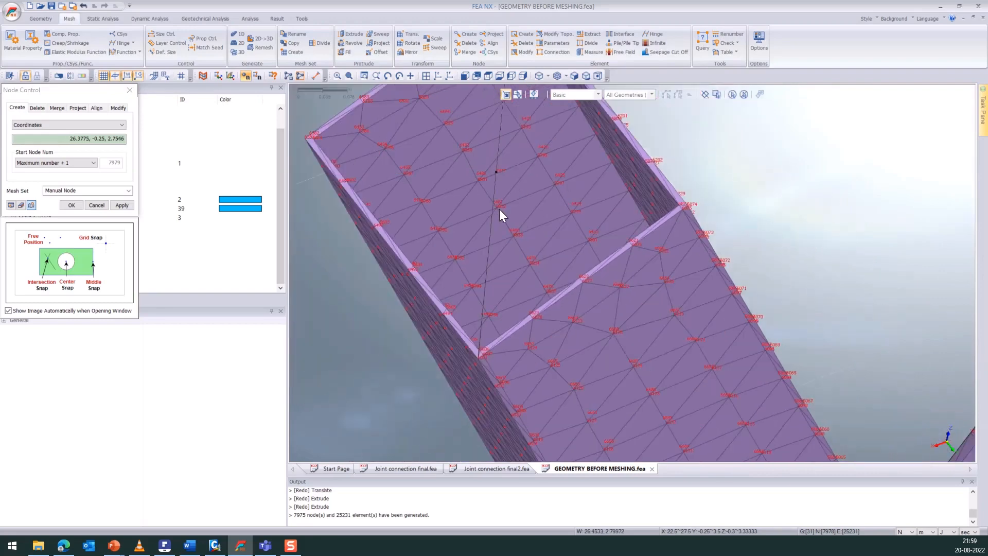
scroll(550, 238, down, 5)
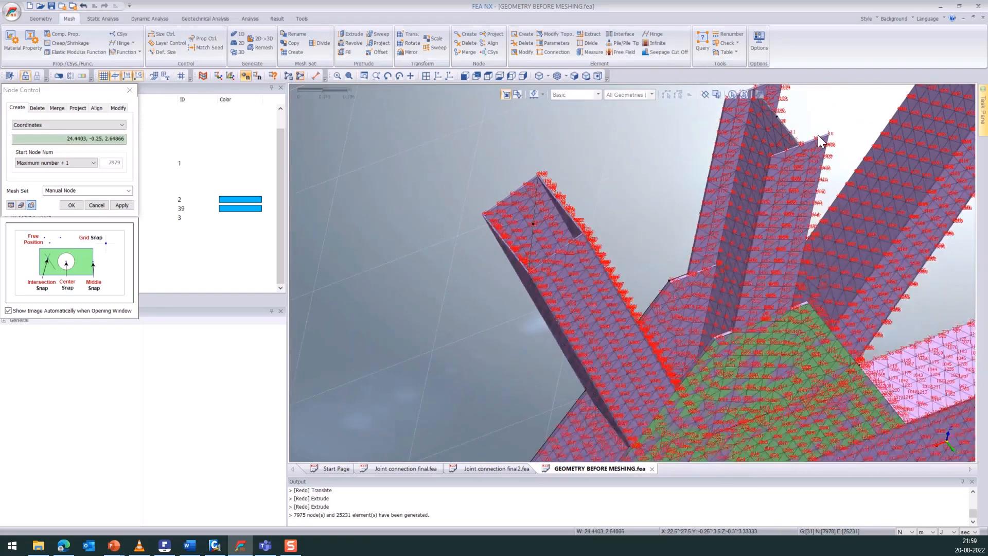
Create manual nodes at the centre points of the vertical member's end and the other inclined member's end.
middle_drag(830, 129, 814, 140)
scroll(813, 136, up, 6)
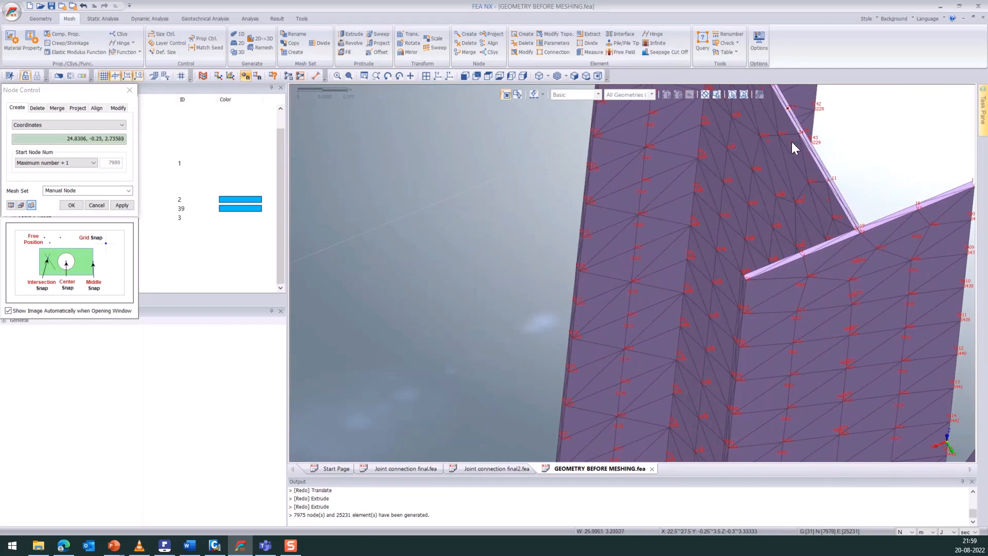
middle_drag(779, 191, 862, 133)
scroll(583, 230, down, 3)
scroll(895, 121, up, 5)
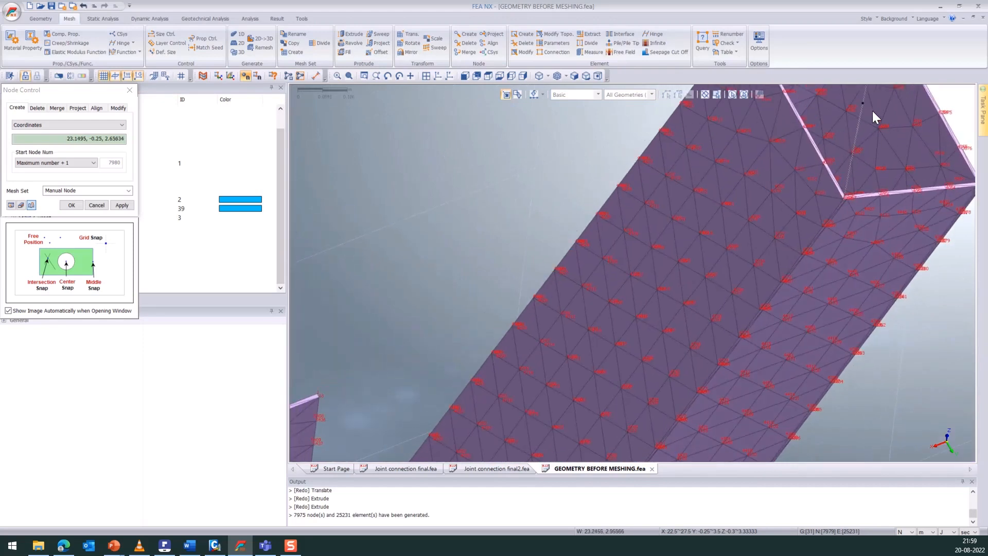
click(864, 104)
Place the last manual node at the bottom chord's end centre, hide the node IDs, and close node creation.
scroll(653, 267, down, 4)
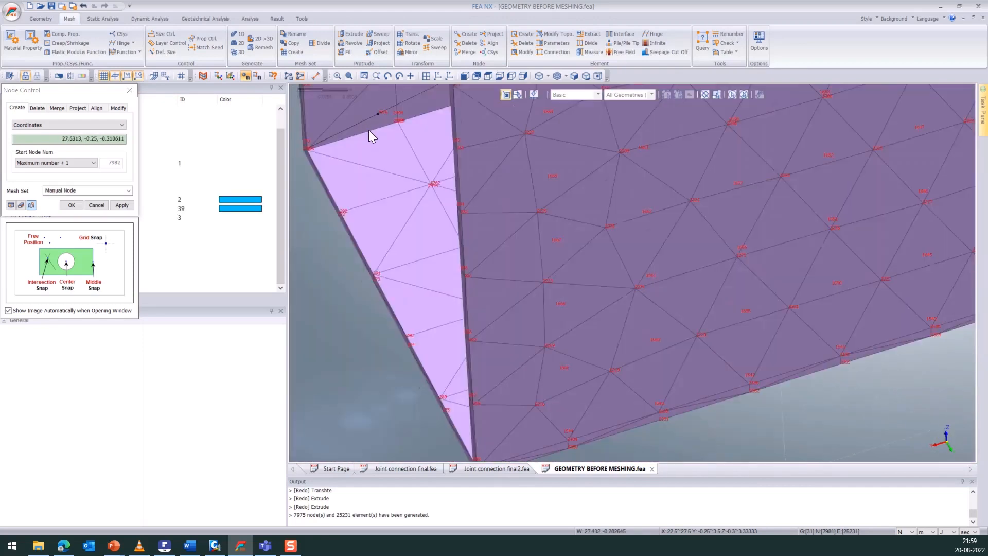
scroll(369, 129, up, 1)
click(366, 132)
scroll(474, 221, down, 3)
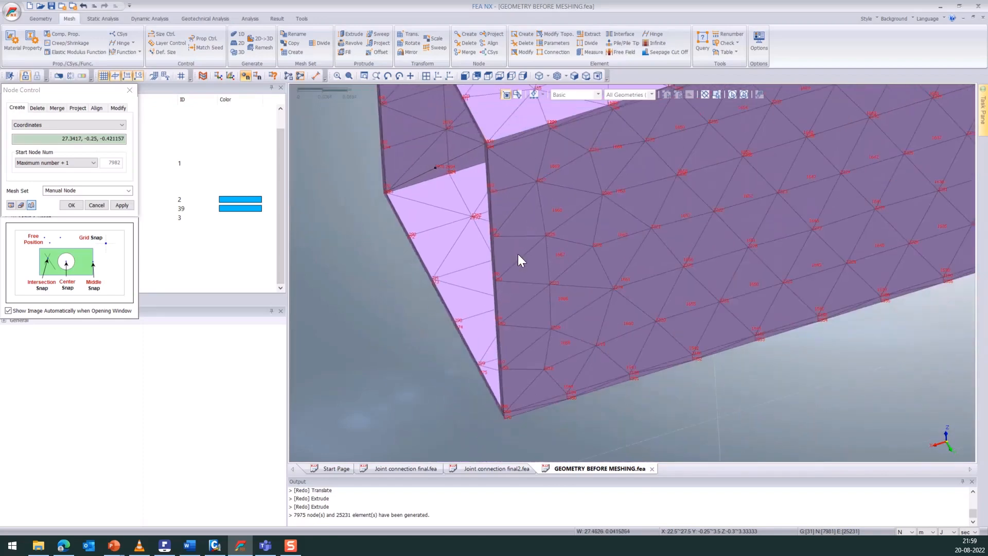
scroll(541, 266, down, 6)
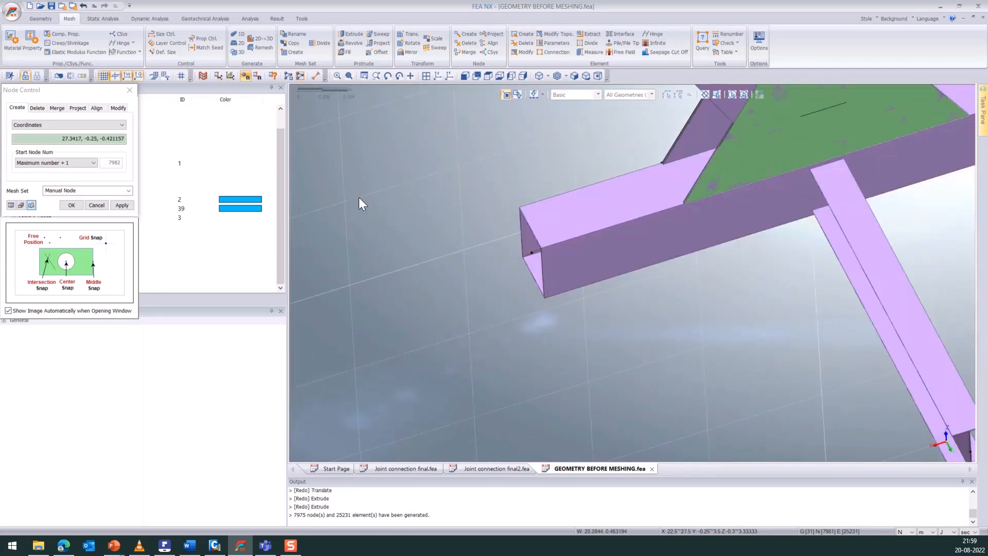
scroll(715, 283, down, 2)
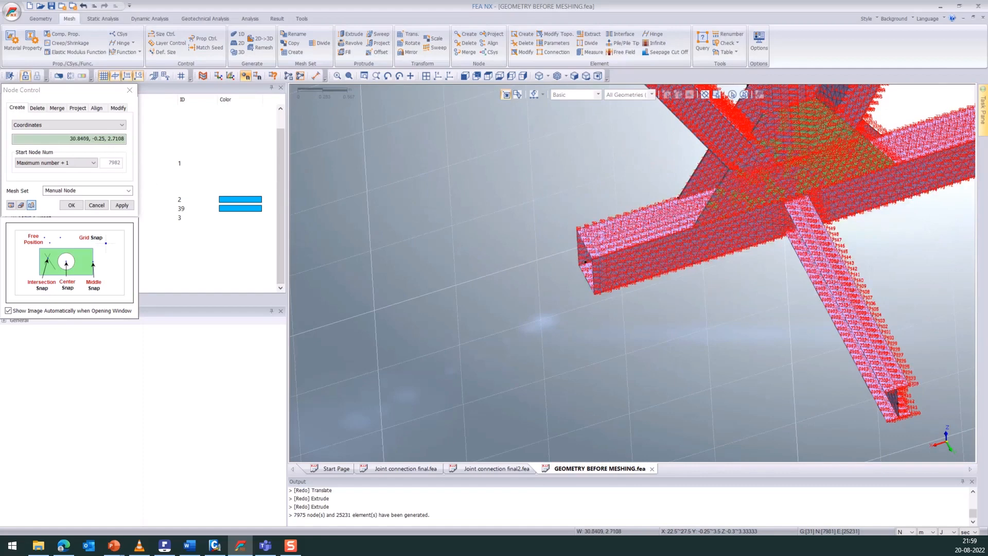
scroll(331, 154, down, 2)
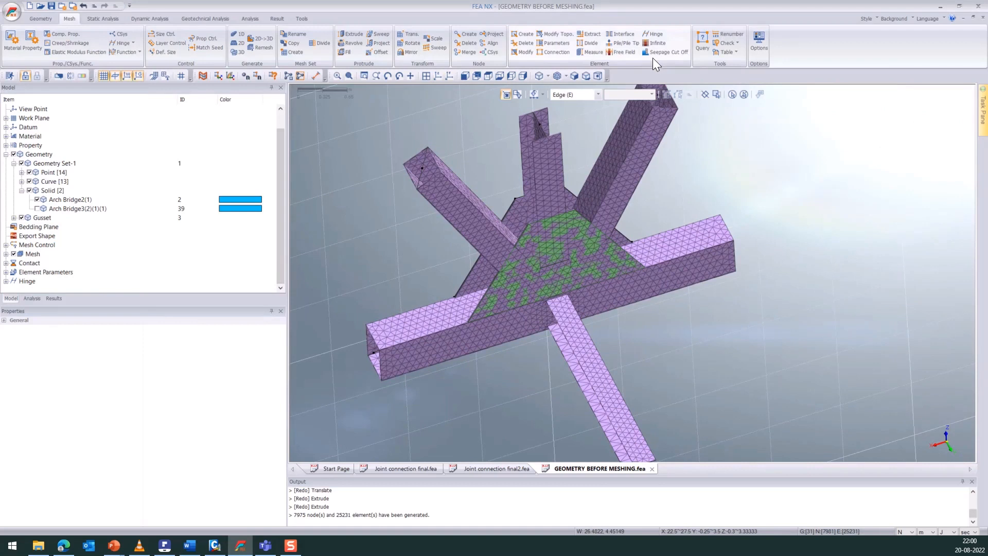
Start creating a Rigid Link element and pick the centre node at the inclined member's open end as its single node.
click(525, 34)
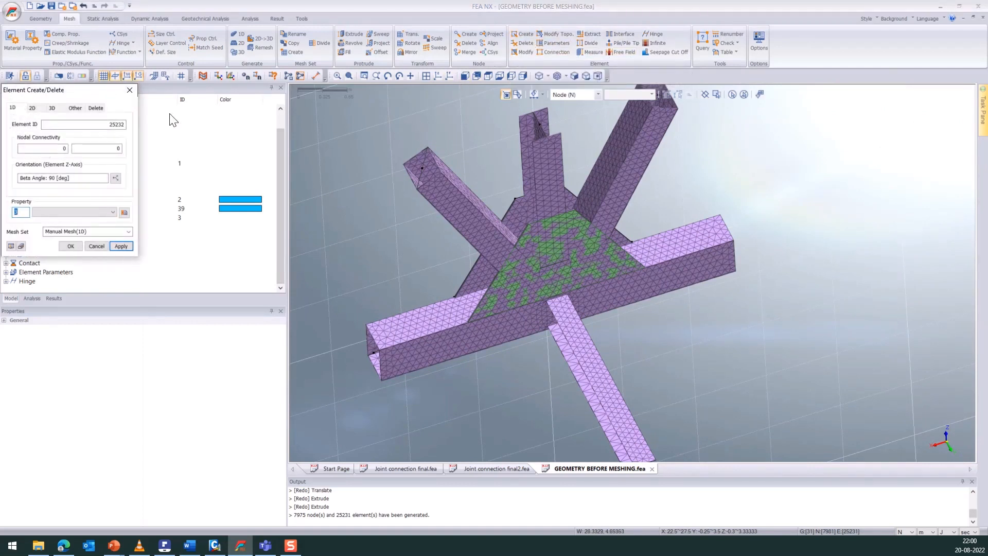
drag(71, 89, 88, 88)
click(97, 108)
click(88, 123)
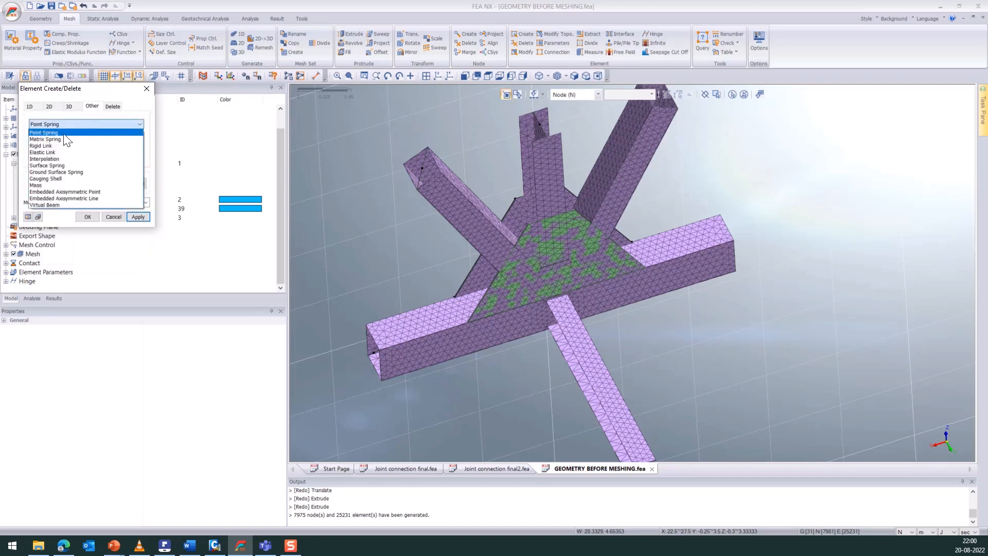
click(50, 147)
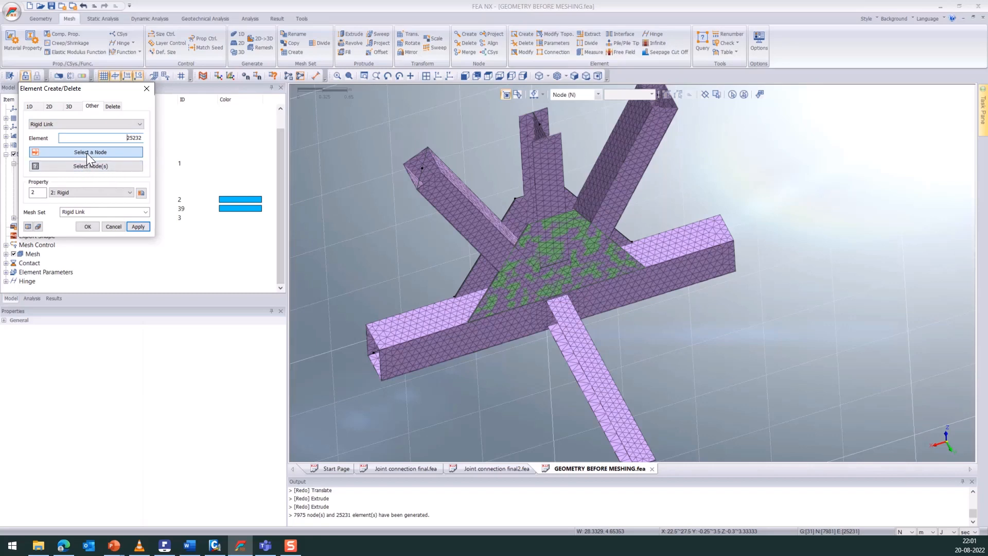
scroll(427, 174, up, 5)
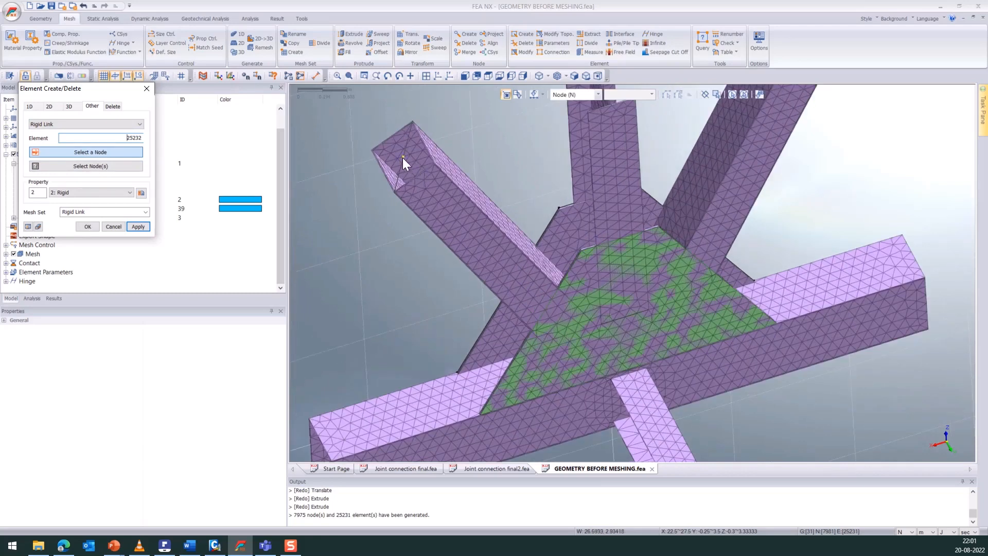
click(403, 156)
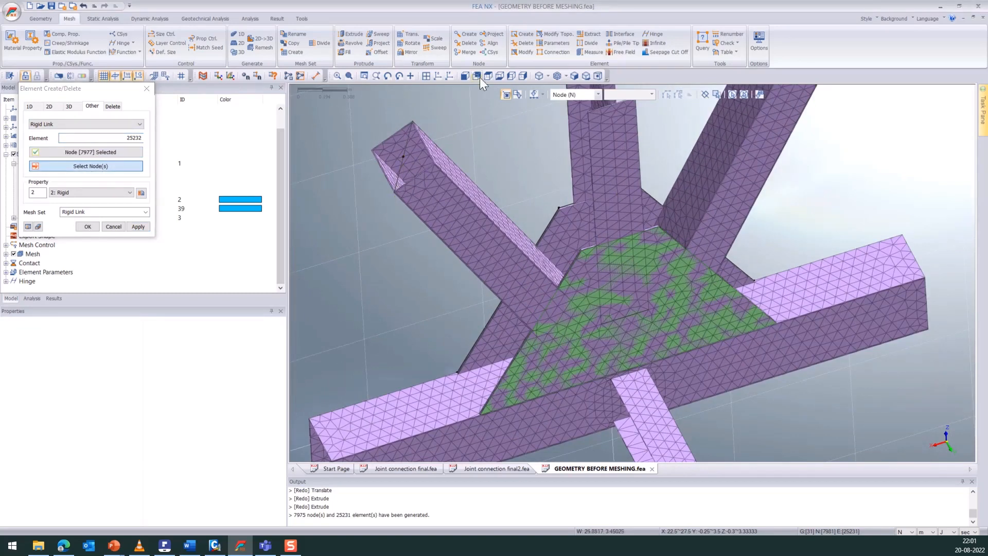
click(462, 77)
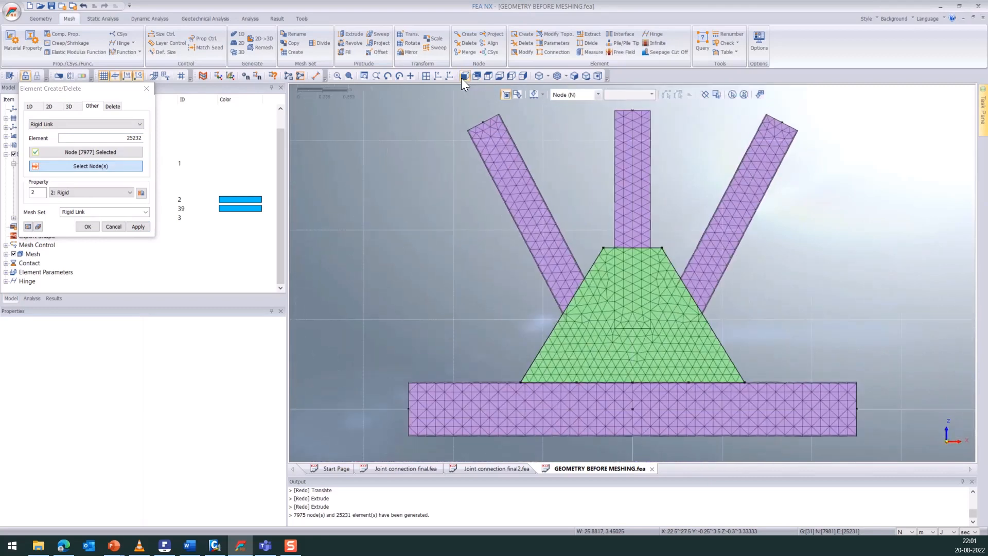
scroll(847, 121, up, 5)
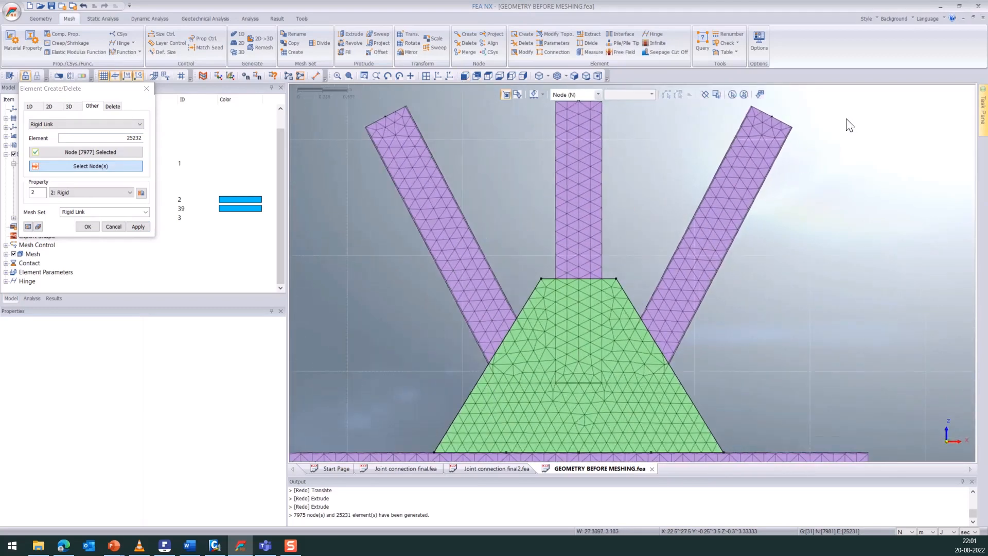
middle_drag(823, 168, 830, 182)
scroll(825, 178, down, 4)
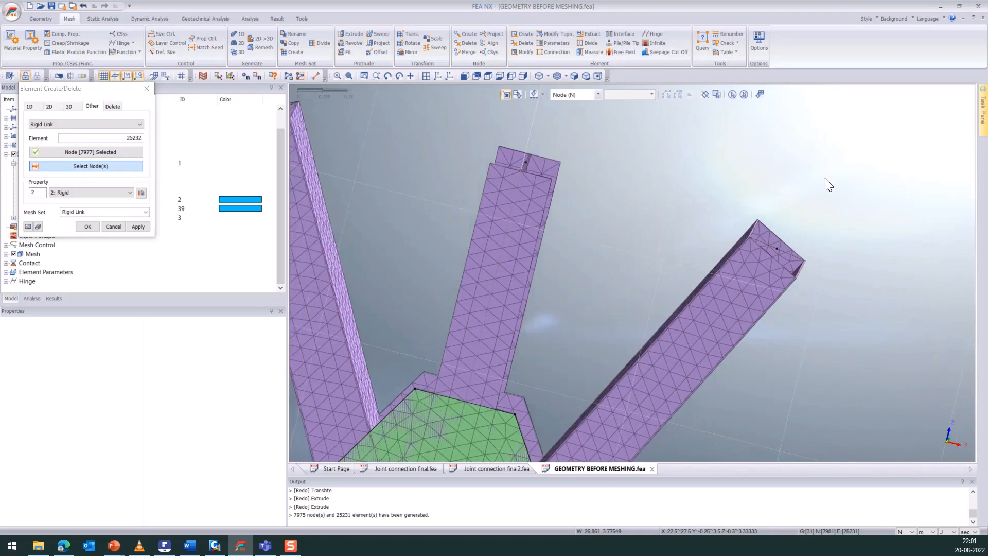
scroll(366, 133, up, 5)
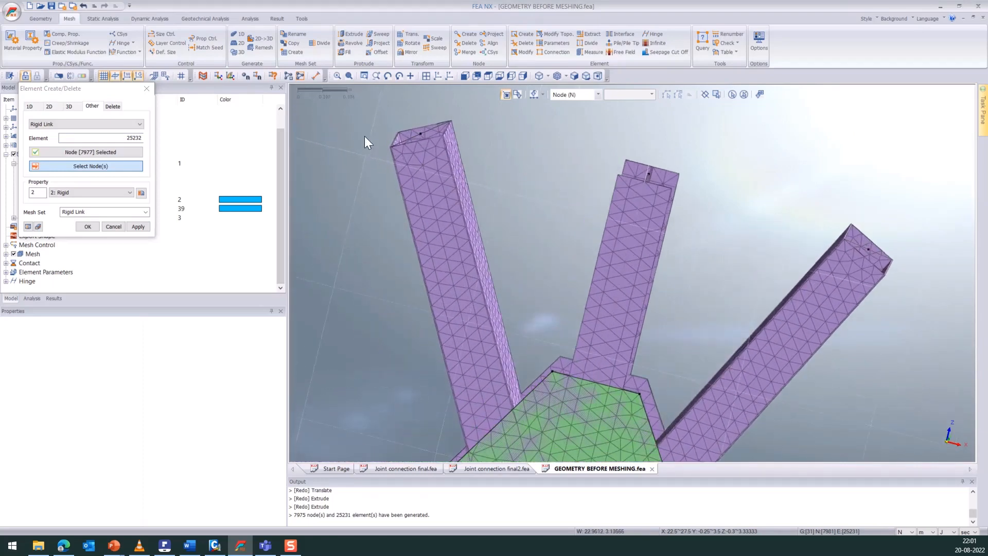
key(ctrl+z)
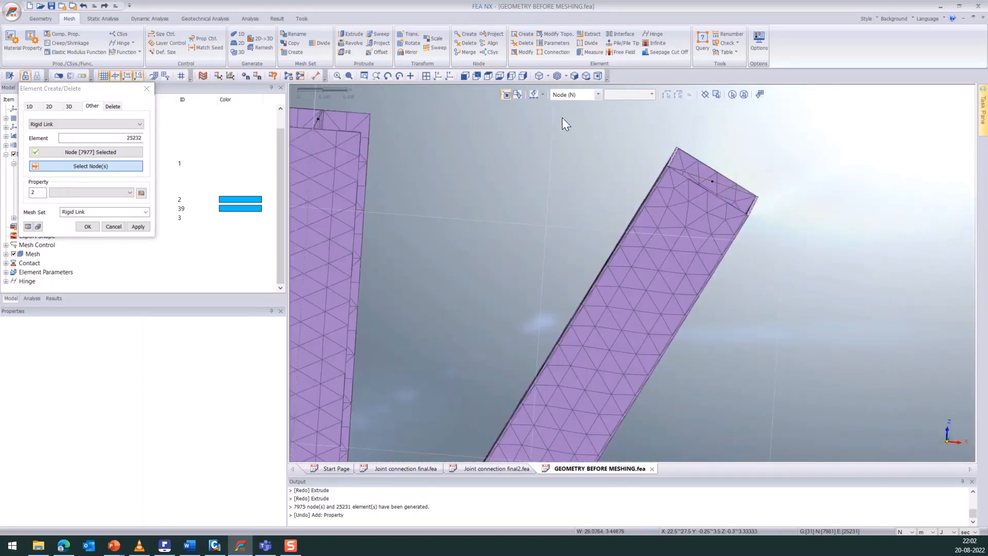
In front view, select all mesh nodes across the same inclined member's open end as the rigid link's connected nodes.
click(463, 77)
click(543, 95)
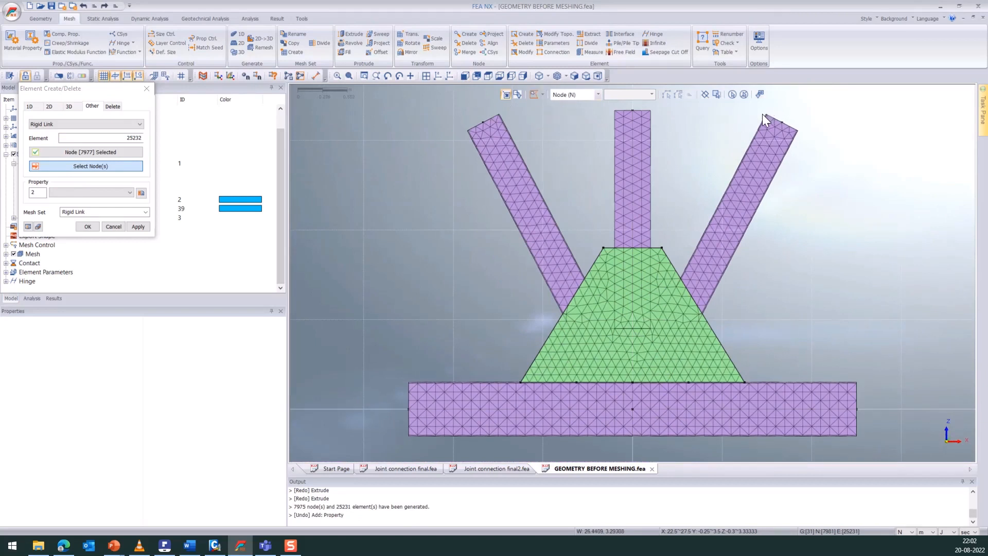
double_click(803, 141)
middle_drag(806, 179, 796, 187)
scroll(771, 188, up, 2)
scroll(798, 152, up, 5)
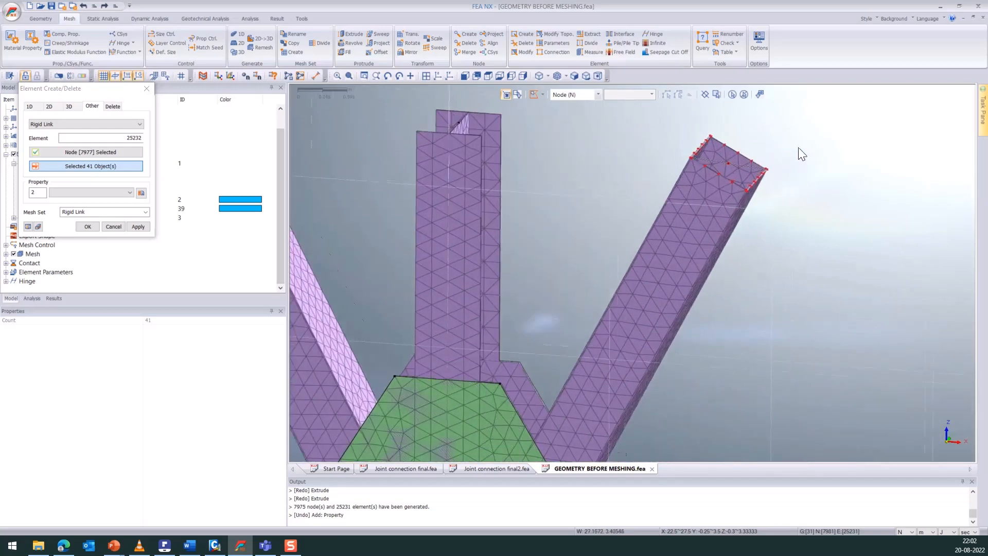
Deselect the centre node from the connected nodes and try to apply the rigid link.
click(541, 95)
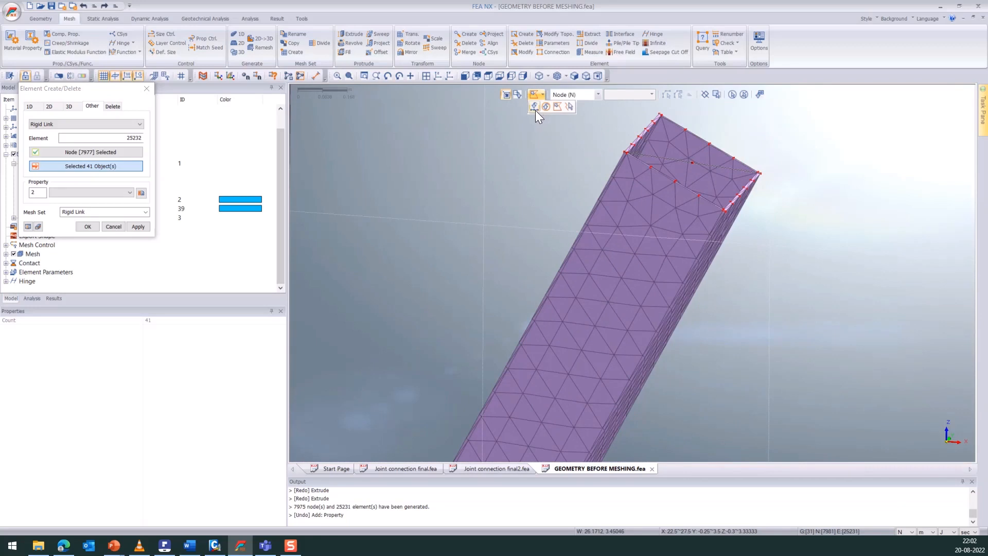
click(535, 111)
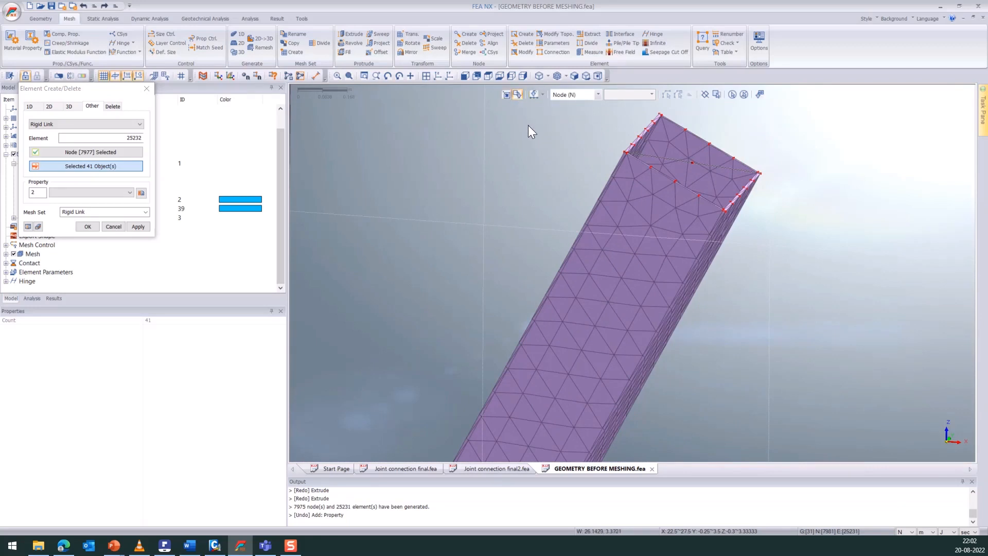
click(692, 162)
click(146, 230)
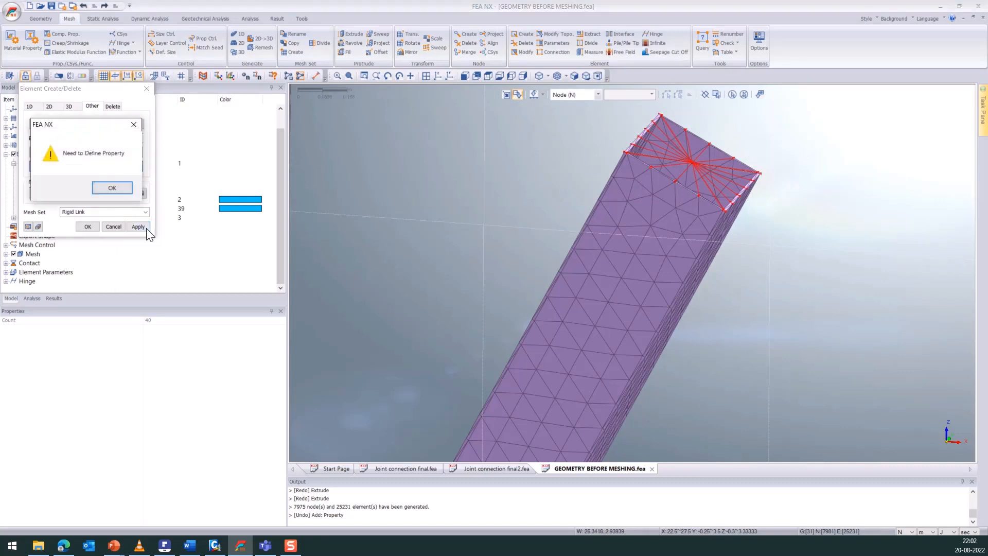
click(123, 190)
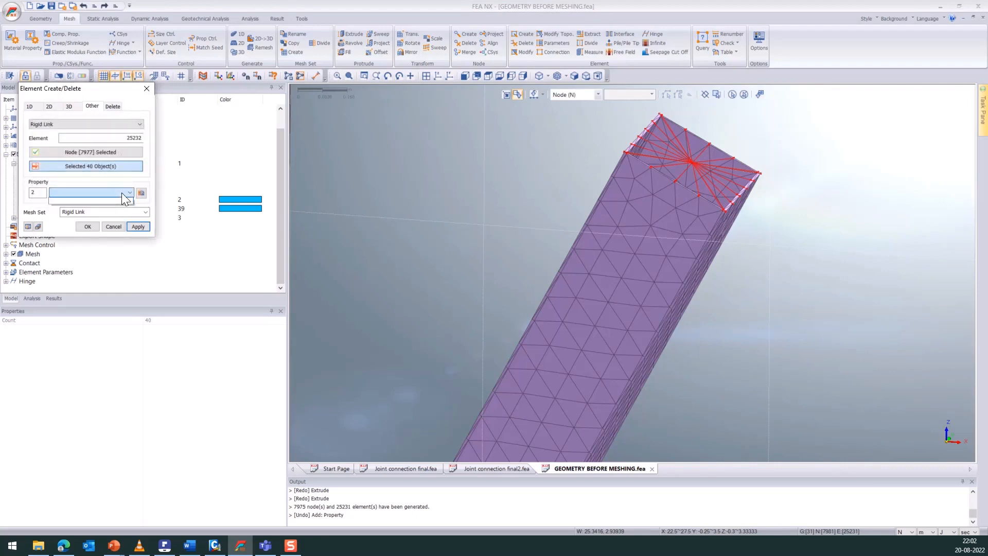
Create a property with ID 2 named Rigid Link, using the Rigid Body type.
click(141, 194)
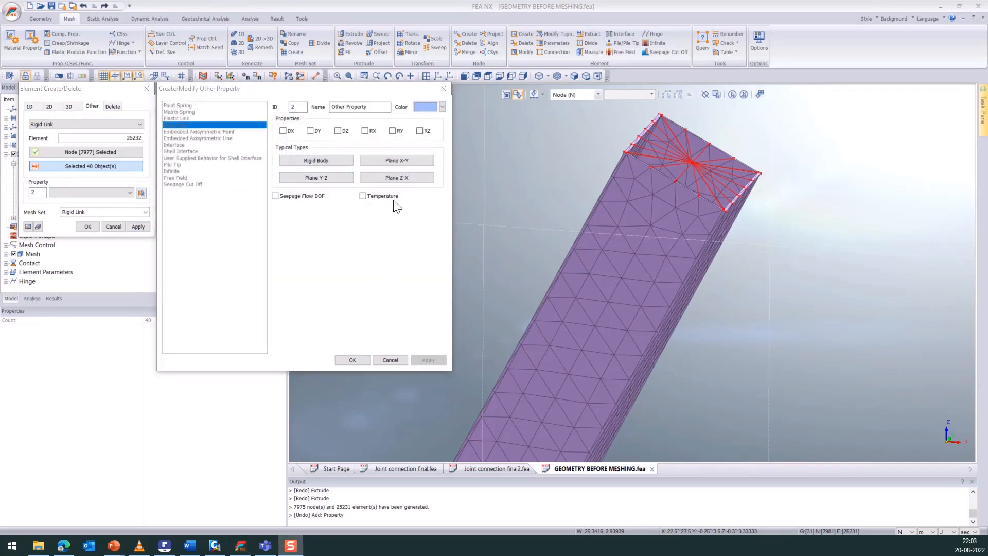
click(375, 106)
drag(376, 106, 319, 105)
text(Rigid Link)
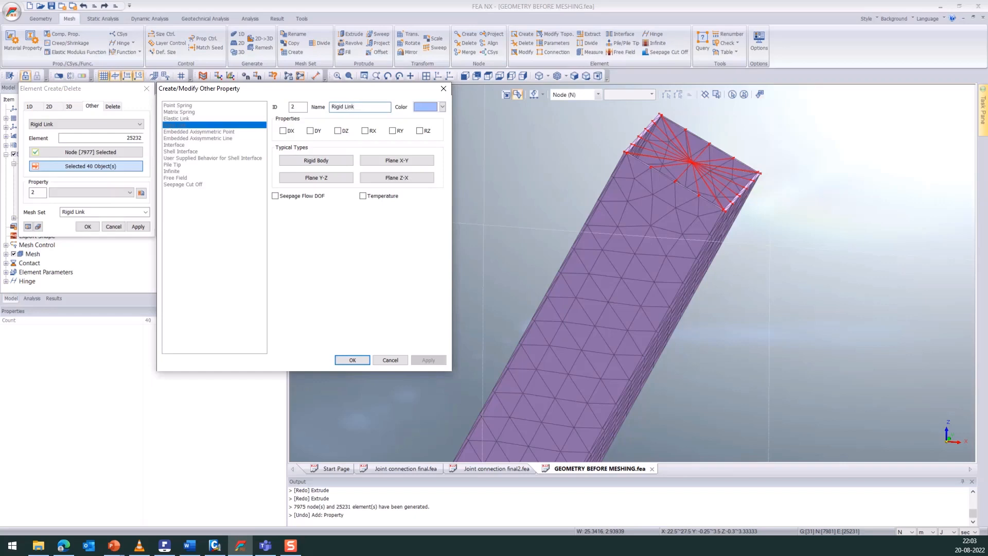
click(332, 159)
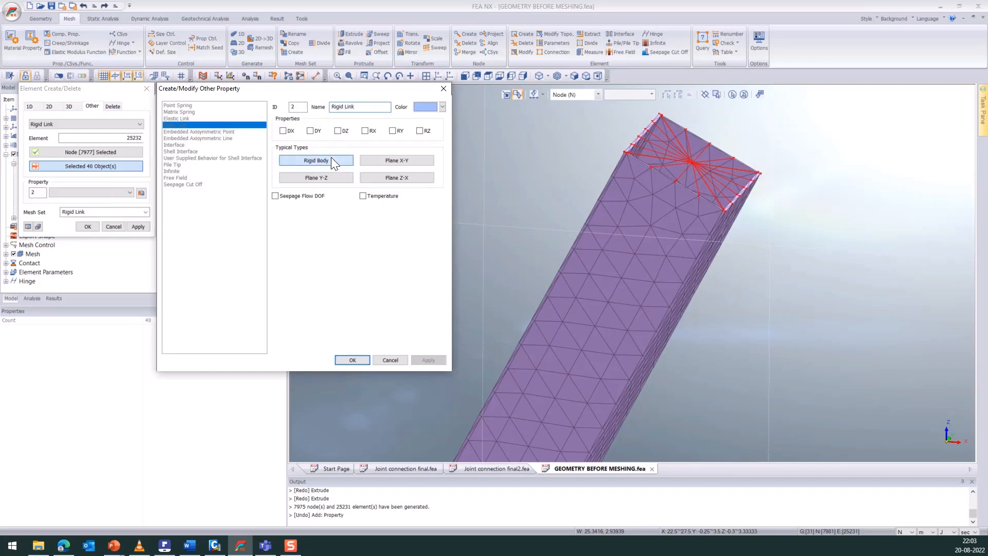
click(352, 360)
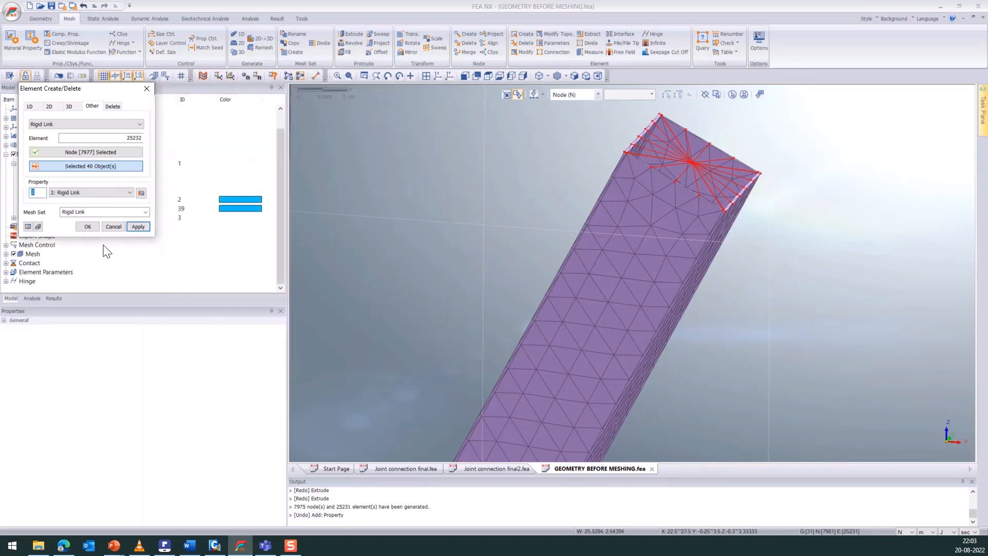
Create the inclined member's rigid link in the Rigid Link mesh set and start picking the single node for another link.
click(138, 227)
scroll(705, 268, down, 1)
scroll(705, 268, down, 2)
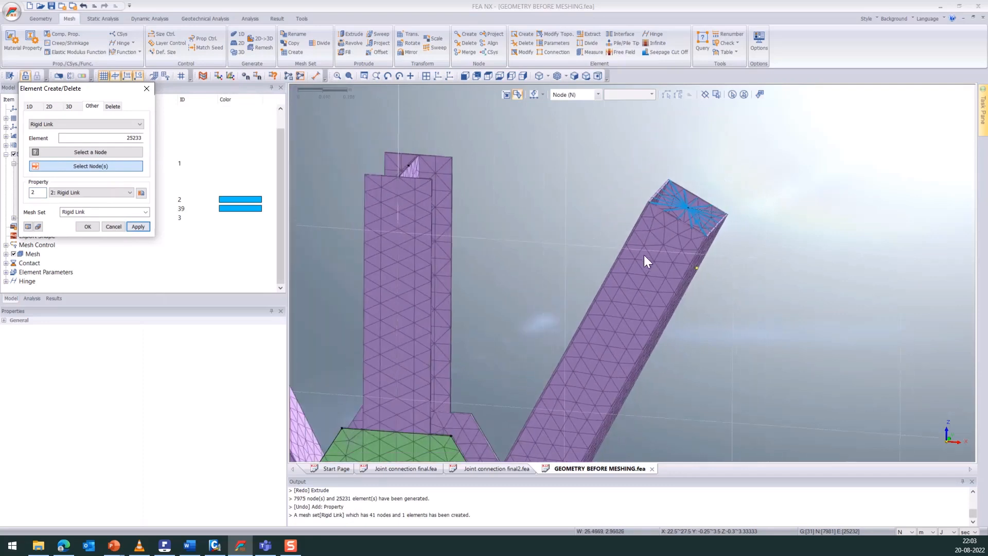
drag(128, 99, 133, 117)
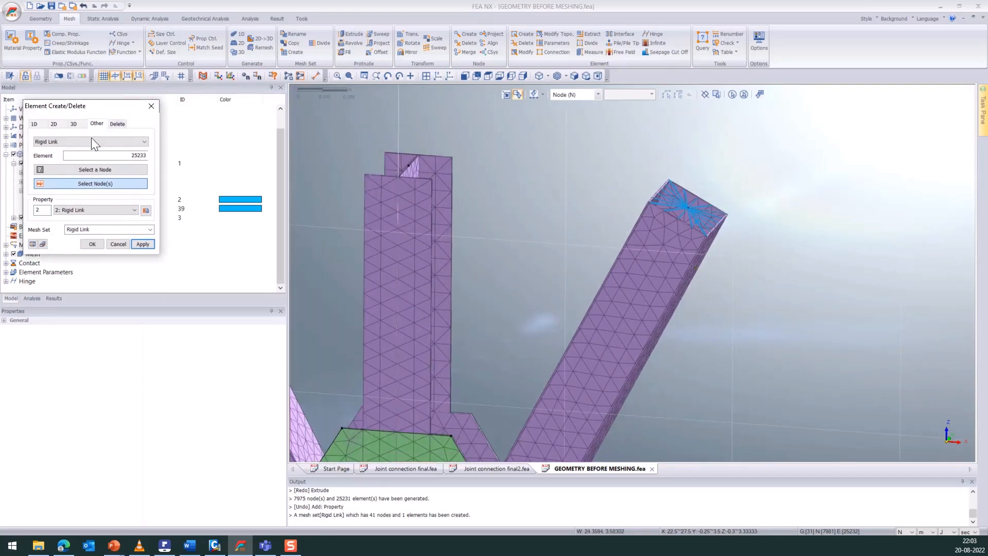
click(90, 170)
Inspect the rigid links at the member ends of the joint from several angles.
scroll(394, 168, up, 3)
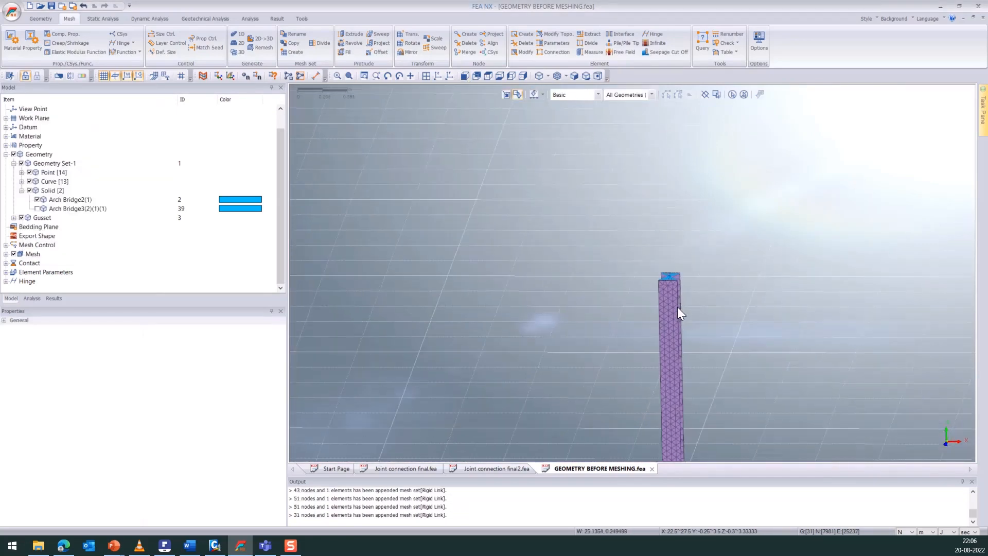
scroll(677, 307, down, 6)
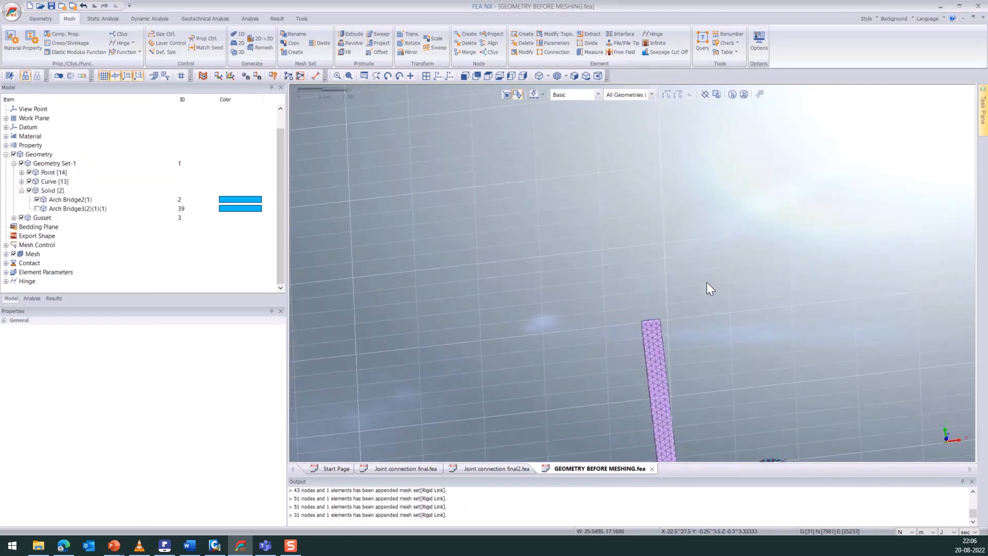
scroll(674, 397, up, 5)
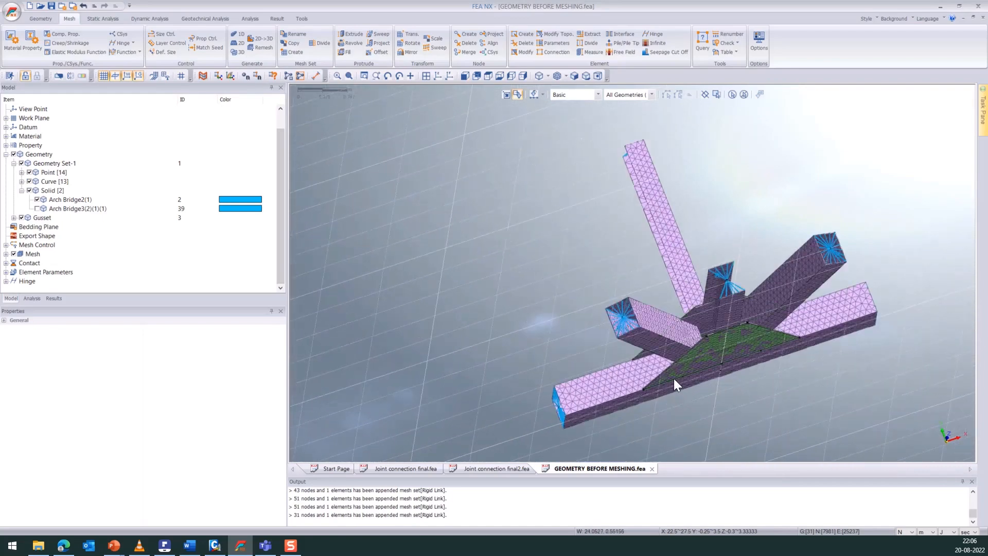
middle_drag(727, 409, 756, 416)
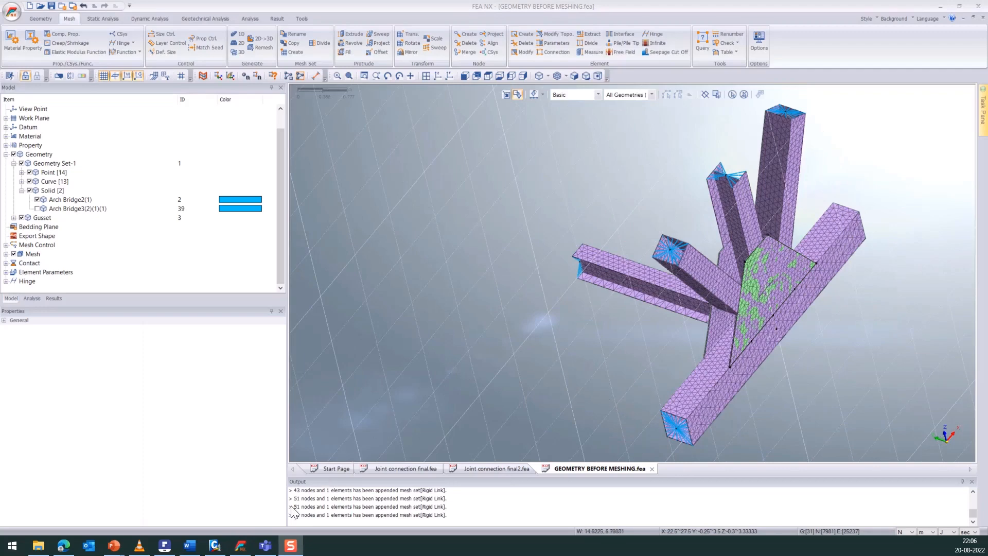
Switch to midas Civil and run the analysis of the global arch bridge model.
click(214, 545)
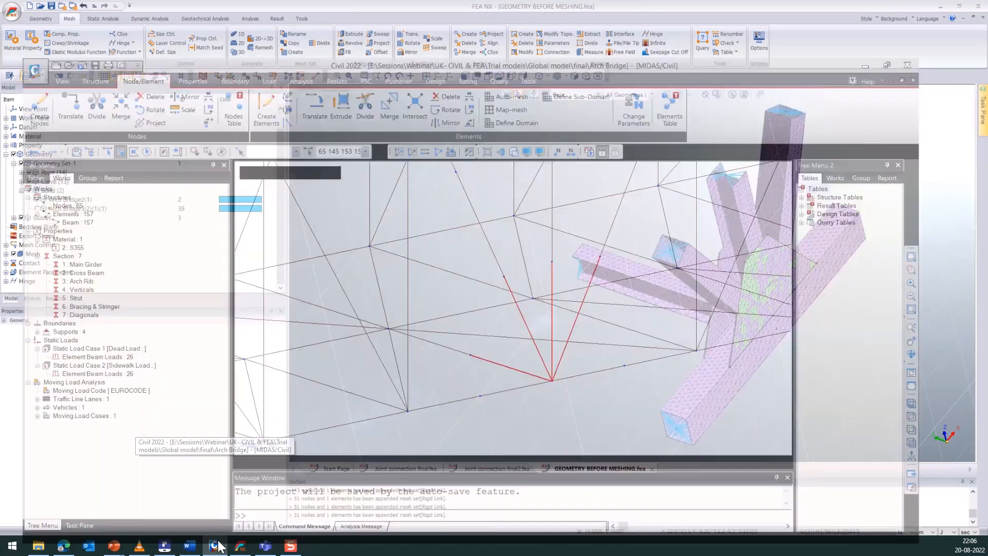
click(623, 104)
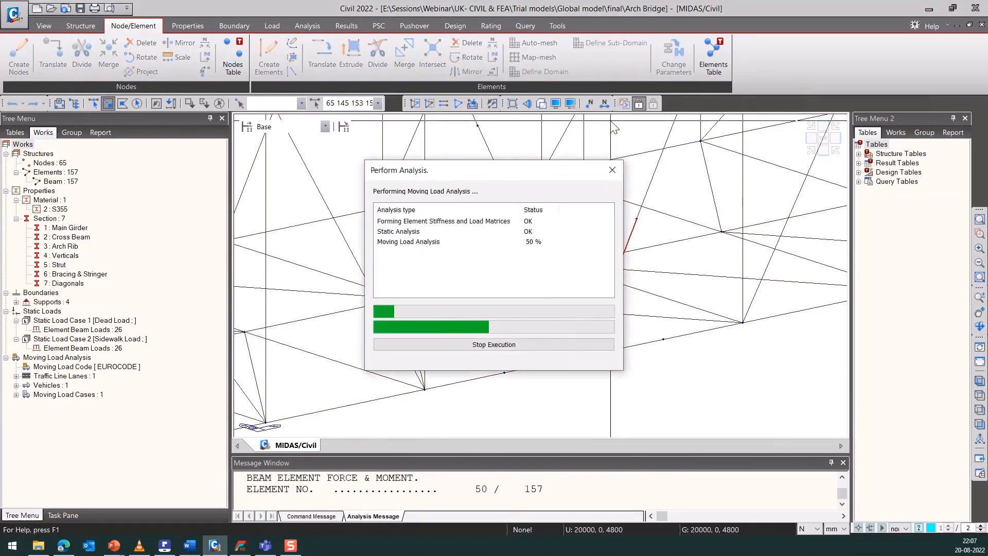
scroll(669, 355, up, 5)
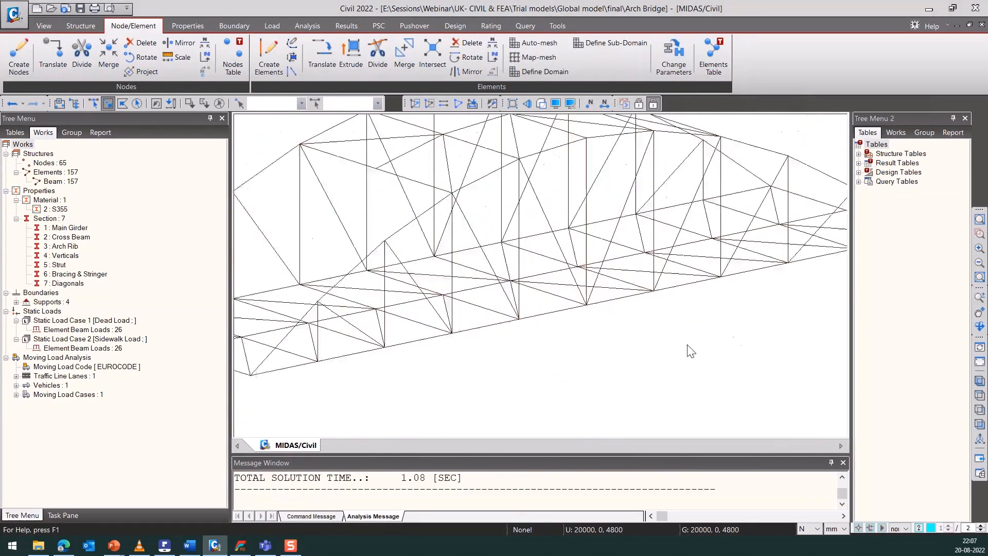
Display the node numbers and node markers around the joint in the global model.
click(590, 103)
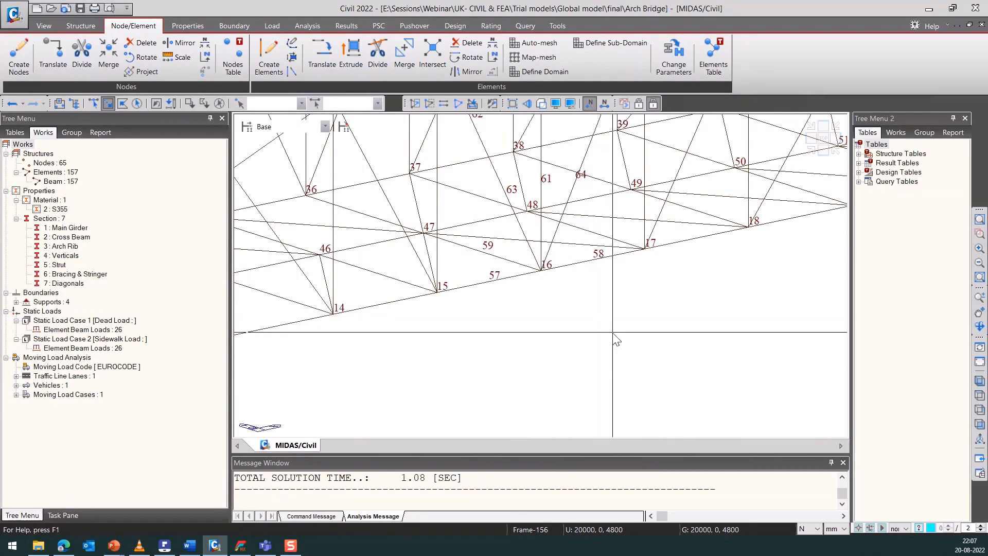
middle_drag(612, 334, 624, 358)
click(551, 101)
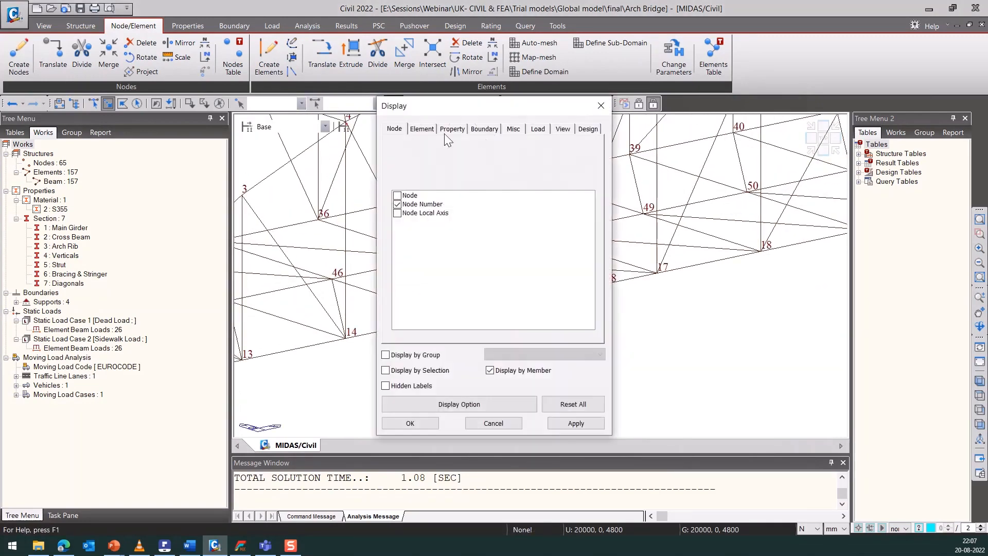
click(397, 195)
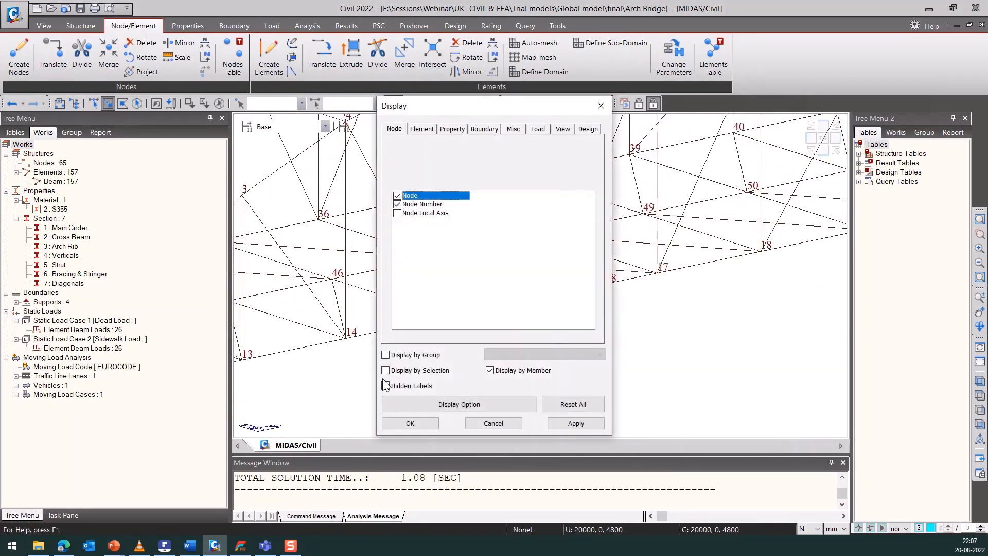
click(410, 423)
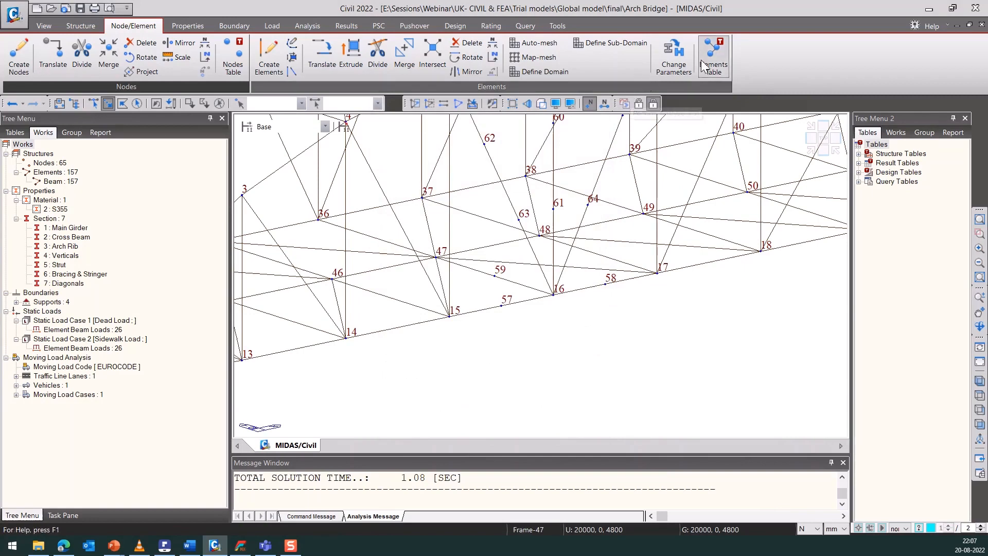
click(344, 26)
click(750, 71)
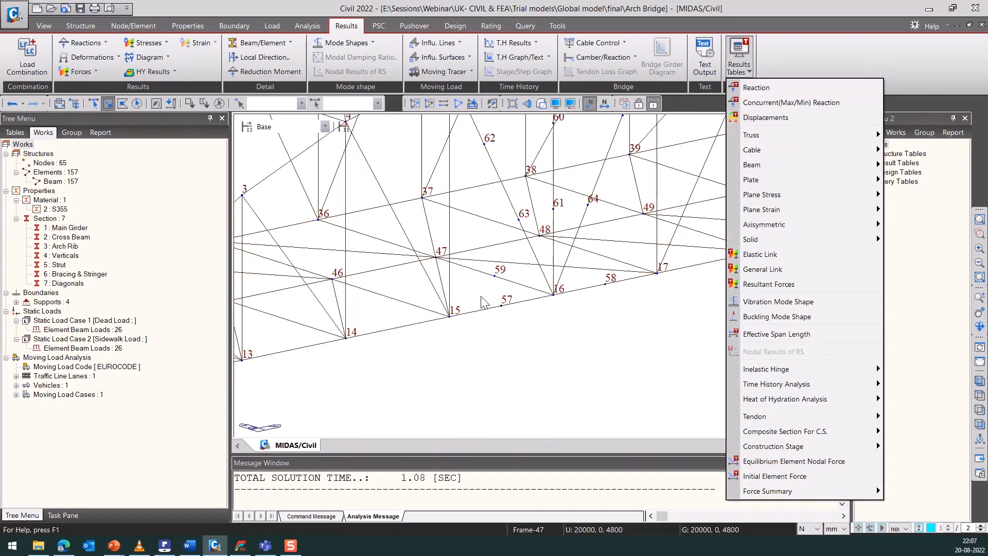
click(447, 289)
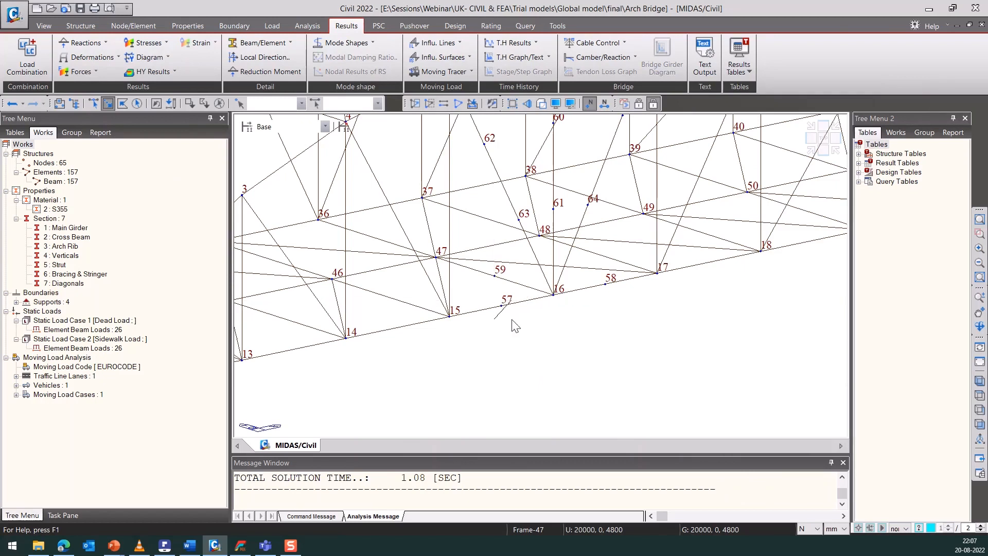
Select the joint's surrounding nodes 57 to 59, 61, 63 and 64 in the global model and copy the node list.
click(494, 276)
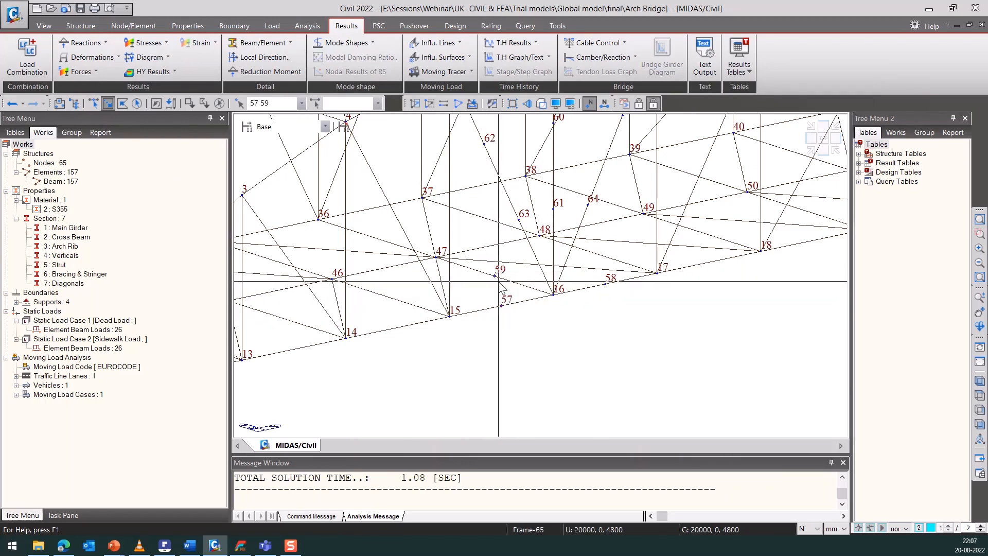
click(606, 284)
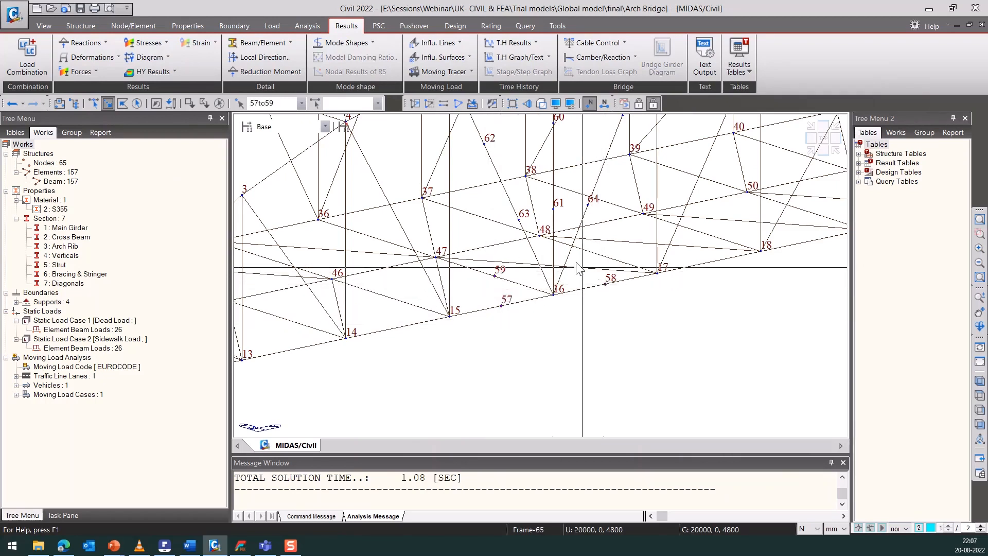
click(519, 220)
click(553, 209)
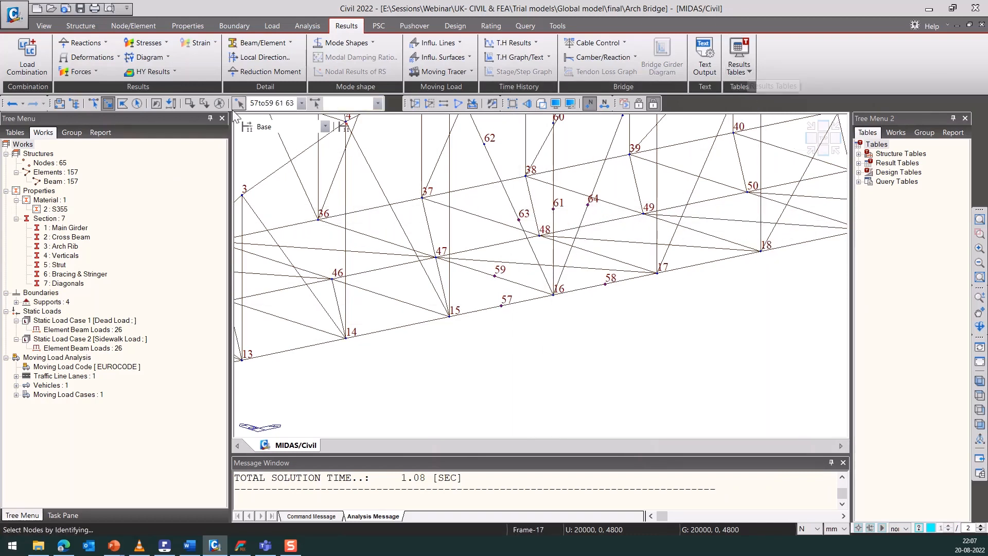
click(254, 105)
key(ctrl+c)
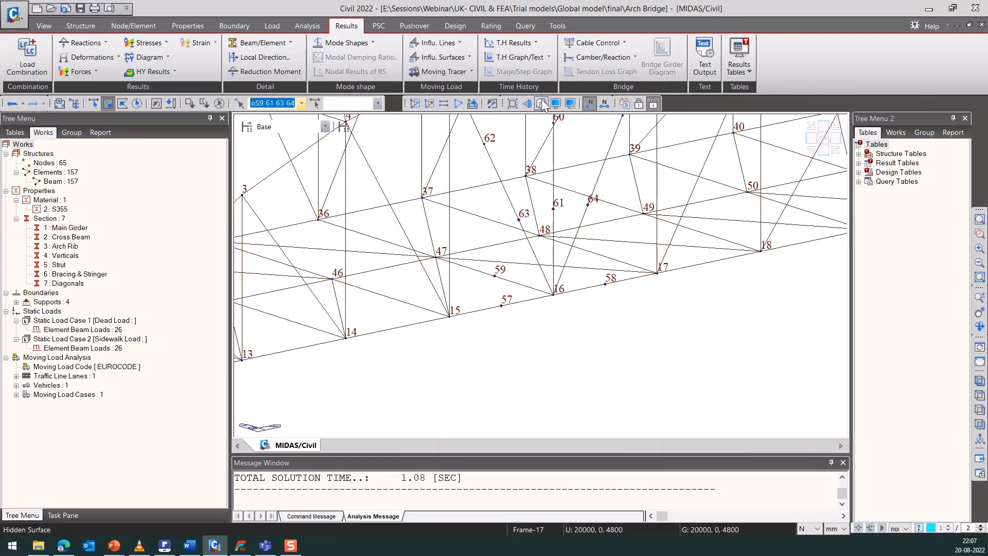
Open the displacement results table for nodes 57to59 61 63 64 under load combination LCB1(CB).
click(745, 75)
click(771, 122)
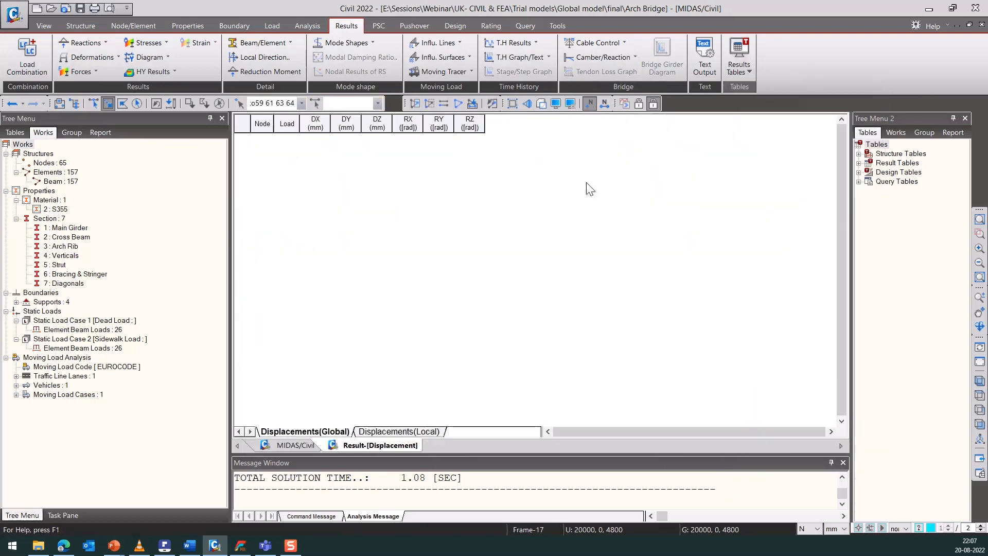
click(439, 232)
double_click(439, 233)
key(ctrl+v)
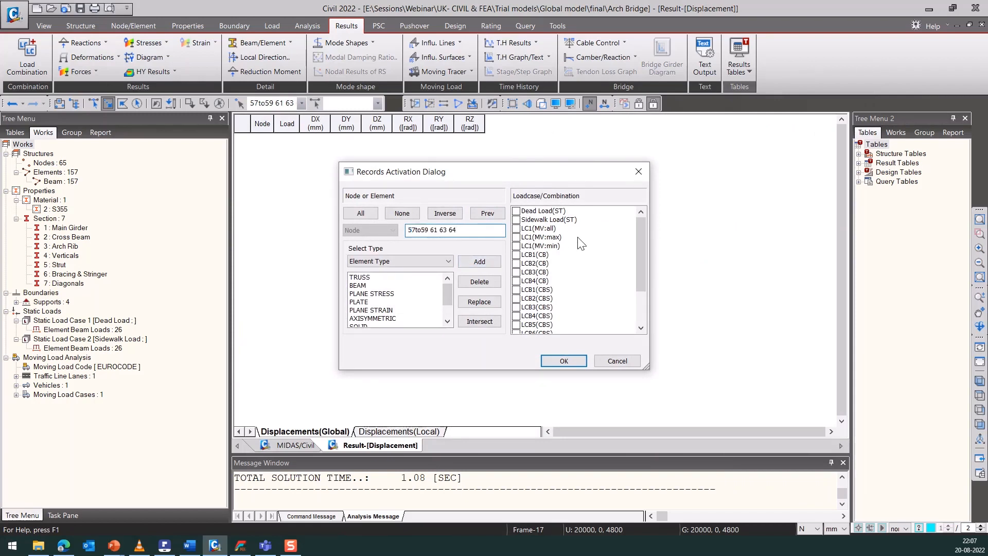
click(520, 256)
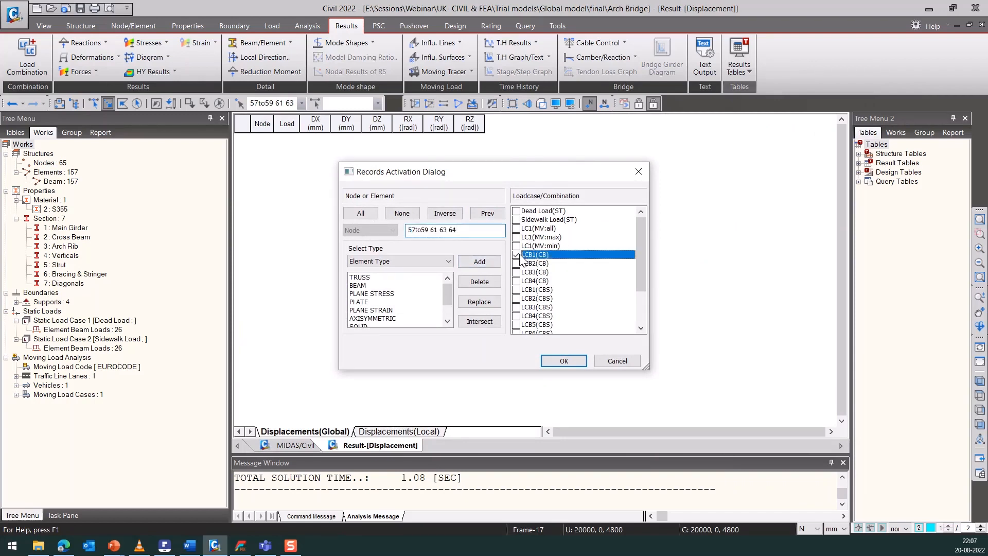
click(565, 361)
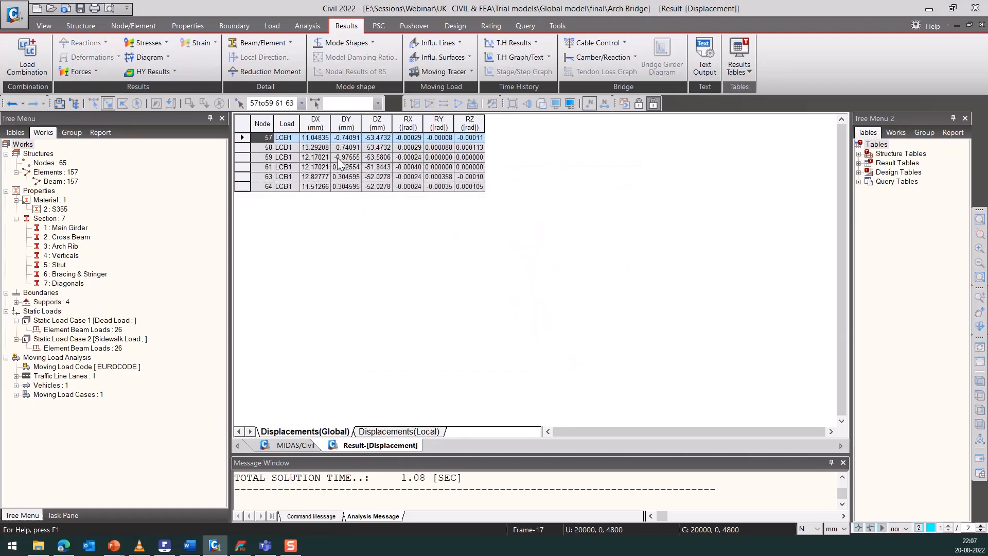
Widen the DX, DY and DZ columns of the displacement table to fit their full values.
double_click(331, 128)
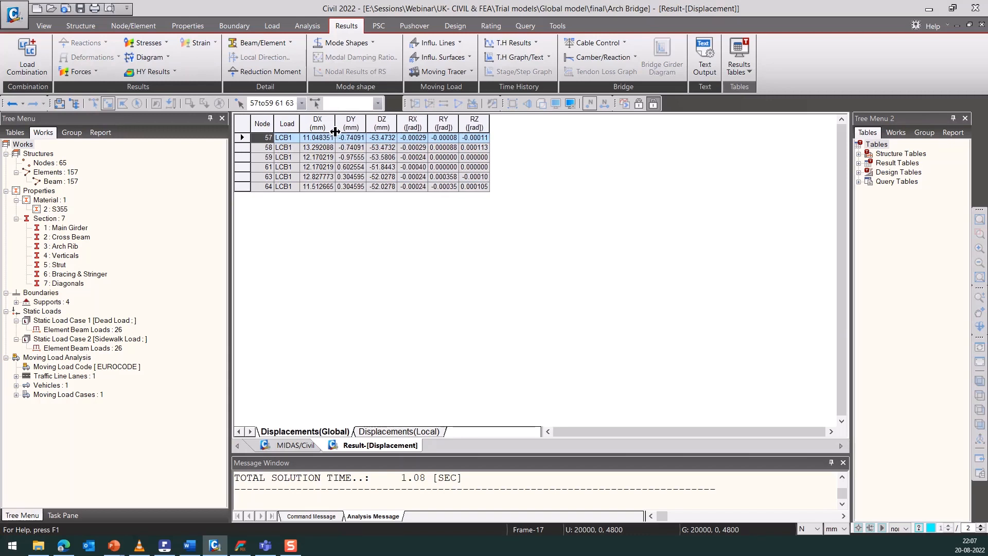
drag(366, 124, 379, 124)
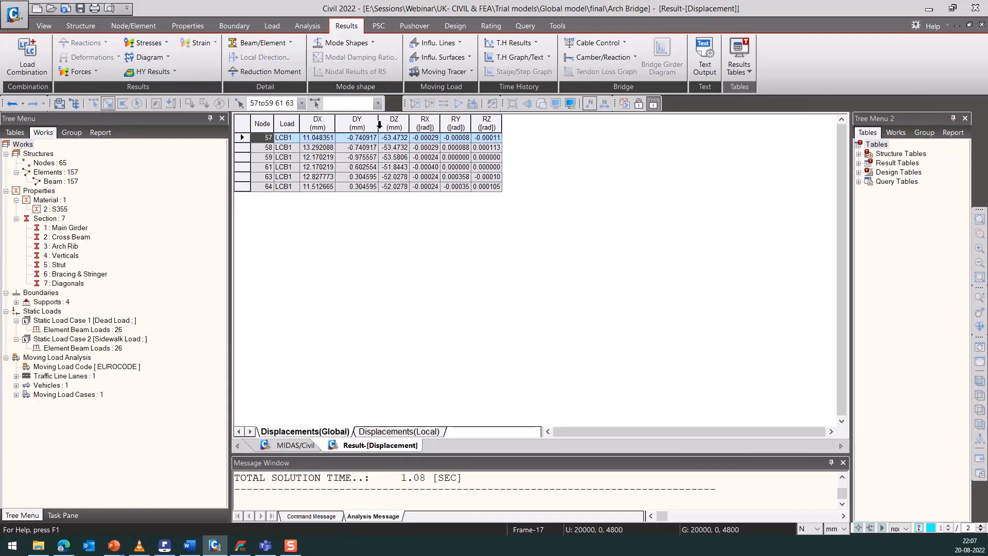
double_click(409, 126)
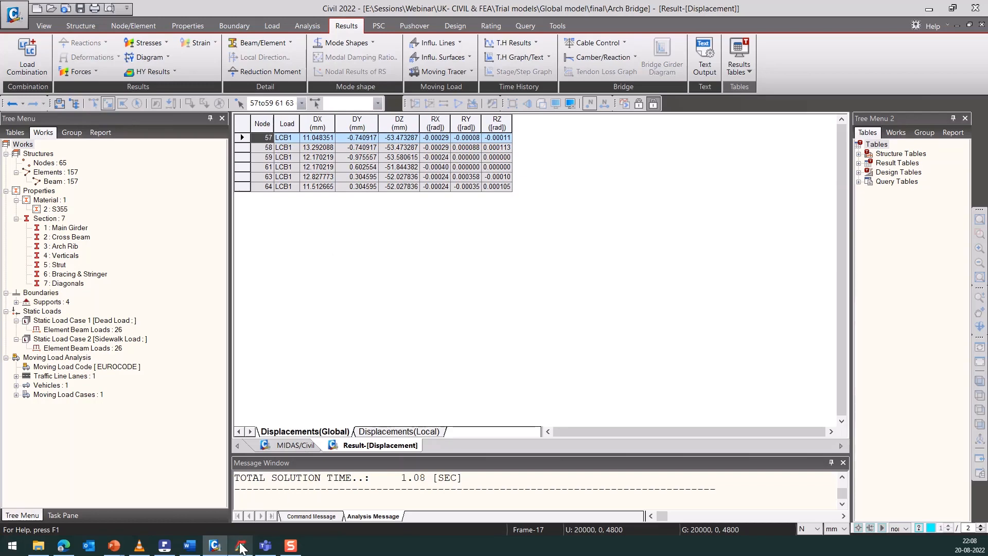
Switch to FEA NX and start a nodal displacement load named Displacement-1 in Load Set-1, with the load type Total.
mouse_move(241, 547)
click(248, 515)
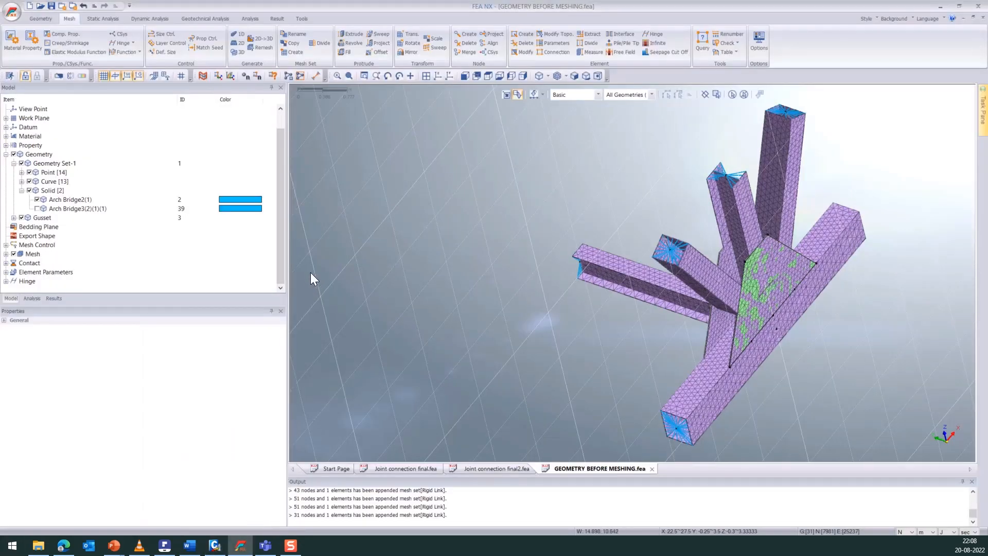
click(112, 19)
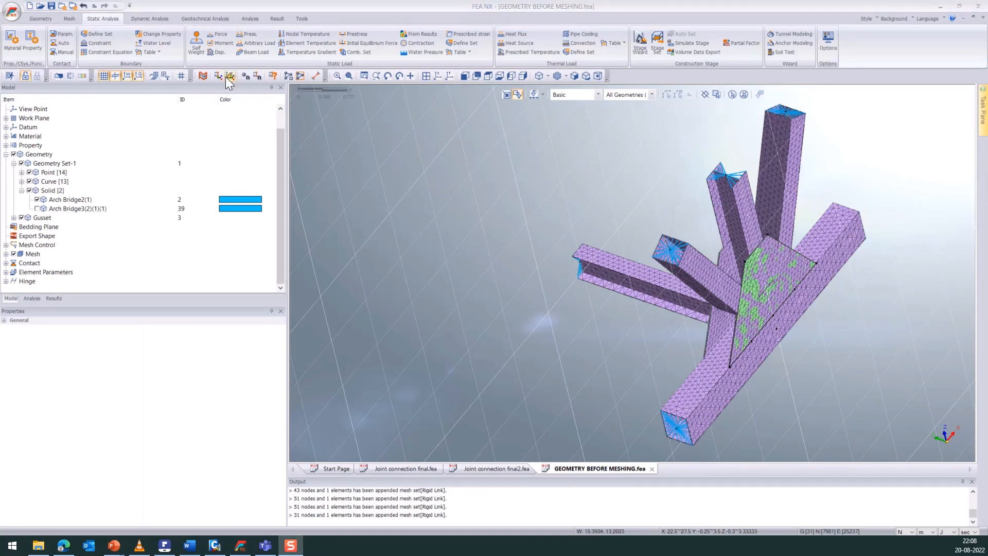
click(220, 52)
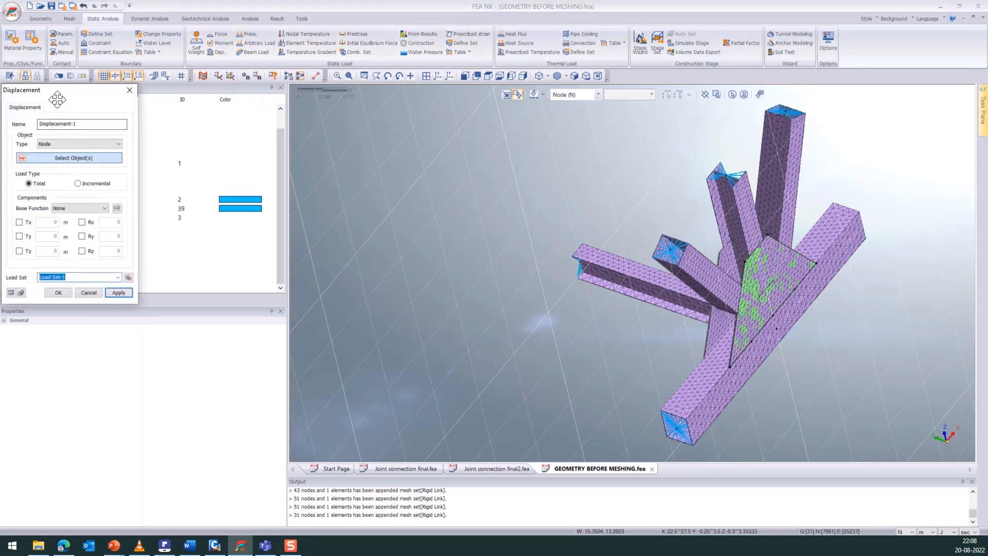
click(404, 123)
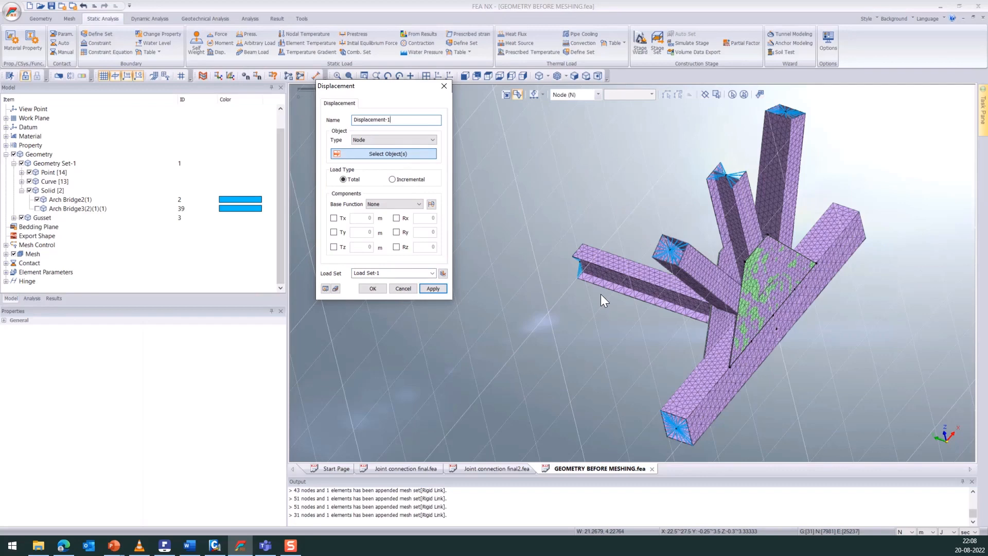
scroll(601, 294, down, 2)
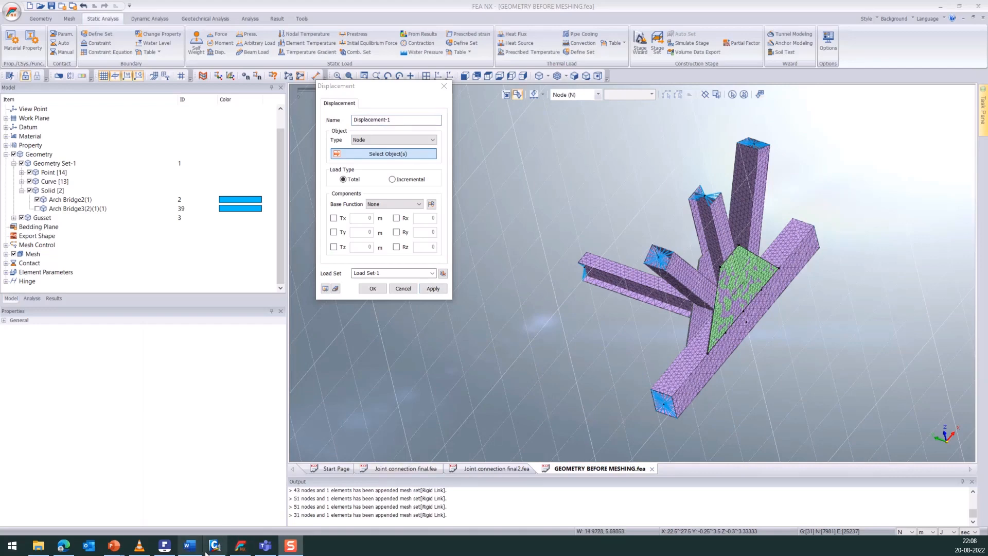
Switch to midas Civil and examine where the joint's nodes lie in the global model.
mouse_move(214, 546)
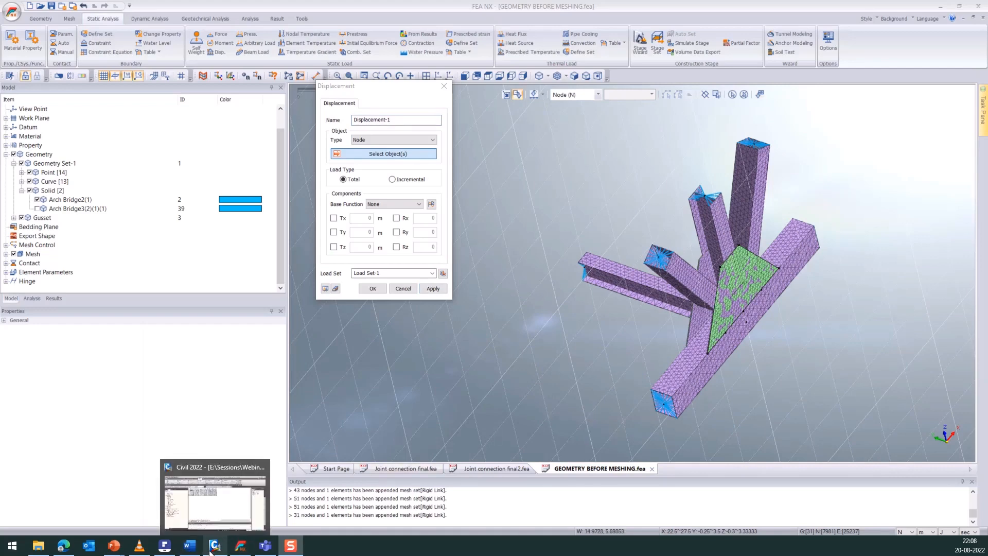
click(216, 515)
click(287, 445)
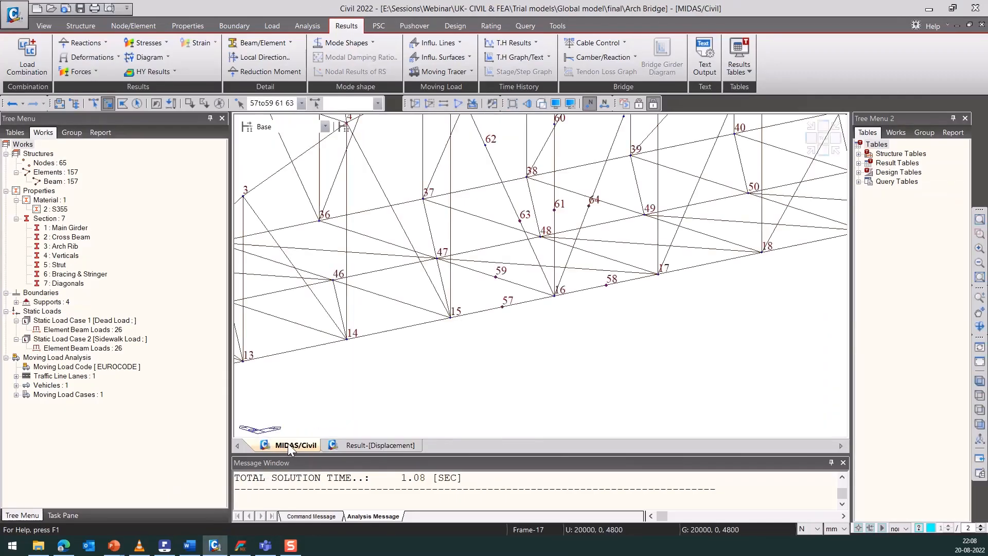
shift+middle_drag(663, 393, 556, 377)
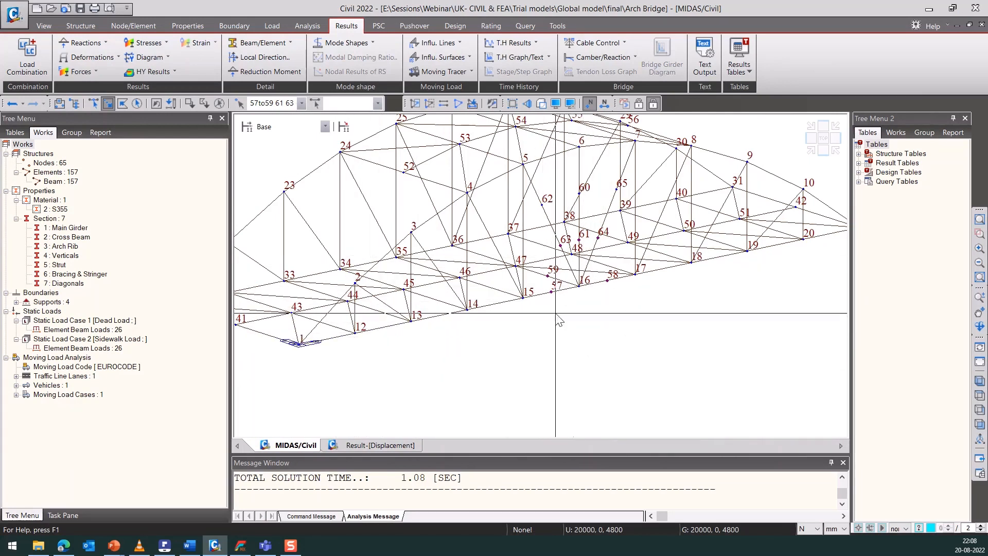
Switch to FEA NX, set the length unit to mm and enable all six translation and rotation components of the displacement load.
click(245, 550)
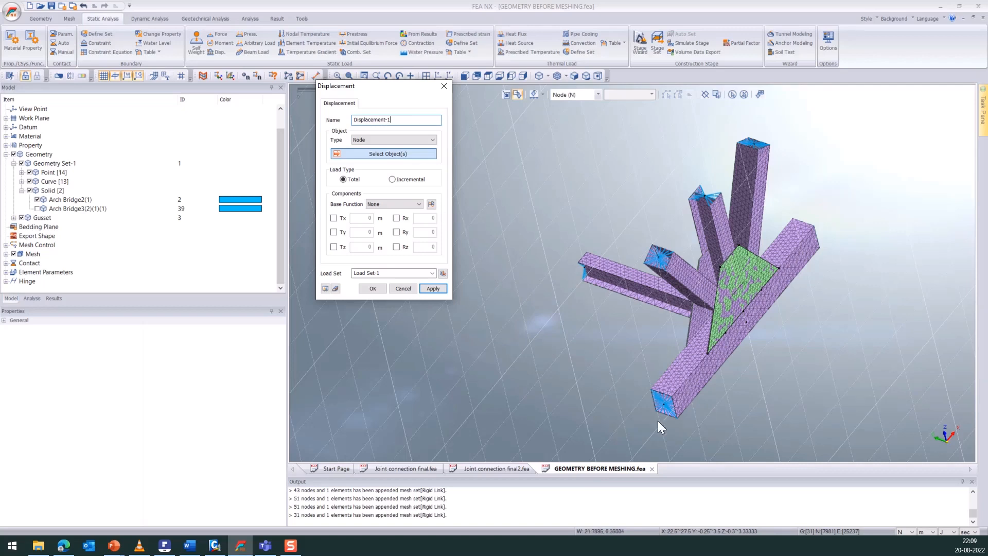
click(920, 530)
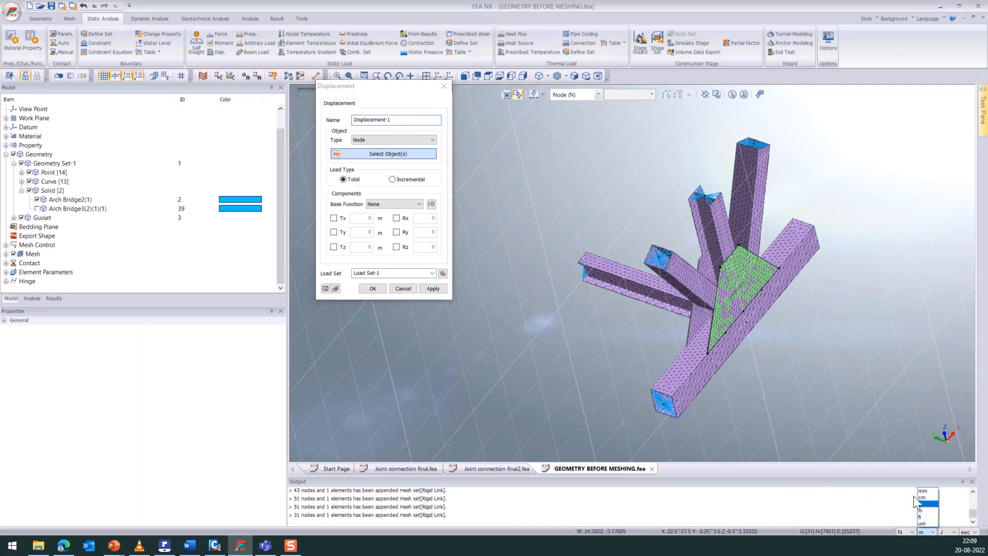
click(924, 492)
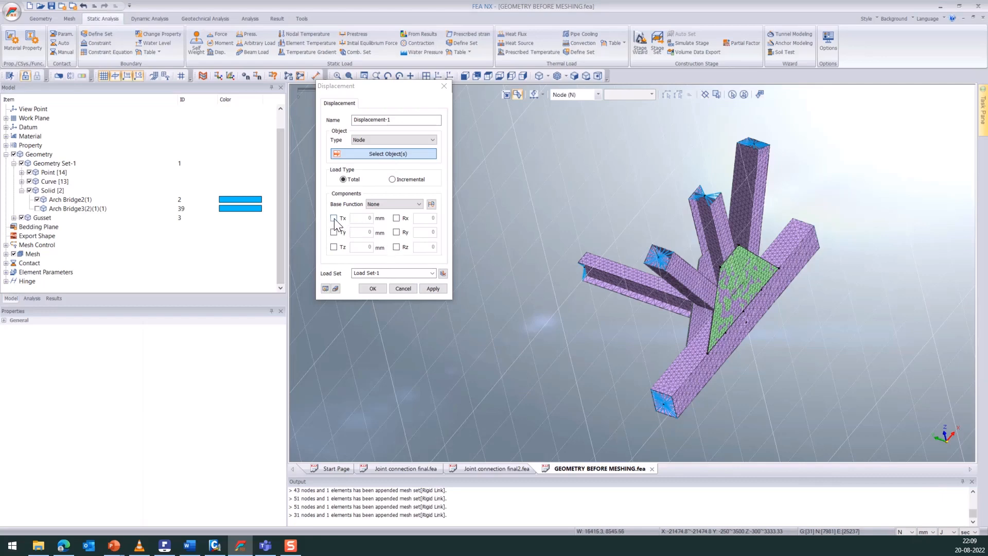
click(385, 204)
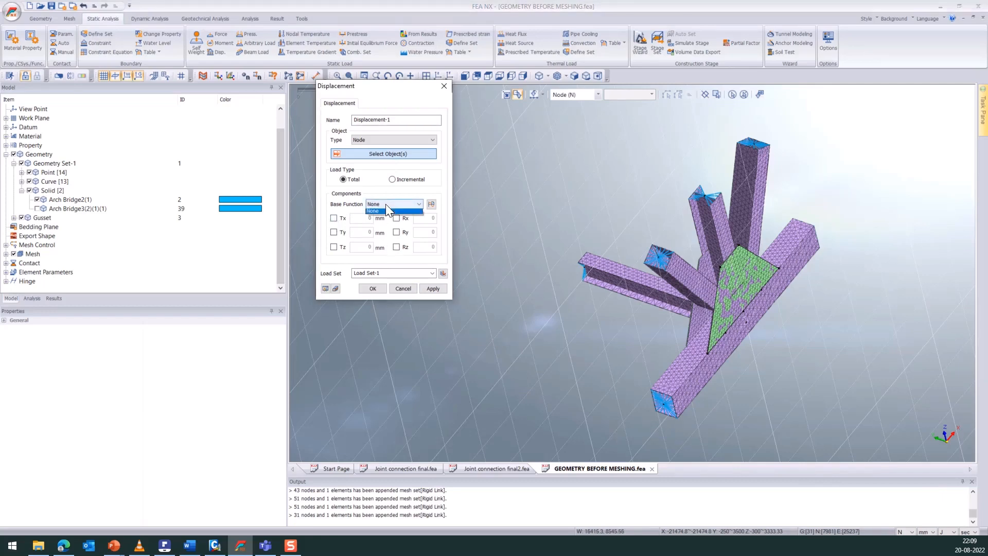
click(390, 140)
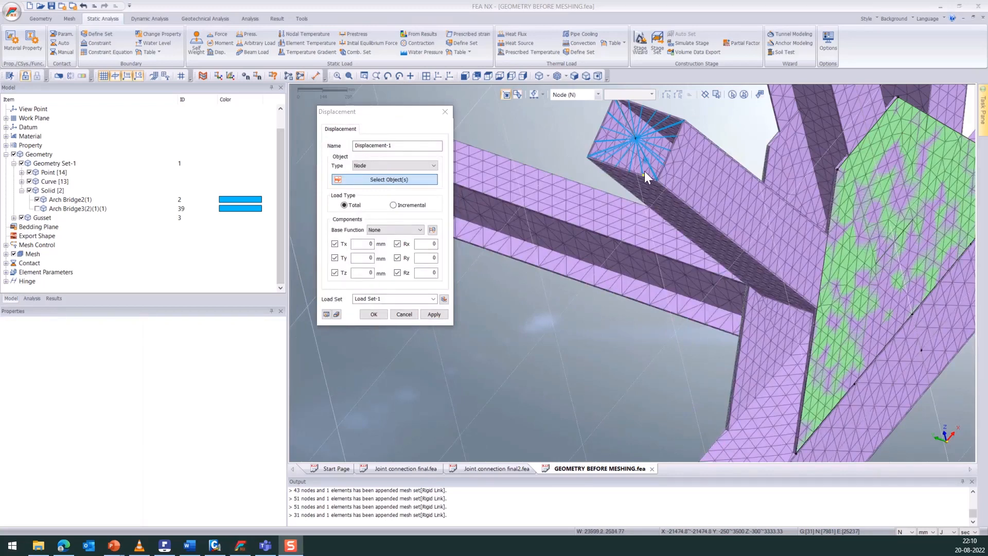
Select the rigid link's centre node at the near end of the main girder as the displacement load's target.
scroll(649, 253, down, 5)
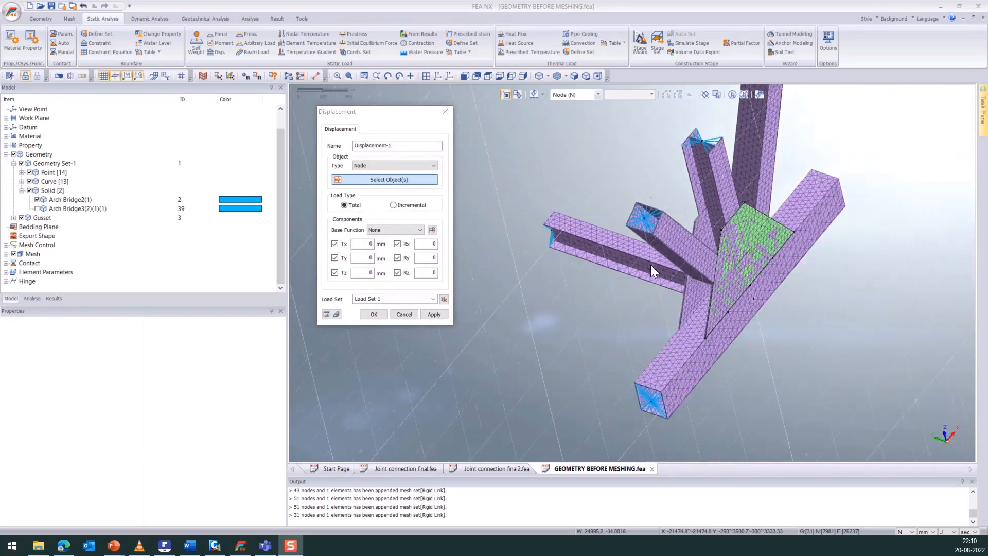
scroll(644, 437, up, 5)
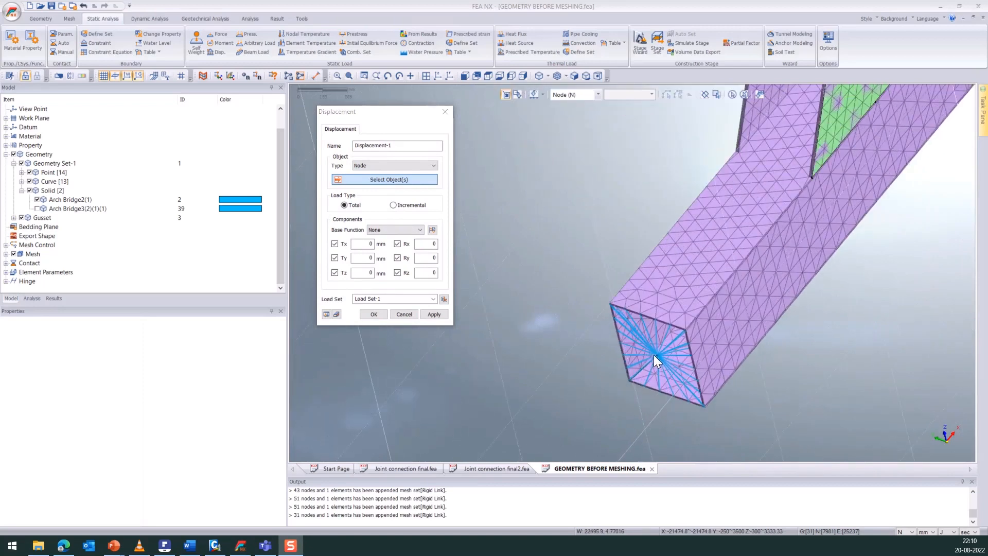
click(659, 357)
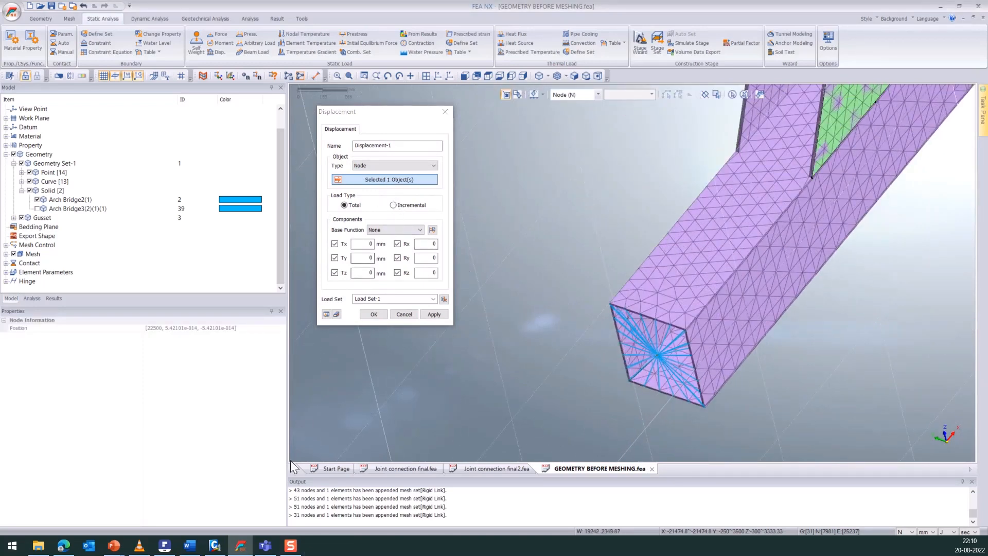
Copy node 57's DX displacement from midas Civil into the FEA NX displacement load as Tx = 11.048351 mm.
click(215, 545)
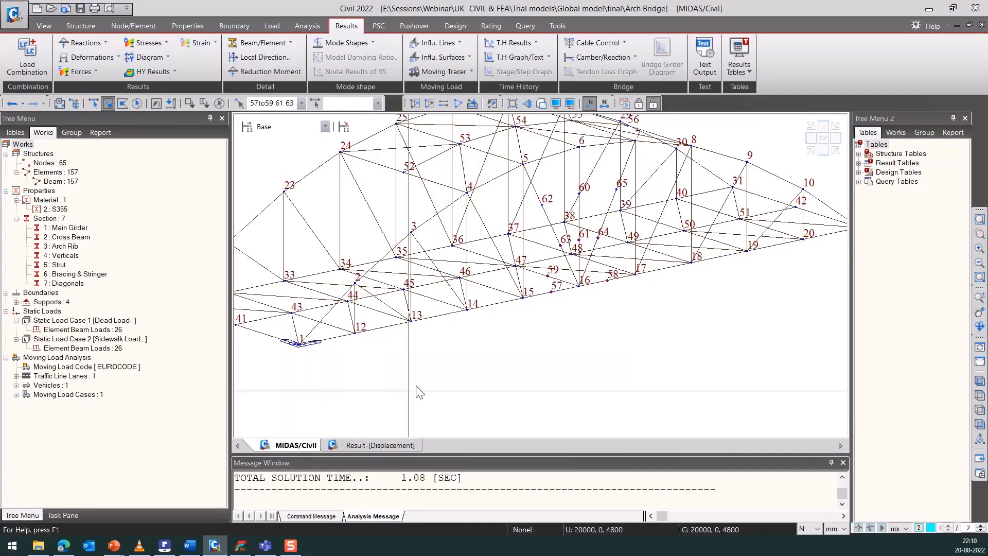
scroll(587, 339, up, 4)
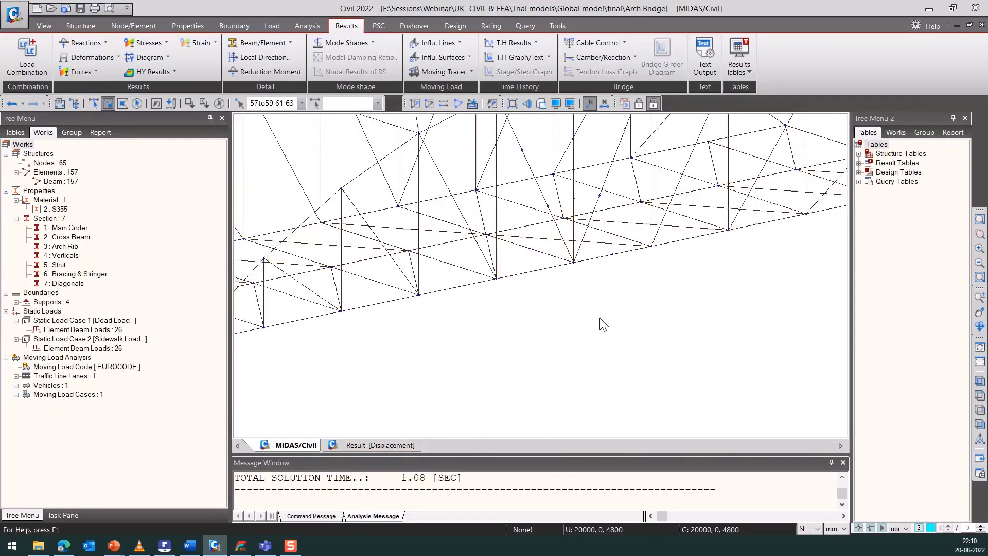
click(381, 446)
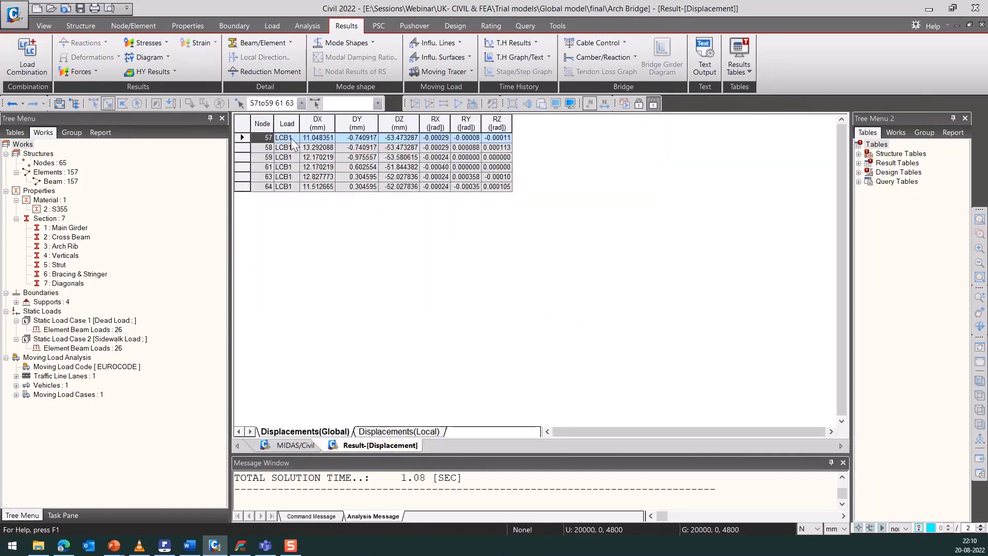
click(307, 138)
key(alt+Tab)
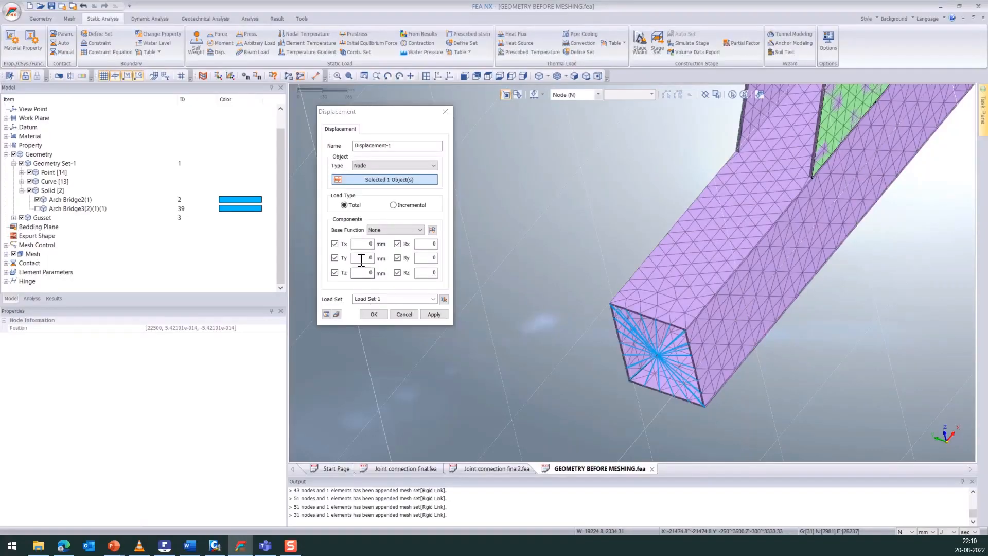
click(369, 244)
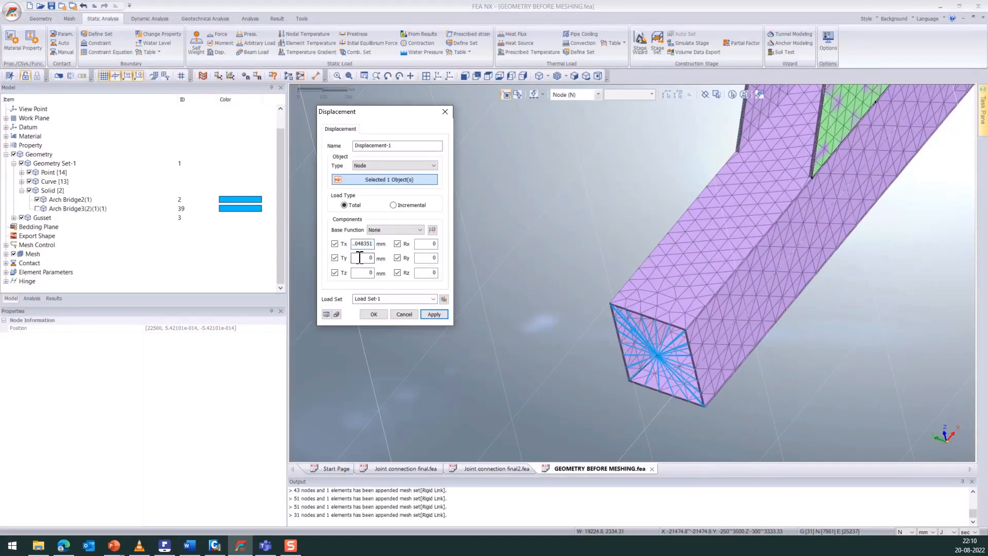
drag(373, 244, 337, 245)
Copy node 57's DY displacement from midas Civil into the FEA NX displacement load as Ty = -0.740917 mm.
key(alt+Tab)
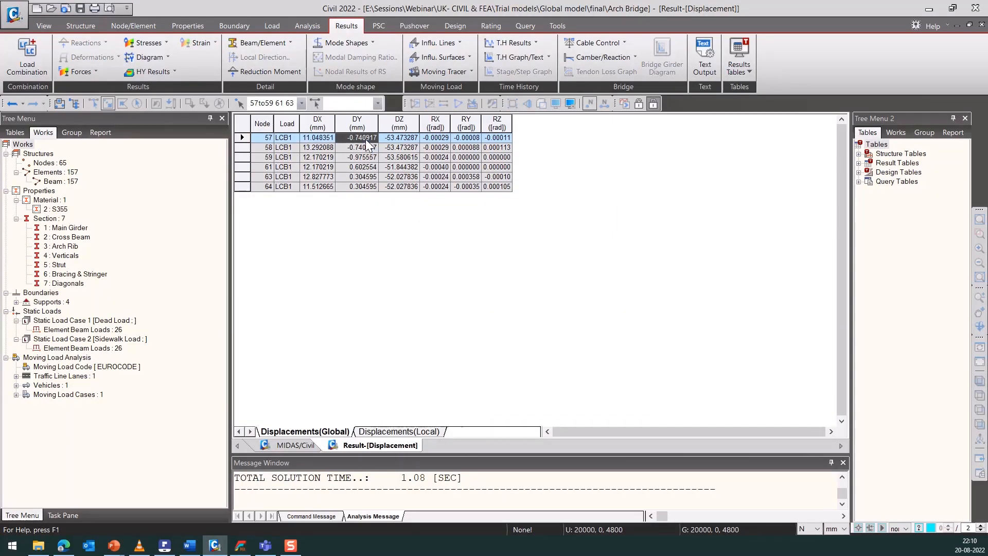
key(alt+Tab)
click(365, 258)
key(ctrl+v)
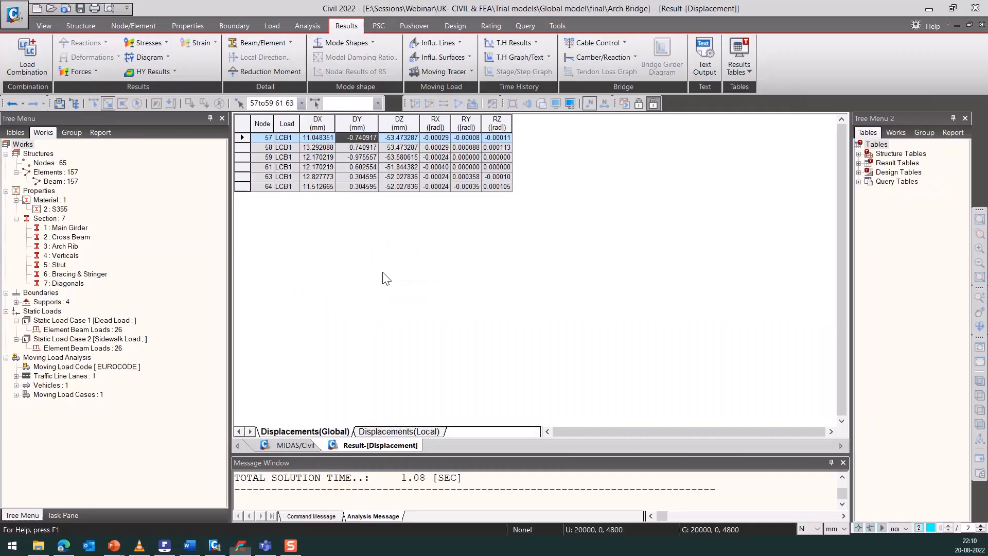
Copy node 57's DZ displacement from midas Civil into the FEA NX displacement load as Tz = -53.473287 mm.
key(alt+Tab)
click(402, 138)
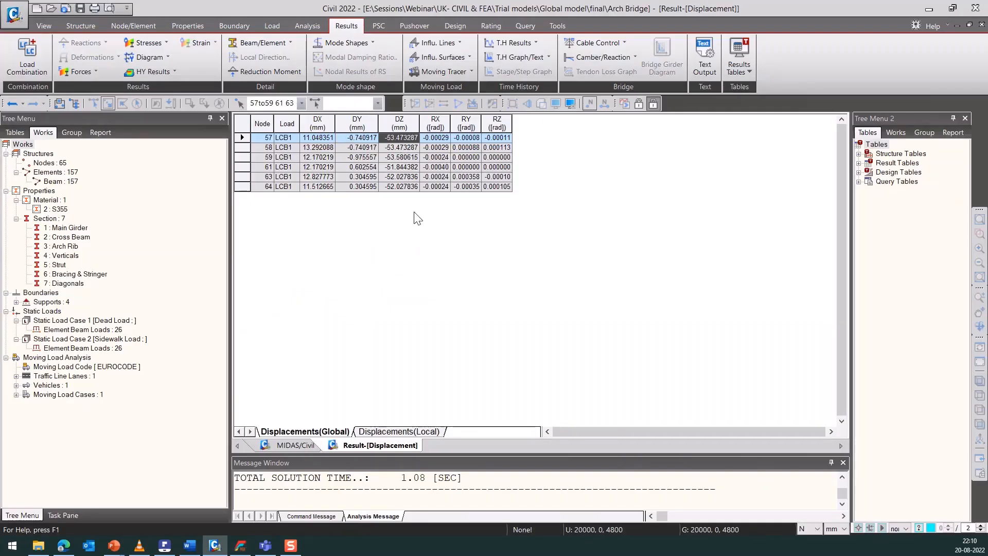
key(alt+Tab)
double_click(363, 272)
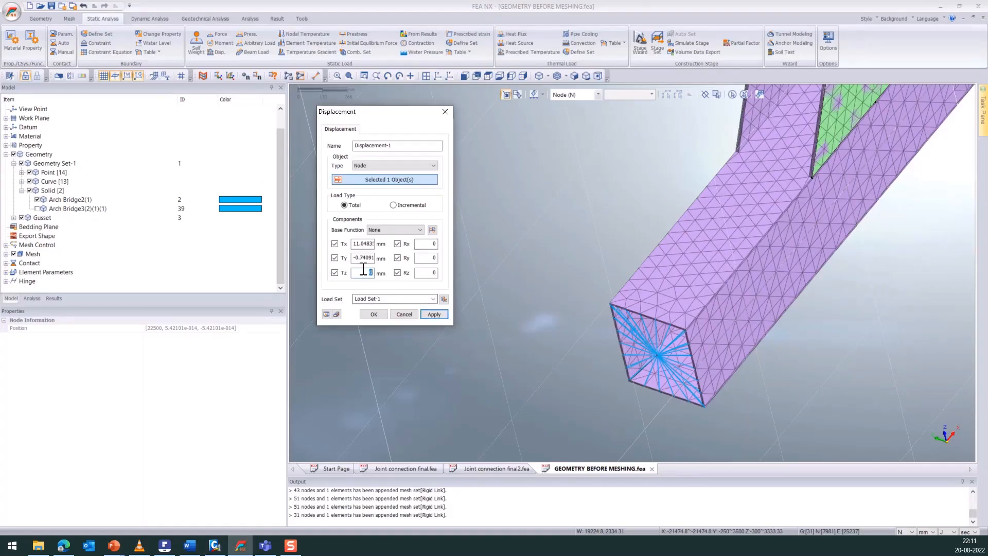
key(ctrl+v)
drag(371, 271, 335, 274)
Transfer node 57's RX and RY rotations from midas Civil into the FEA NX displacement load as Rx = -0.000291 and Ry = -0.000088.
key(alt+Tab)
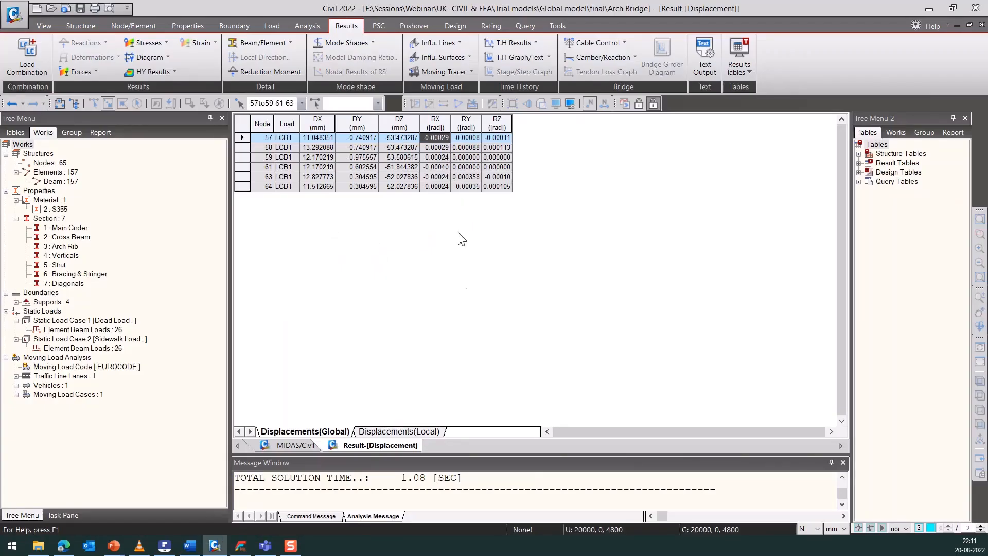
key(alt+Tab)
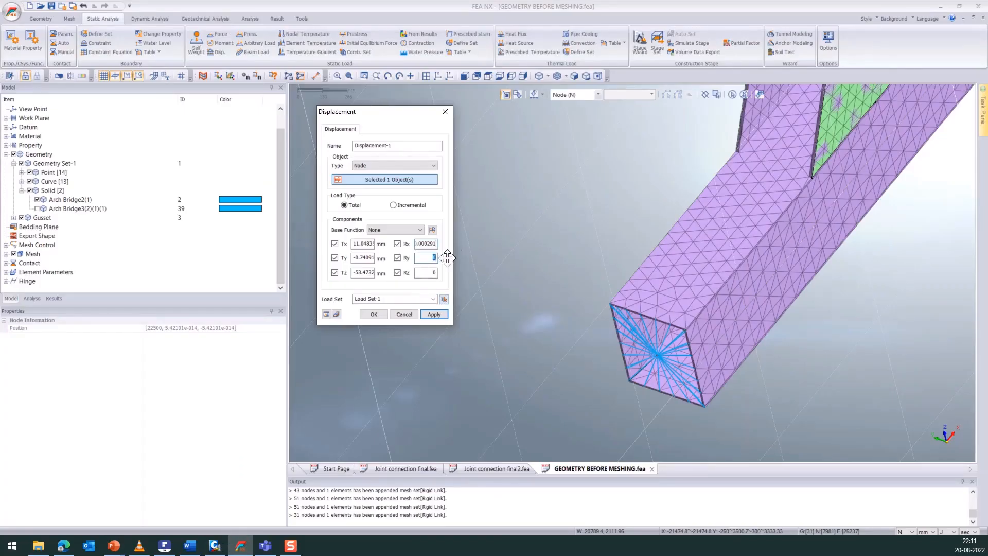
key(alt+Tab)
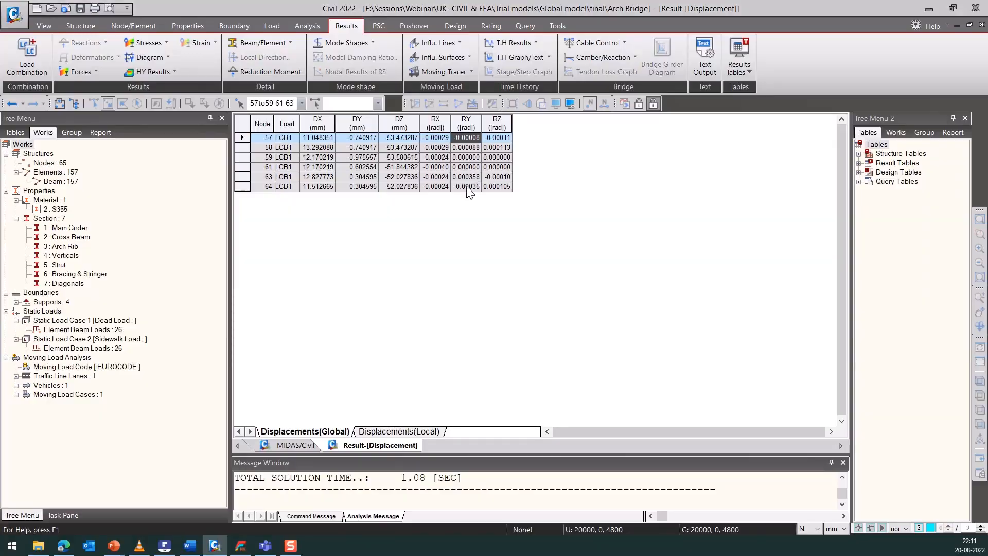
key(alt+Tab)
text(-0.000088)
Transfer node 57's RZ rotation into the displacement load as Rz = -0.000113 and apply the load in Load Set-1.
drag(430, 272, 437, 274)
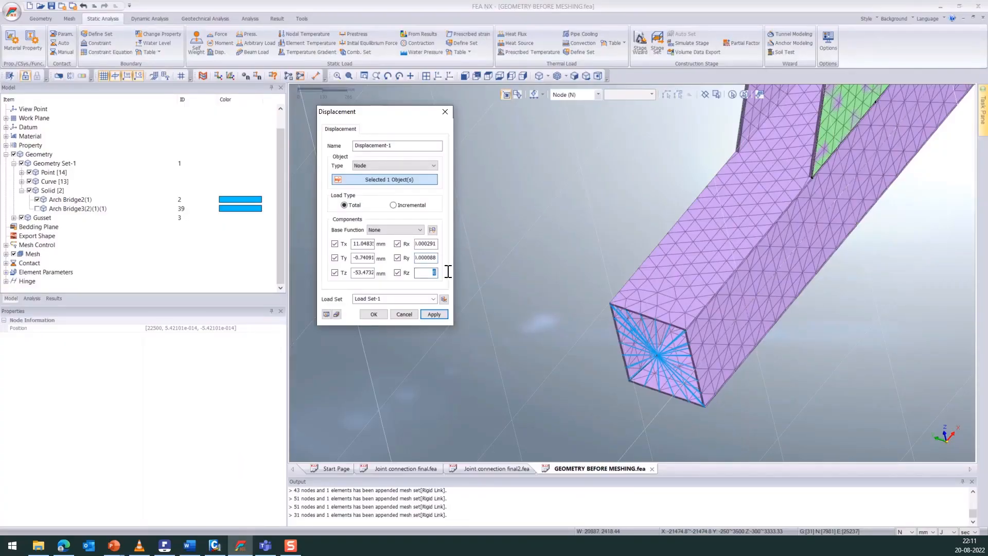
key(alt+Tab)
click(502, 137)
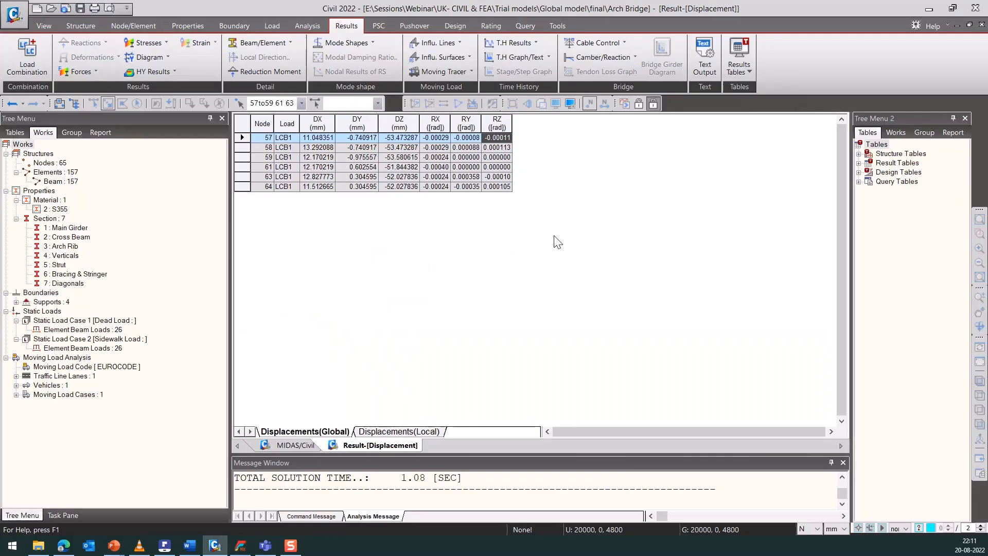
key(alt+Tab)
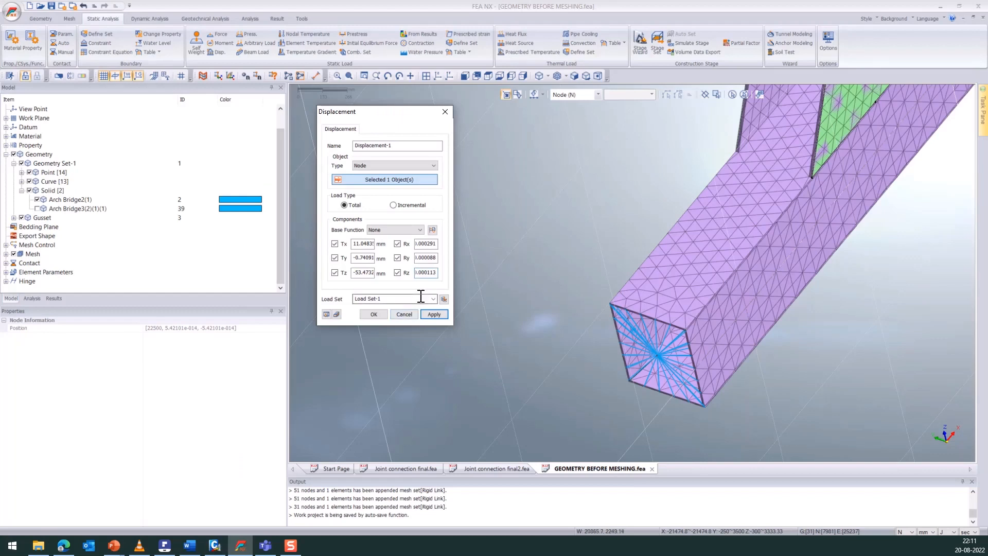
click(443, 317)
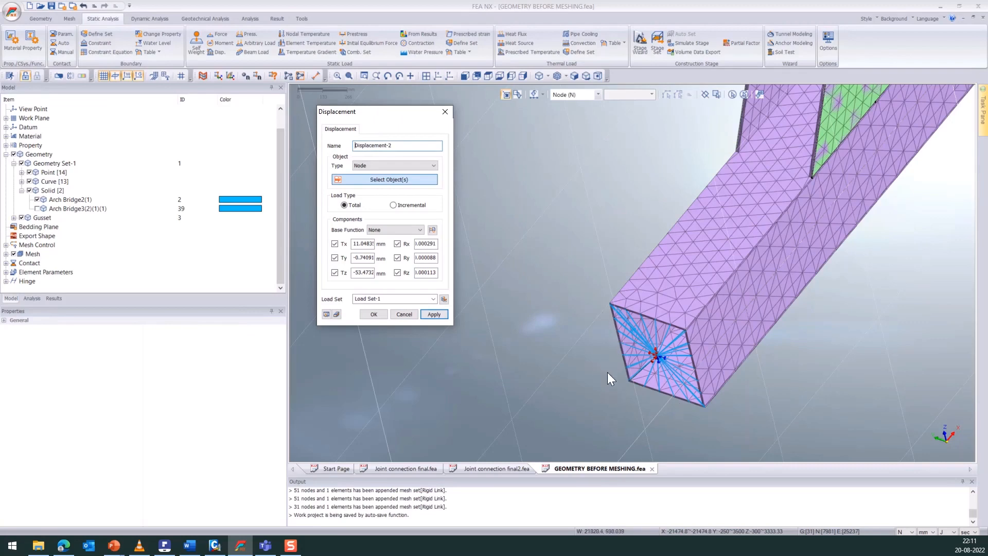
middle_drag(606, 373, 605, 221)
scroll(582, 360, down, 3)
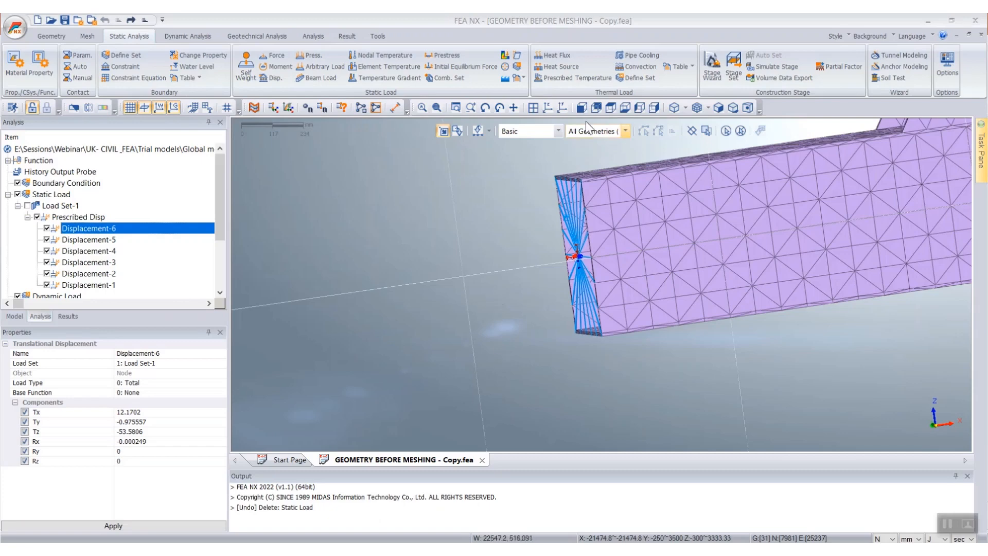
click(581, 109)
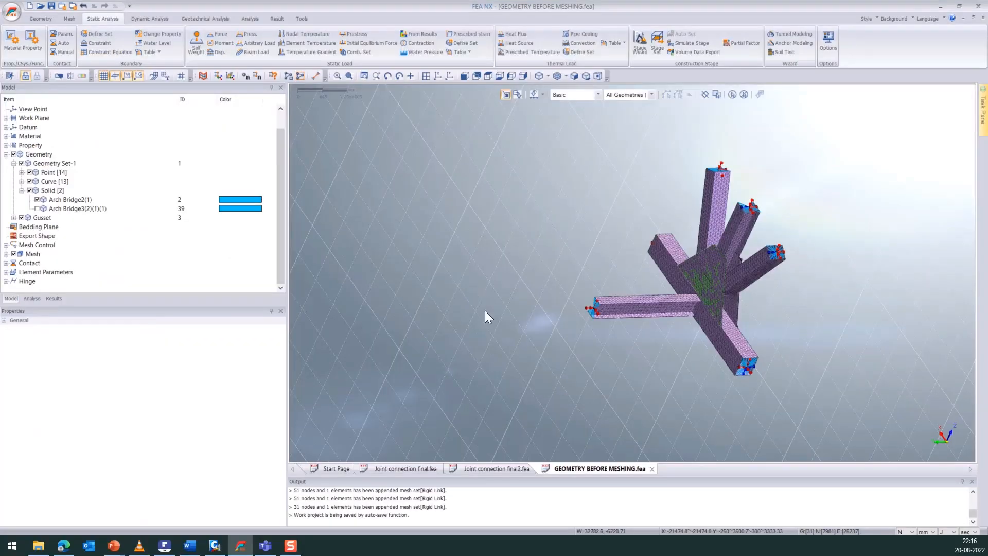
Hide the two surfaces of the Gusset geometry set so only the meshed joint is displayed there.
middle_drag(557, 362, 634, 357)
middle_drag(597, 228, 548, 236)
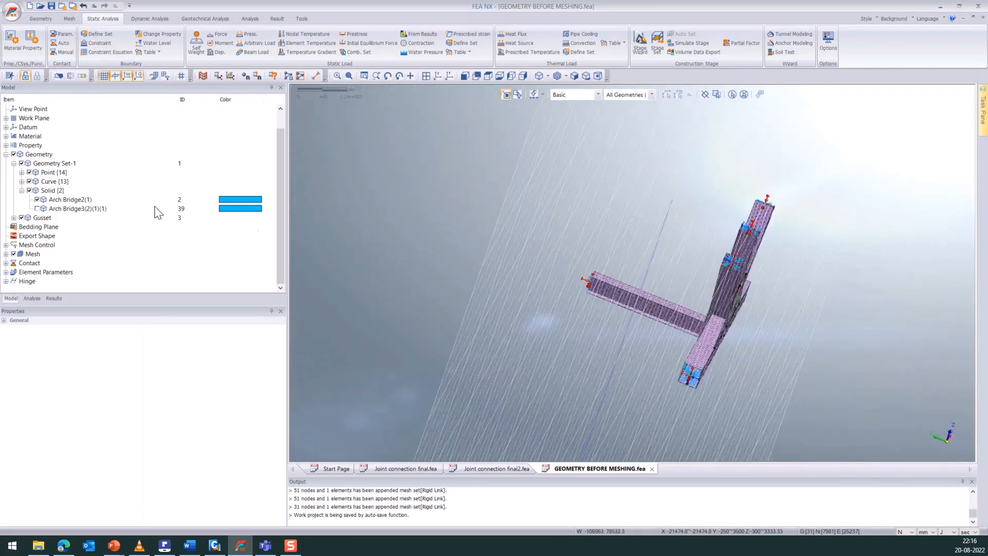
click(21, 173)
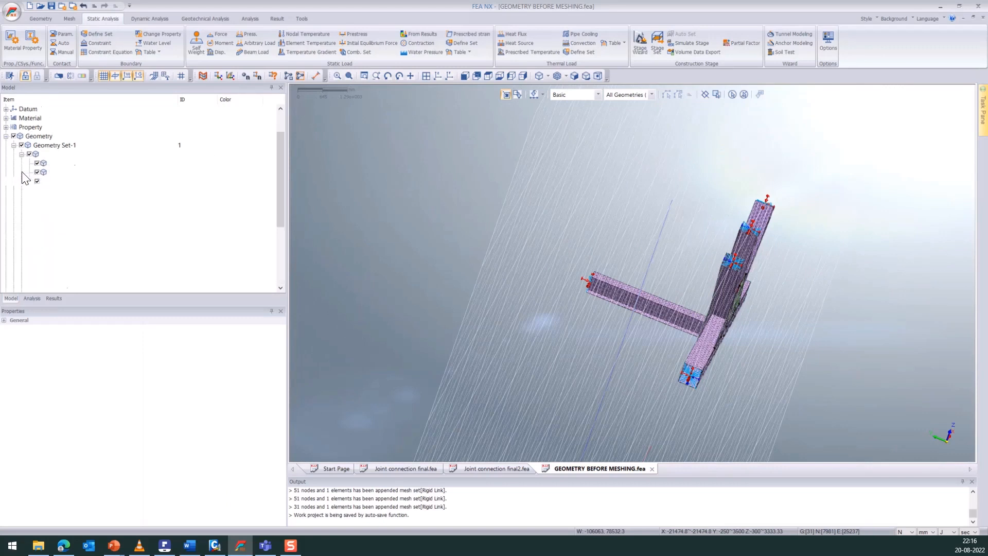
scroll(37, 175, down, 4)
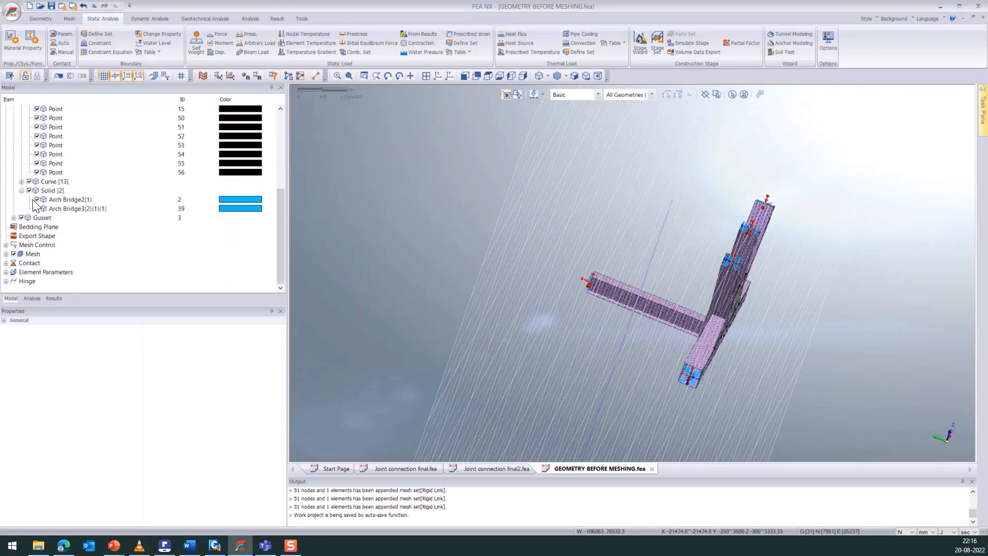
click(14, 218)
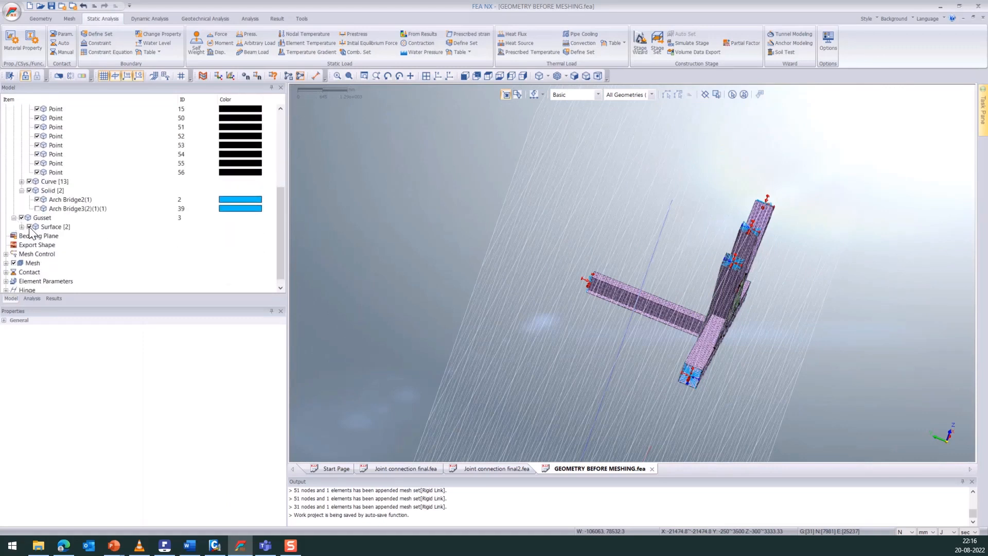
scroll(483, 298, down, 2)
middle_drag(642, 352, 560, 332)
scroll(632, 354, up, 2)
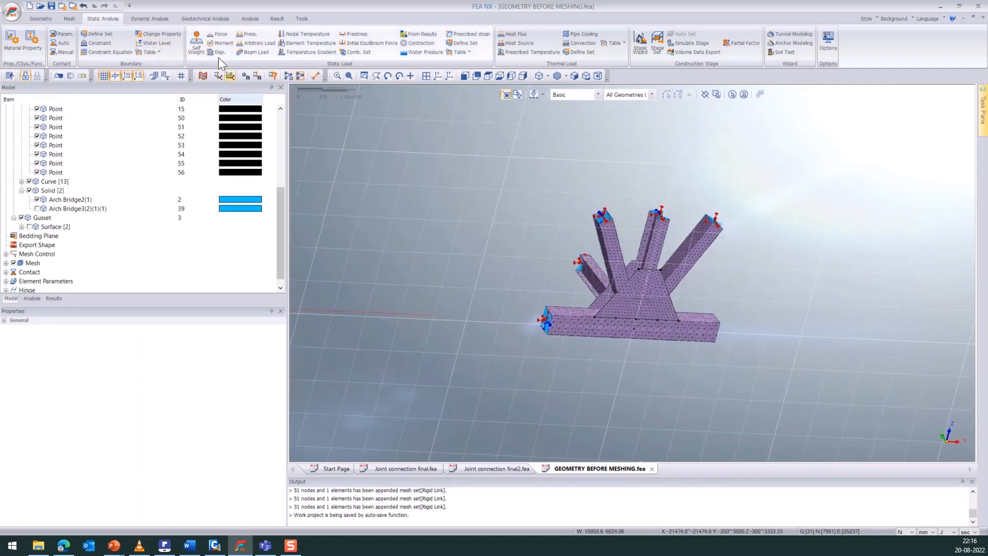
Start a new general analysis case titled Joint Analysis with the Linear Static solution type.
click(260, 19)
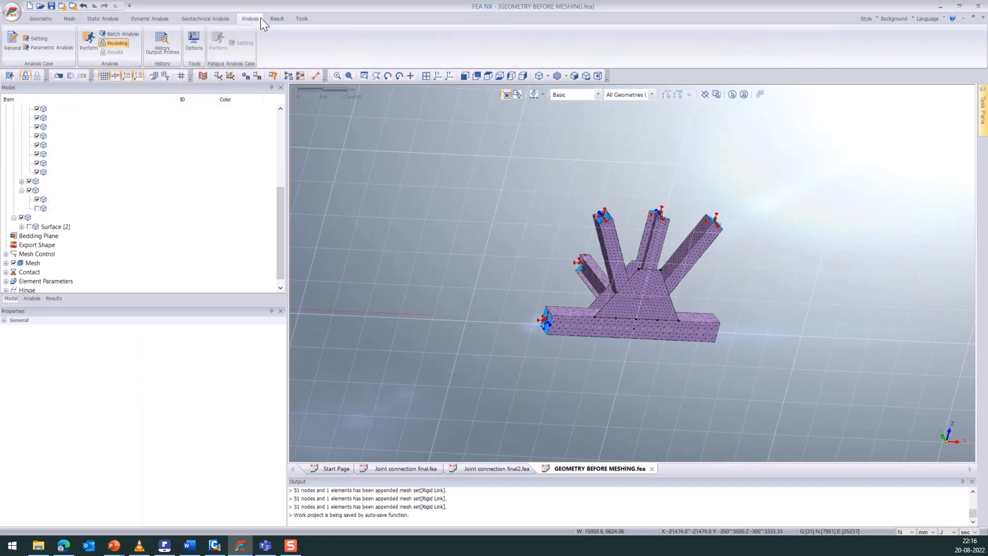
click(14, 47)
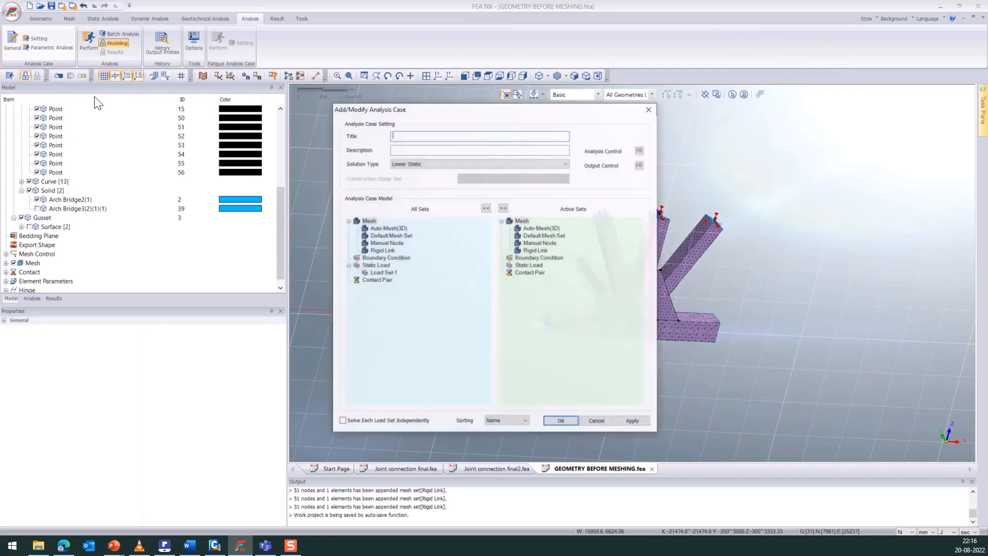
drag(457, 114, 444, 105)
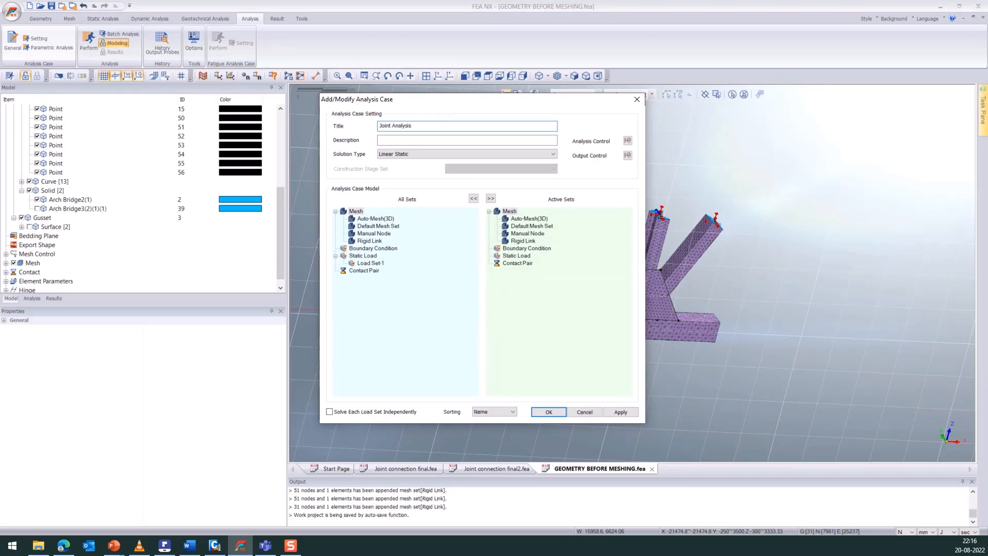
Review the analysis case's Analysis Control, including its advanced geotechnical options, without changing anything.
click(628, 141)
drag(507, 175, 648, 154)
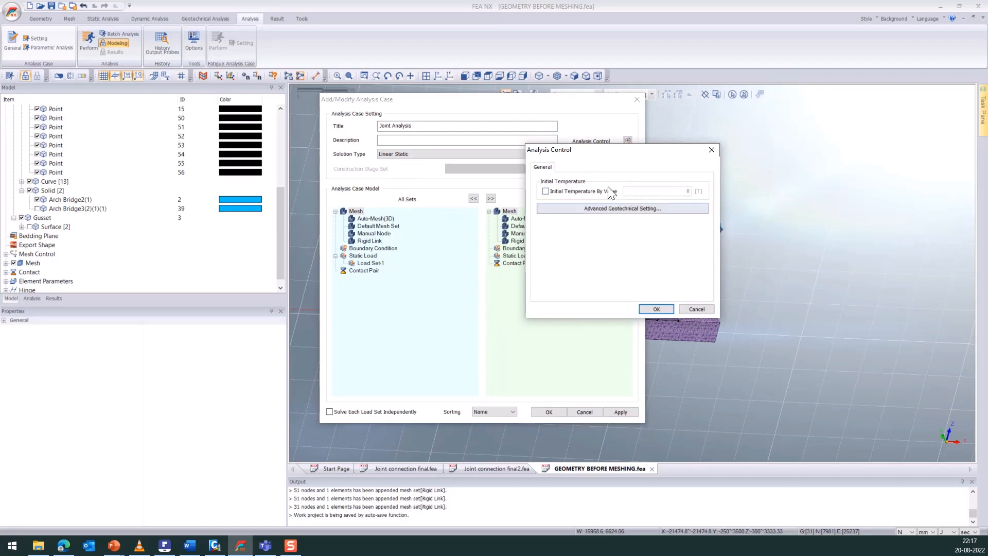
click(606, 209)
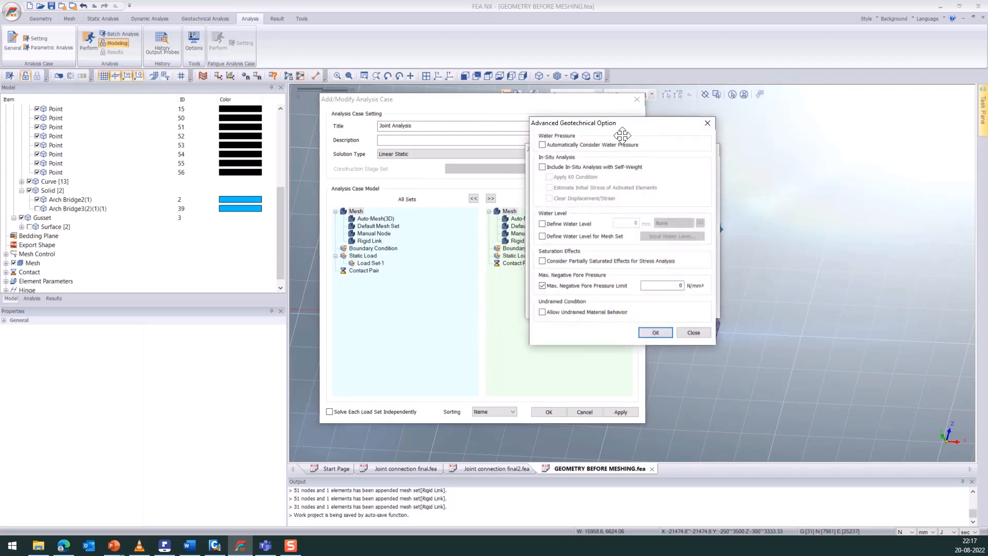
drag(622, 135, 789, 143)
click(875, 133)
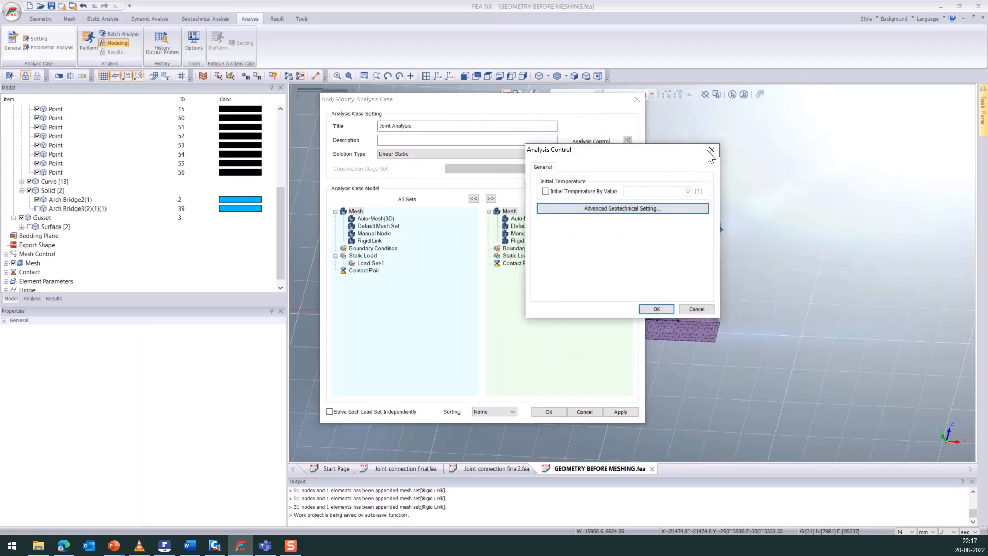
click(711, 151)
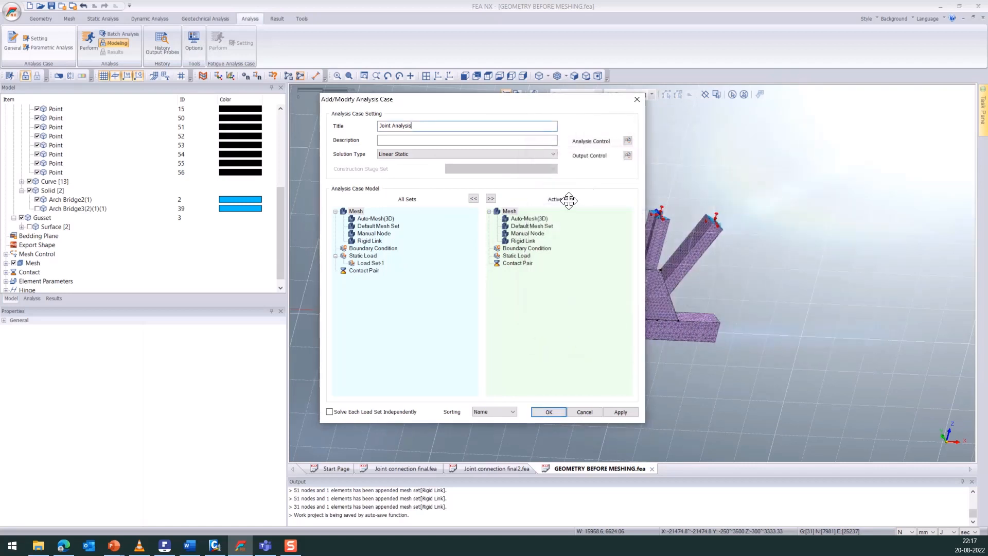
Review the nodal and element result types in the analysis case's Output Control.
click(628, 155)
drag(535, 132, 771, 135)
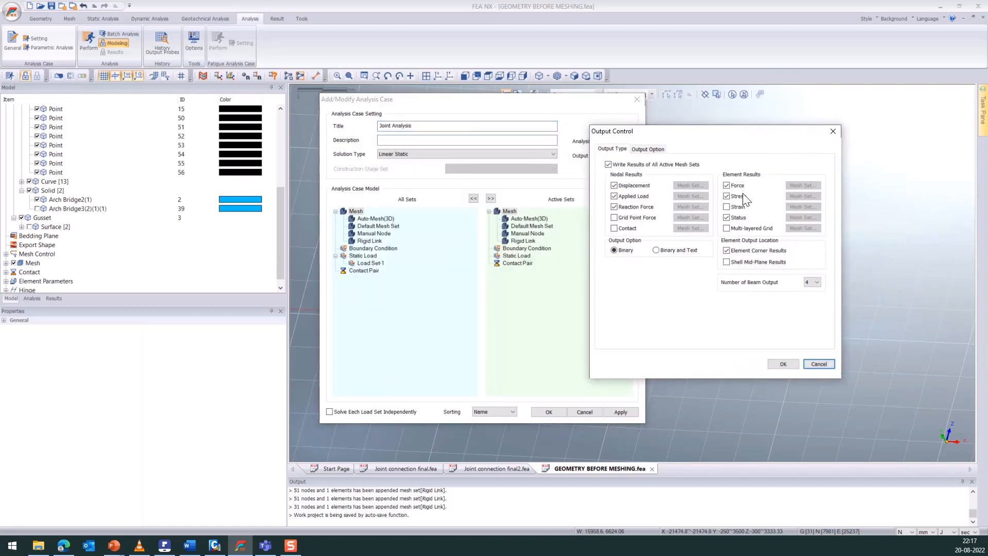
click(838, 133)
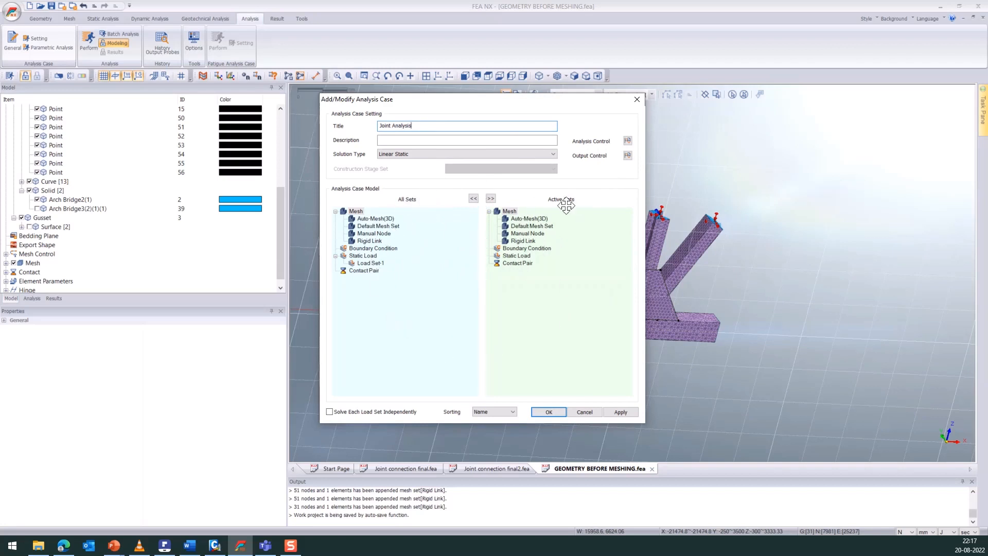
Add Load Set-1 to the active sets of the Joint Analysis case and save the case.
drag(586, 187, 593, 128)
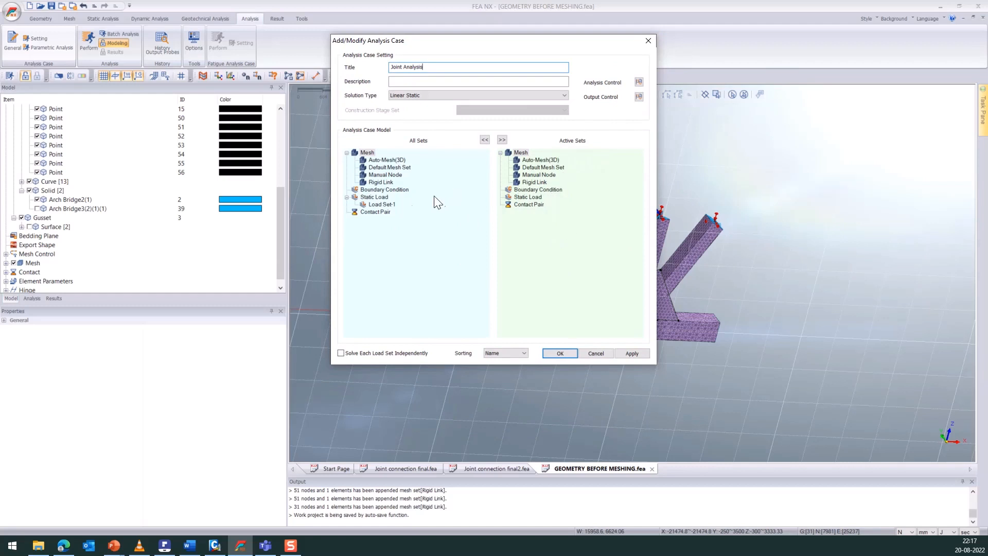
click(387, 206)
drag(387, 206, 542, 222)
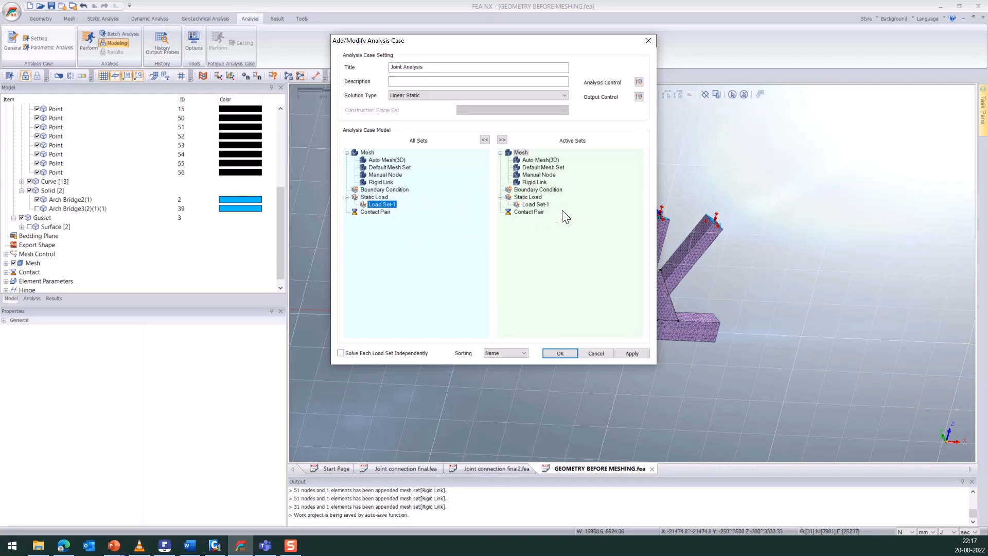
drag(539, 206, 470, 212)
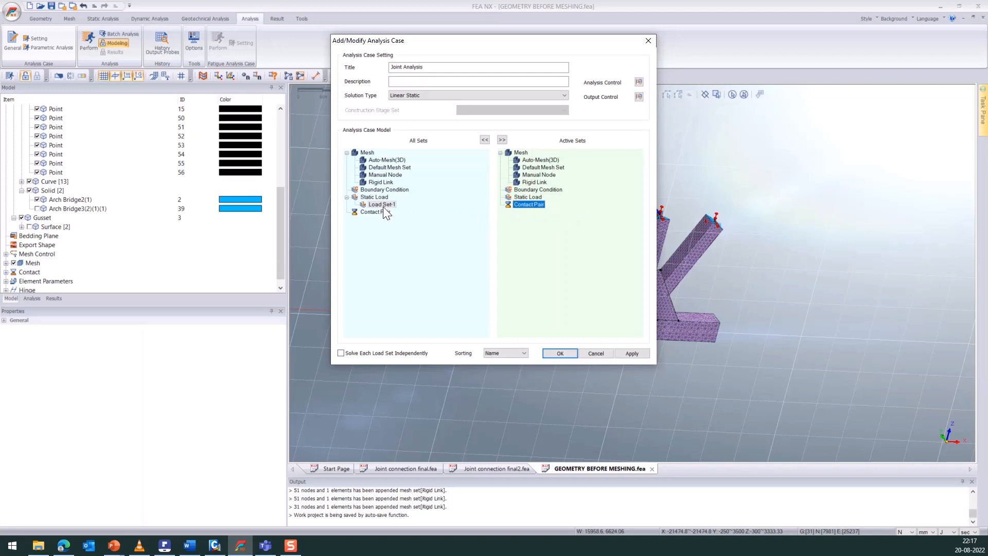
drag(384, 206, 554, 243)
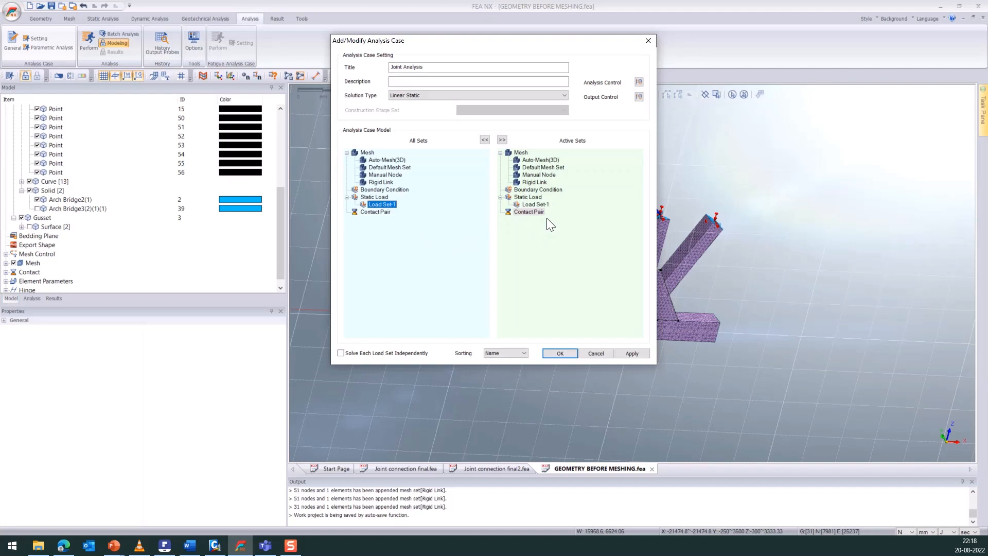
click(560, 354)
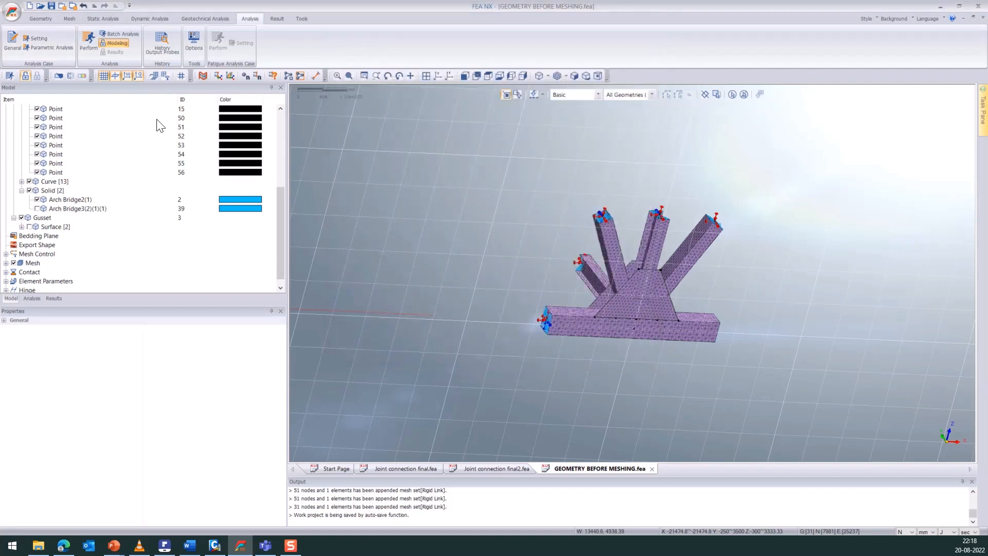
click(86, 45)
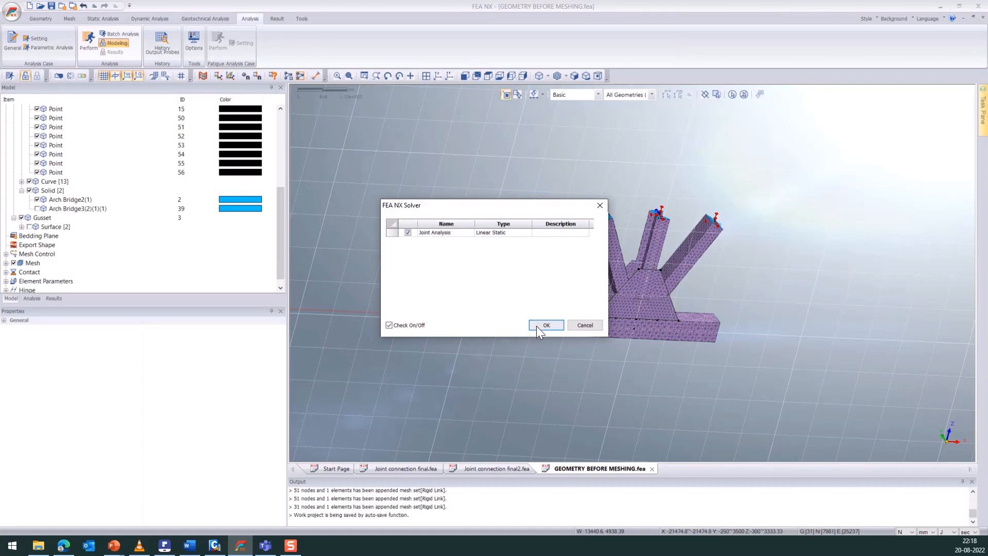
click(573, 323)
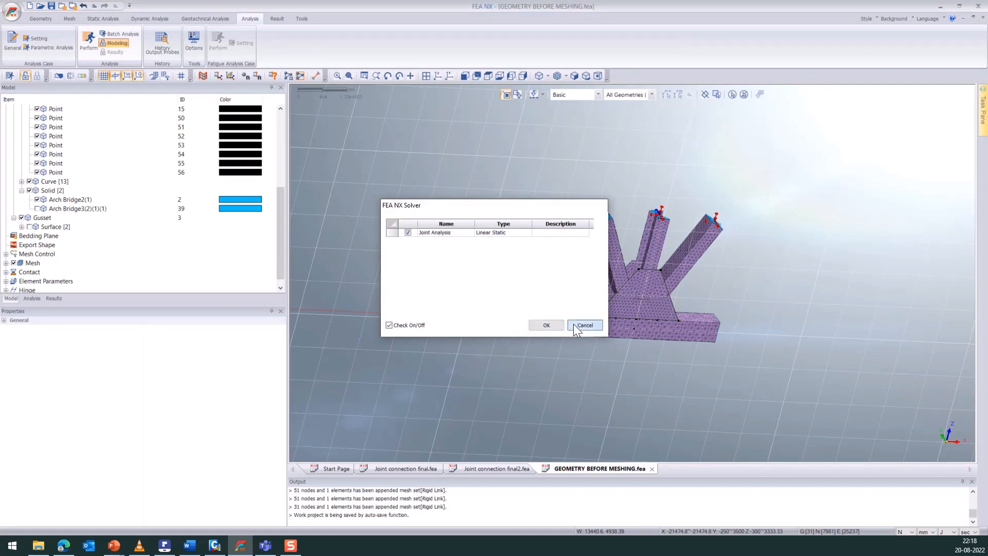
click(12, 41)
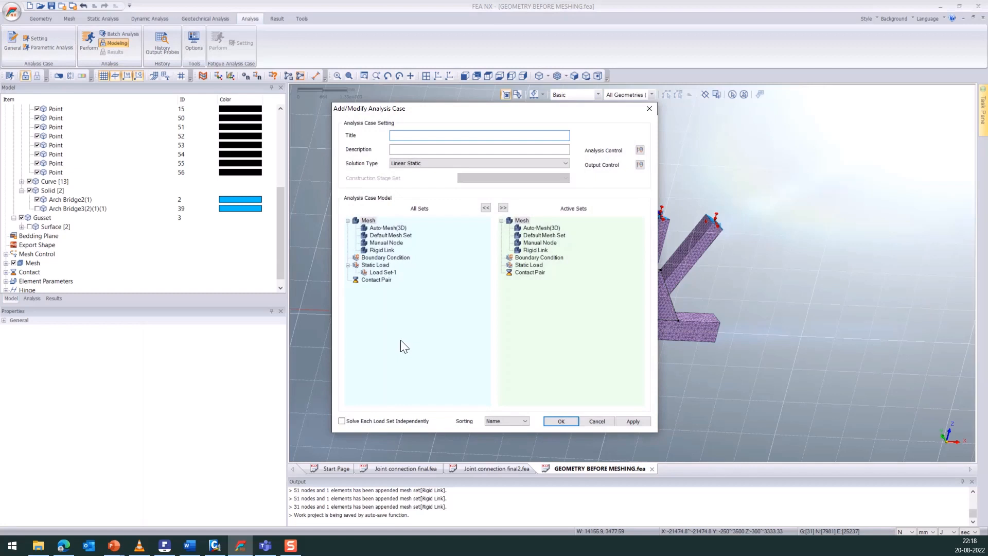
click(362, 421)
click(554, 421)
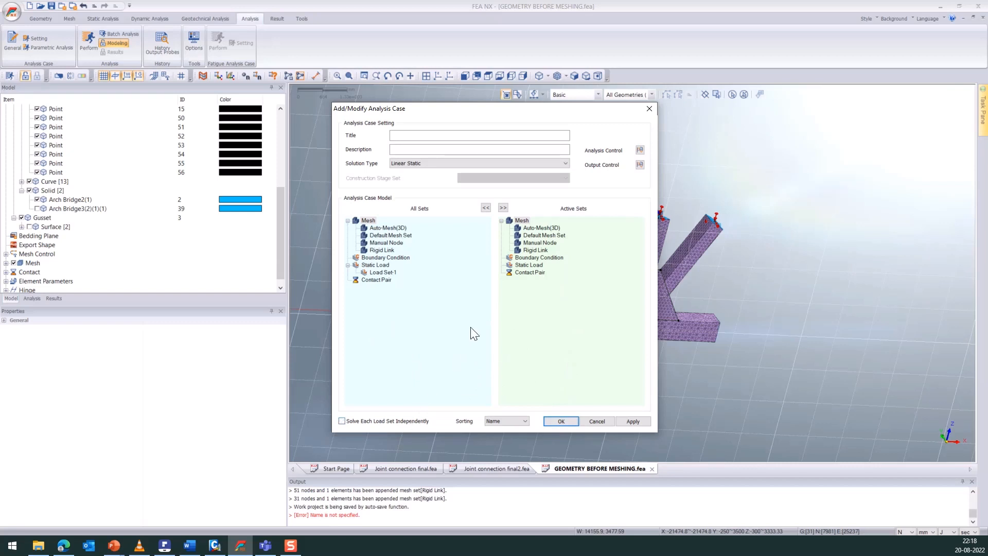
click(651, 109)
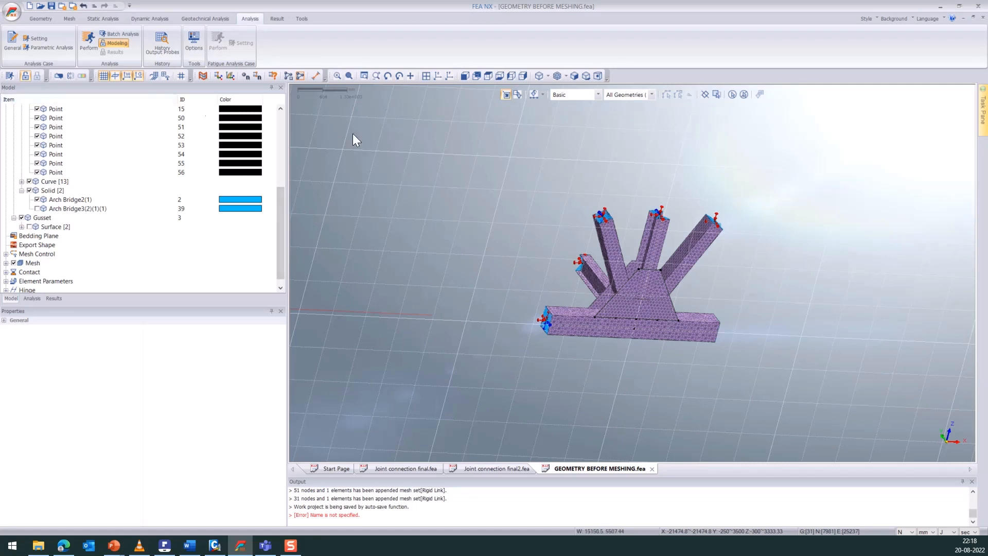
Run the solver on the Joint Analysis linear static case.
click(88, 50)
click(106, 77)
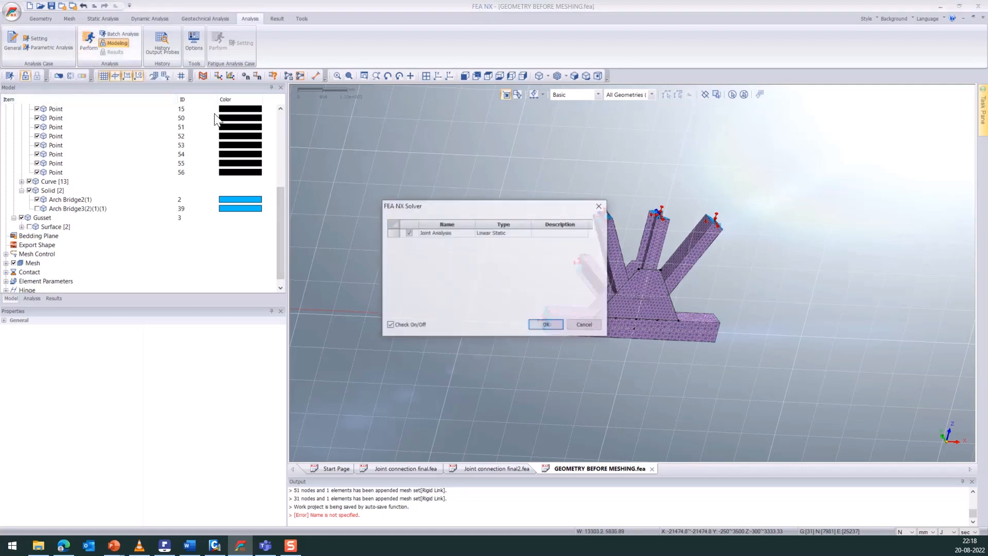
click(557, 324)
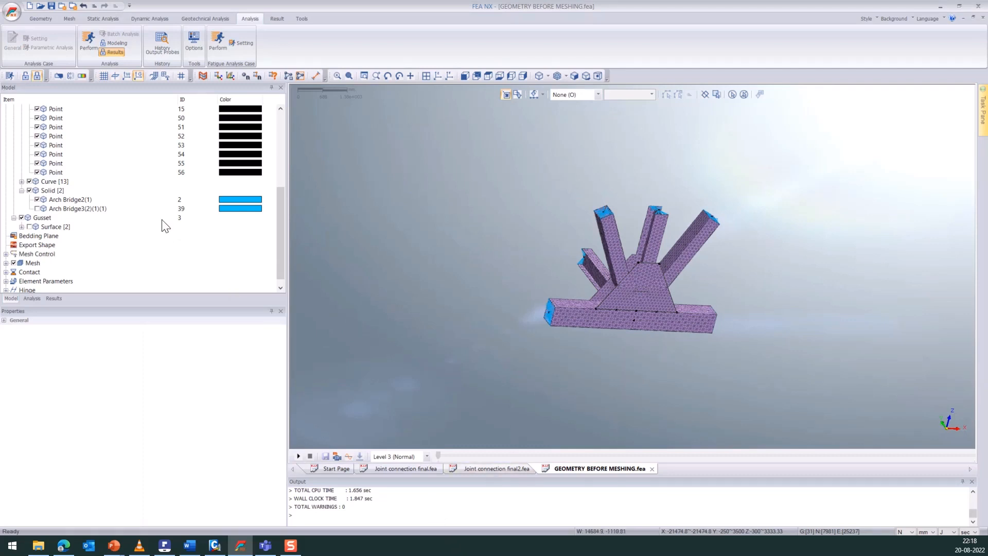
Open the Joint Analysis linear static results and browse the available displacement components.
click(277, 19)
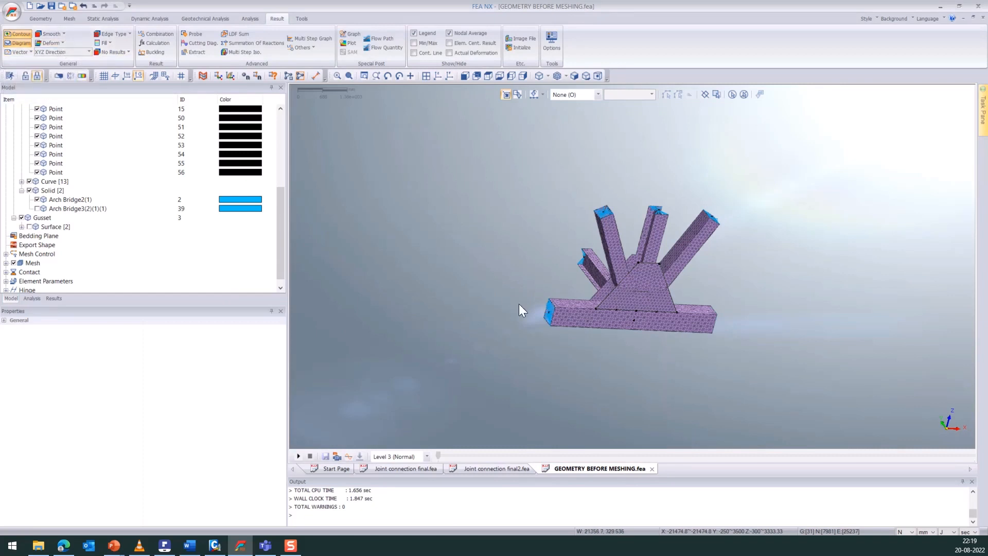
middle_drag(519, 304, 534, 319)
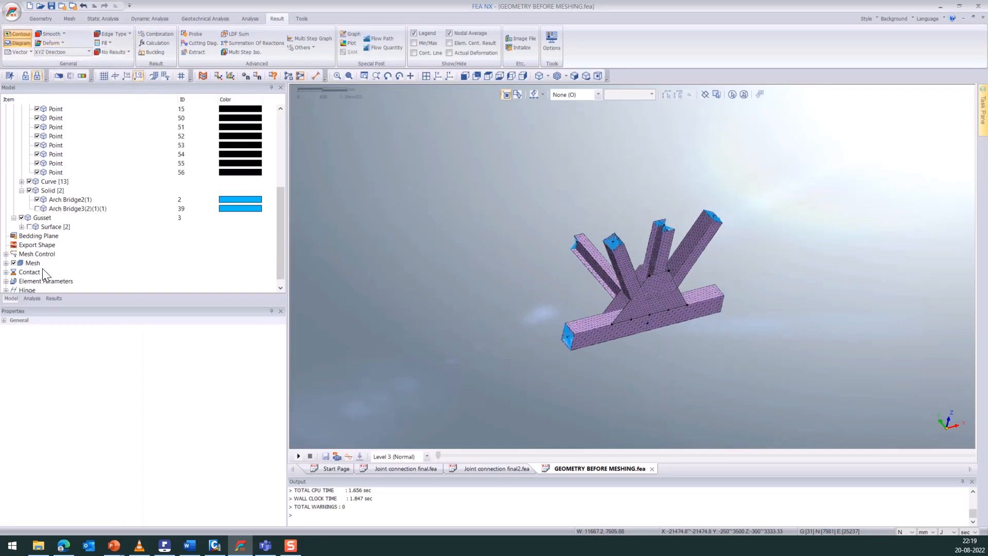
click(54, 298)
click(14, 146)
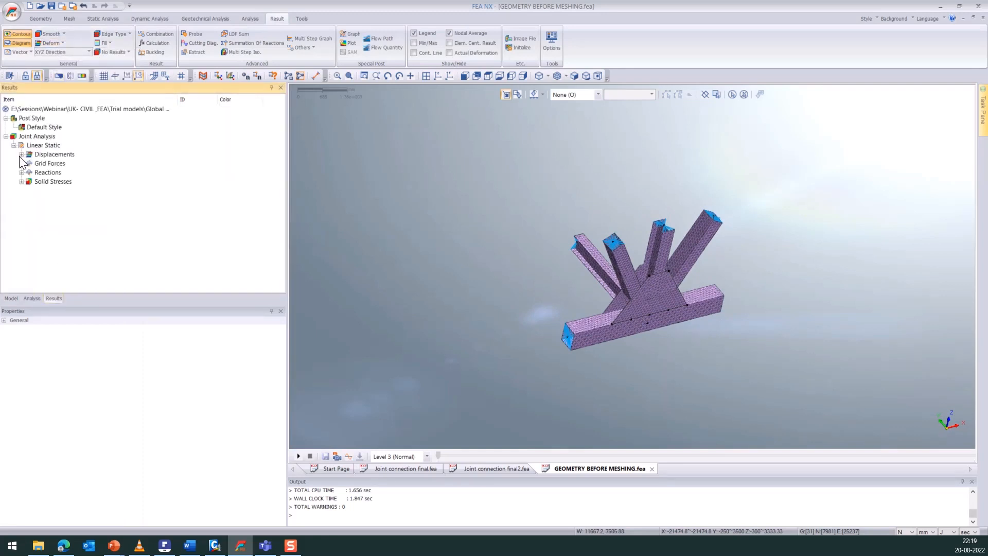
click(21, 155)
click(71, 164)
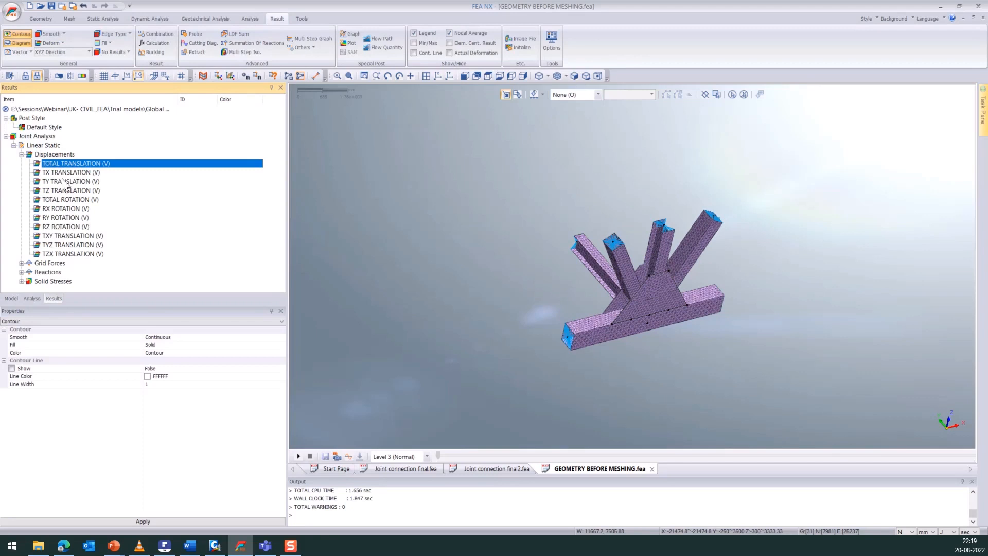
Browse the applied force and moment results under Grid Forces and the reaction force and moment results.
click(21, 263)
scroll(67, 226, down, 1)
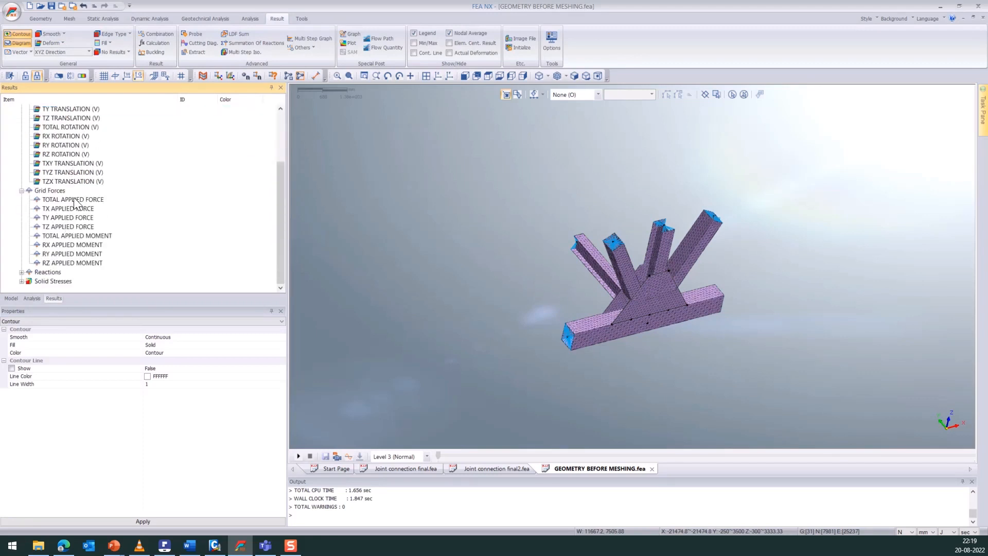
right_click(75, 201)
click(21, 272)
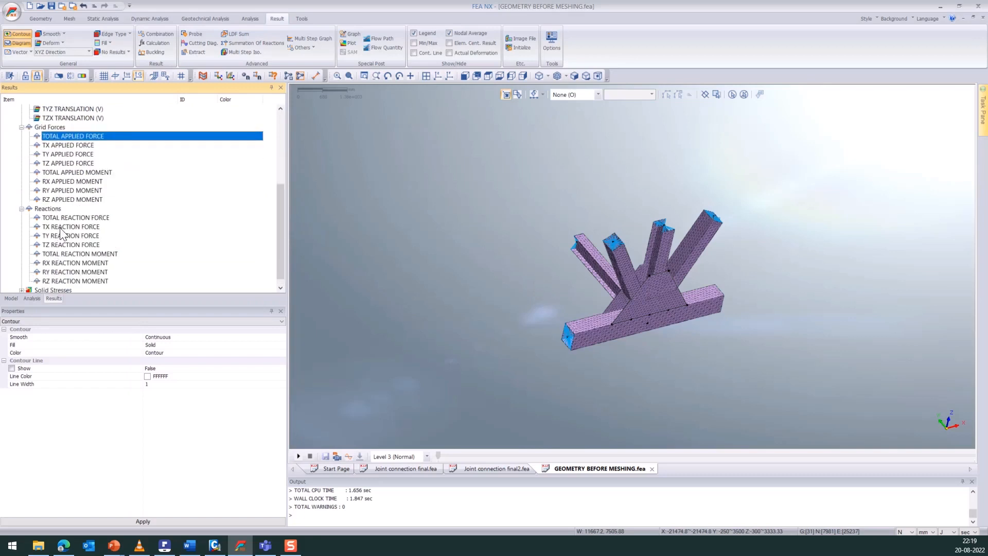
click(68, 219)
scroll(68, 220, down, 1)
Plot the S-Von Mises solid stress contour on the joint model.
click(21, 281)
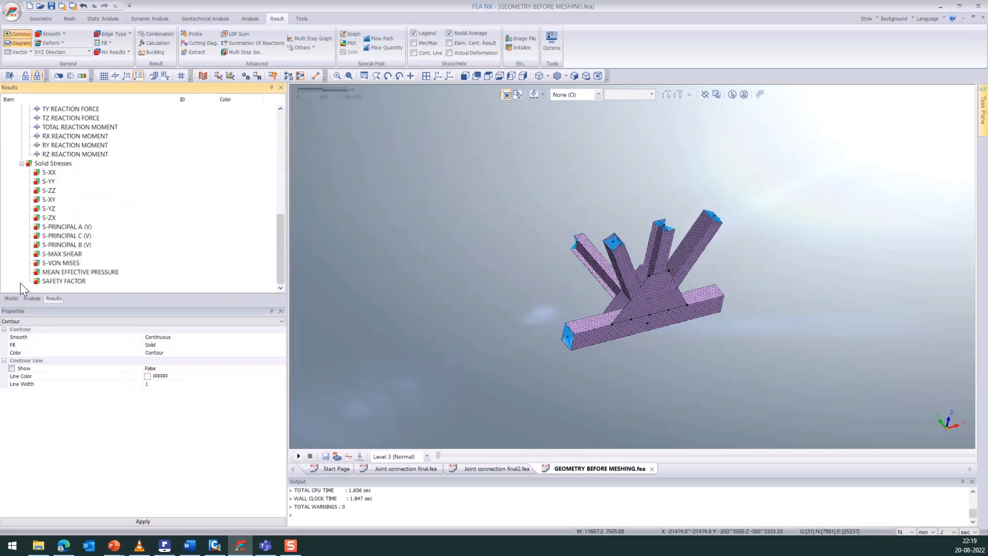
right_click(67, 263)
click(91, 269)
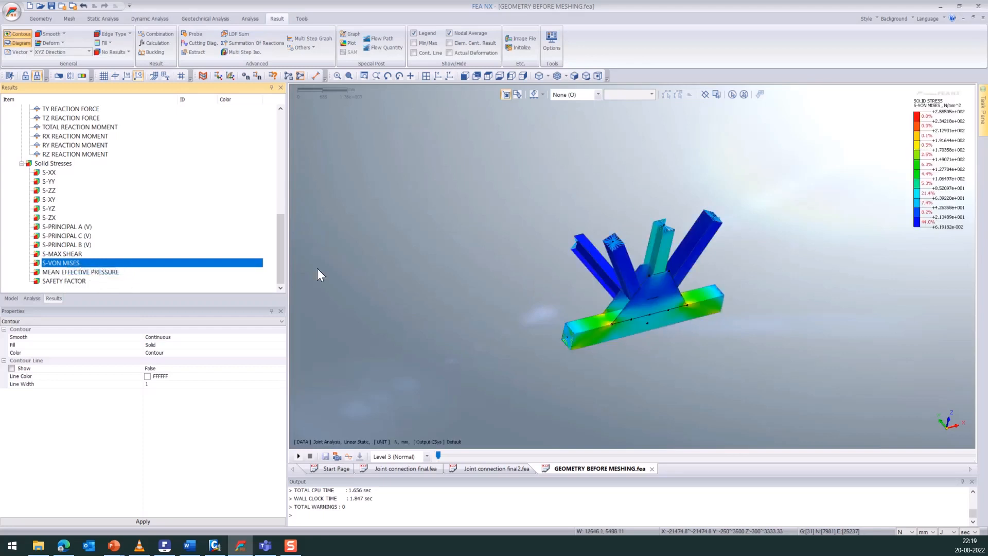
scroll(670, 347, up, 6)
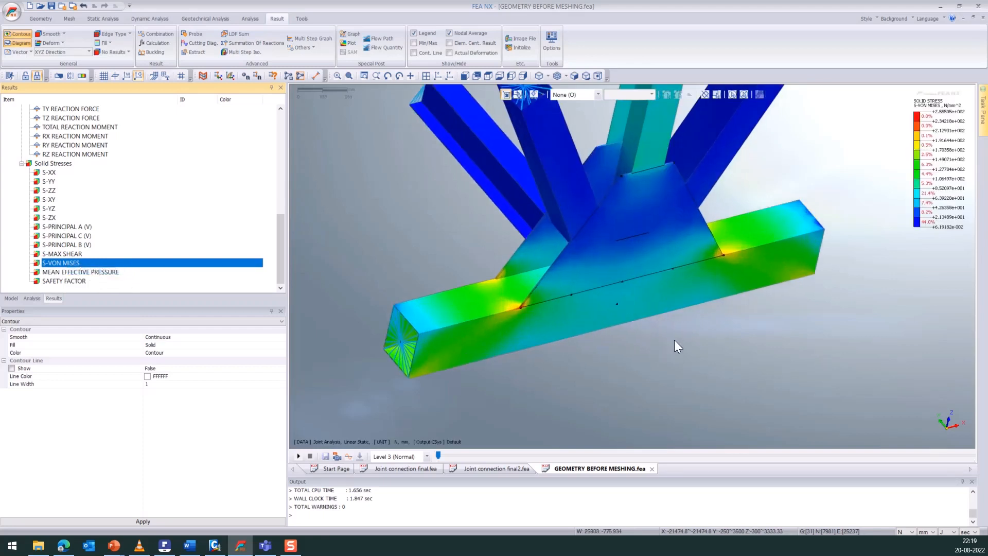
Hide all of Geometry Set-1, including its points, to leave only the stress contour on the mesh.
click(11, 299)
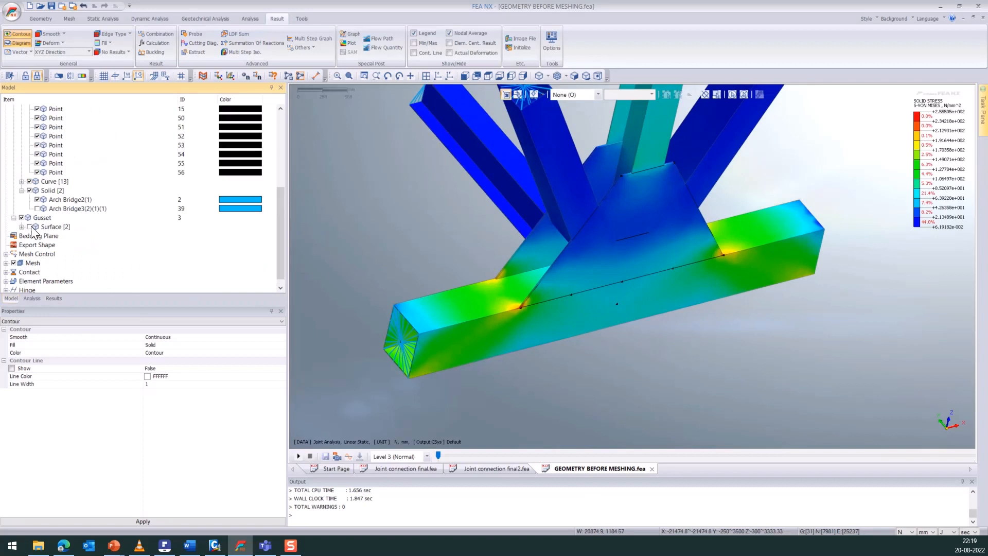
scroll(72, 183, up, 5)
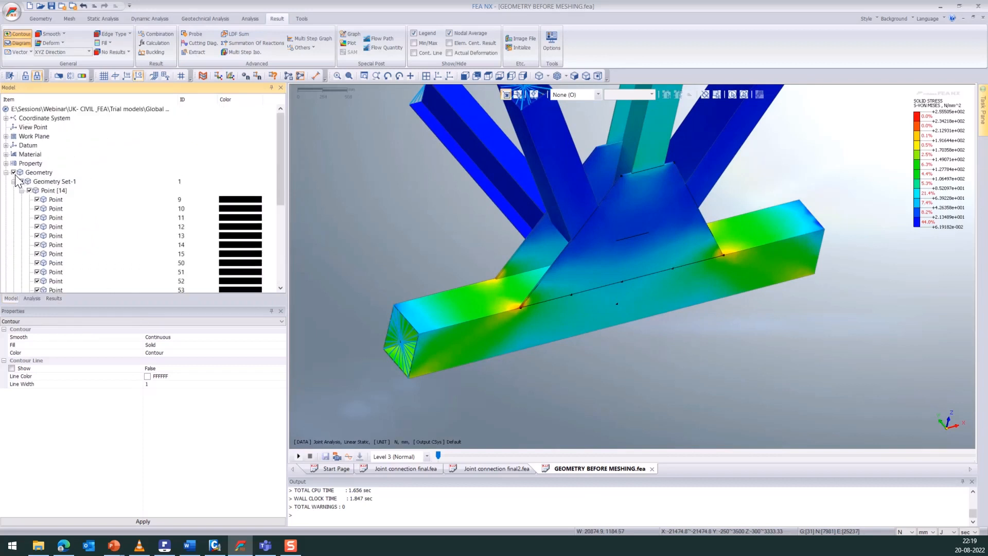
click(28, 190)
scroll(407, 241, down, 3)
scroll(401, 261, down, 2)
scroll(451, 284, up, 3)
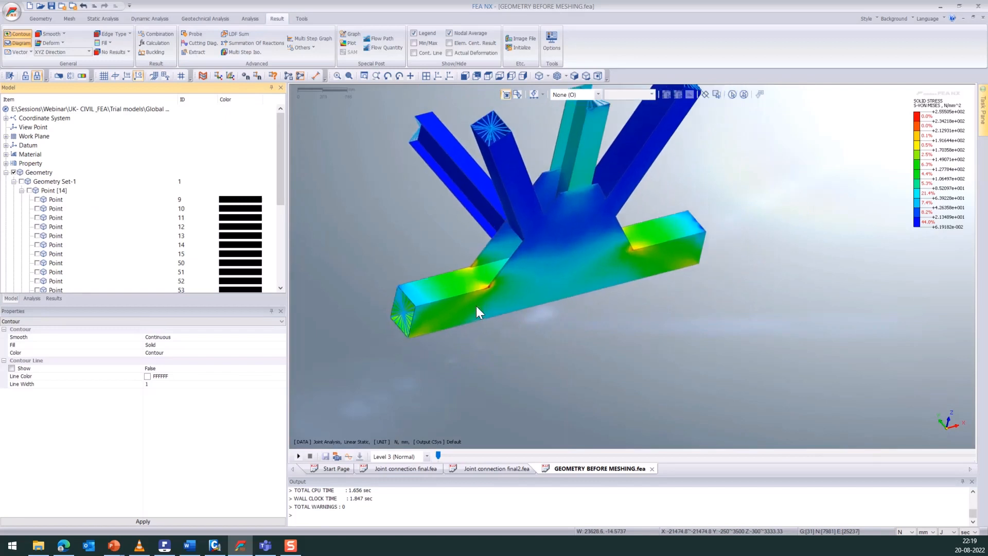
Examine the von Mises stresses around the gusset-to-chord connection against the contour legend.
click(57, 300)
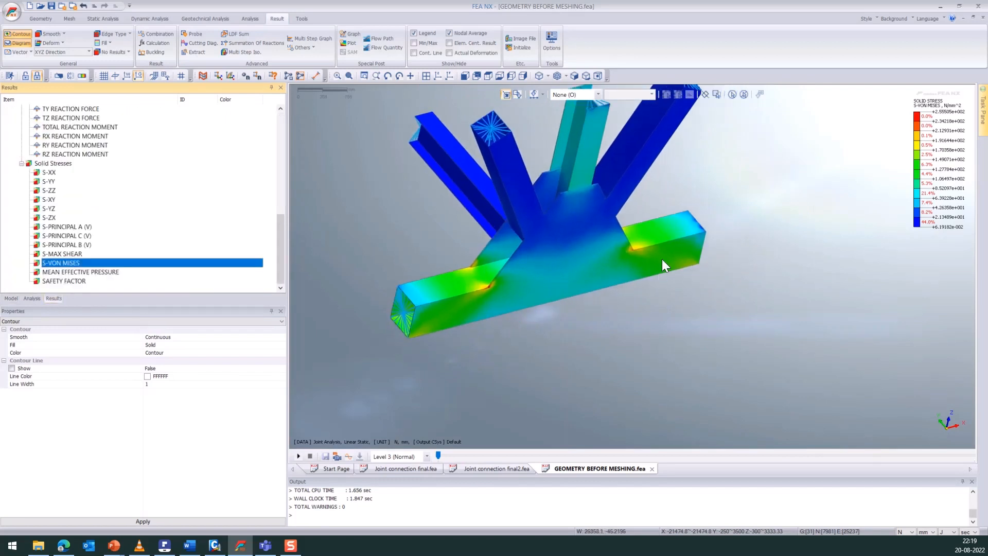
scroll(758, 265, down, 1)
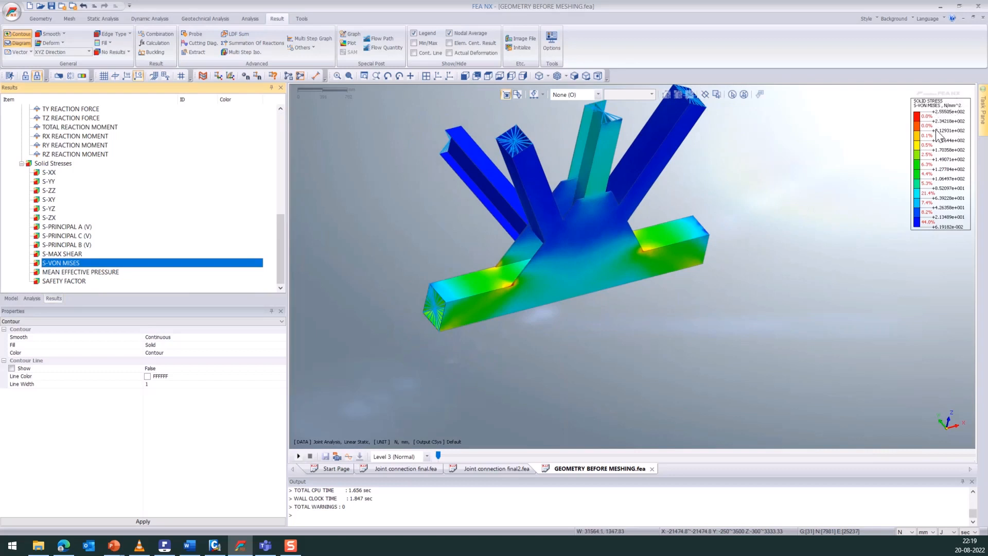
scroll(578, 305, up, 1)
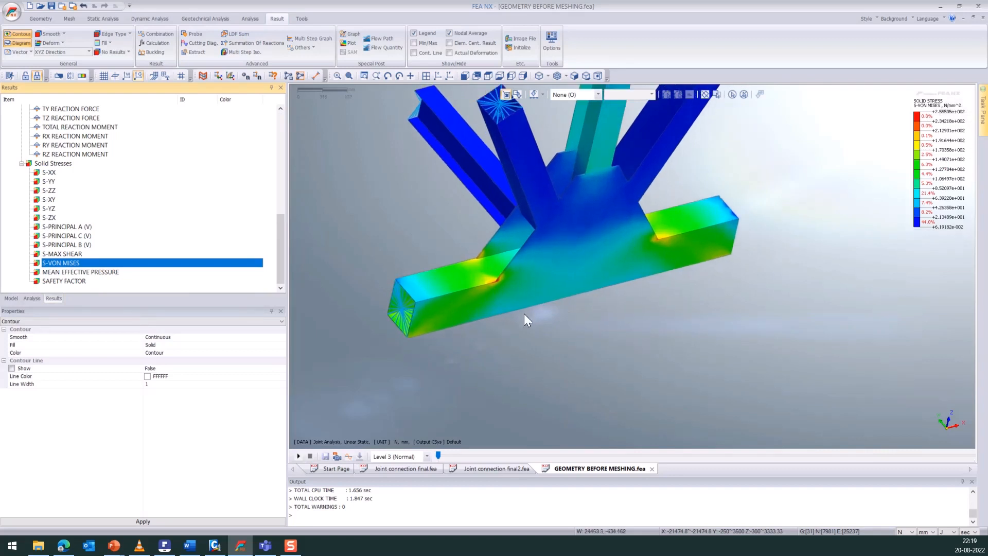
scroll(524, 313, up, 1)
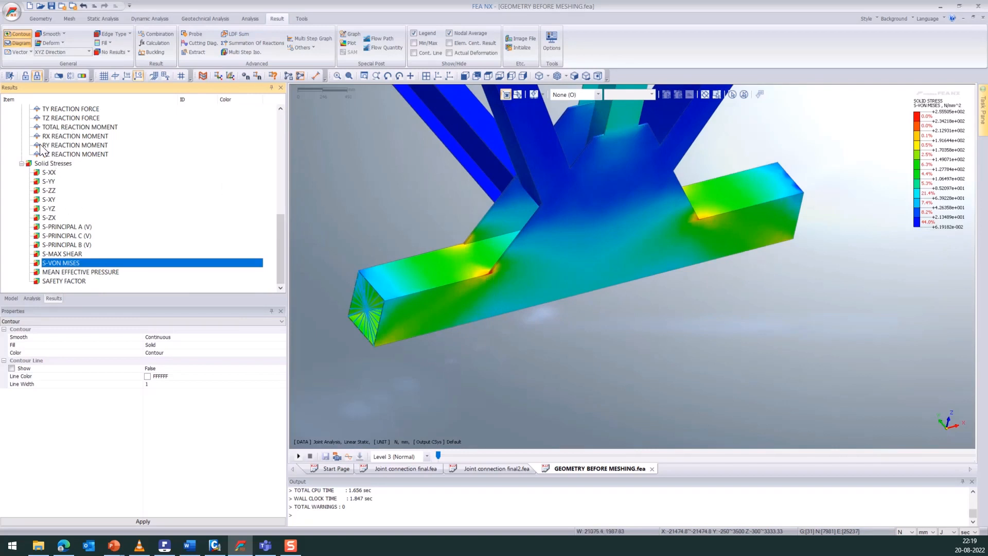
Display the Total Translation displacement contour and examine it over the whole joint.
scroll(123, 193, up, 7)
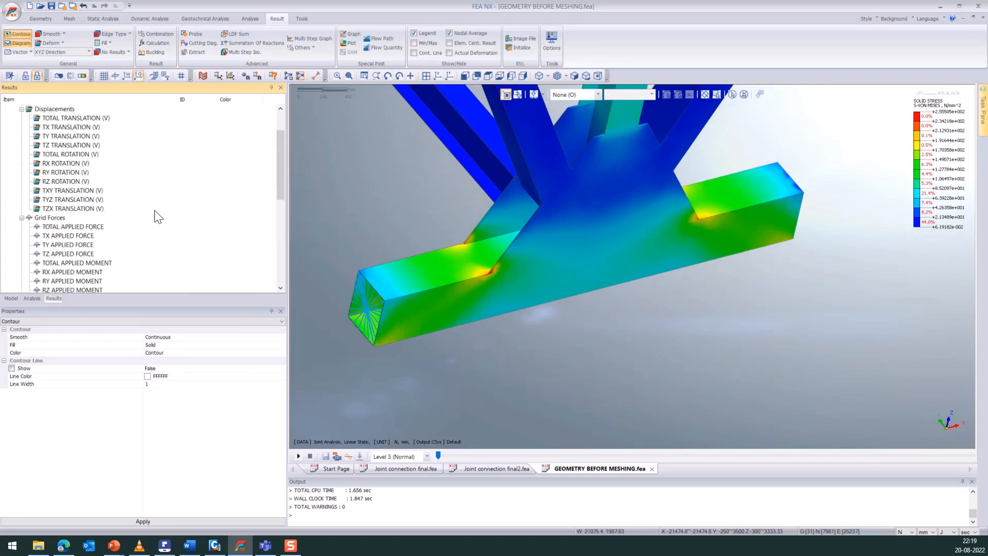
click(85, 118)
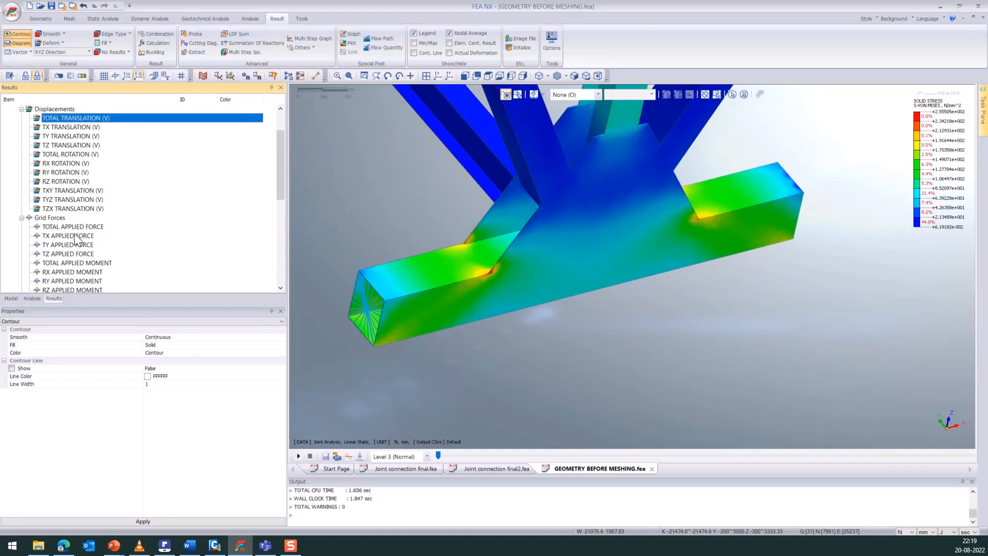
scroll(72, 257, down, 7)
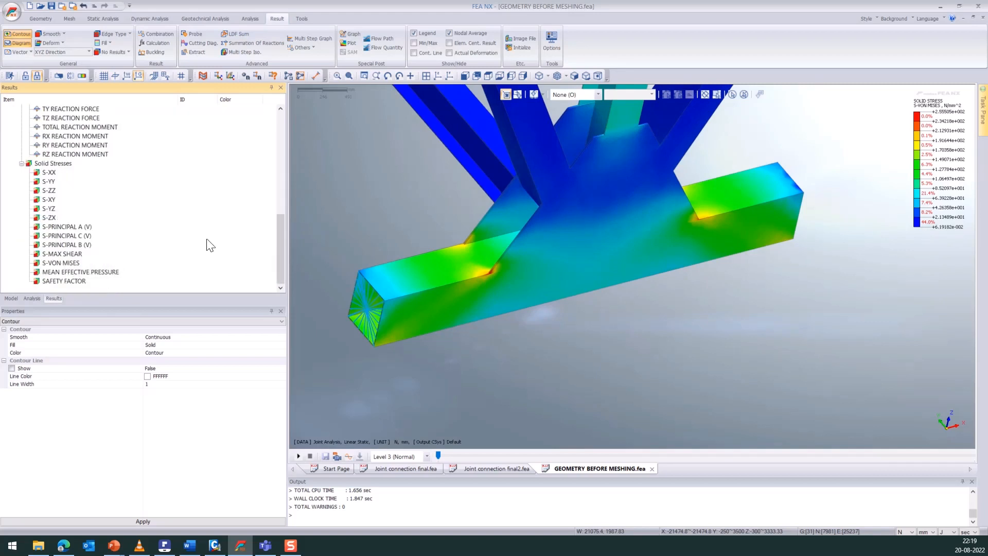
scroll(217, 234, up, 10)
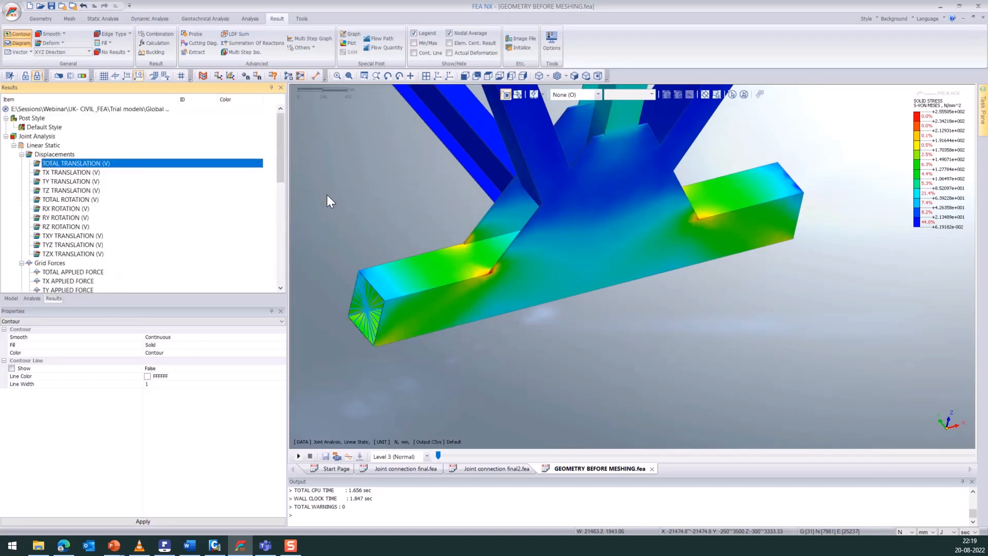
double_click(108, 163)
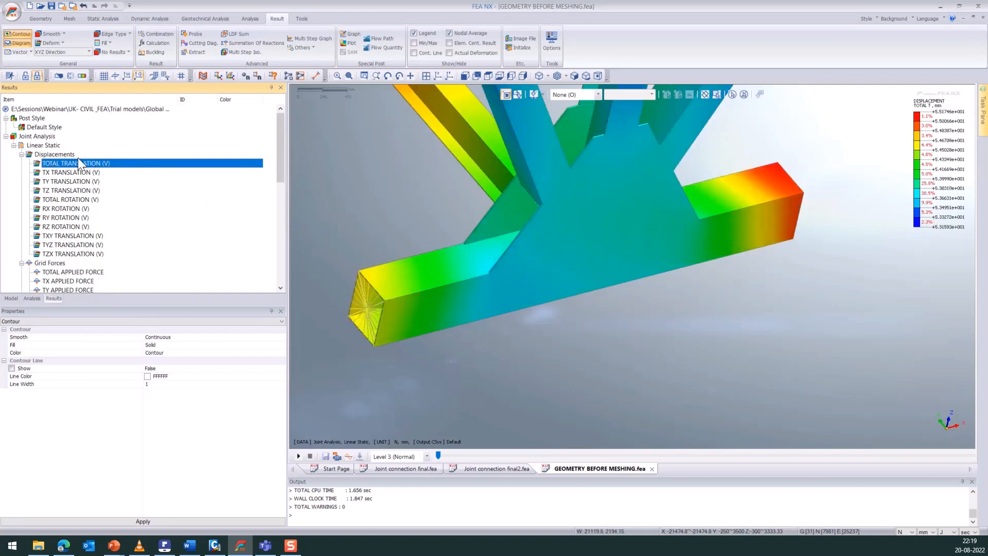
scroll(627, 288, down, 4)
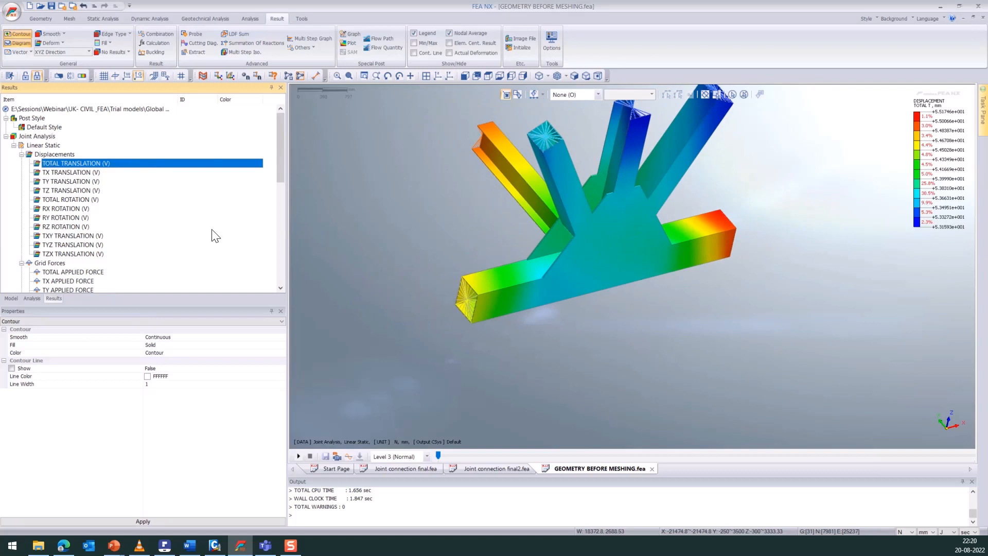
Switch the contour back to the S-Von Mises solid stress.
scroll(215, 236, down, 10)
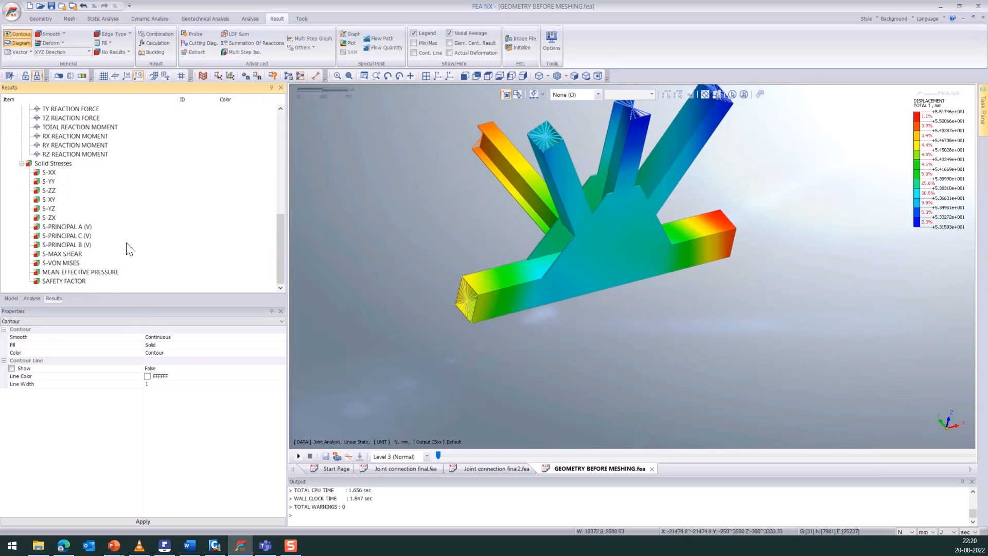
click(64, 263)
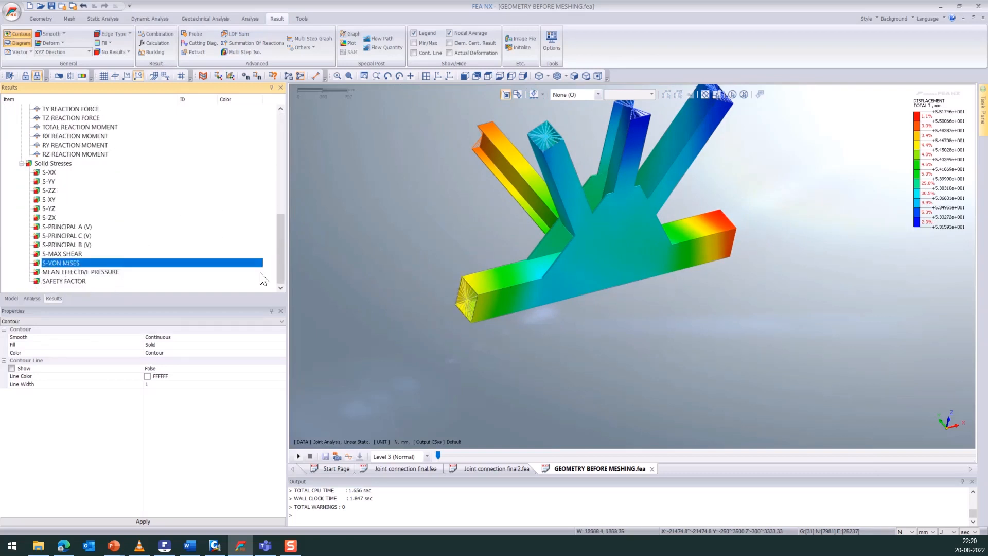
double_click(64, 262)
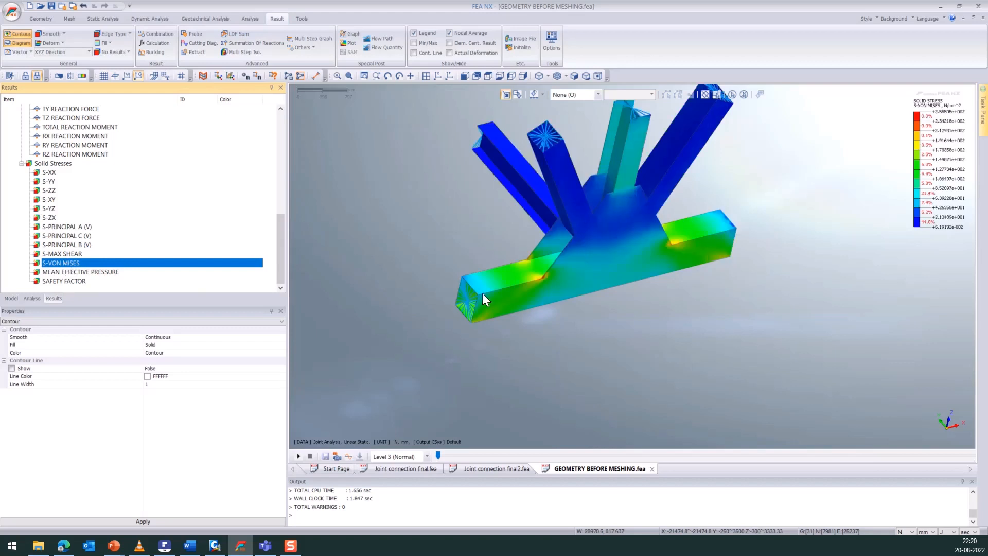
Start defining clipping plane Plane1 in the X direction at a distance of 0 mm.
click(58, 79)
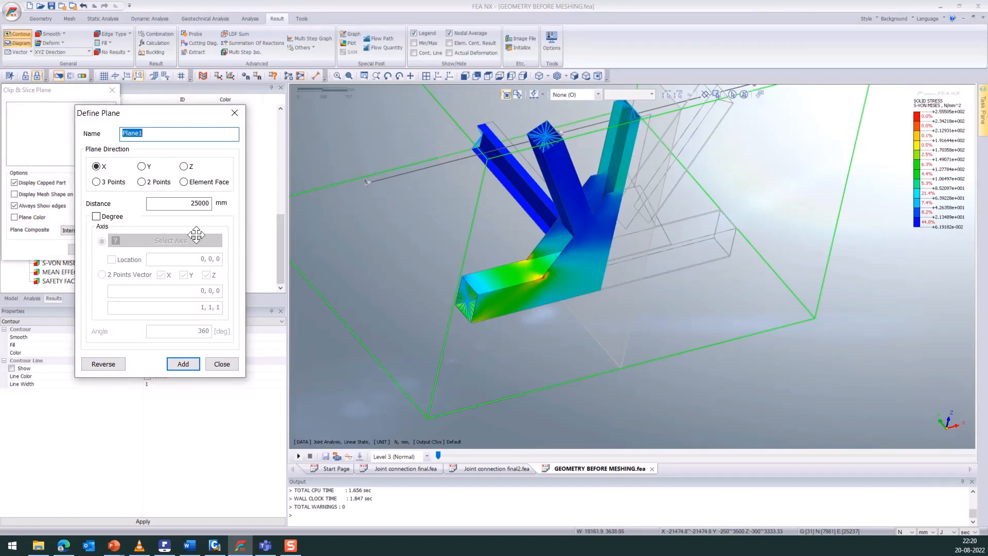
double_click(202, 203)
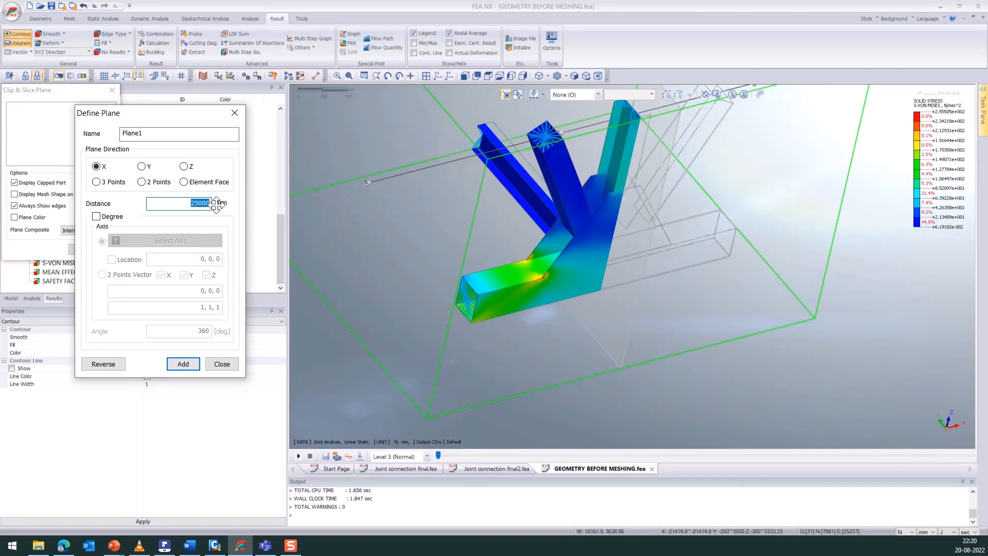
text(0)
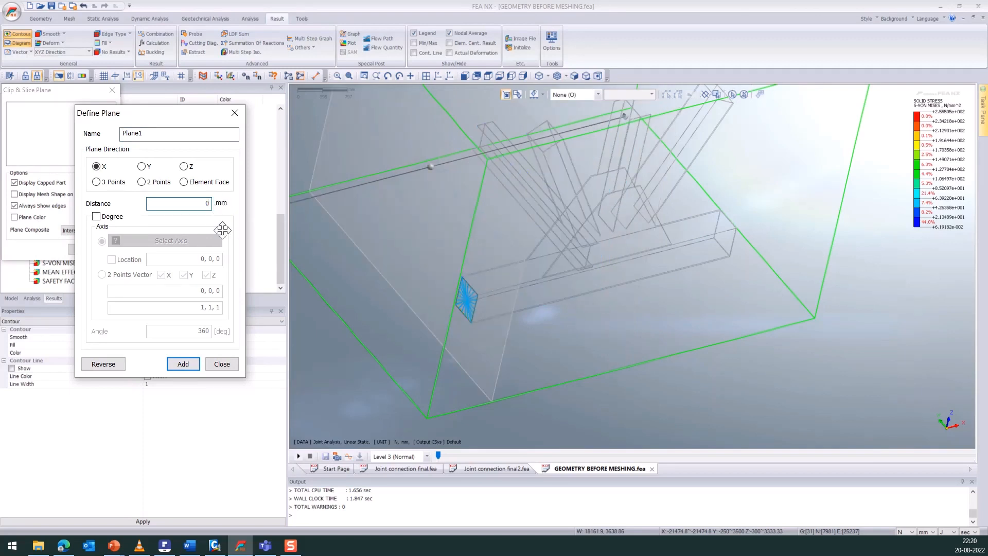
click(223, 206)
Set the clipping plane to the Y direction at 0 mm and inspect the stresses inside the sectioned members.
click(143, 167)
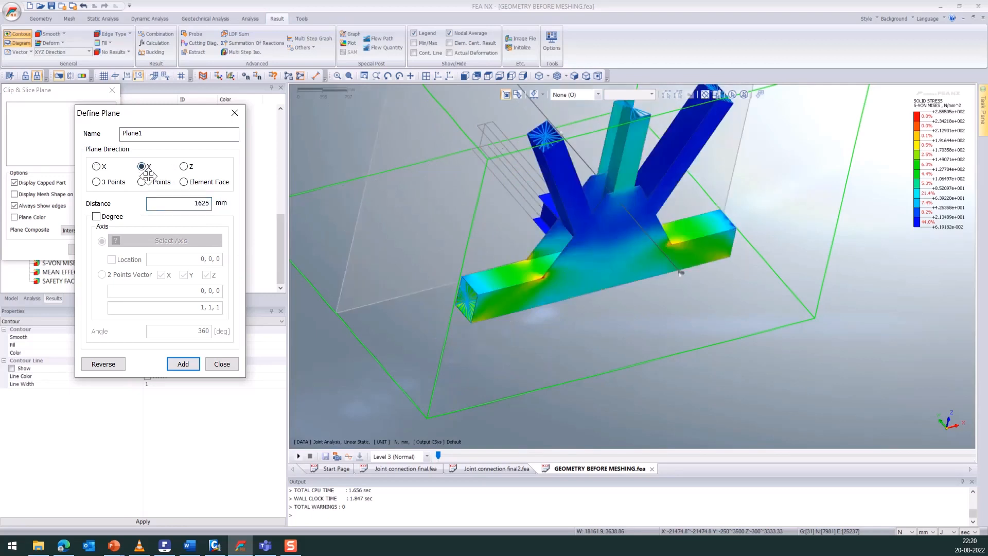
click(205, 203)
text(0)
middle_drag(514, 304, 640, 321)
mouse_move(653, 261)
middle_down()
mouse_move(638, 267)
mouse_move(643, 273)
middle_up()
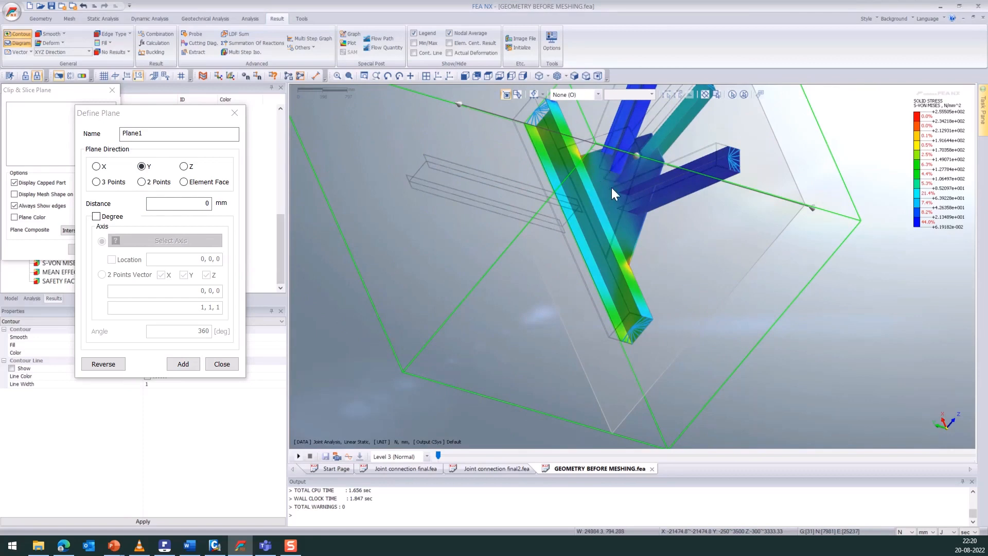
middle_drag(627, 205, 626, 249)
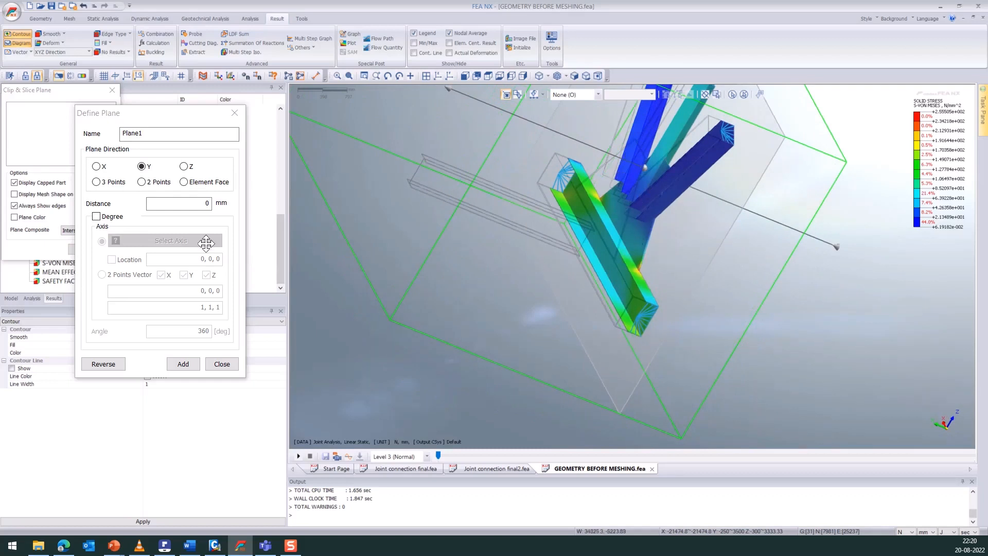
Set the clipping plane to the Z direction at 0 mm, inspect the section and close the clipping tool.
click(186, 168)
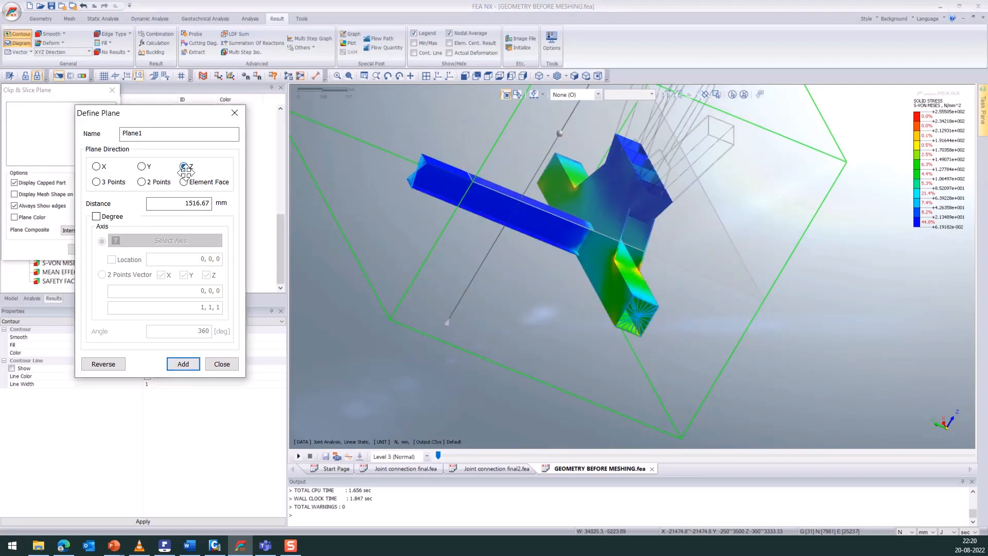
double_click(184, 204)
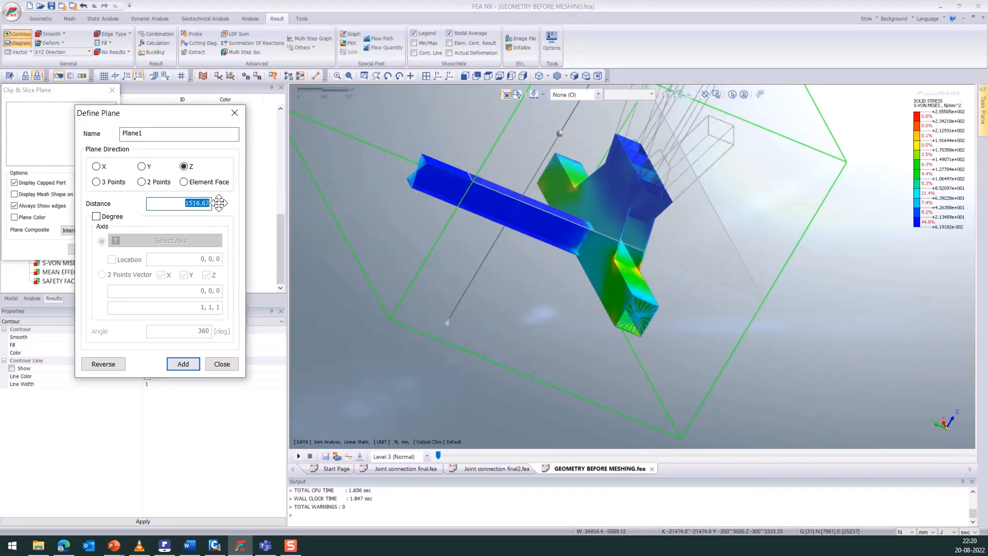
text(0)
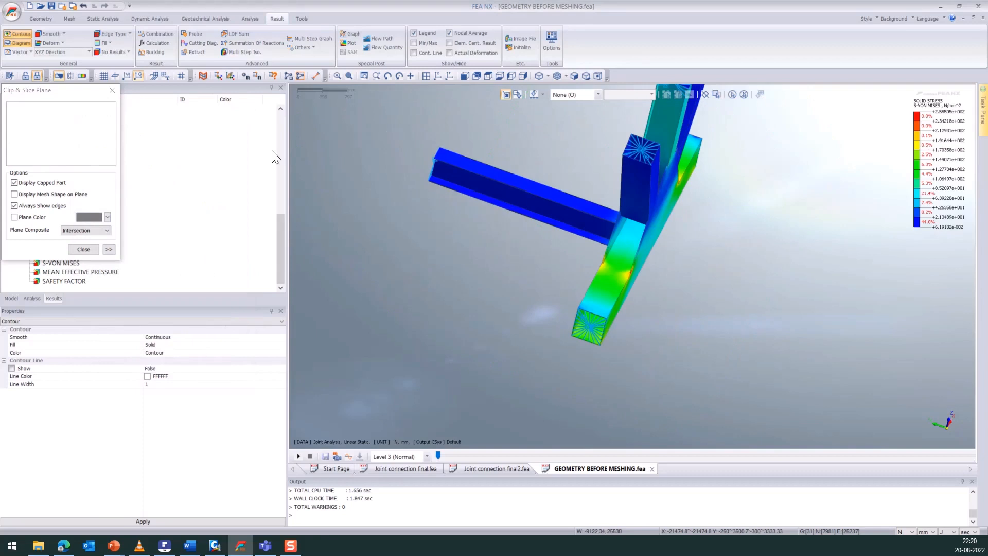
click(111, 90)
Show the Von Mises stress as a capped iso surface, varying the iso value from its minimum up to 173.8 N/mm².
click(81, 76)
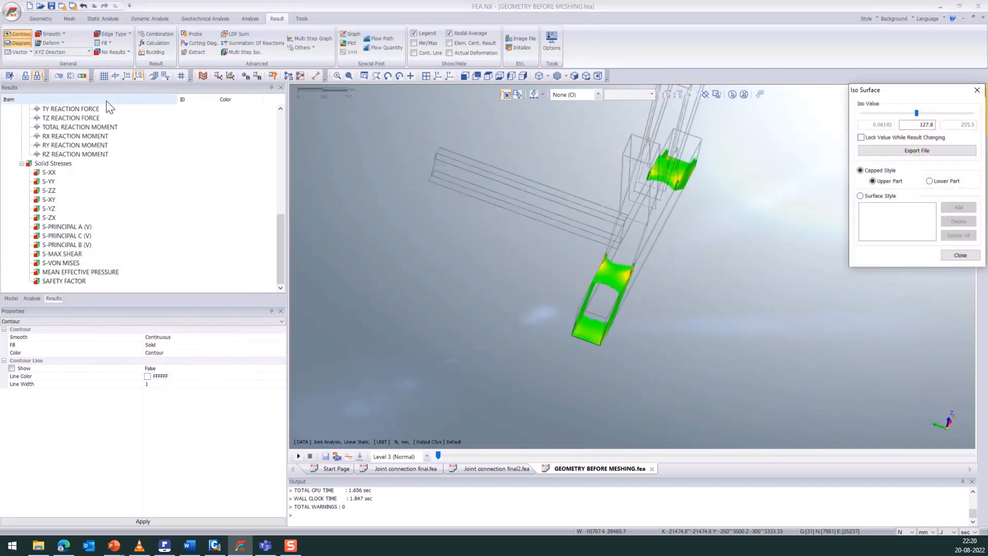
drag(889, 91, 227, 97)
middle_drag(620, 326, 533, 311)
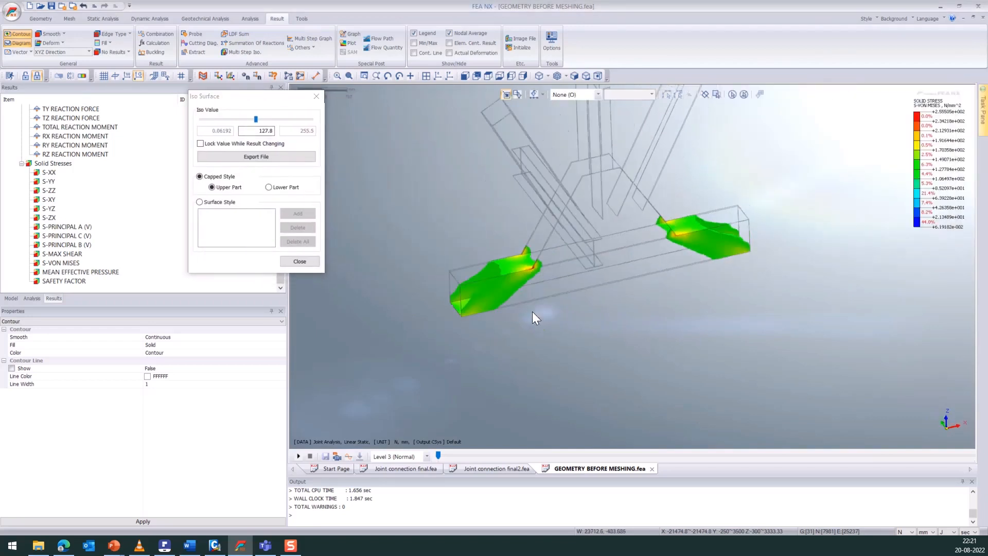
click(256, 119)
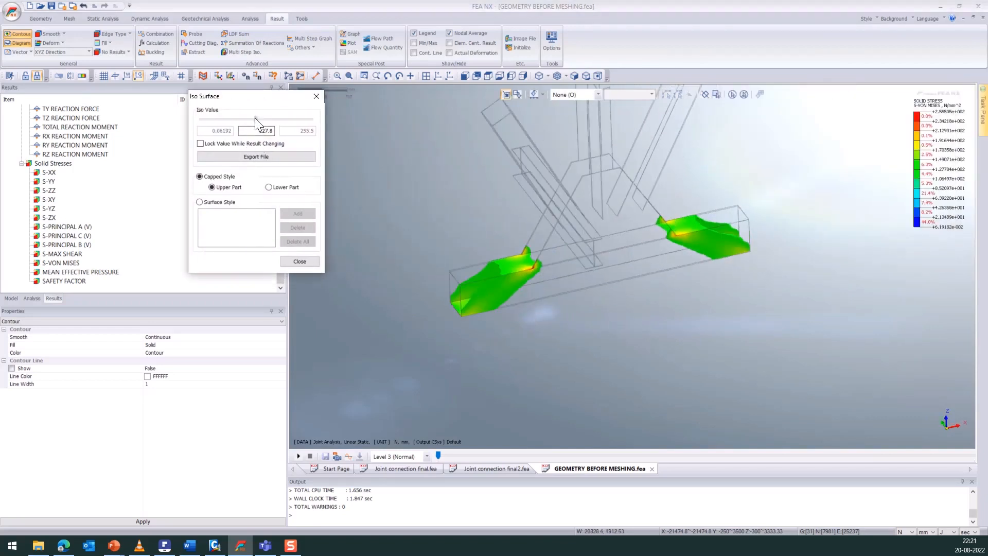
drag(255, 118, 199, 121)
scroll(560, 242, down, 2)
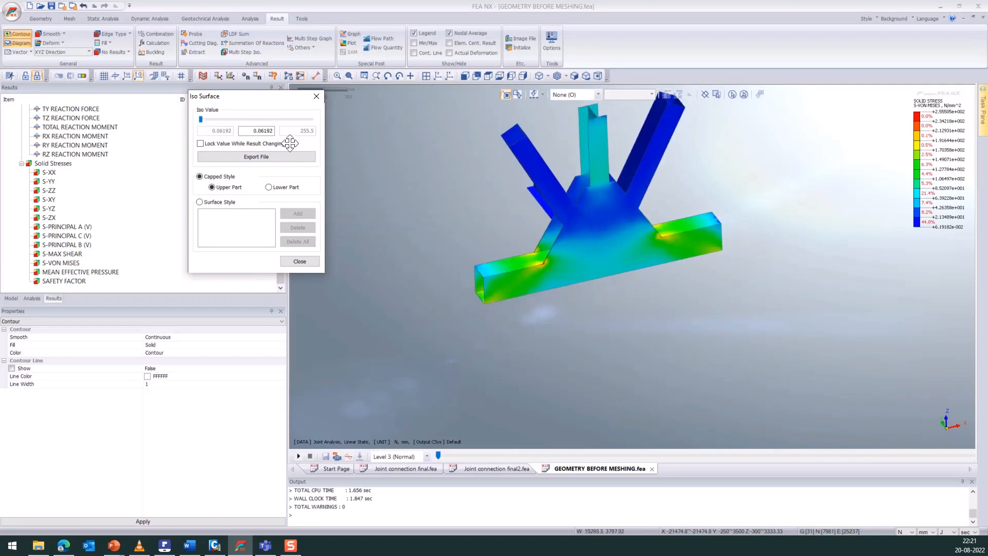
drag(201, 120, 276, 128)
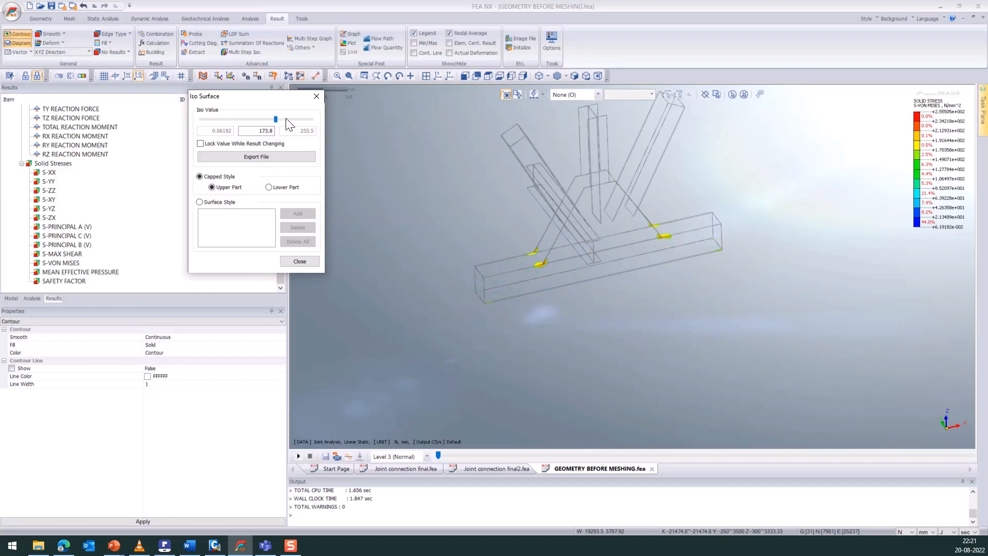
click(322, 98)
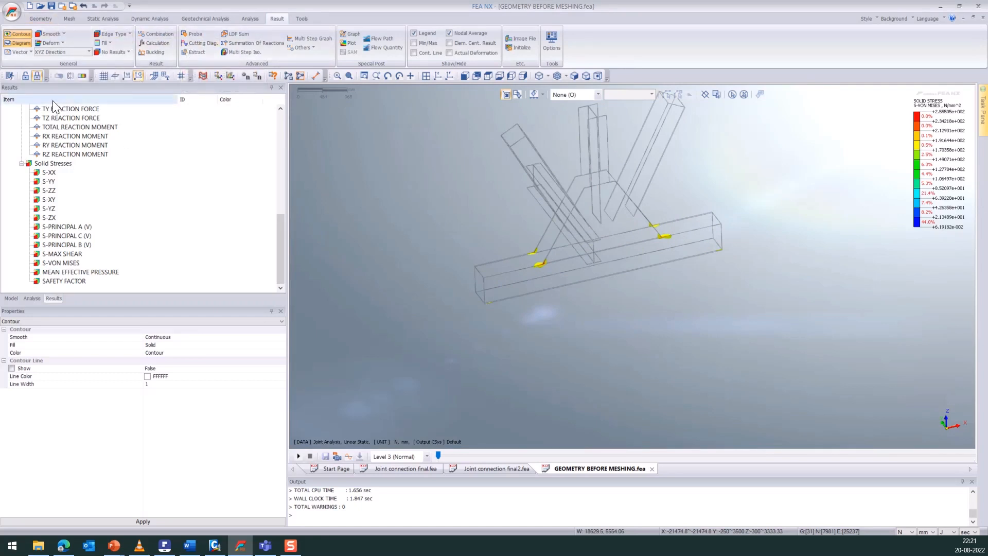
Probe the nodal Von Mises stress at both gusset-to-chord corners, the gusset's upper edge and its centre.
click(200, 33)
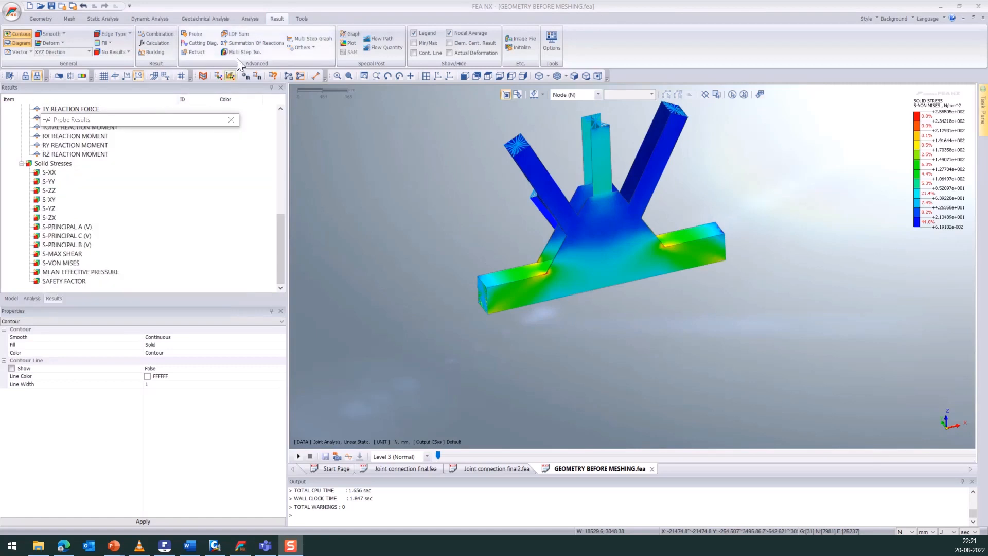
click(190, 33)
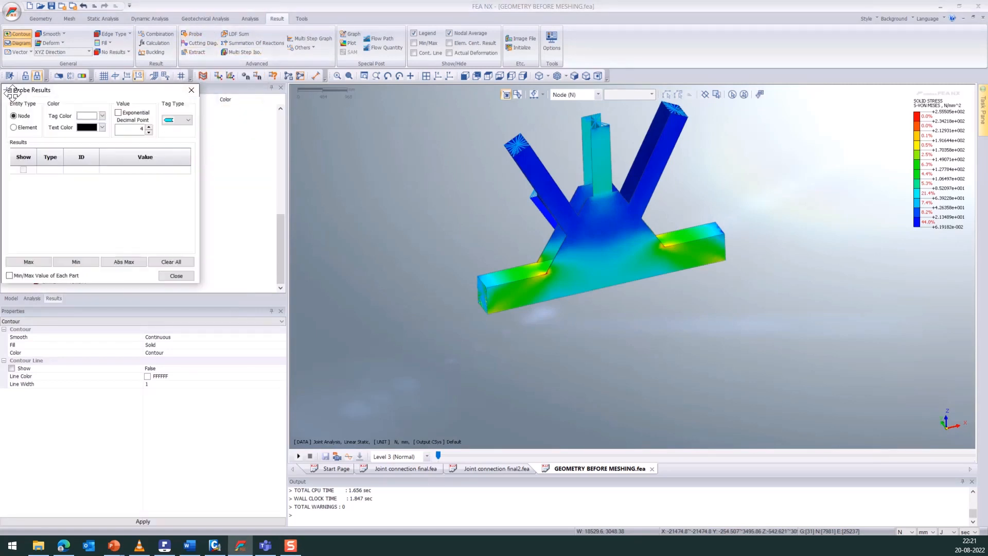
mouse_move(11, 97)
click(41, 171)
click(24, 171)
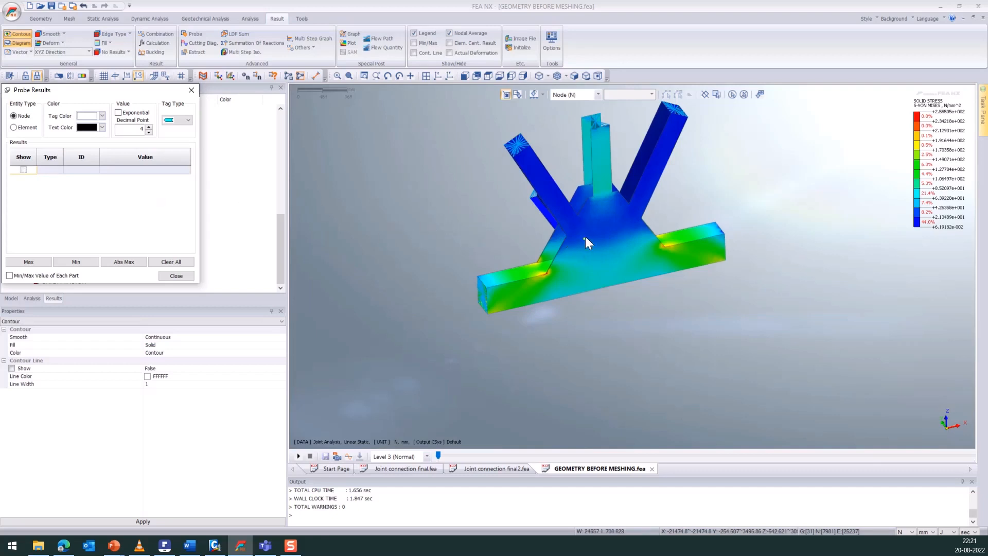
click(549, 275)
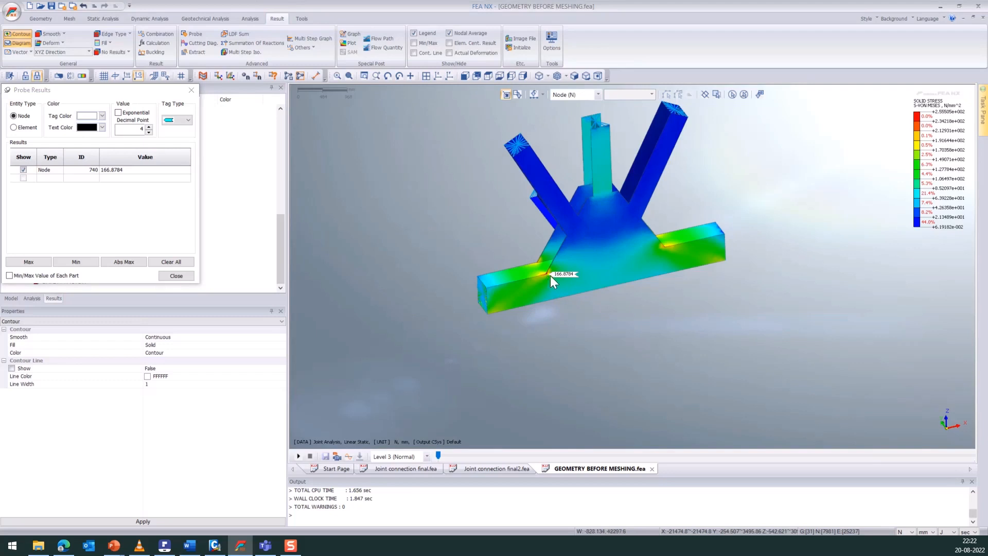
click(665, 247)
click(609, 196)
click(608, 230)
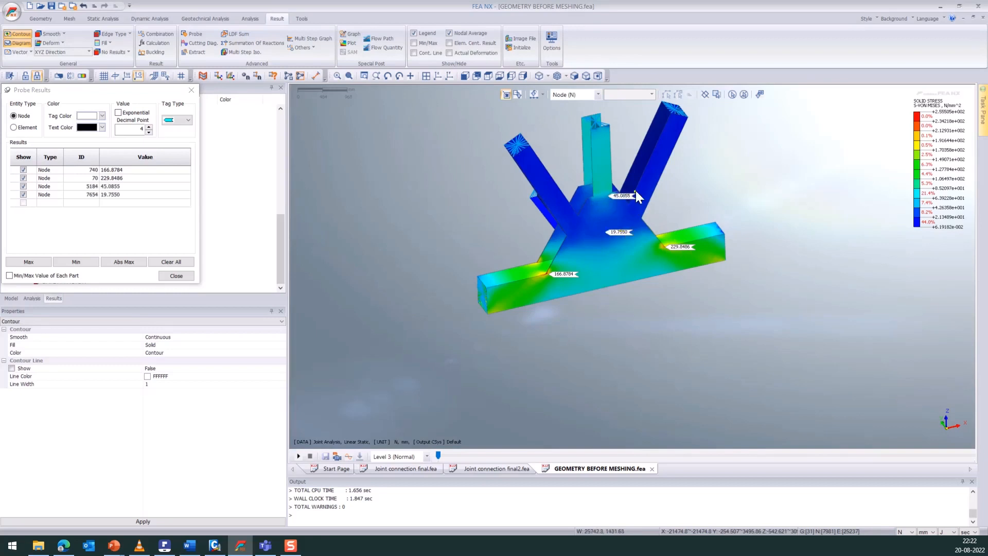
Probe the nodal stresses on both diagonals, the vertical member and the rear gusset corner, and close the probe results.
click(649, 171)
click(672, 121)
click(531, 154)
click(595, 136)
middle_drag(542, 313, 567, 298)
click(556, 263)
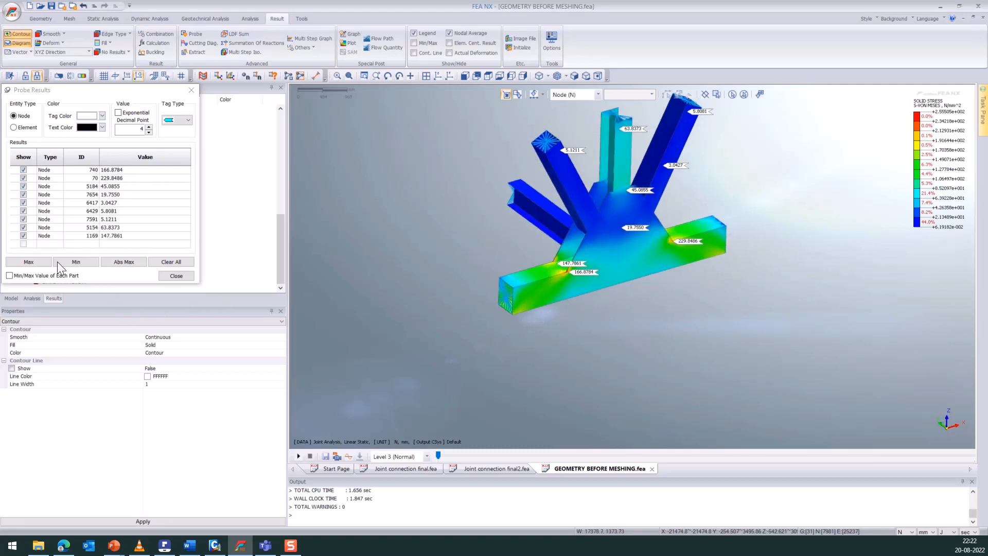
click(24, 244)
click(52, 243)
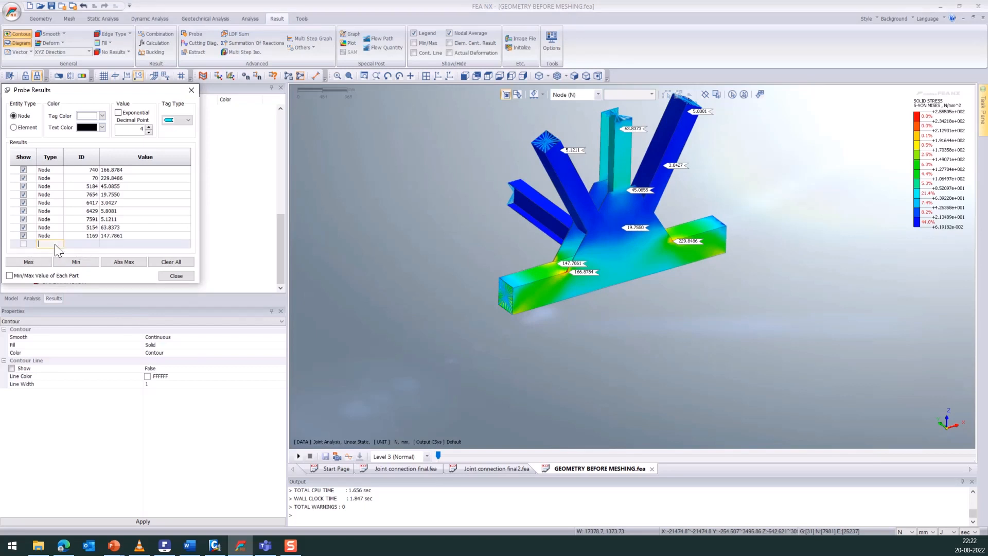
click(95, 242)
click(192, 92)
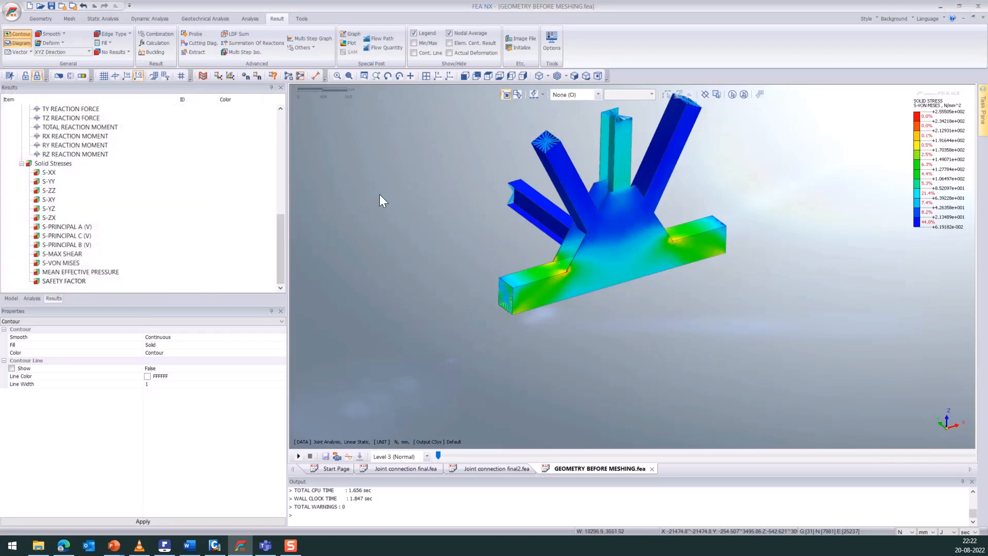
Export the joint model as a midas Civil MCT file named "joint new".
scroll(764, 264, down, 1)
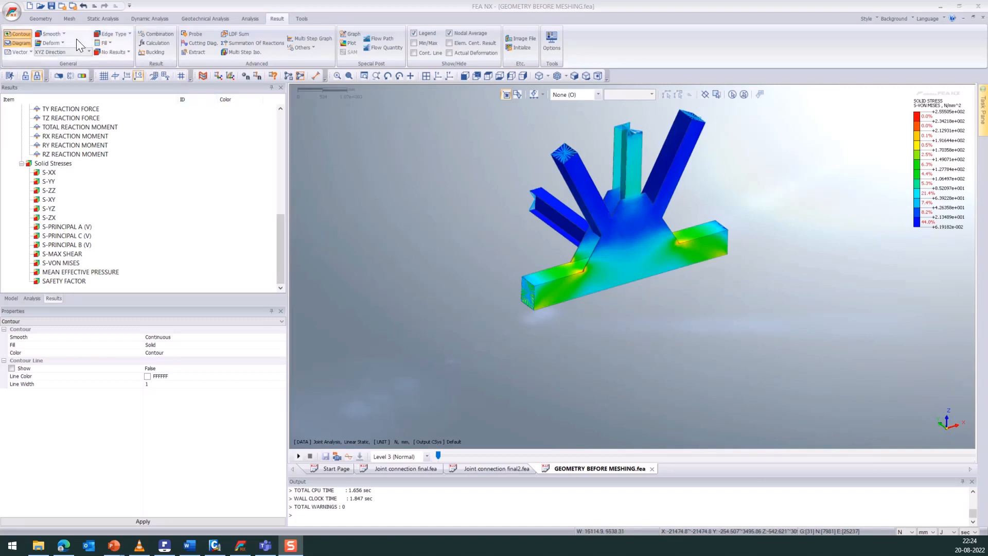
click(7, 15)
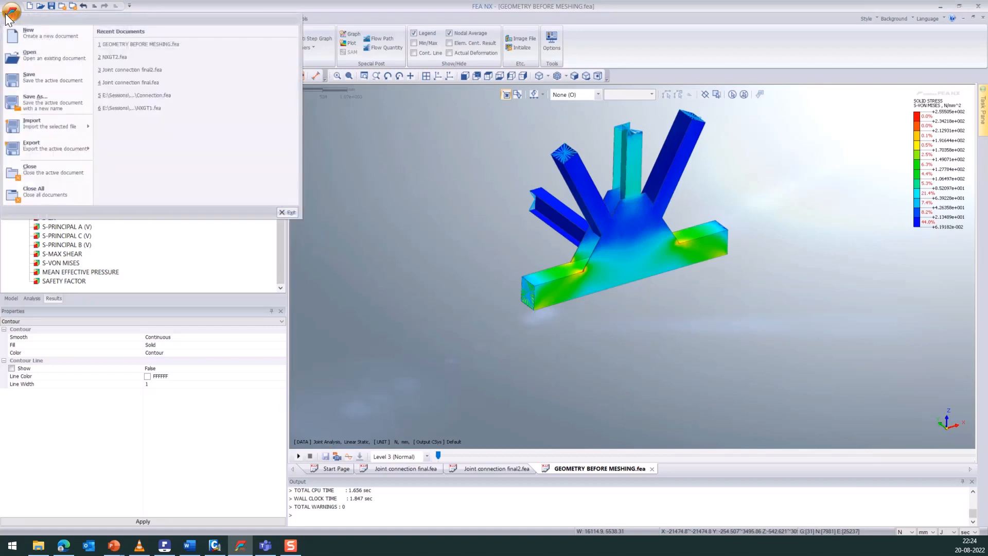
mouse_move(64, 137)
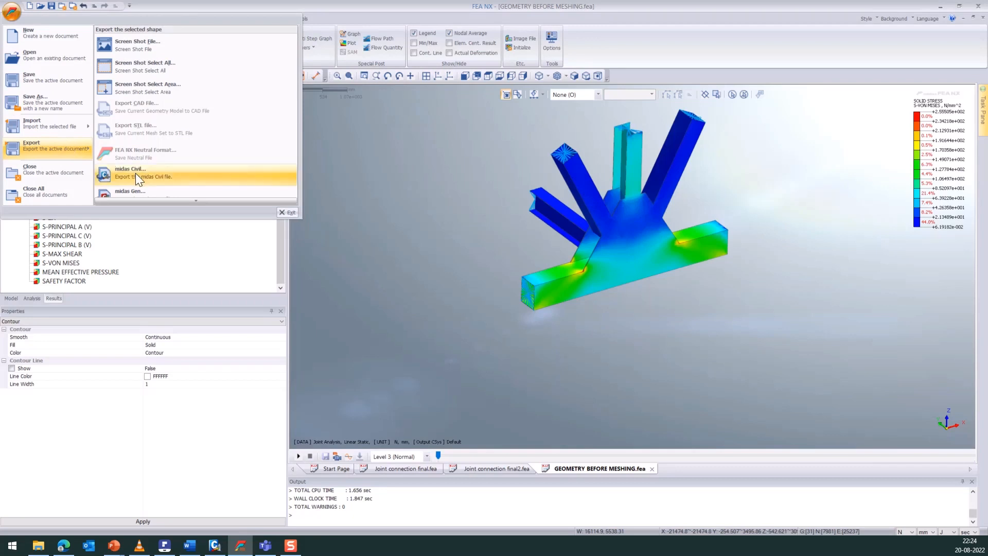
click(188, 172)
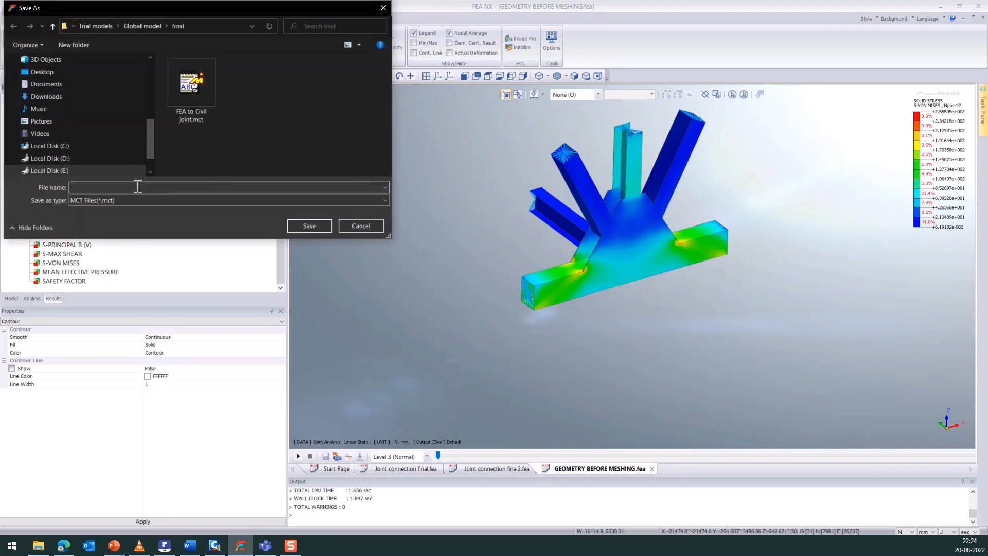
text(joint new)
click(300, 225)
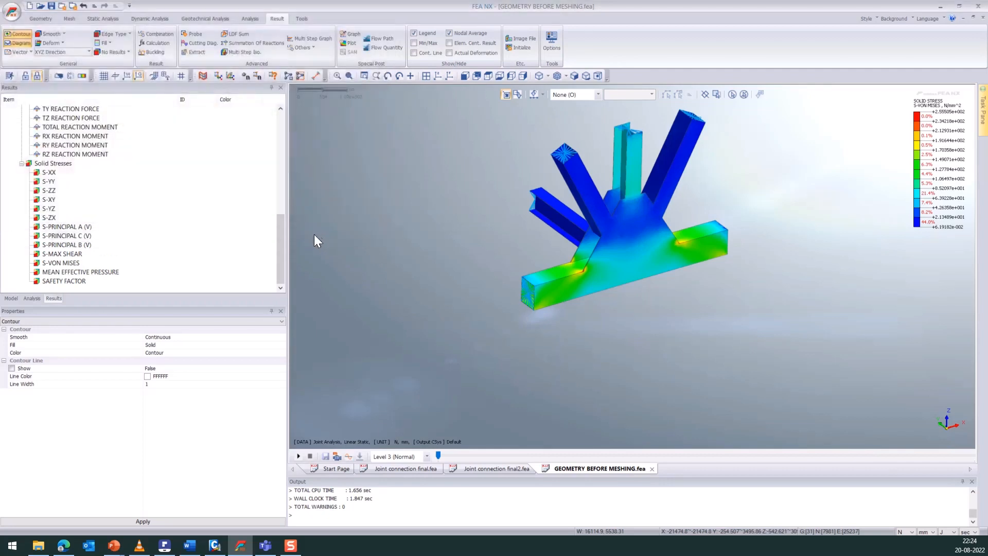
Switch to the Arch Bridge model in midas Civil and delete node 16 with its connected short elements, accepting deletion of the analysis results.
click(218, 548)
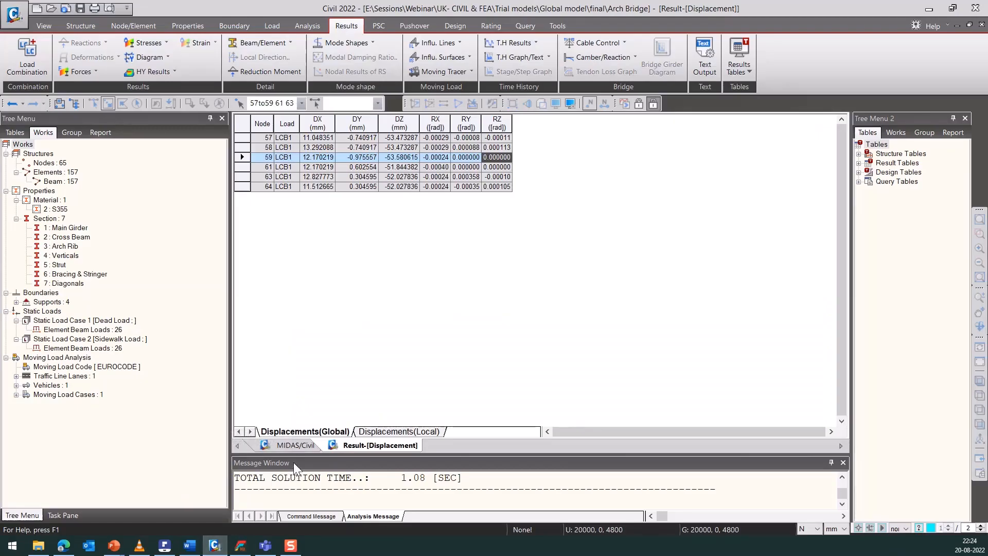
click(301, 445)
scroll(561, 304, down, 3)
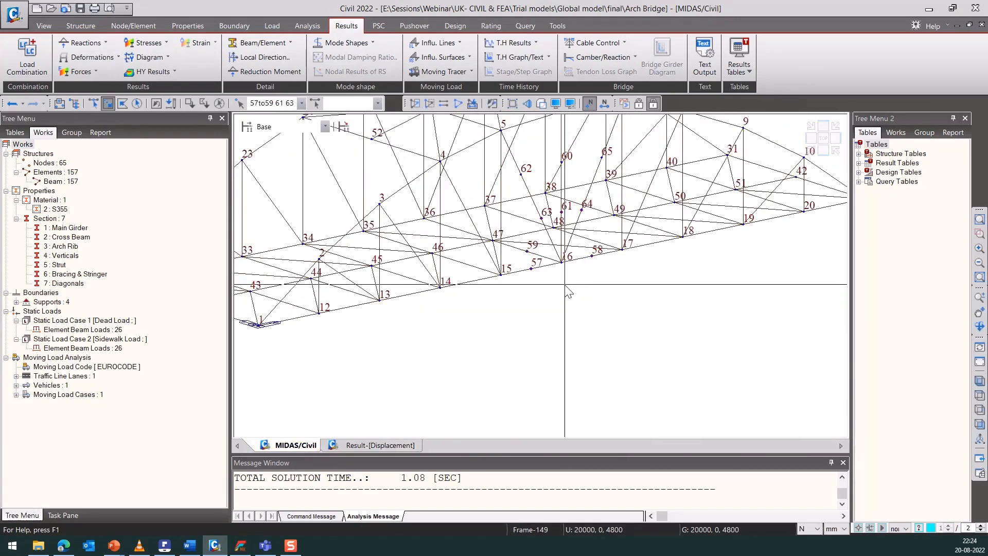
scroll(550, 294, up, 1)
scroll(567, 289, up, 4)
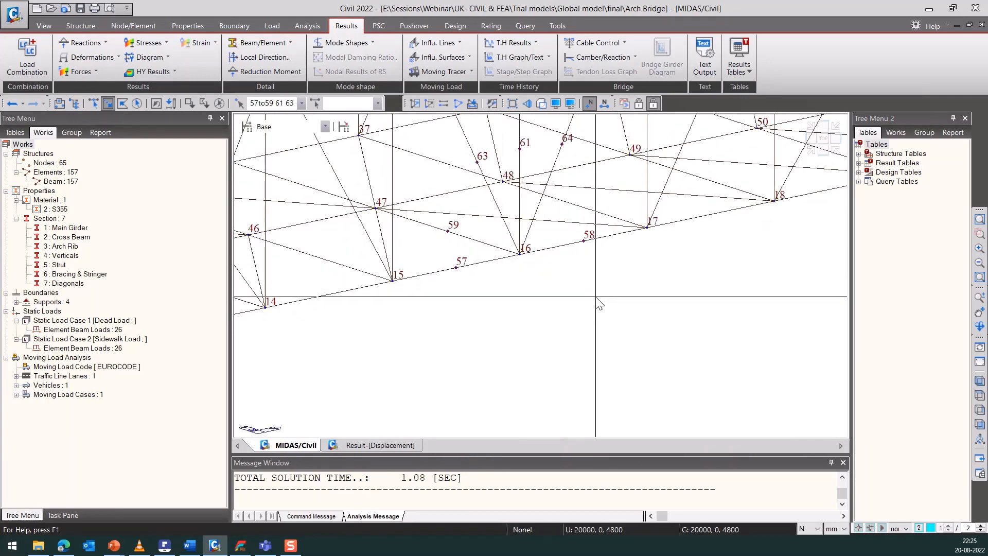
scroll(549, 300, down, 2)
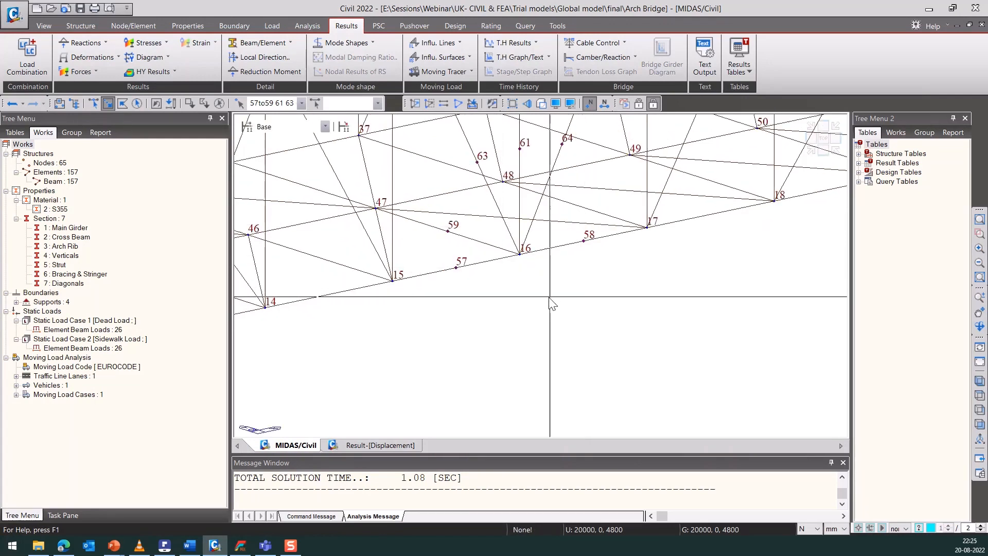
scroll(531, 315, down, 2)
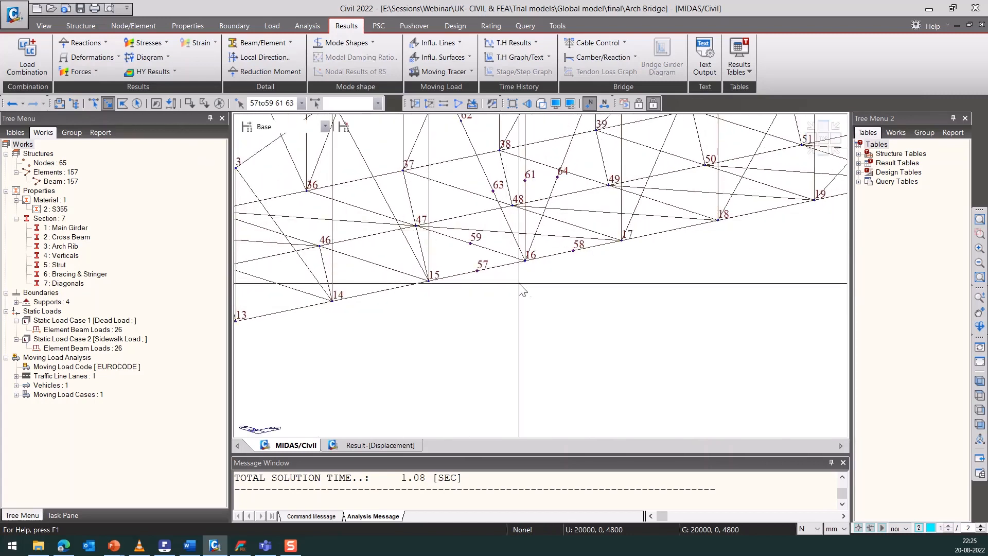
drag(537, 277, 515, 242)
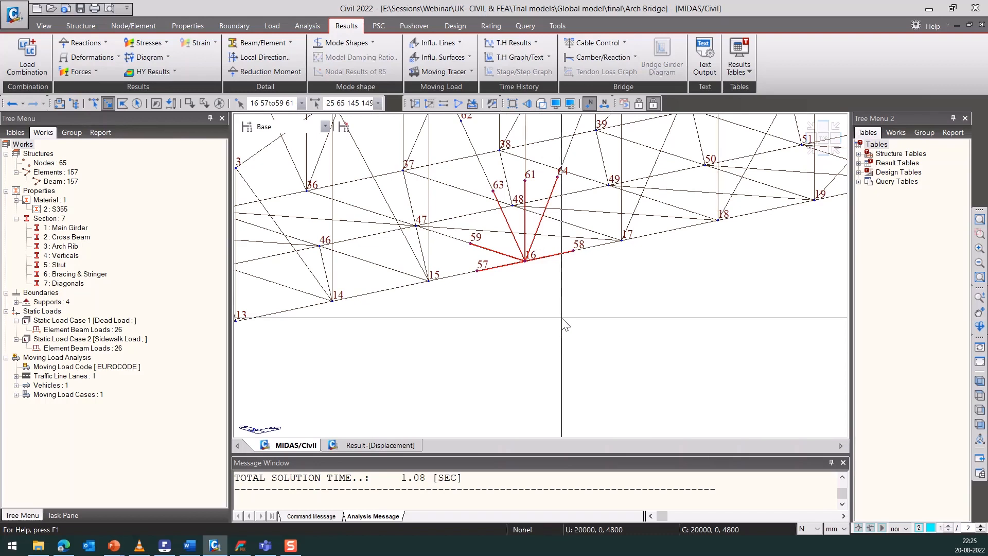
key(Delete)
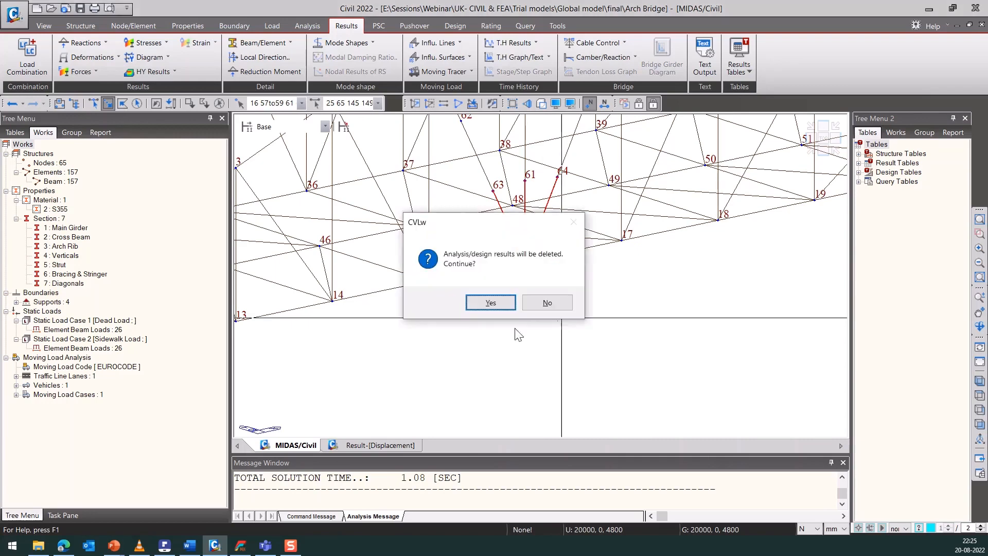
click(502, 304)
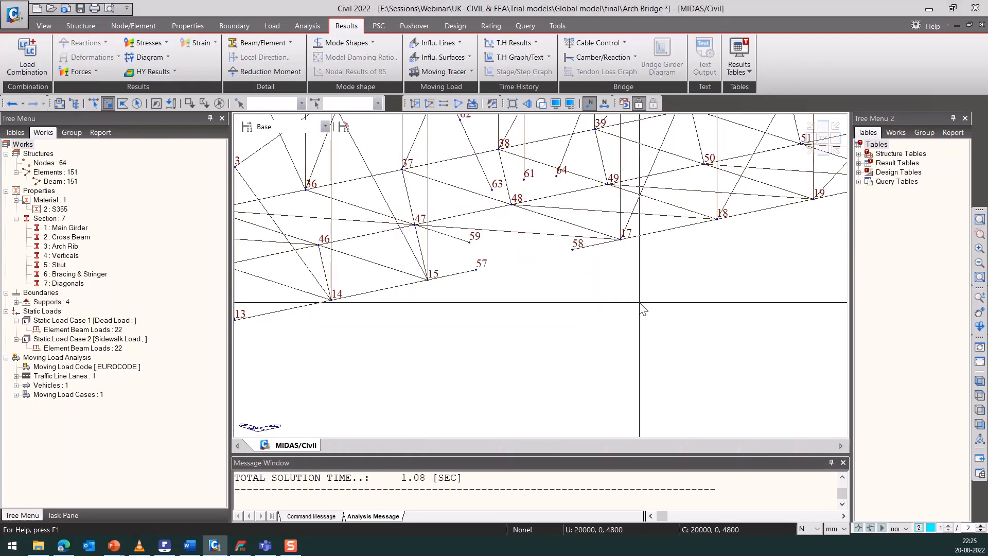
scroll(448, 344, down, 5)
scroll(433, 346, down, 2)
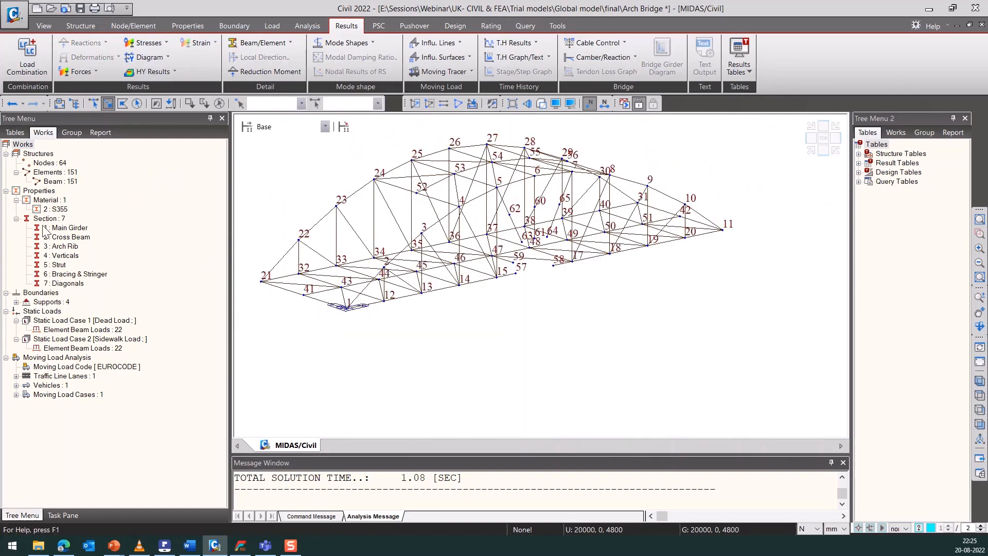
right_click(55, 209)
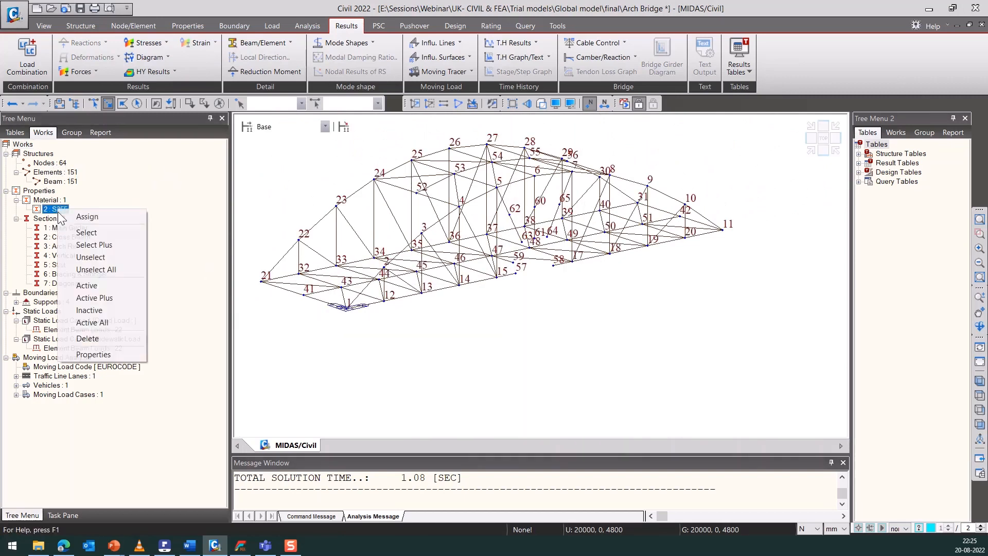
click(100, 354)
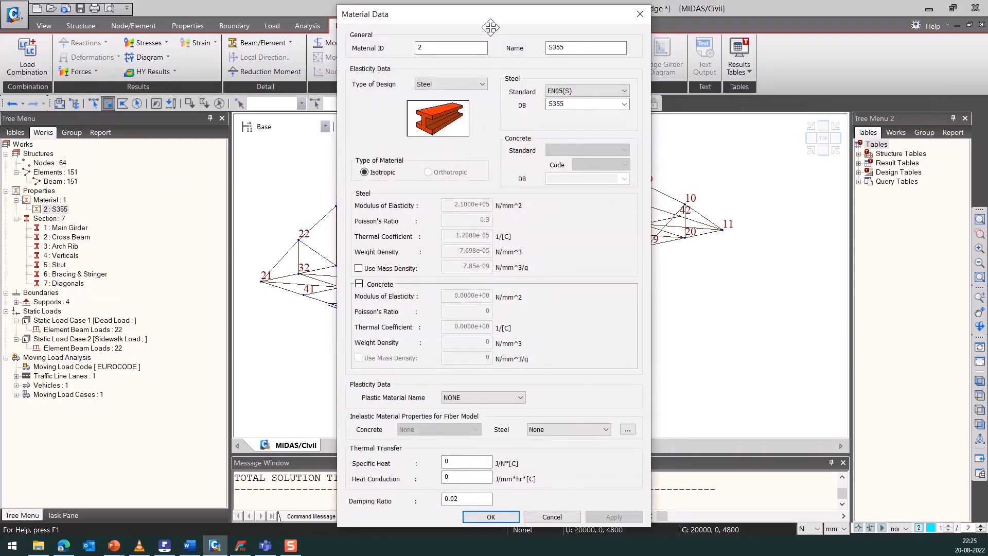
drag(489, 18, 506, 14)
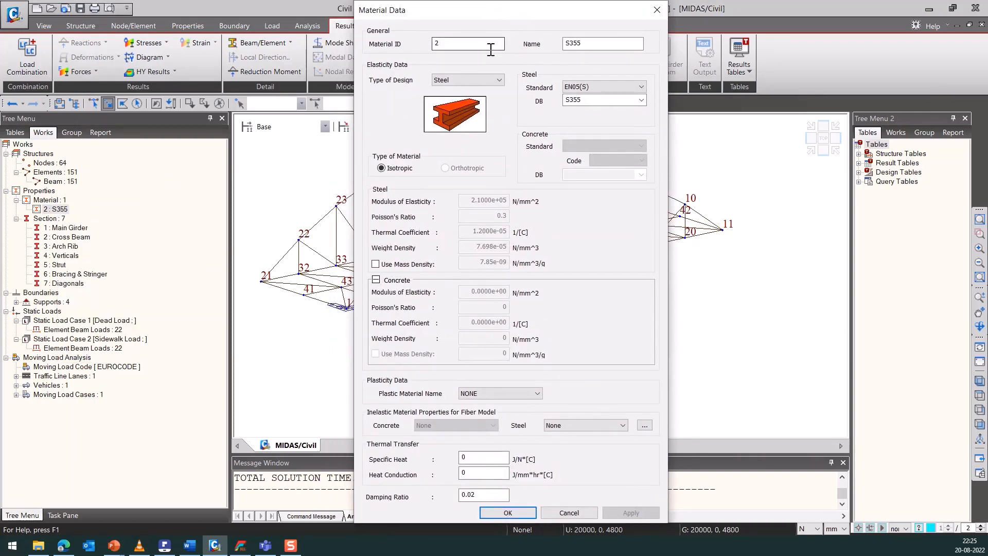
double_click(442, 43)
text(11)
drag(543, 125, 537, 116)
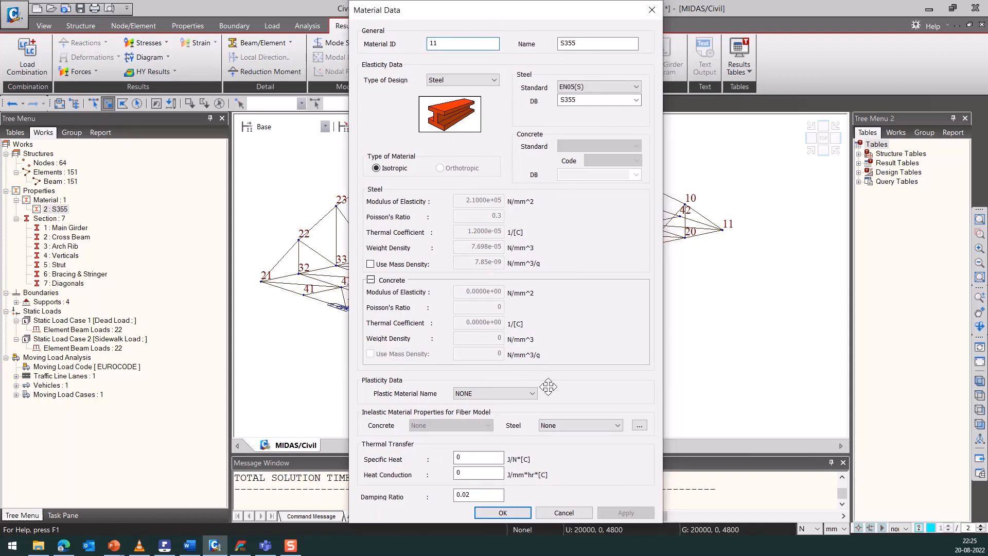
click(652, 9)
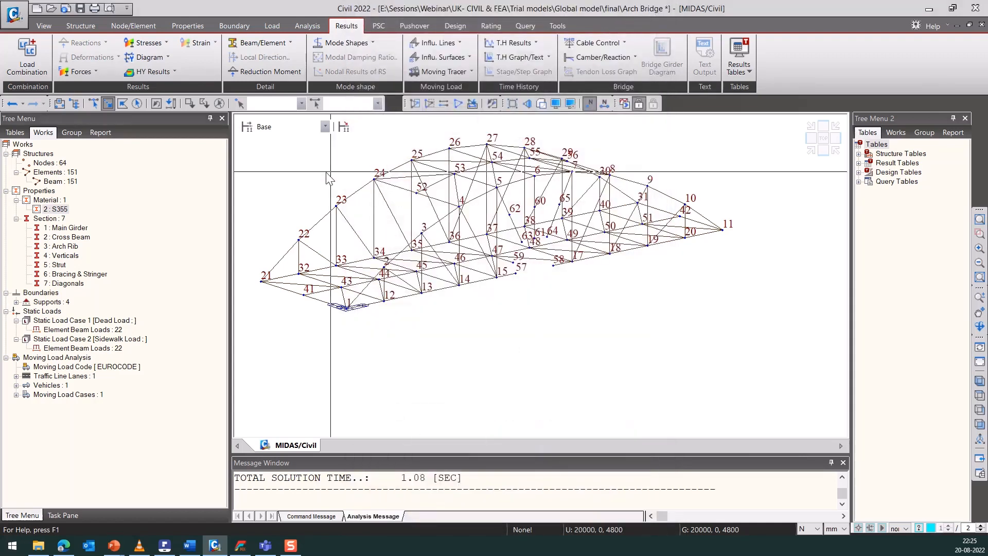
Change the ID of material S355 to 11 and assign that material to all elements of the bridge model.
right_click(60, 210)
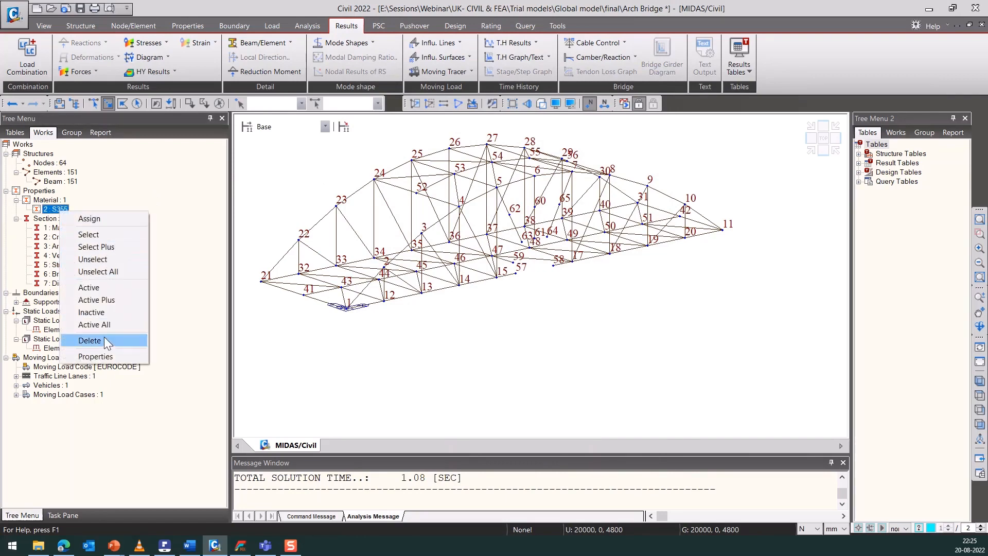
click(100, 355)
double_click(437, 48)
text(11)
click(491, 517)
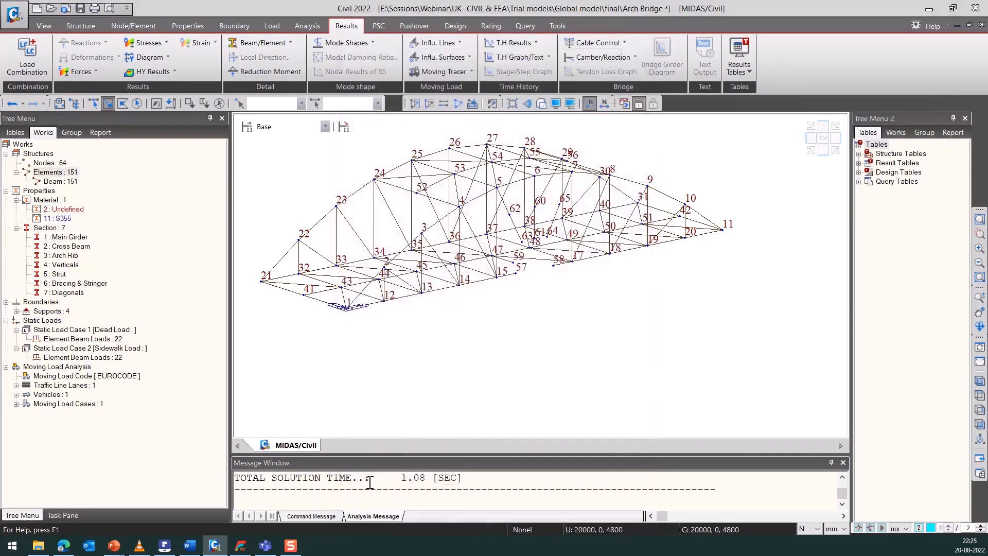
click(137, 106)
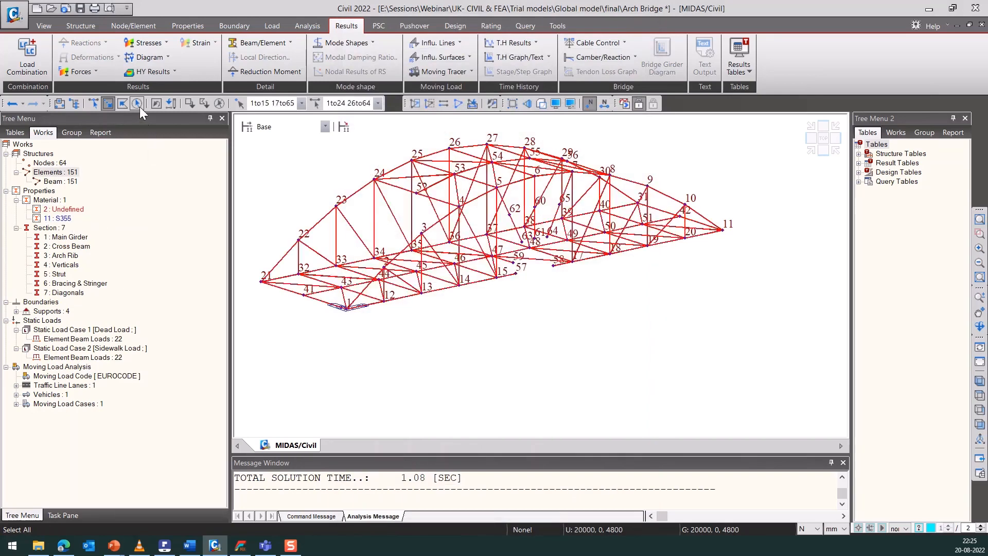
drag(55, 221, 274, 167)
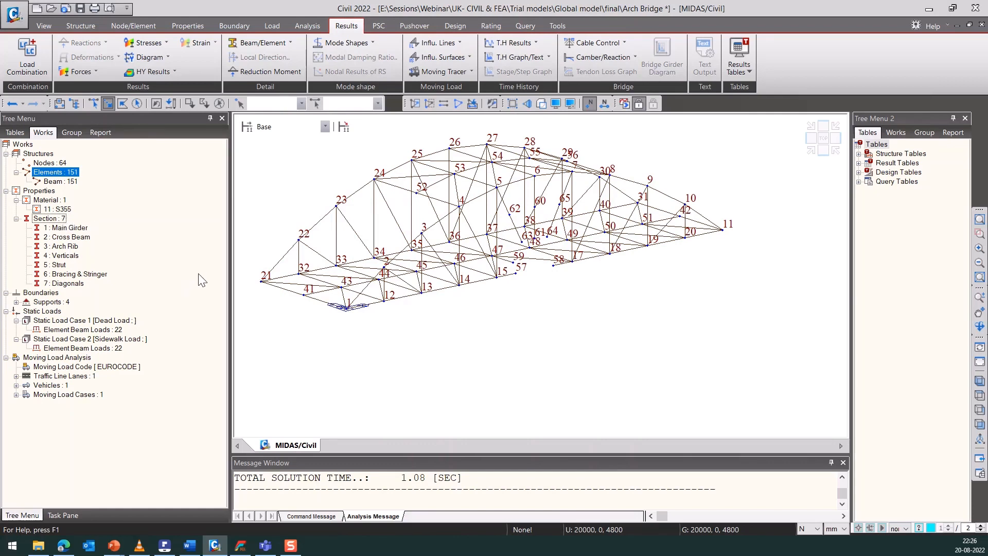
Open the node Renumbering settings and load the file "joint new.mct" into the MCT Command Shell.
click(133, 24)
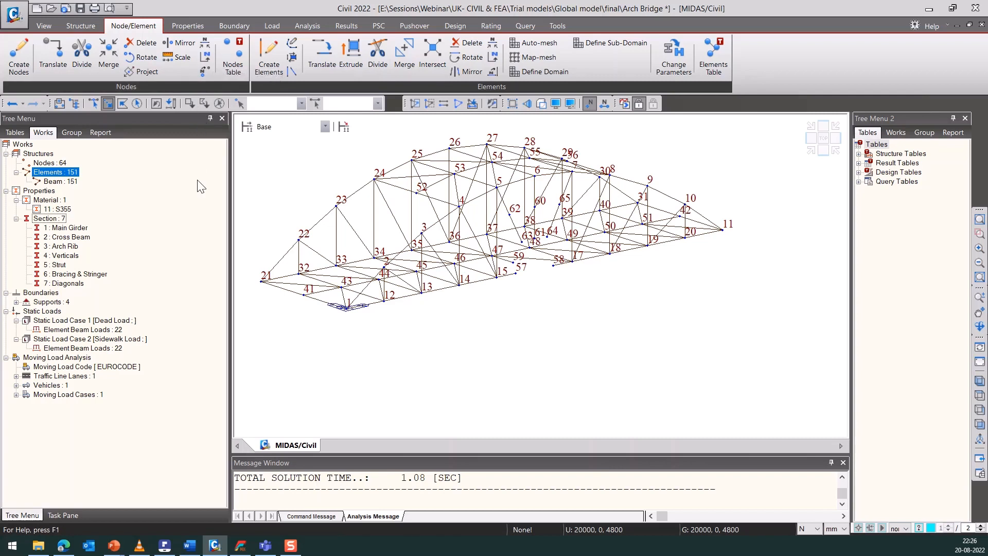
click(206, 57)
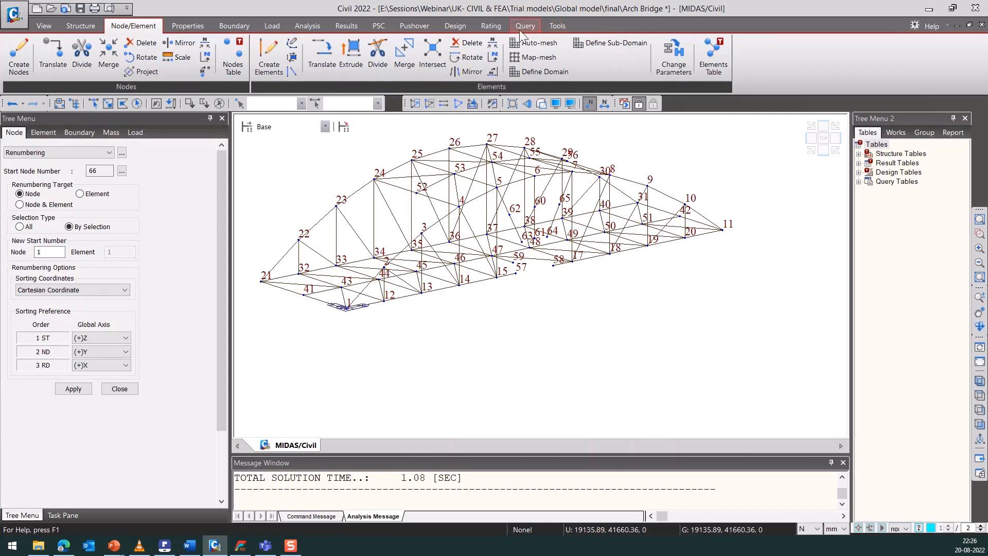
click(554, 26)
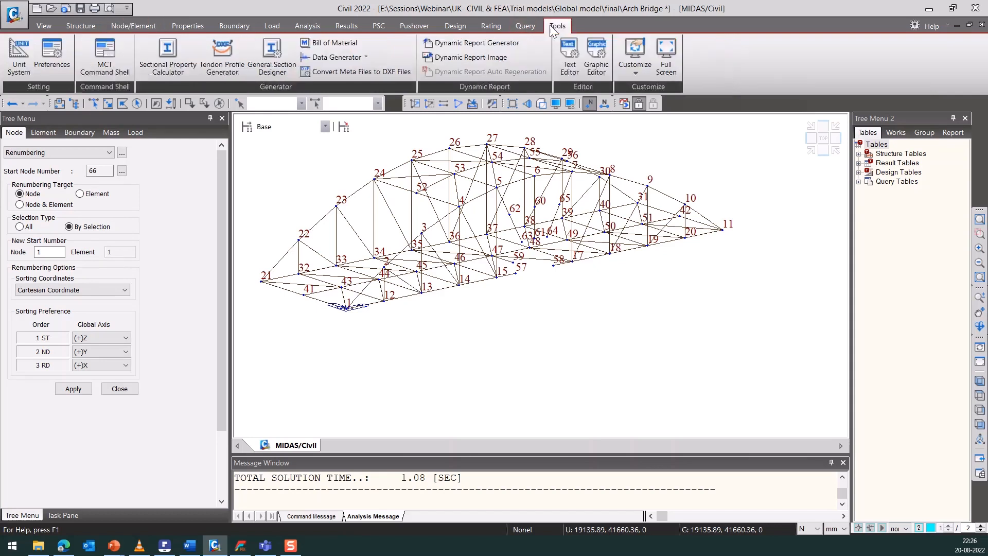
click(105, 52)
drag(145, 14, 301, 30)
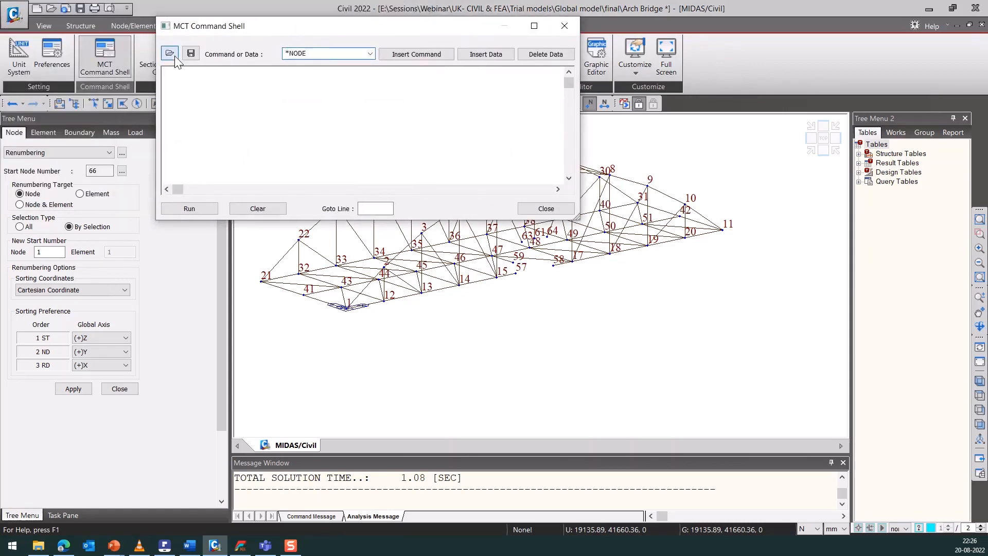
click(172, 53)
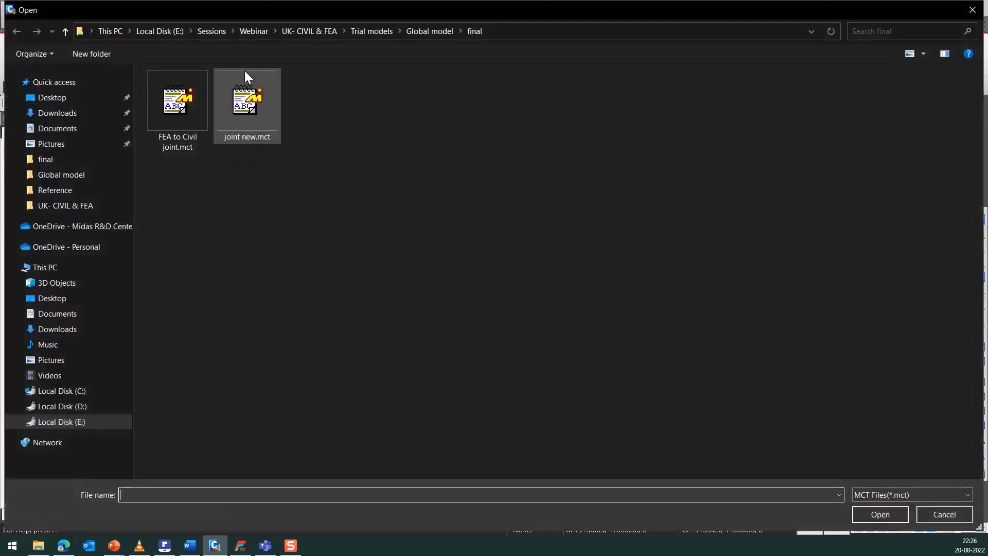
click(254, 104)
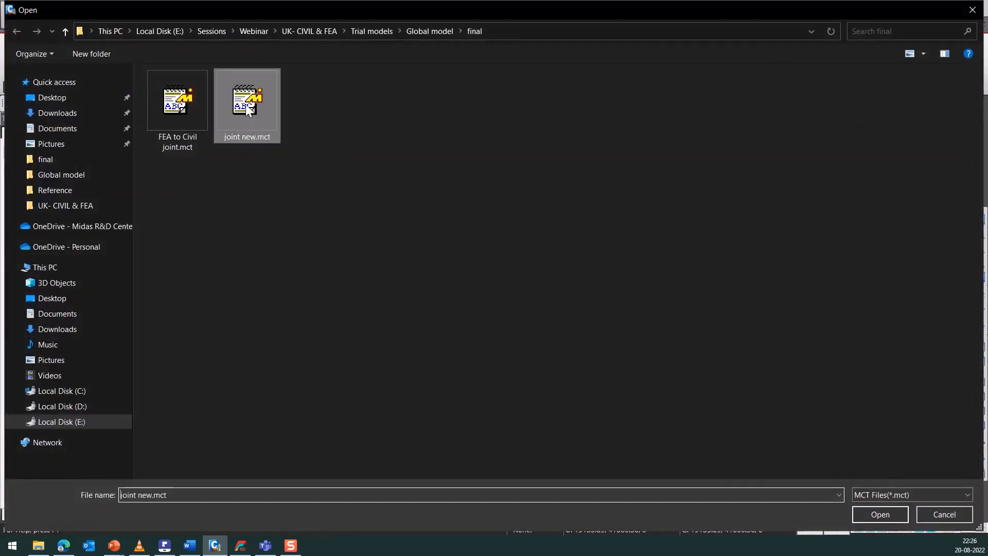
click(862, 514)
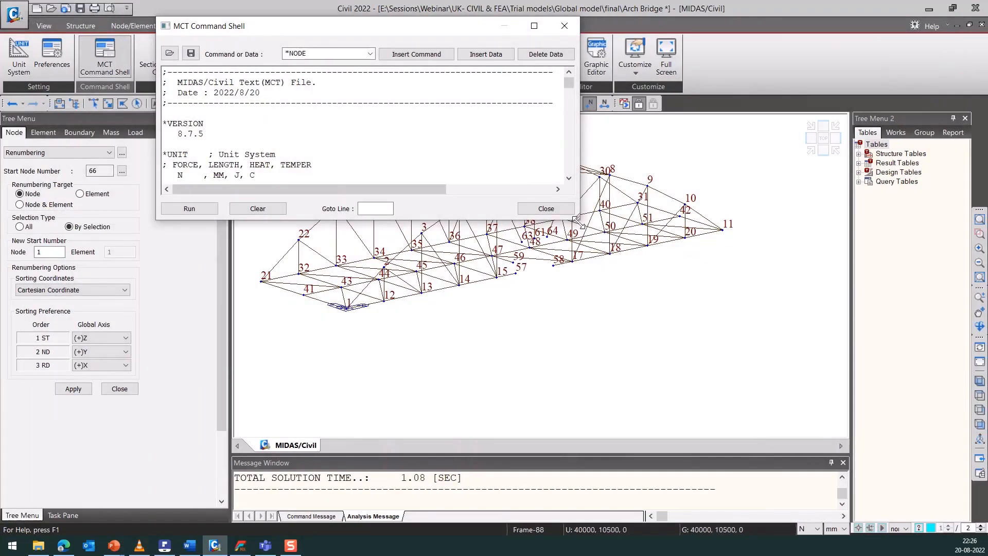
Enlarge the command shell and examine the joint's node list up to the last node number and the start of the element data.
drag(577, 218, 621, 405)
scroll(368, 198, down, 3)
scroll(368, 198, down, 9)
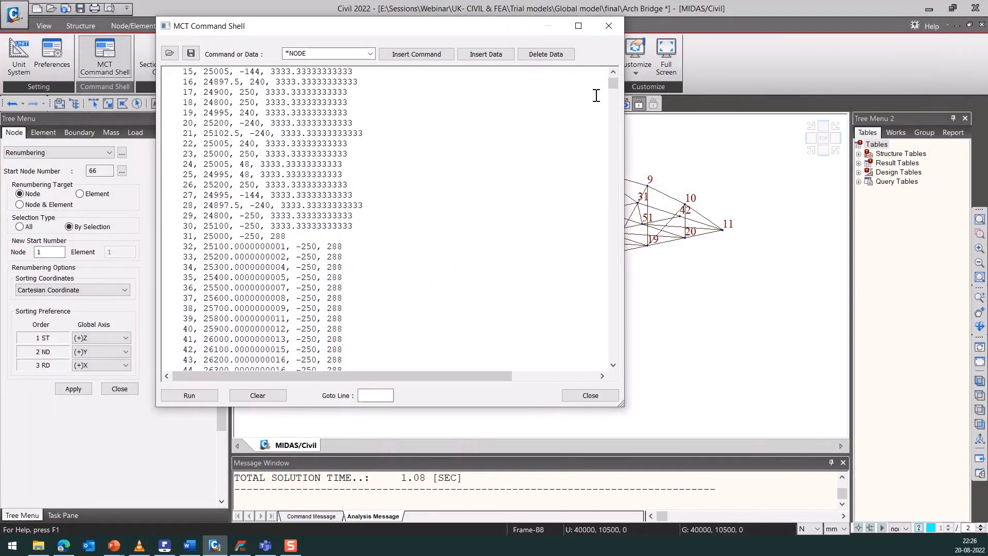
drag(613, 86, 613, 150)
scroll(430, 228, down, 10)
scroll(371, 251, down, 13)
scroll(273, 185, up, 3)
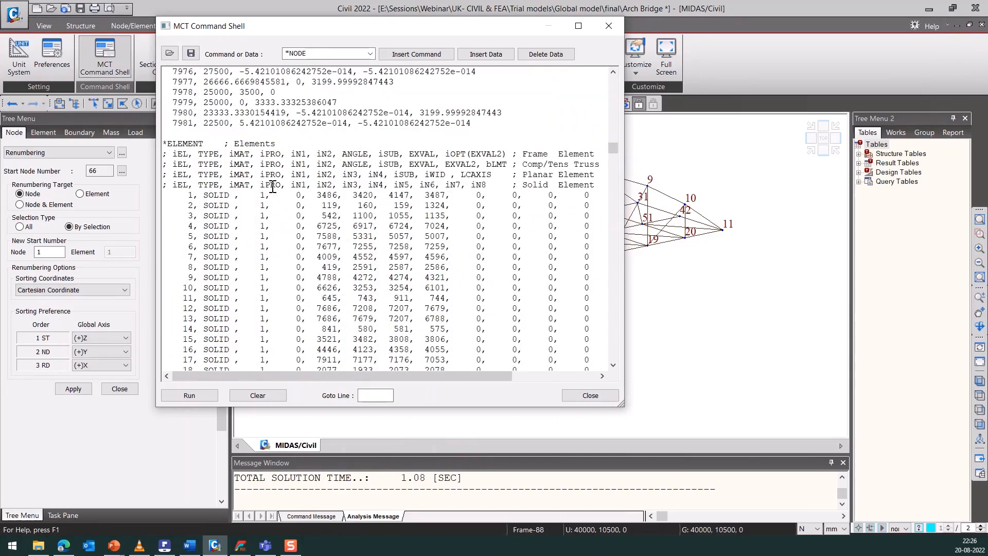
drag(475, 30, 727, 37)
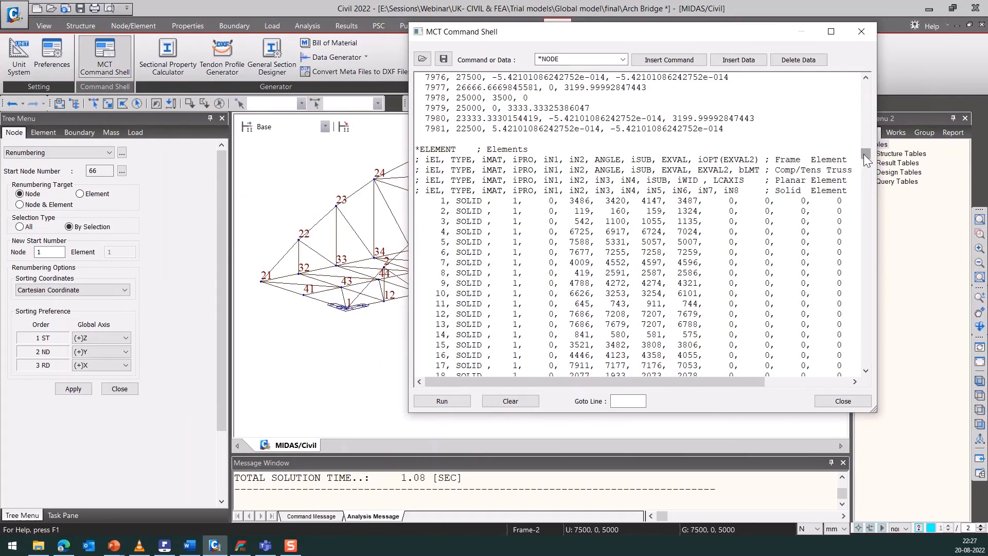
Examine the last element number, material and rigid link data of the joint file, and close the command shell without running it.
drag(864, 154, 866, 364)
scroll(688, 316, down, 20)
scroll(688, 316, down, 20)
scroll(688, 321, down, 20)
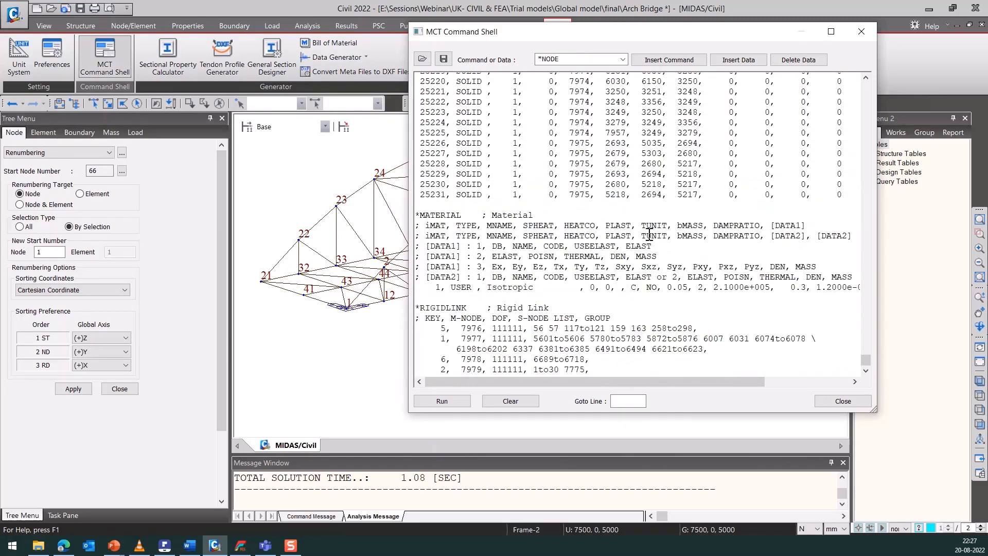
click(862, 34)
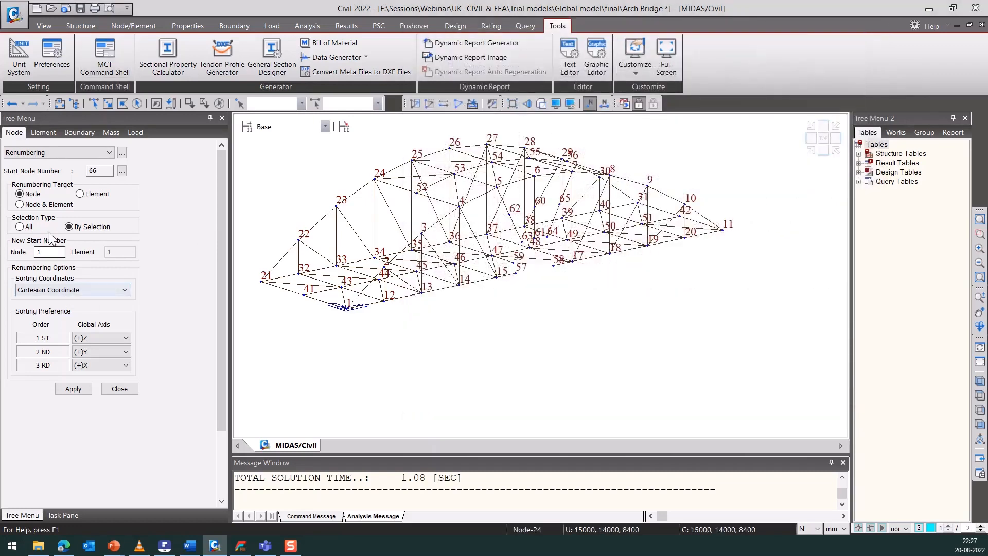
Renumber all nodes of the bridge model starting from 10000 and all elements starting from 30000.
click(21, 226)
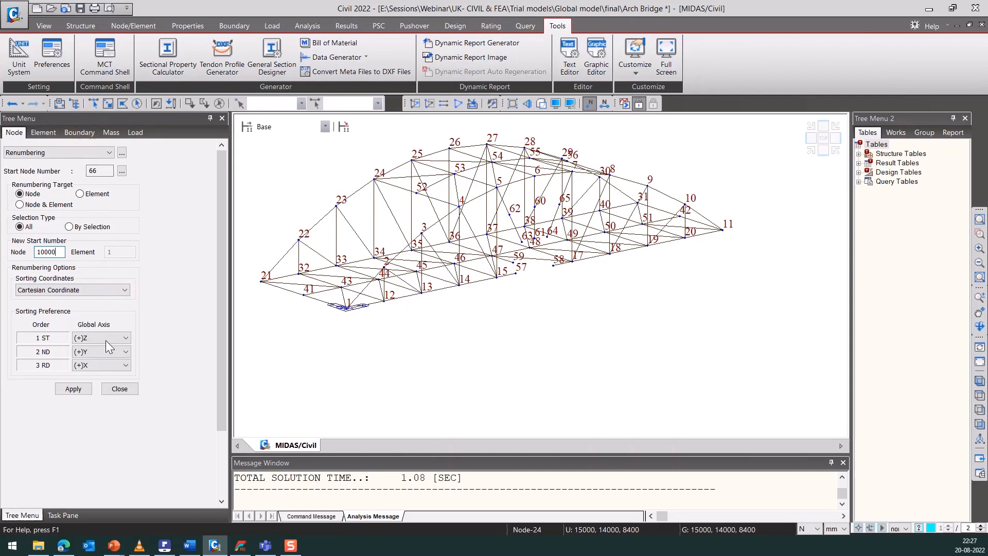
click(86, 390)
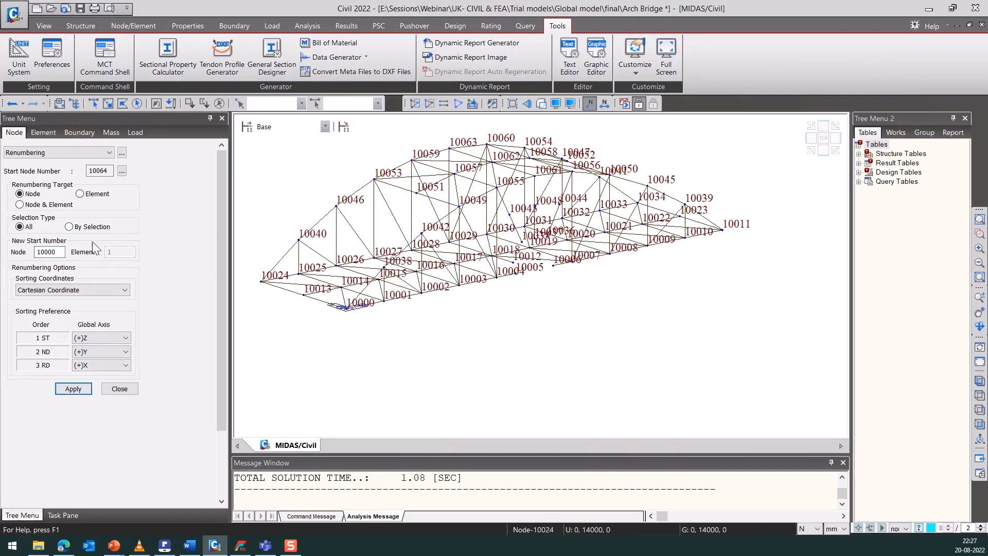
click(80, 194)
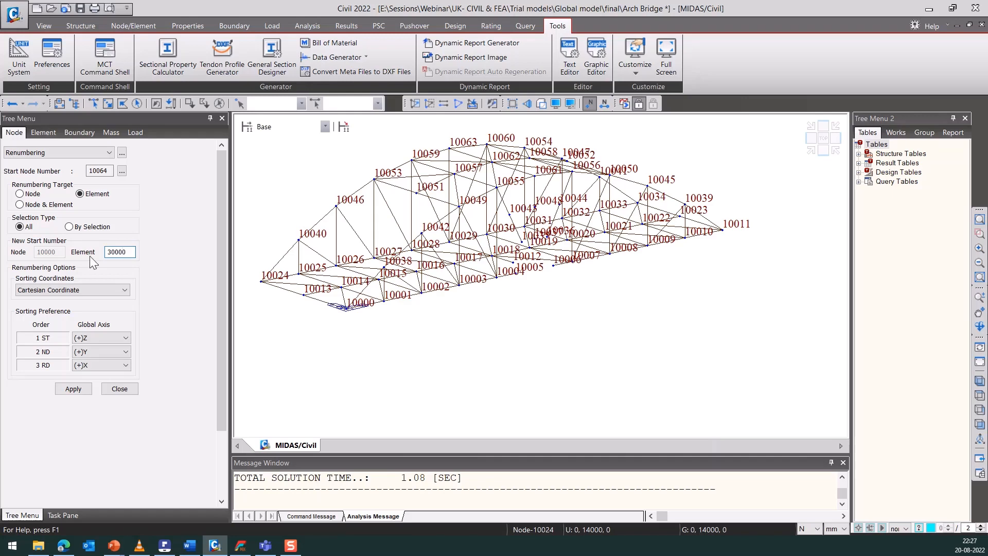
click(77, 393)
Display the element numbers for a check, hide both node and element numbers, and close the renumbering settings.
click(604, 105)
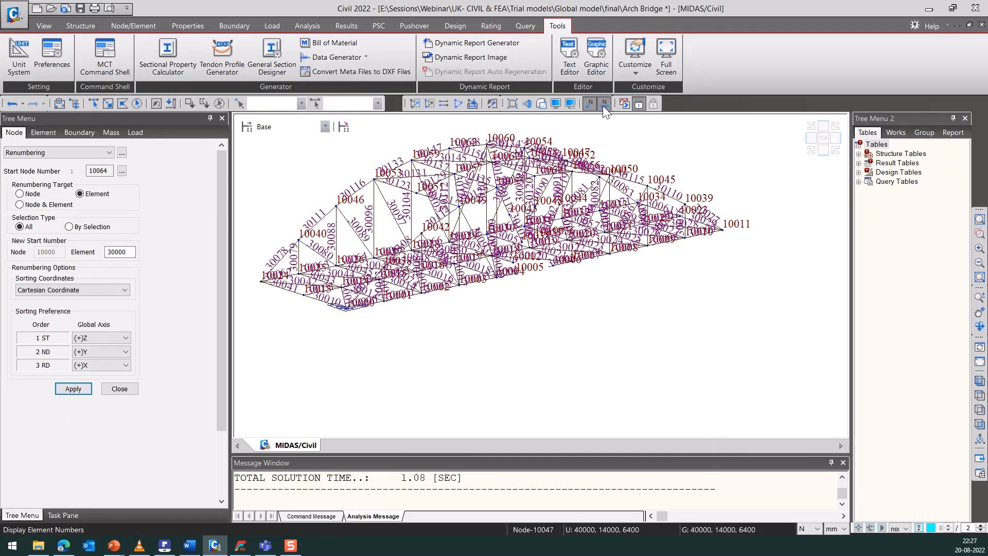
click(592, 103)
click(604, 103)
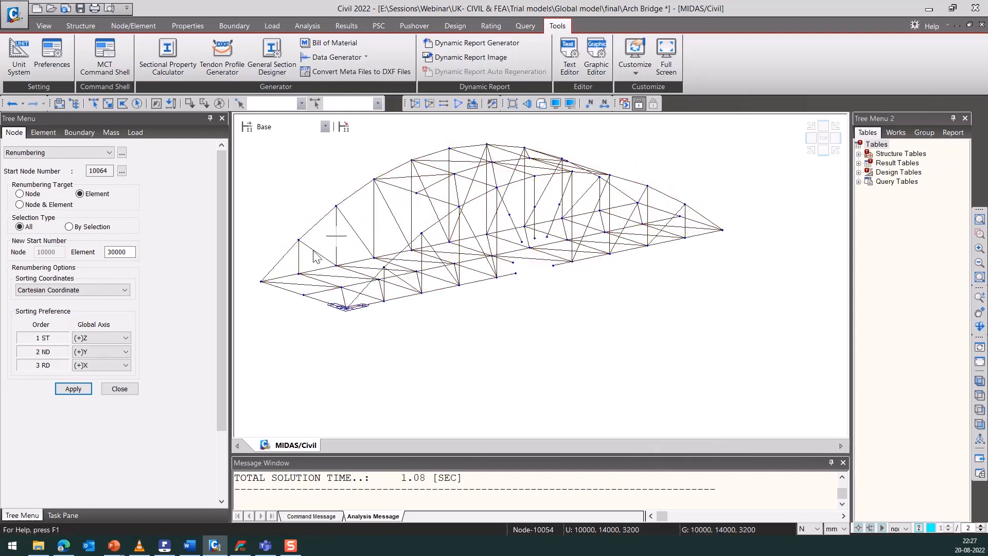
click(119, 388)
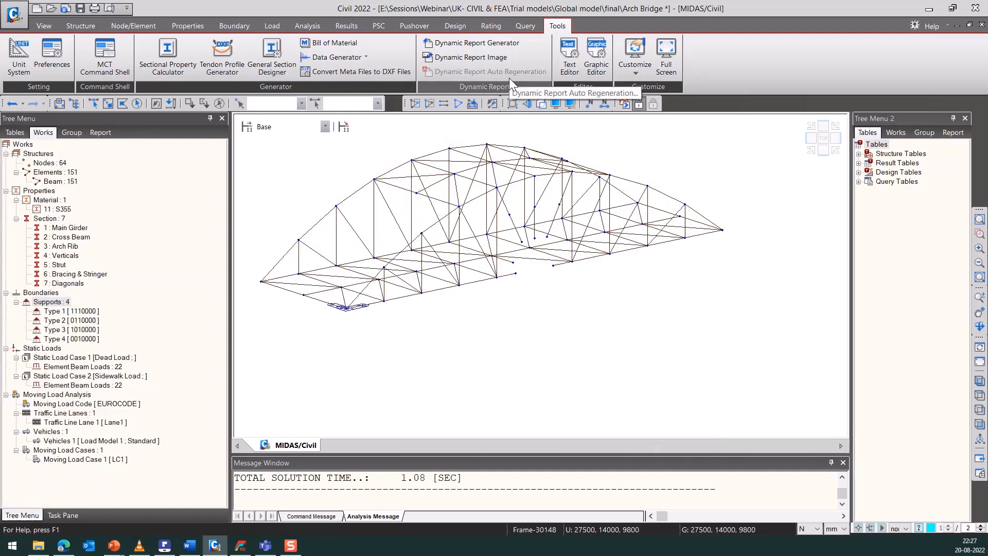
Reopen the MCT Command Shell and load "joint new.mct" from the final folder into it.
click(105, 57)
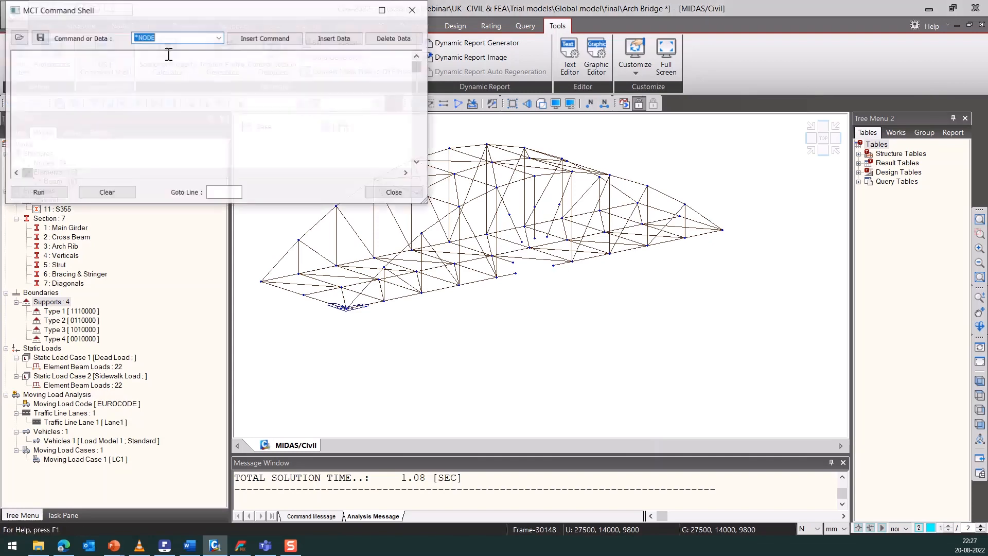
drag(71, 23, 252, 43)
click(202, 59)
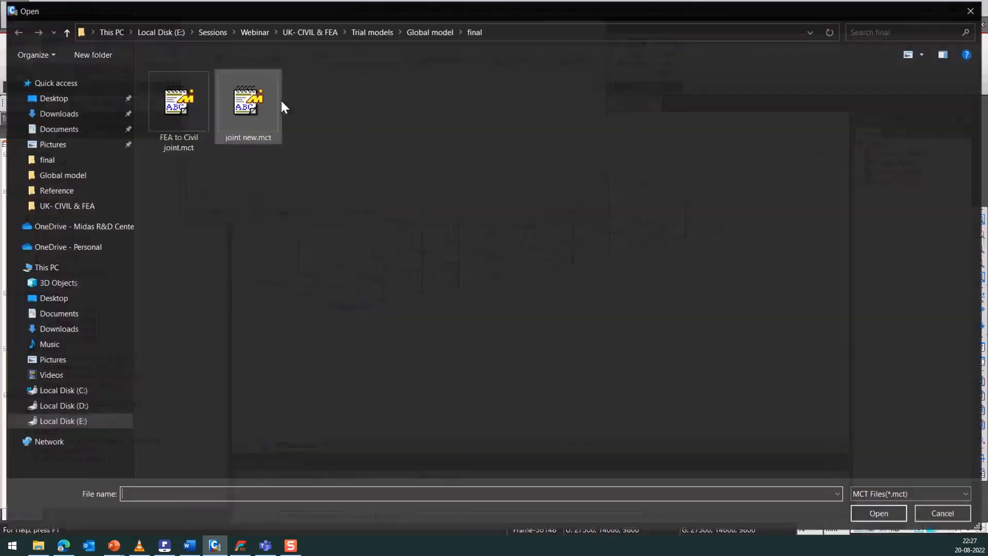
click(256, 110)
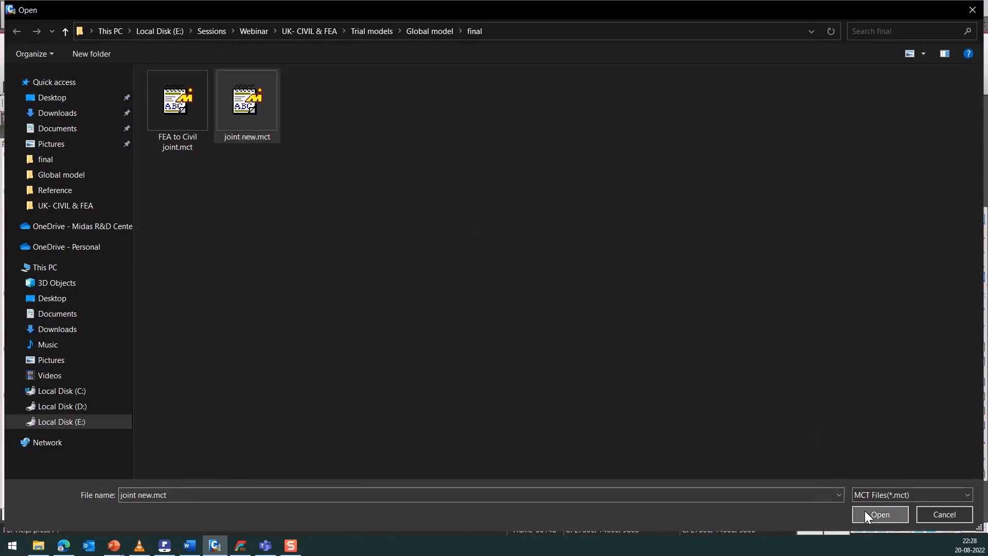
click(865, 513)
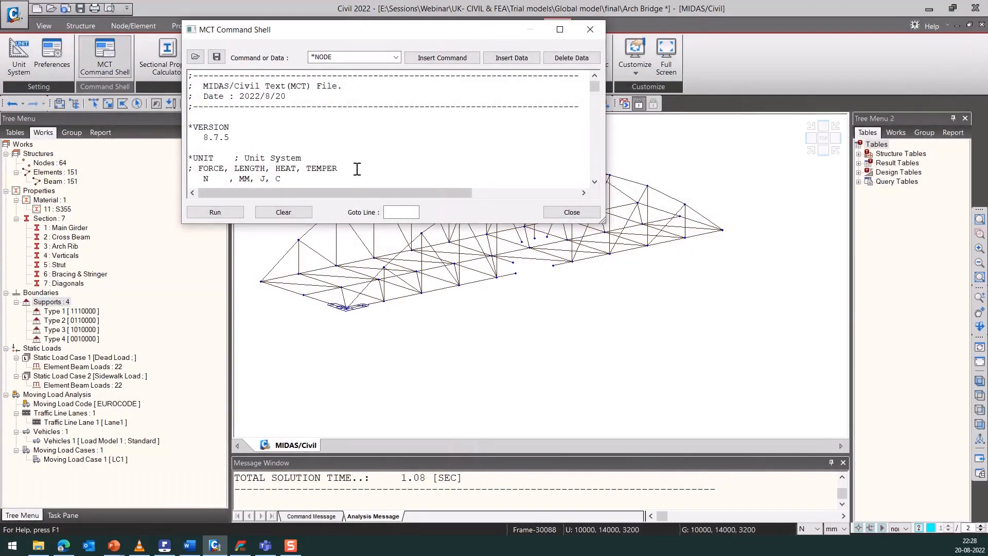
Delete the *REBAR-MATL-CODE block above the *NODE section of the loaded MCT text.
scroll(357, 169, down, 3)
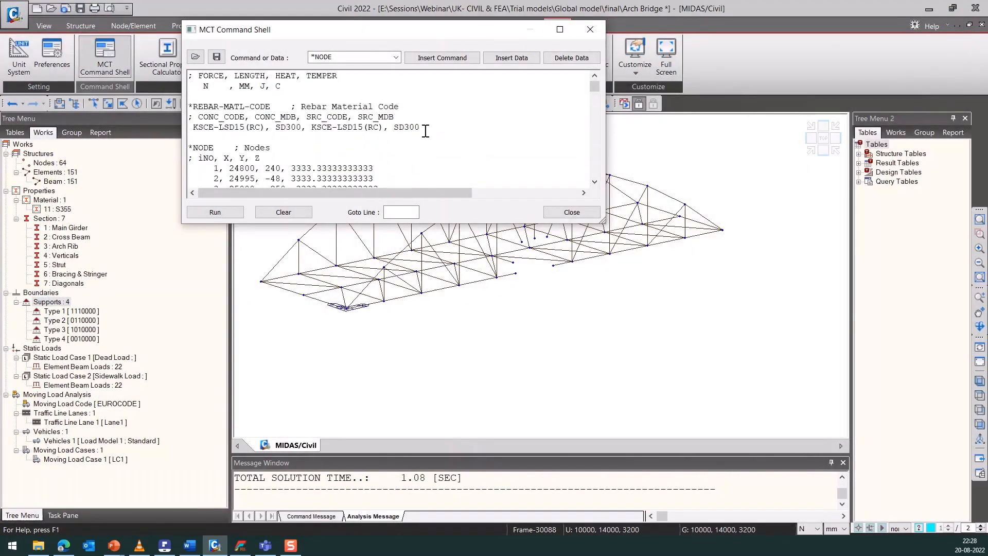
drag(425, 127, 186, 109)
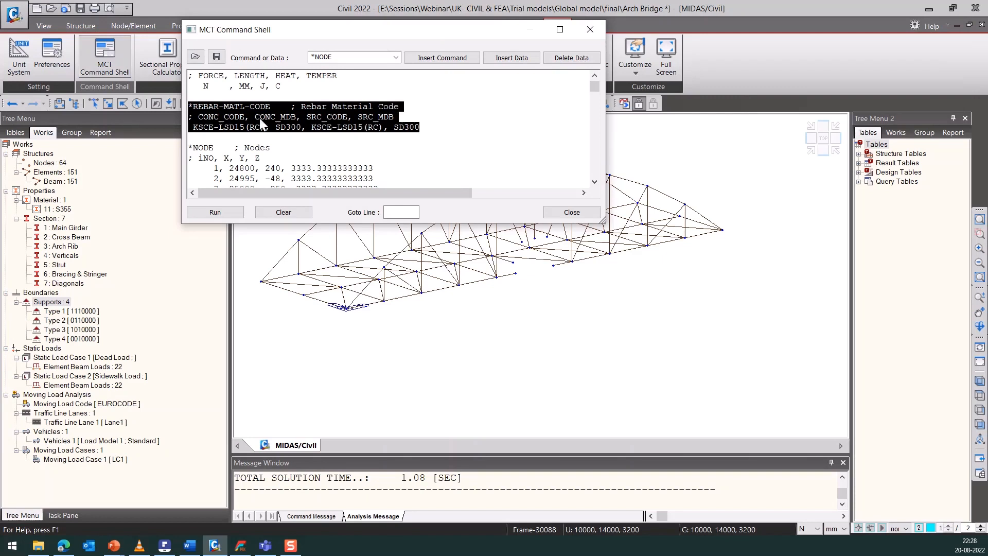
key(Delete)
key(Delete)
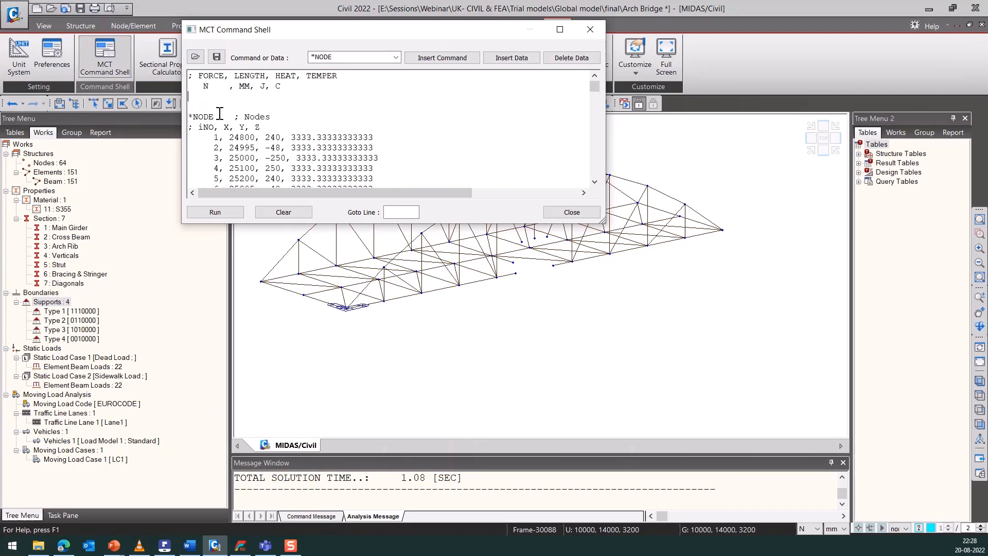
Run the loaded MCT text to import the joint into the bridge model, and close the MCT Command Shell.
click(215, 212)
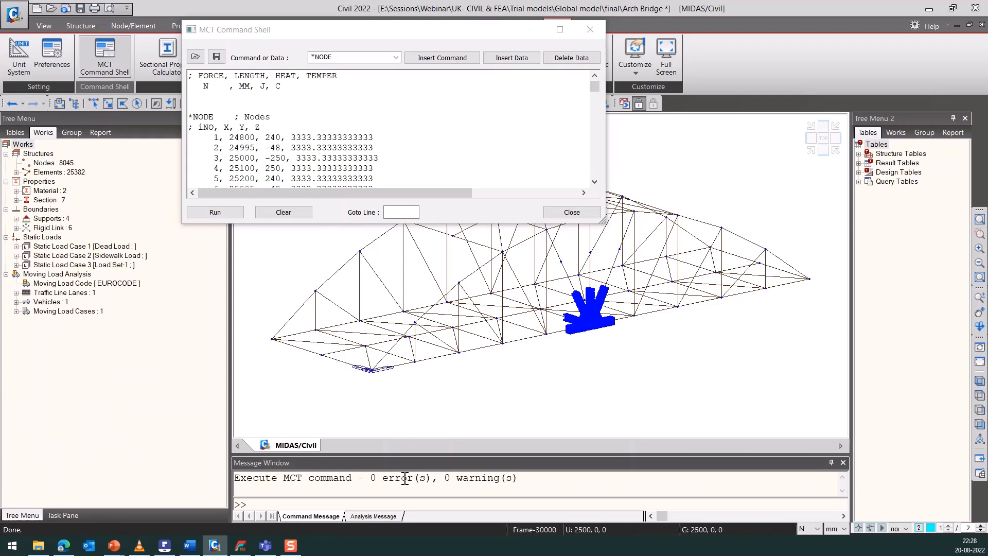
click(570, 212)
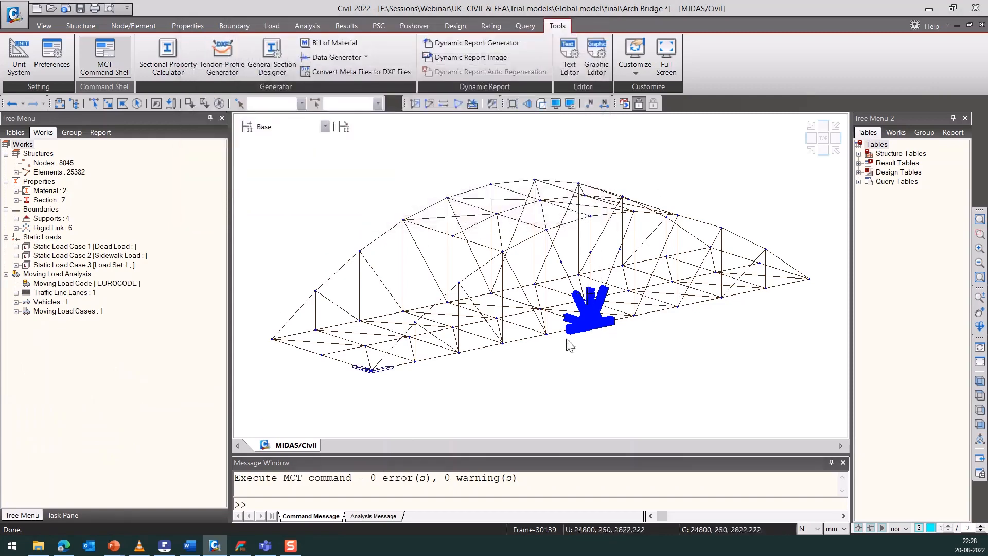
Inspect how the imported joint fits the bridge members in hidden view, and return to the wireframe display.
scroll(723, 354, up, 5)
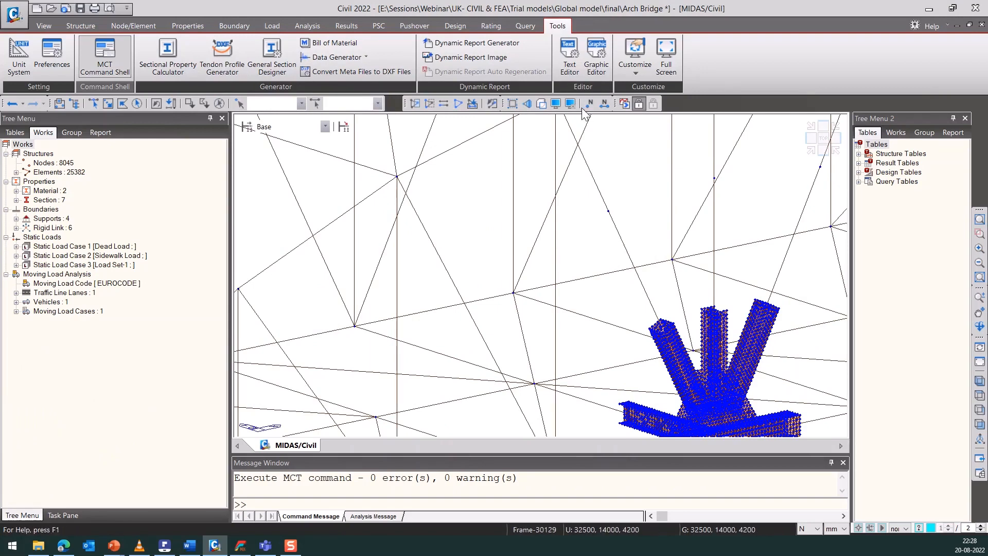
click(537, 106)
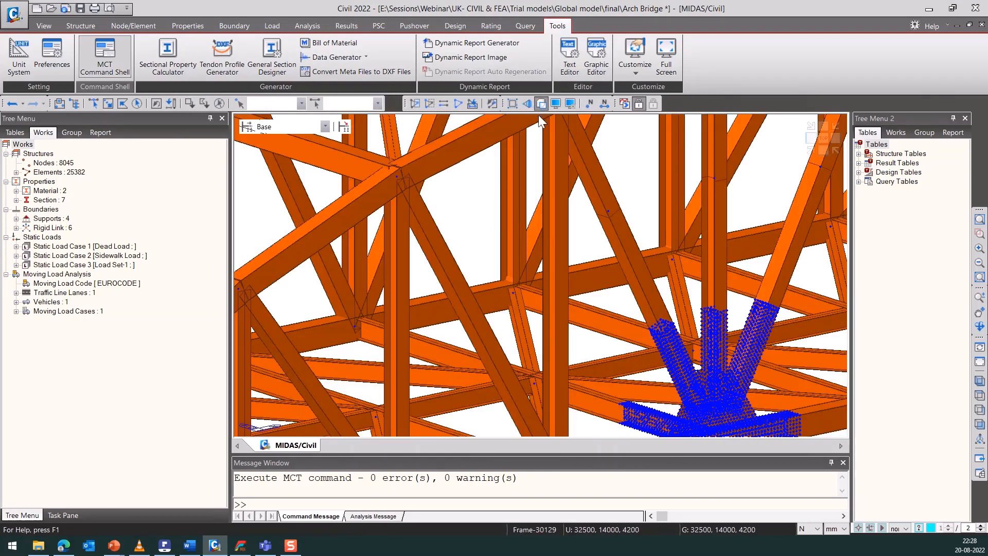
scroll(484, 228, down, 4)
scroll(775, 364, up, 3)
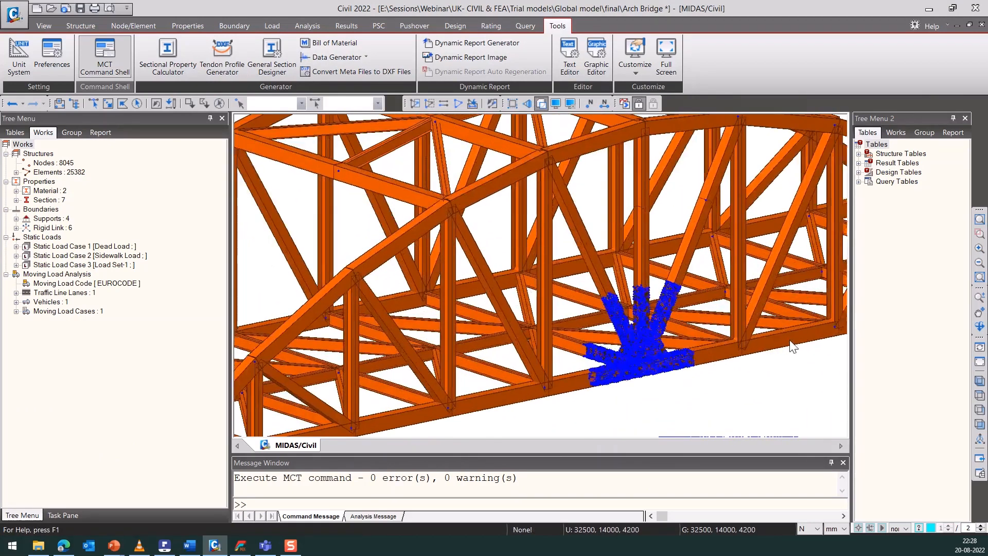
scroll(713, 414, up, 5)
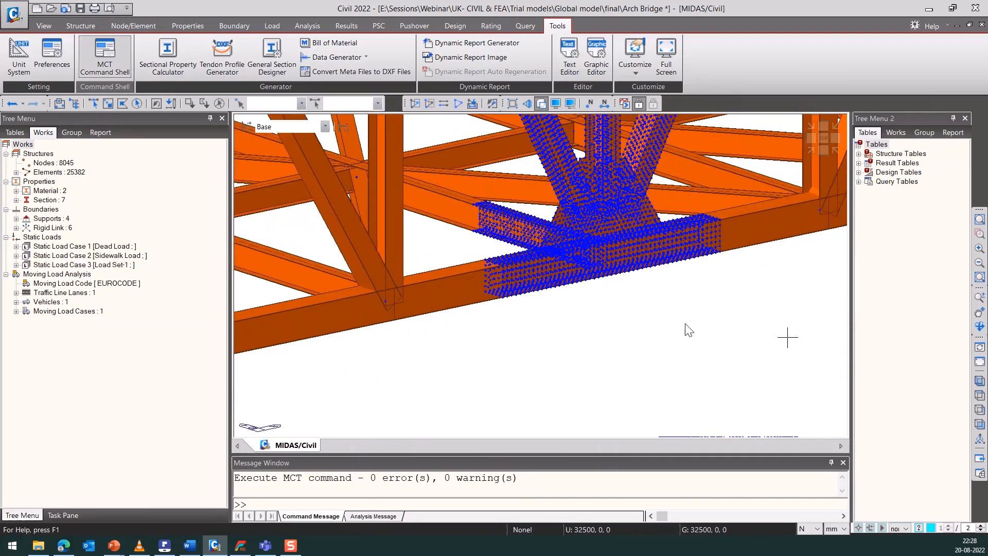
scroll(817, 308, up, 3)
scroll(824, 304, up, 2)
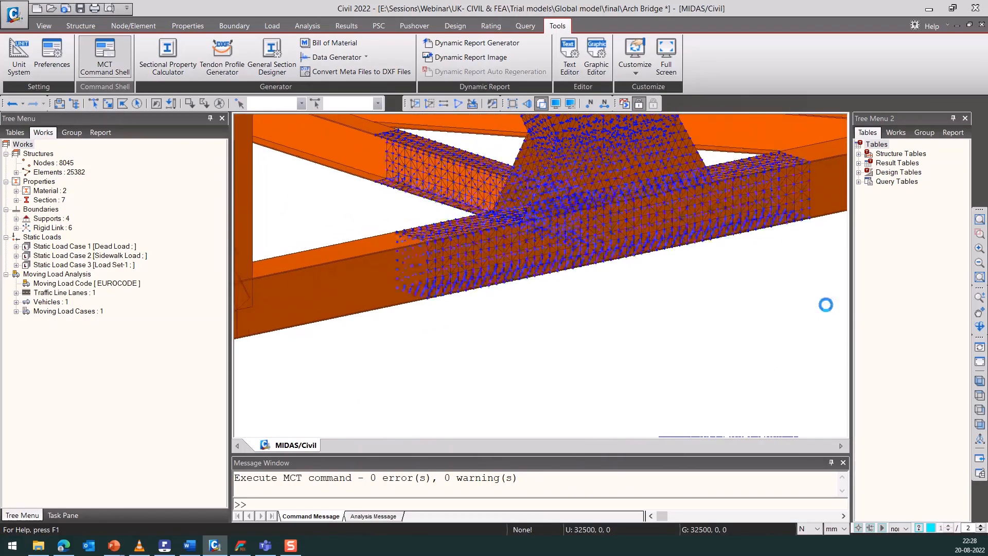
click(539, 105)
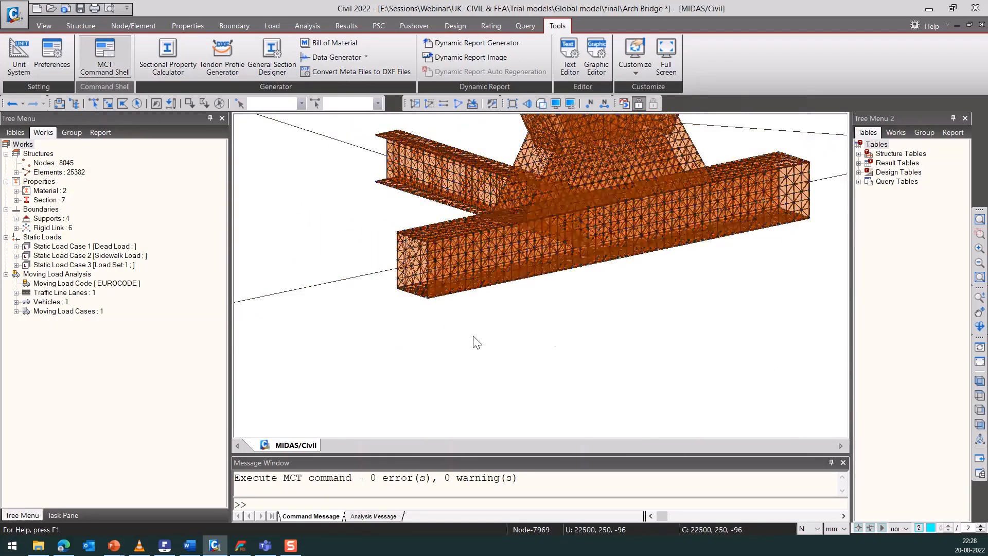
scroll(629, 335, up, 2)
ctrl+middle_drag(552, 349, 463, 352)
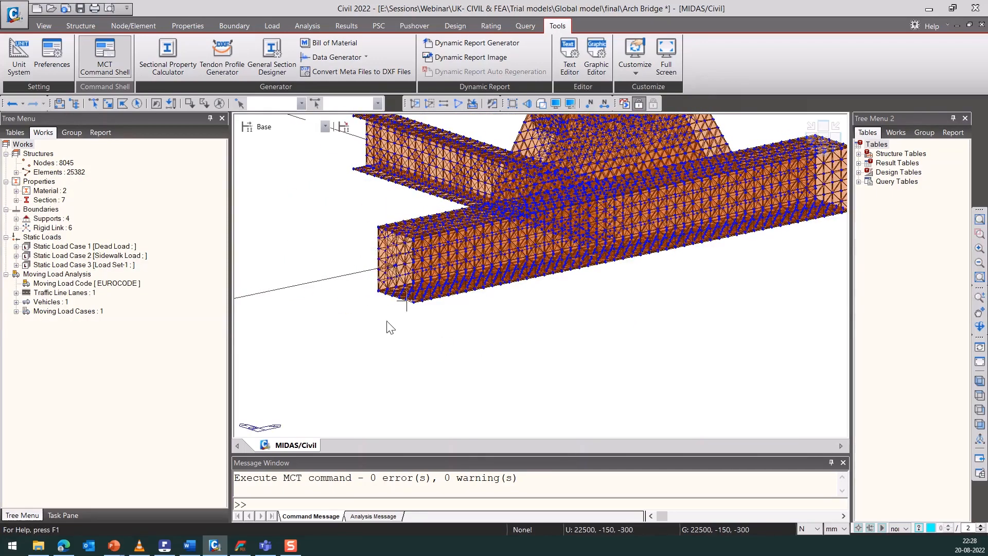
Turn on the display of all boundary items, including rigid links, in the Display settings.
click(107, 105)
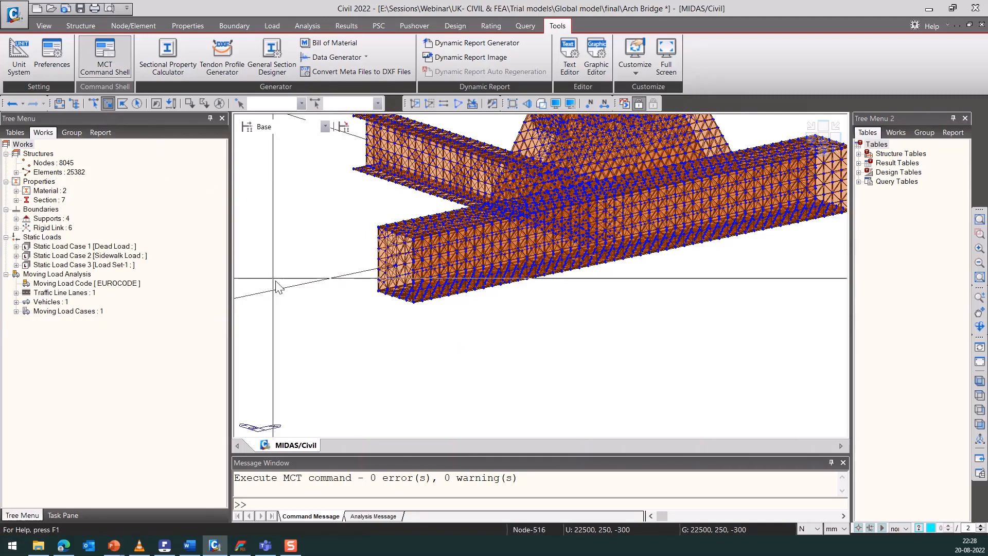
scroll(362, 353, up, 5)
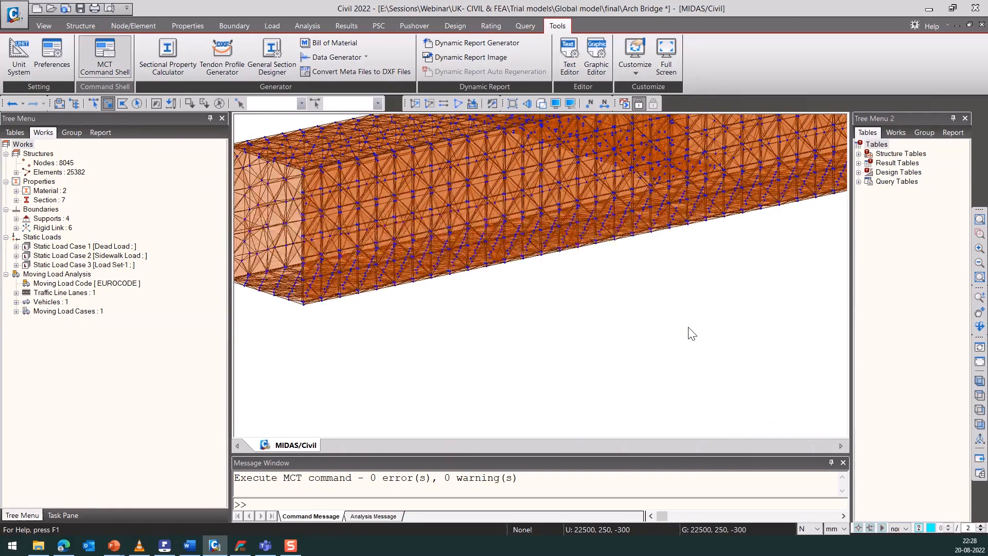
middle_drag(517, 349, 523, 351)
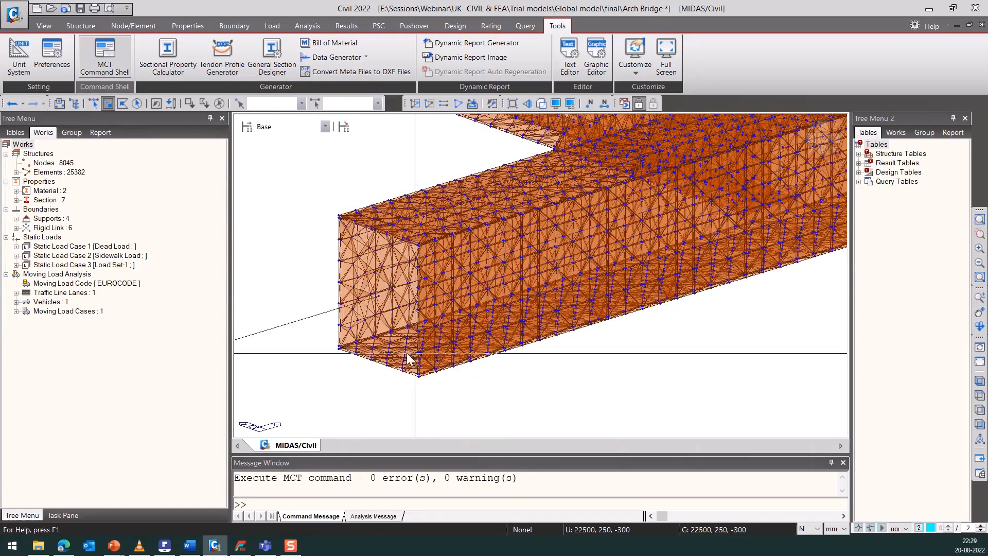
click(558, 108)
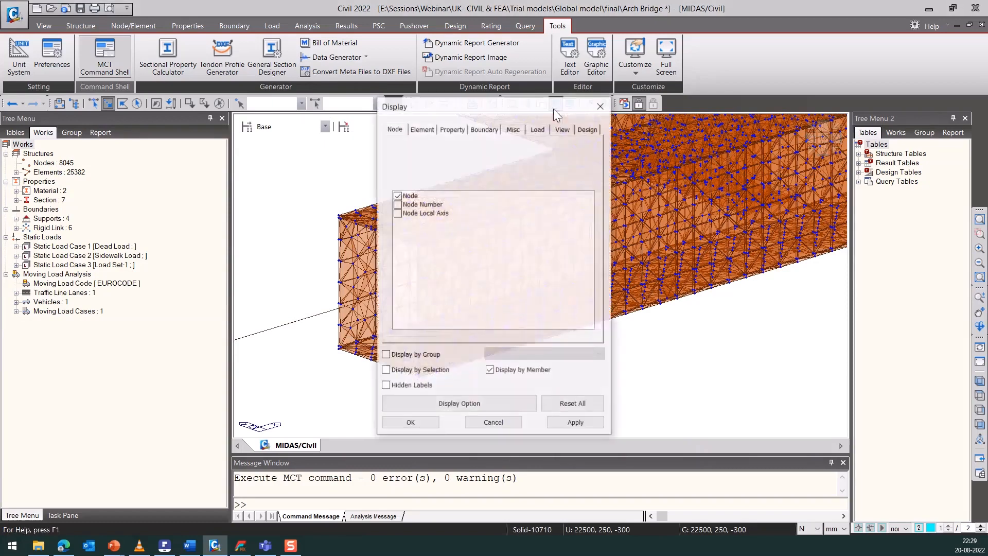
click(481, 130)
drag(414, 200, 410, 367)
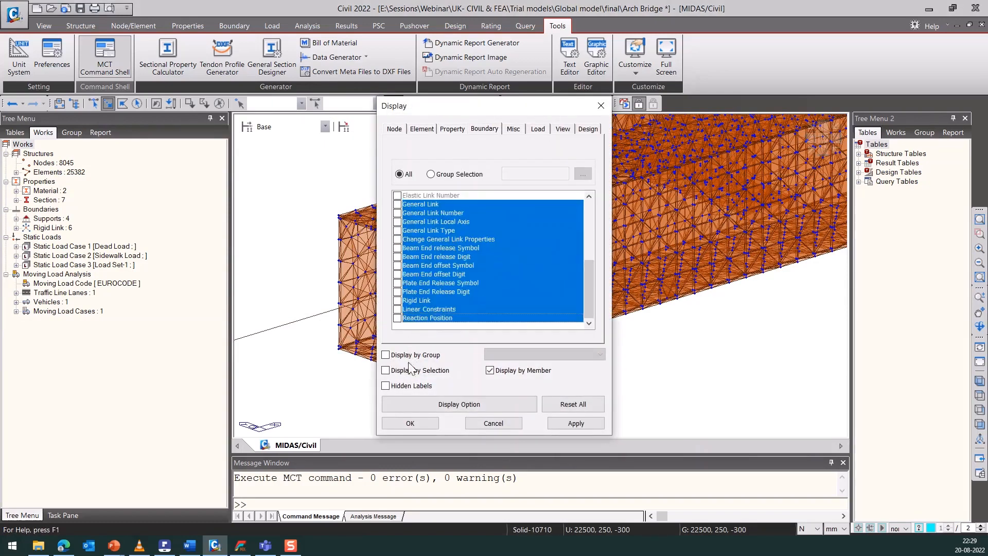
click(397, 318)
click(410, 423)
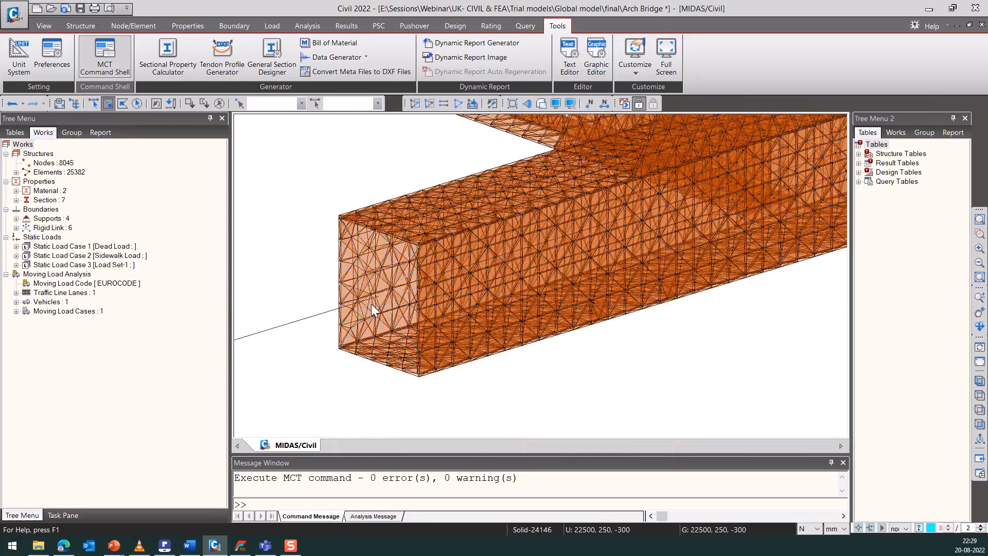
Merge the coincident nodes 7981 and 10005 at the joint's main girder end, using Selection with a 0.914 mm tolerance and removing merged nodes.
scroll(372, 304, up, 5)
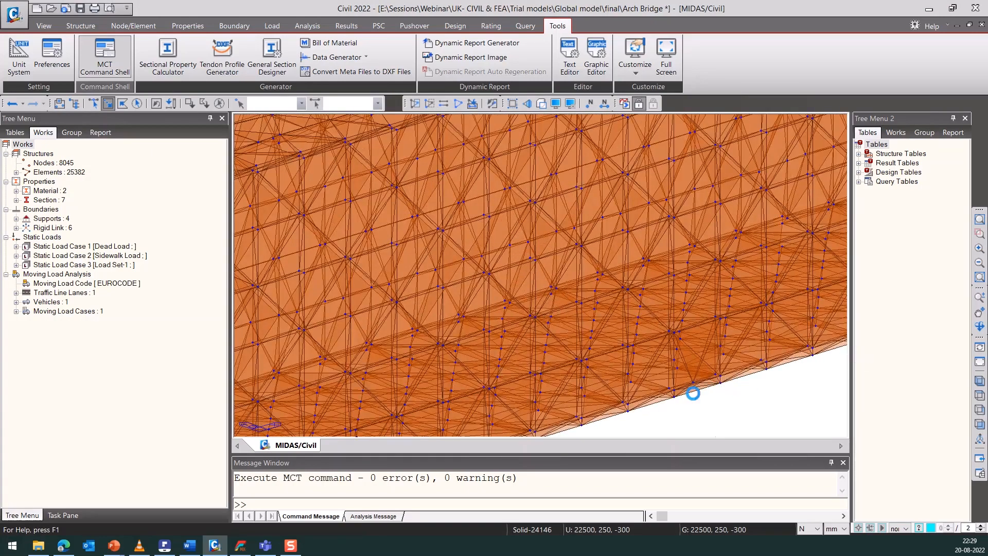
scroll(746, 393, down, 5)
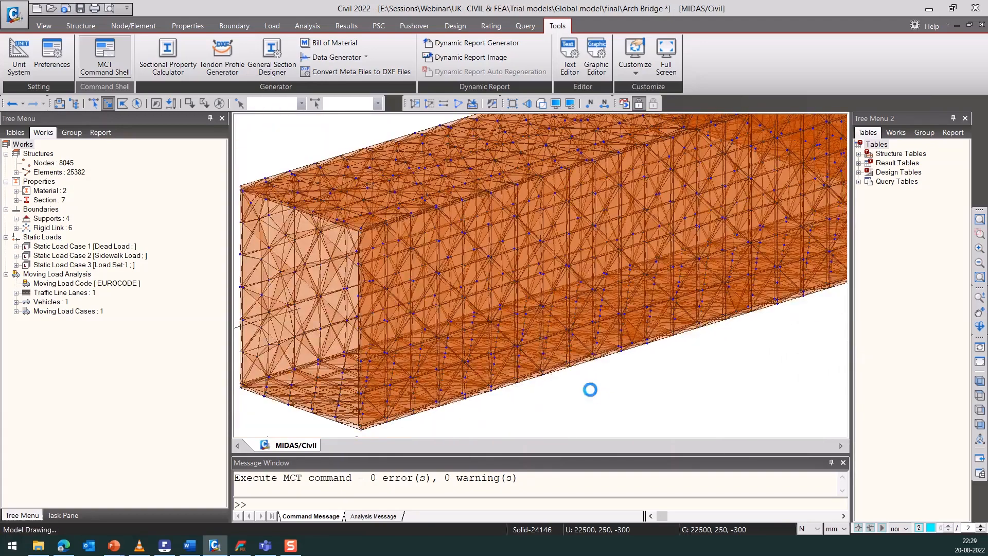
click(304, 310)
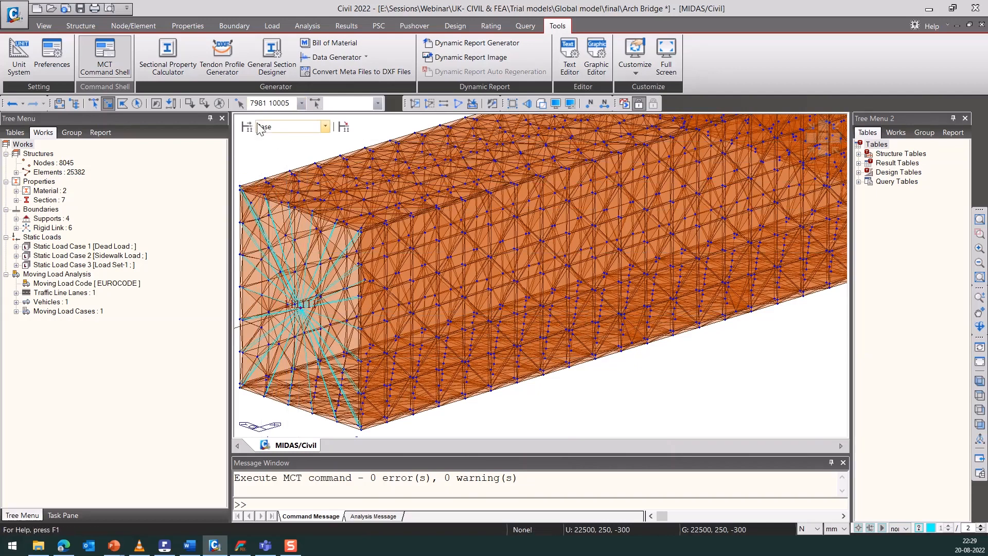
click(113, 25)
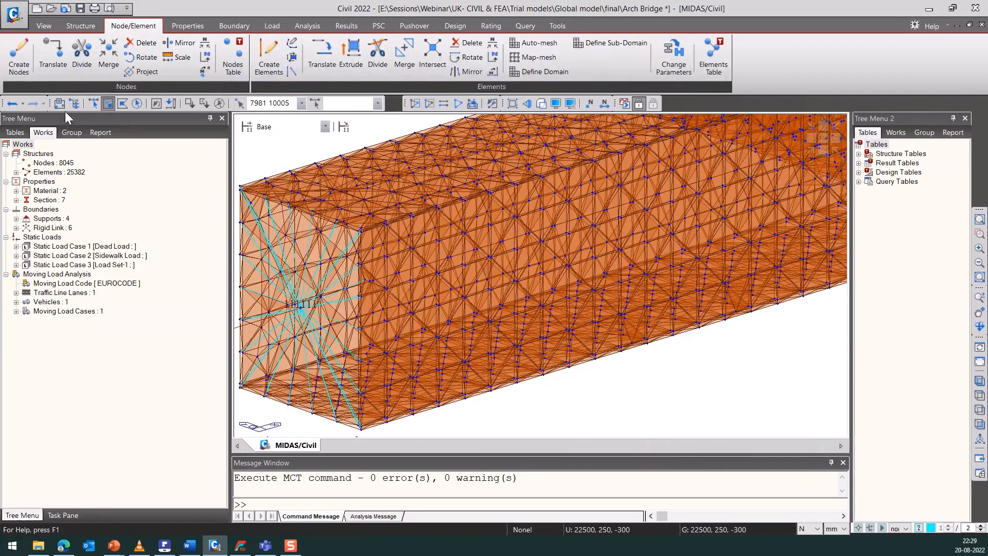
click(108, 58)
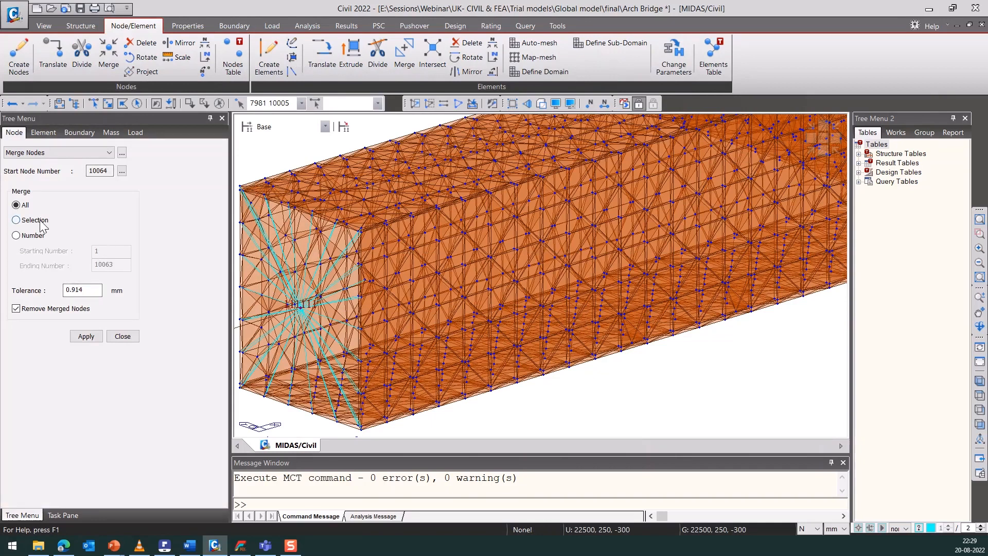
click(80, 337)
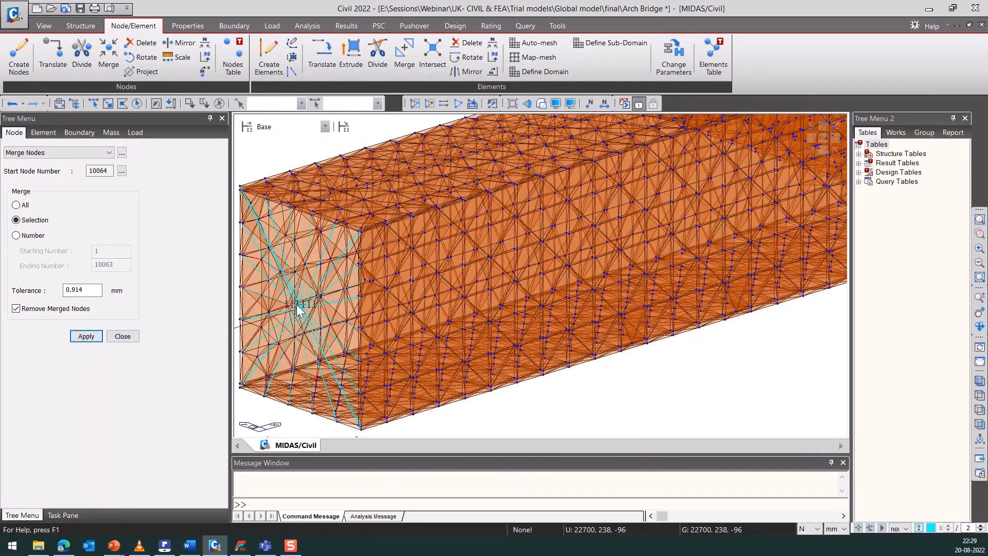
Select the merged node at the centre of the main girder end to check the merge.
click(113, 104)
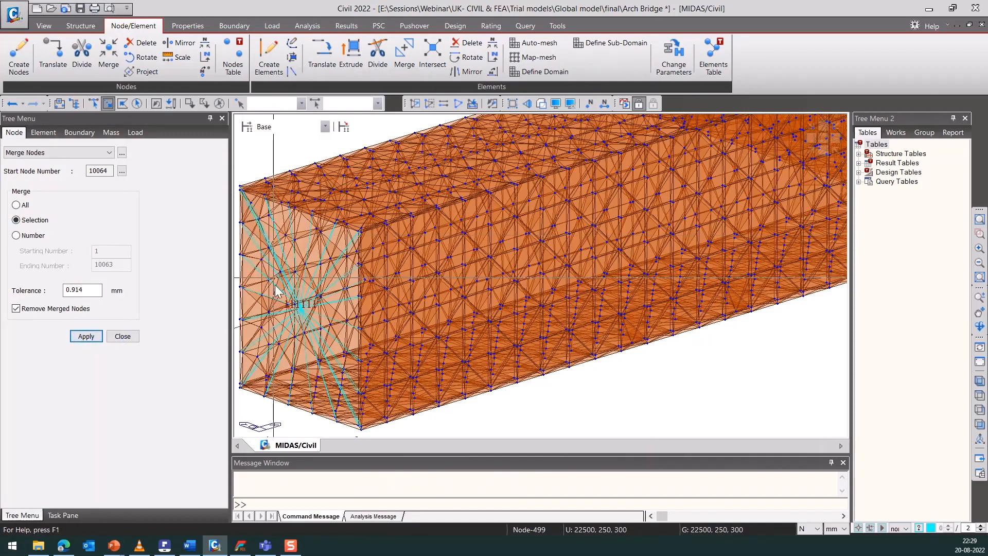
mouse_move(302, 310)
ctrl+middle_down()
mouse_move(292, 308)
mouse_move(302, 314)
ctrl+middle_up()
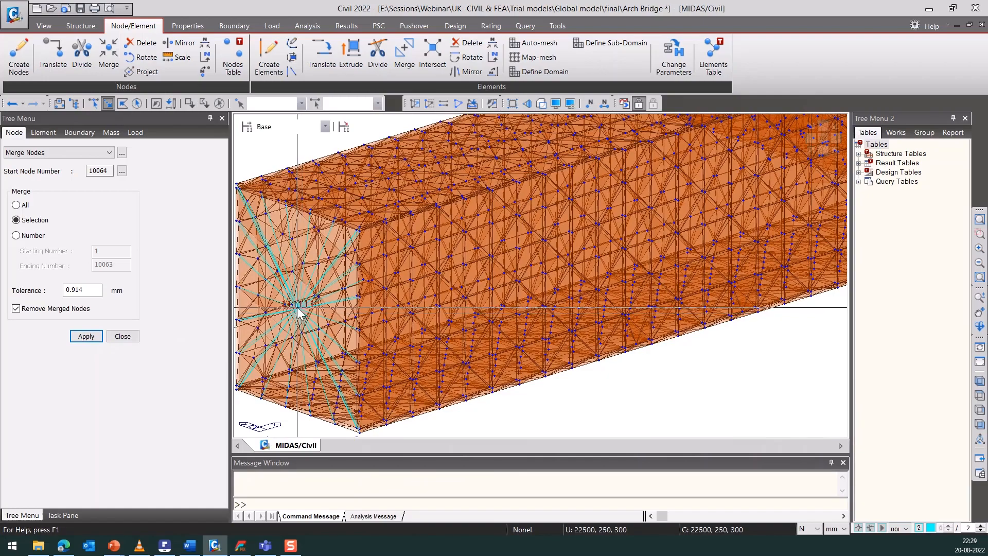
click(302, 312)
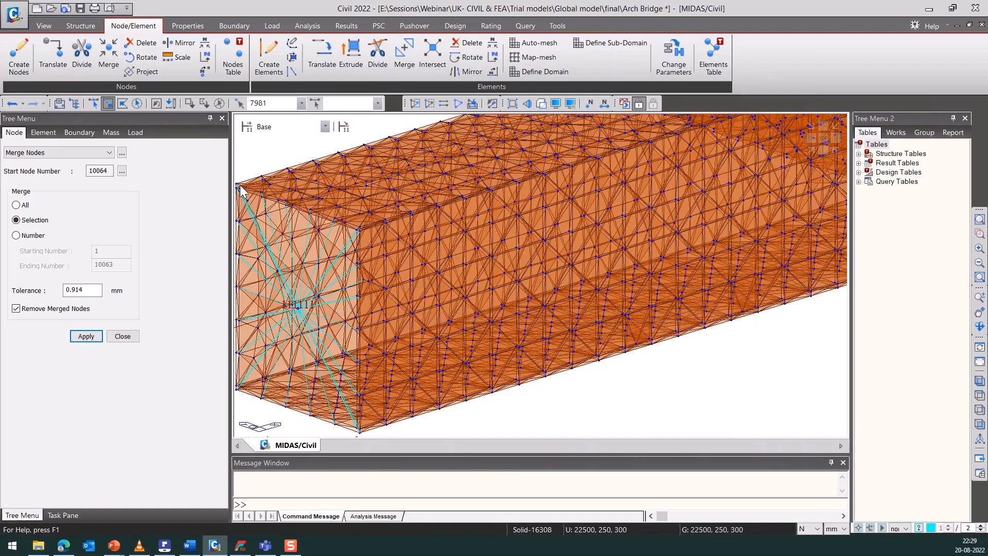
Merge the coincident nodes 7978 and 10012 at the end of the joint's cross beam.
ctrl+middle_drag(532, 326, 243, 159)
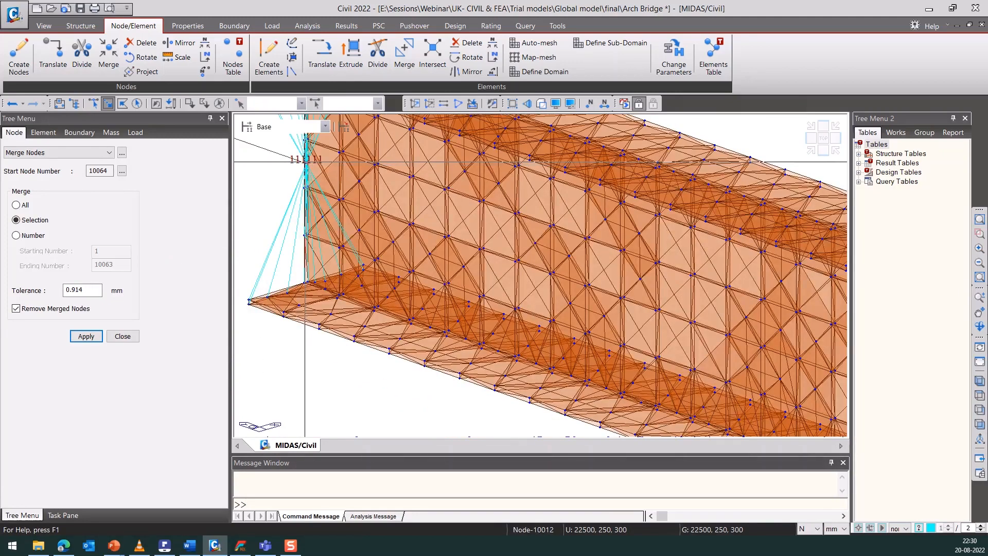
drag(308, 167, 234, 144)
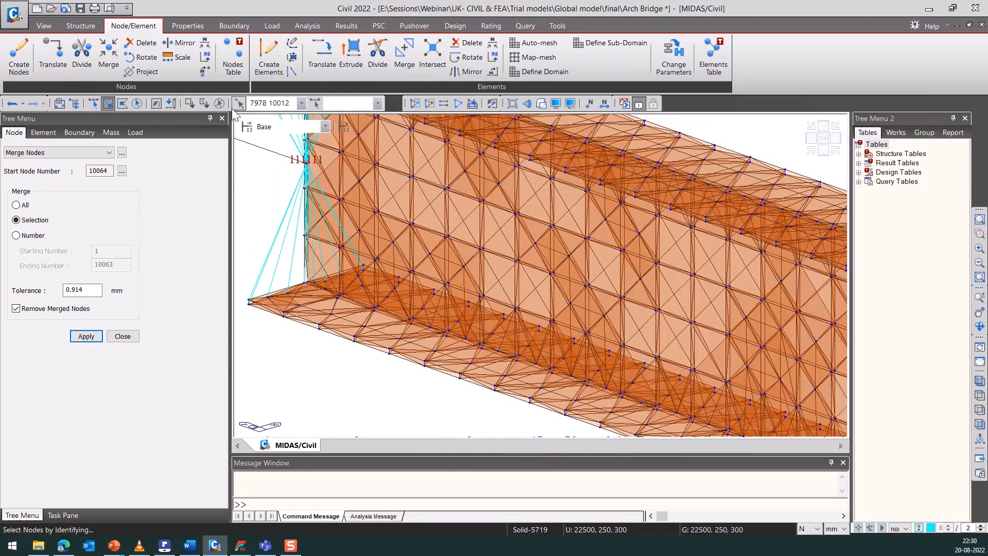
click(84, 336)
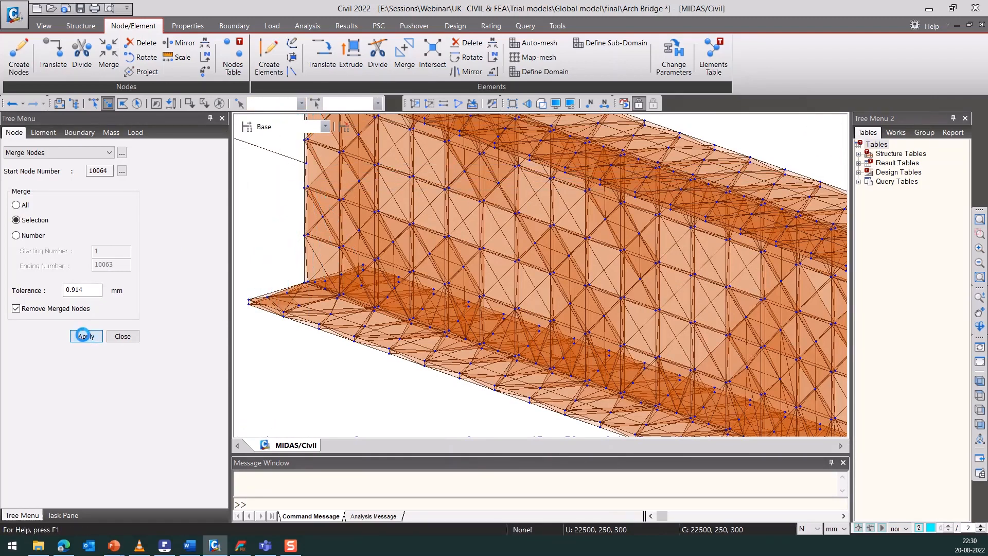
Examine the joint's cross beam end and the free ends of its vertical and diagonal members.
scroll(295, 257, up, 2)
scroll(318, 244, down, 3)
scroll(318, 244, up, 3)
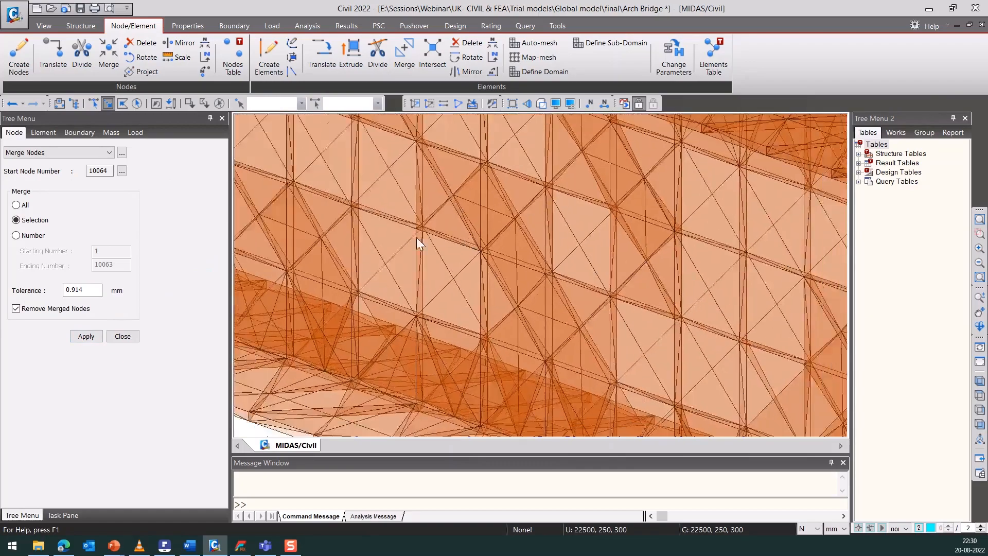
scroll(316, 239, down, 4)
scroll(318, 245, down, 3)
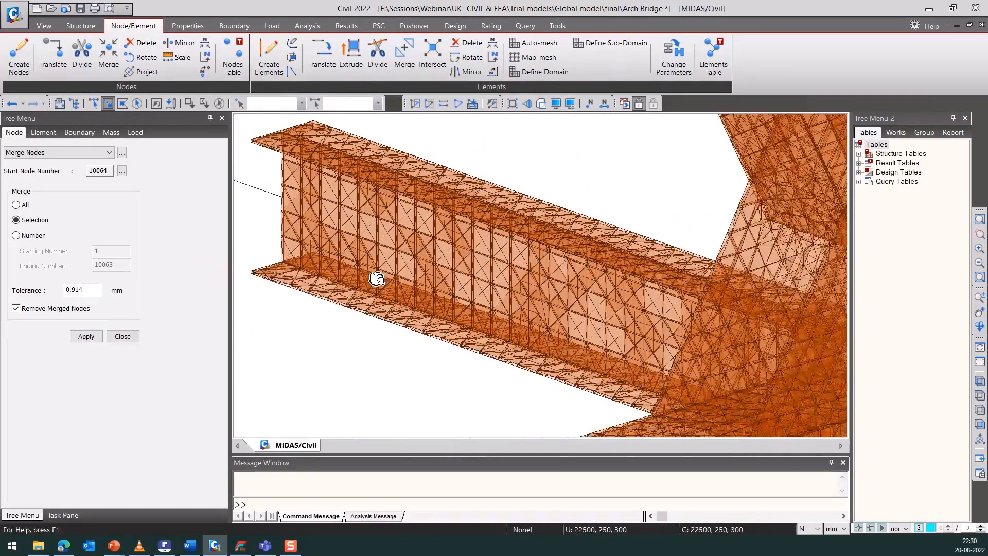
scroll(619, 307, up, 4)
scroll(530, 300, down, 2)
scroll(467, 281, up, 1)
scroll(467, 282, down, 3)
middle_drag(589, 229, 577, 420)
scroll(535, 226, up, 2)
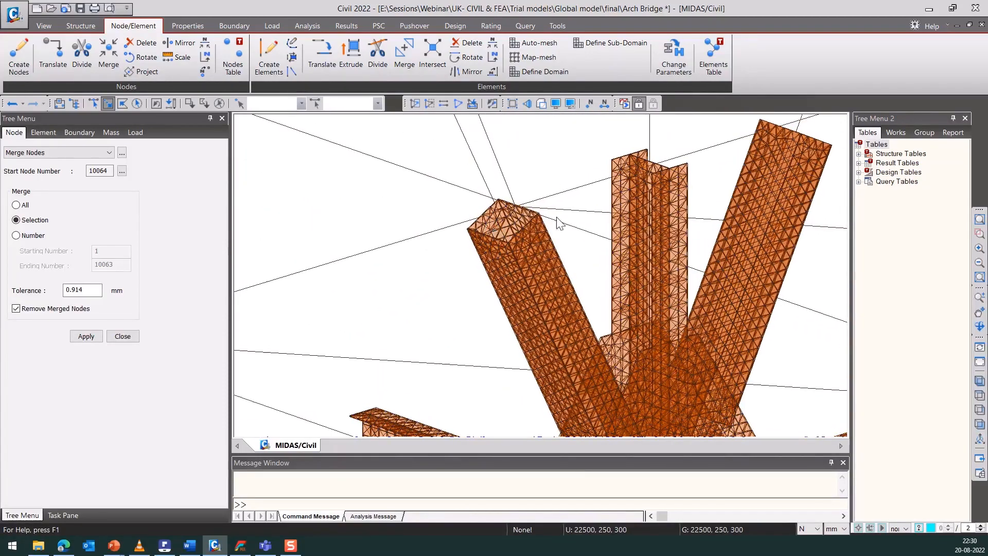
scroll(596, 221, up, 3)
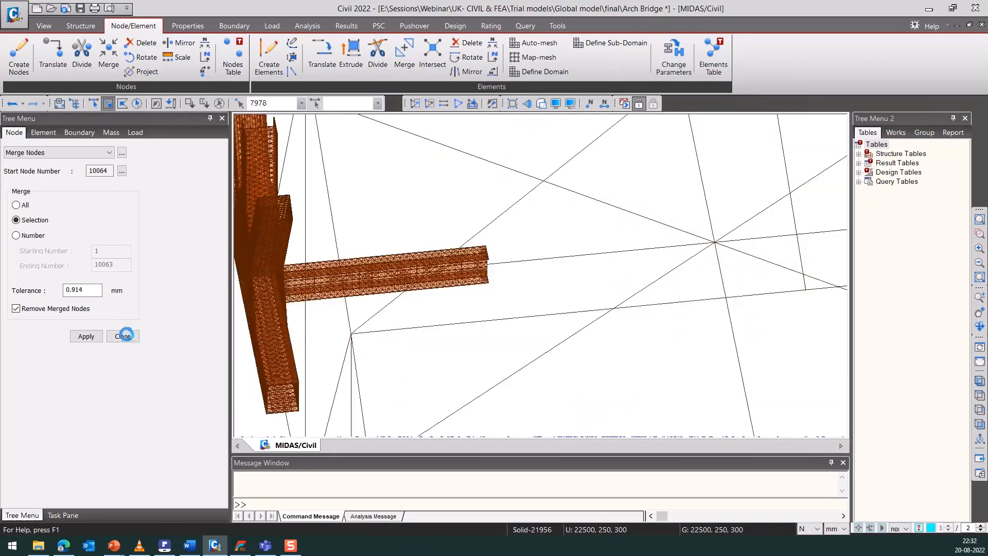
View the whole combined bridge from the side to check the joint's location, and close the Merge Nodes settings.
scroll(591, 346, down, 5)
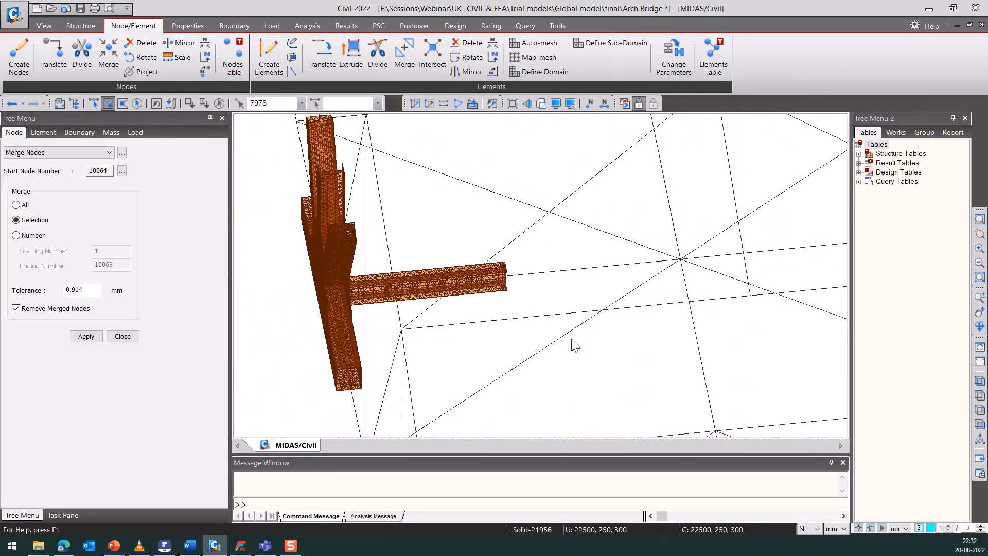
scroll(525, 342, down, 5)
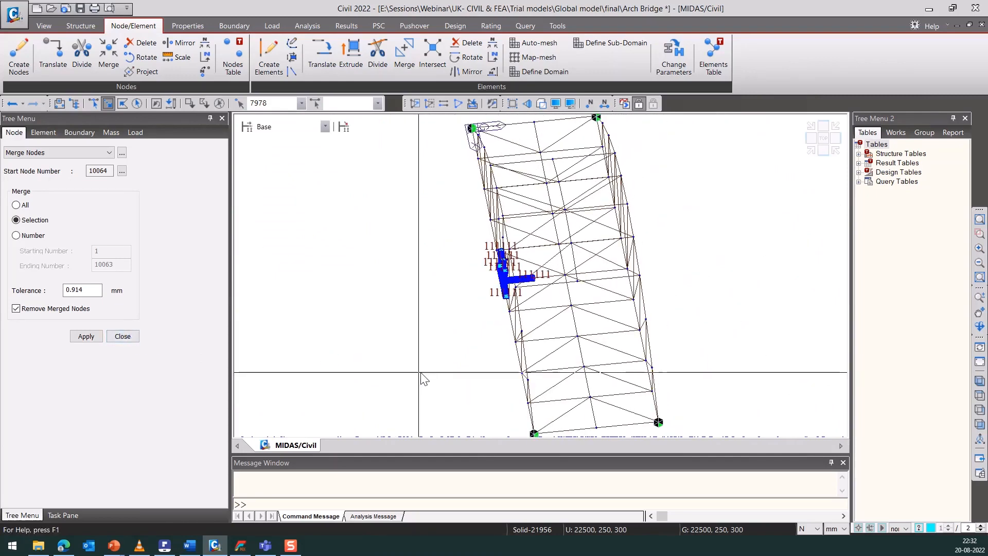
middle_drag(479, 390, 479, 391)
drag(517, 389, 613, 403)
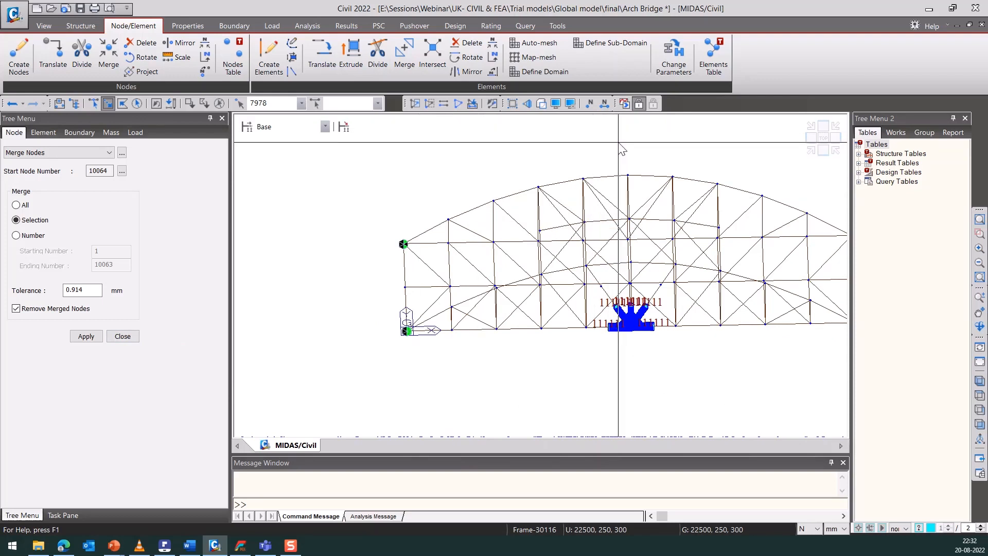
click(123, 336)
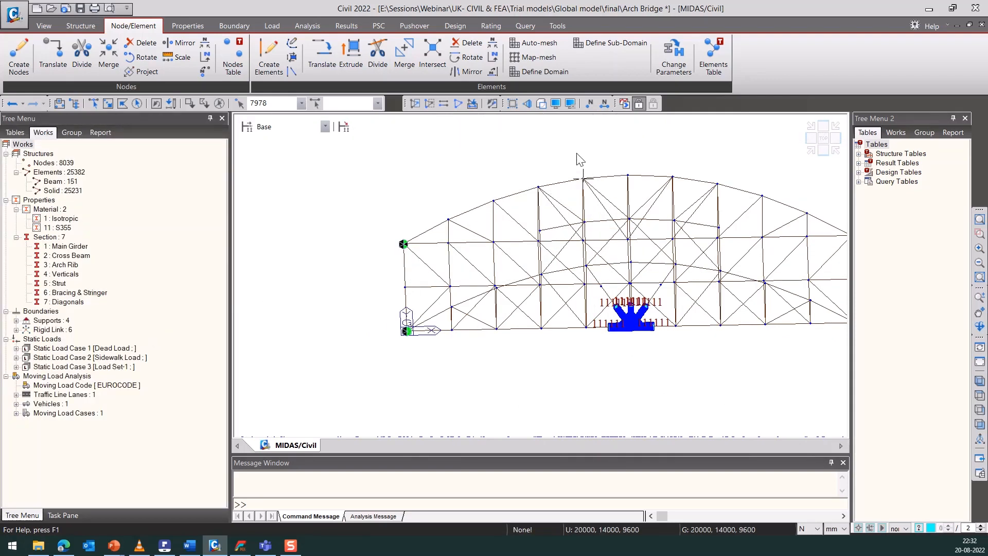
Run the analysis of the combined bridge and joint model, and enlarge the message window showing the solver log.
click(624, 103)
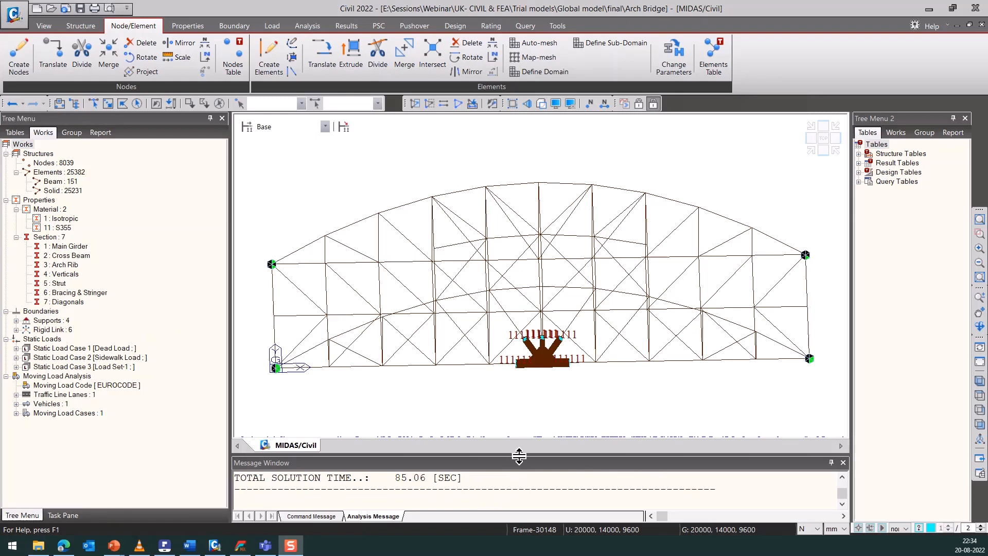
drag(518, 452, 516, 432)
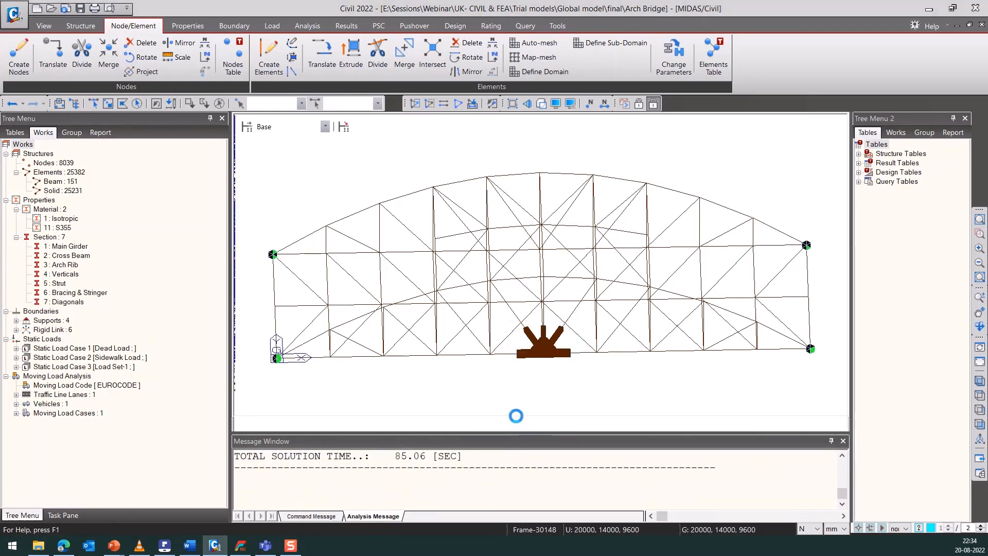
Hide all boundary symbols, from supports to rigid links and reaction positions, in the model display.
click(556, 104)
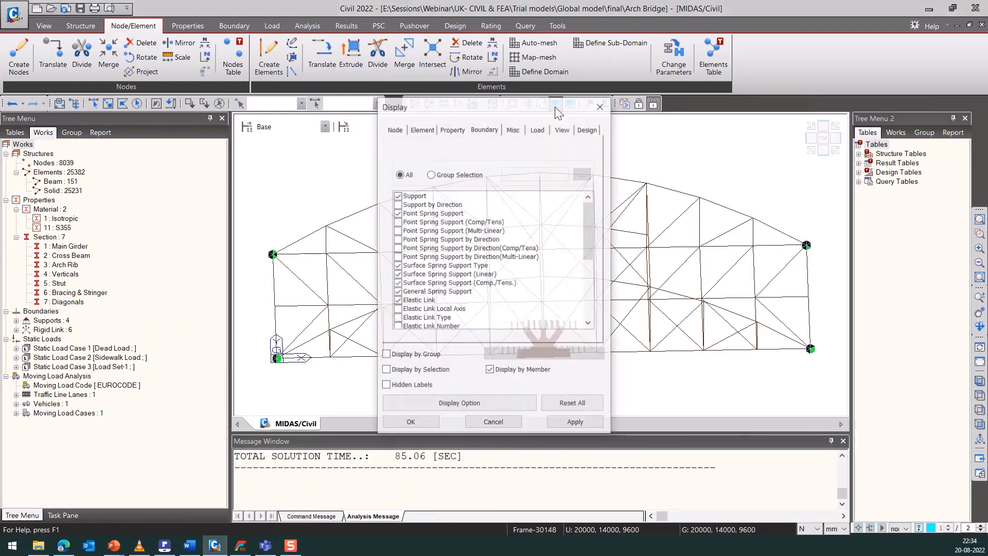
drag(418, 198, 404, 327)
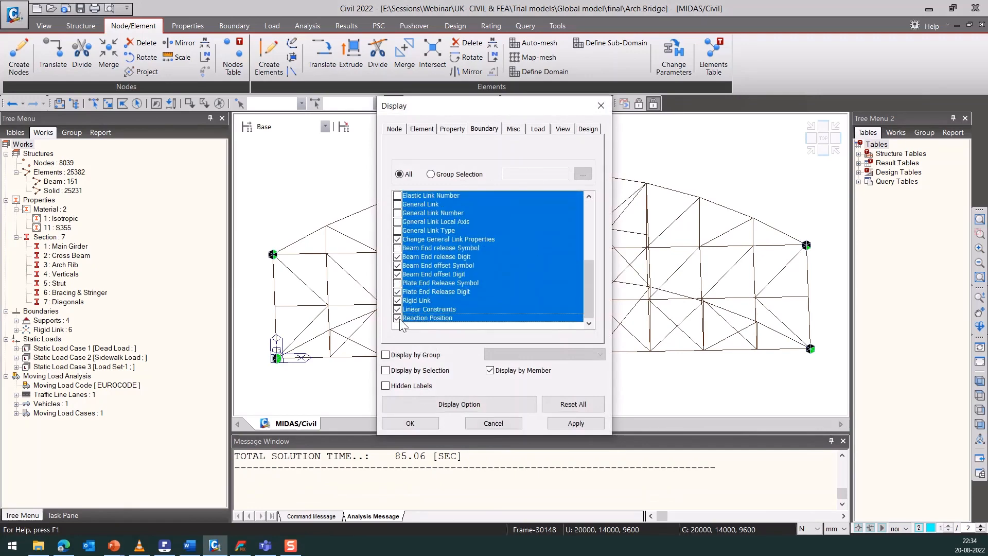
click(410, 423)
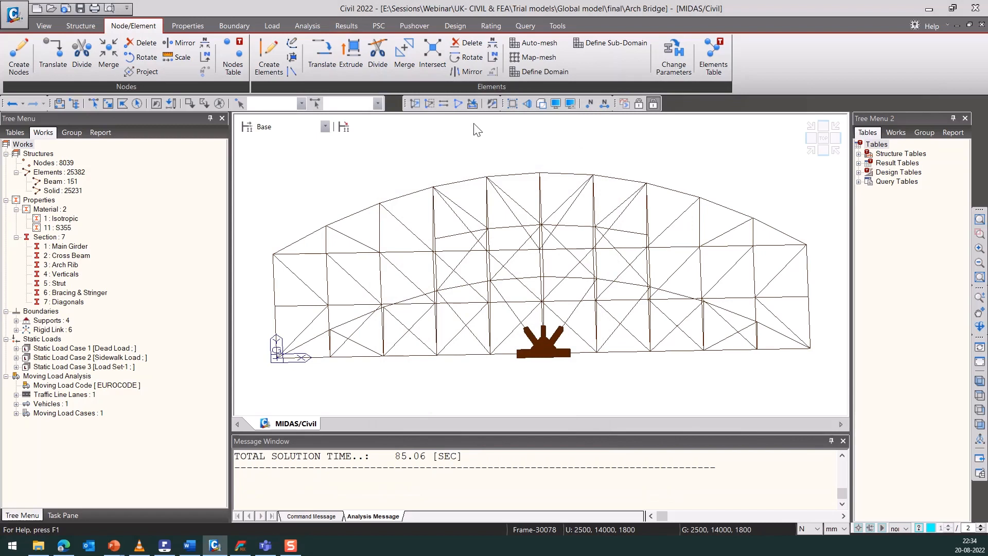
Plot the Sig-eff solid stress contour of the joint for the Dead Load case, using average nodal values and a legend.
click(979, 431)
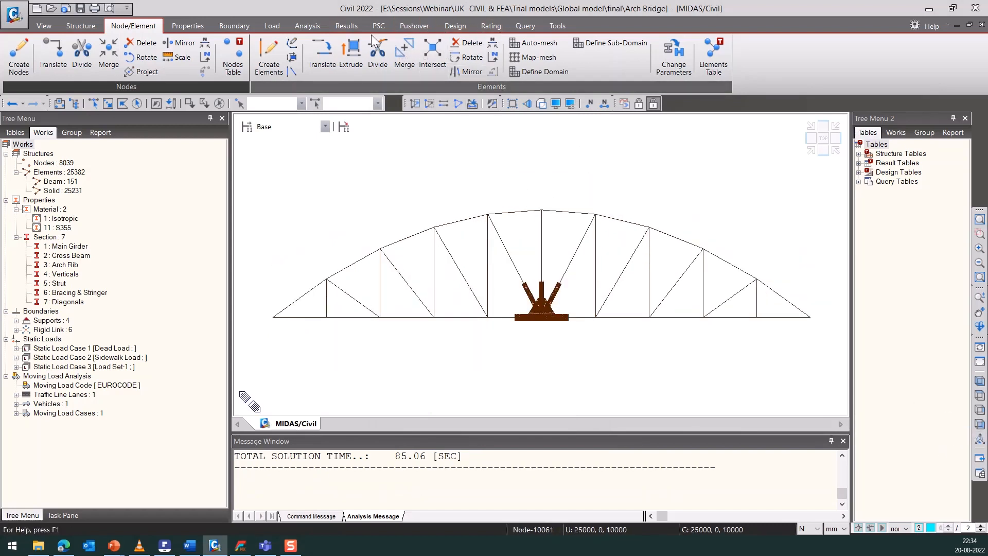
click(346, 26)
click(95, 75)
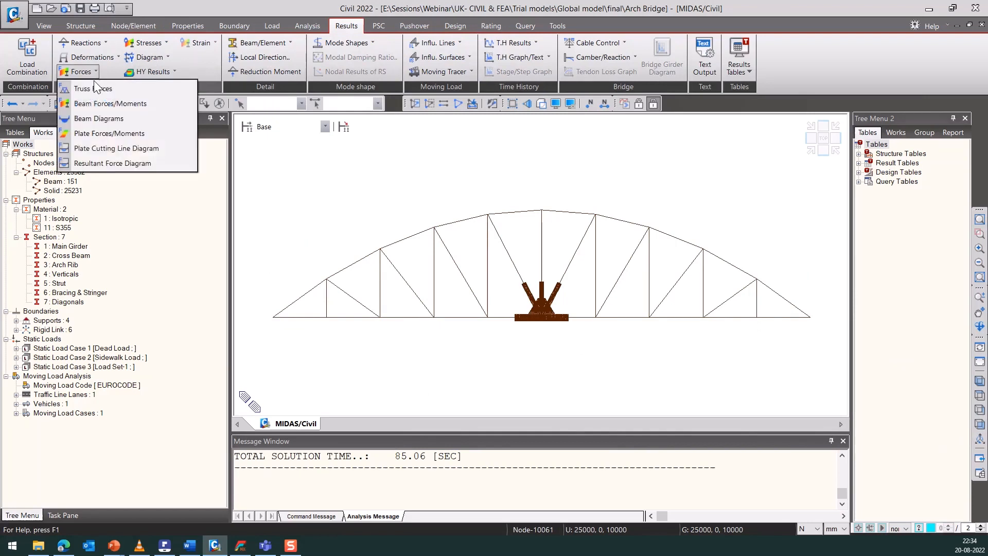
click(165, 43)
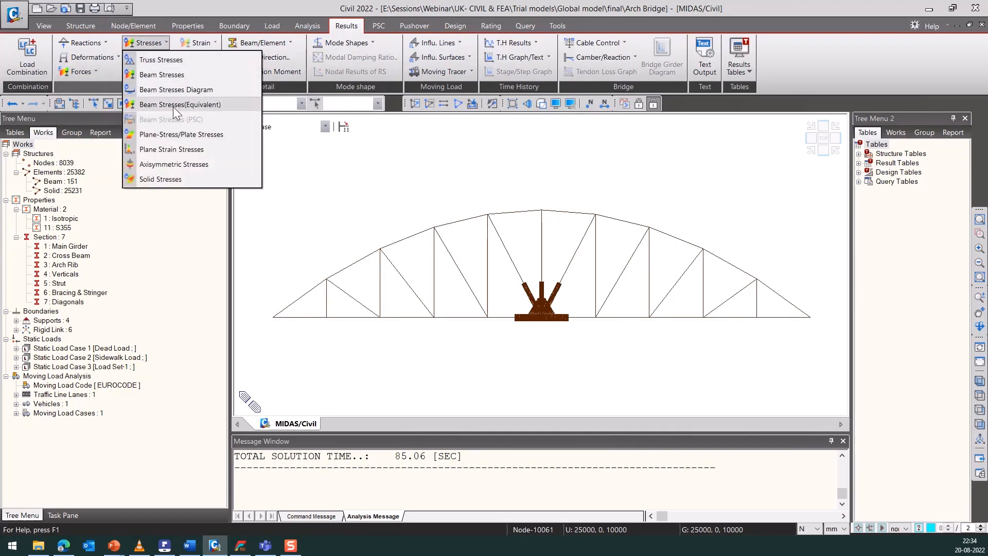
click(175, 181)
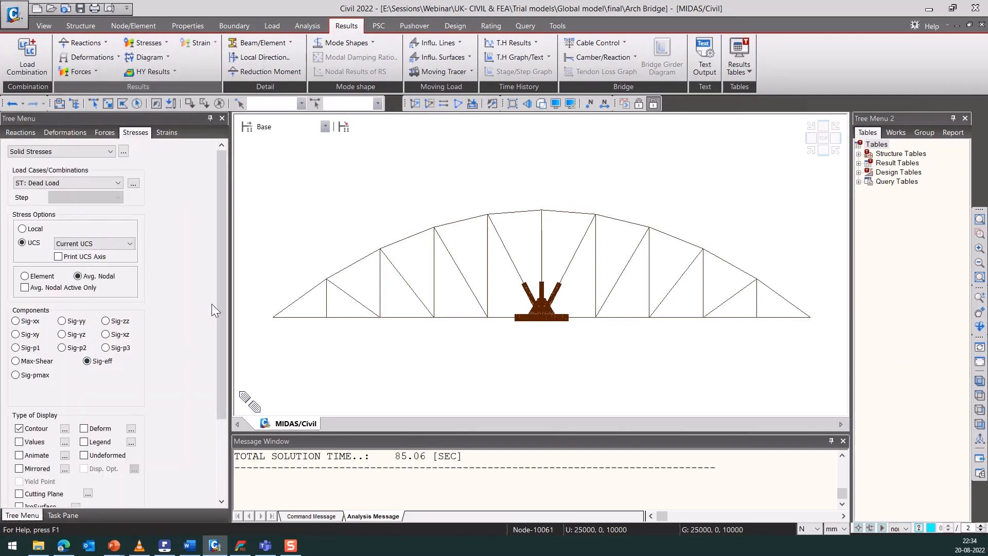
drag(219, 288, 217, 335)
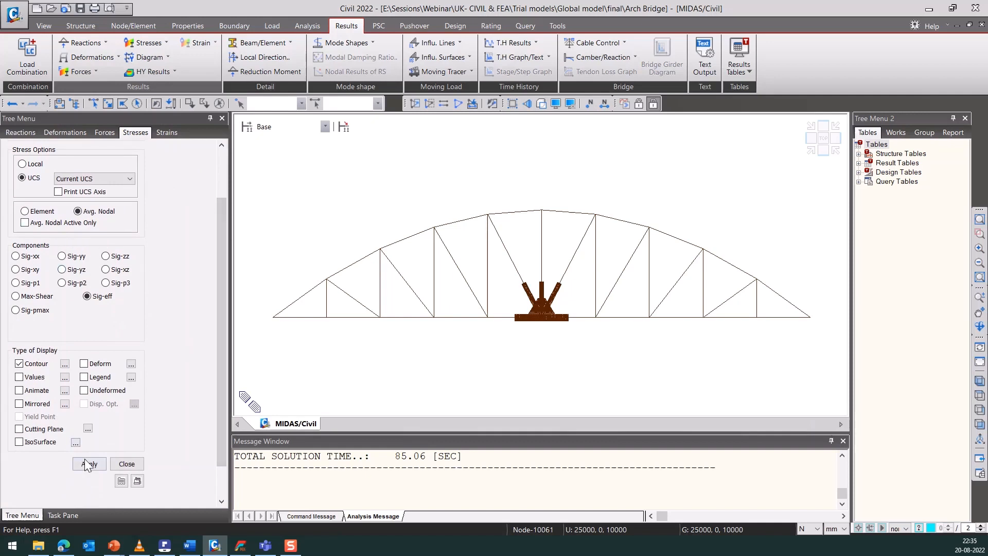
click(101, 377)
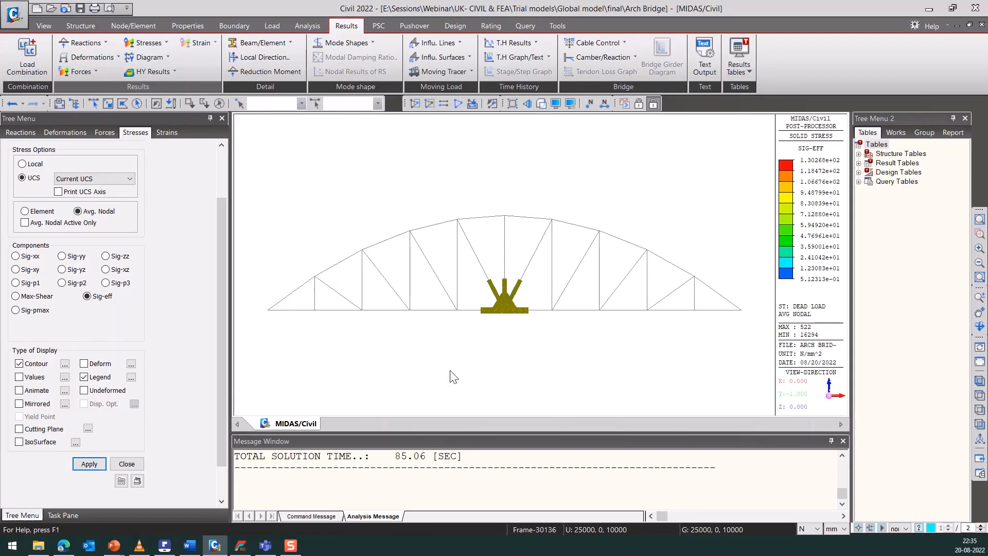
Limit the nodal averaging of the joint's solid stresses to active elements only and apply it to the contour.
scroll(689, 367, up, 3)
ctrl+middle_drag(537, 382, 556, 394)
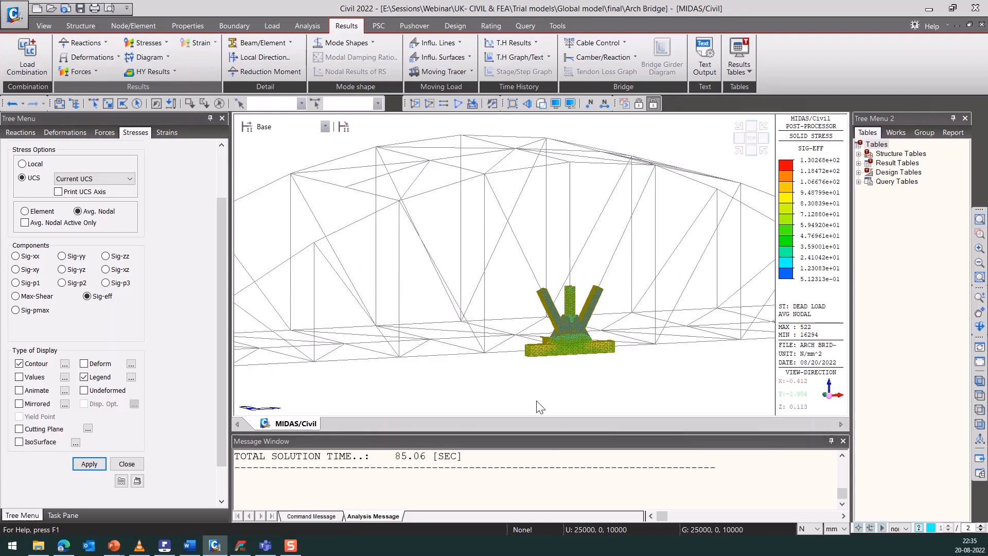
scroll(166, 288, up, 2)
click(46, 280)
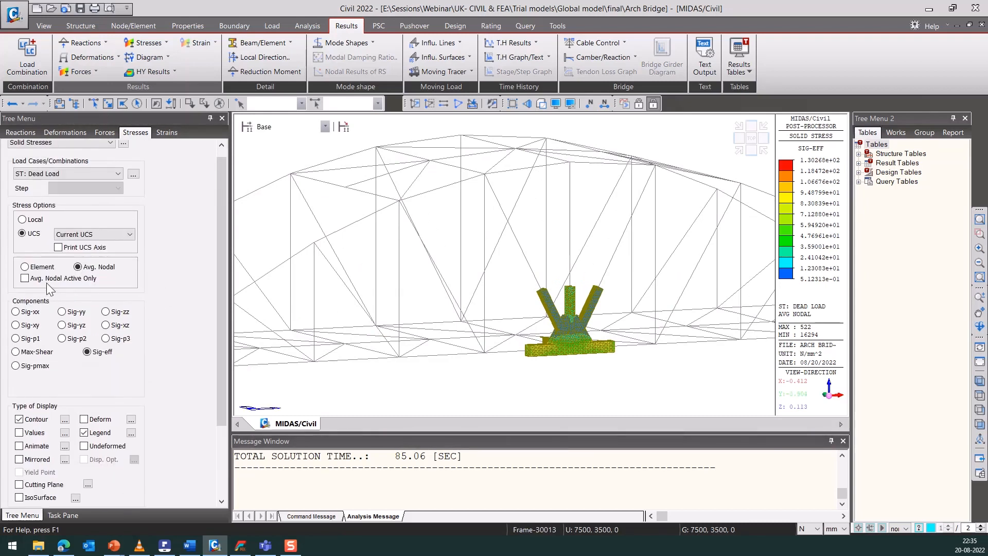
scroll(77, 314, down, 2)
click(98, 470)
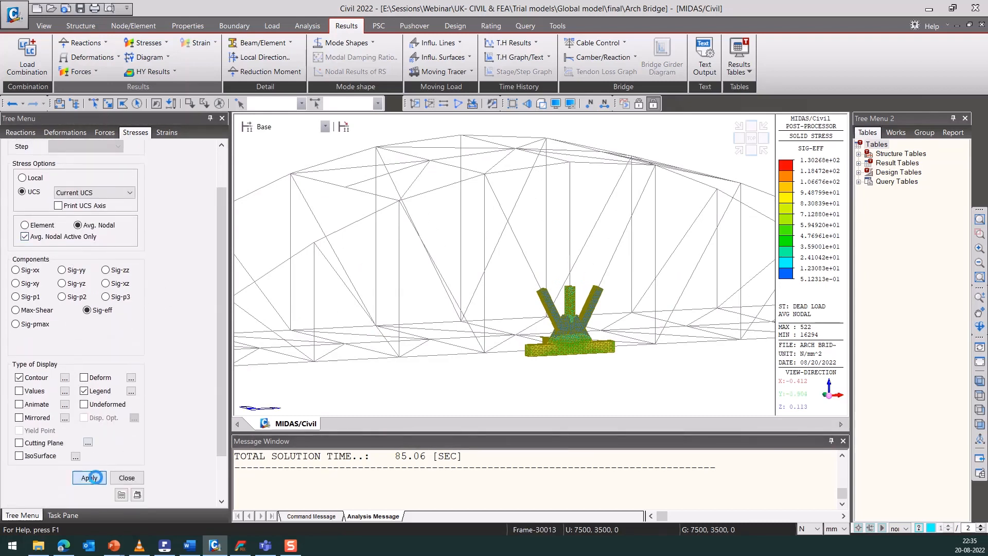